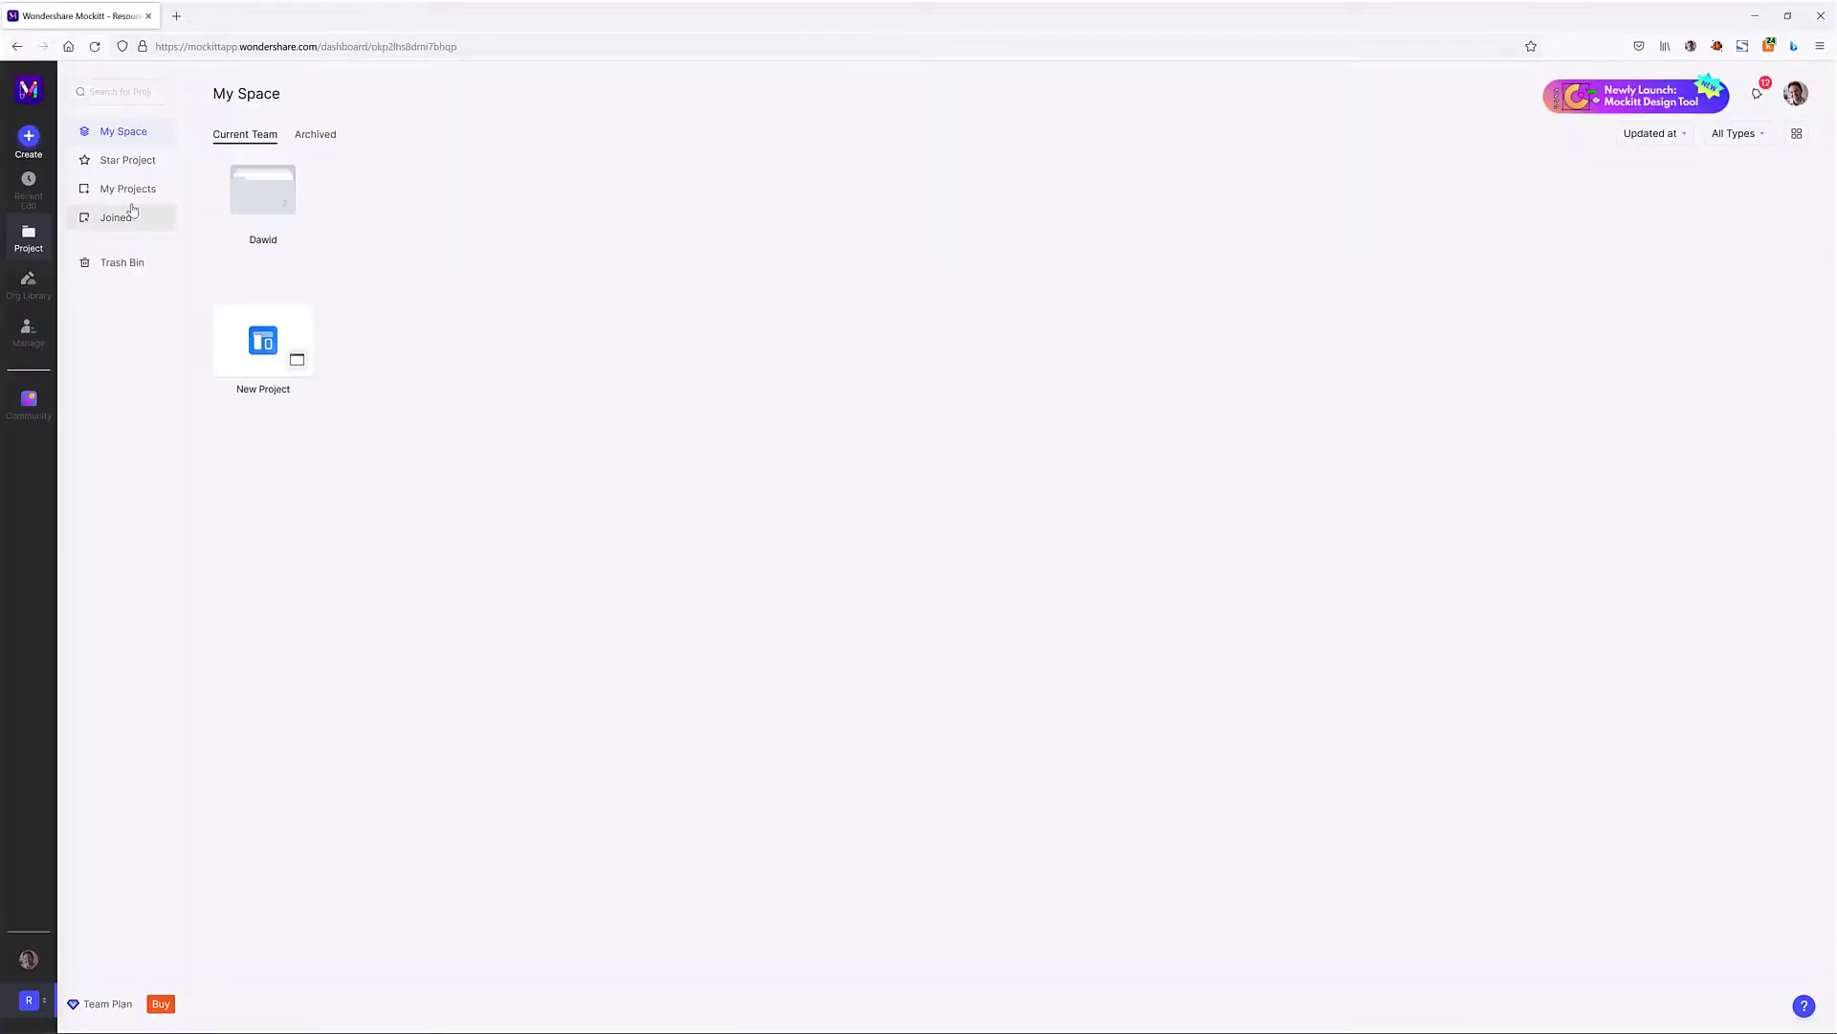
Step: Create a new prototype project using the Smart TV device size (1920 × 1080)
click(29, 139)
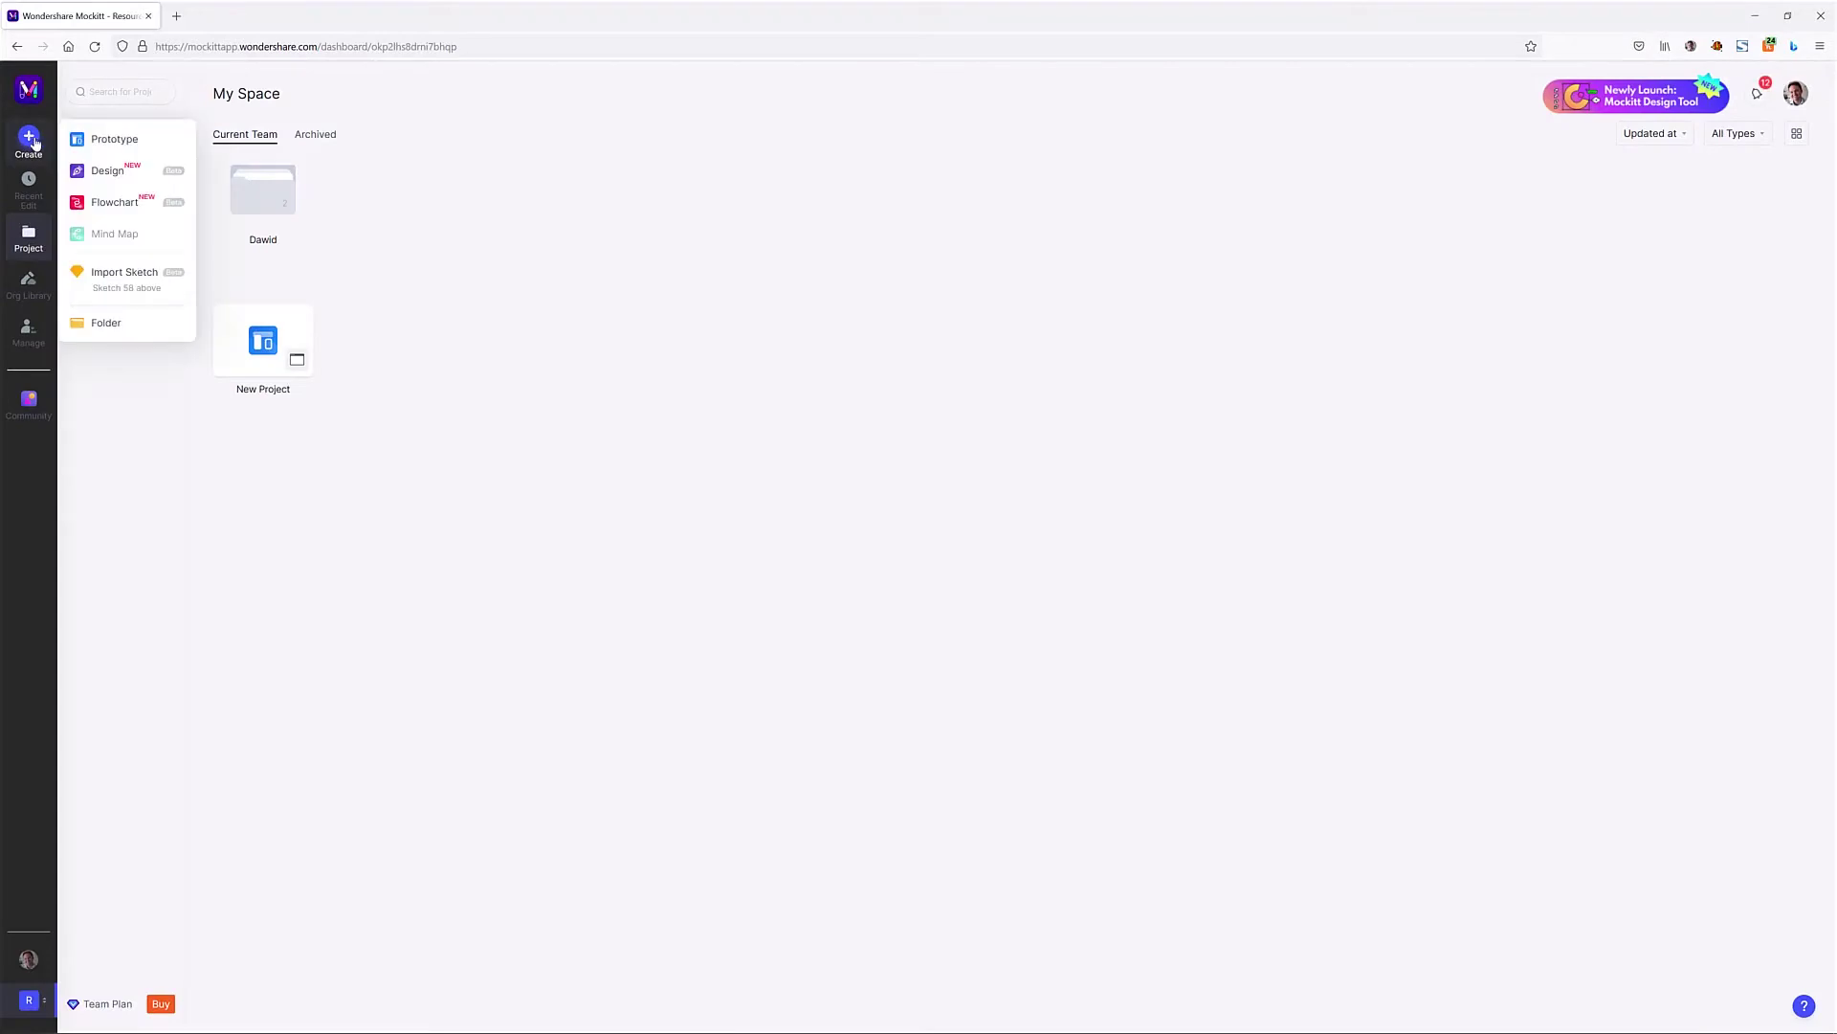
click(96, 141)
click(961, 370)
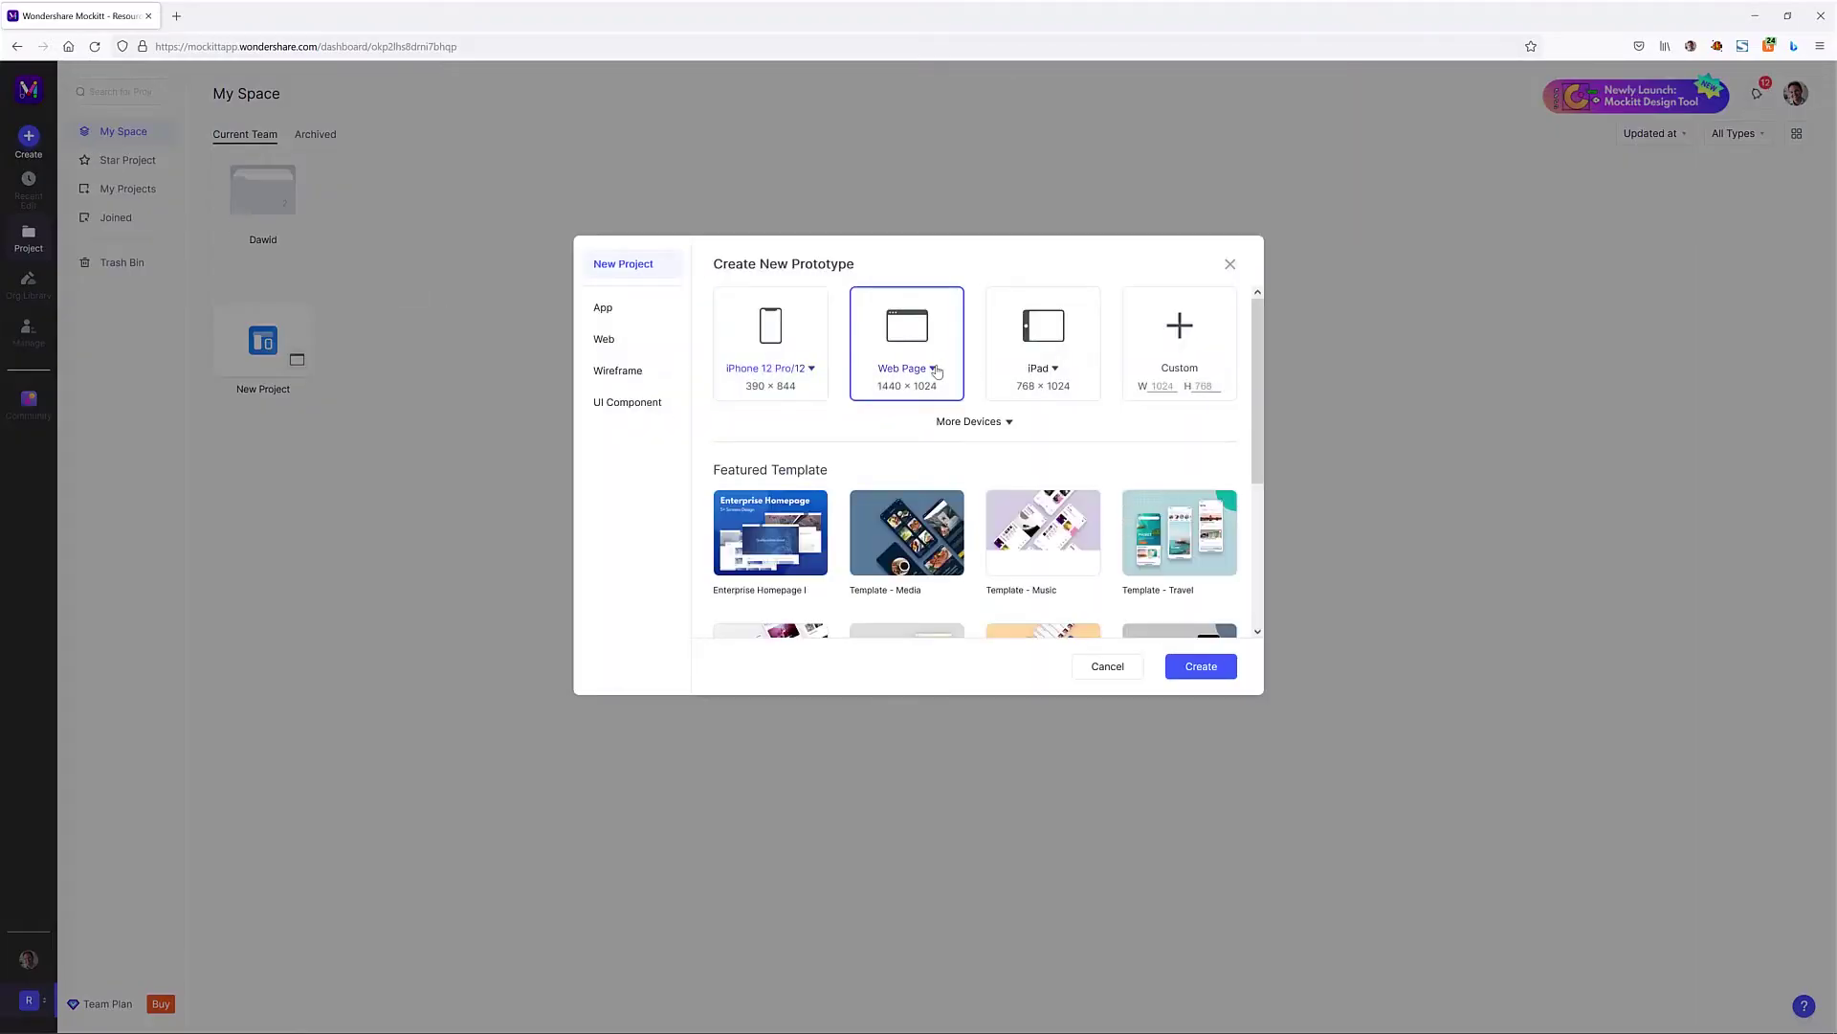
click(935, 370)
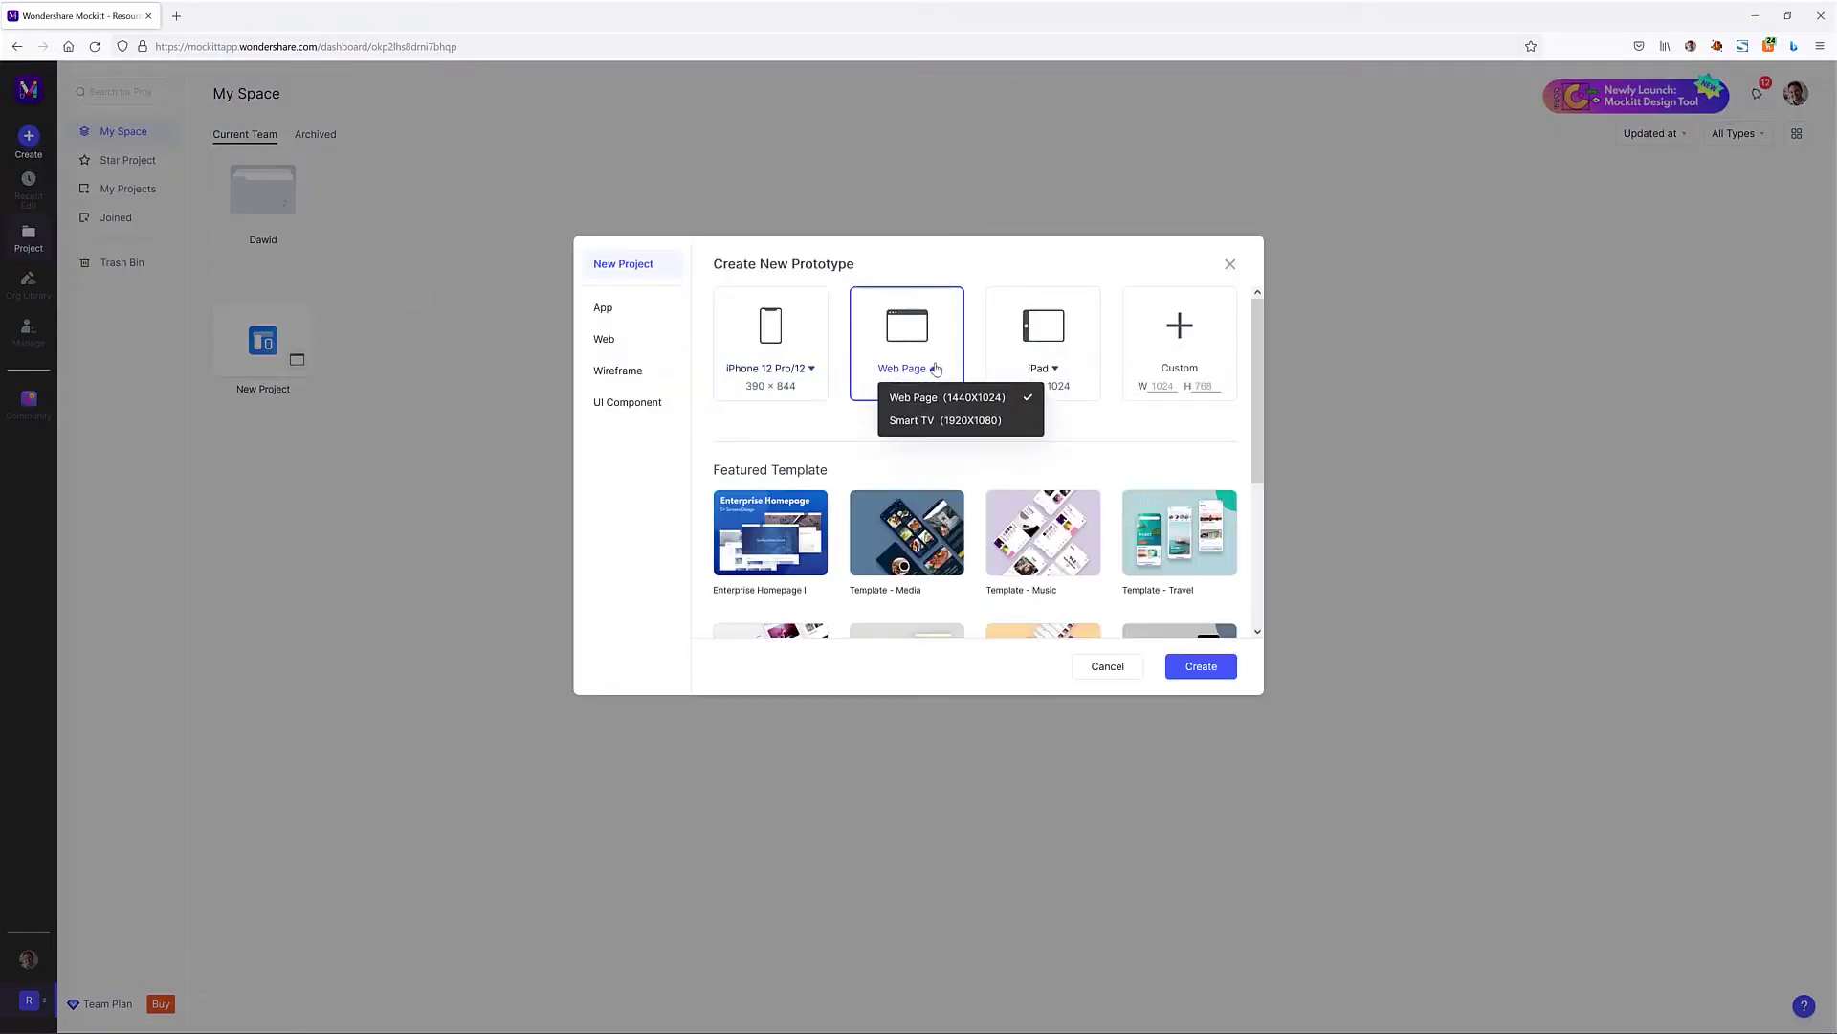
click(941, 420)
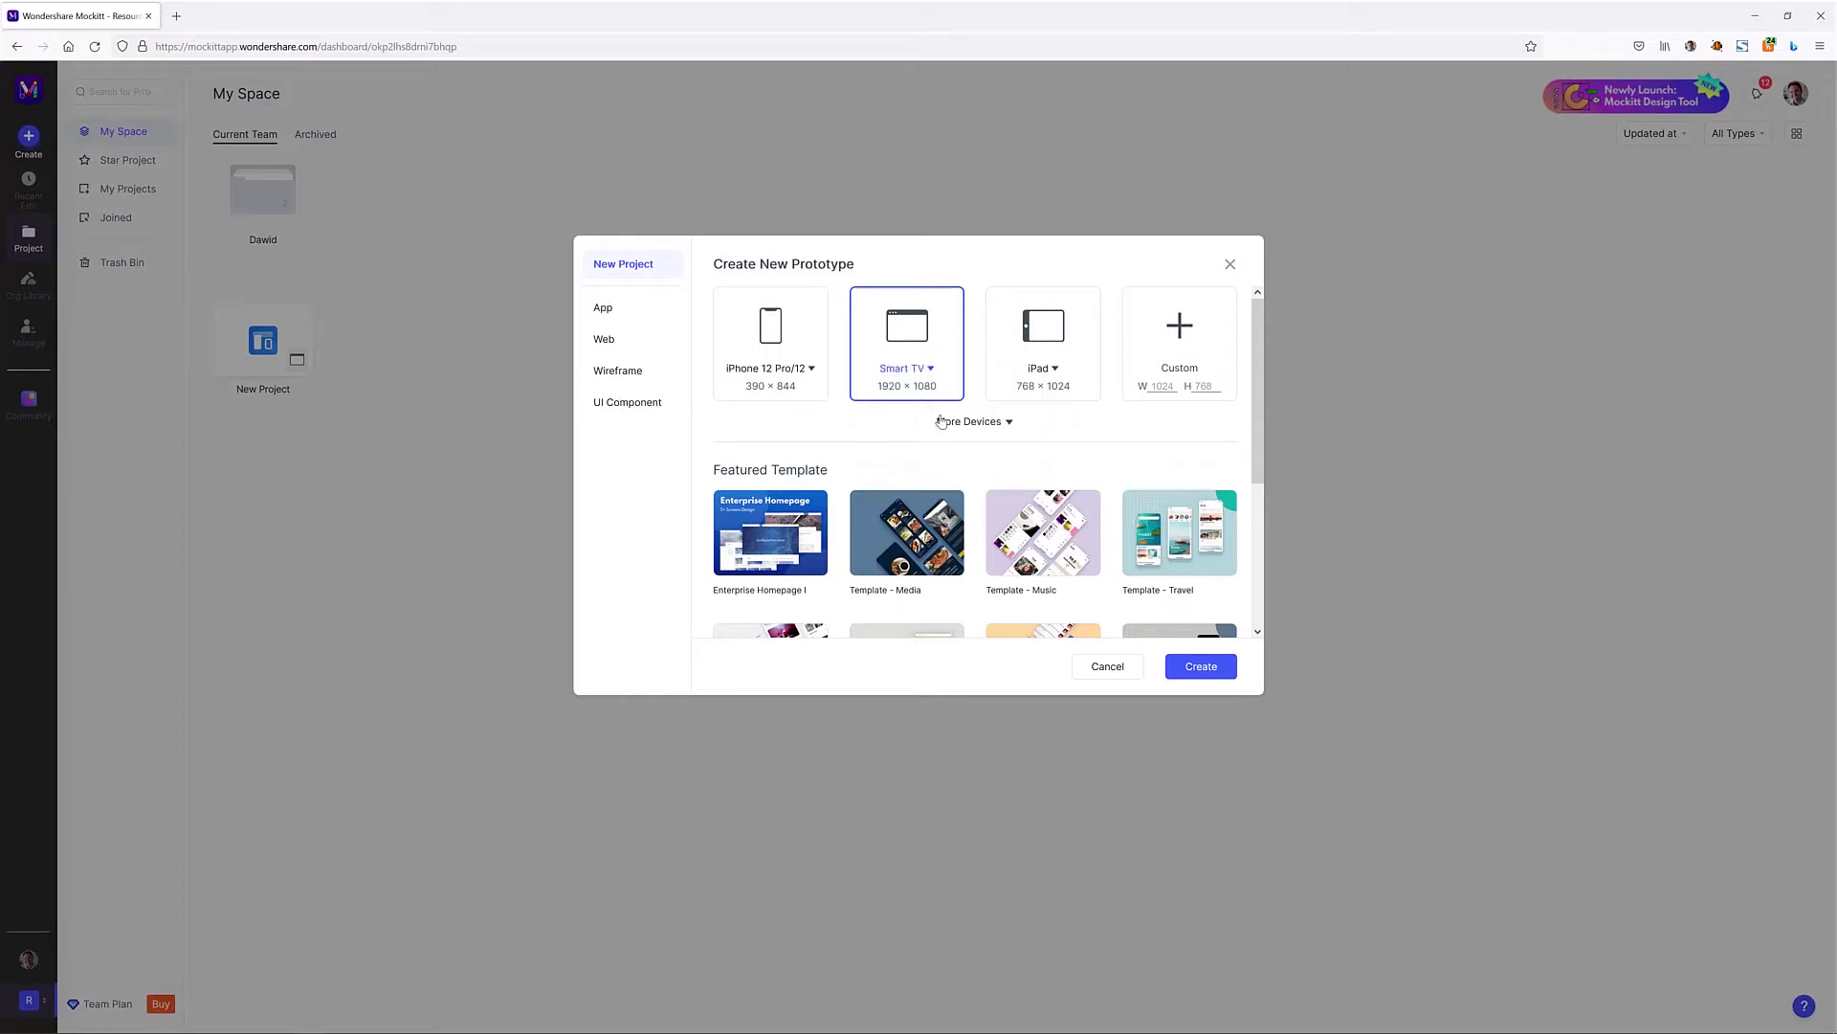
click(1208, 674)
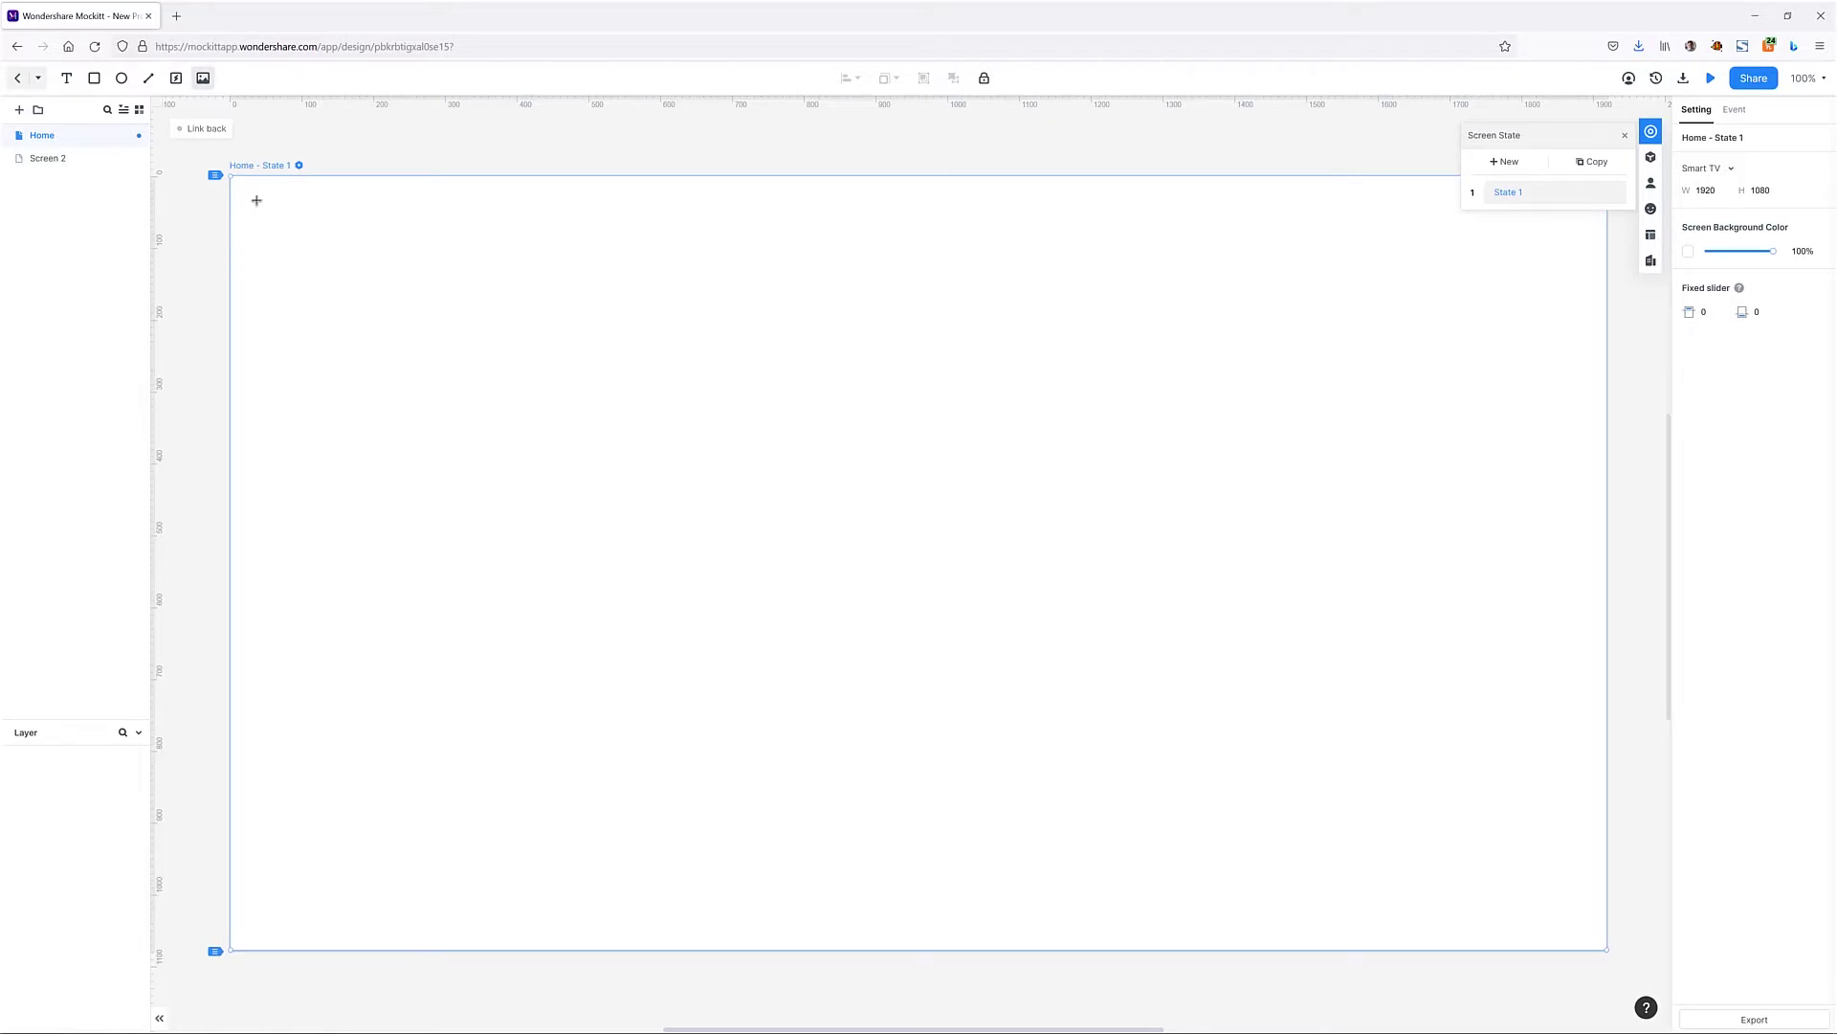
Step: Draw an image placeholder about 127 × 70 in the Home screen's upper-left corner and fill it with the IKEA logo from the Ikea redesign folder
drag(257, 200, 348, 248)
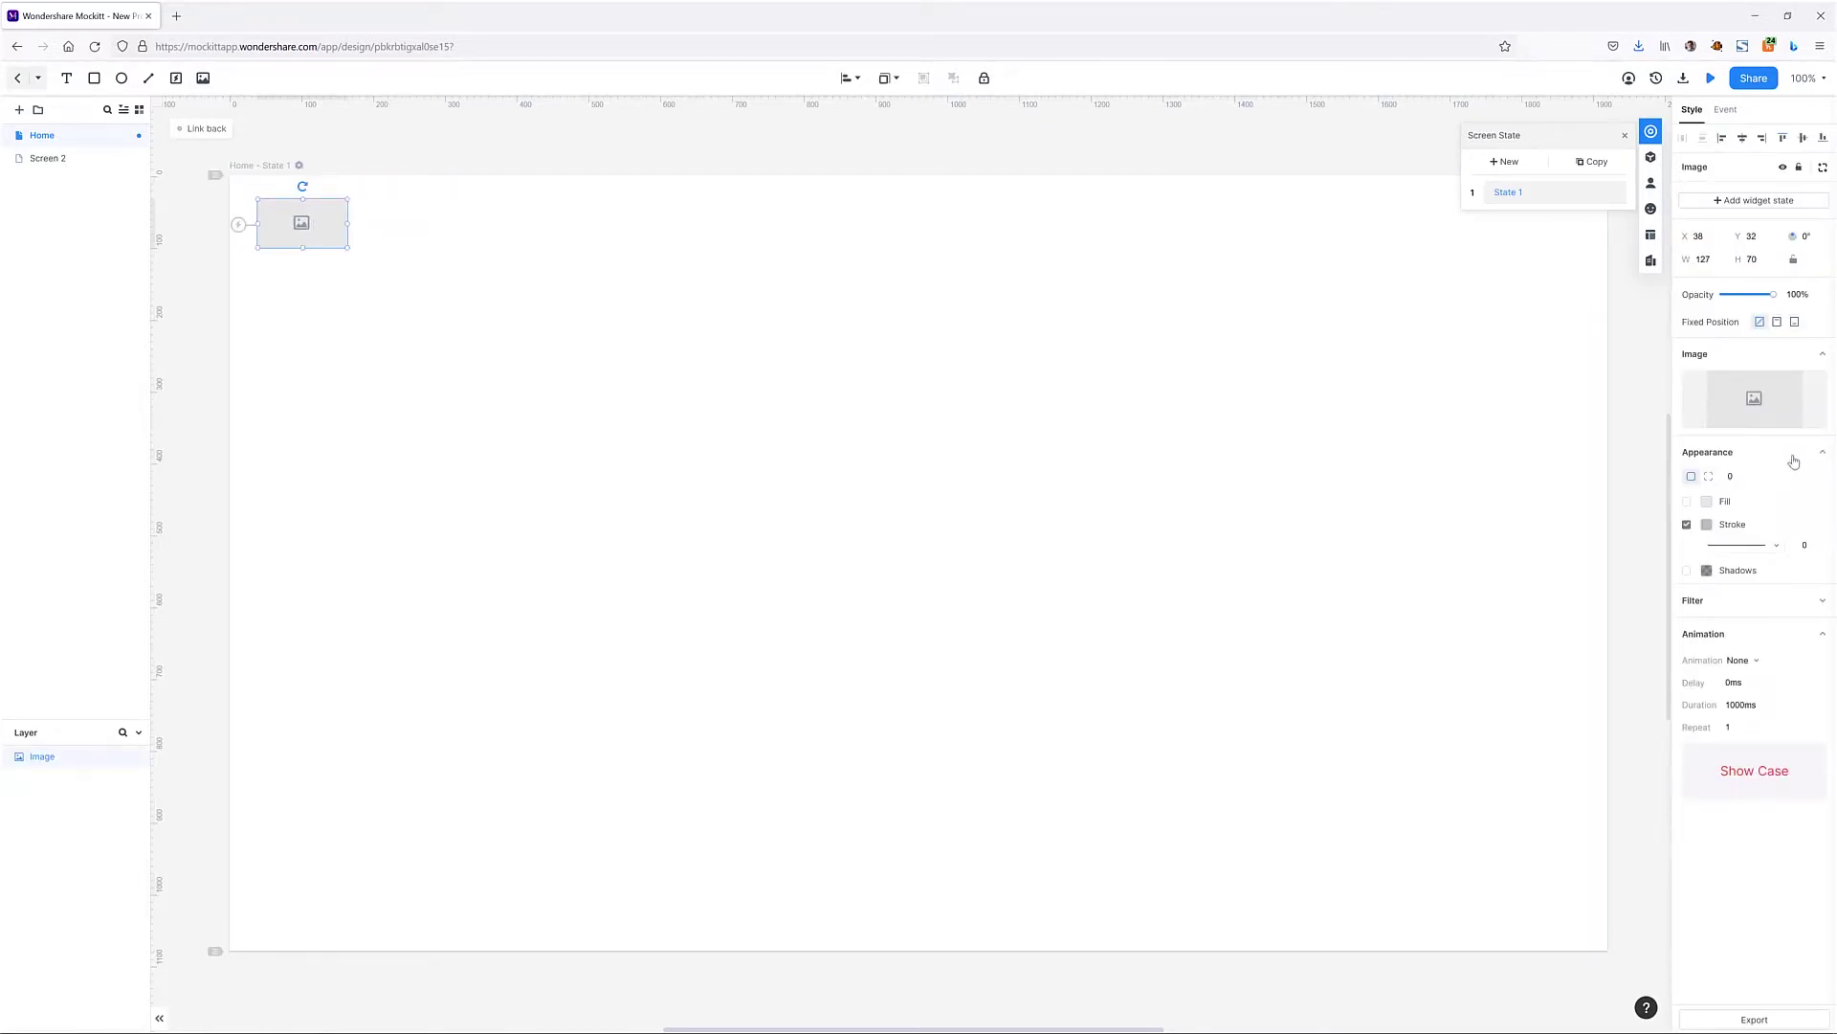
click(1754, 407)
click(1763, 432)
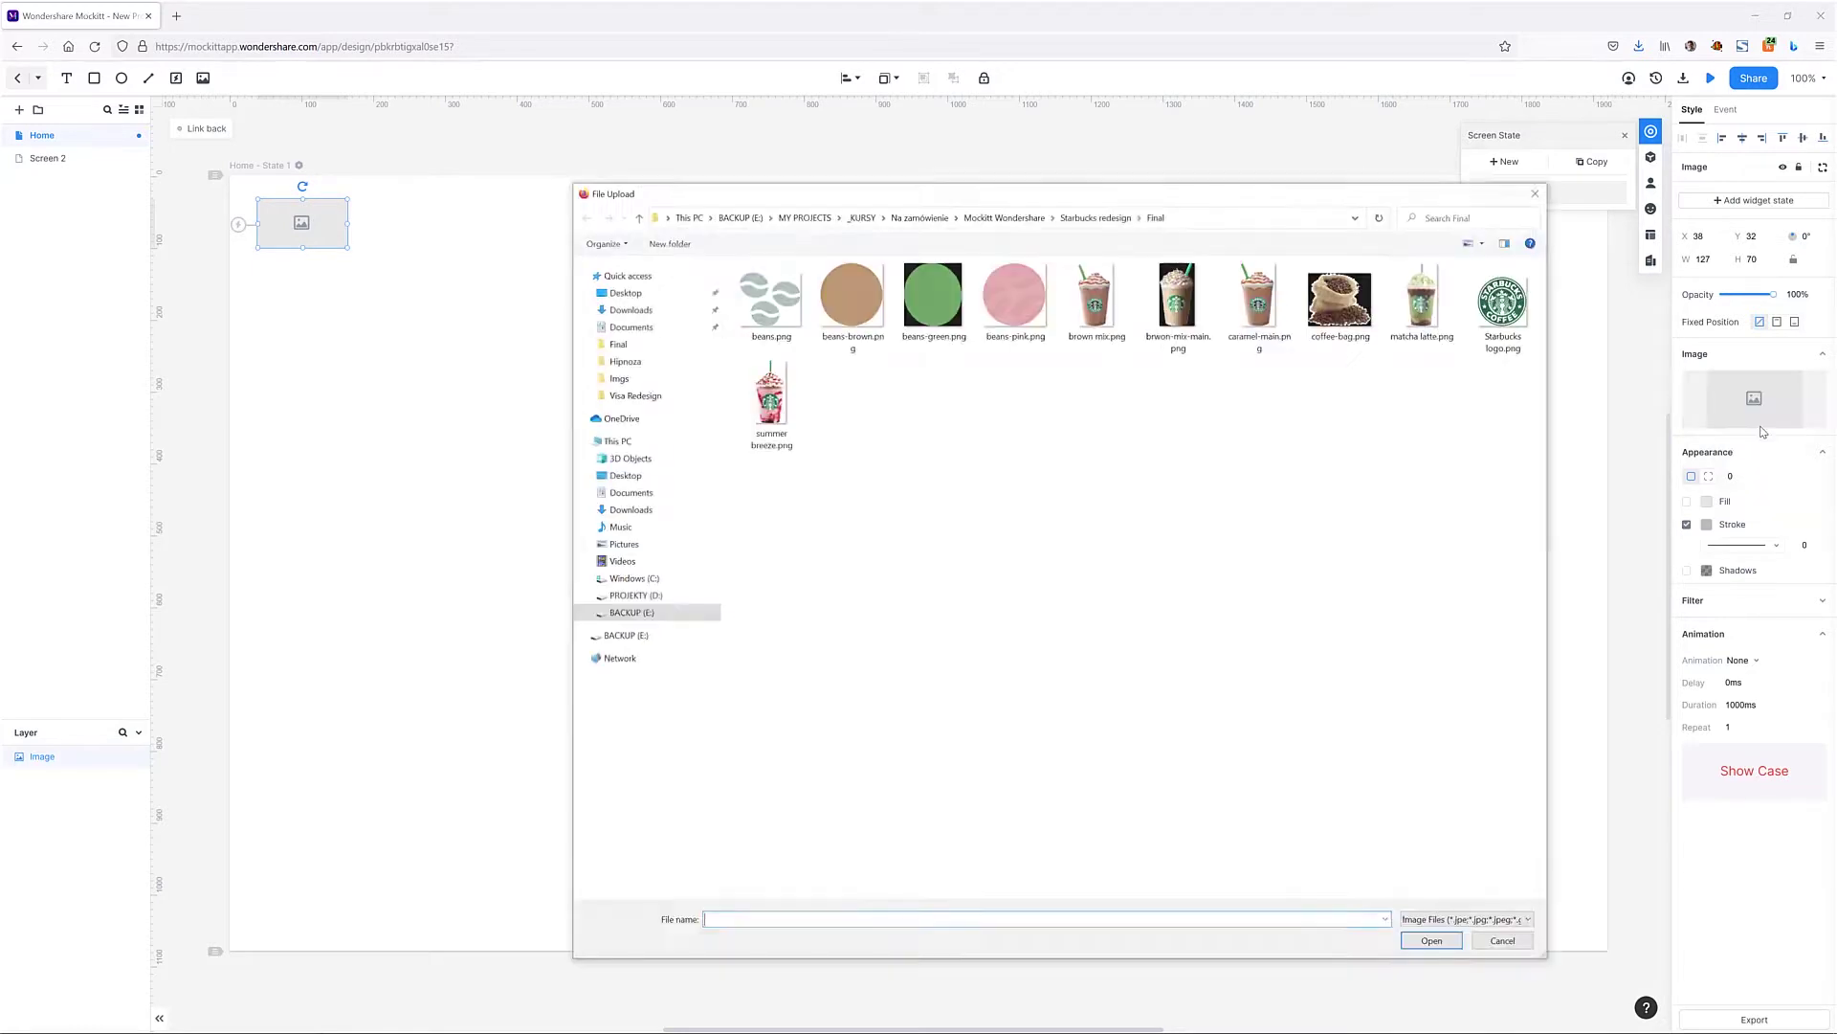
click(1031, 219)
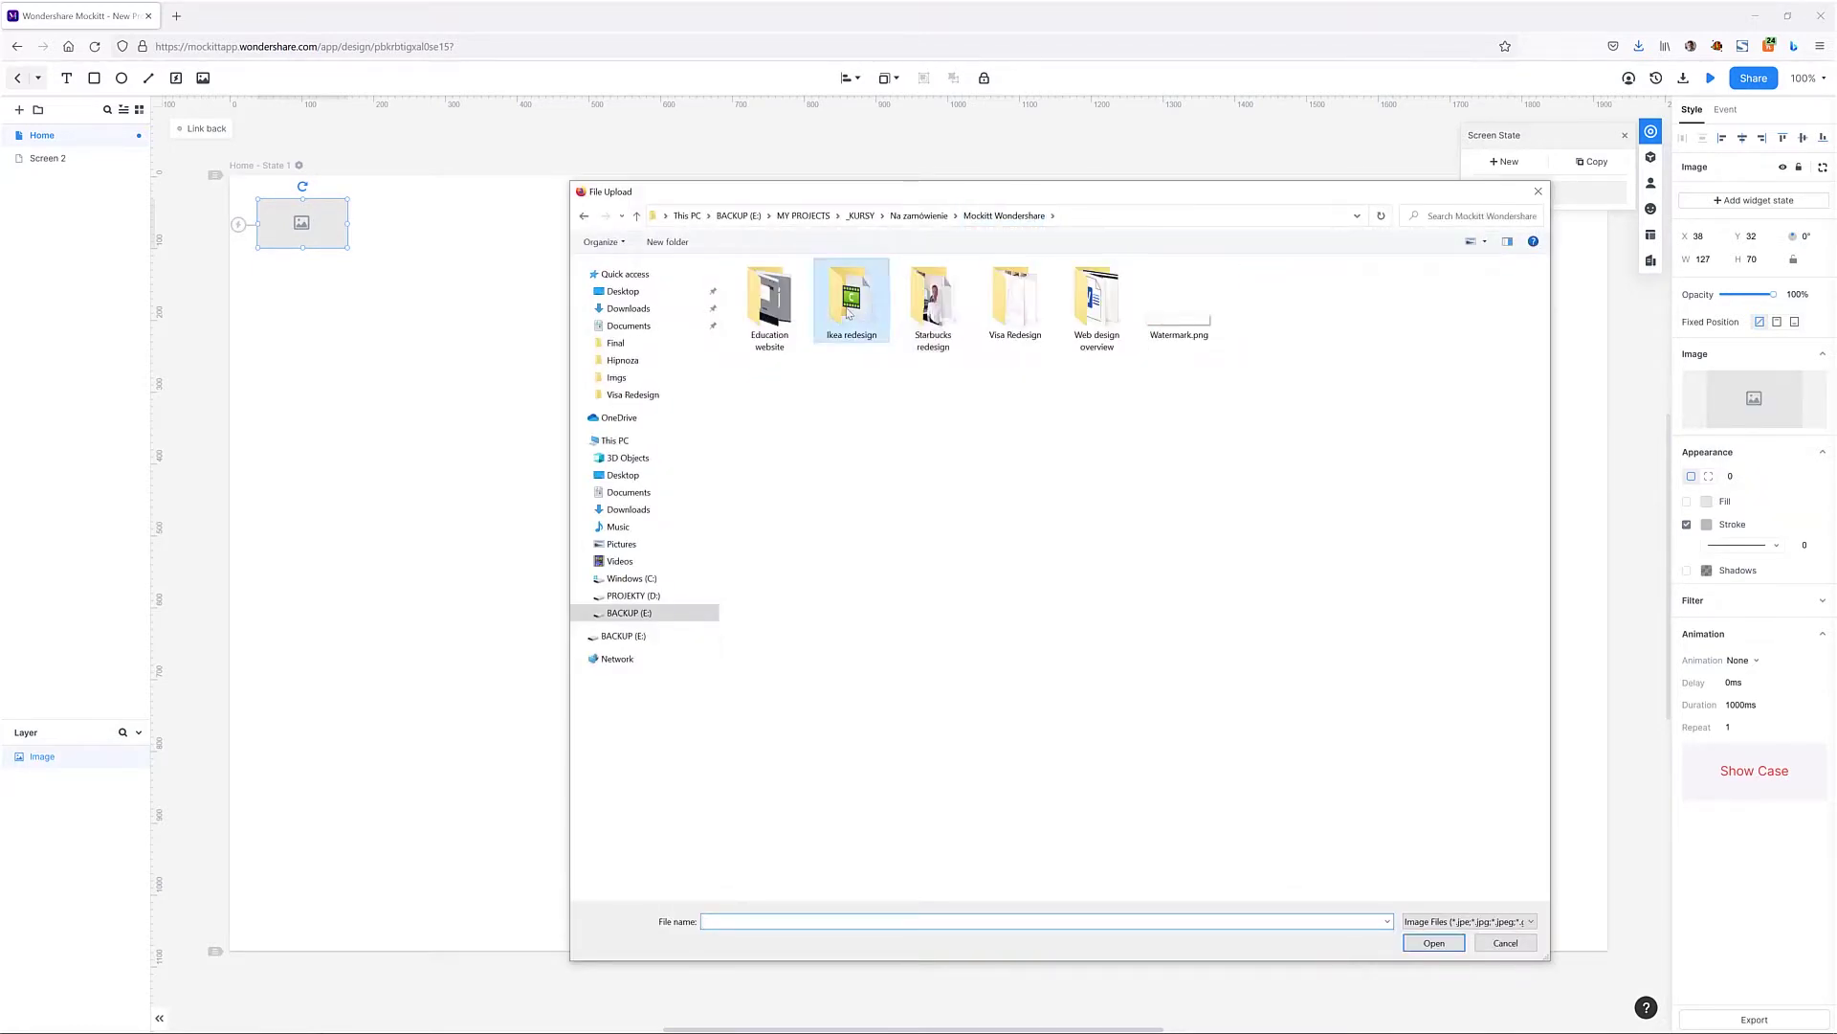
double_click(852, 297)
double_click(770, 297)
click(440, 278)
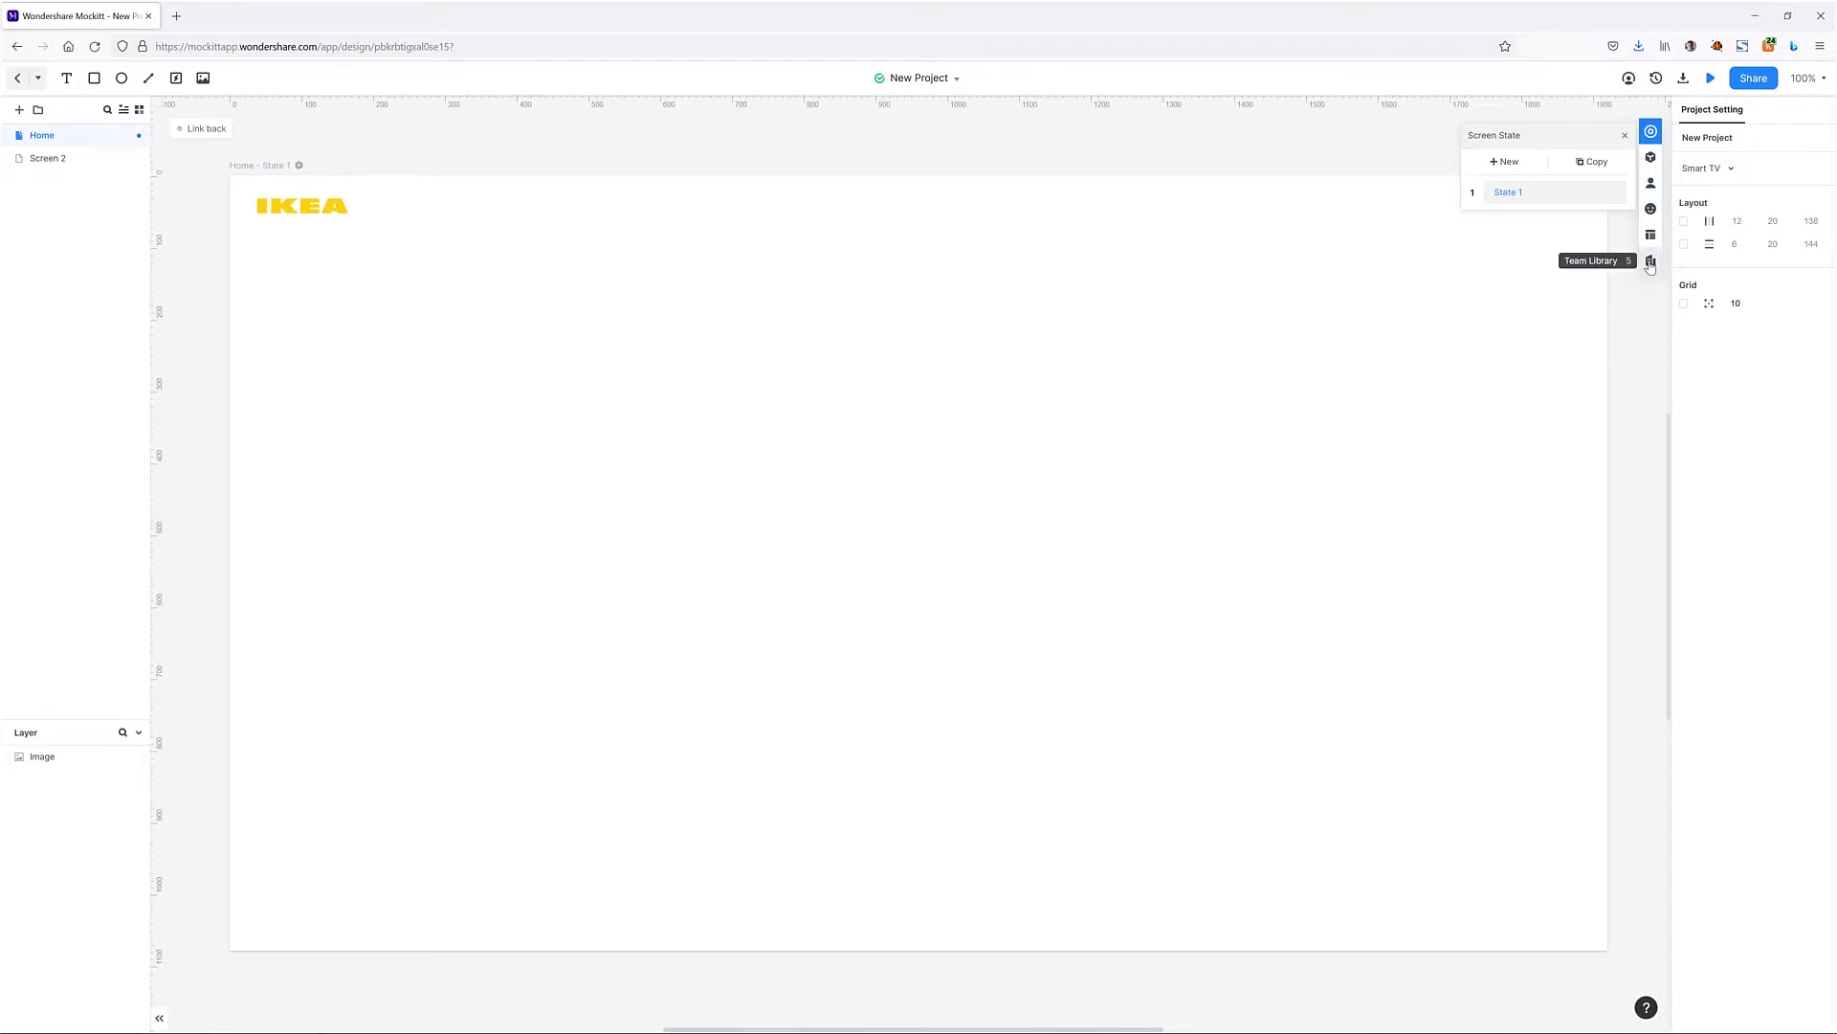
Step: Search the icon library for "menu" and place the Font Awesome bars icon just right of the IKEA logo
click(1651, 208)
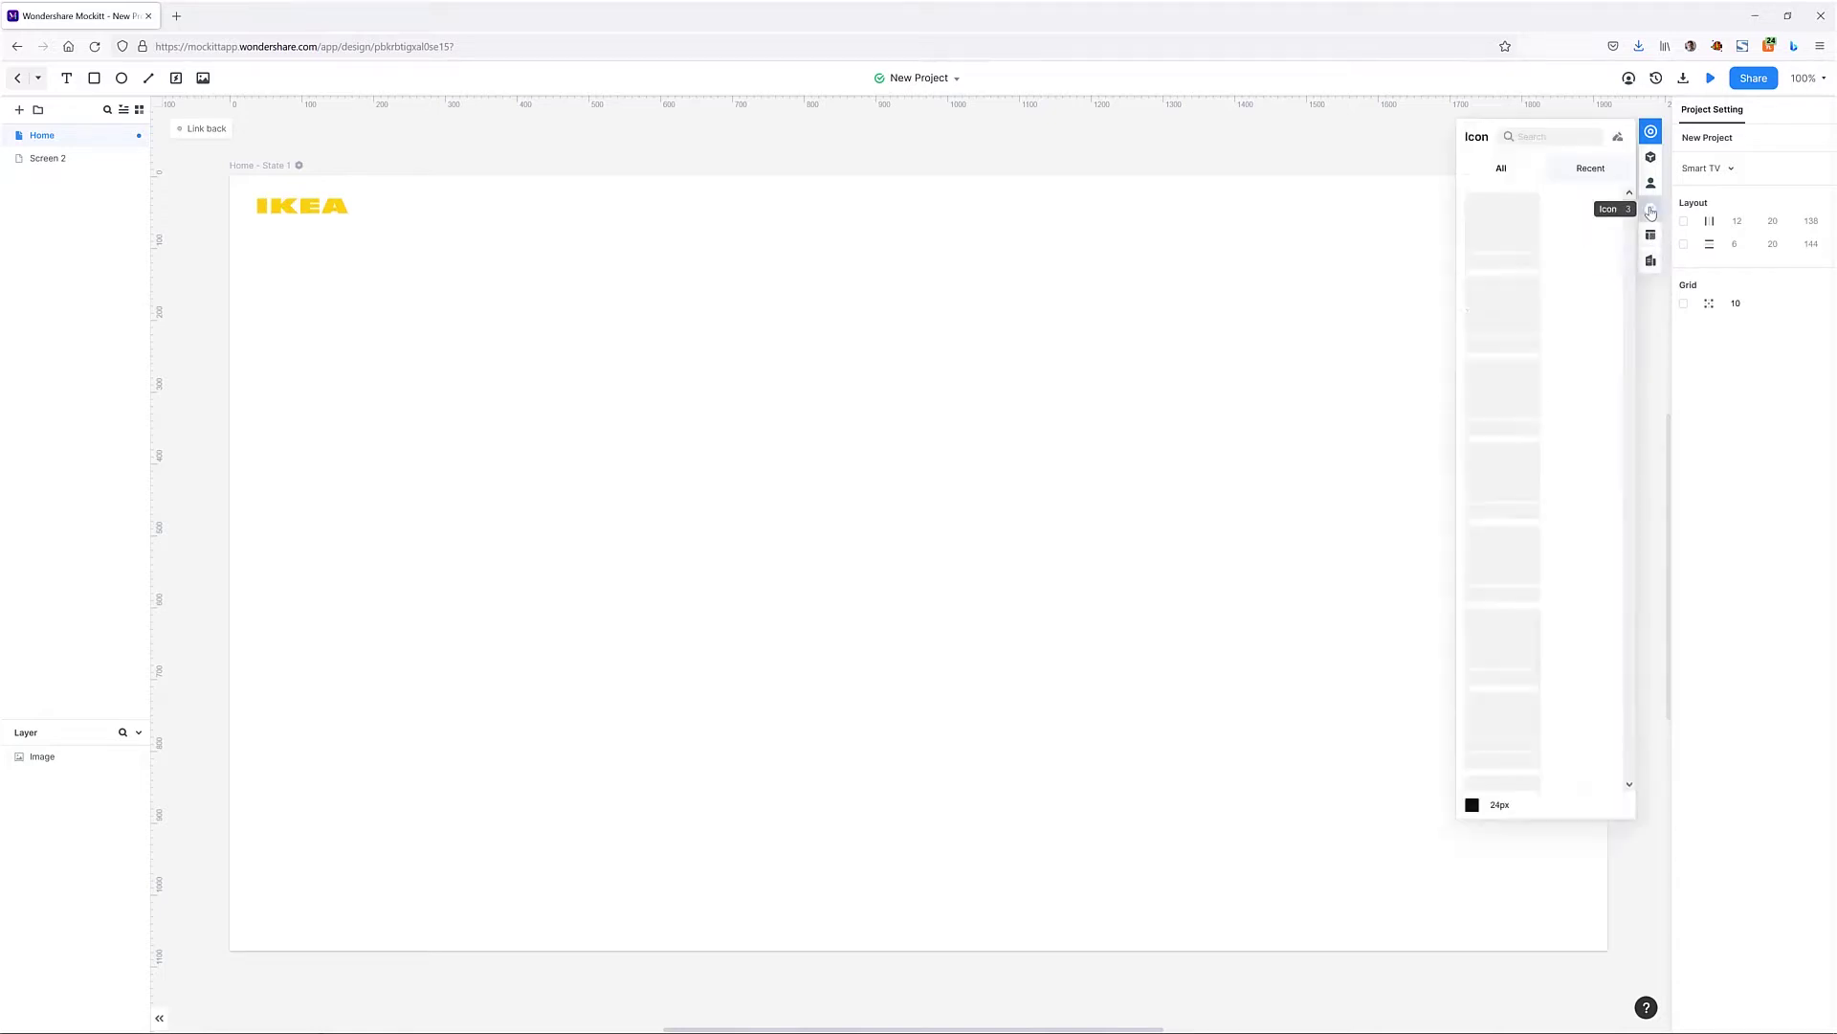
text(menu)
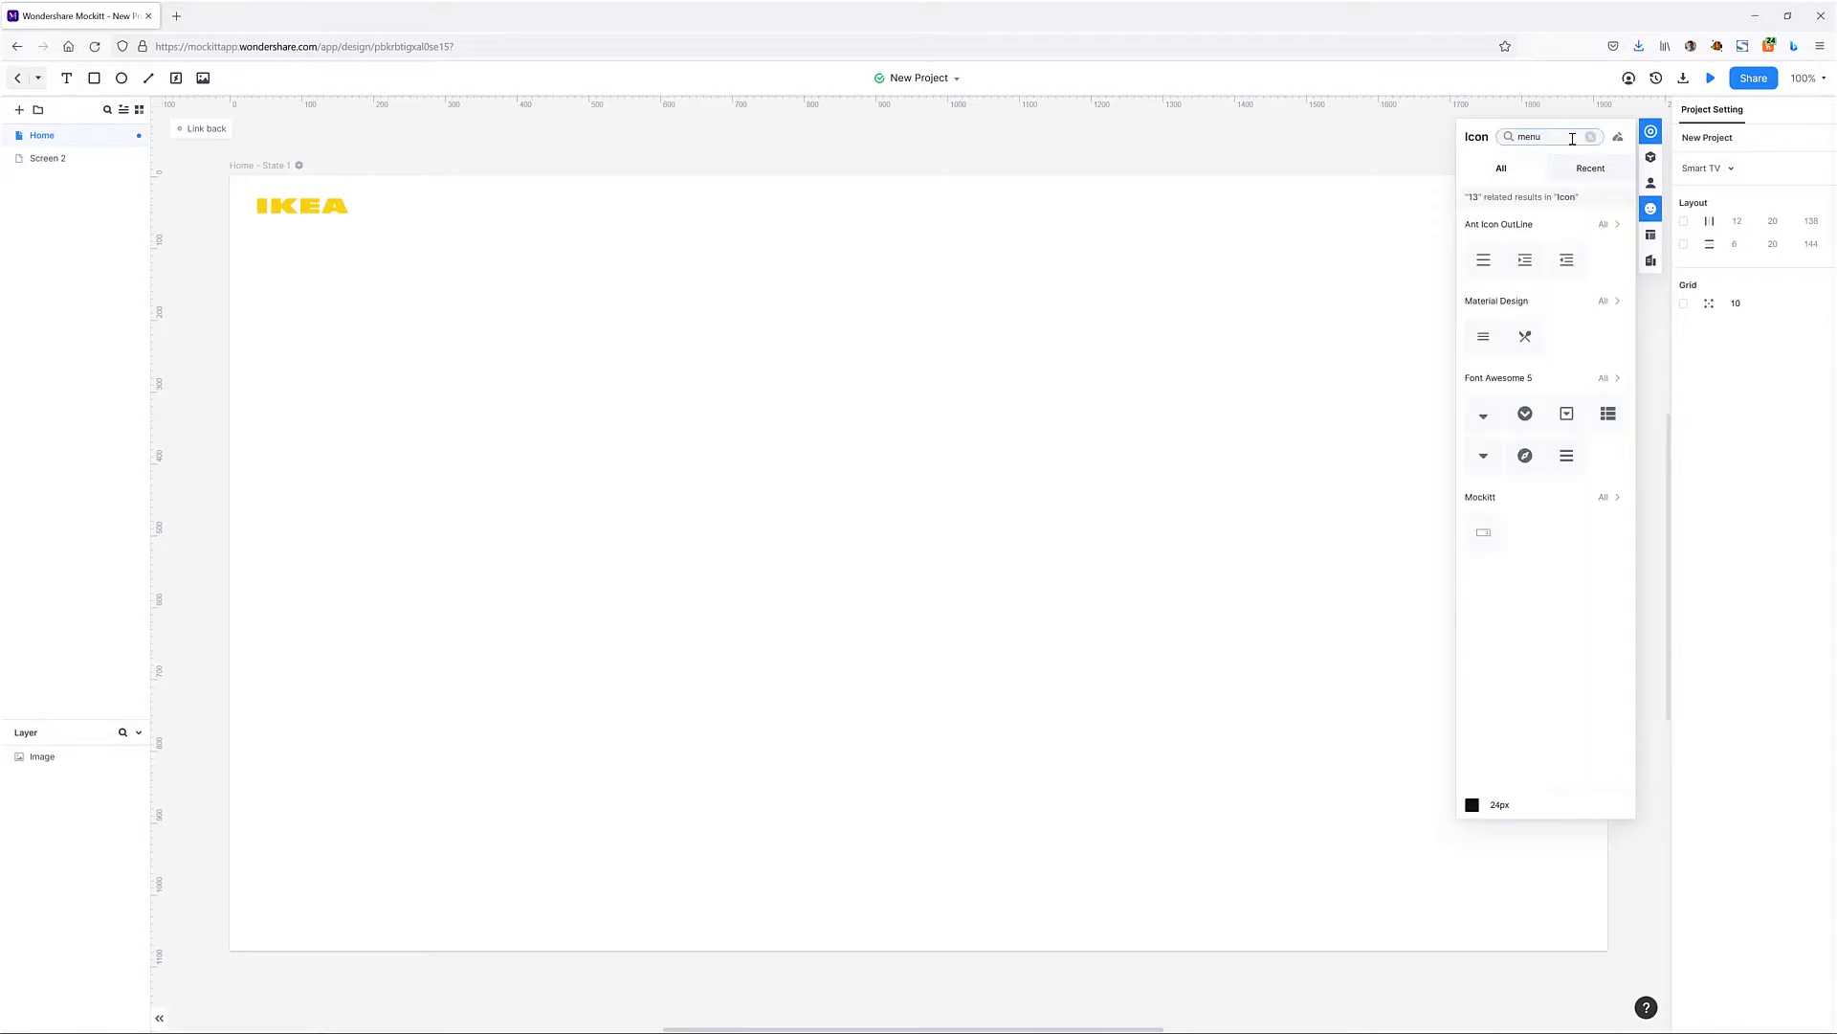
drag(1567, 456, 370, 209)
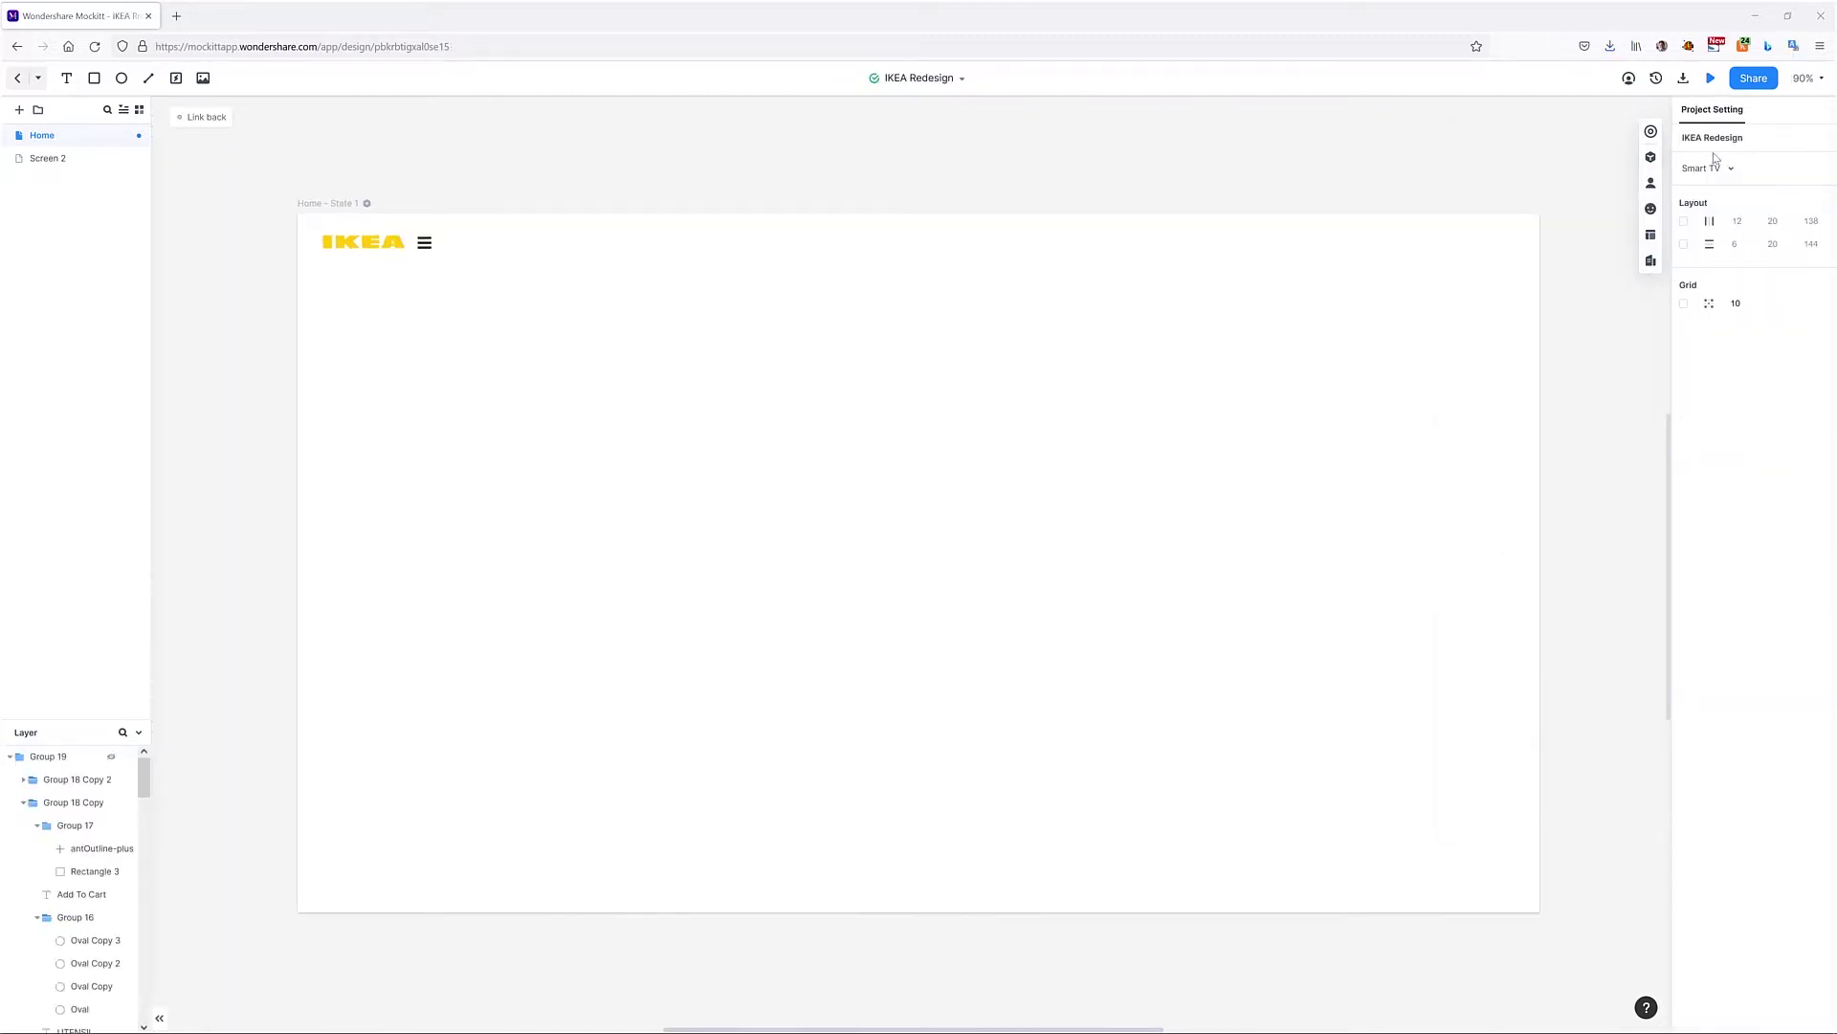
Step: Add a second screen state to the Home screen and name it Menu
click(1651, 131)
click(1507, 161)
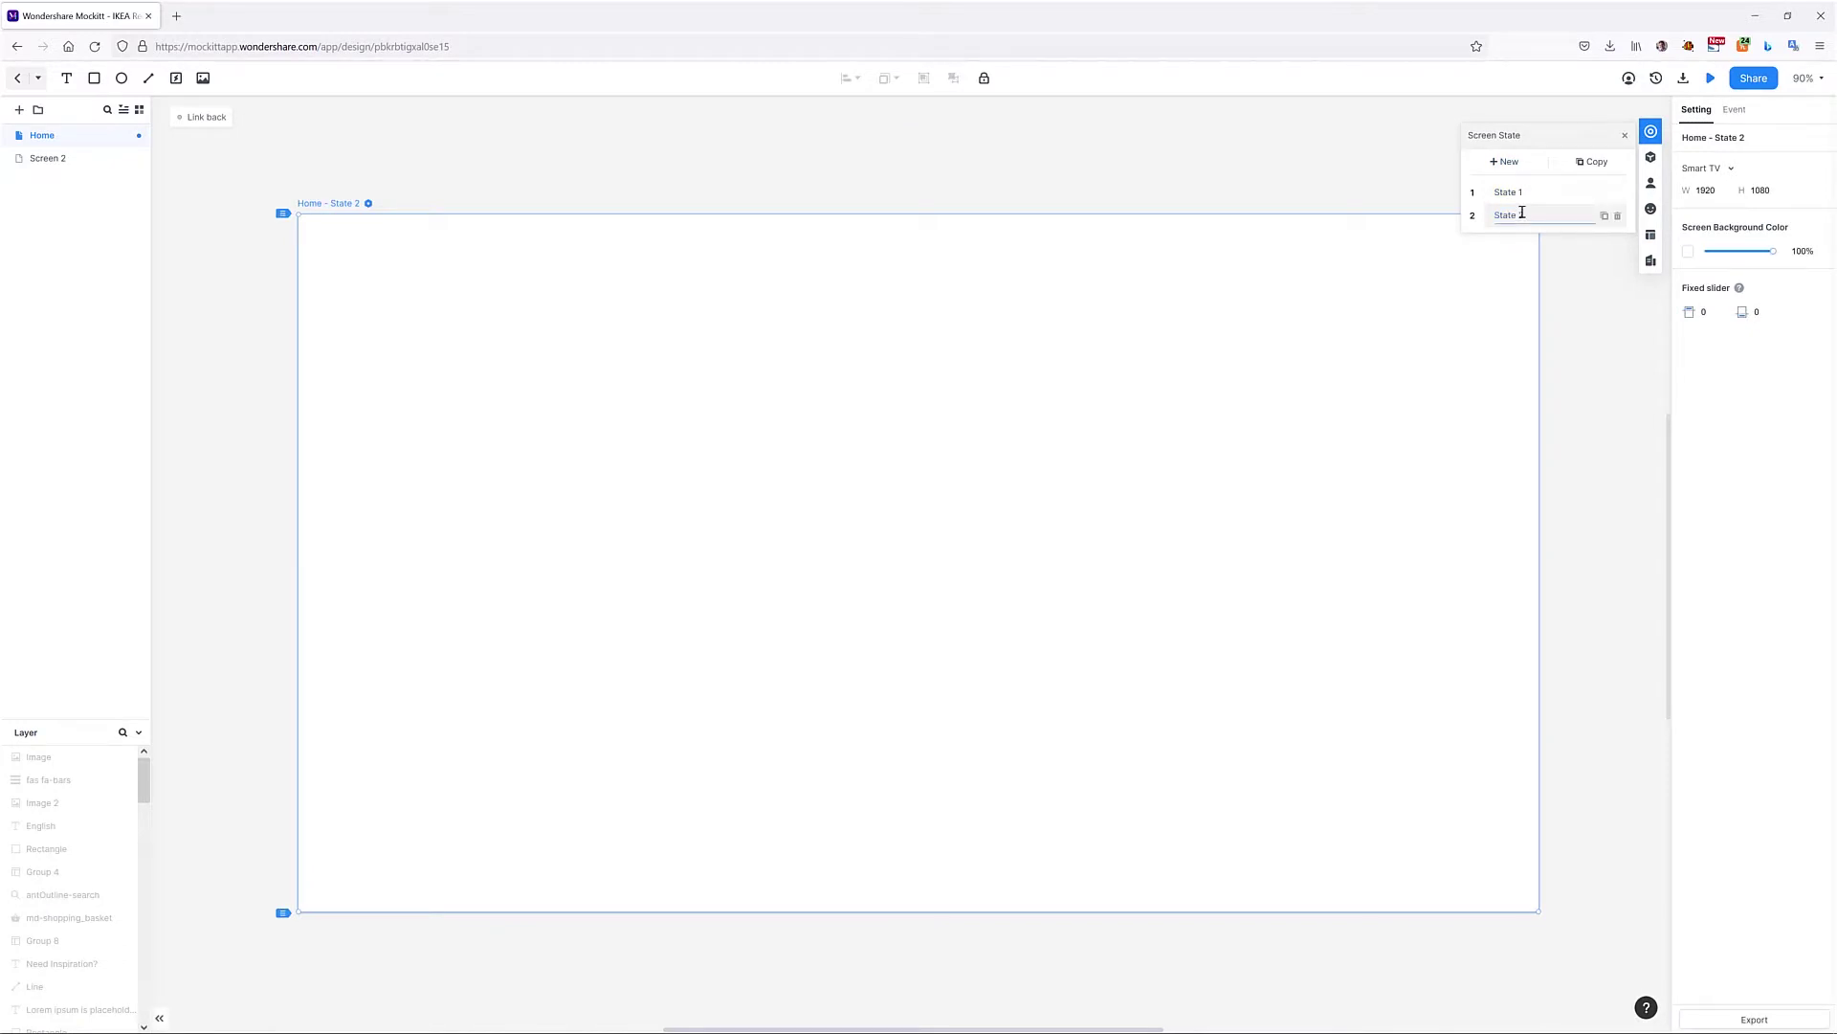
text(Menu)
Step: Link the bars icon in State 1 of the Home screen to the Menu state
click(1510, 192)
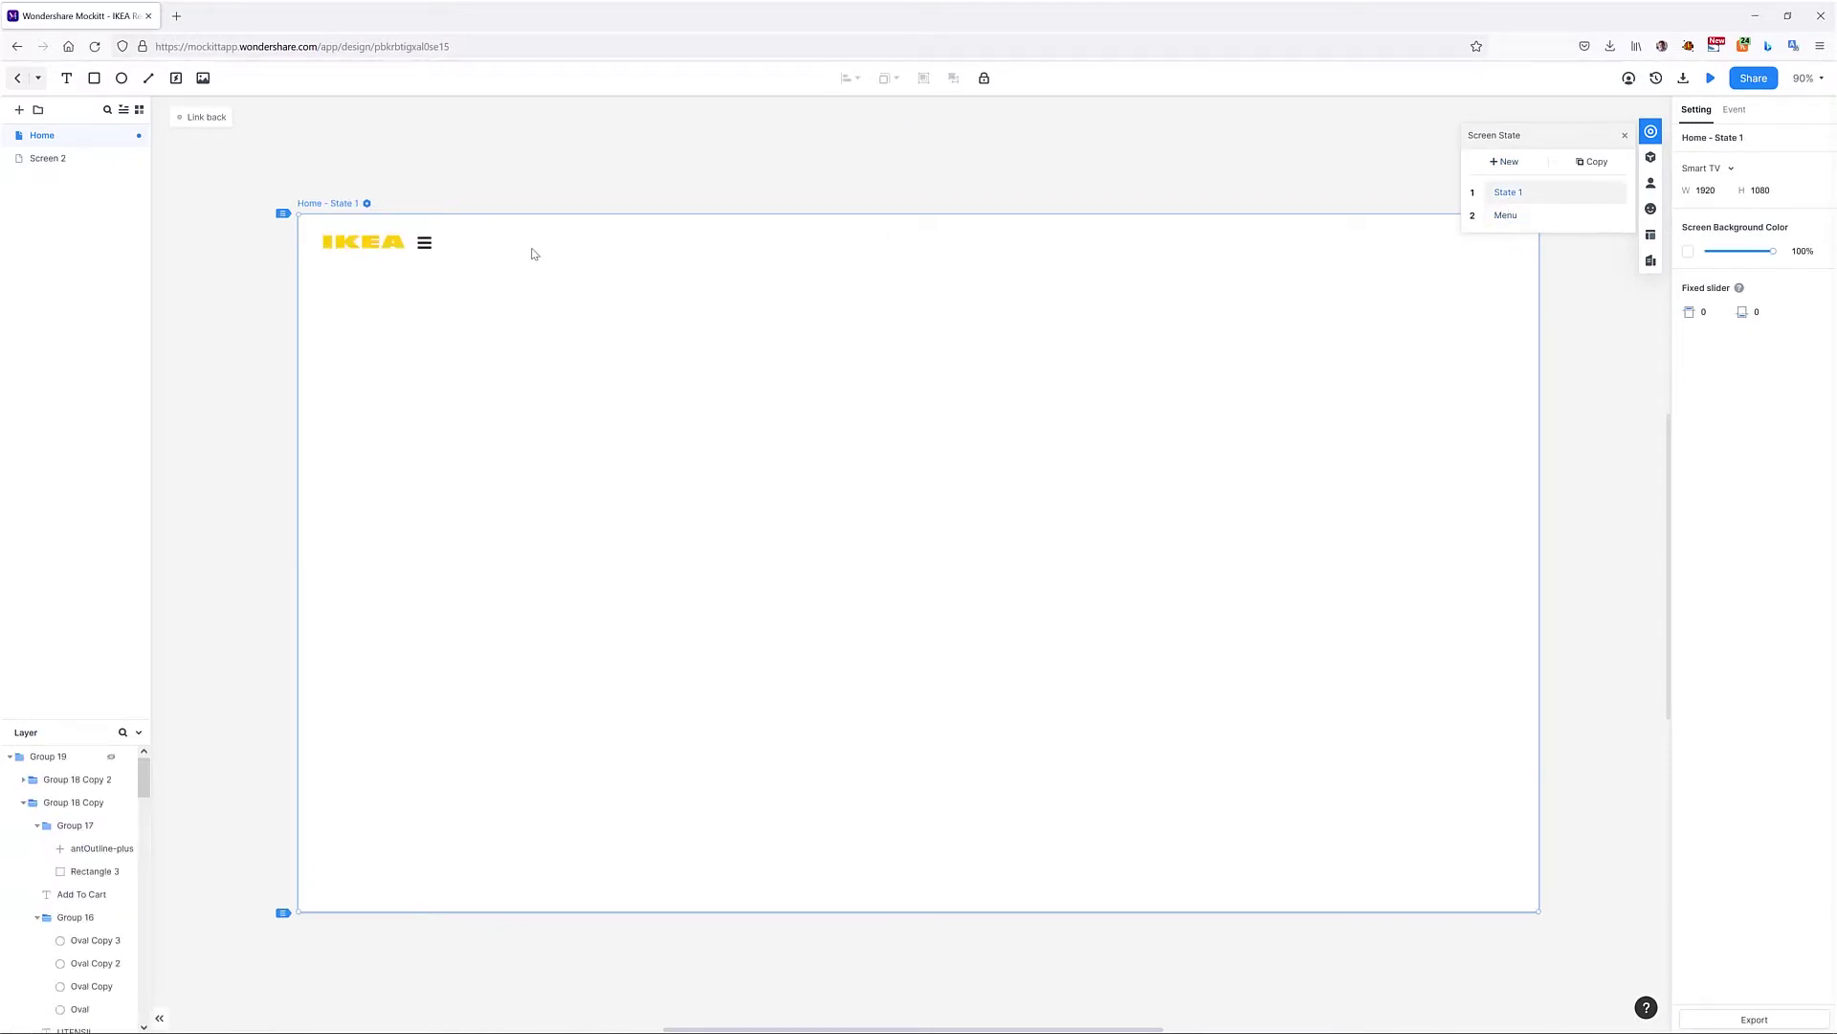
click(424, 244)
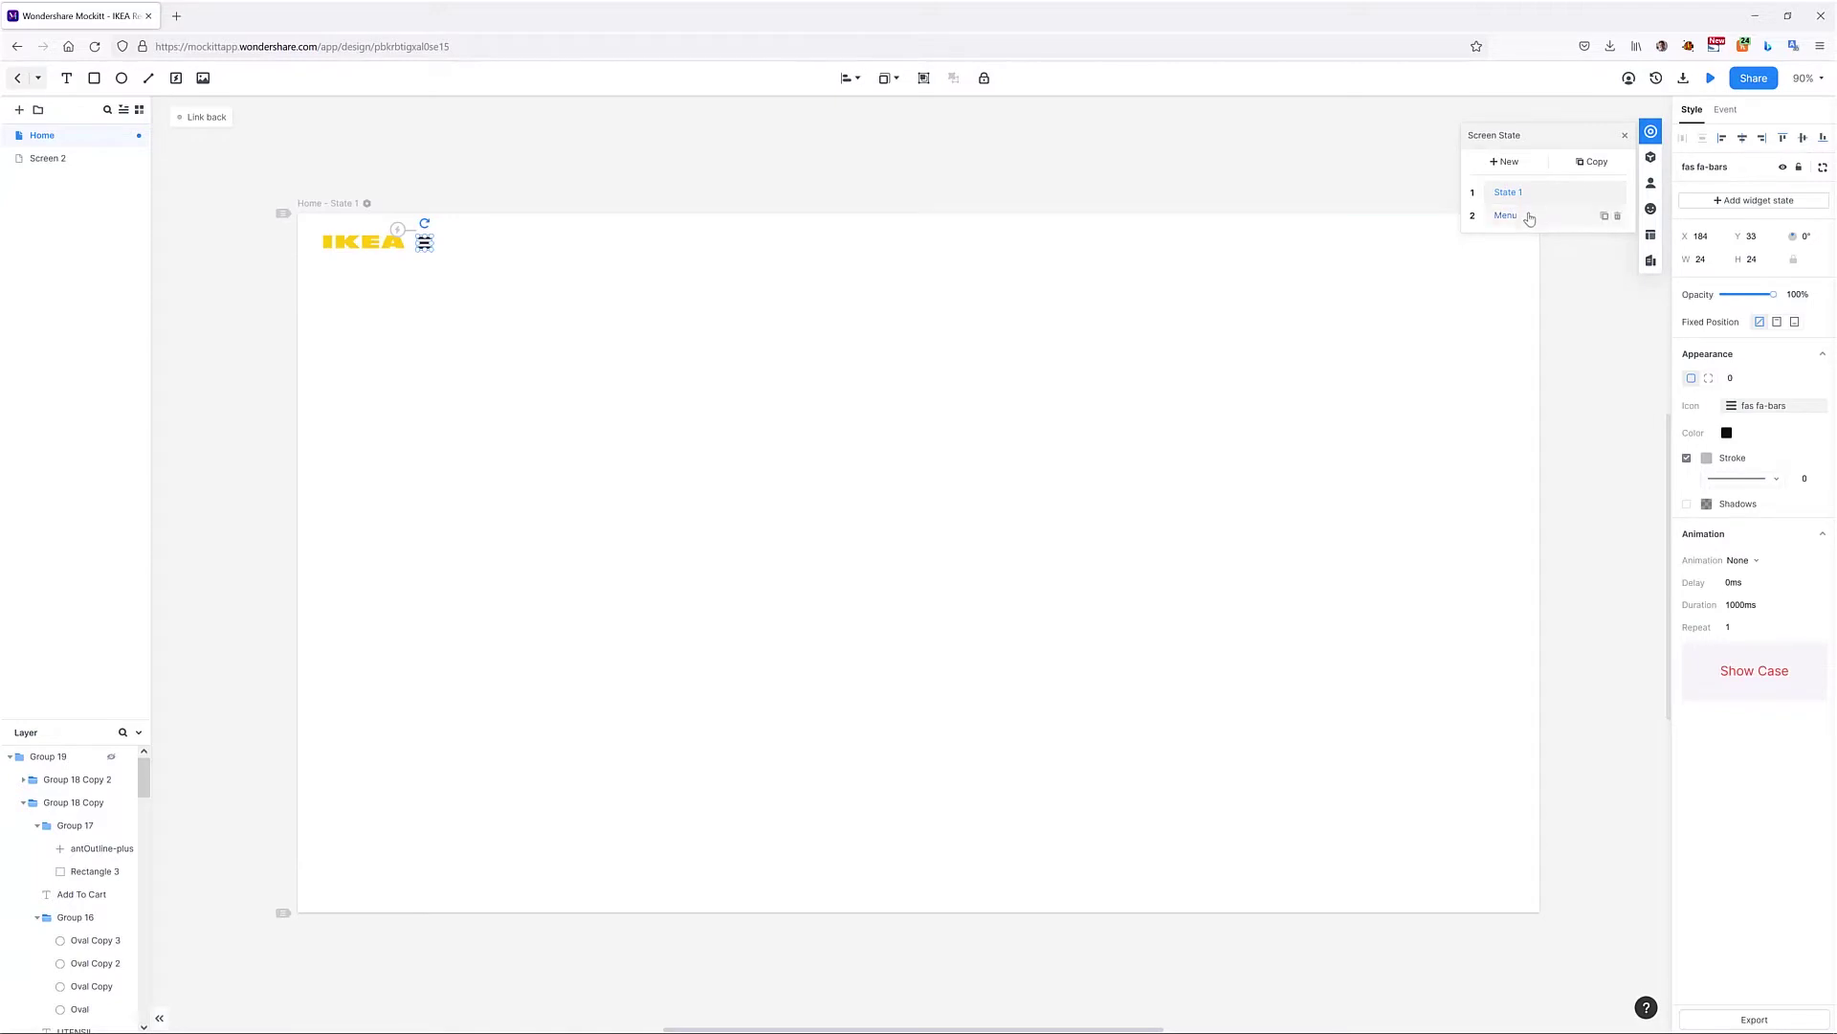
drag(397, 229, 1506, 215)
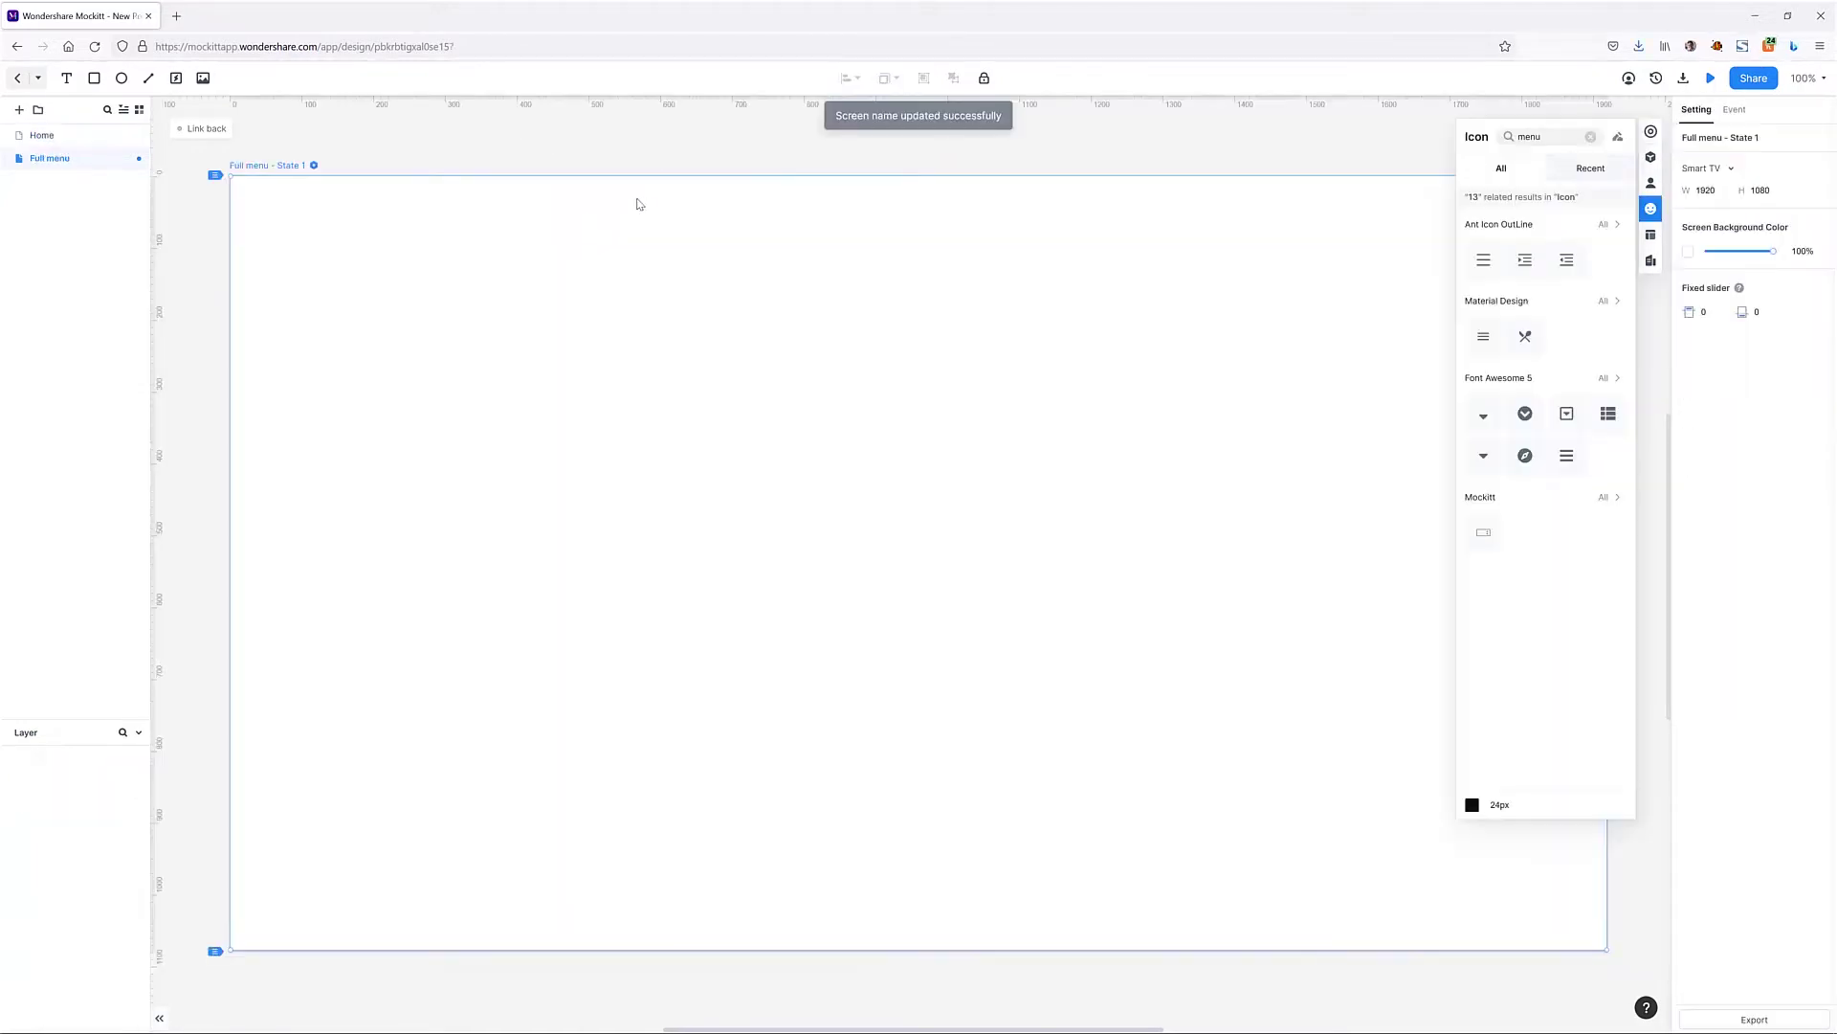
Step: Draw a 1920 × 1080 rectangle covering the whole Full menu screen
click(819, 283)
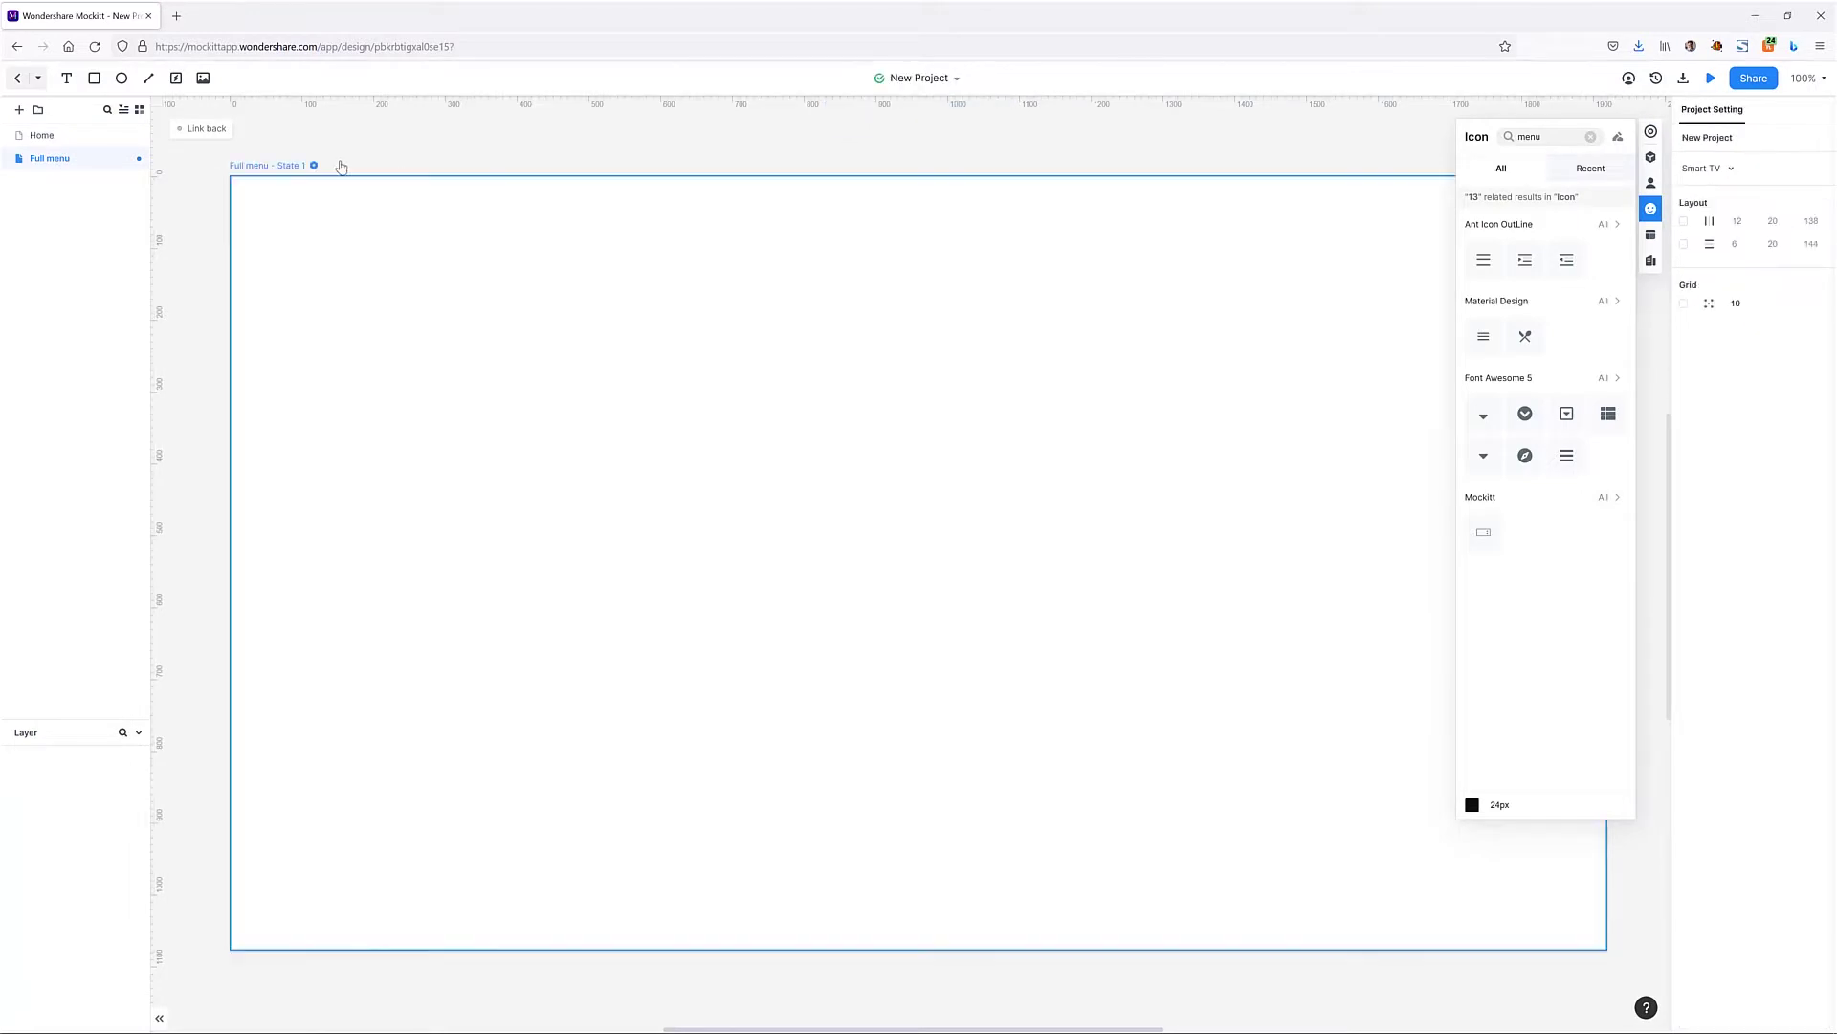
click(94, 78)
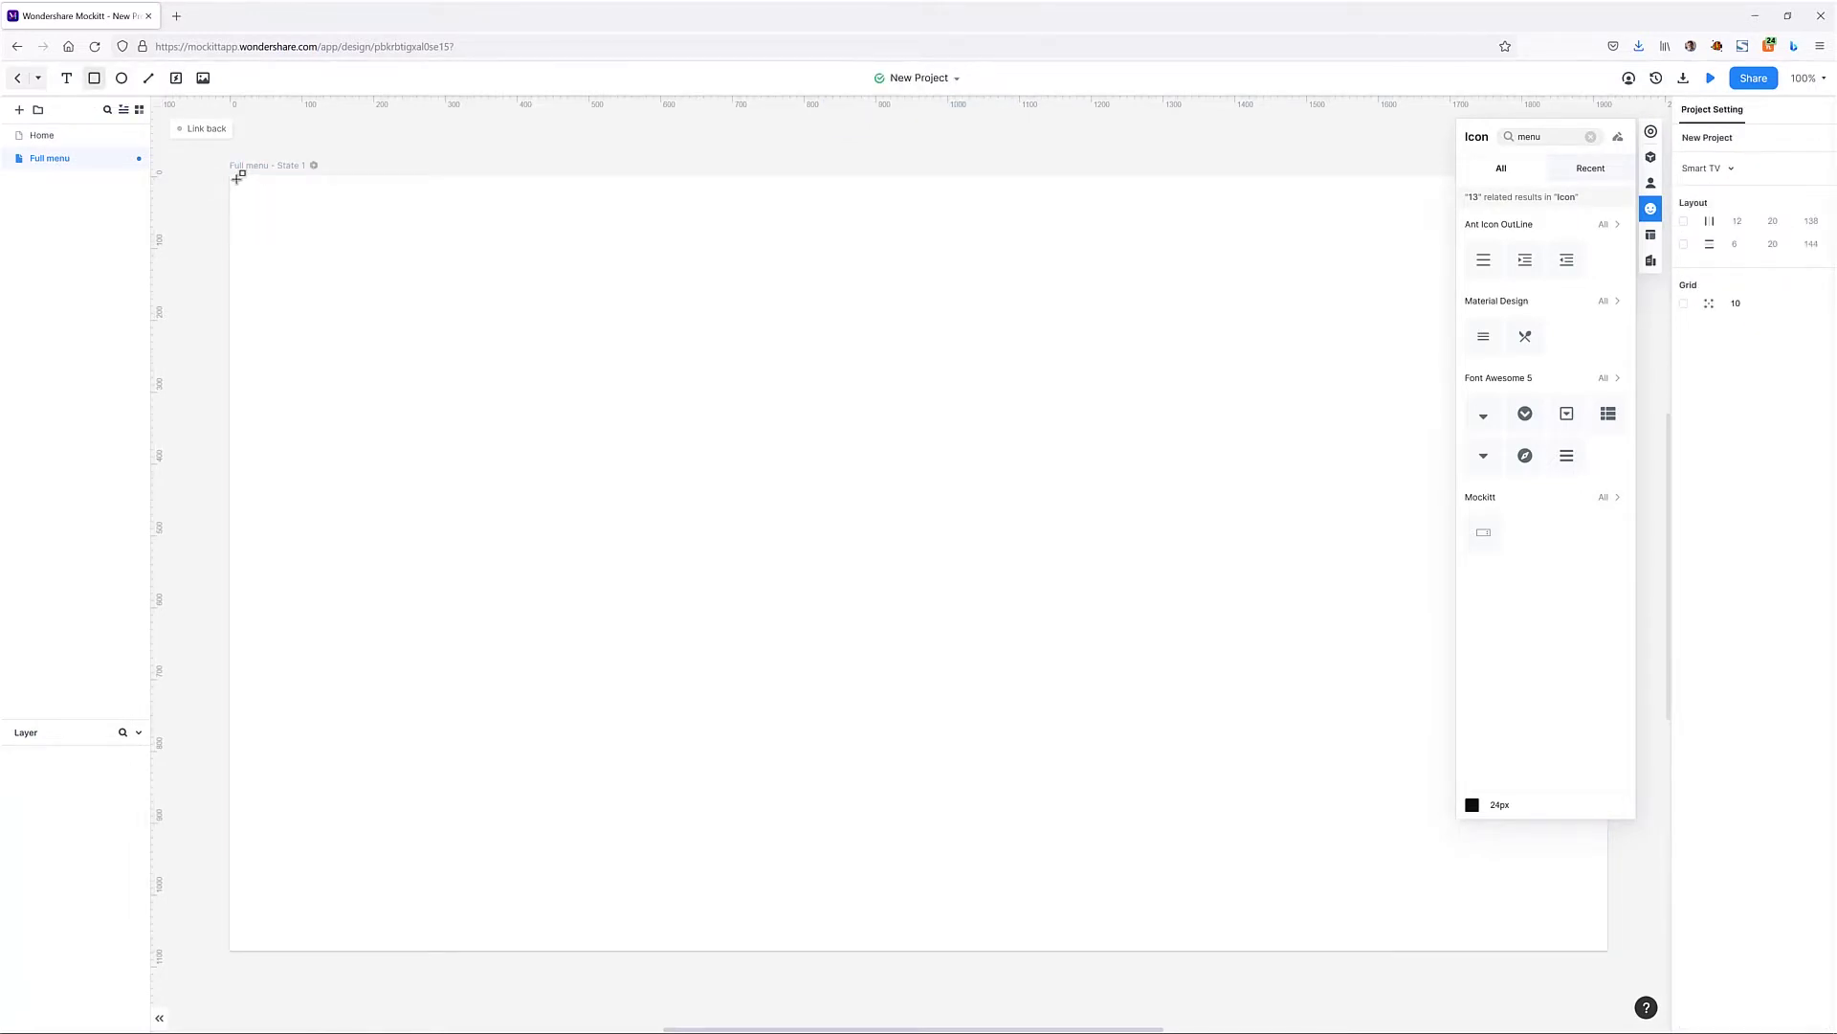
drag(231, 173, 1607, 950)
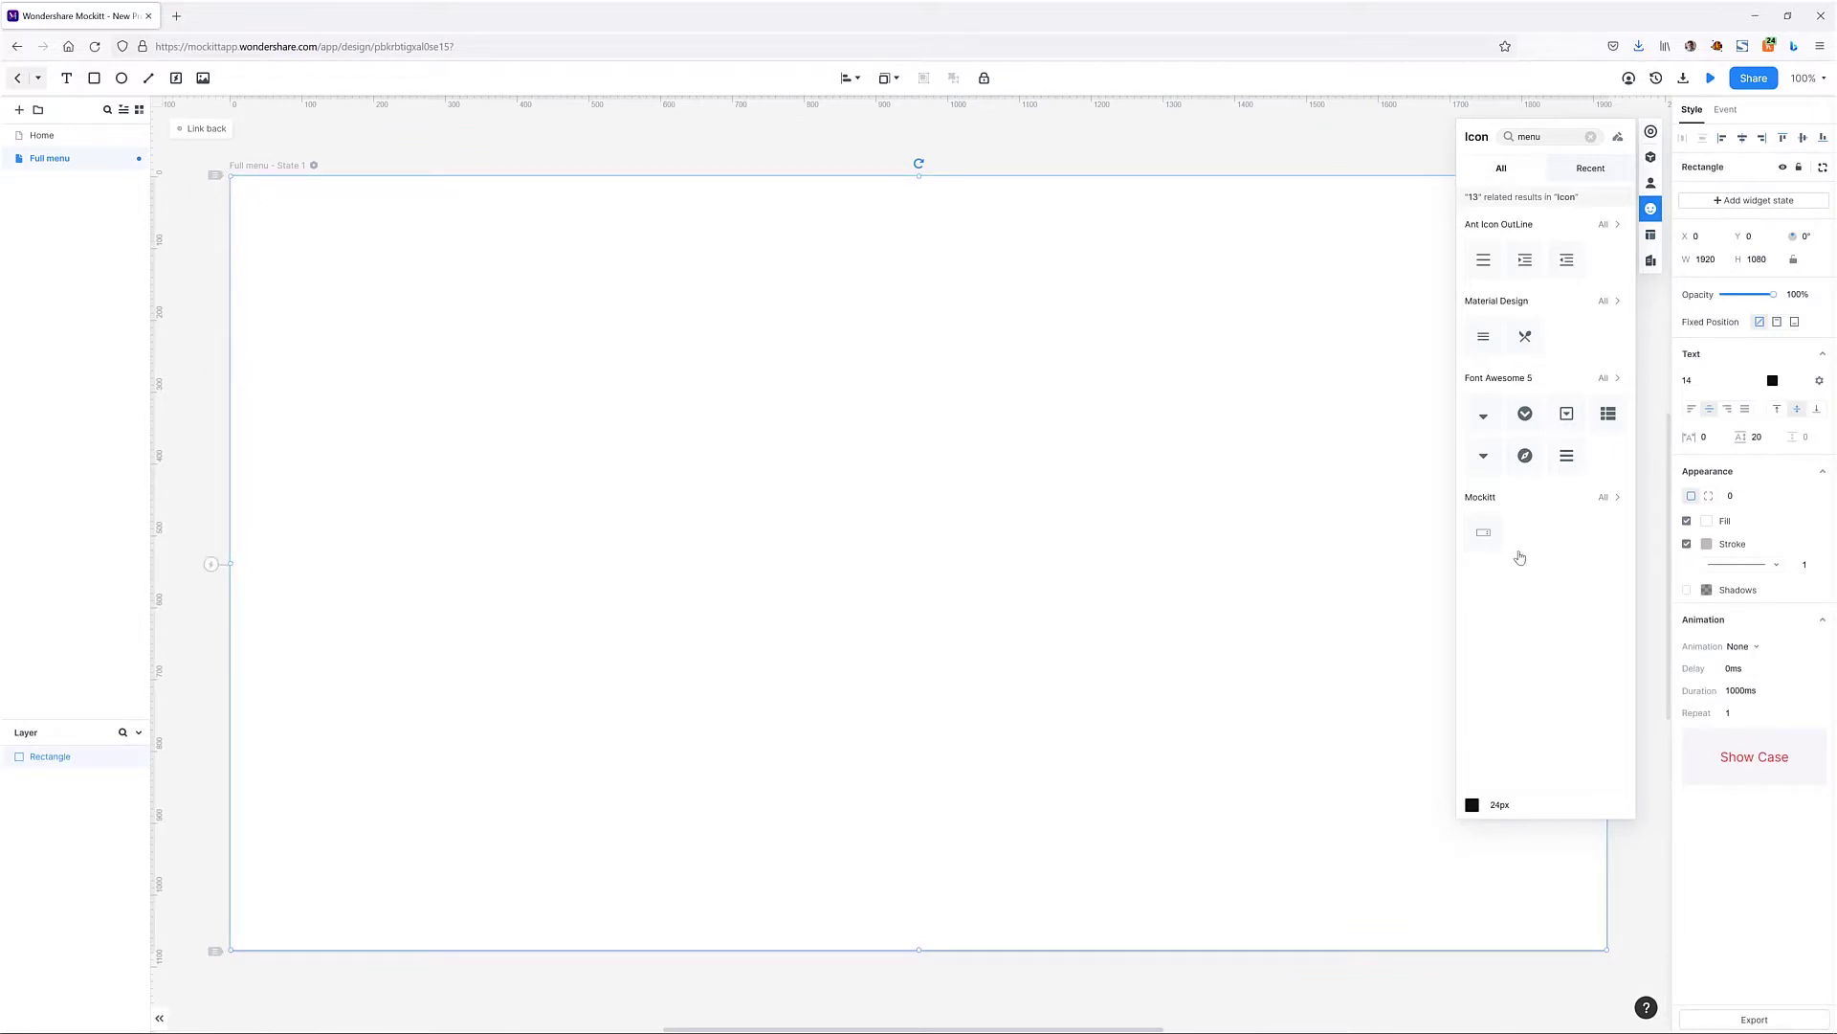
Step: Remove the full-screen rectangle's stroke and fill it with the blue document colour #1777B5
click(1688, 546)
click(1707, 522)
click(1619, 658)
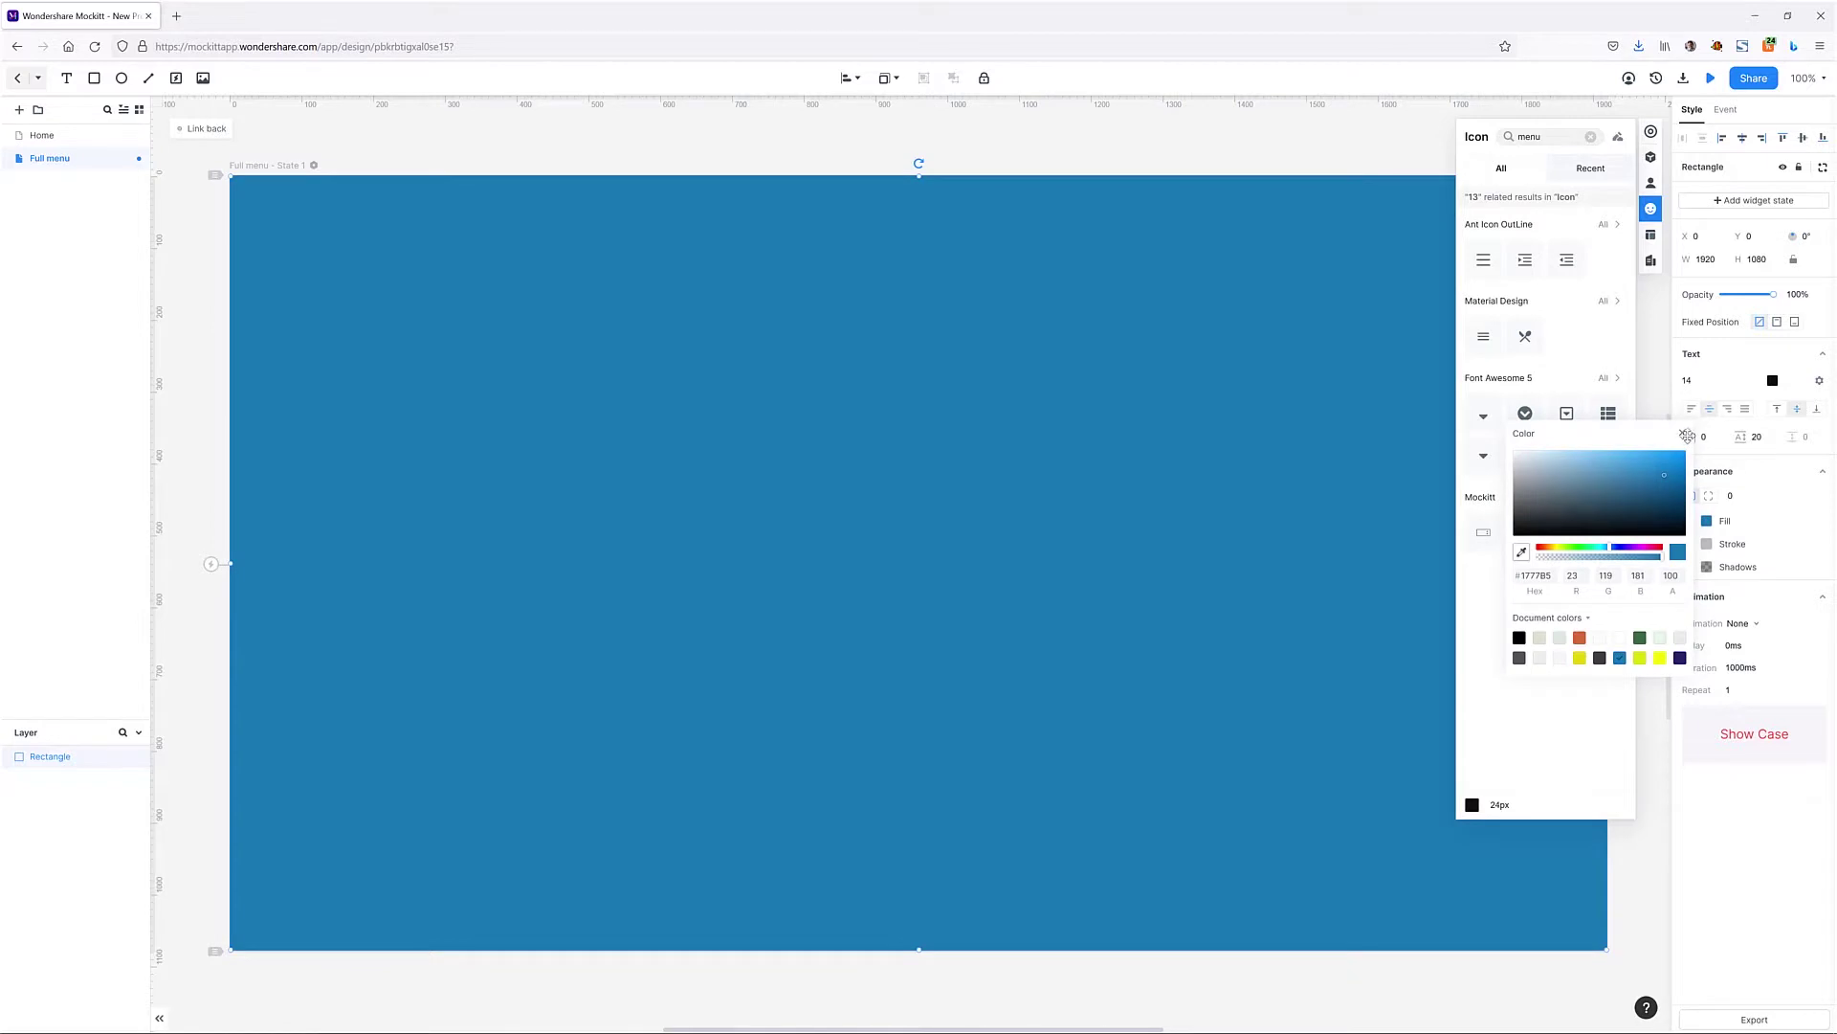
click(1683, 435)
click(1652, 210)
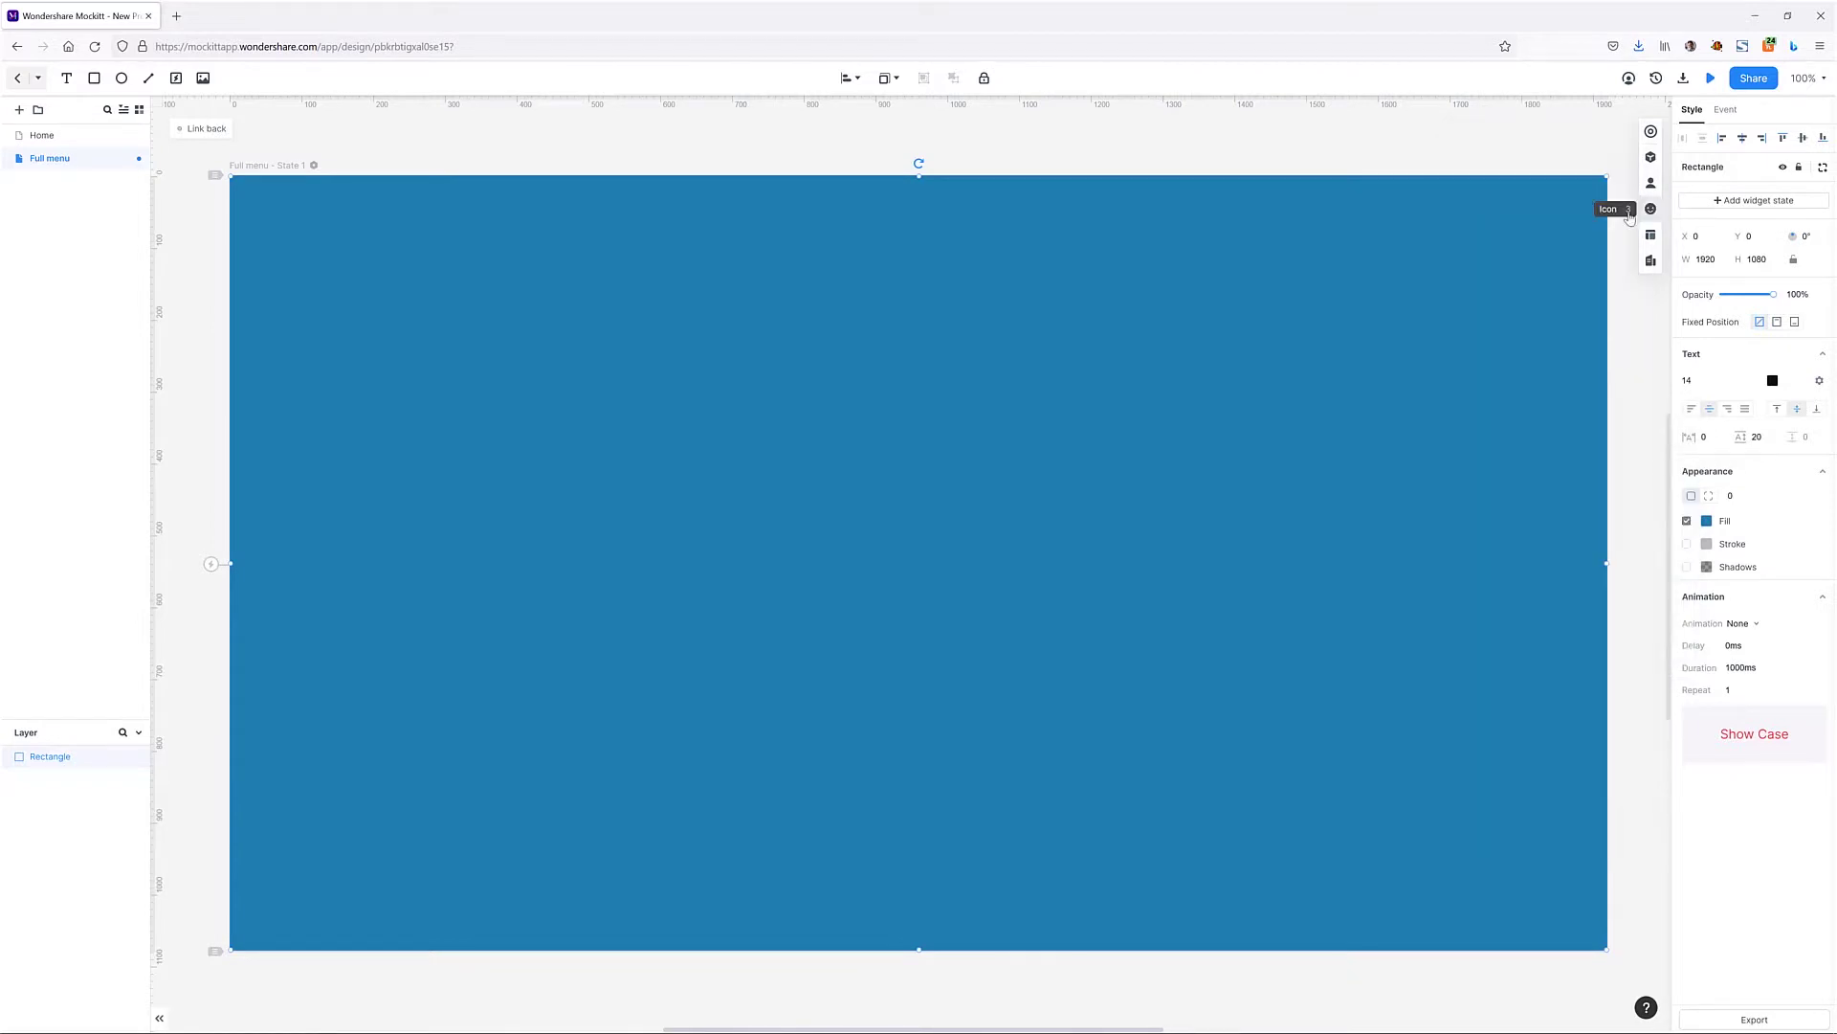
Step: Copy the IKEA logo from the Home screen onto the Full menu screen
click(48, 135)
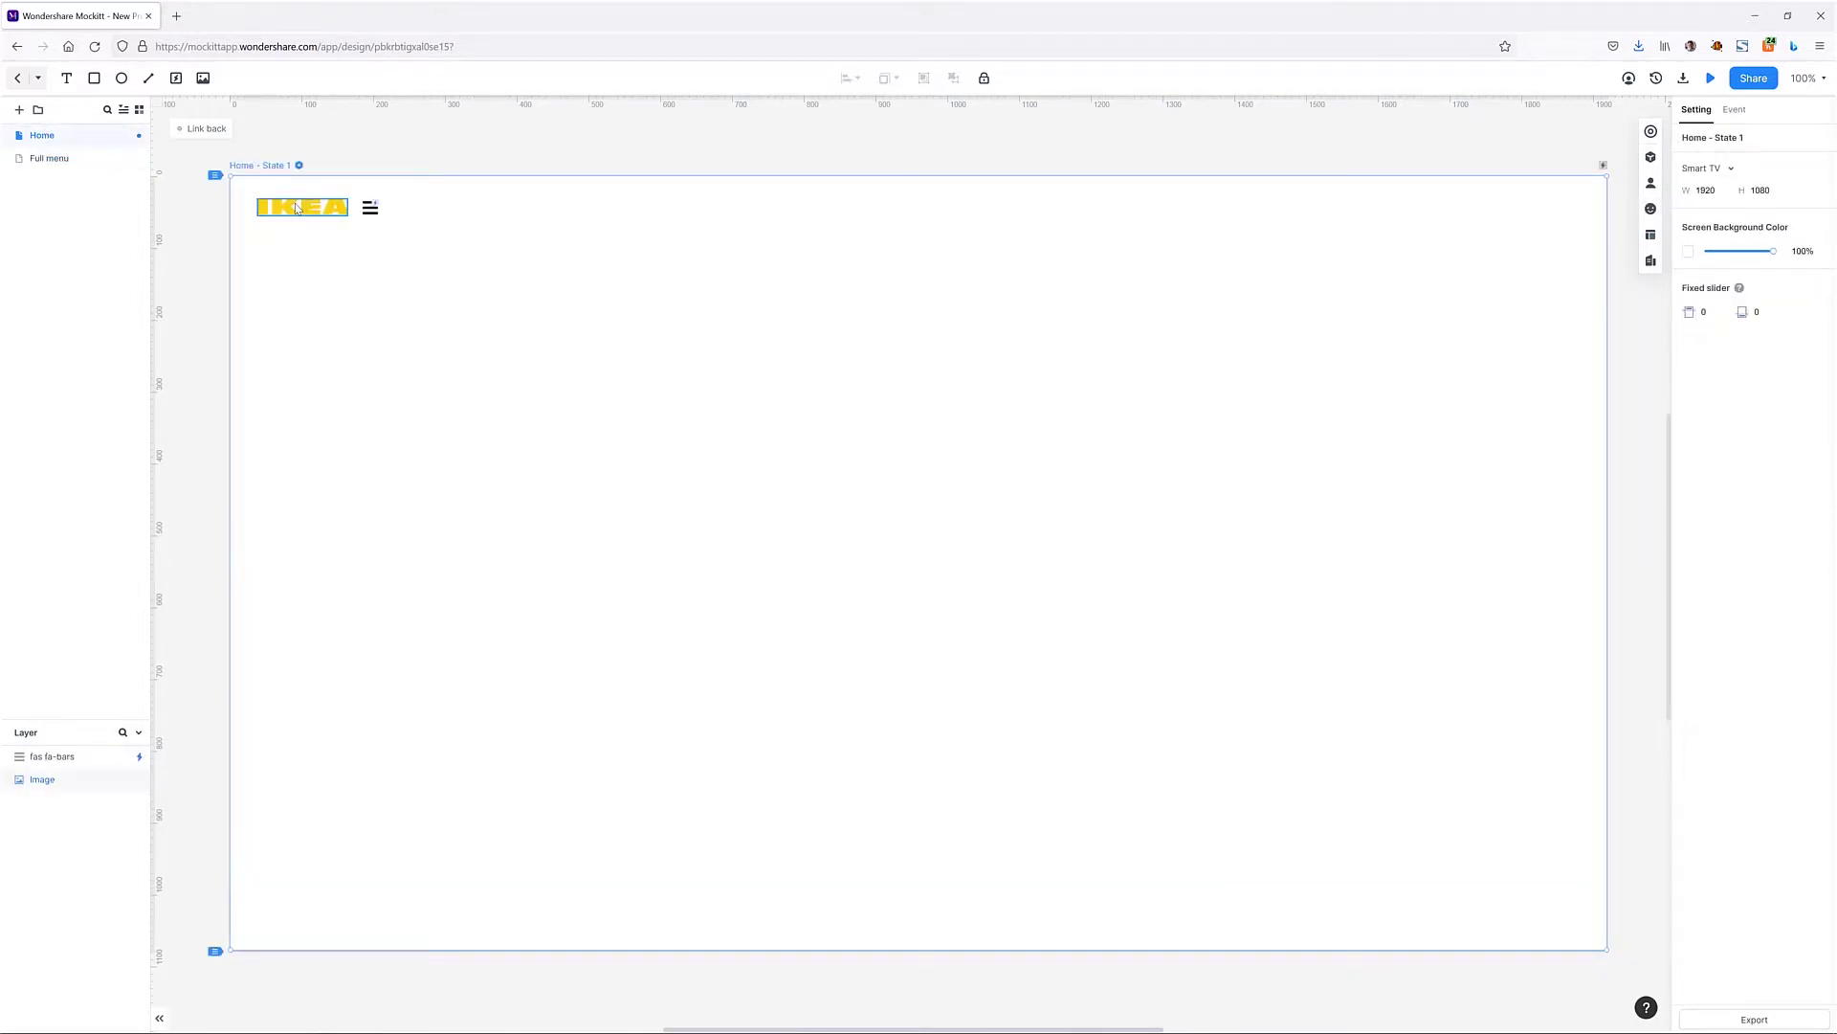
click(300, 208)
key(ctrl+c)
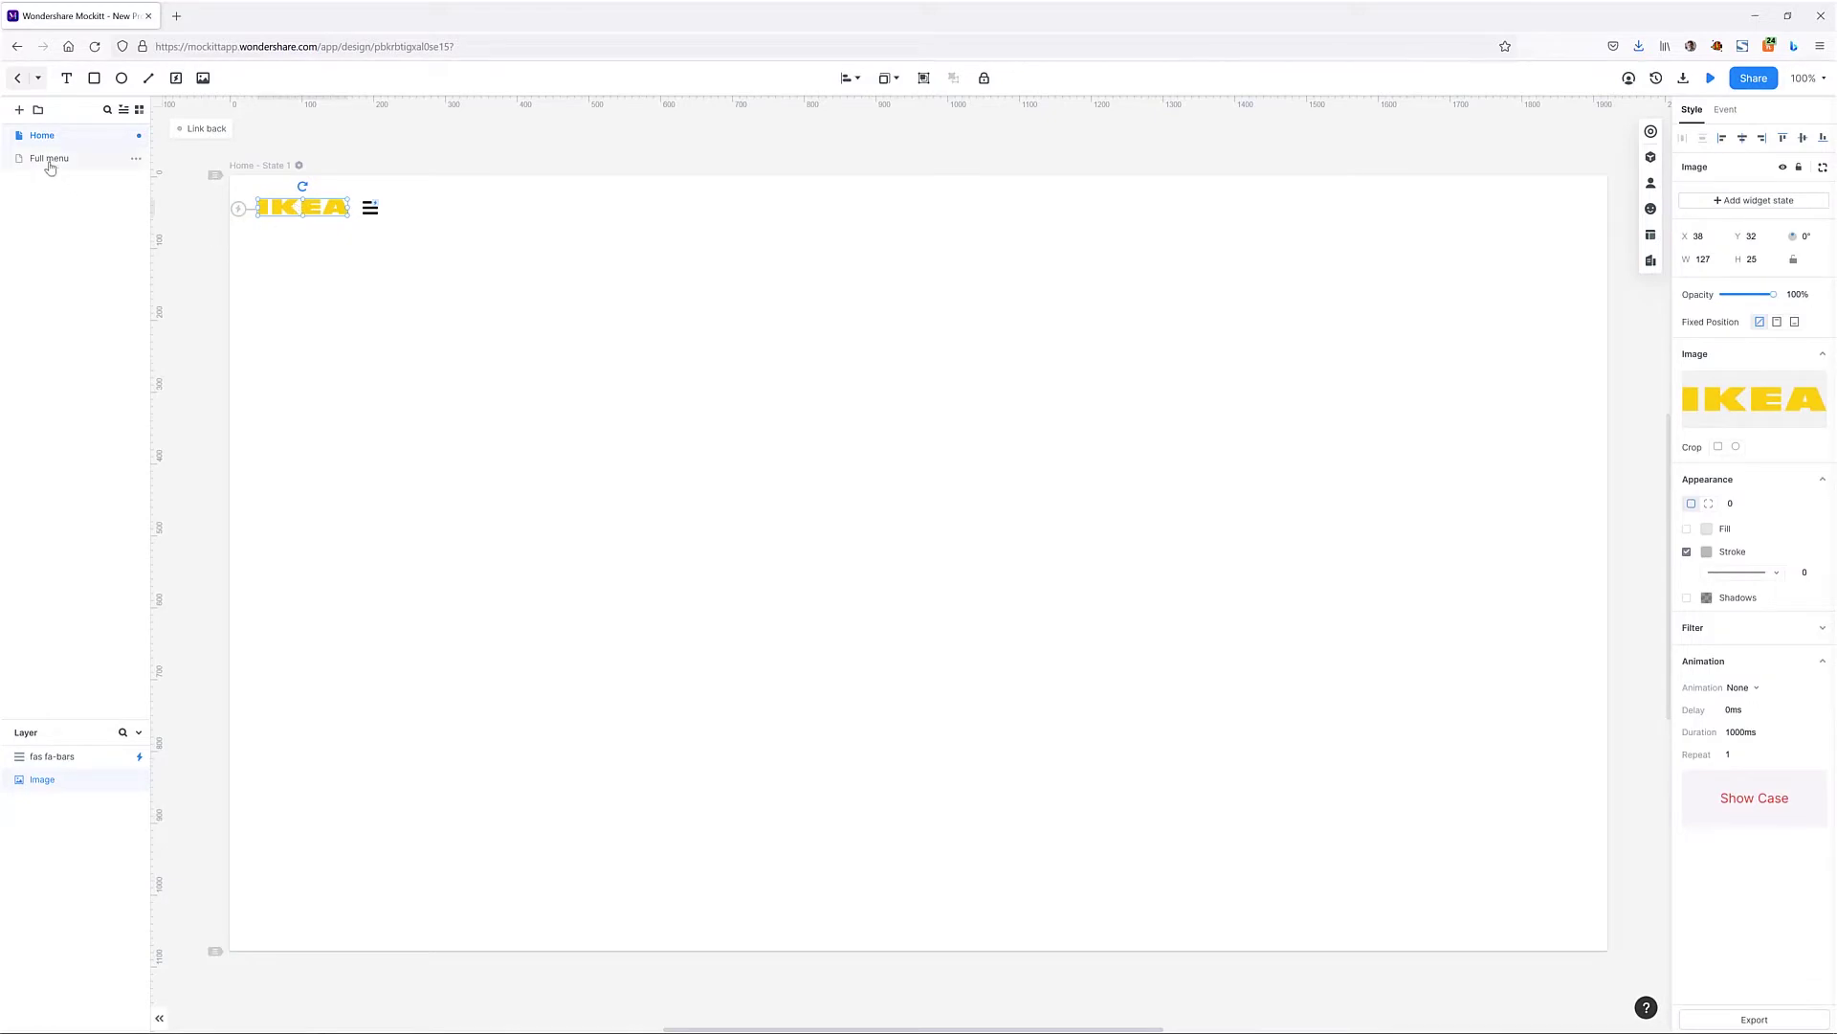
click(48, 158)
key(ctrl+v)
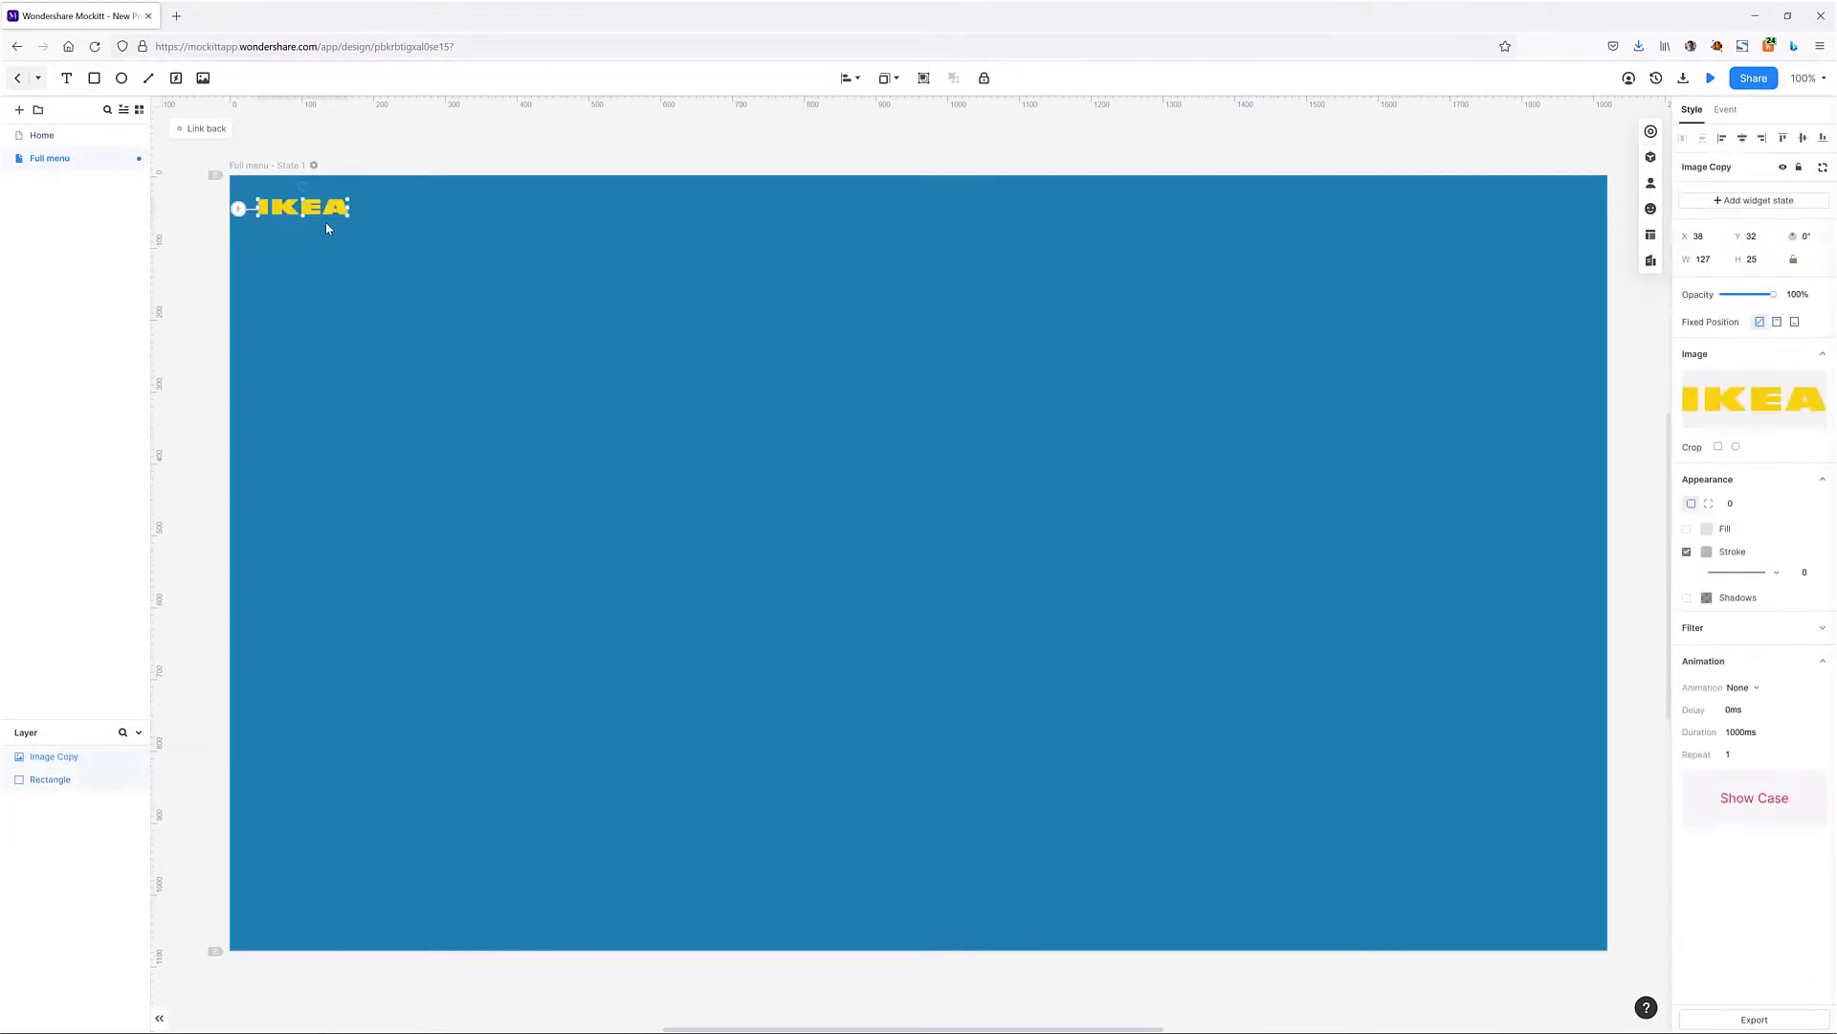
click(438, 151)
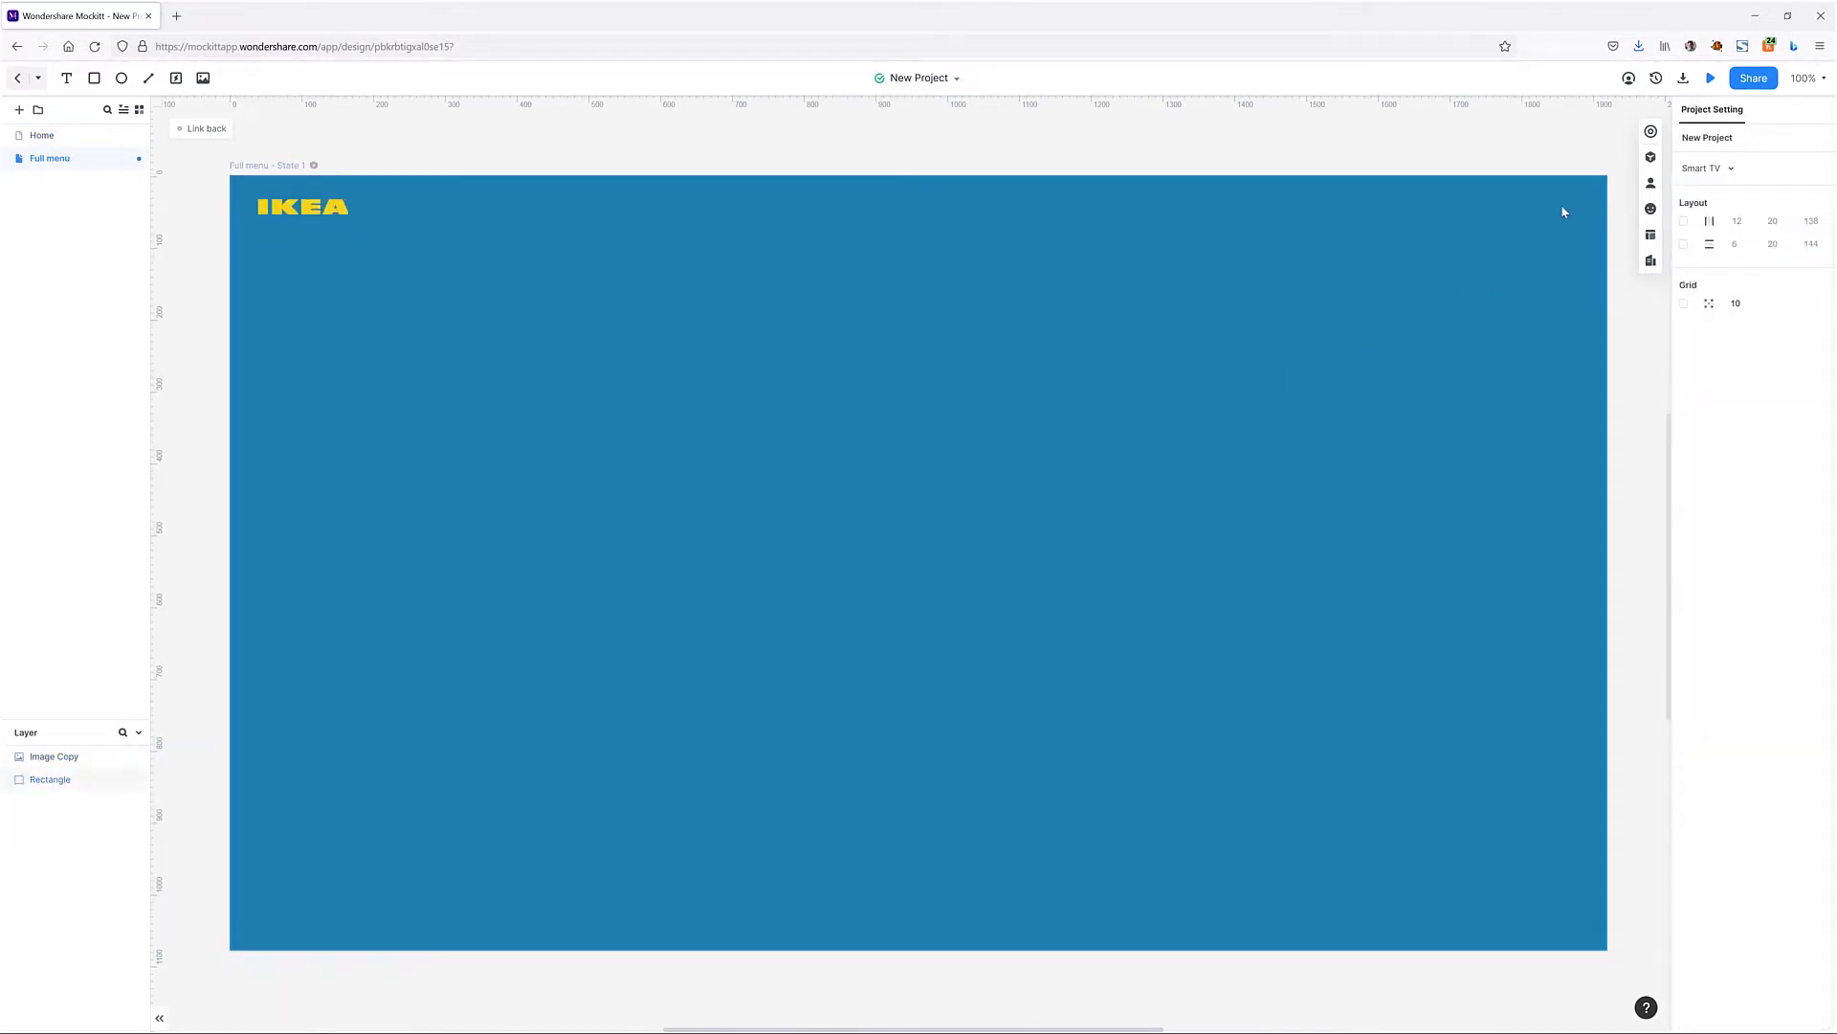
Step: Search the icon library for "cross" and place the times icon on the blue background of the Full menu screen
click(1651, 208)
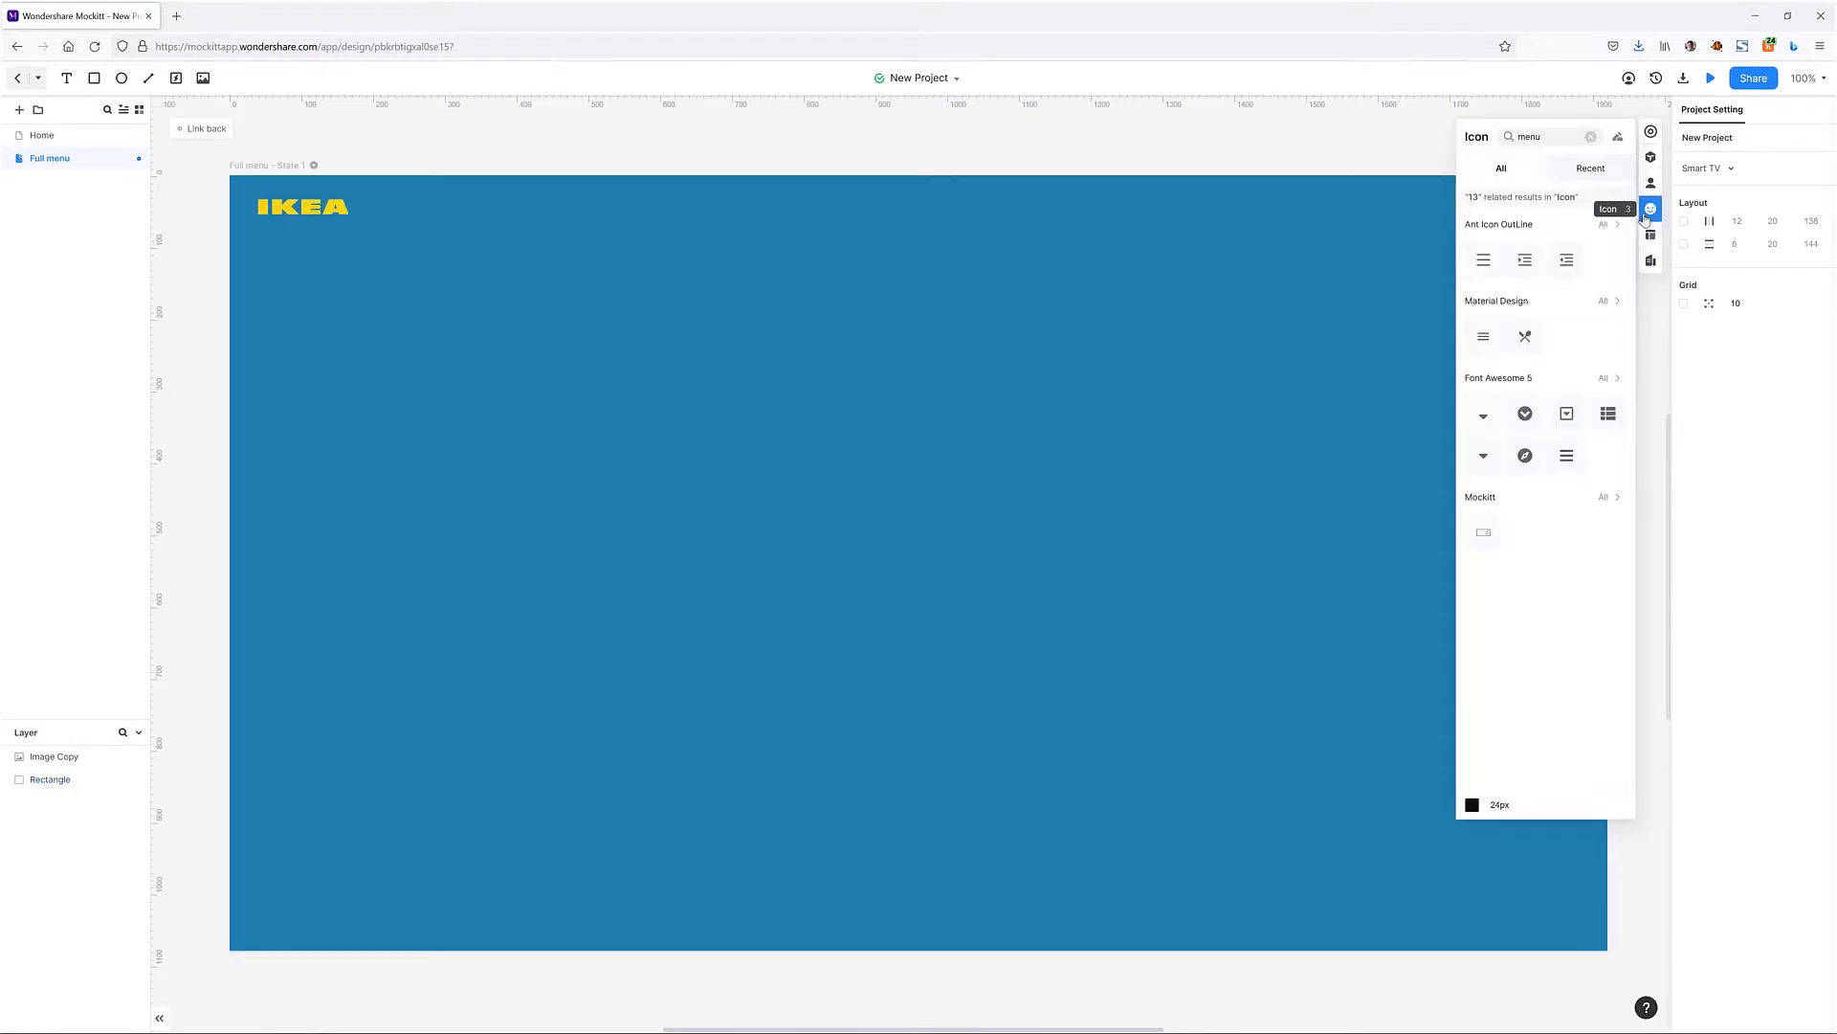
double_click(1558, 137)
text(cros)
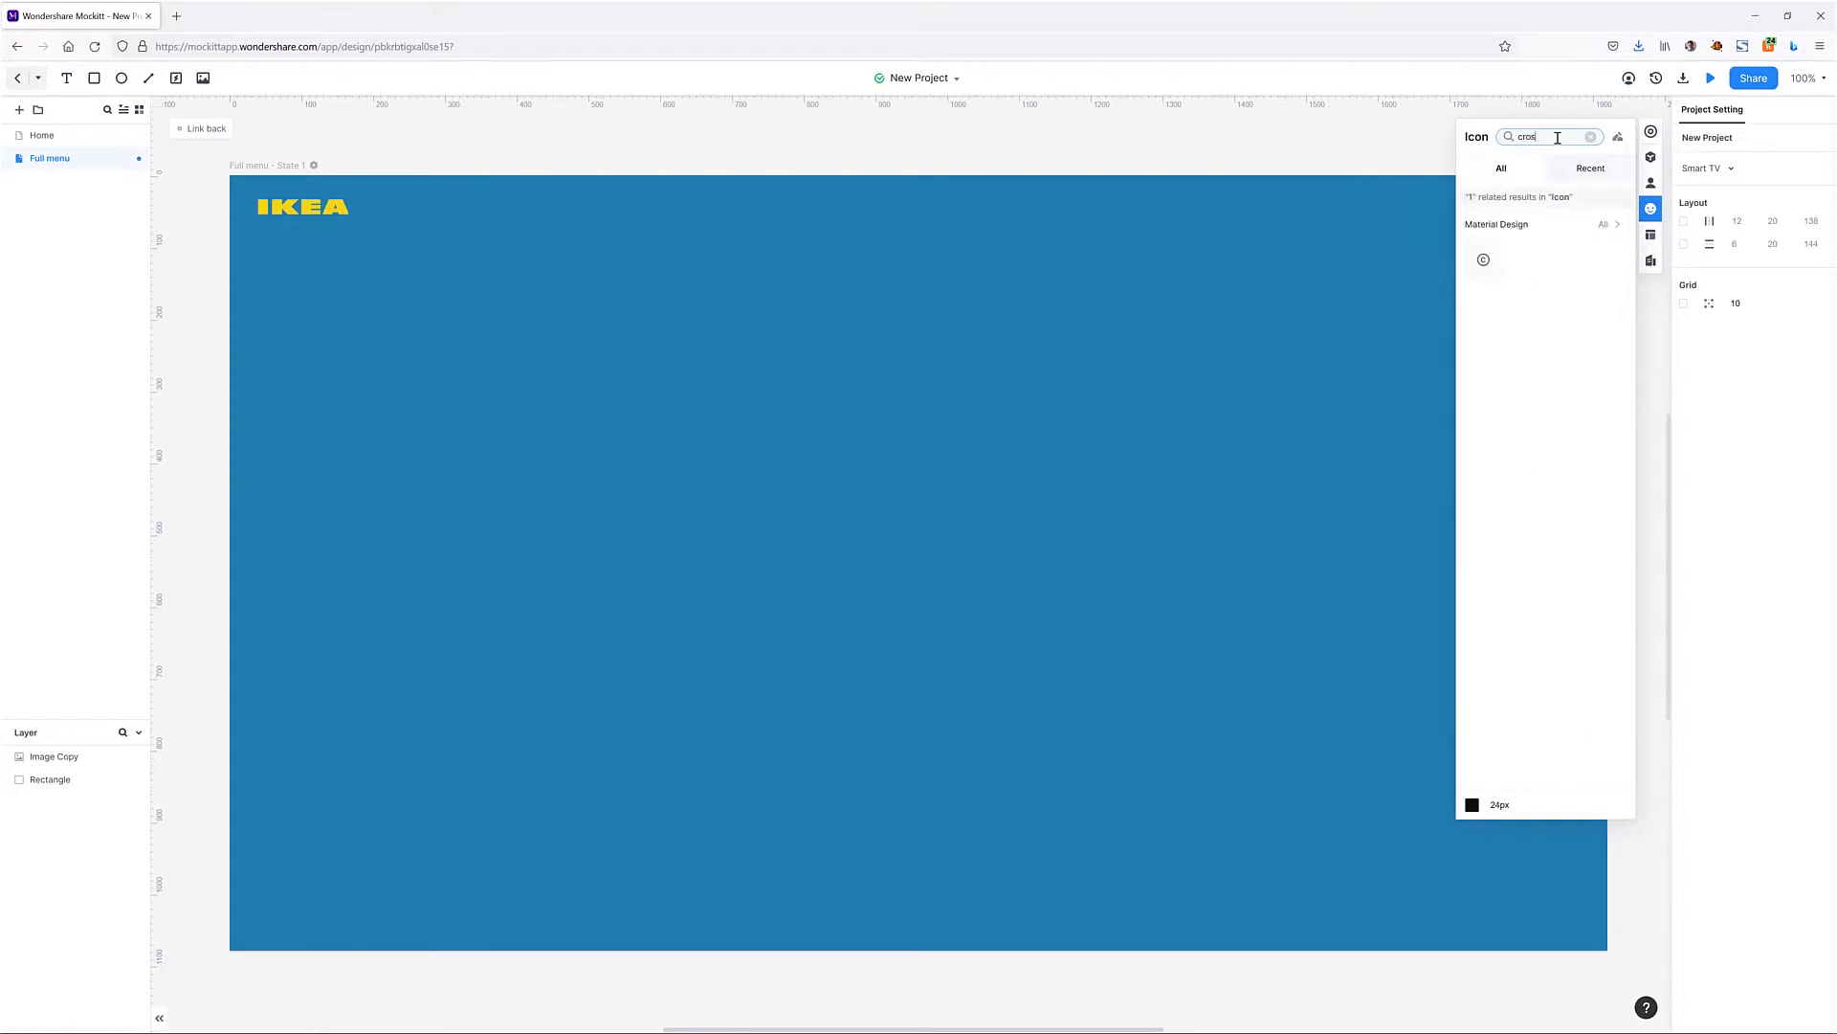
text(s)
drag(1484, 259, 1227, 251)
click(1651, 209)
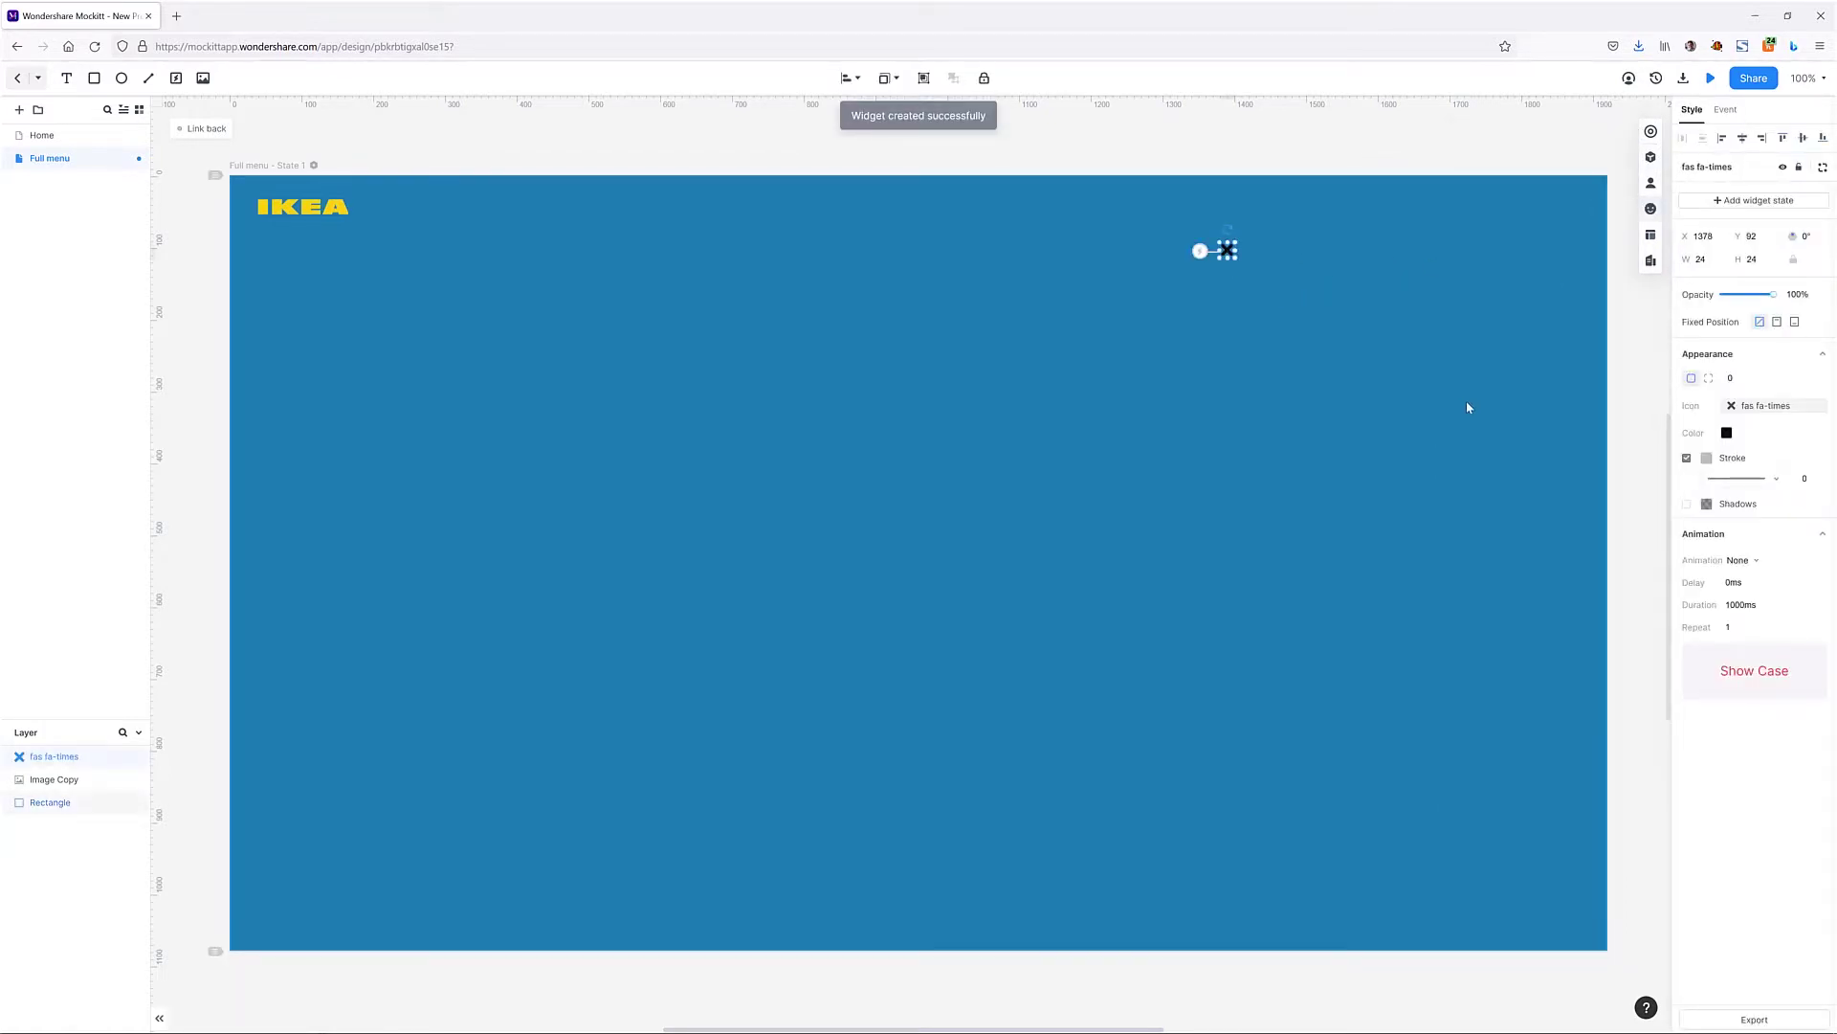
Step: Change the cross icon's colour to white
click(1726, 433)
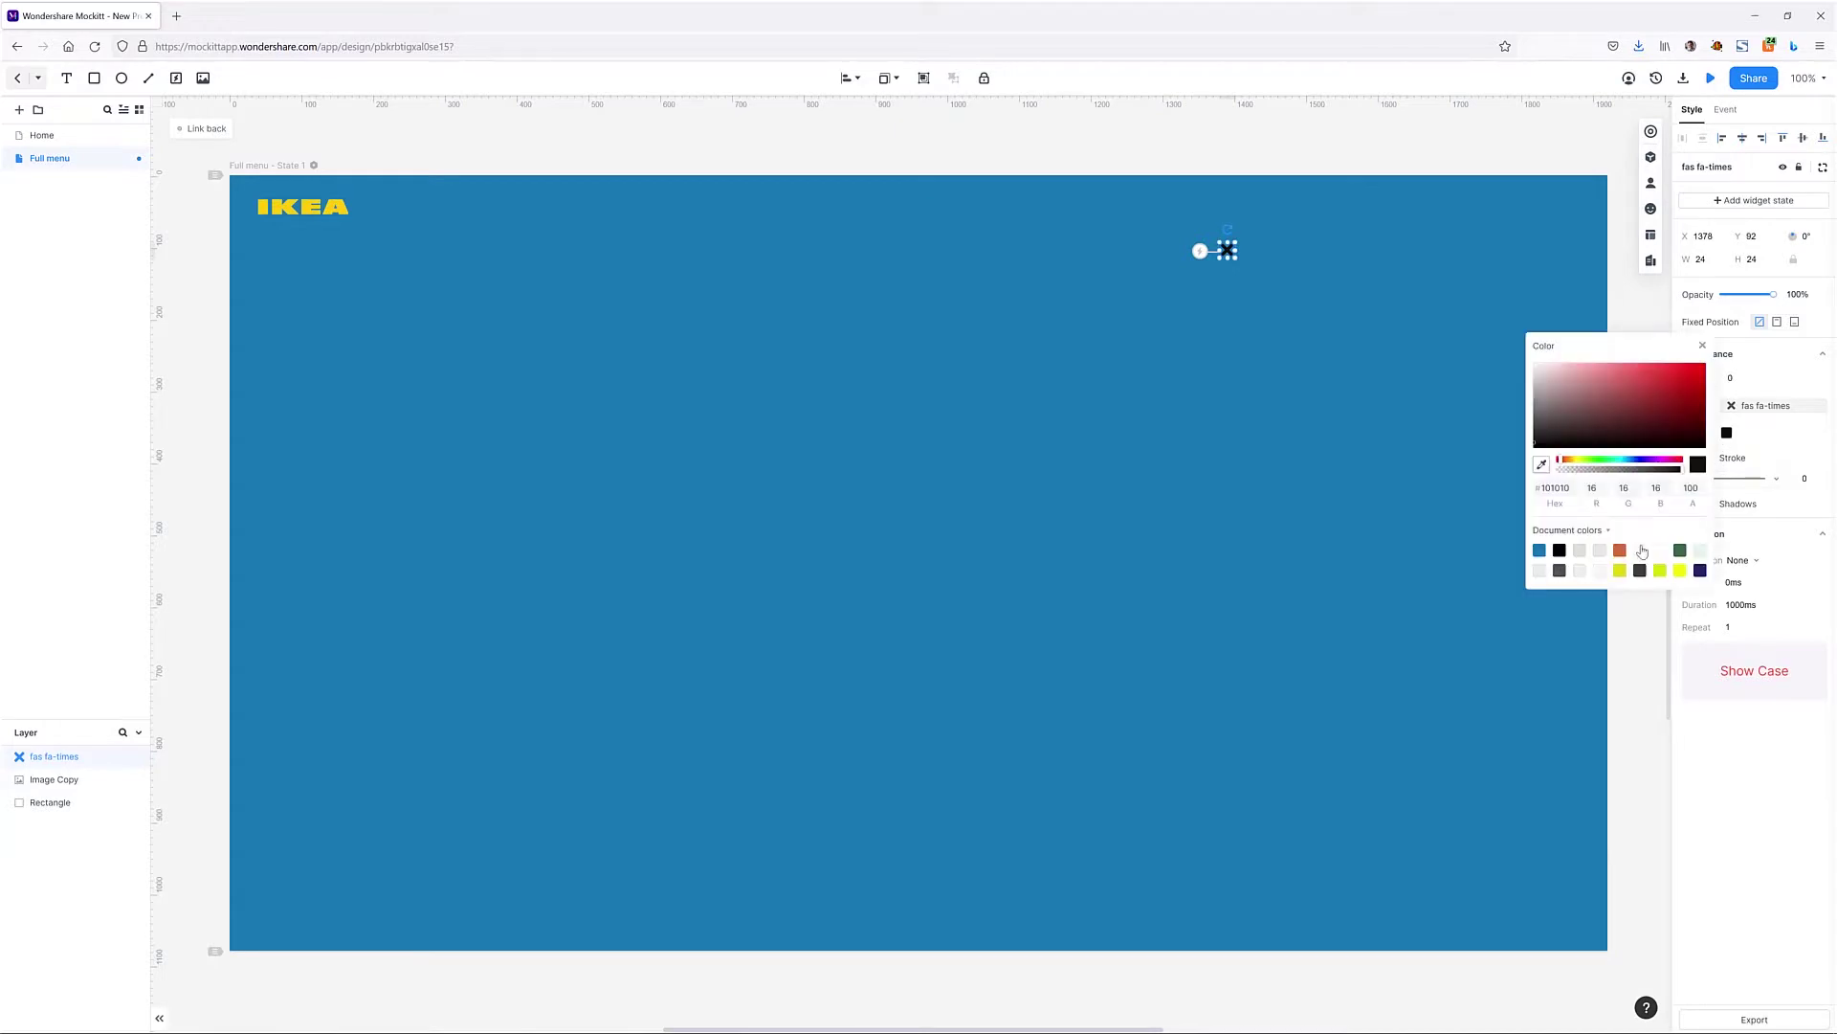
click(1643, 551)
click(1763, 354)
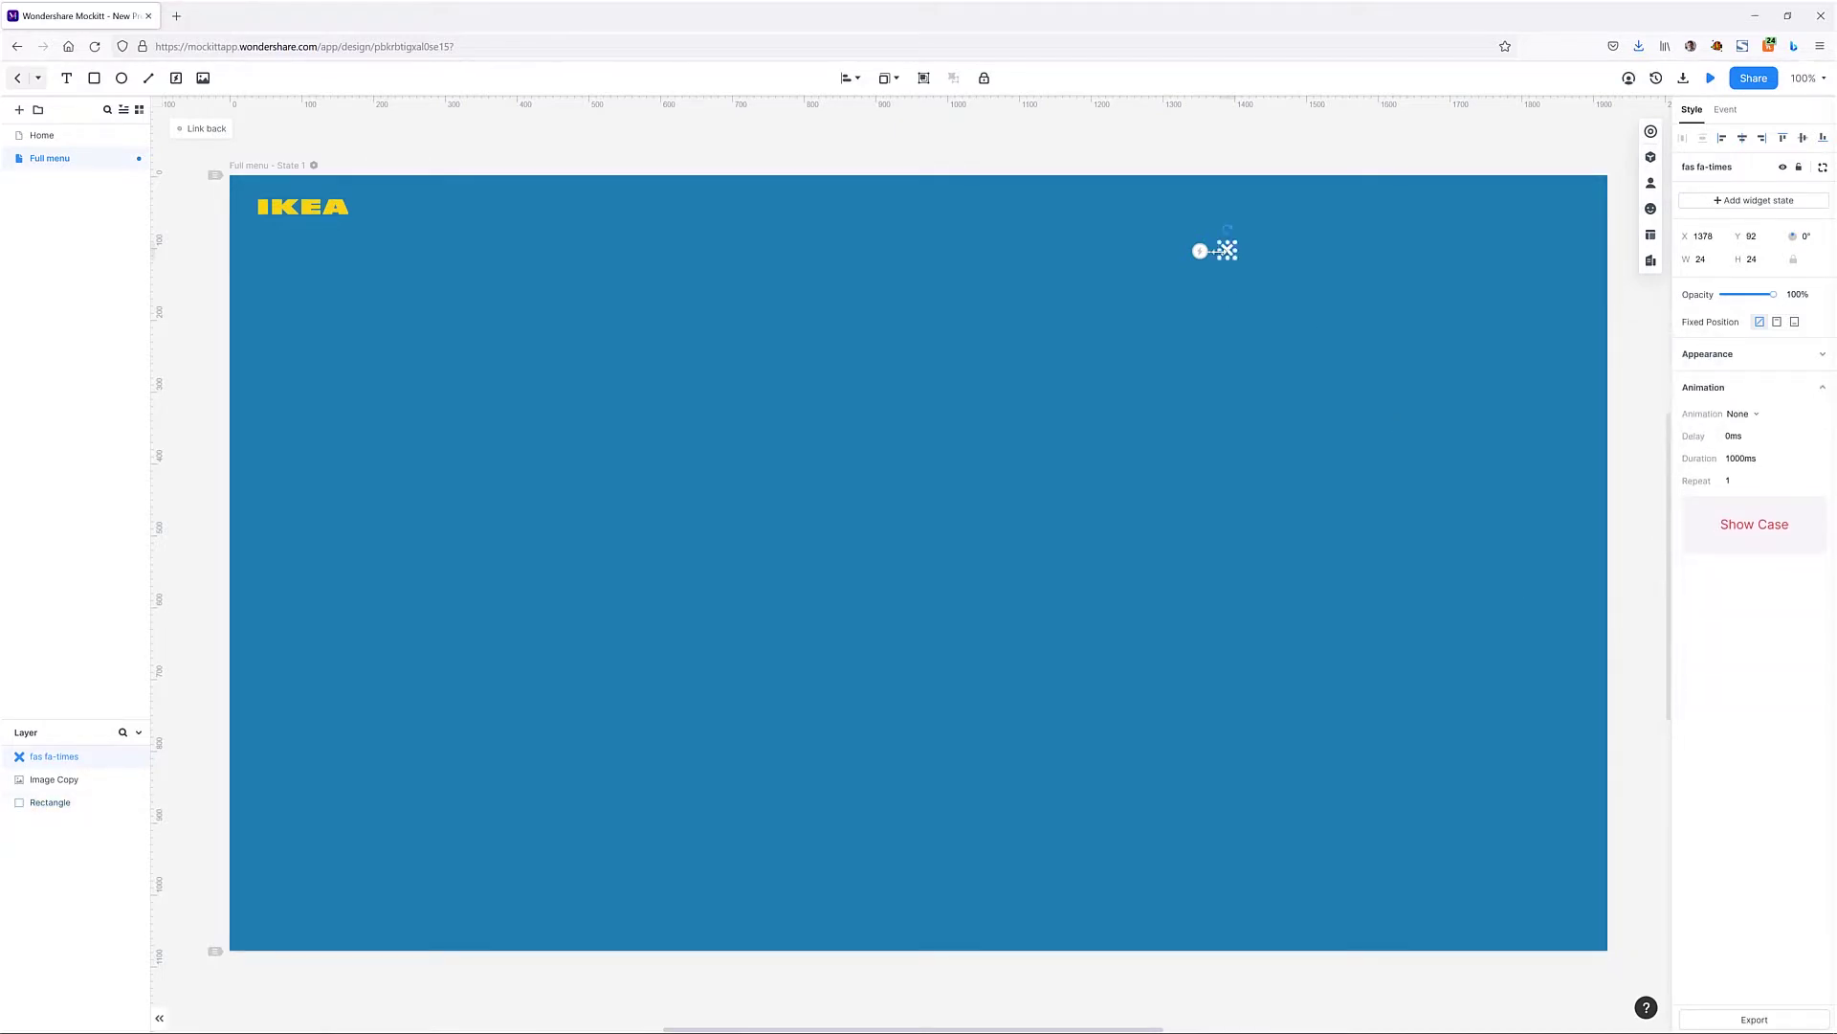
Step: Resize the cross icon to 32 × 32 and move it to the upper-right corner of the blue rectangle
click(1704, 260)
text(32)
click(1757, 261)
text(32)
drag(1230, 254, 1565, 221)
Step: Align the cross icon and the IKEA logo to each other along their horizontal middle line
shift+click(303, 208)
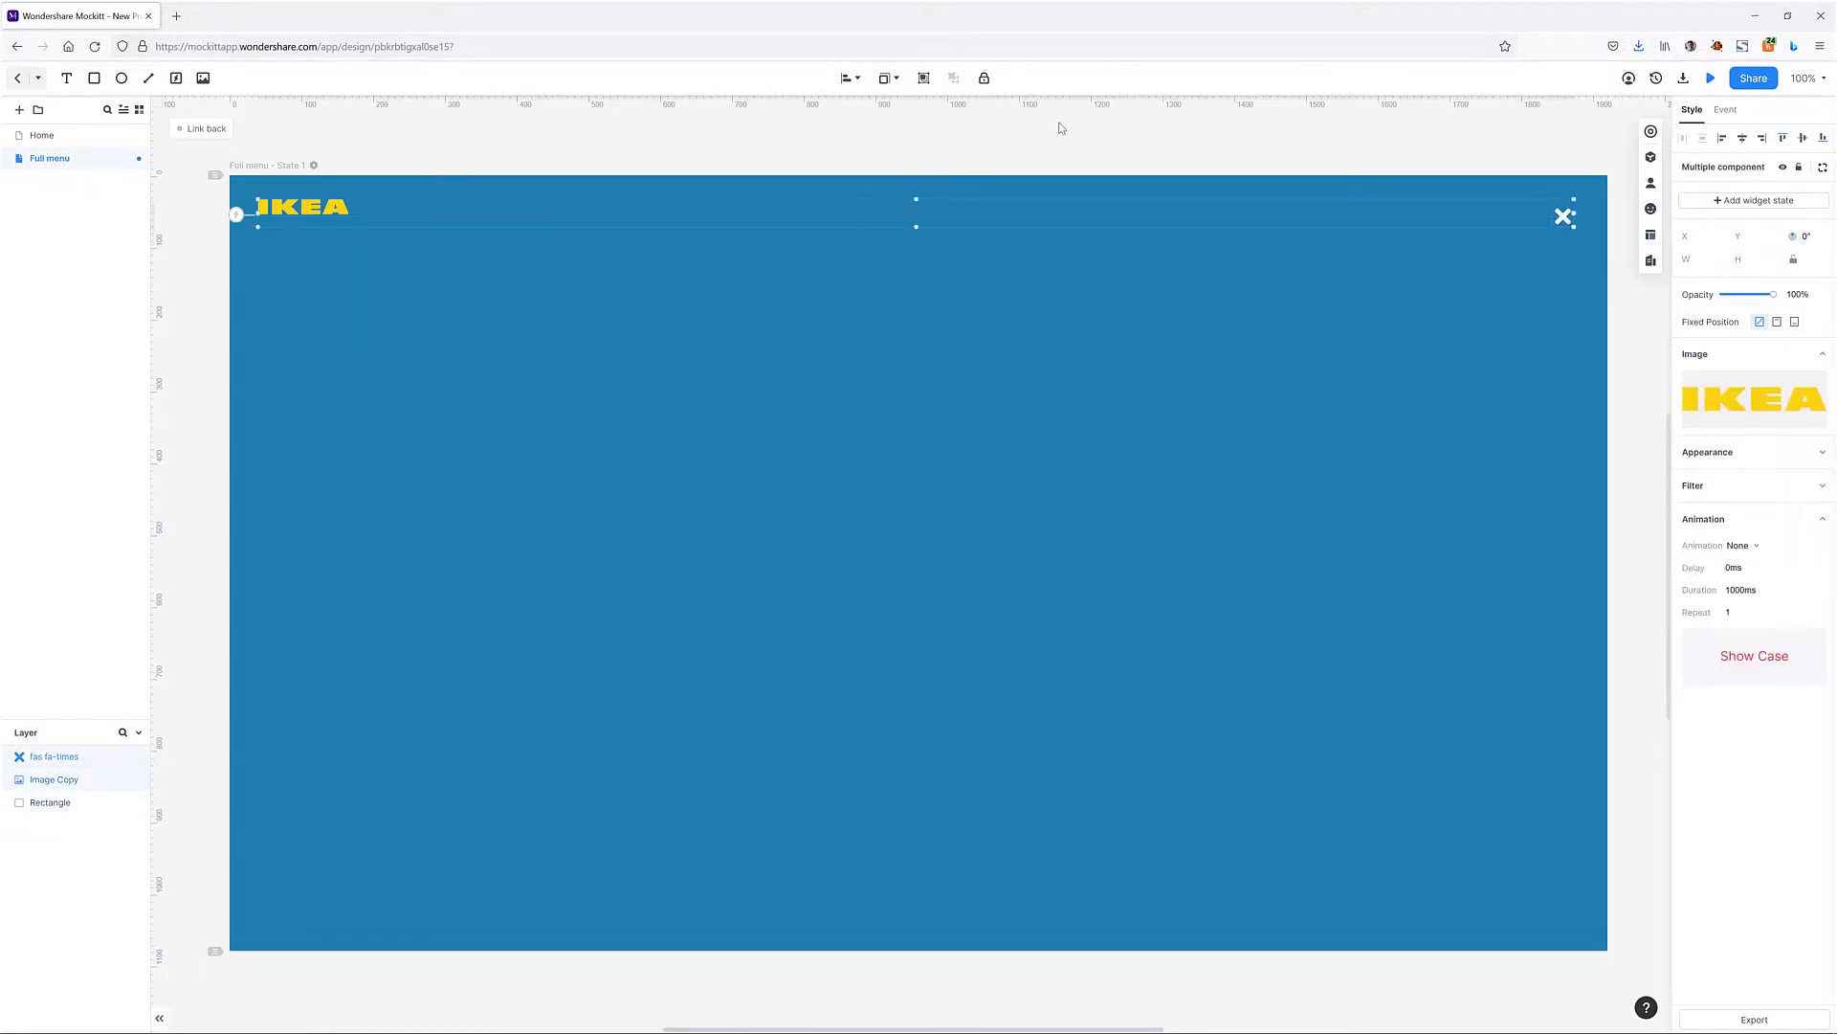
click(851, 78)
click(814, 214)
click(689, 163)
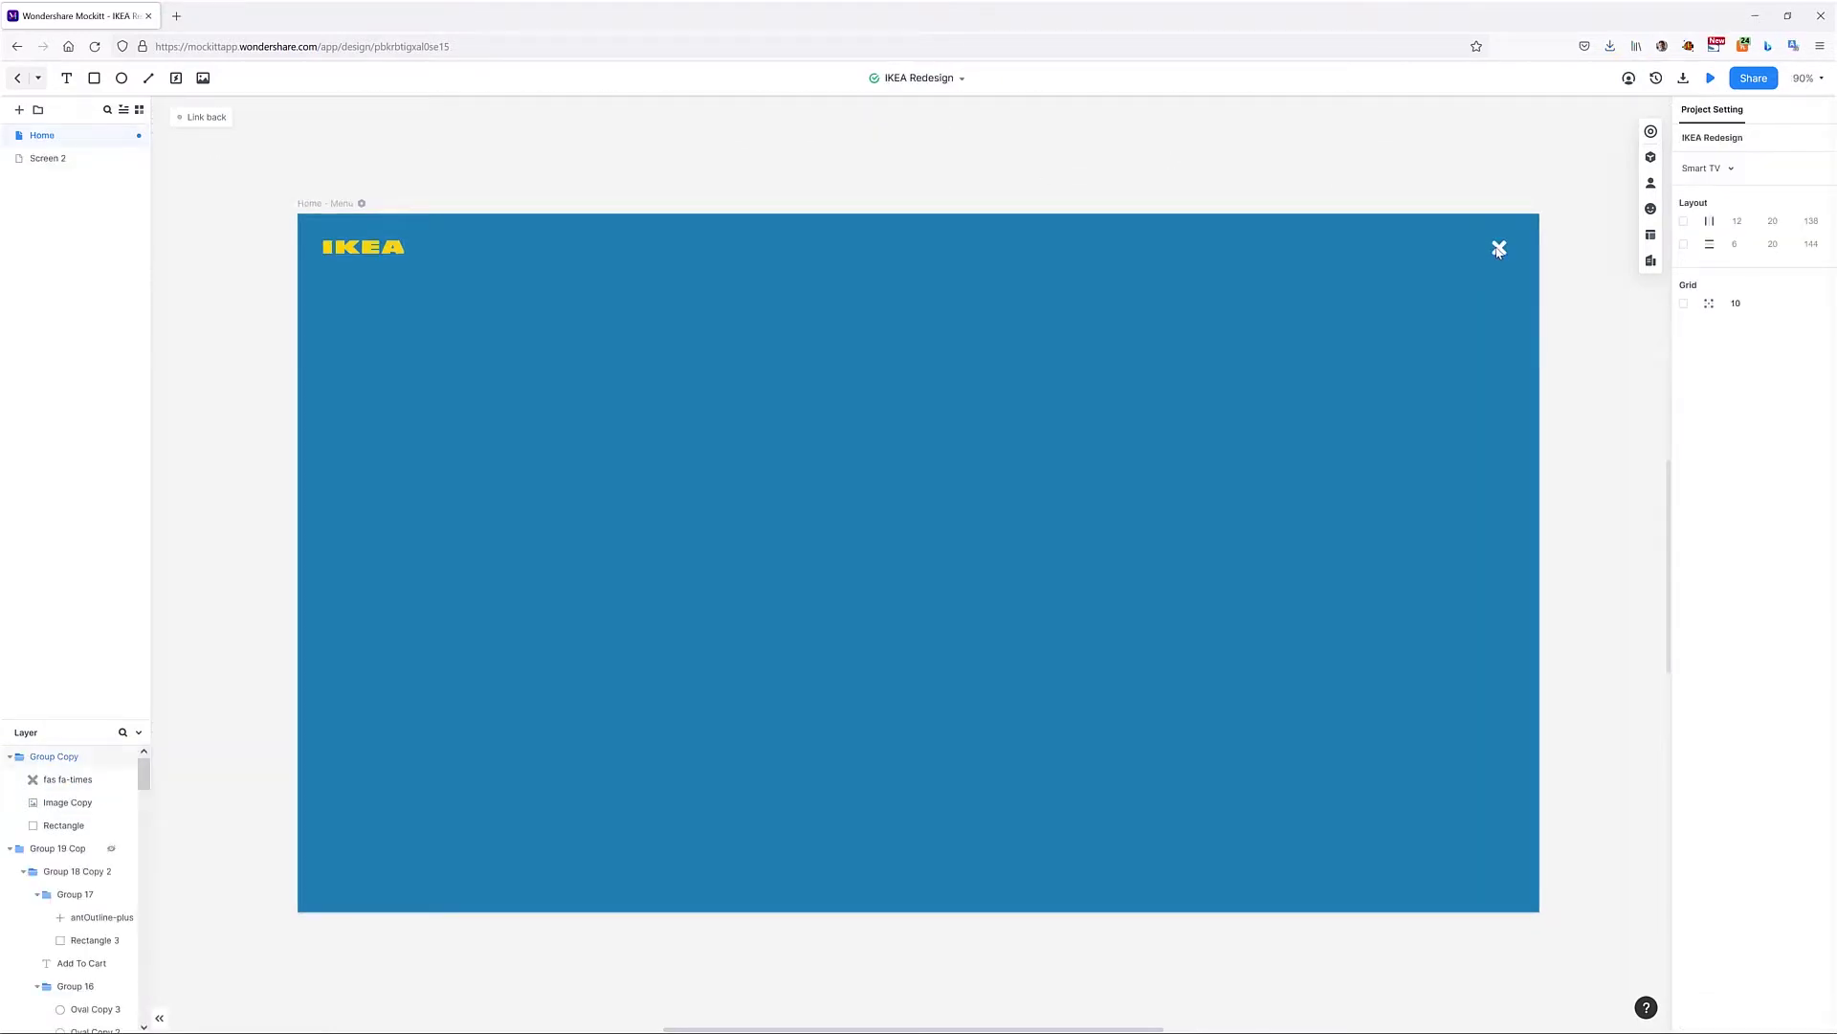
Step: Link the cross icon in the Home screen's Menu state back to State 1
click(1498, 249)
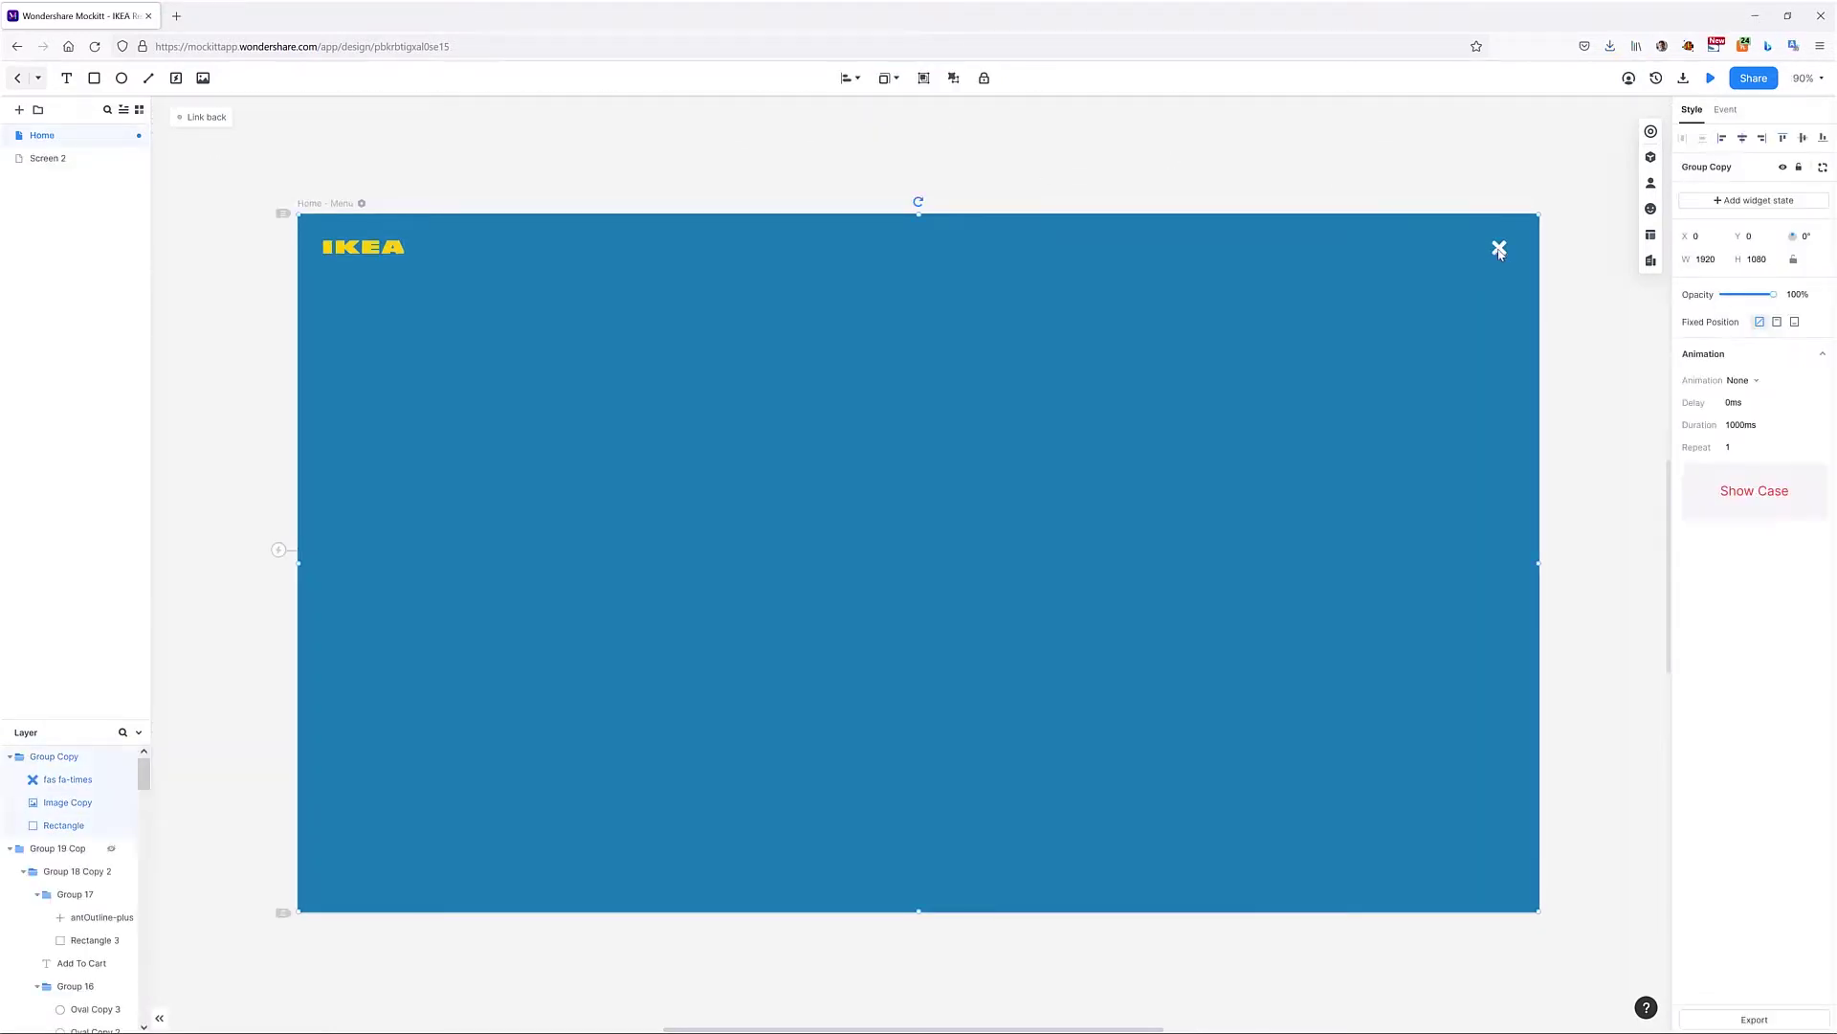
click(1650, 133)
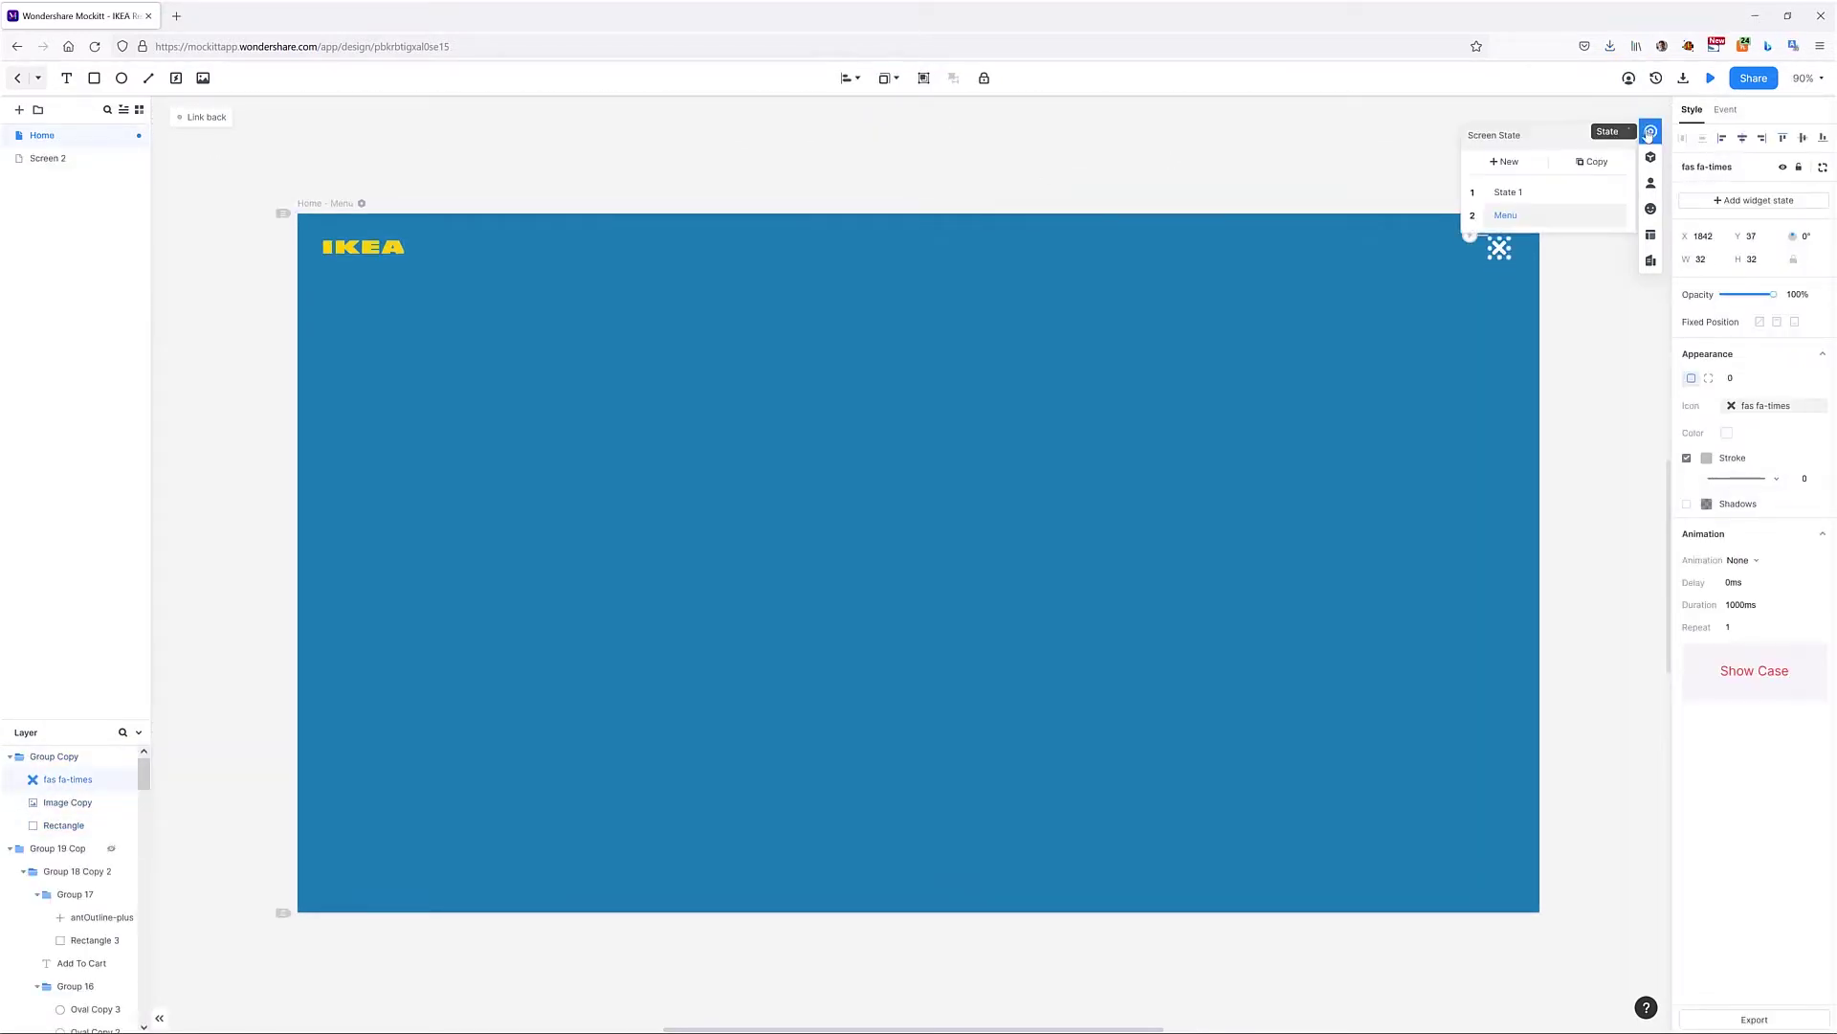
drag(1468, 237, 1544, 201)
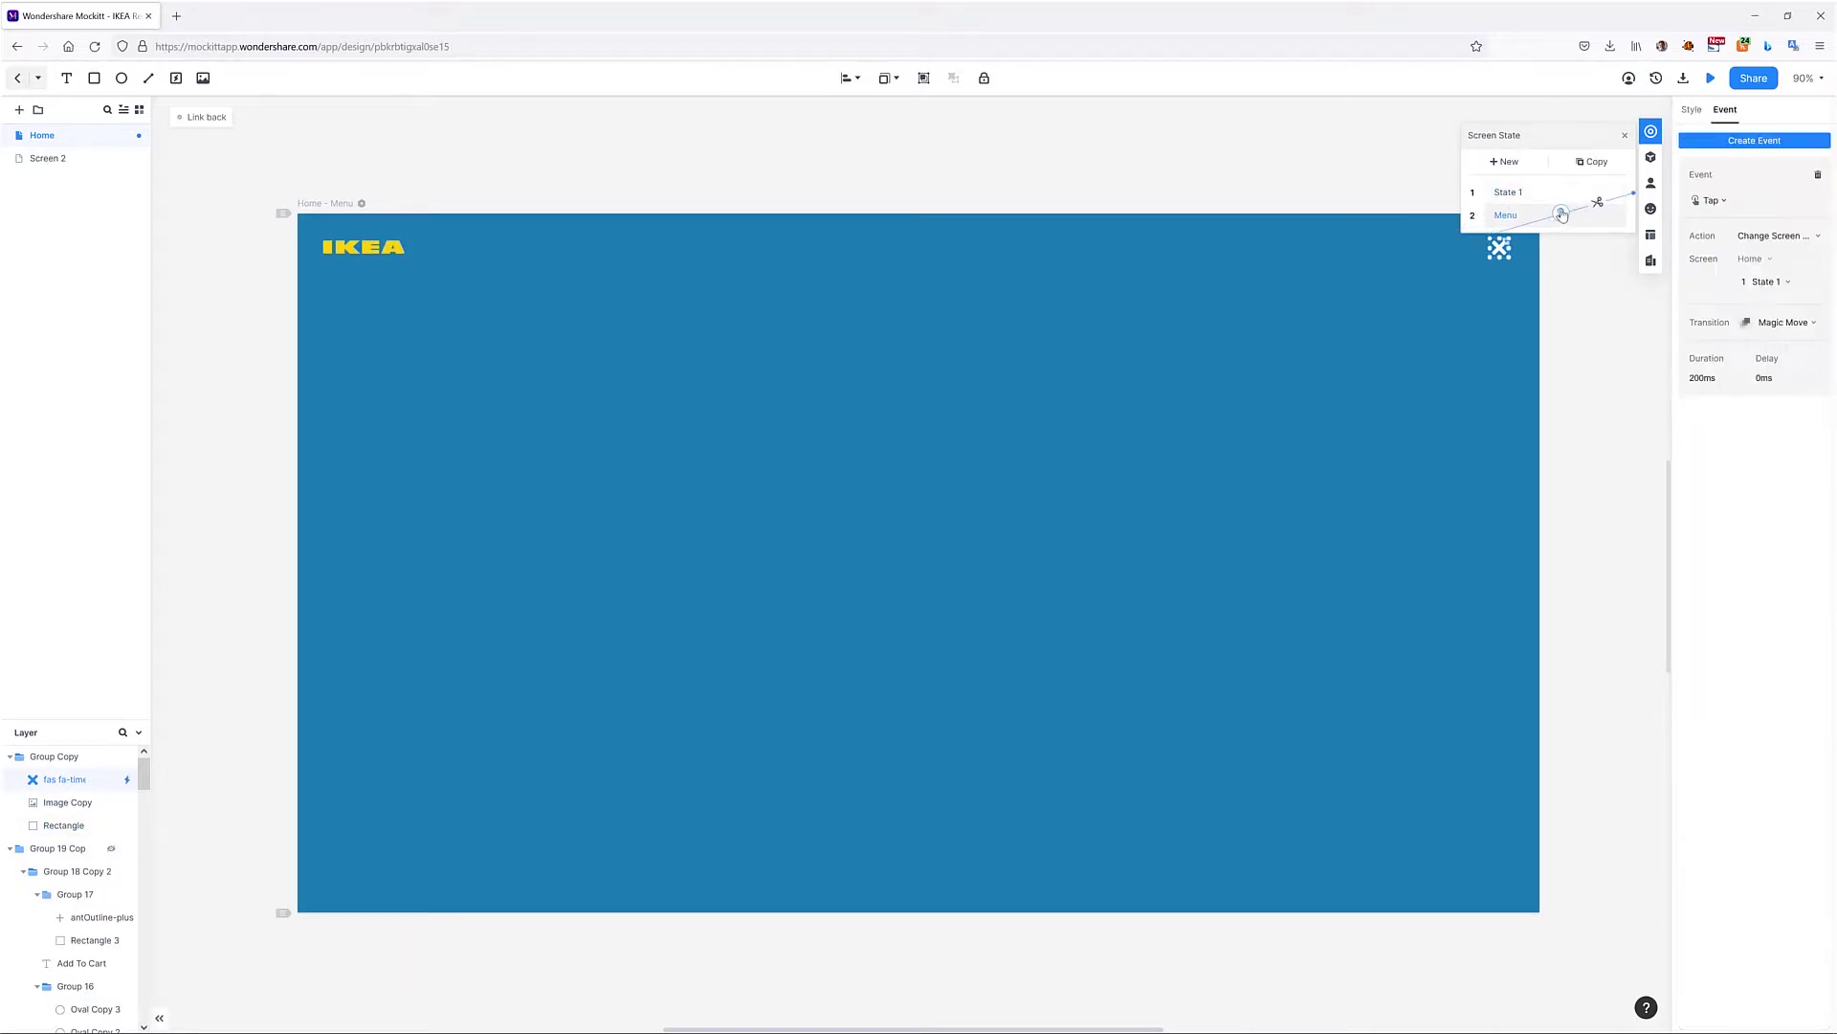
Step: Preview the prototype and test opening the full-screen menu and closing it with the cross icon
click(1711, 79)
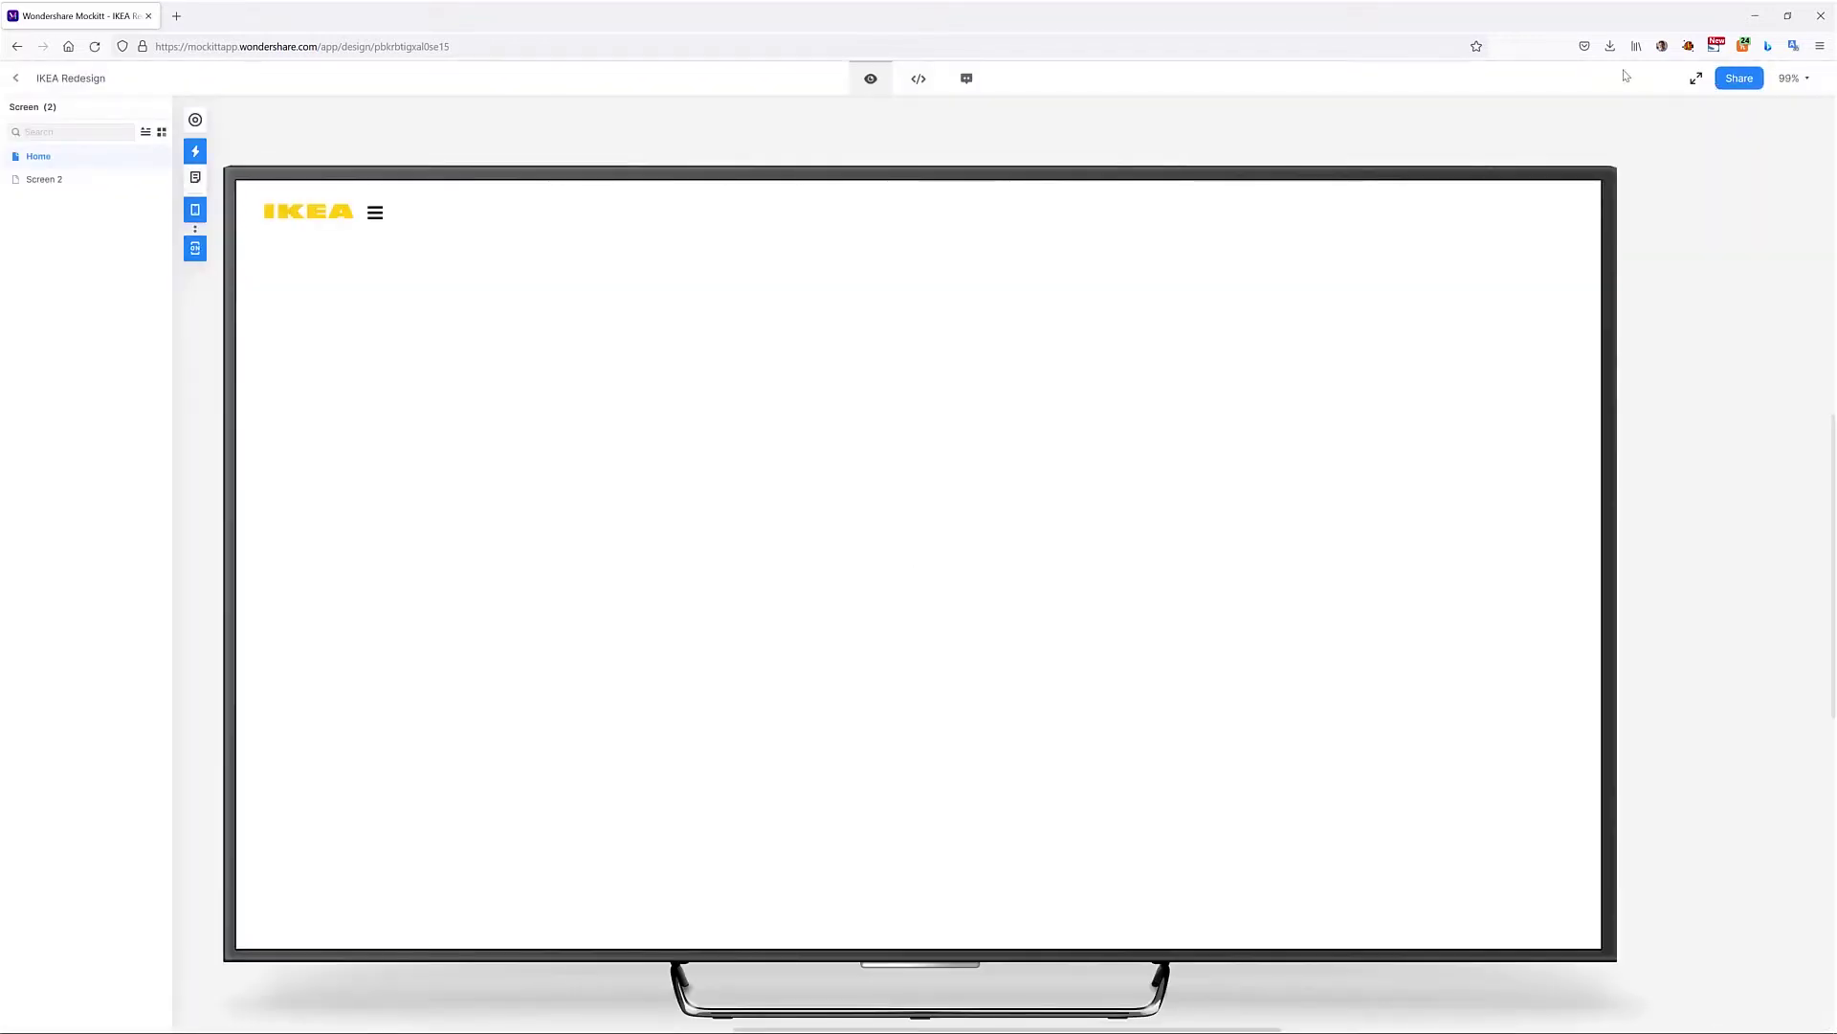
click(375, 213)
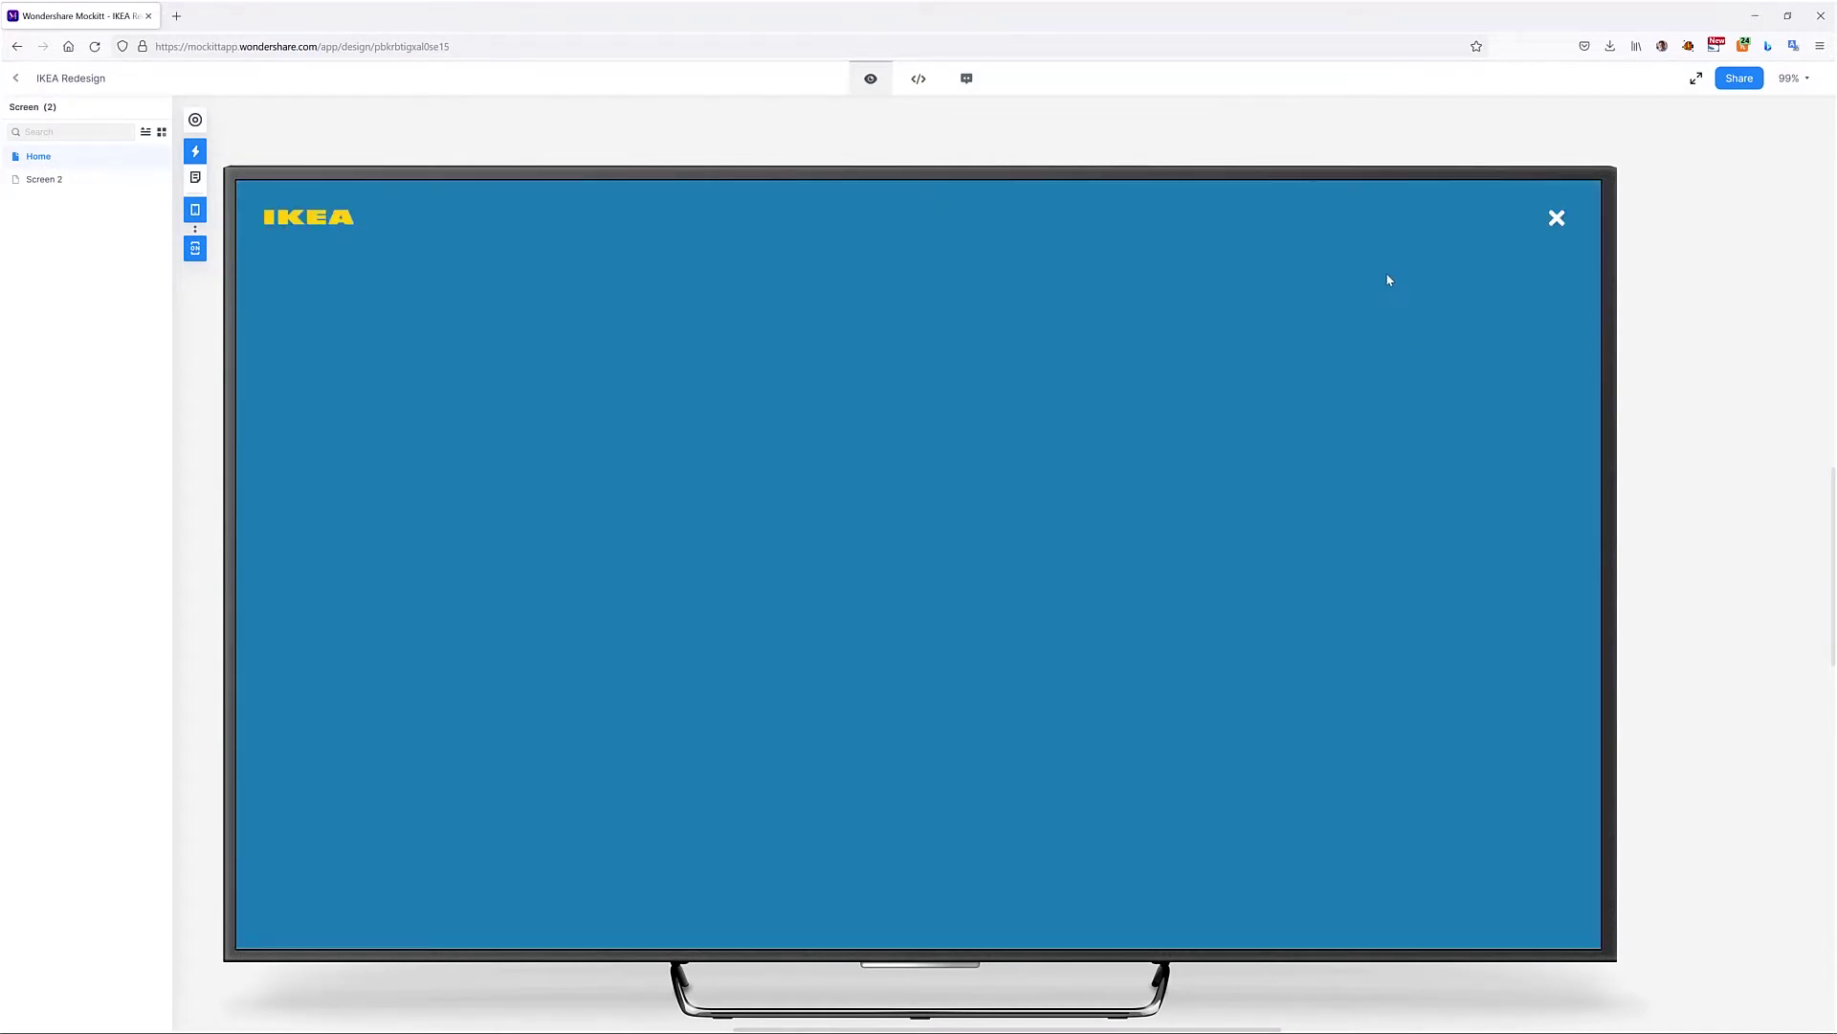
click(1557, 219)
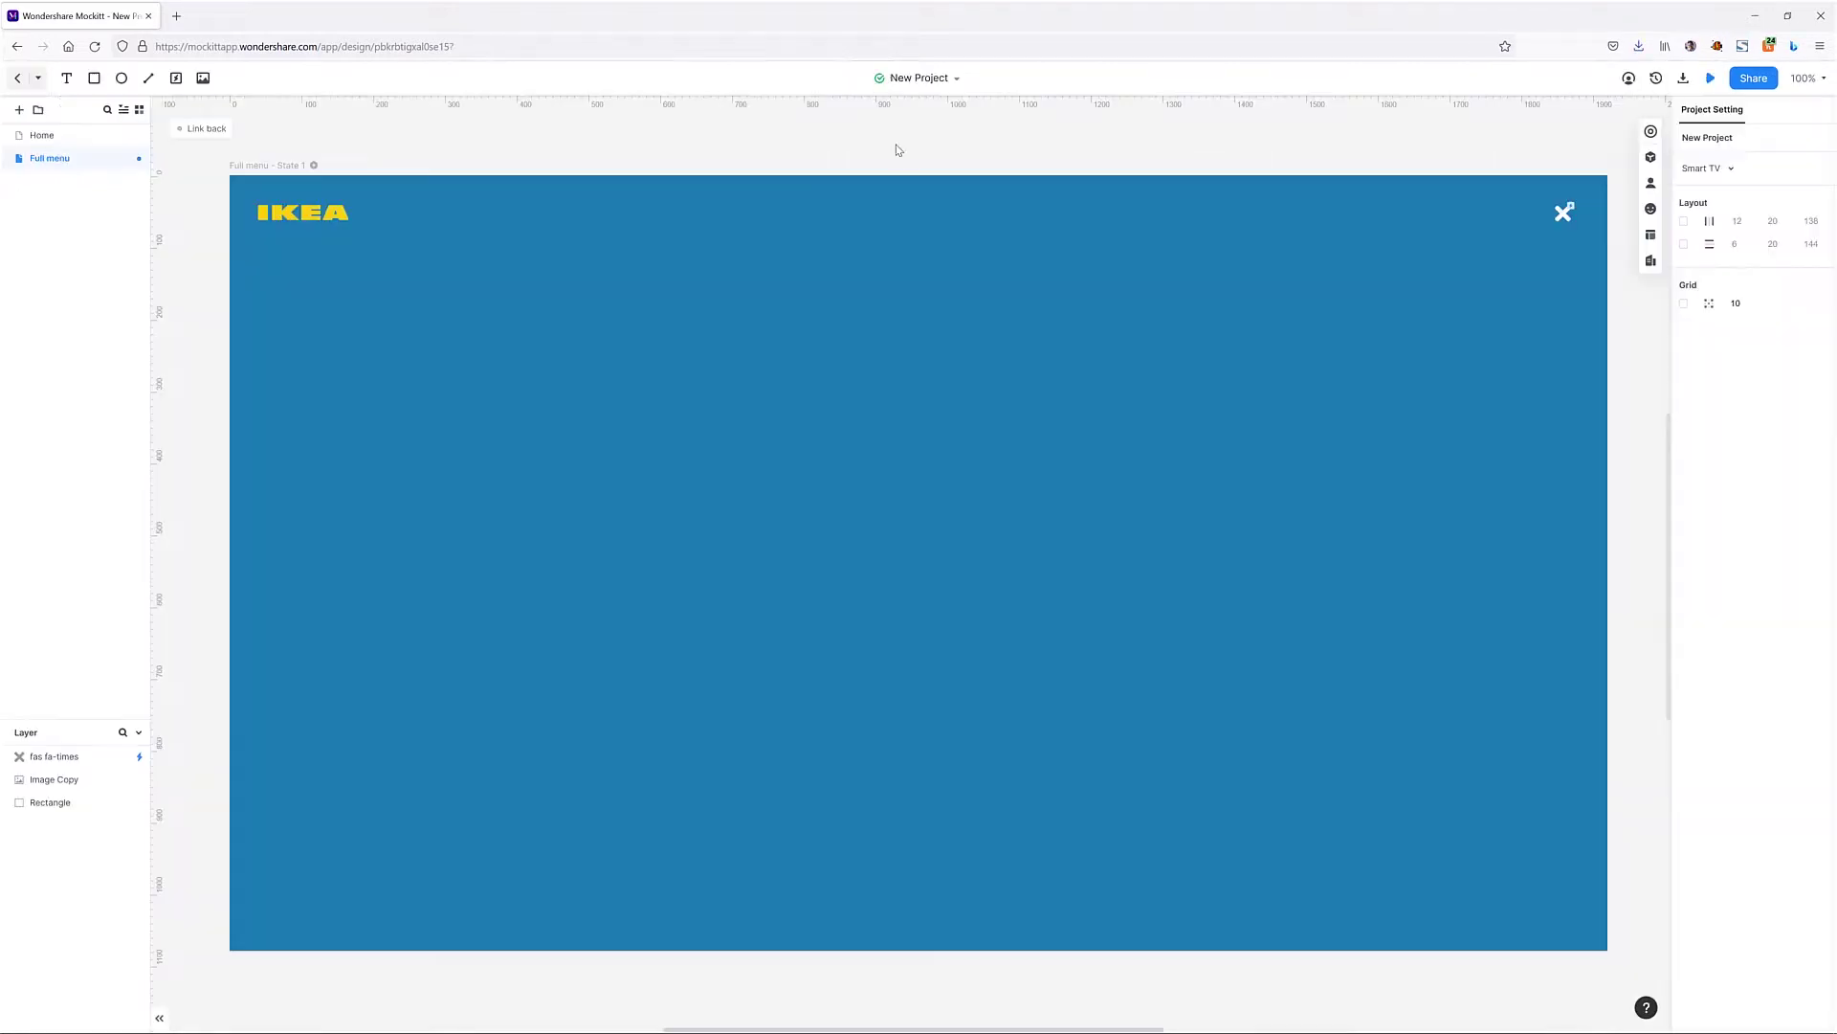
Step: Add a text box reading HOME to the blue rectangle on the Full menu screen
click(66, 77)
drag(699, 313, 837, 360)
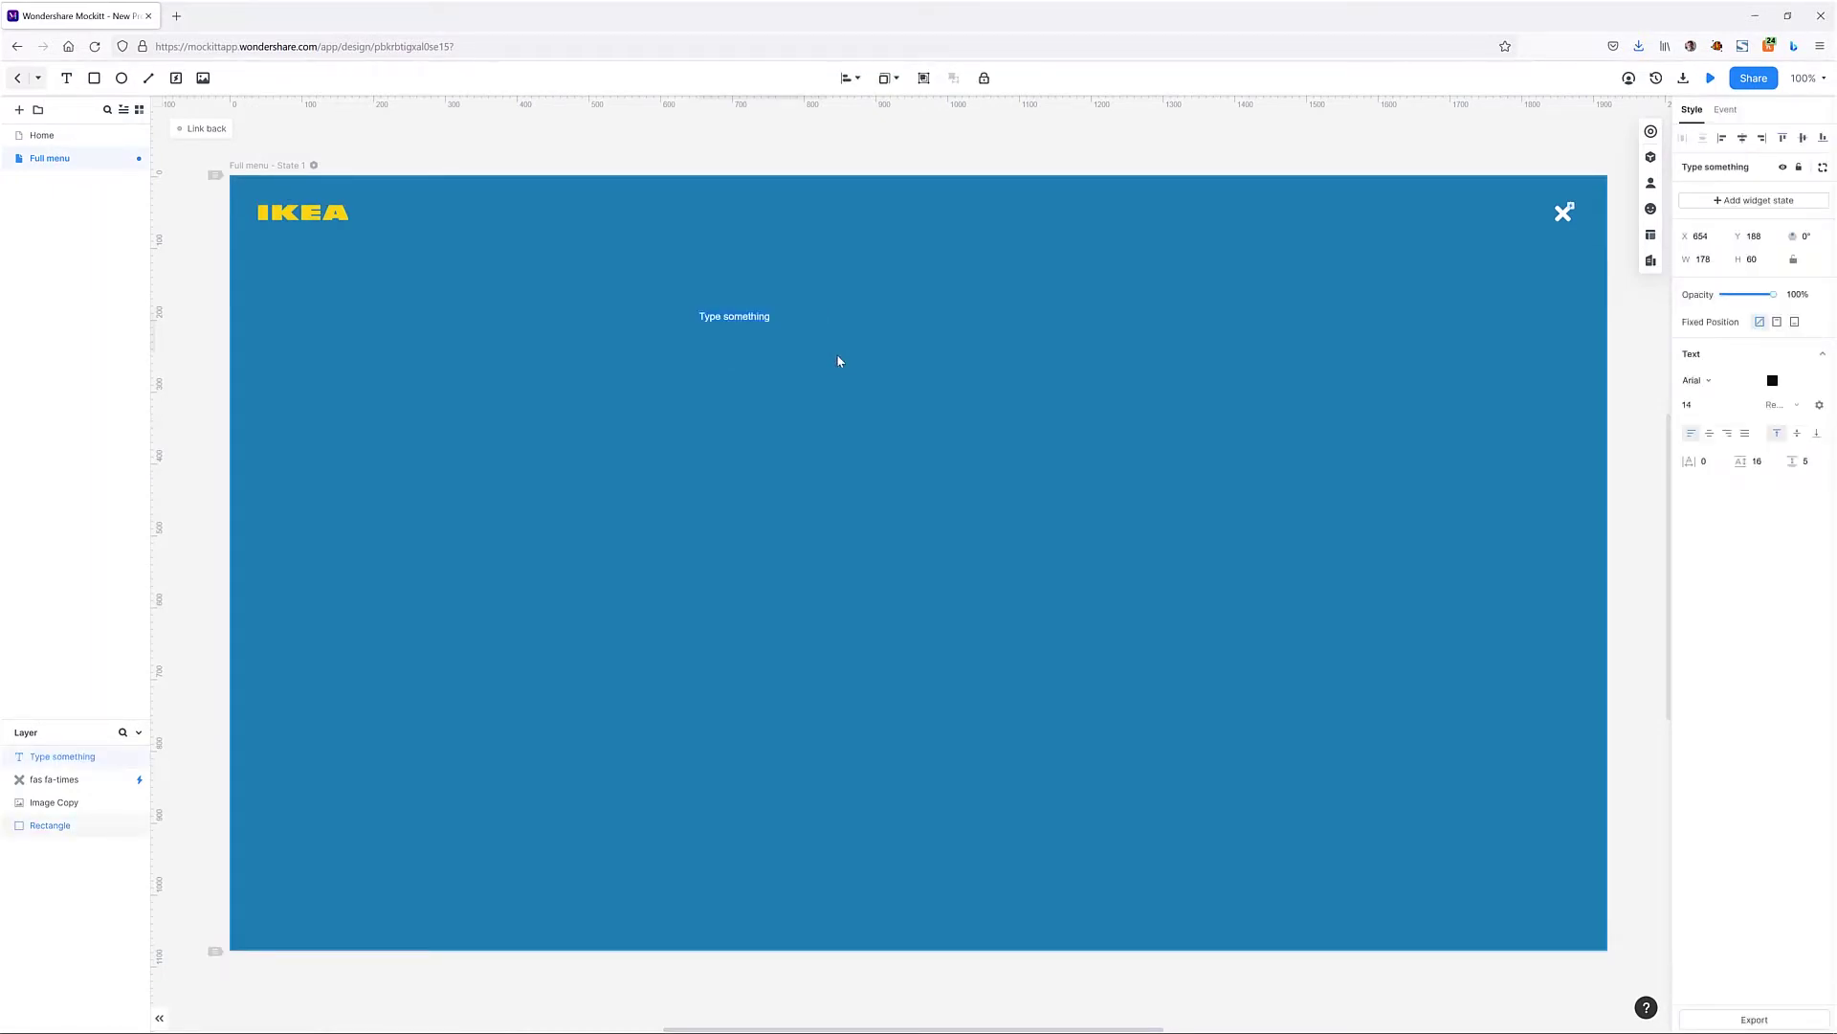
text(HOME)
click(839, 362)
click(723, 314)
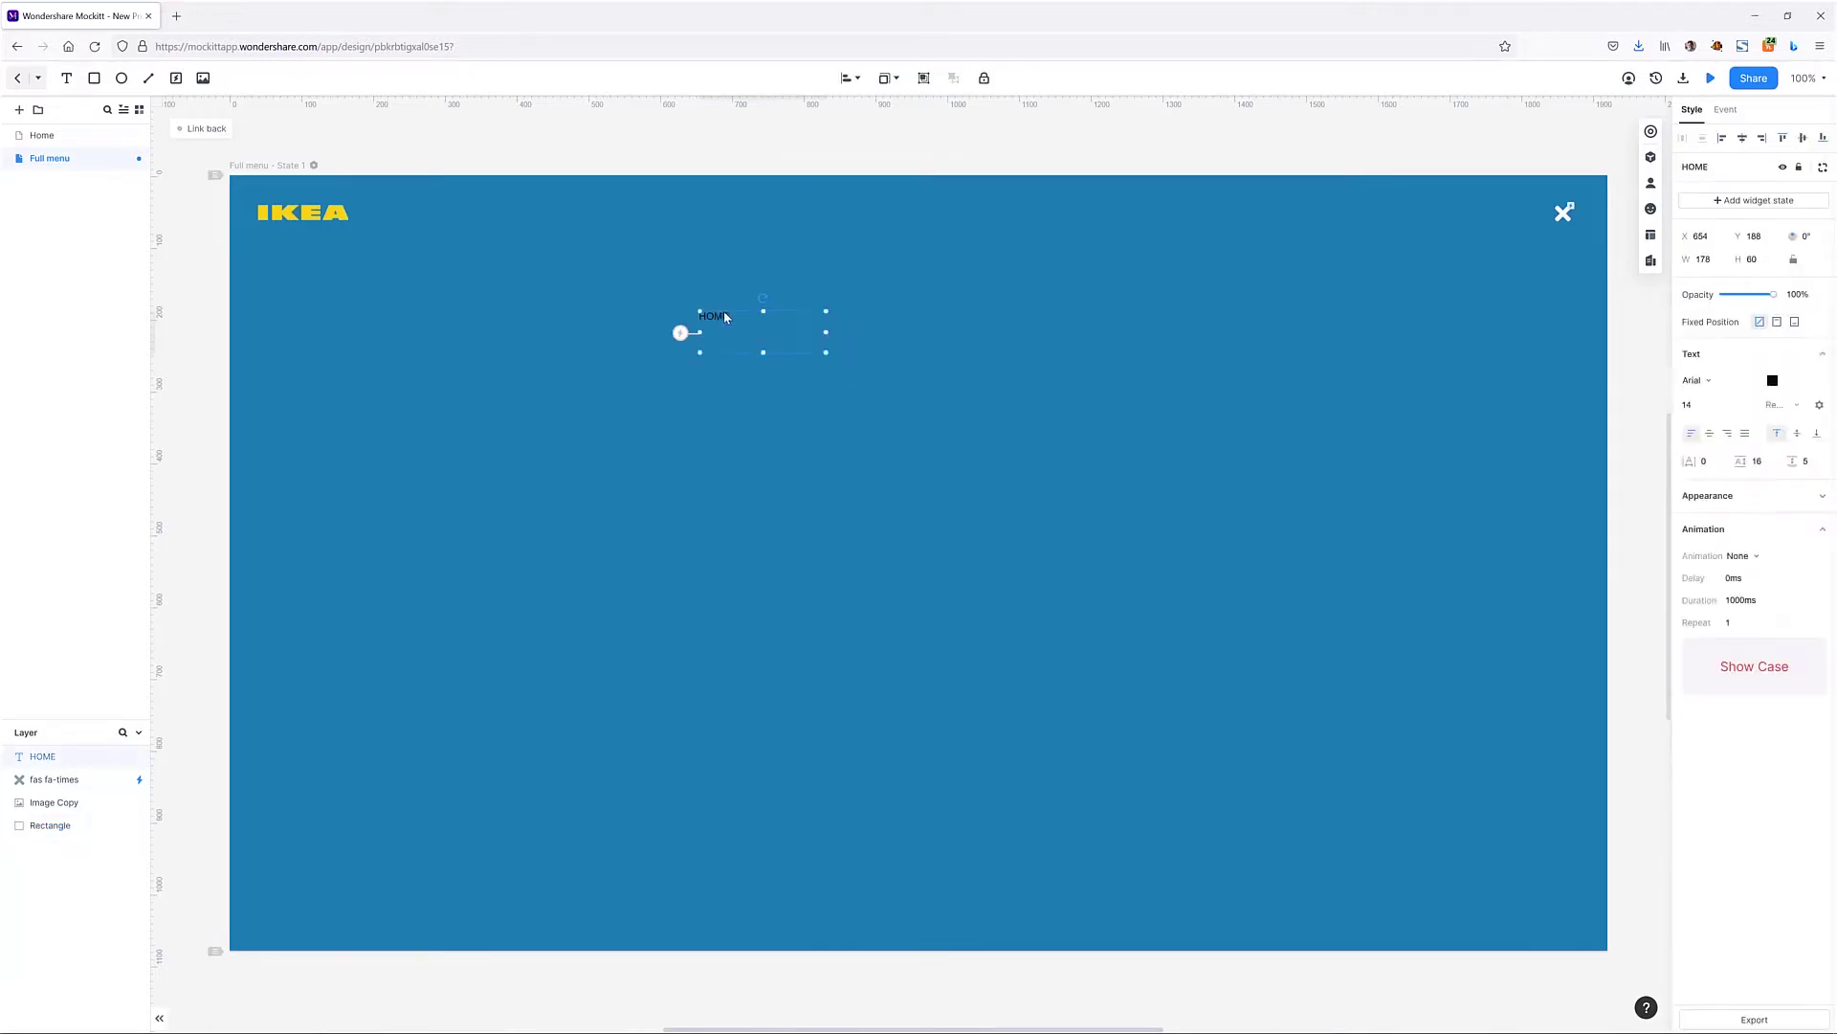
Step: Format the HOME text in white Nunito Bold at size 36
click(1698, 381)
scroll(1747, 483, down, 3)
click(1747, 484)
click(1796, 406)
click(1791, 497)
click(1772, 382)
click(1575, 284)
click(1817, 332)
click(1698, 405)
text(36)
Step: Centre the HOME text within its box, duplicate it downwards, and change the copy's text to IDEAS
drag(756, 328, 890, 419)
click(1709, 434)
double_click(899, 376)
double_click(898, 376)
text(IDEAS)
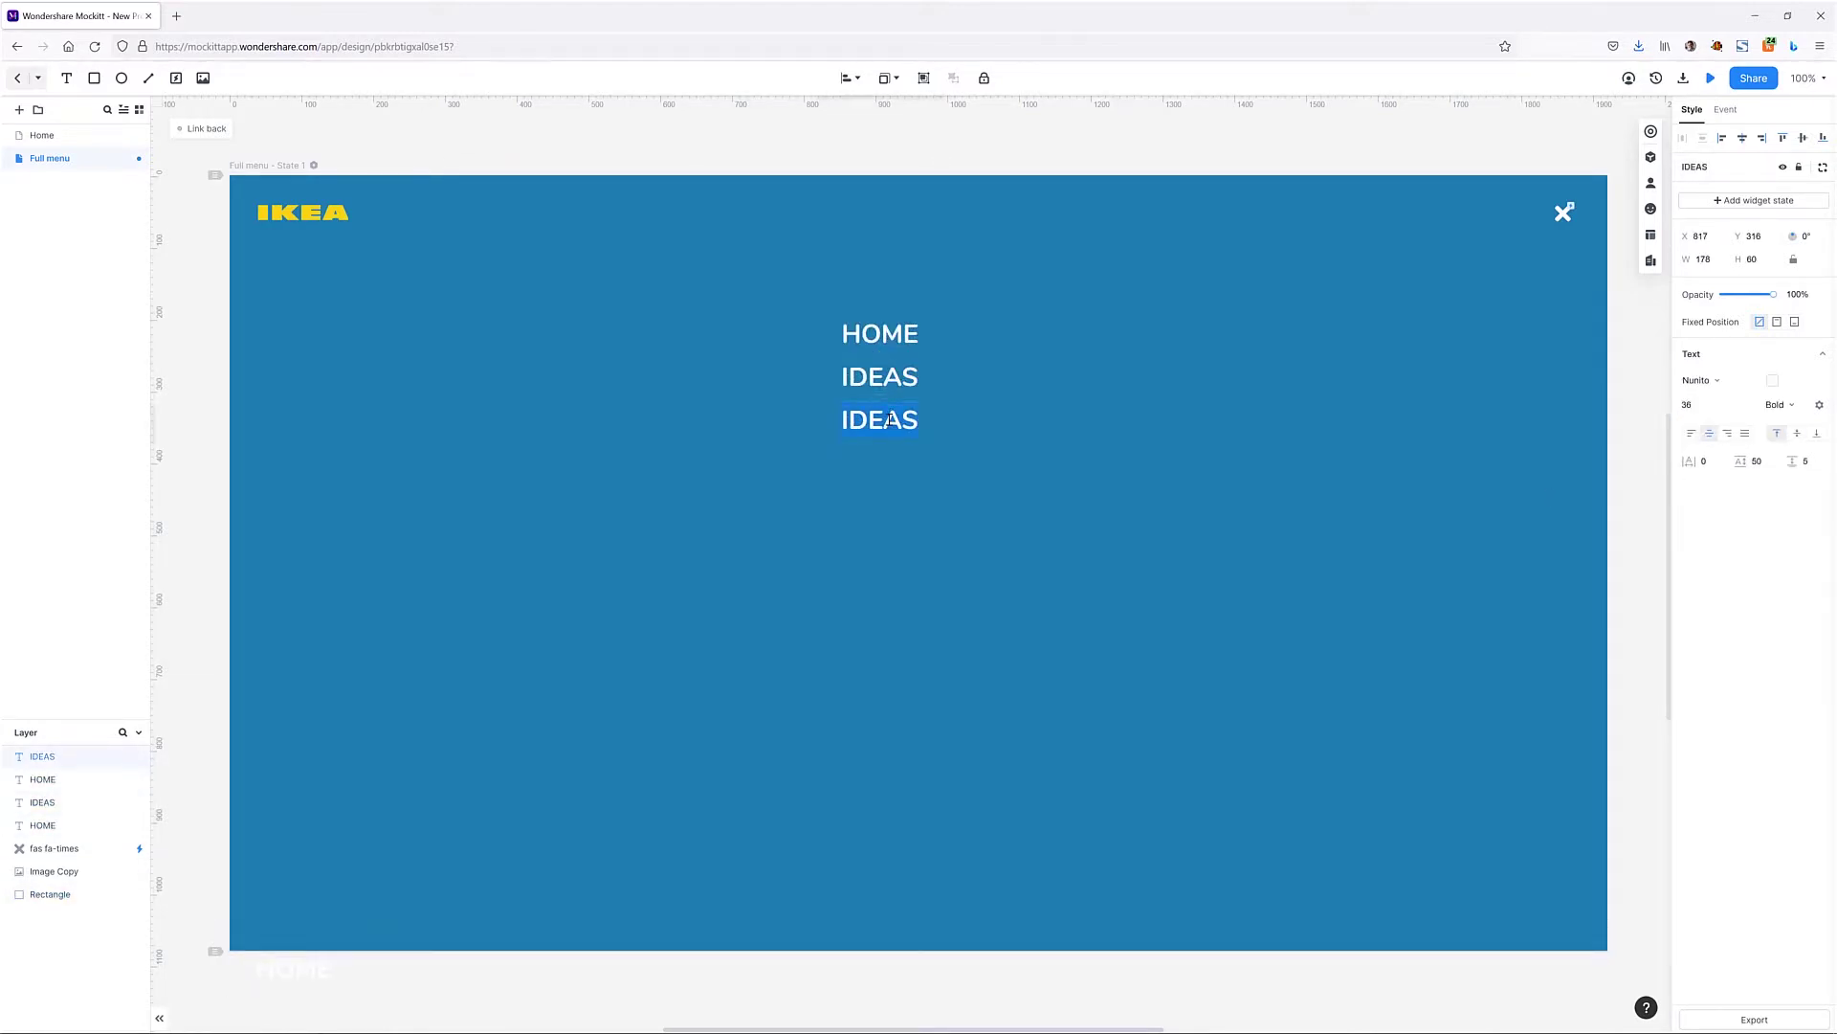
Step: Change the second menu item's text to INSPIRATIONS and the third's to NEW IN
double_click(882, 379)
text(inspiration)
key(ctrl+a)
text(INSPIRATIONS)
click(961, 400)
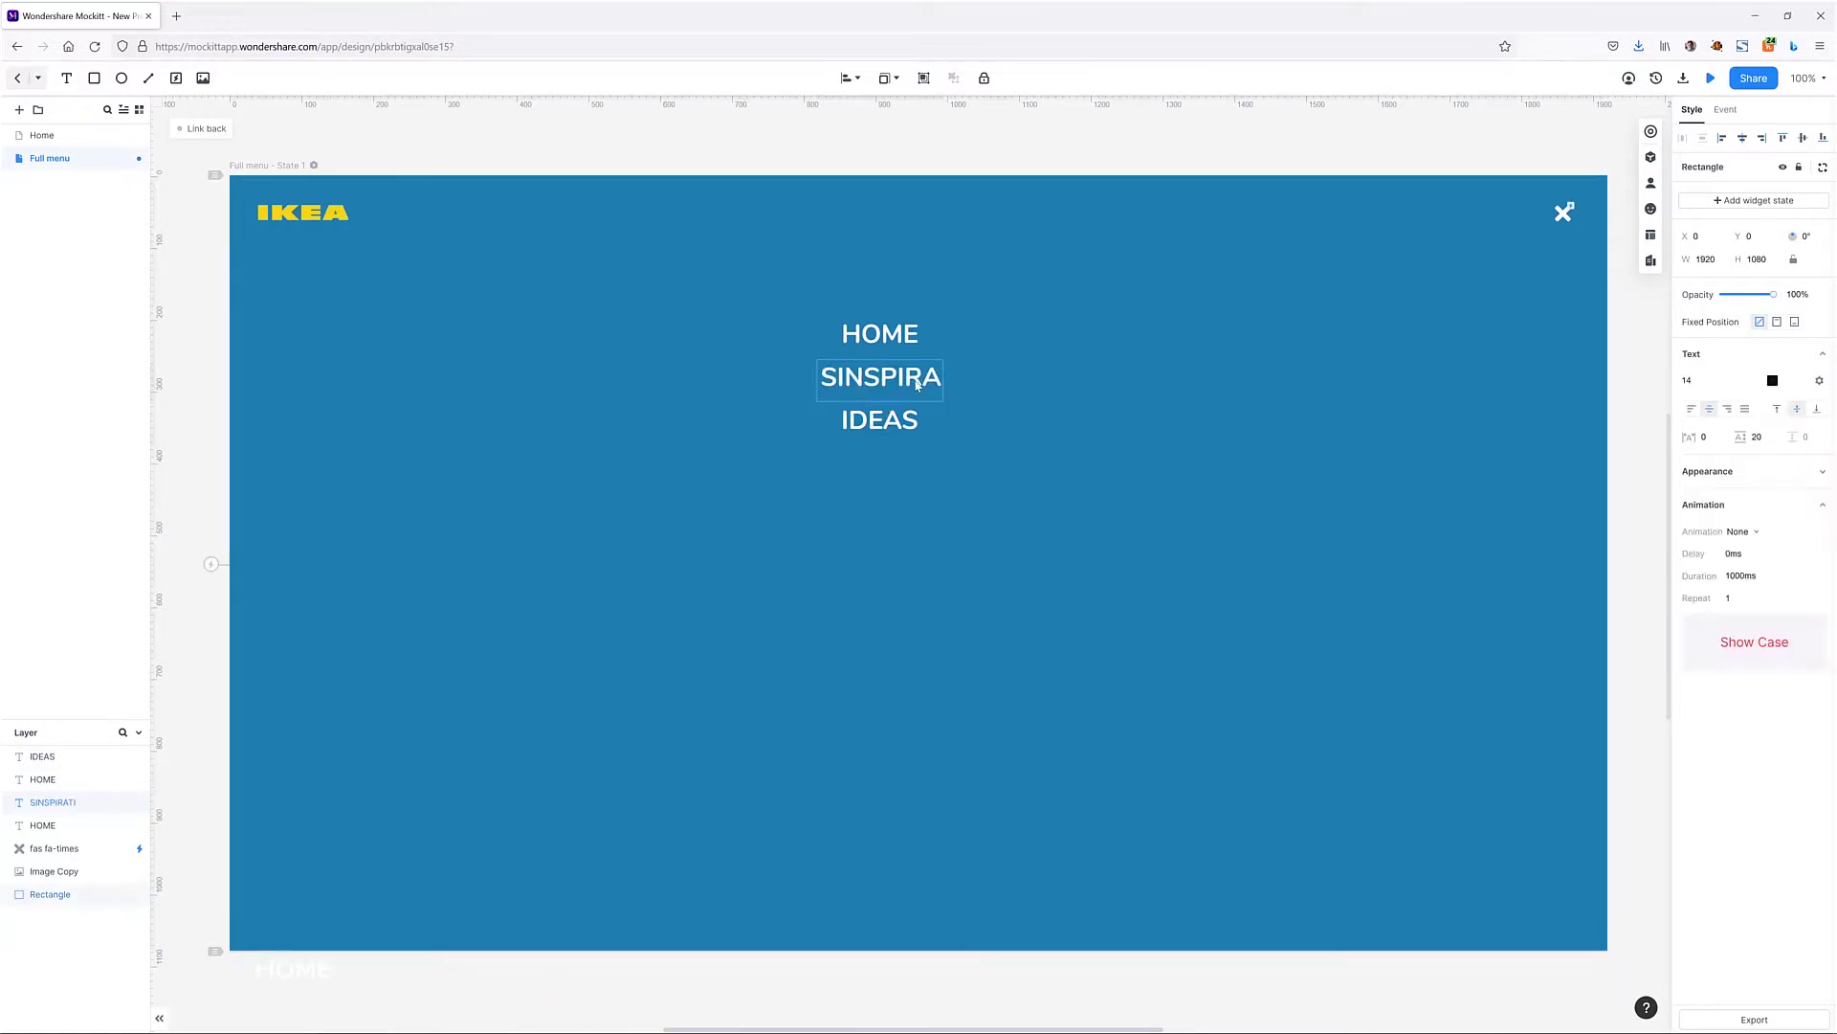
double_click(915, 385)
text(INSPIRATIONS)
double_click(892, 420)
text(NEW IN)
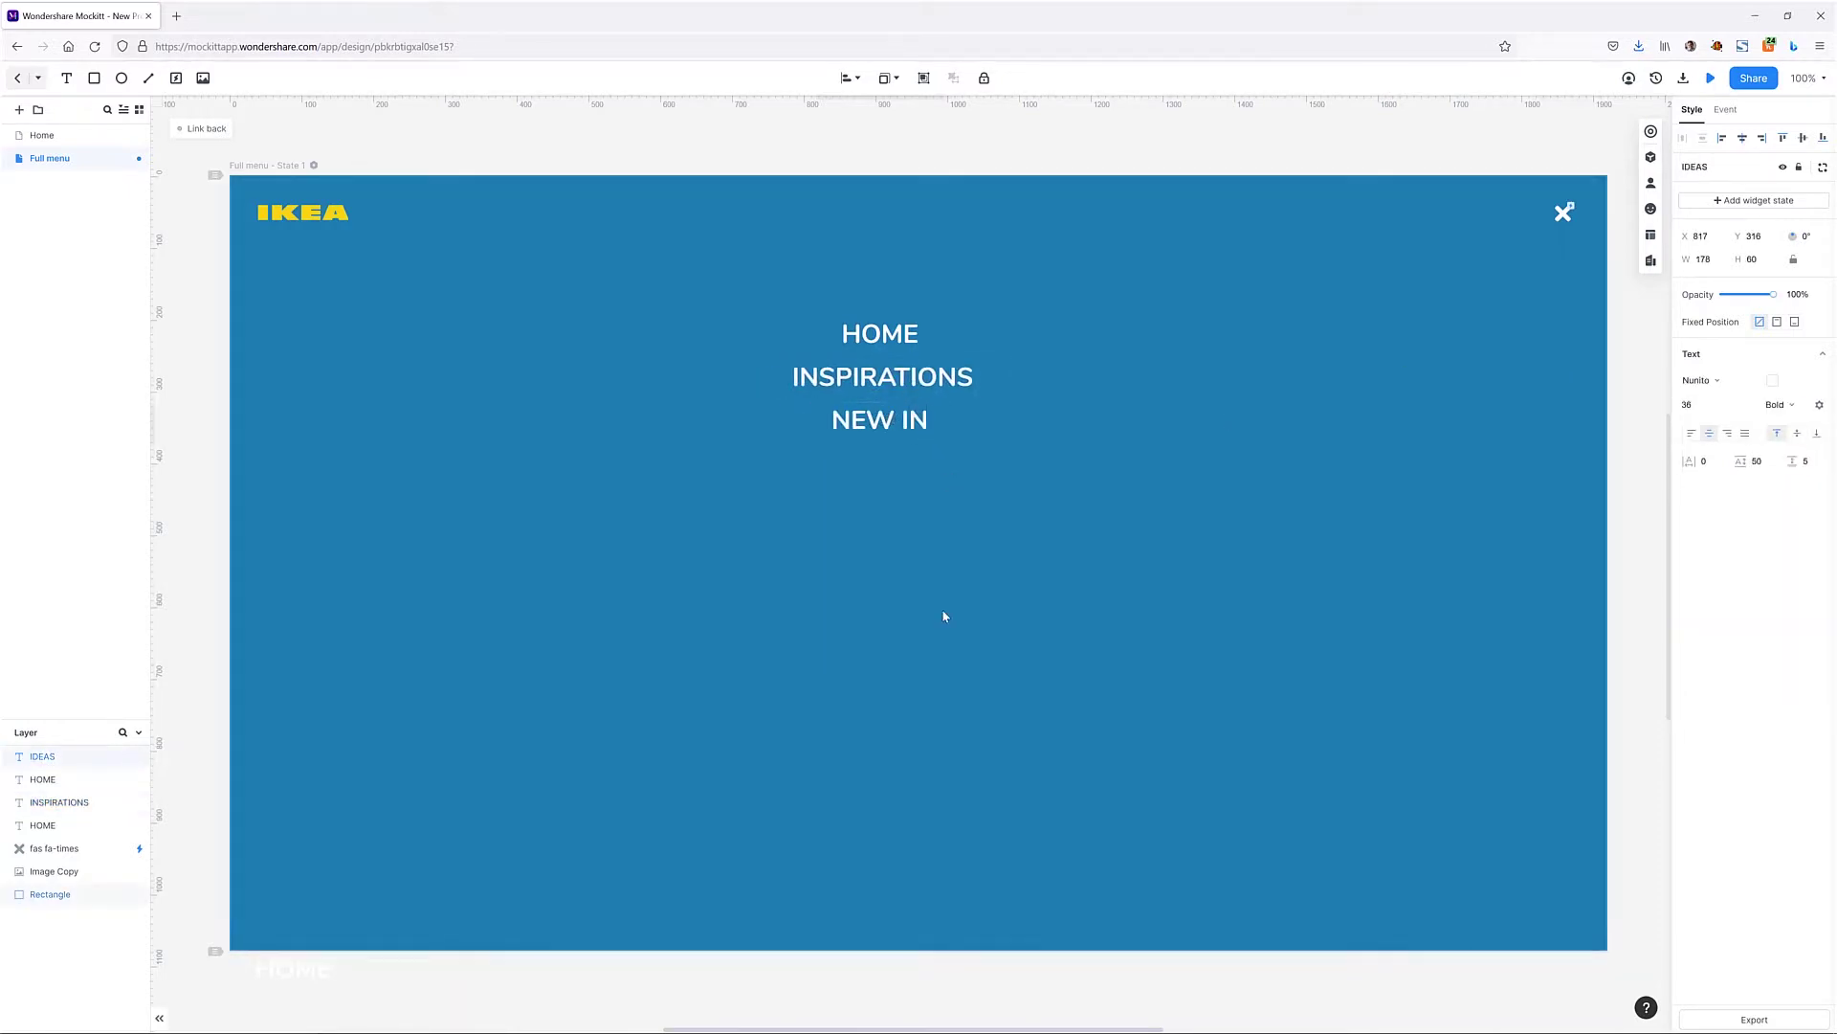
Step: Duplicate the menu text below NEW IN to make four more items reading SALE, DESIGNERS, MY ORDER and CONTACT
click(880, 419)
drag(880, 419, 894, 593)
double_click(879, 463)
text(SALE)
text(DESIGNERS)
double_click(909, 552)
text(MY ORDER)
double_click(893, 592)
text(CONTACT)
click(1156, 471)
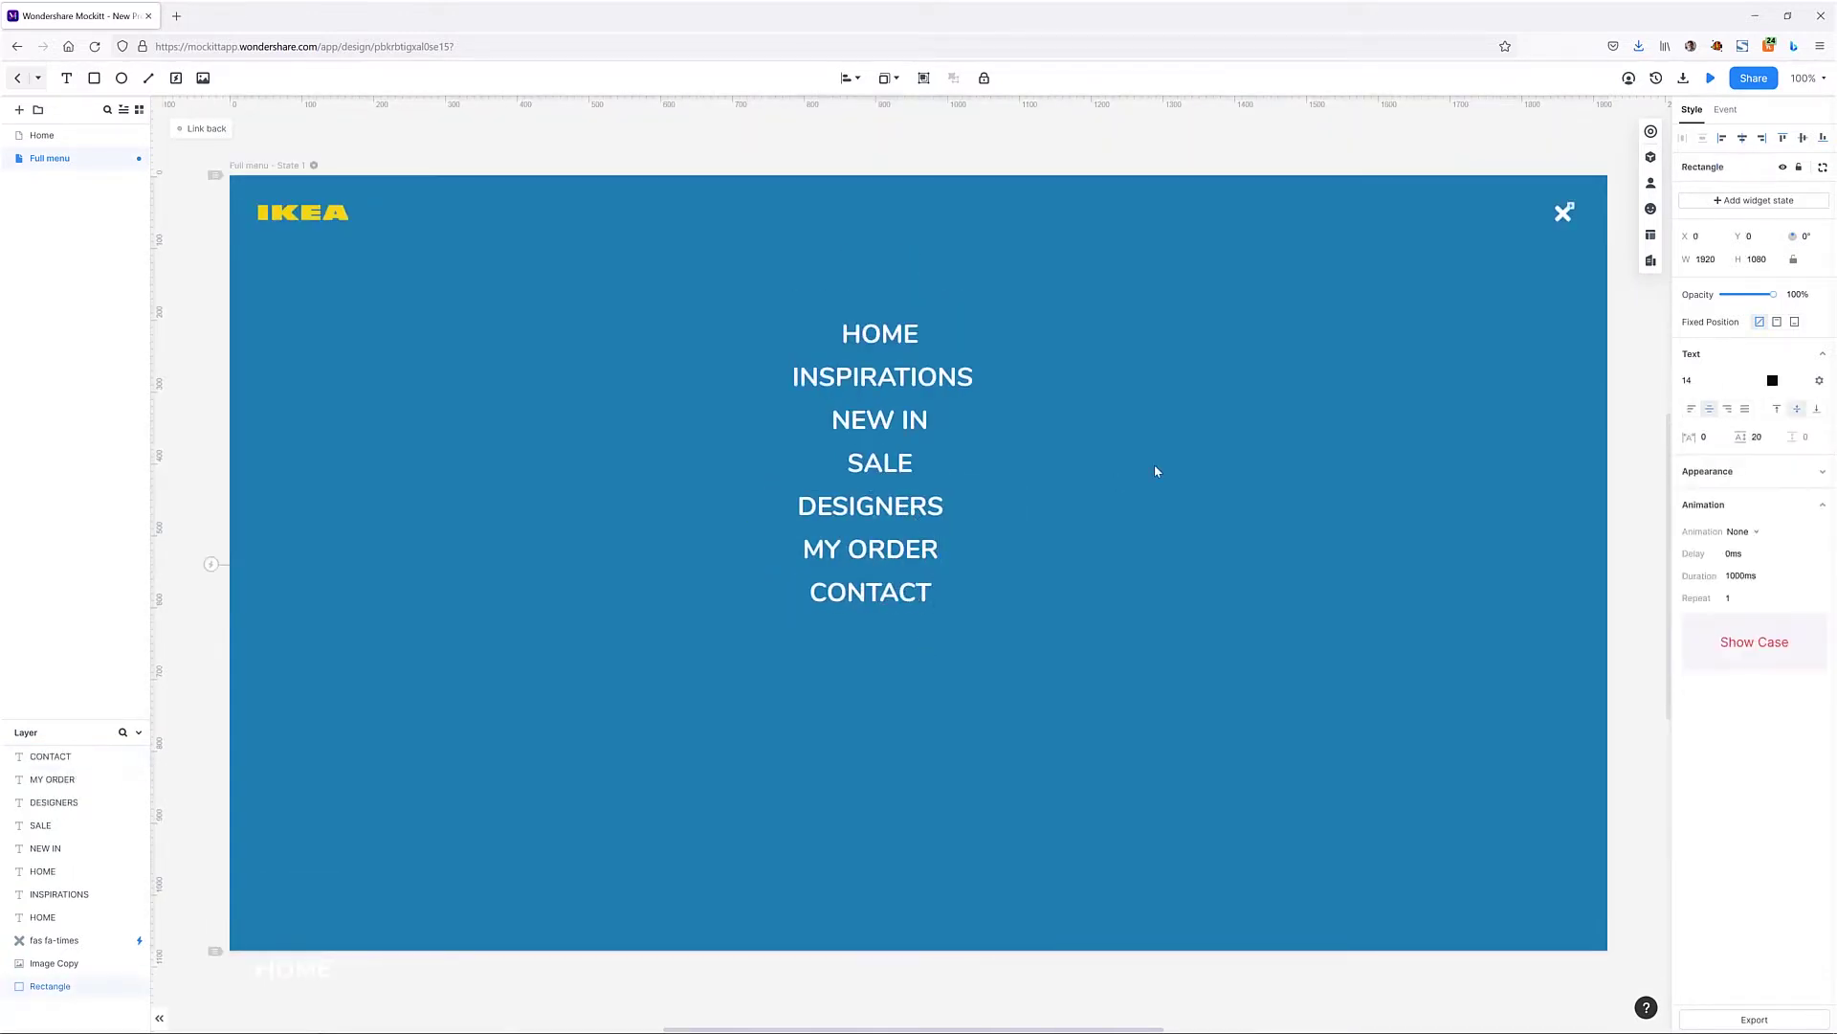
Step: Align the seven menu items from HOME to CONTACT to one another by their horizontal centres
click(879, 334)
shift+click(880, 378)
shift+click(880, 420)
shift+click(880, 463)
shift+click(874, 507)
shift+click(873, 549)
shift+click(872, 592)
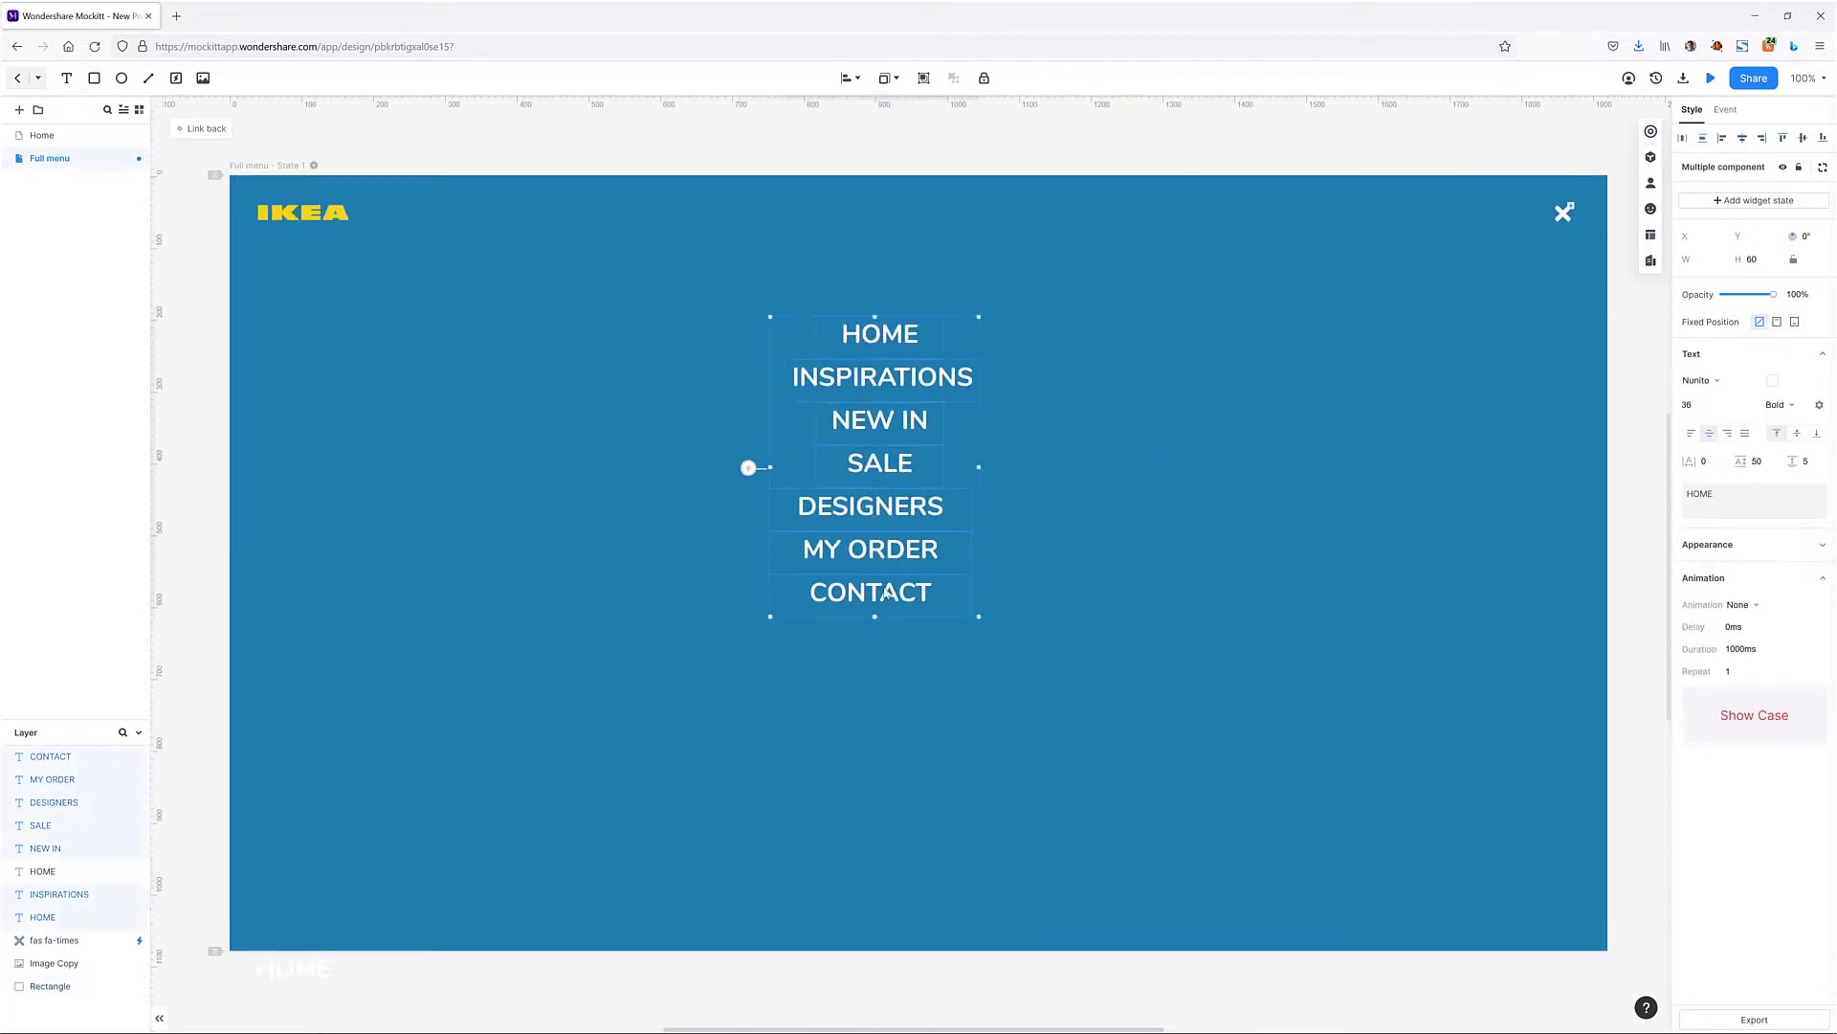
click(862, 82)
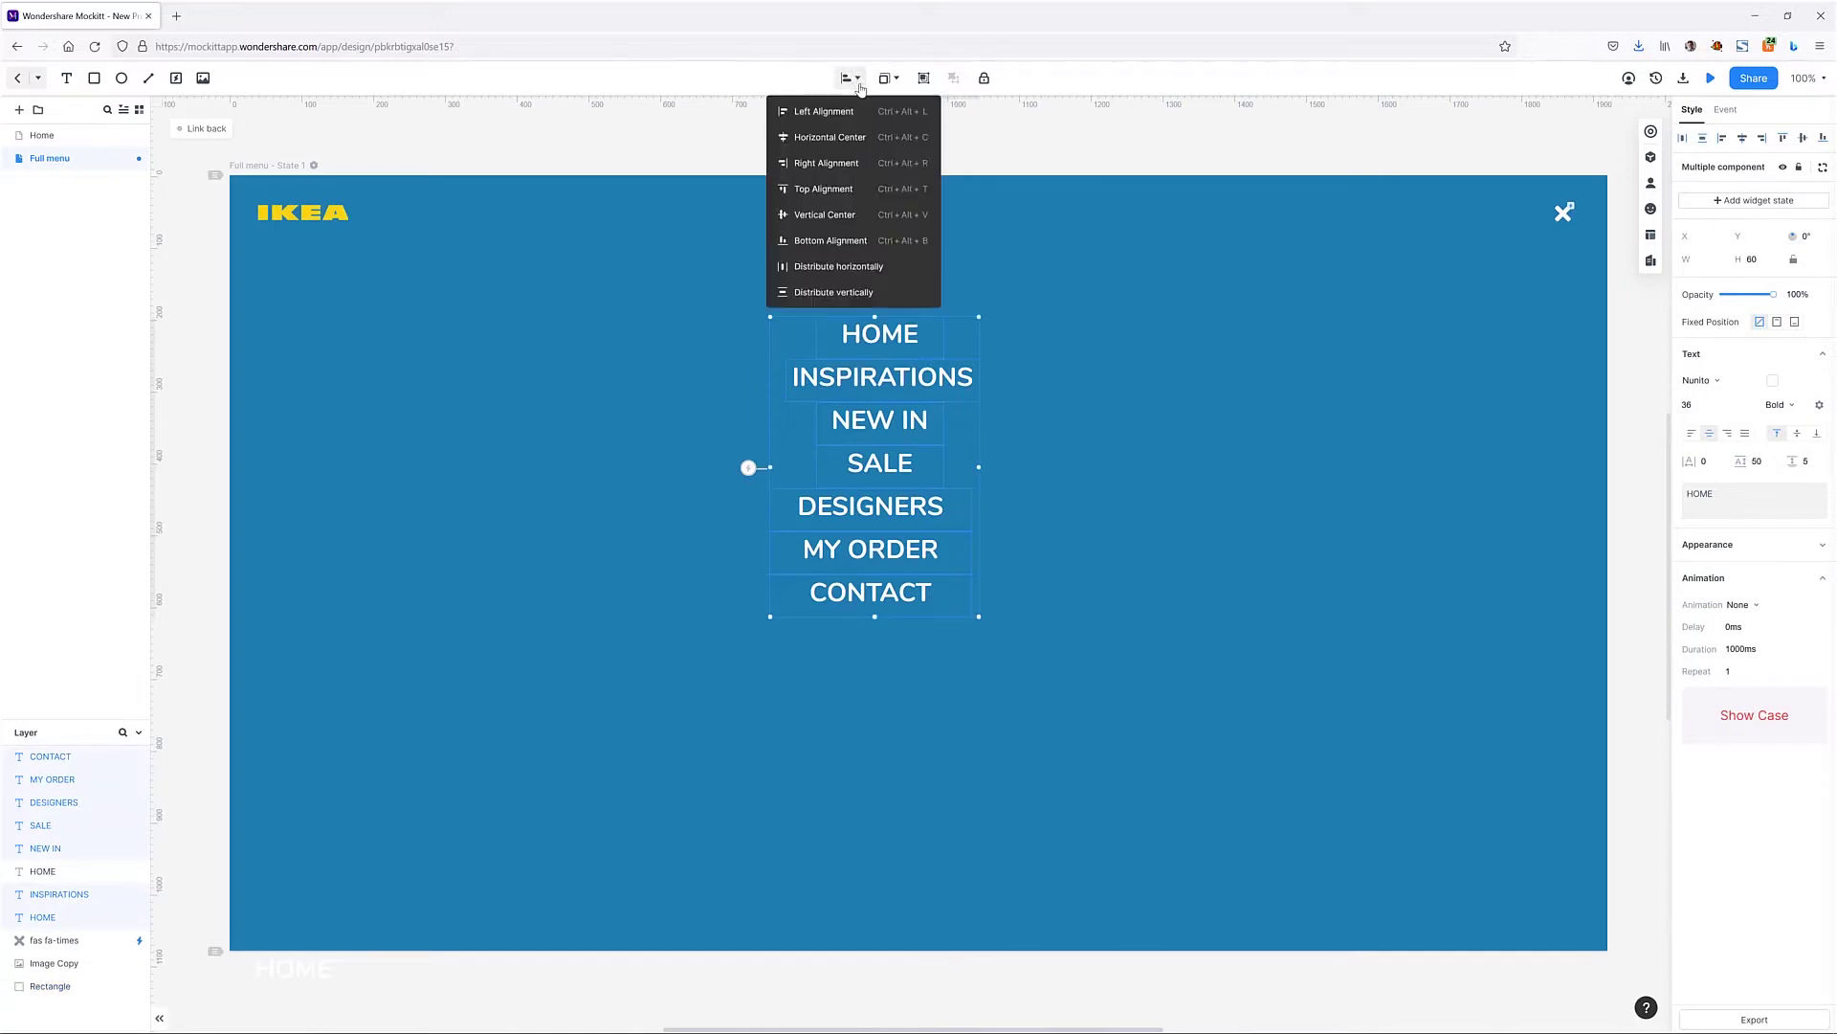
click(823, 137)
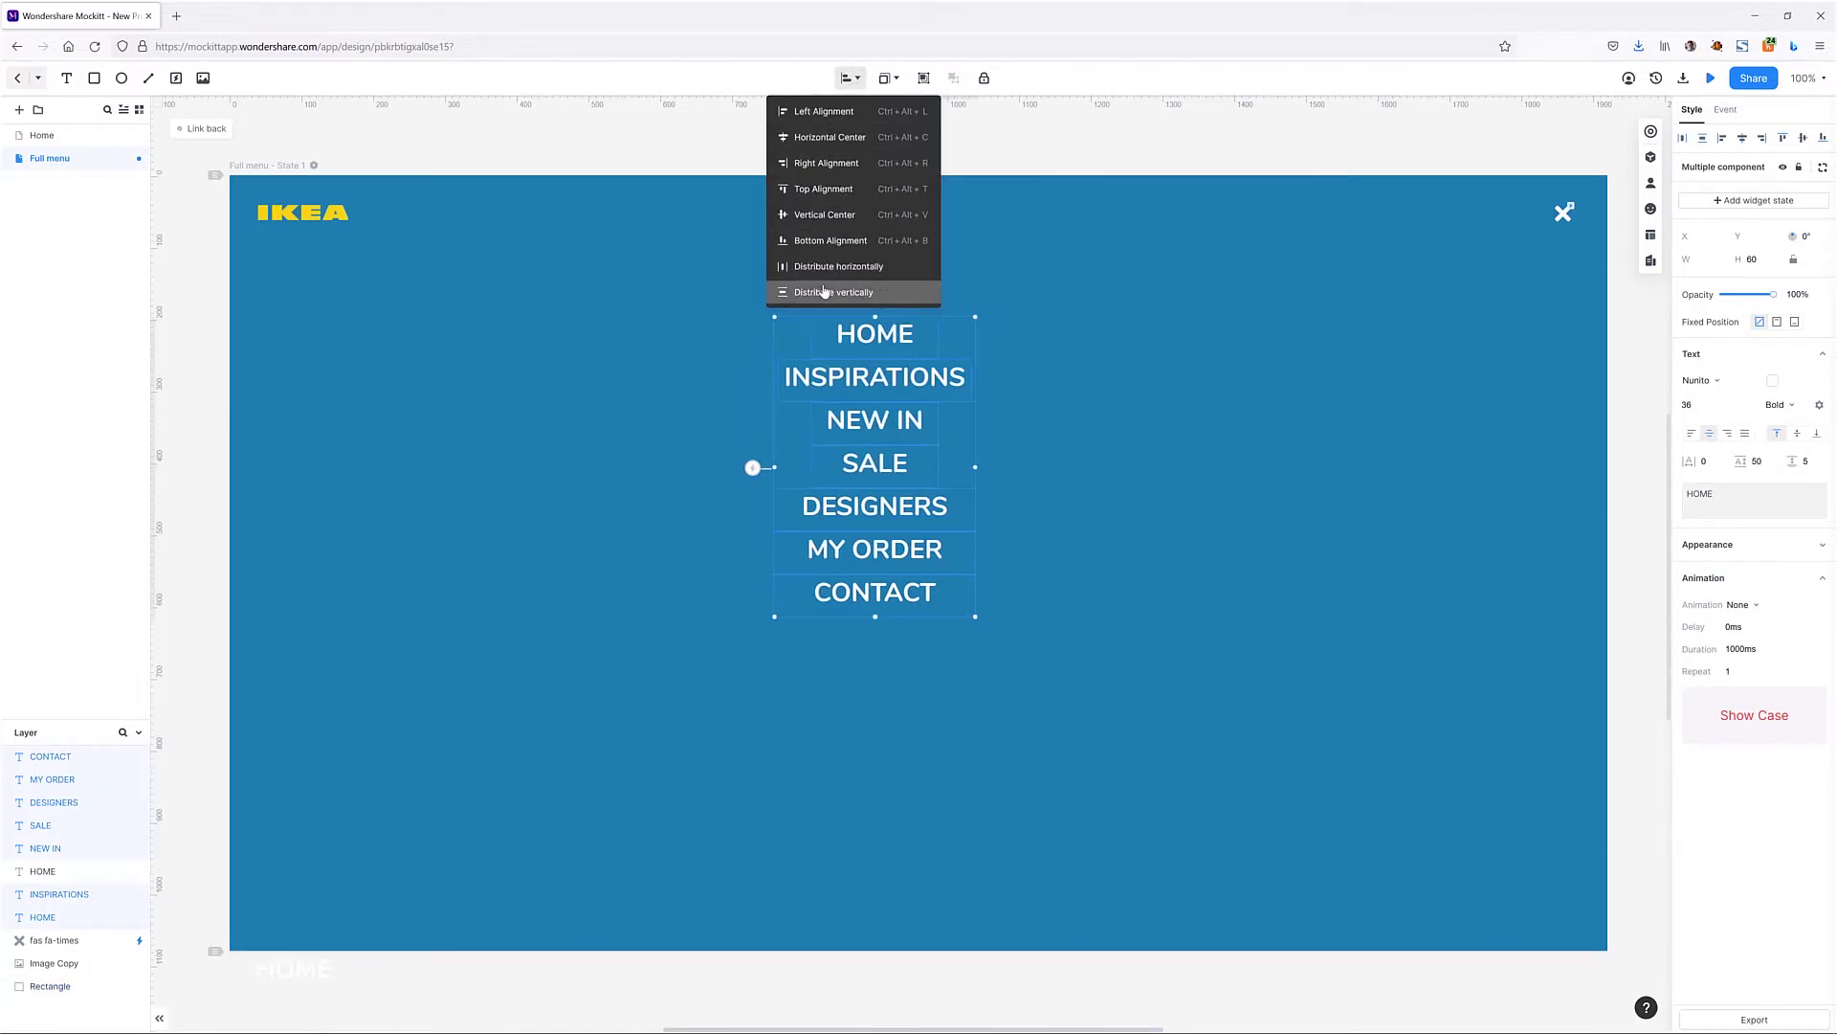
Step: Group the seven menu items and centre the group on the screen
right_click(859, 414)
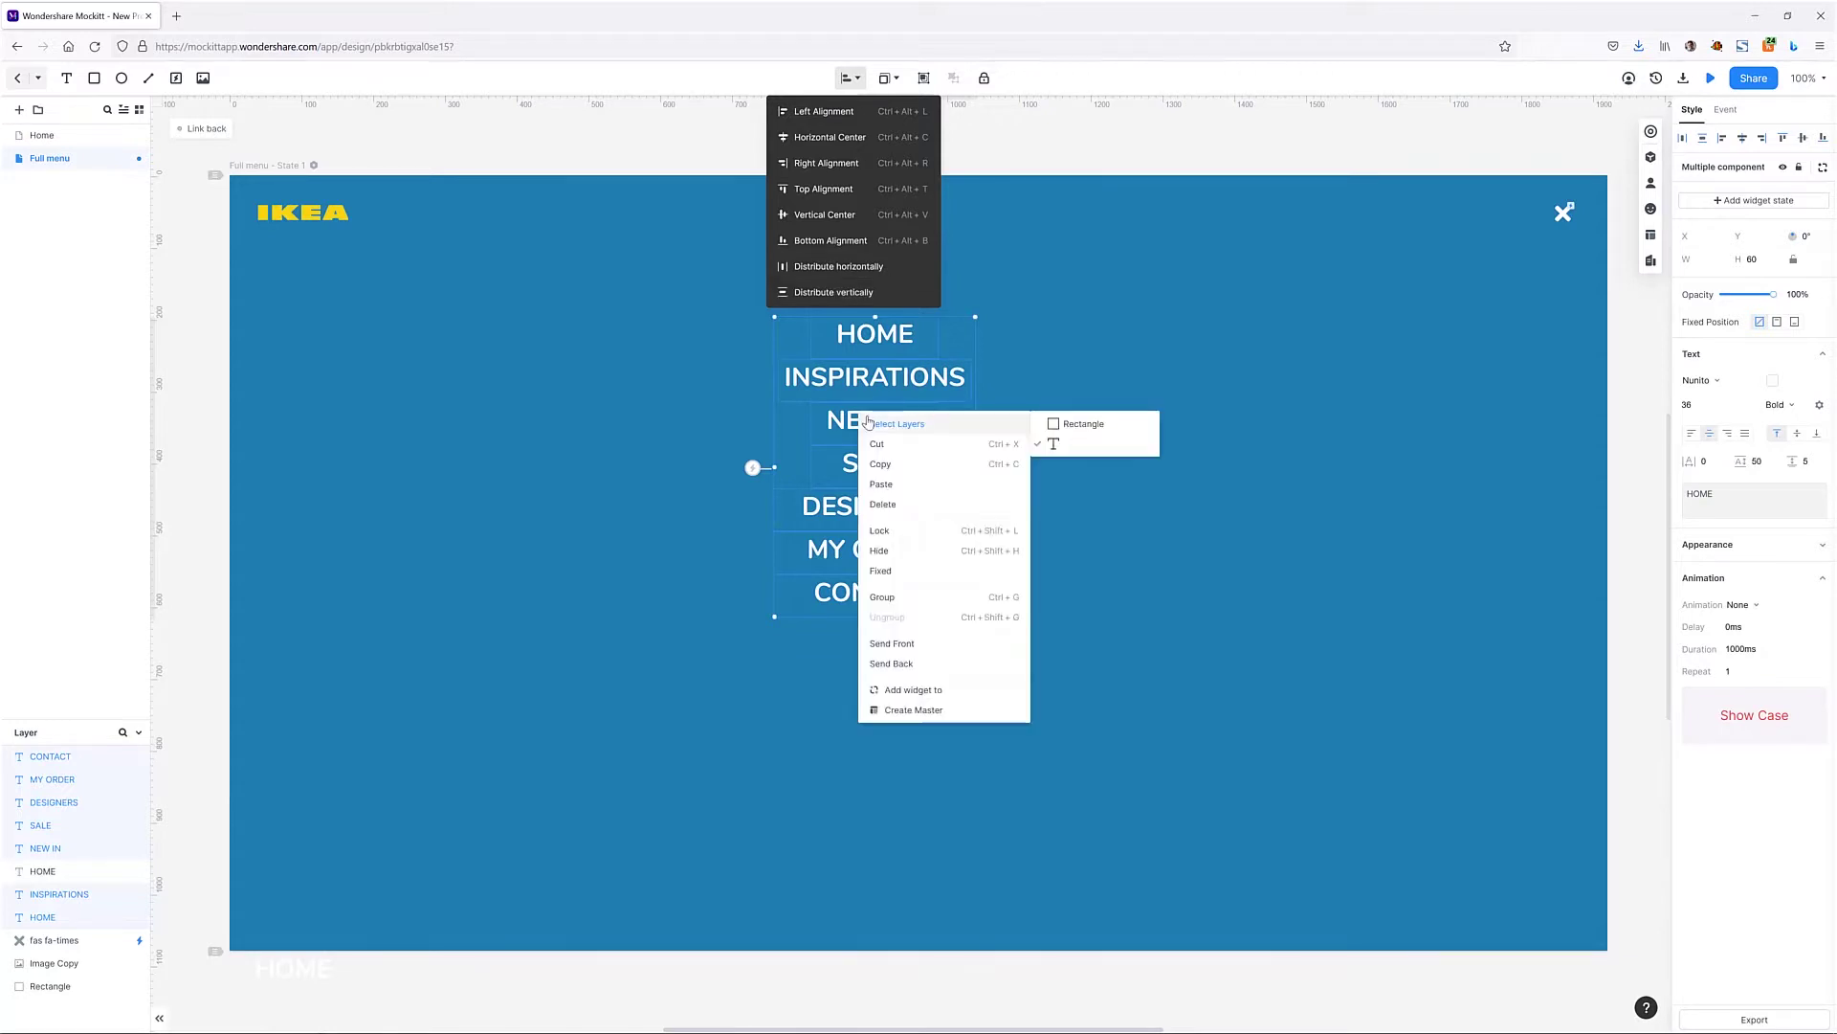
click(882, 597)
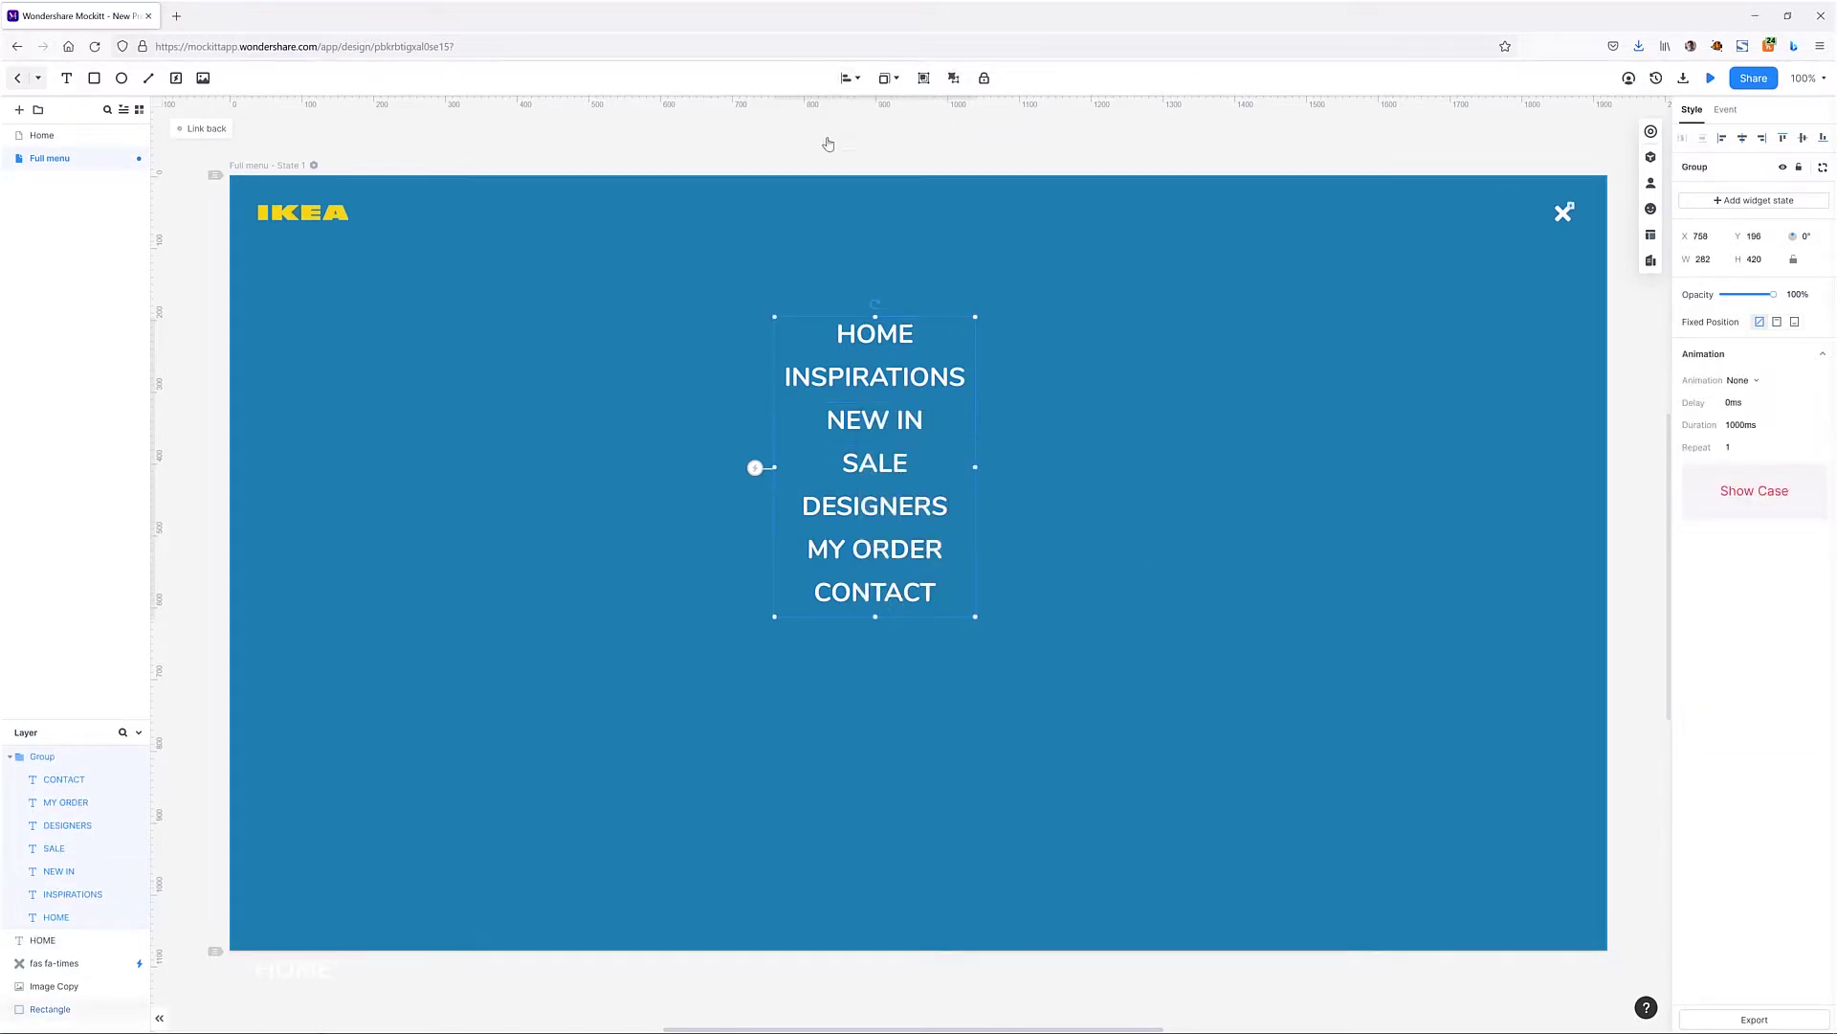
click(855, 79)
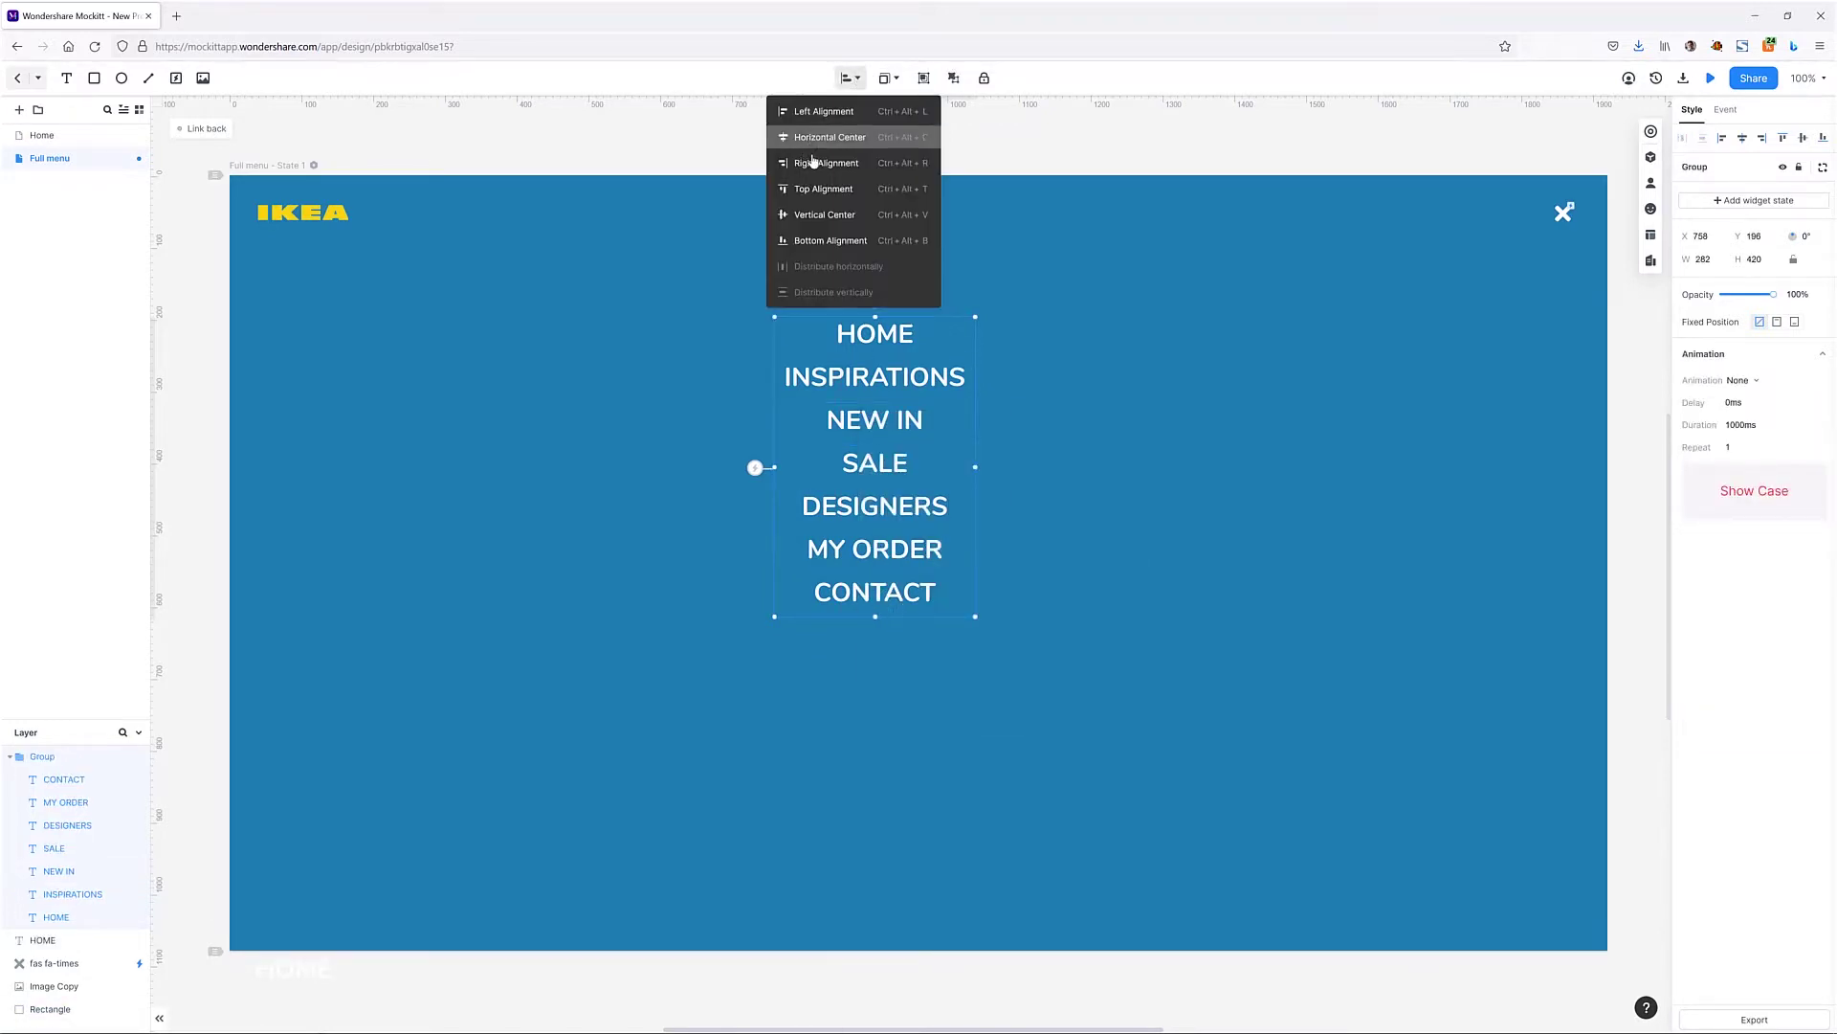
click(873, 216)
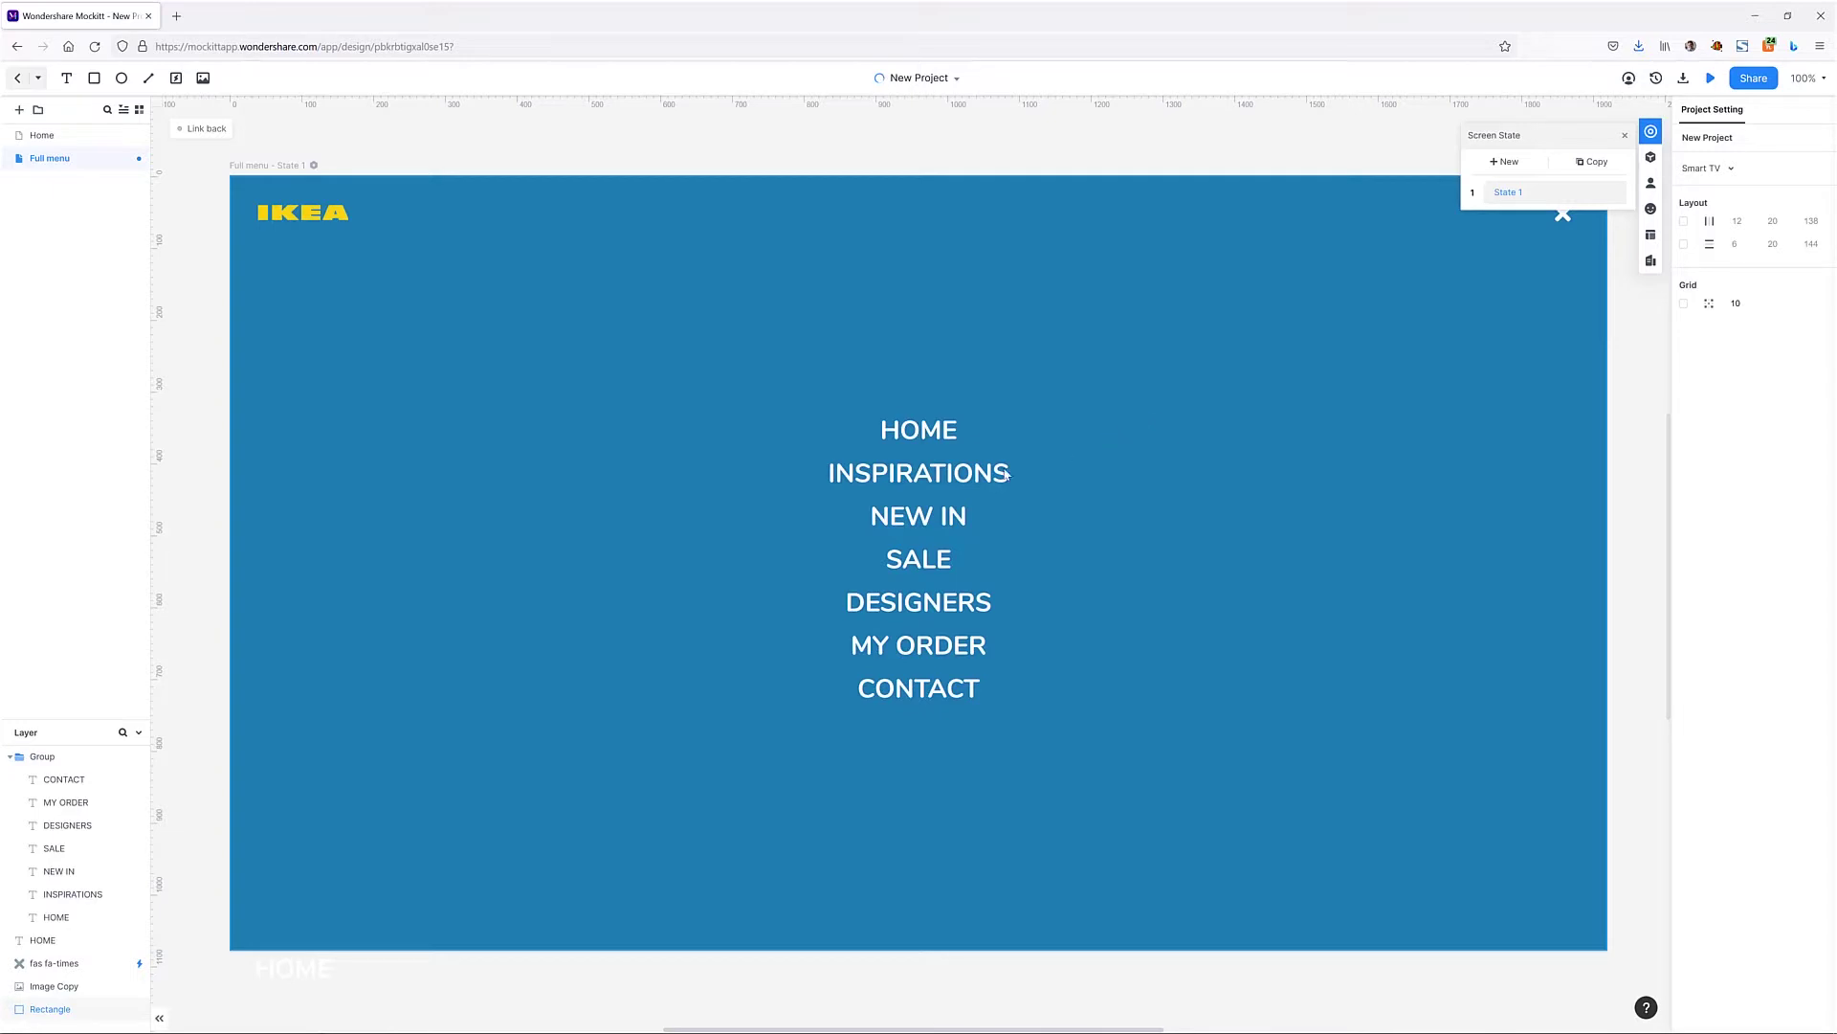
Step: Add a second widget state to the HOME menu item and check its text style in State 1
double_click(914, 439)
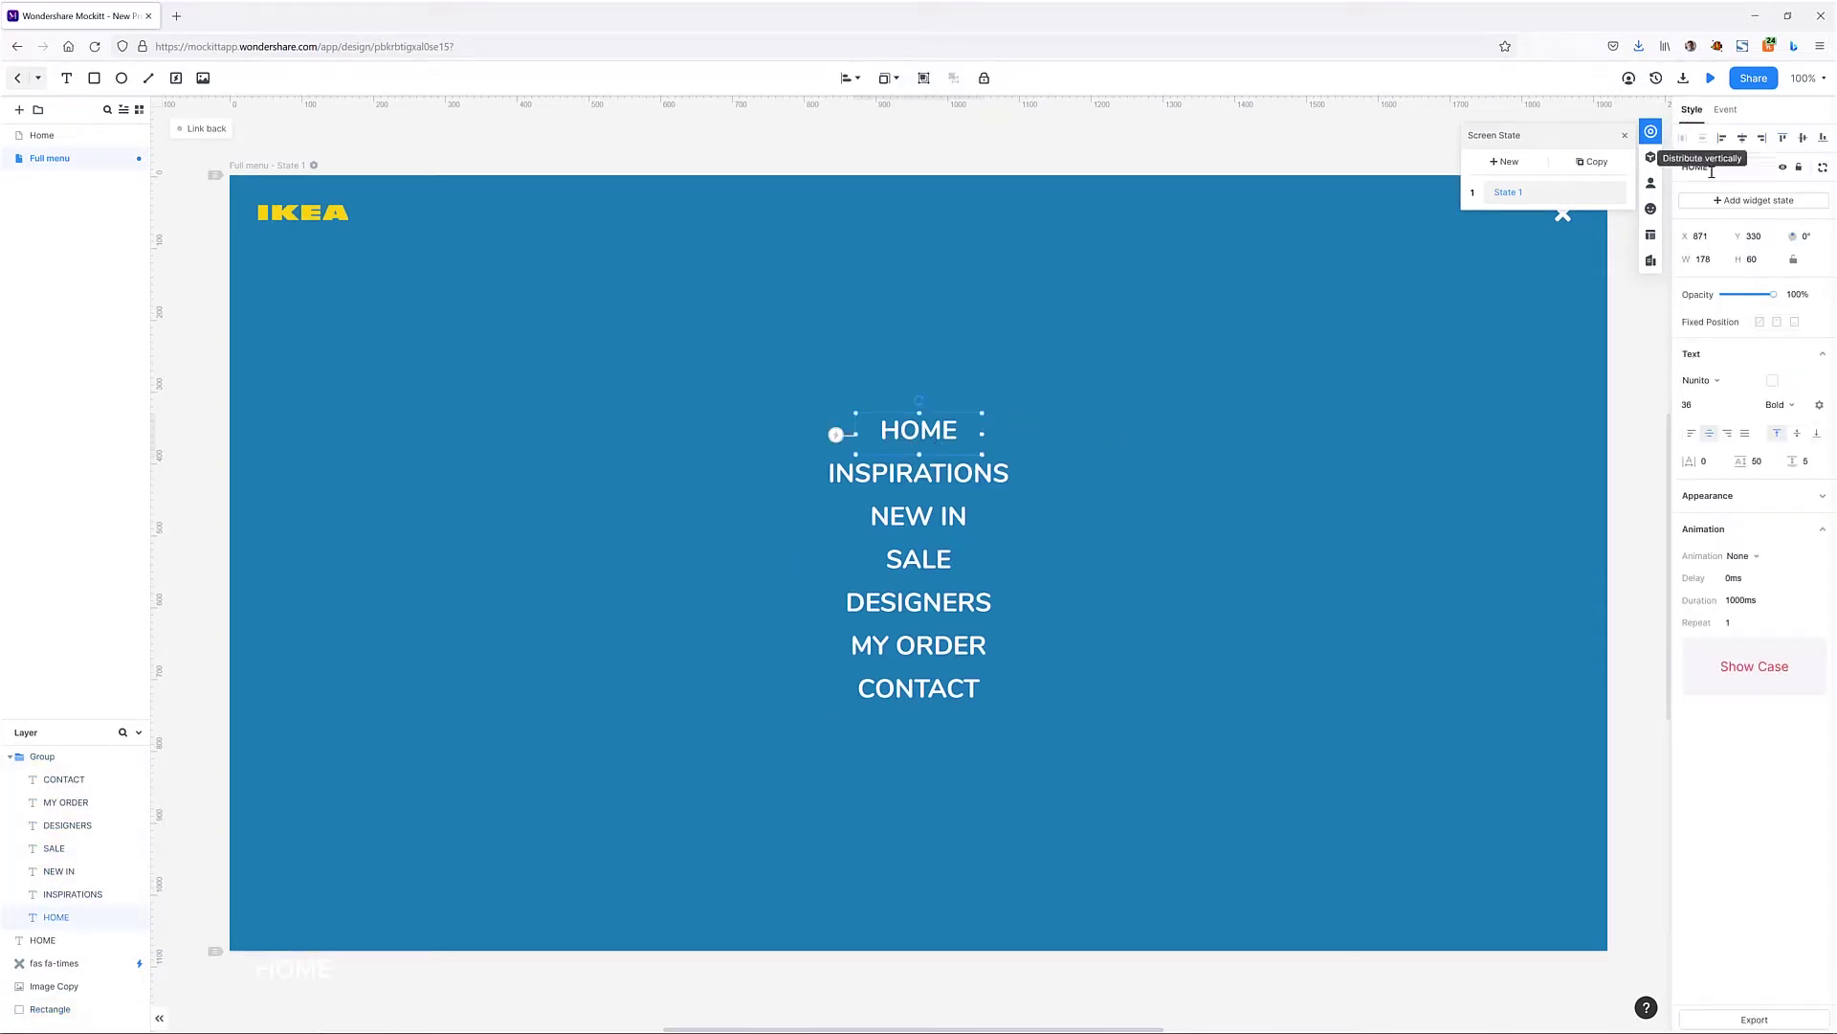
click(1761, 204)
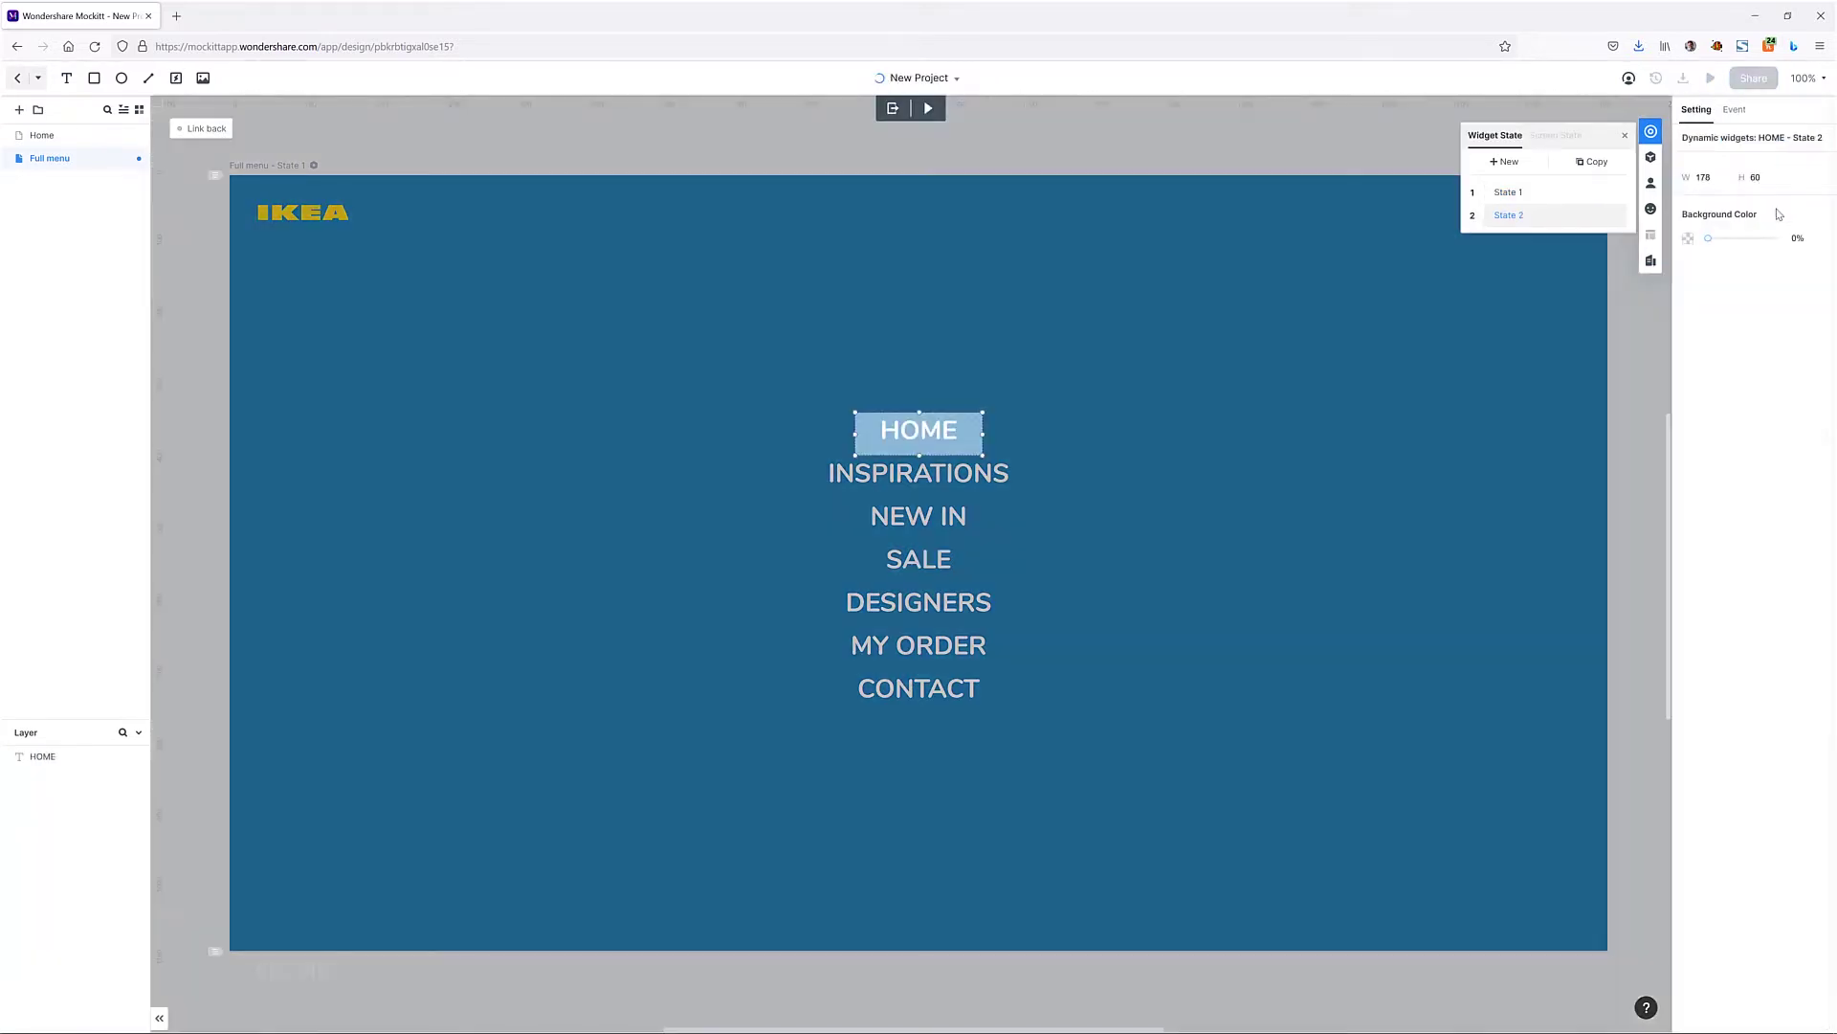
click(1510, 195)
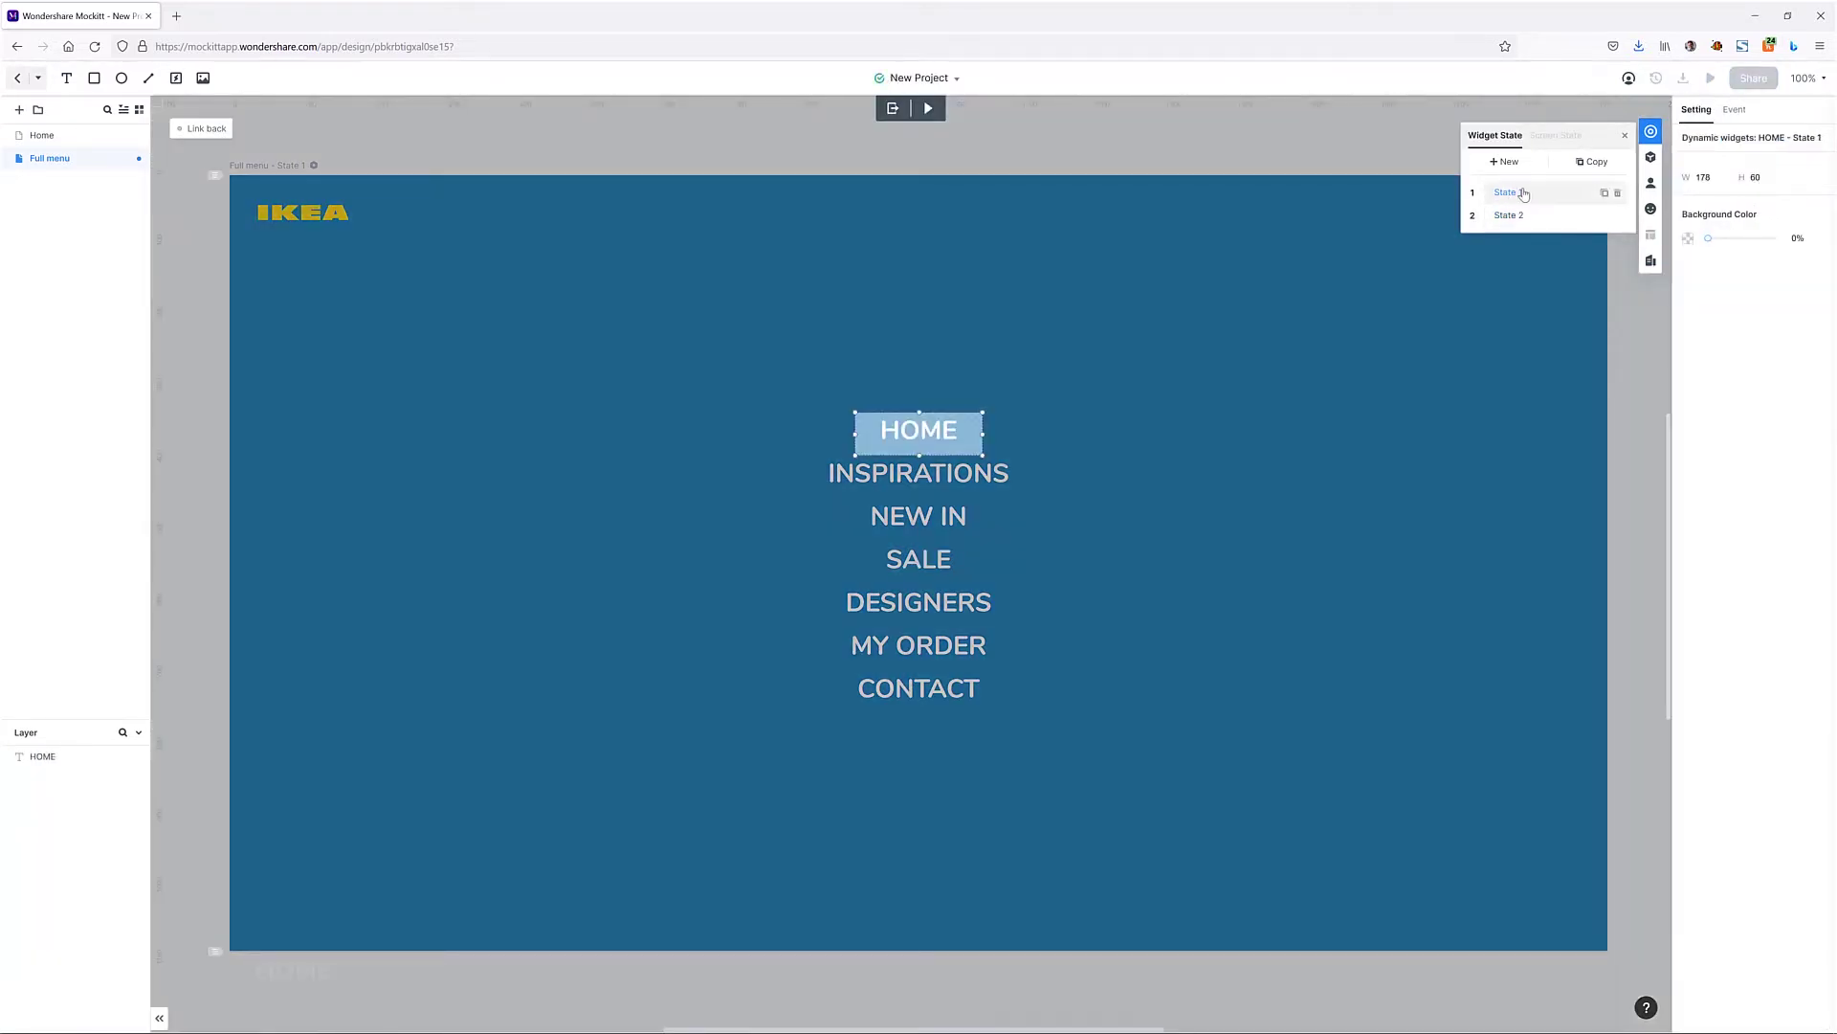
double_click(919, 431)
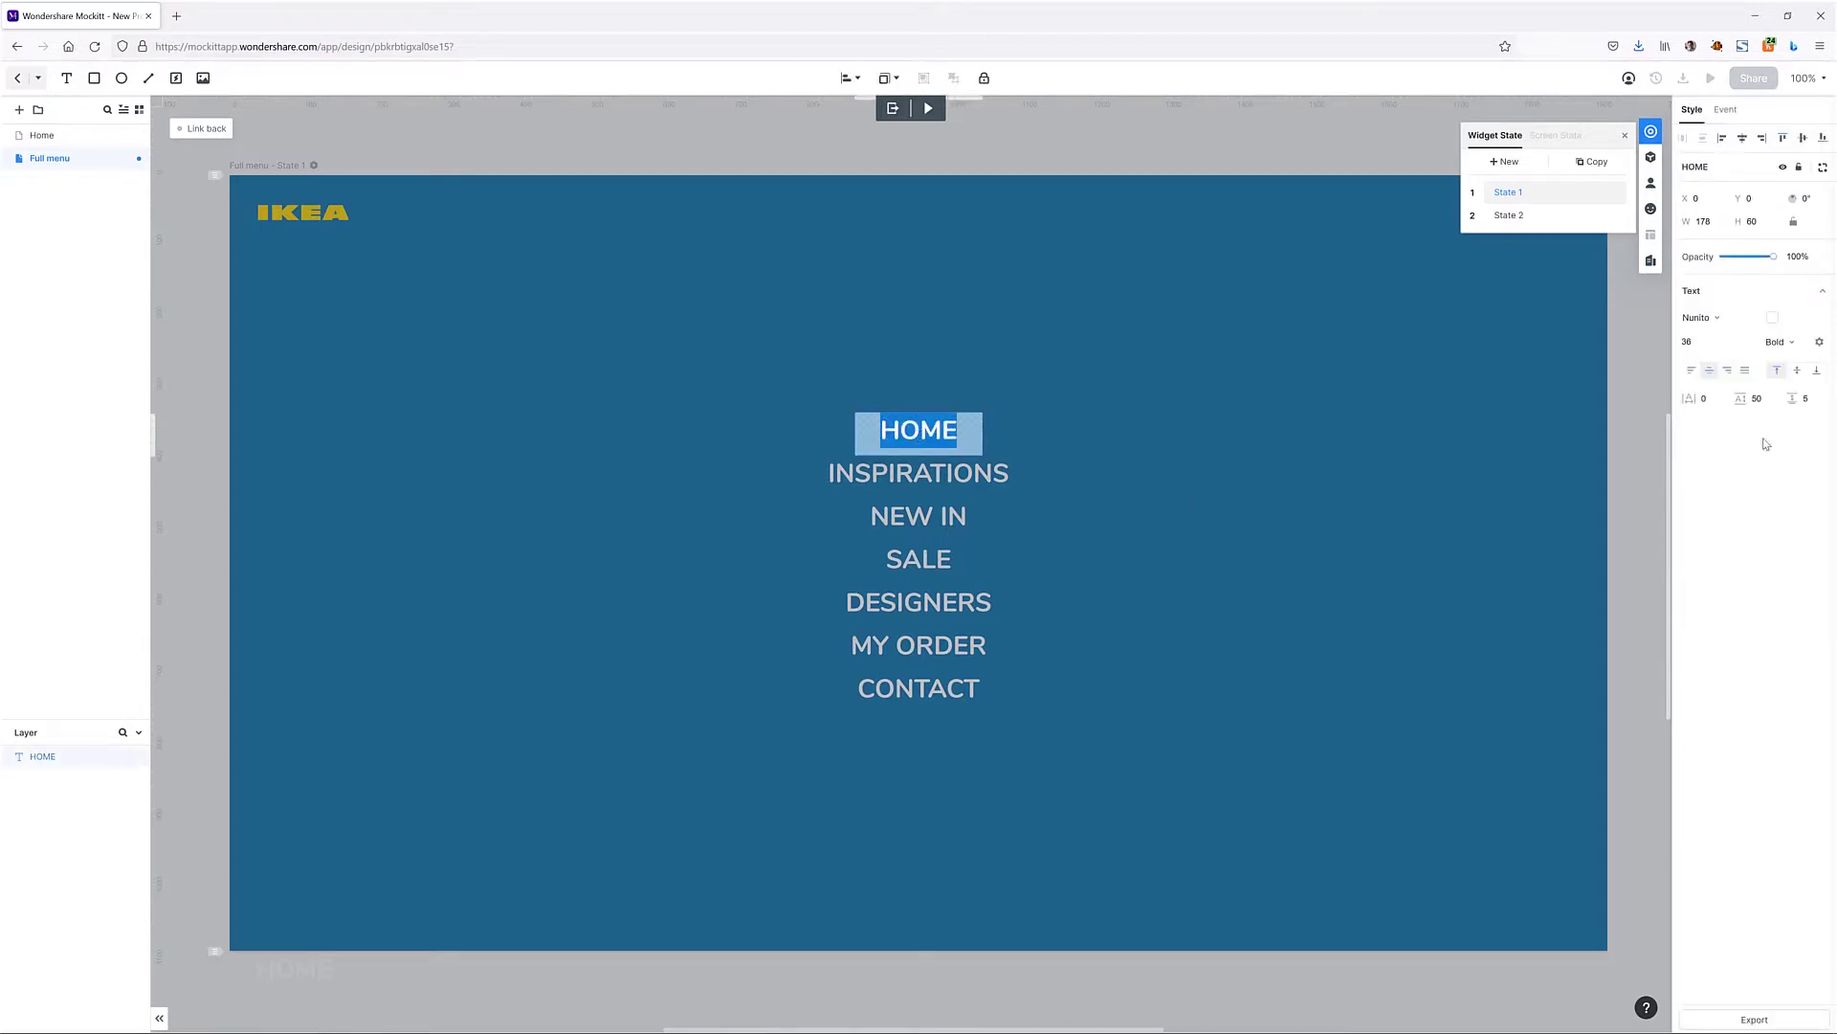
Step: Set the HOME text colour in widget State 2 to yellow #F1FF00
click(1510, 218)
double_click(936, 431)
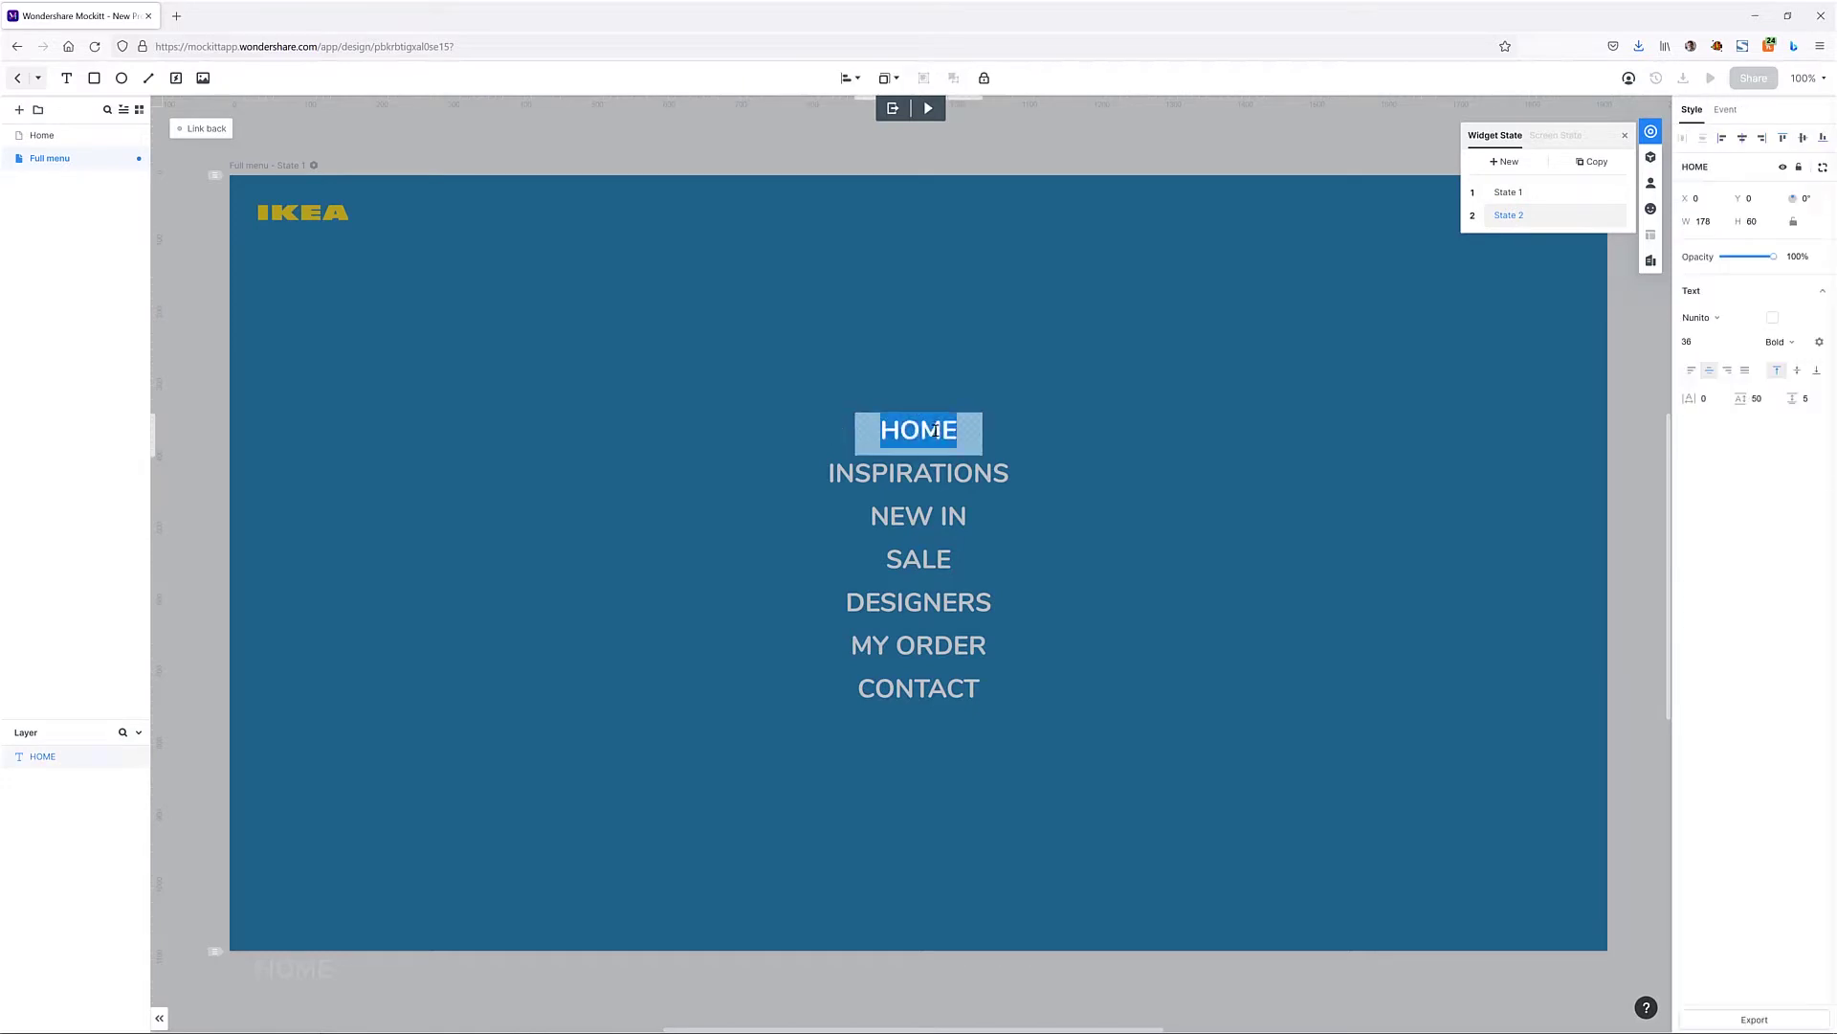
click(1773, 318)
click(1584, 437)
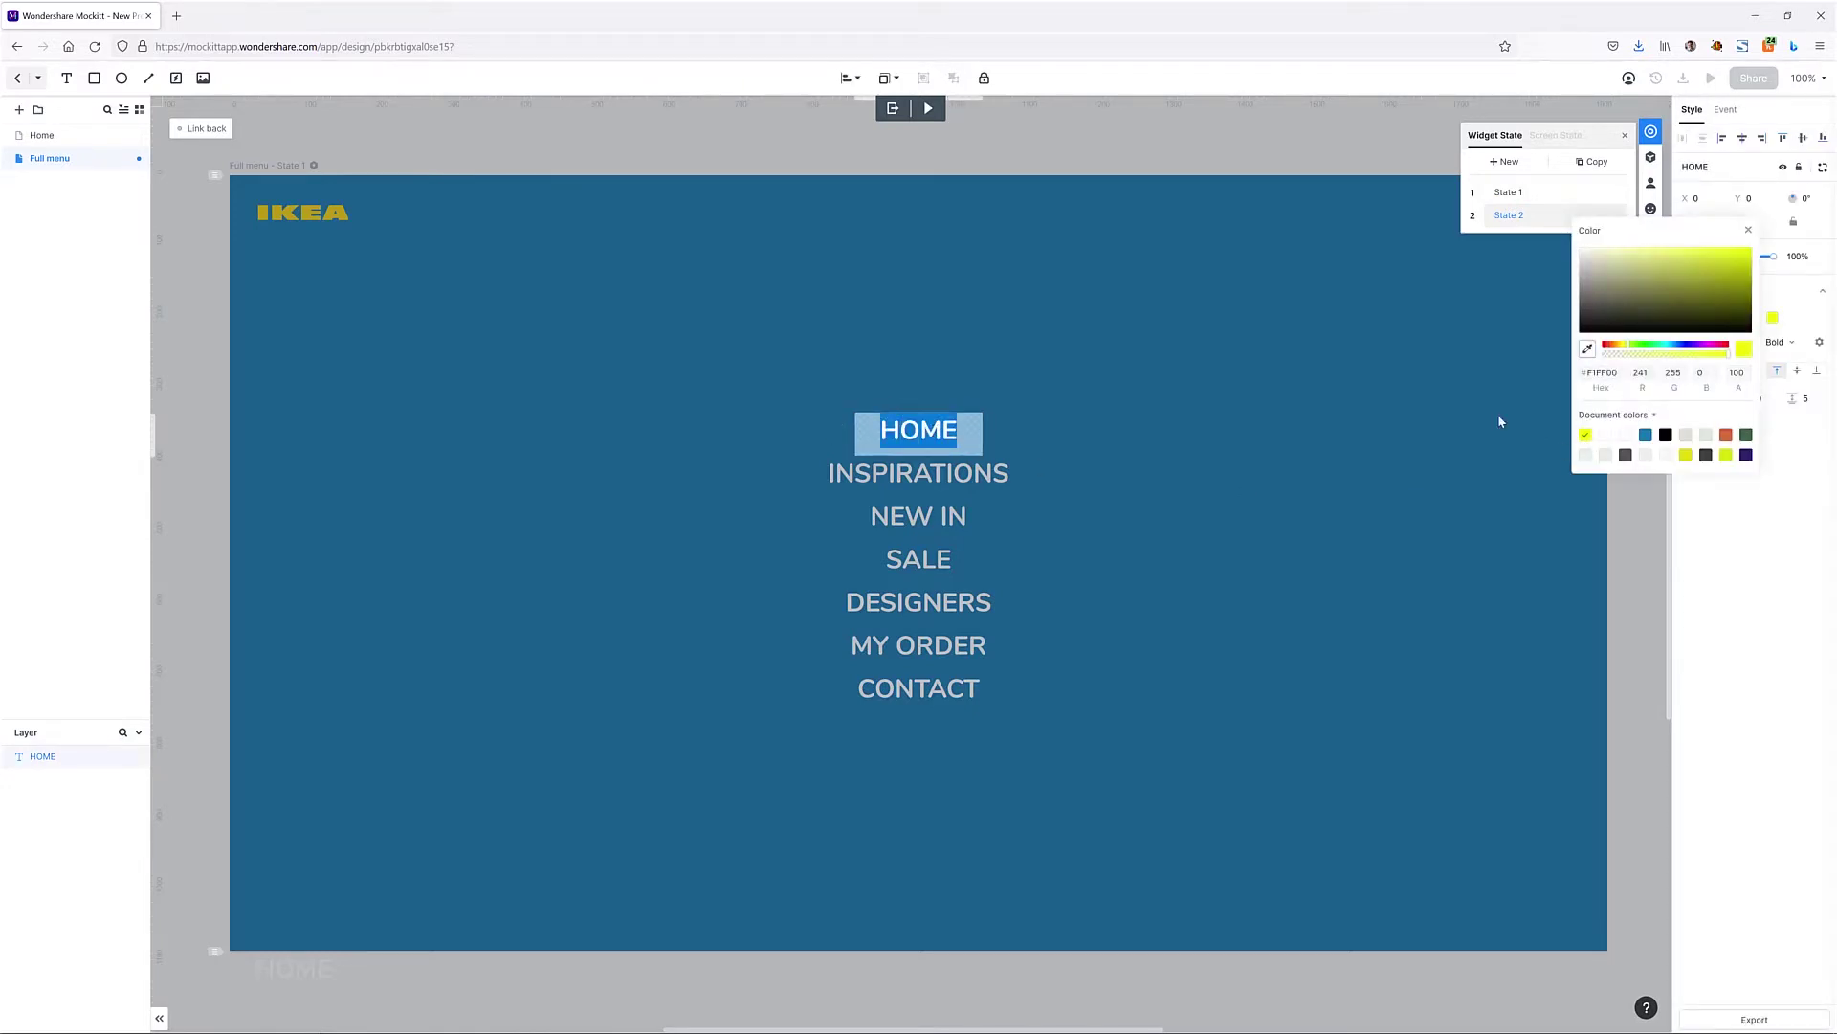
click(1324, 377)
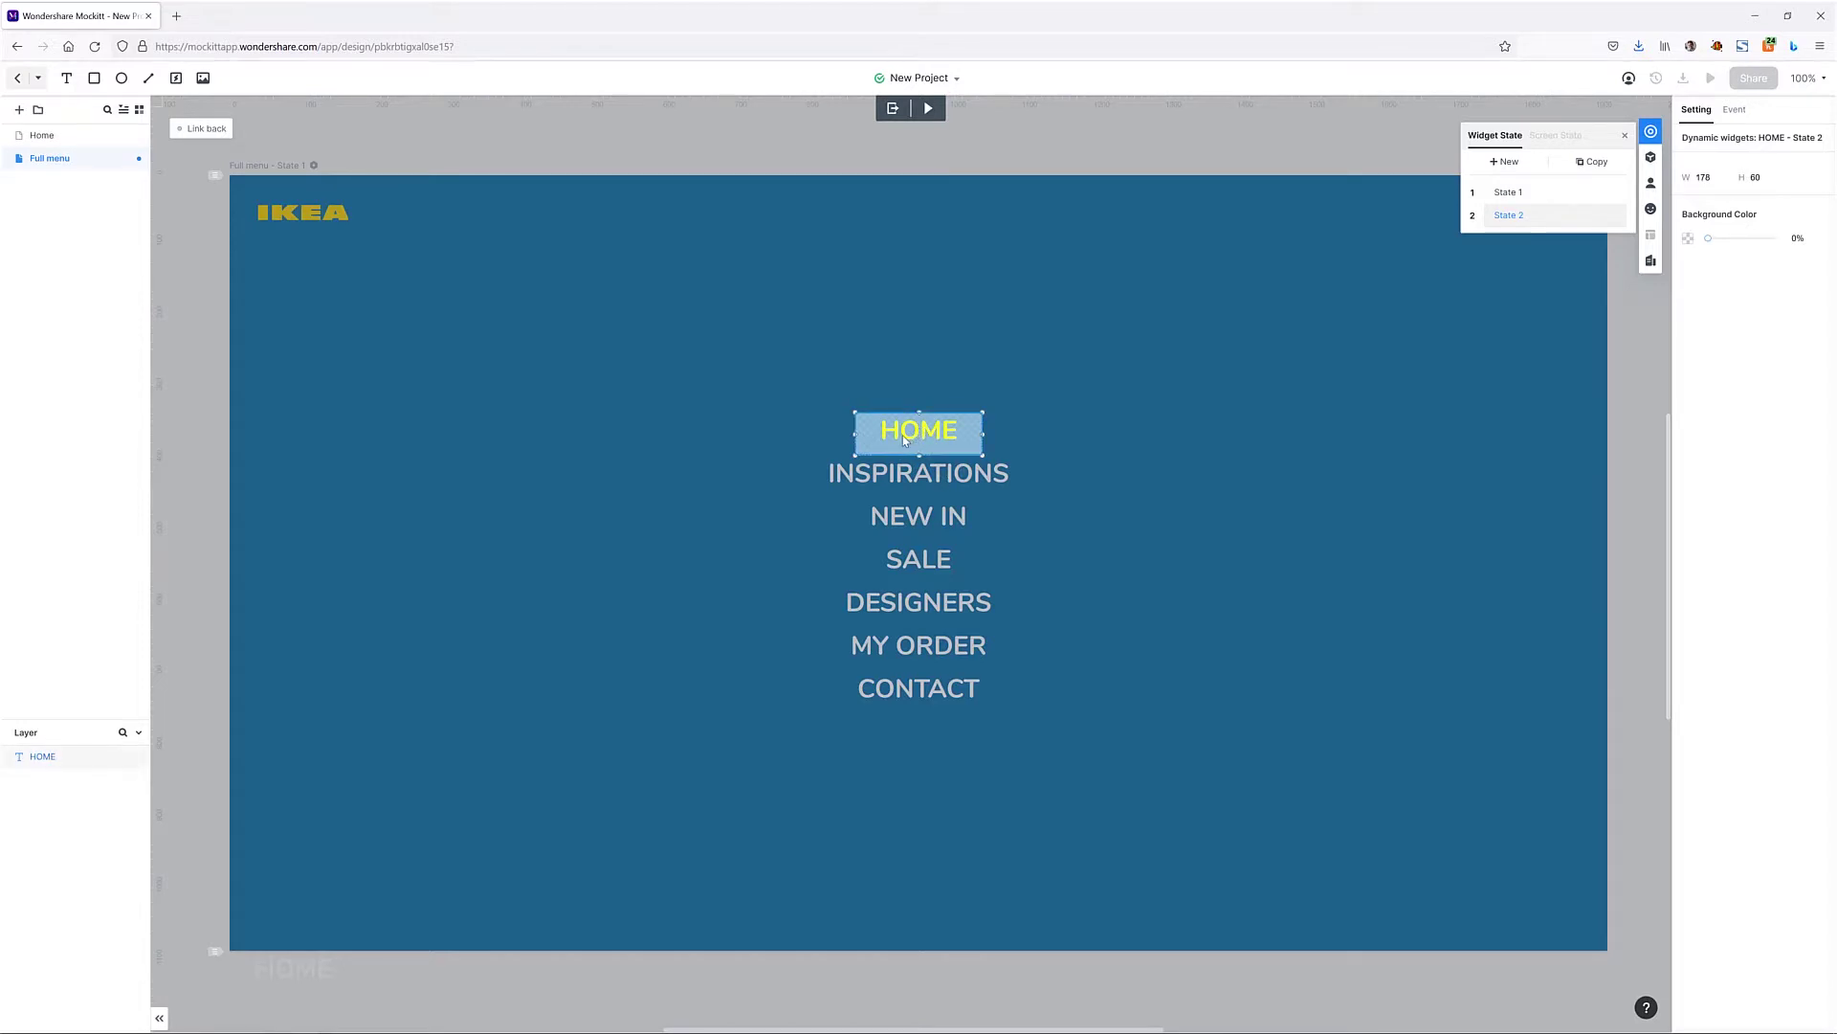
Step: Add a Mouse In event to the HOME item's State 1 that changes the widget state to Next state
click(1521, 198)
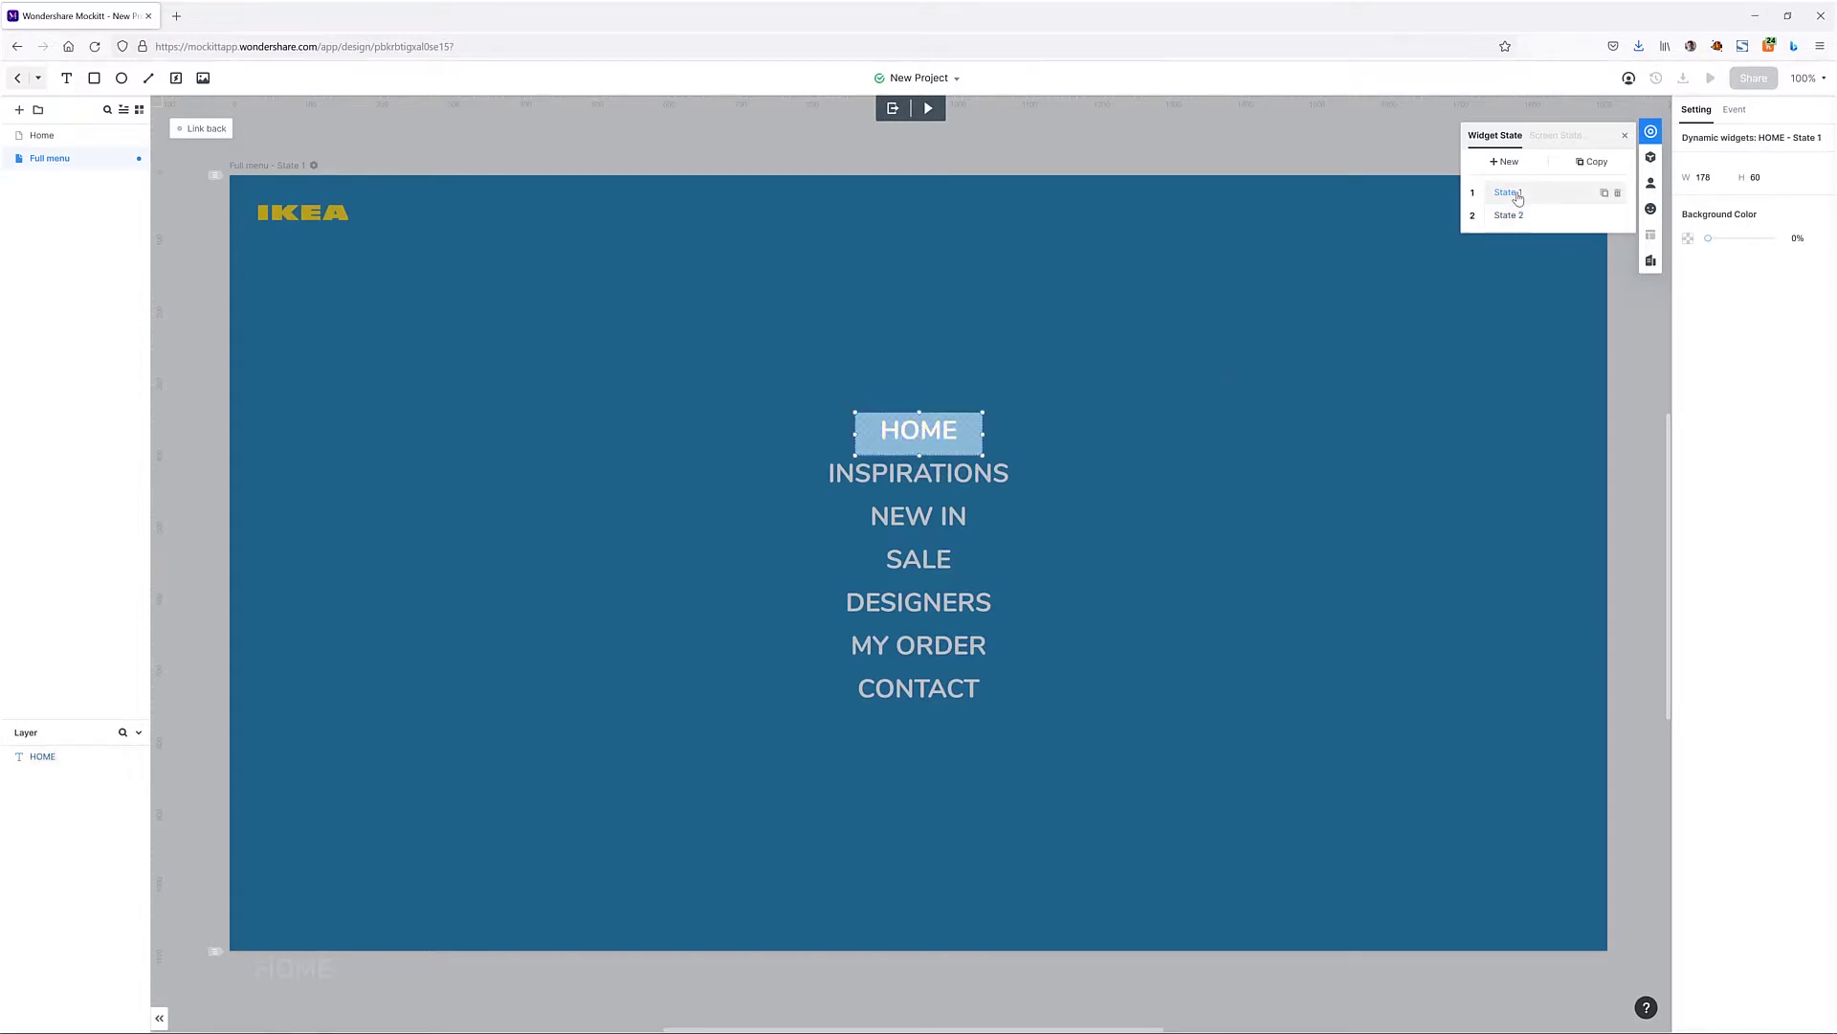
click(1736, 110)
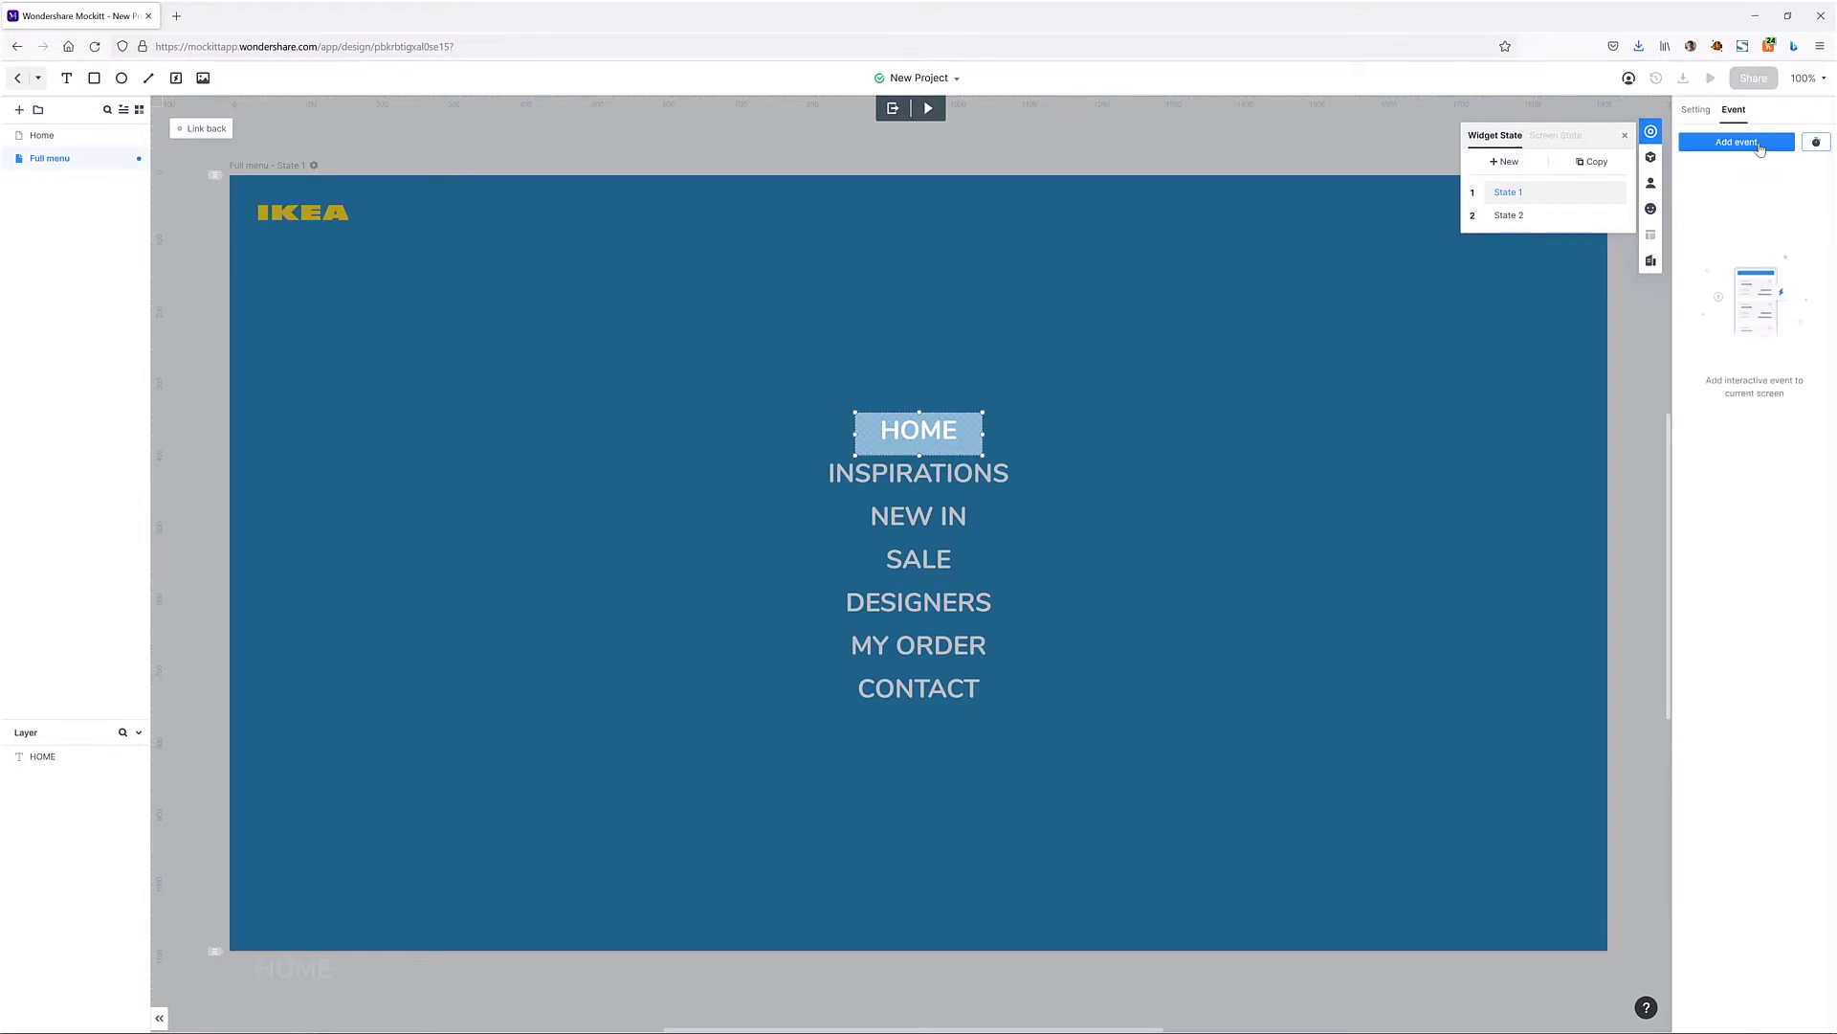
click(1759, 150)
click(1713, 203)
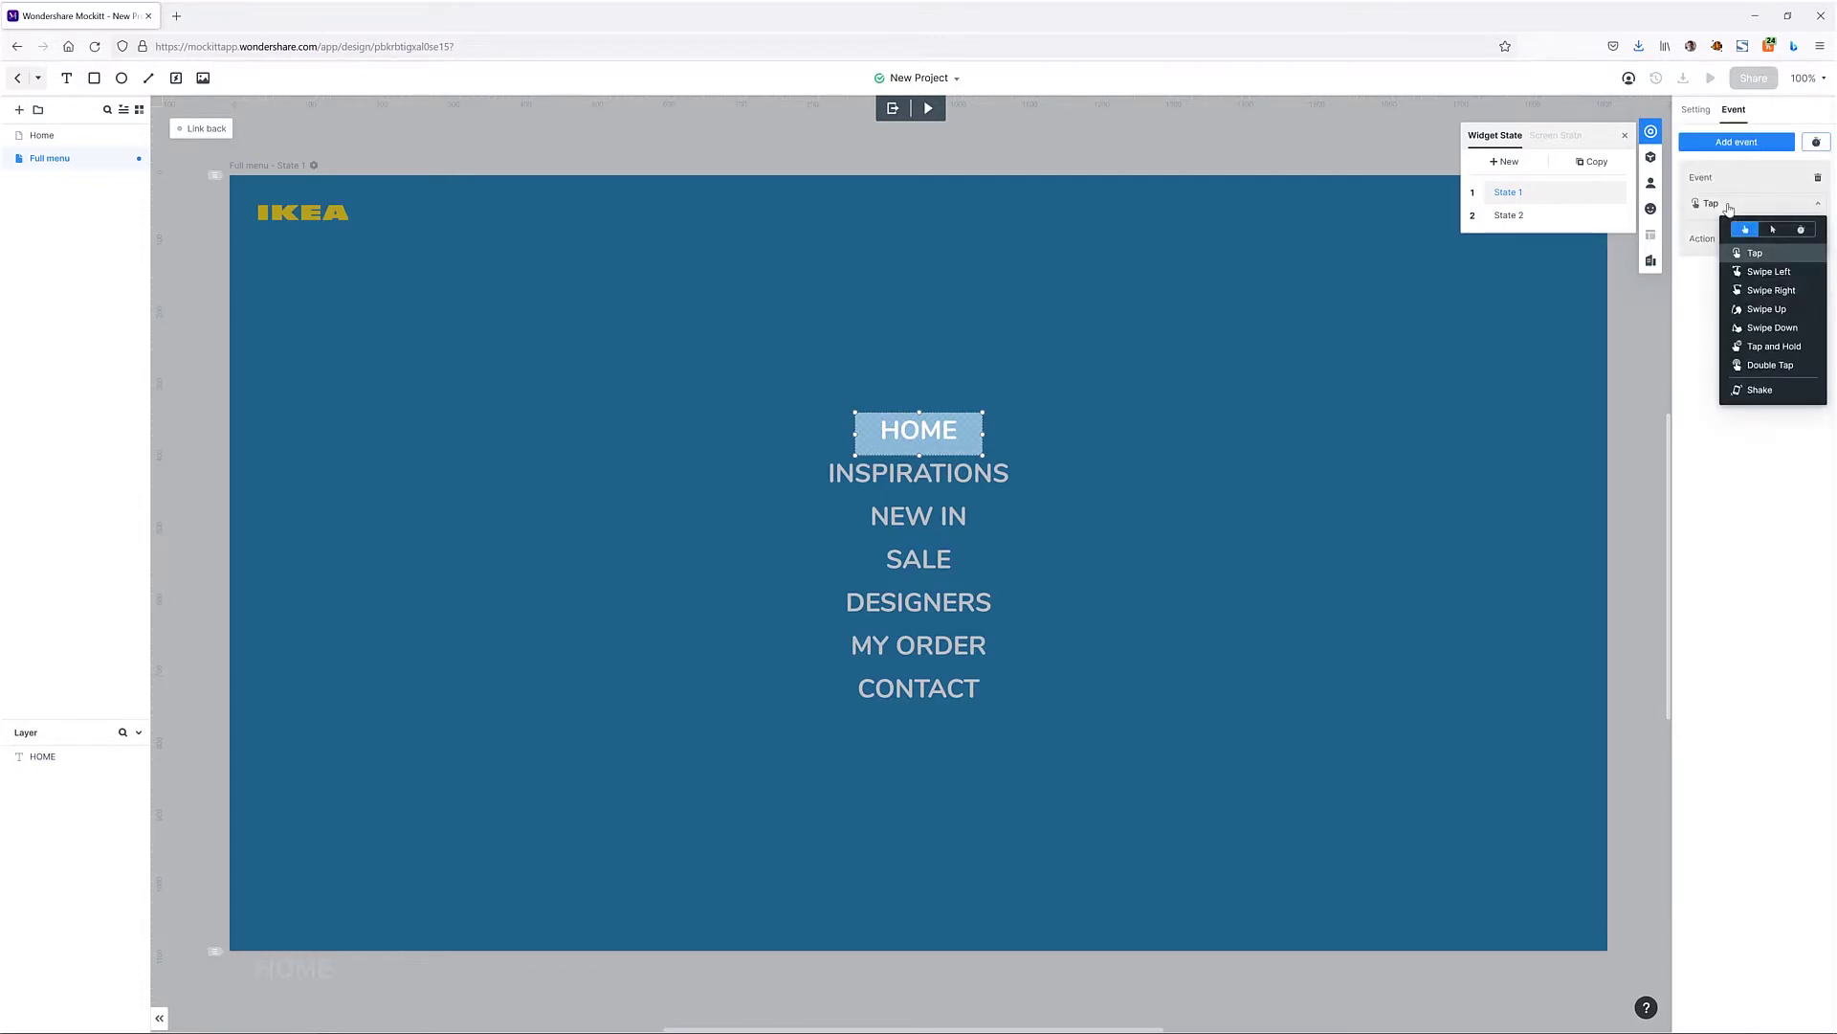
click(1772, 229)
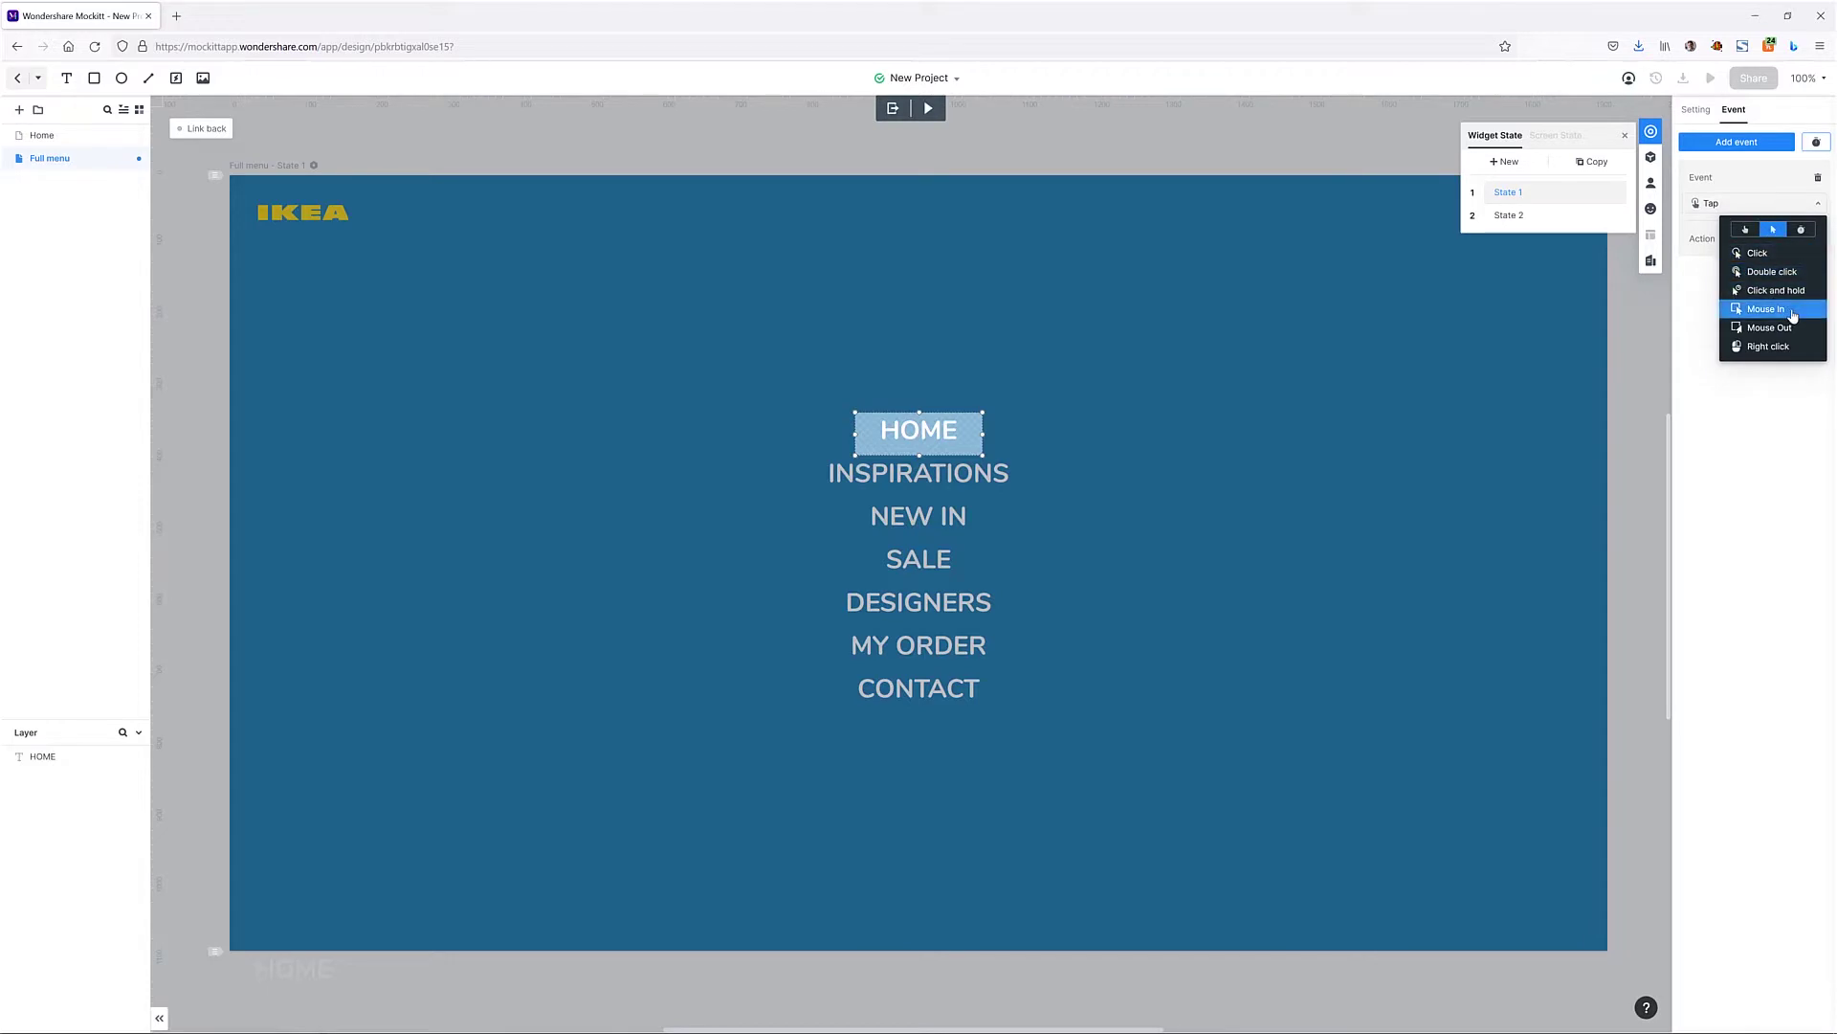
click(1786, 310)
click(1770, 240)
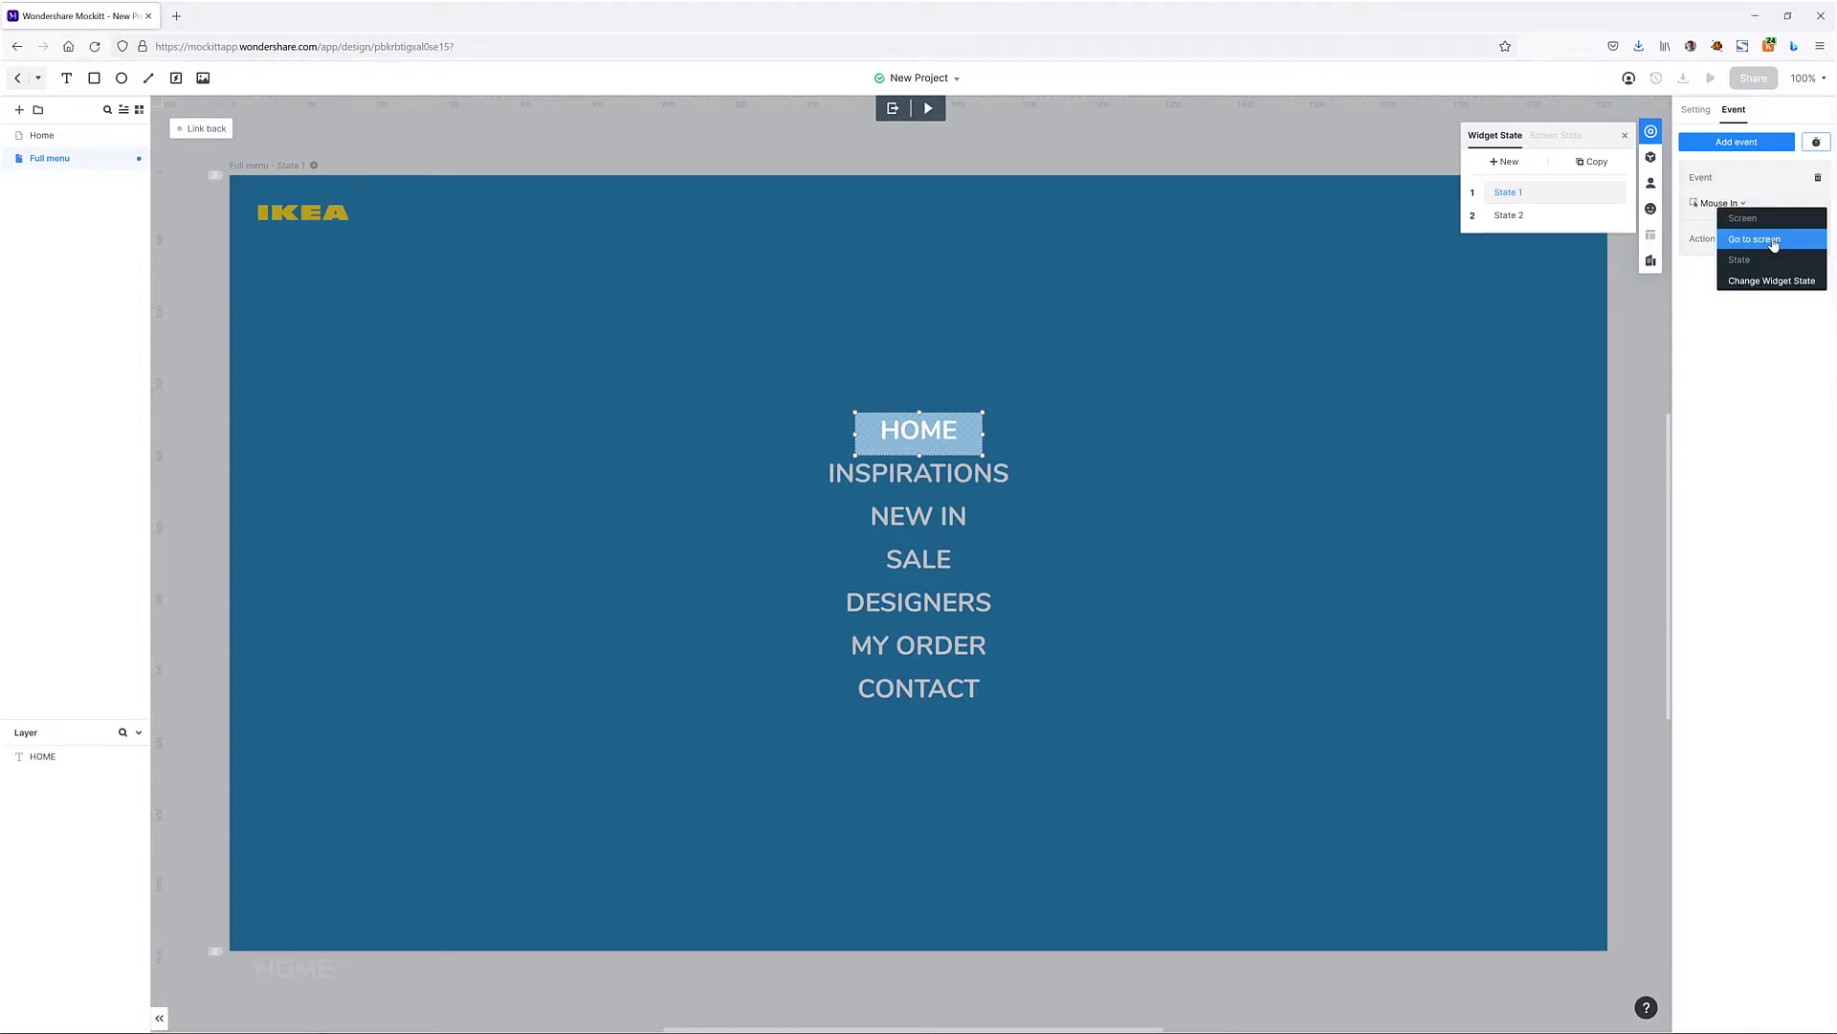
click(1773, 281)
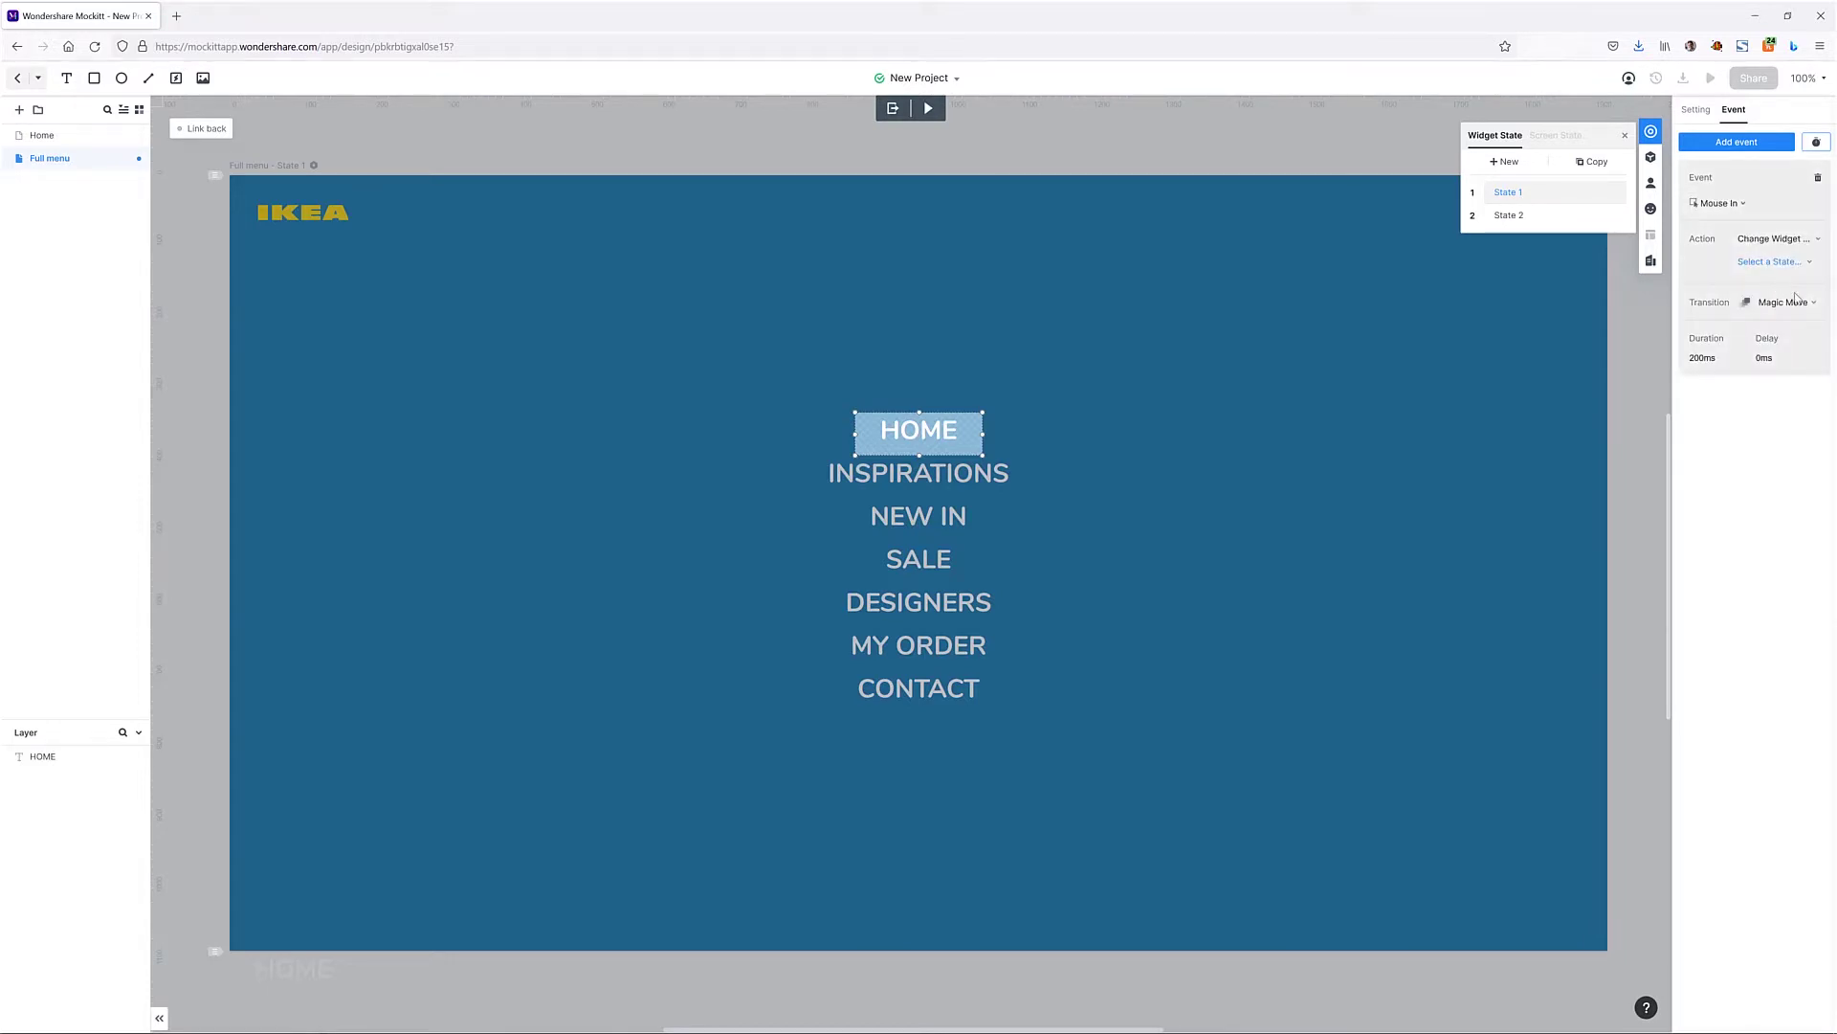
click(1801, 262)
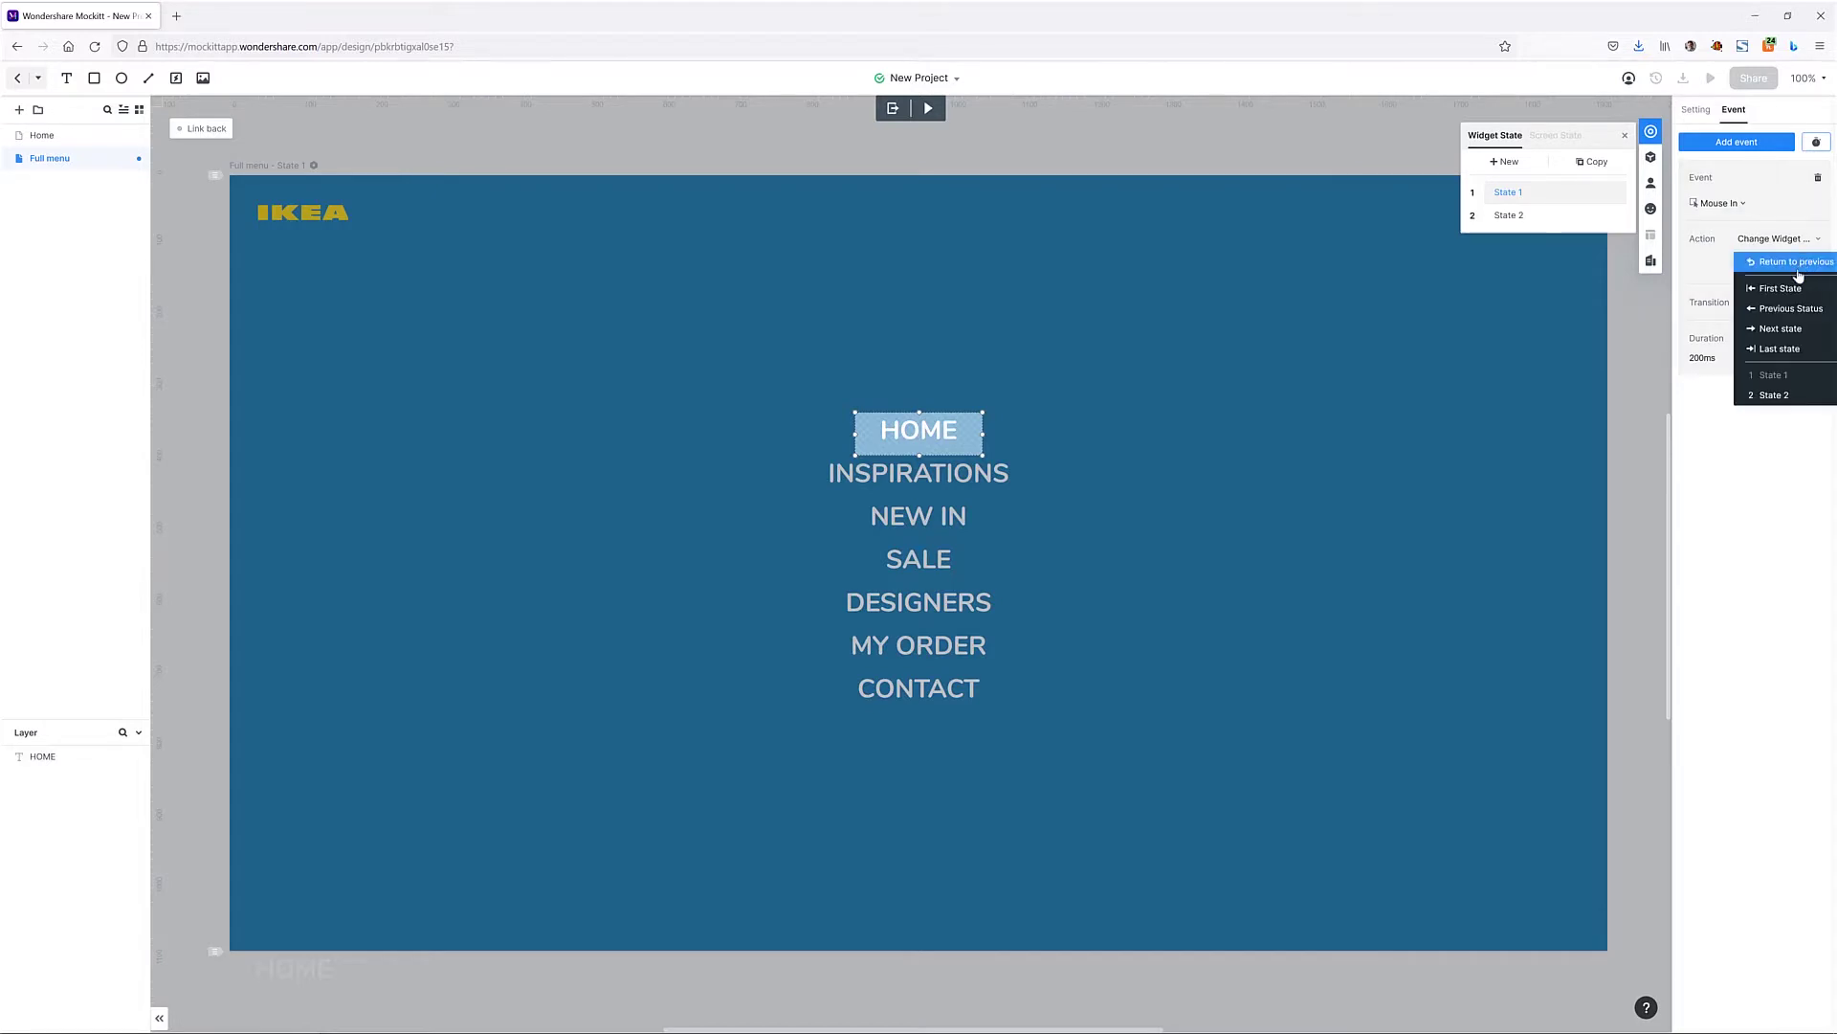
click(1780, 328)
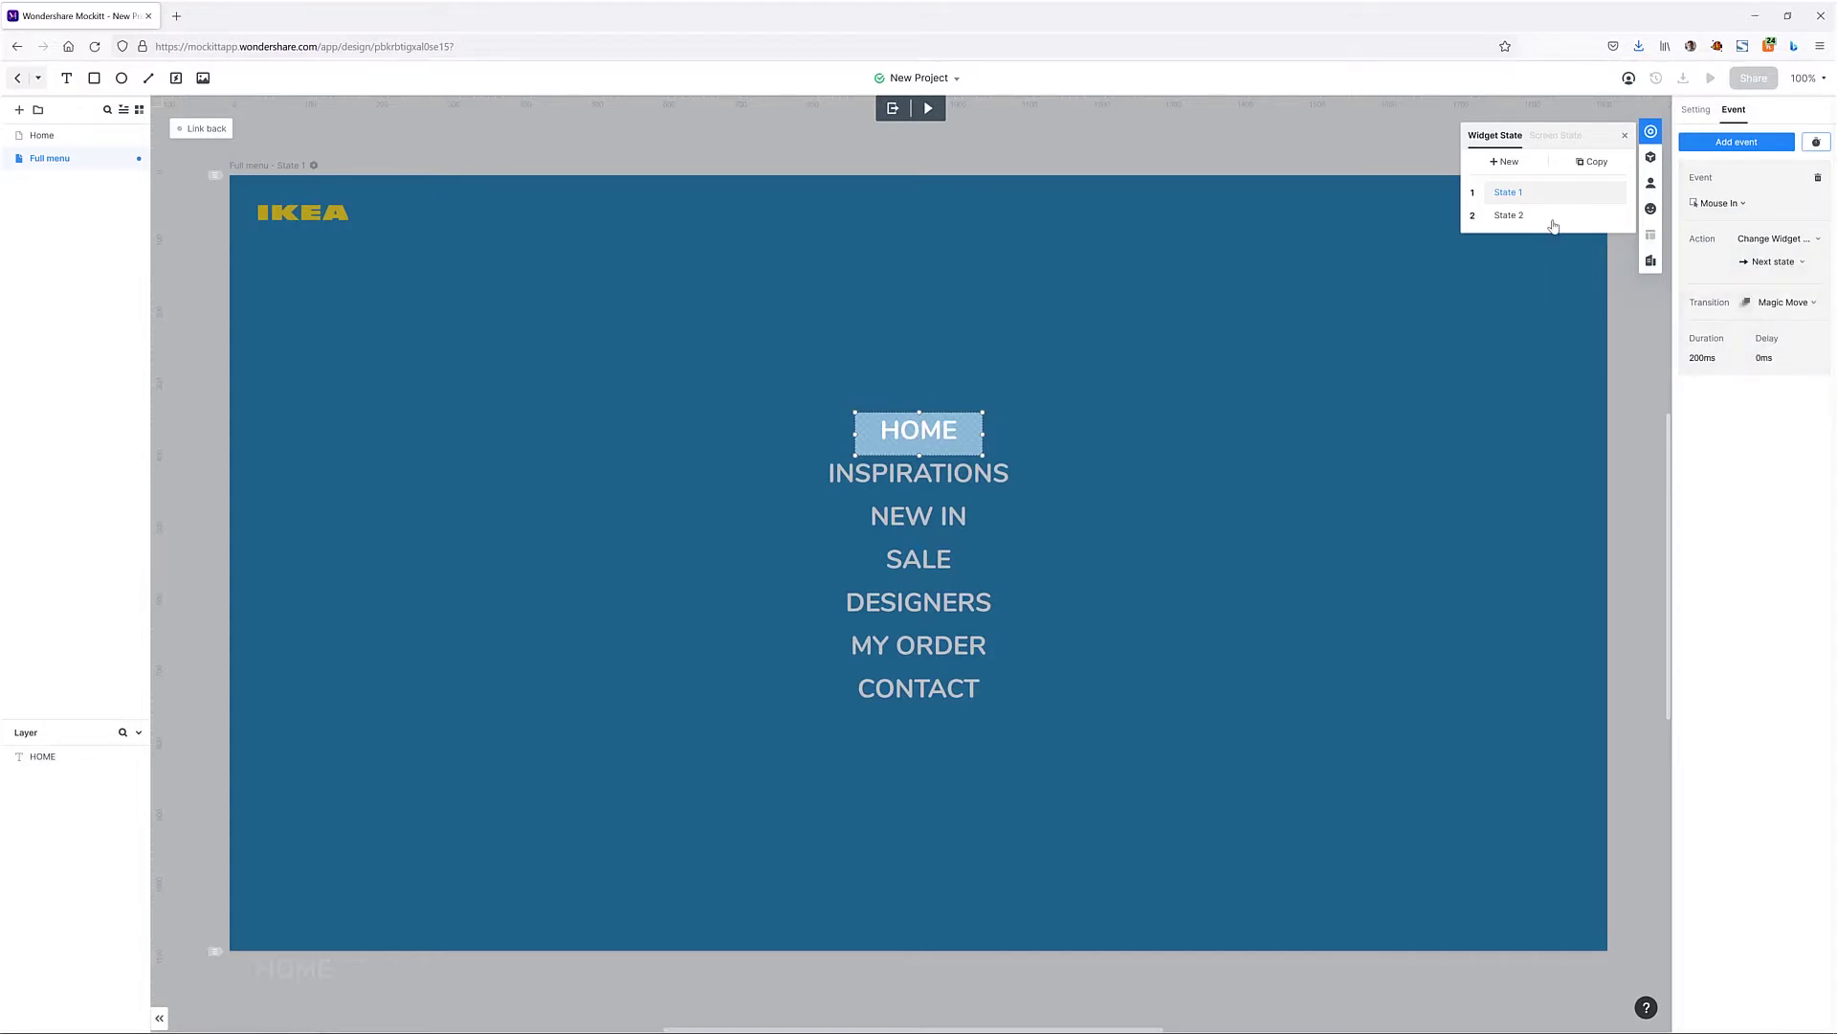
Step: Add a Mouse Out event to the HOME item's State 2 that changes the widget state to Previous Status
click(1500, 217)
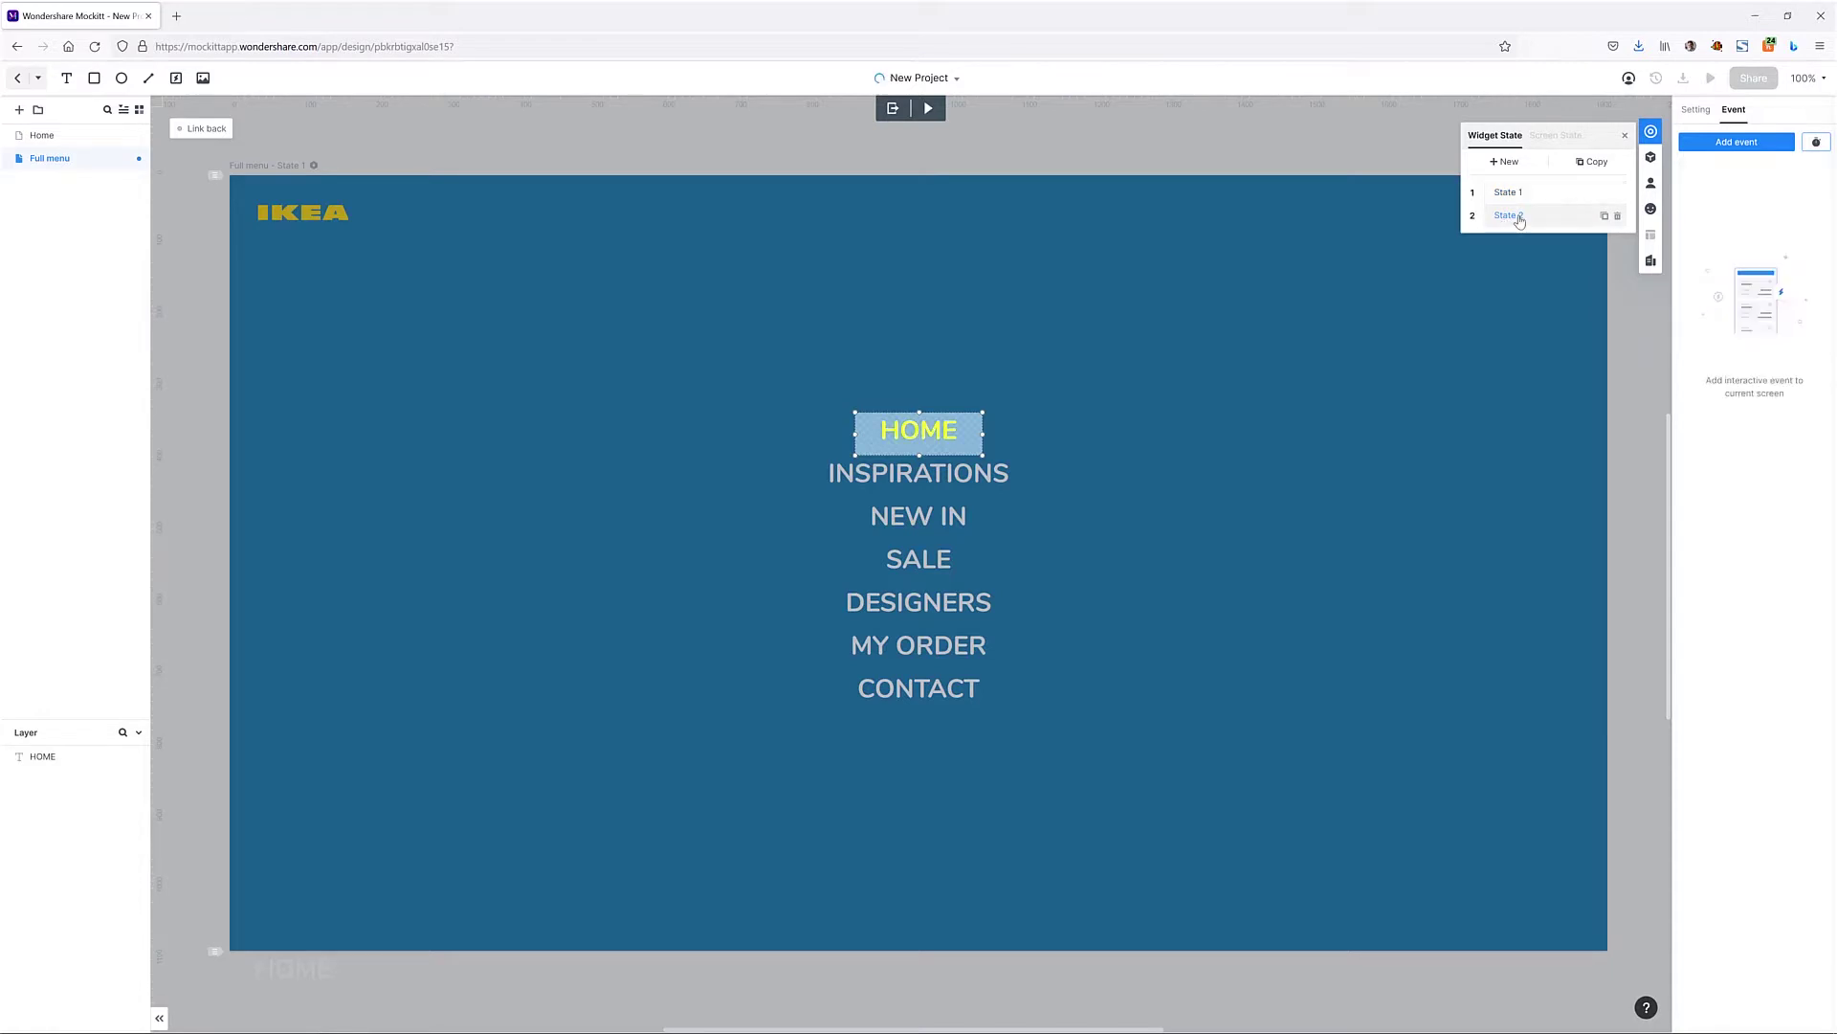
click(1748, 144)
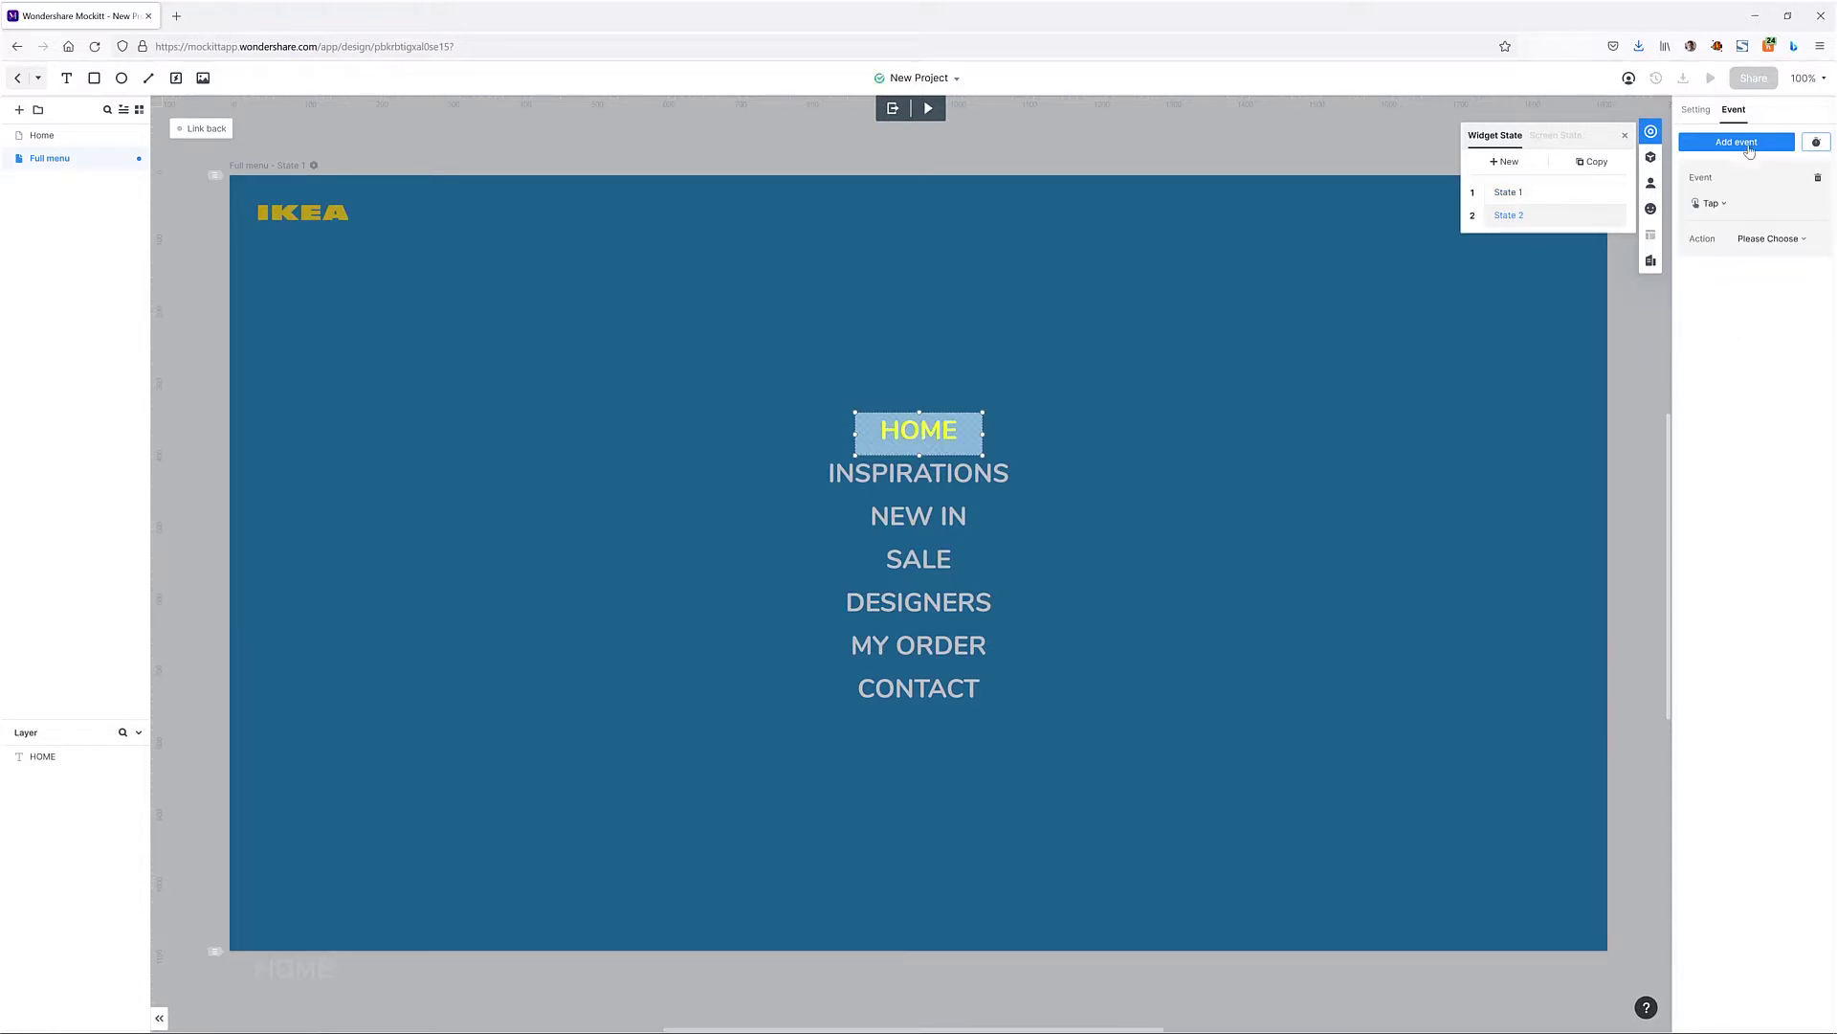
click(1747, 204)
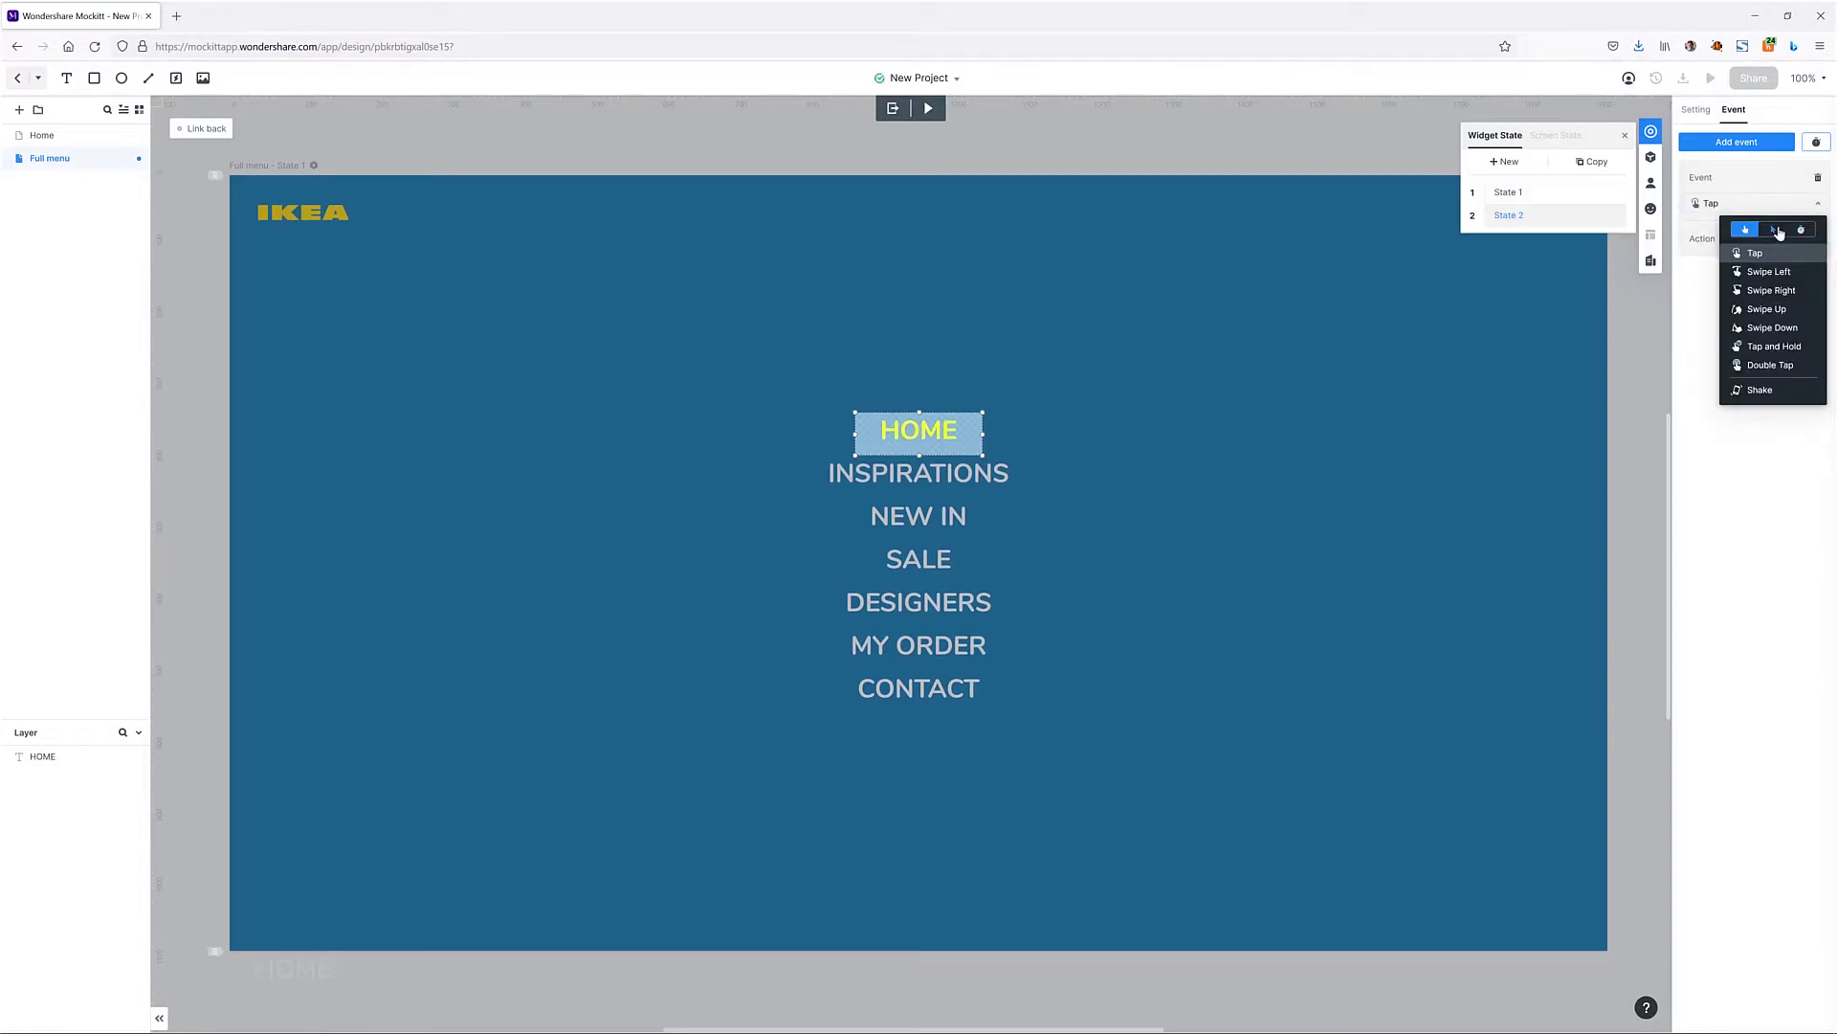
click(1776, 230)
click(1789, 328)
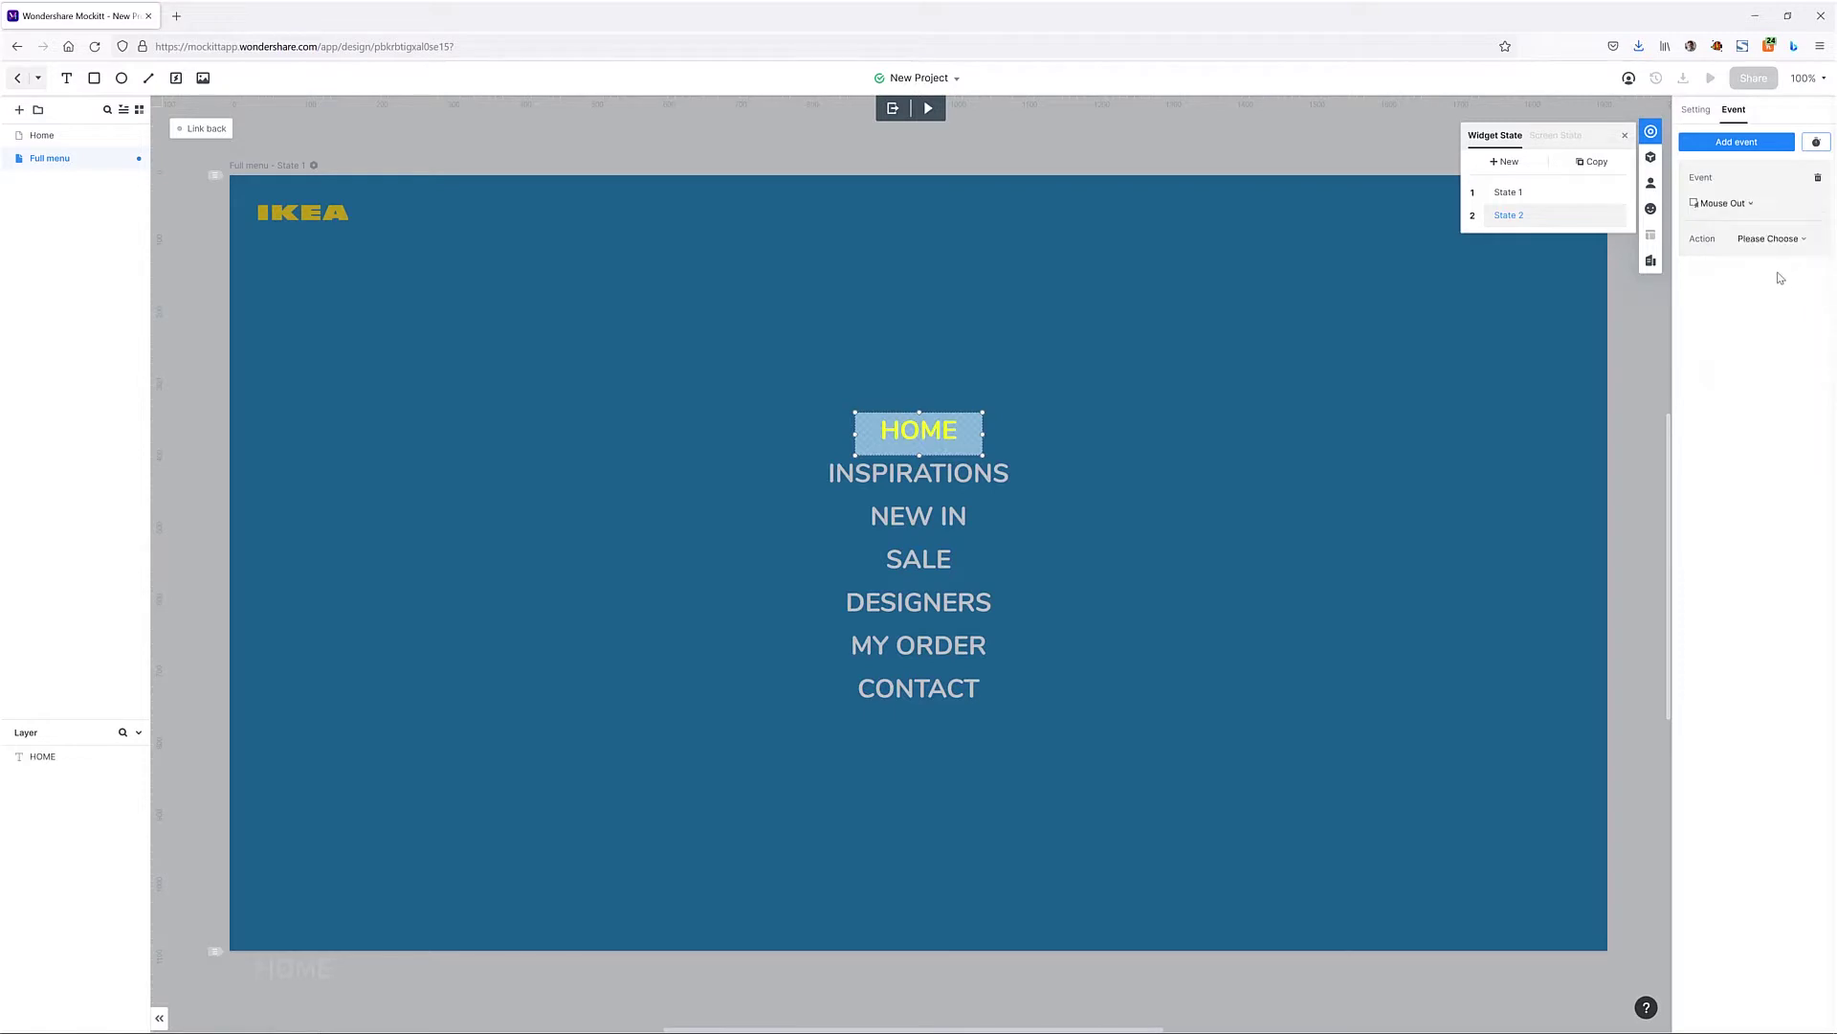
click(1785, 240)
click(1794, 283)
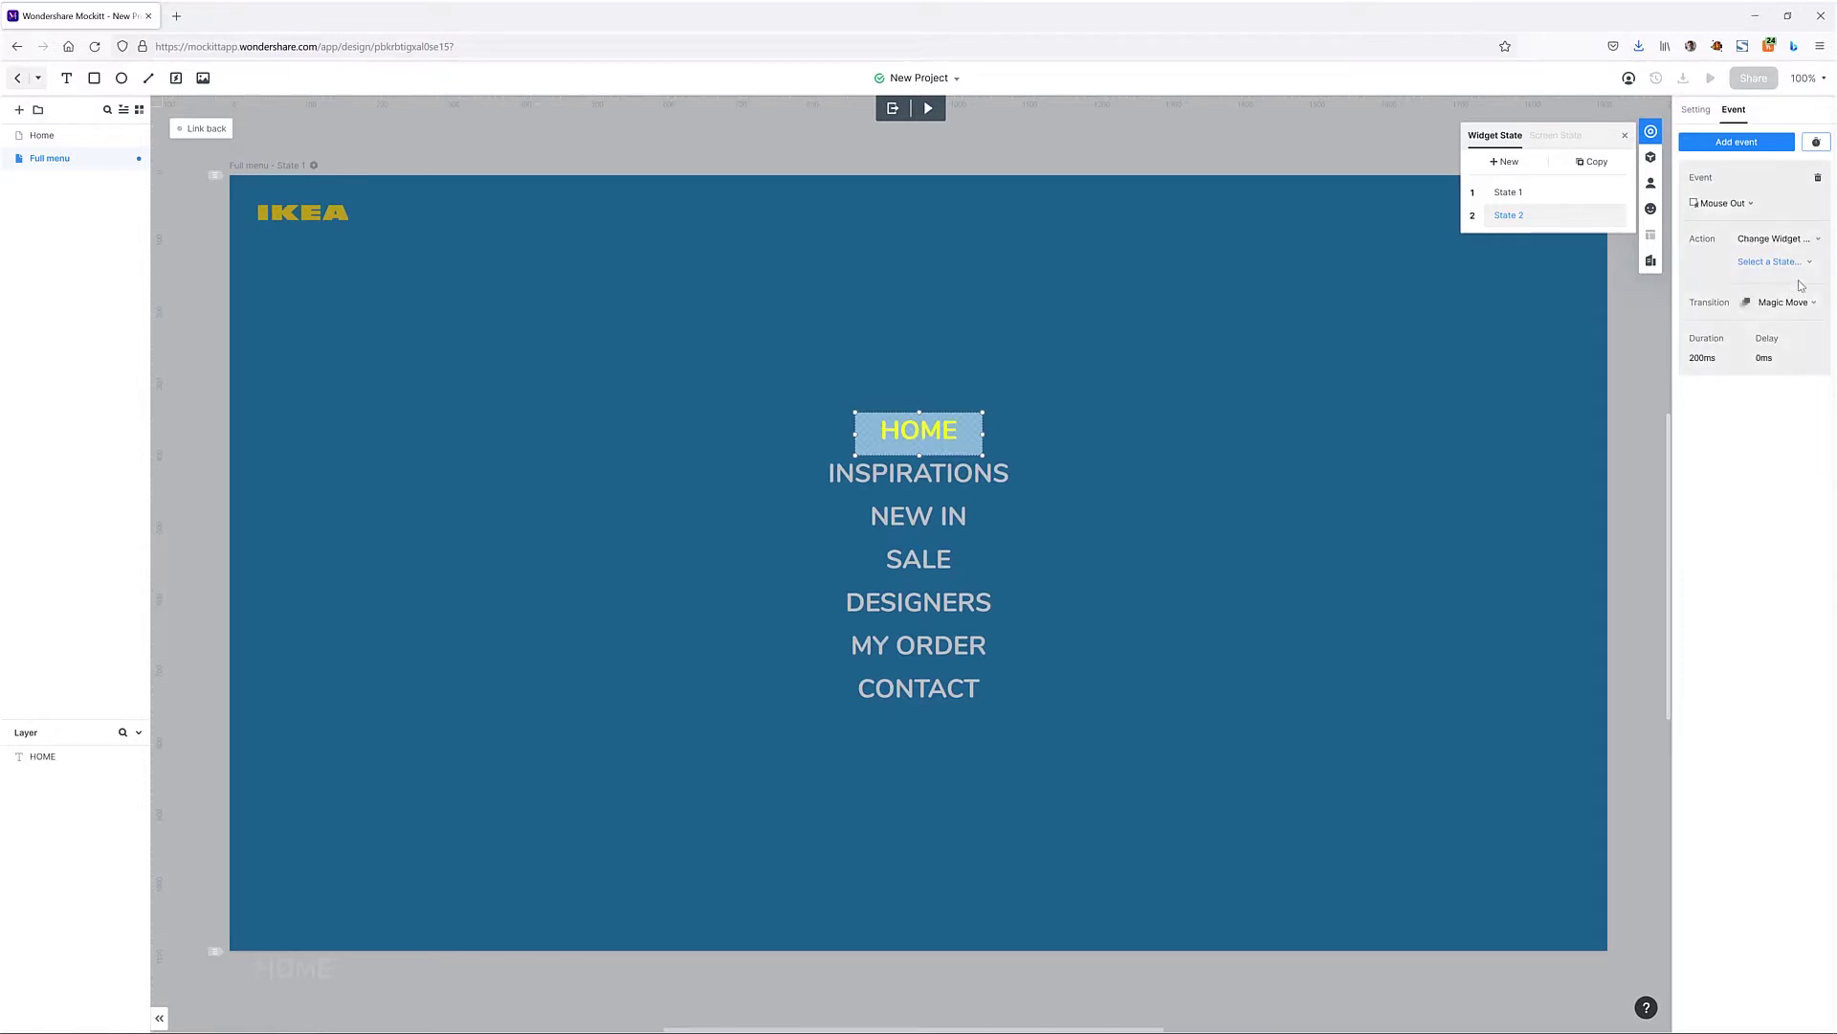
click(1806, 263)
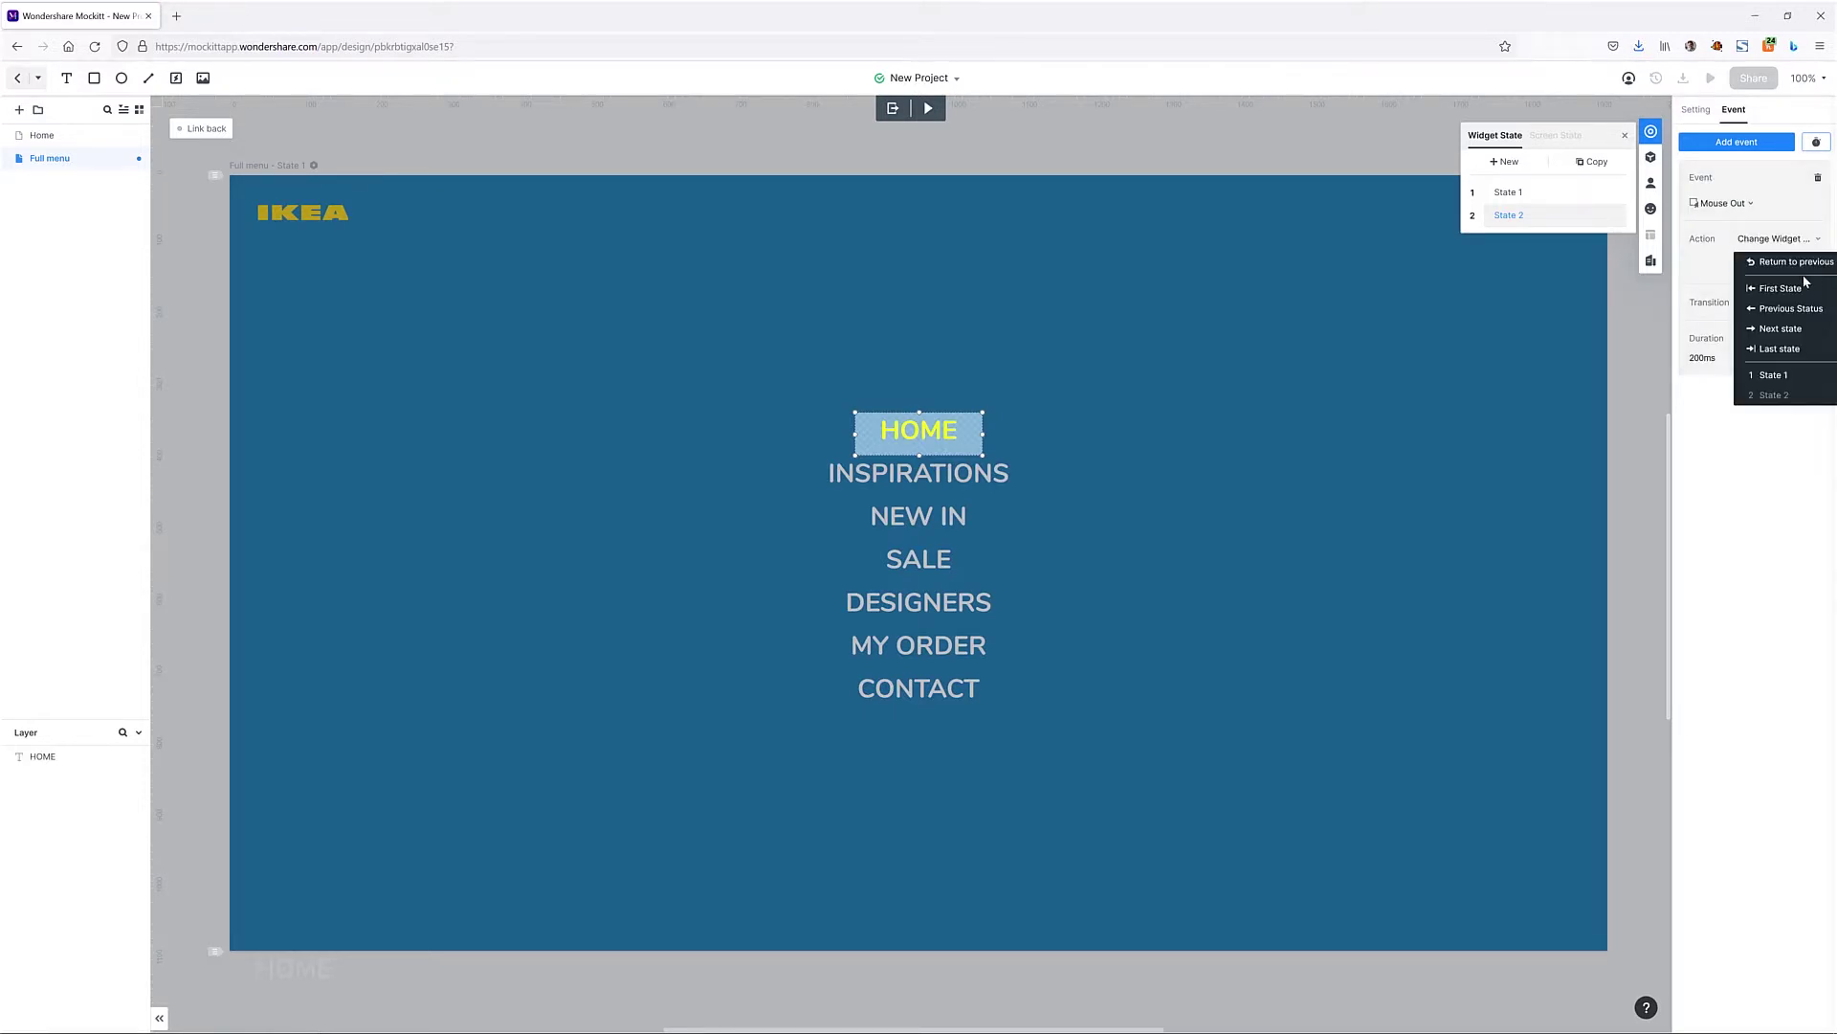
click(1790, 308)
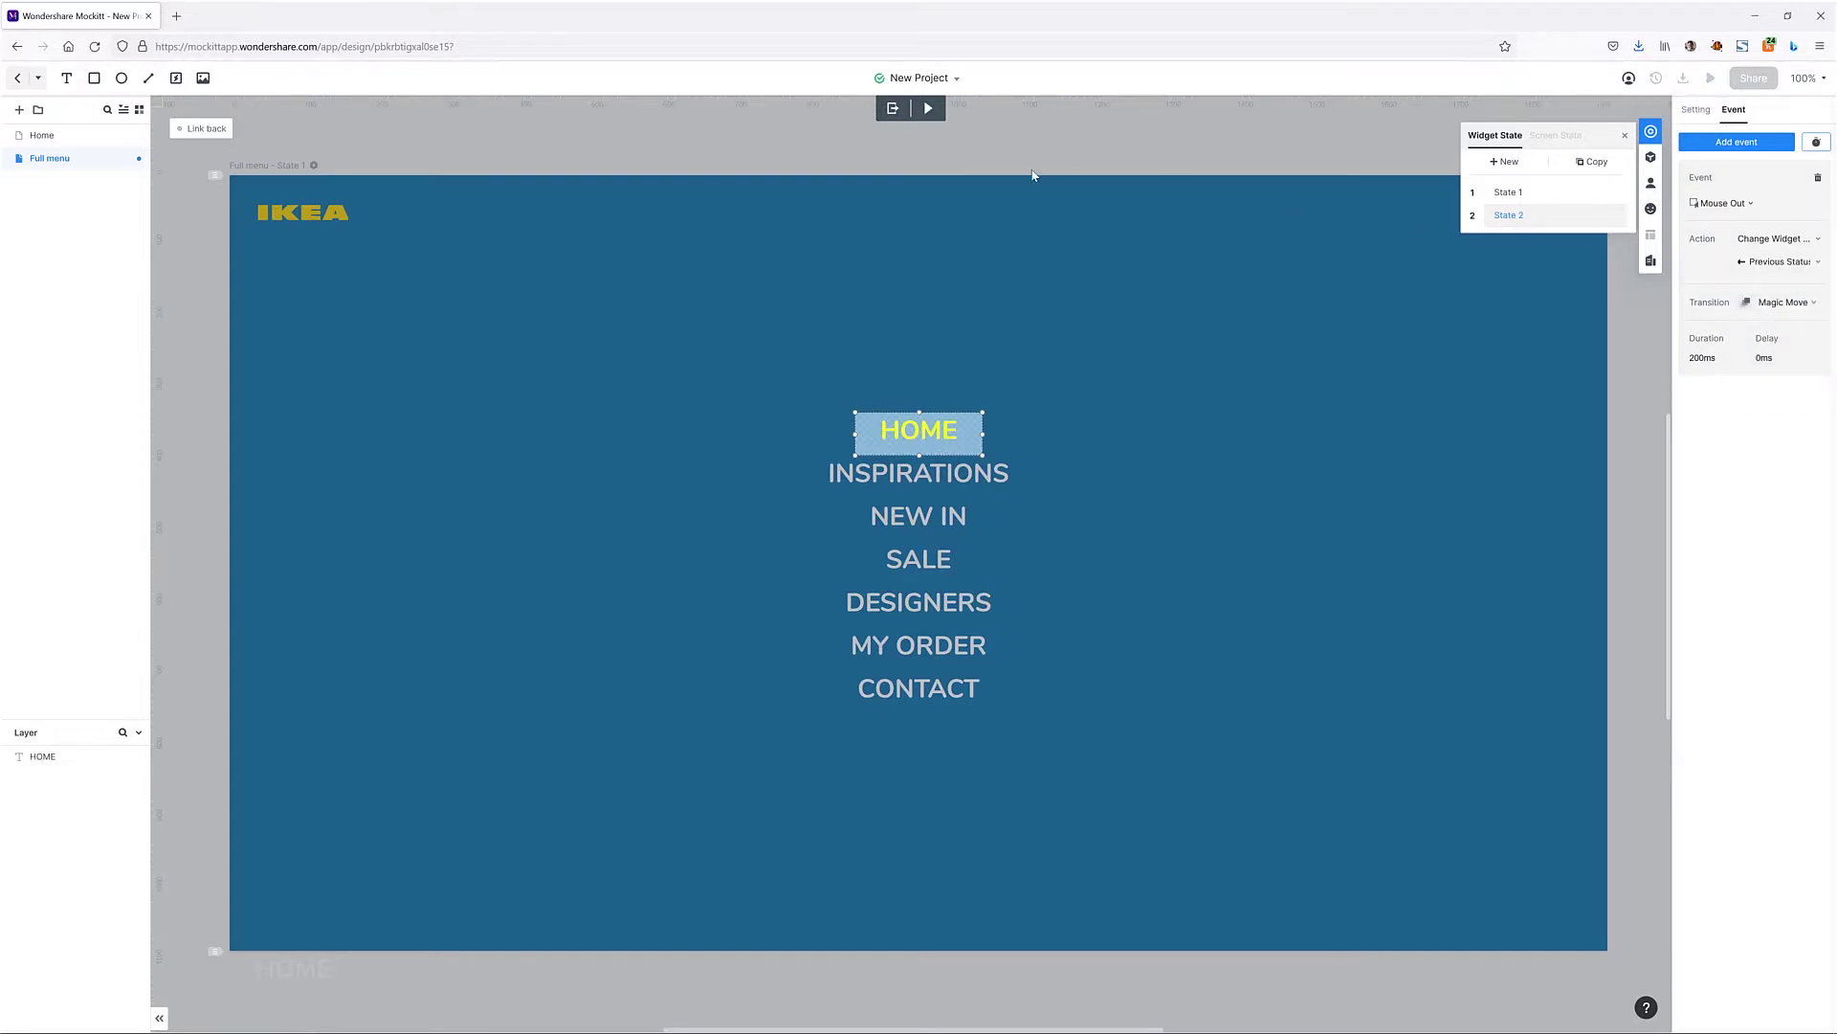
Step: Preview the HOME widget on its own, close the preview and exit widget state editing
click(941, 109)
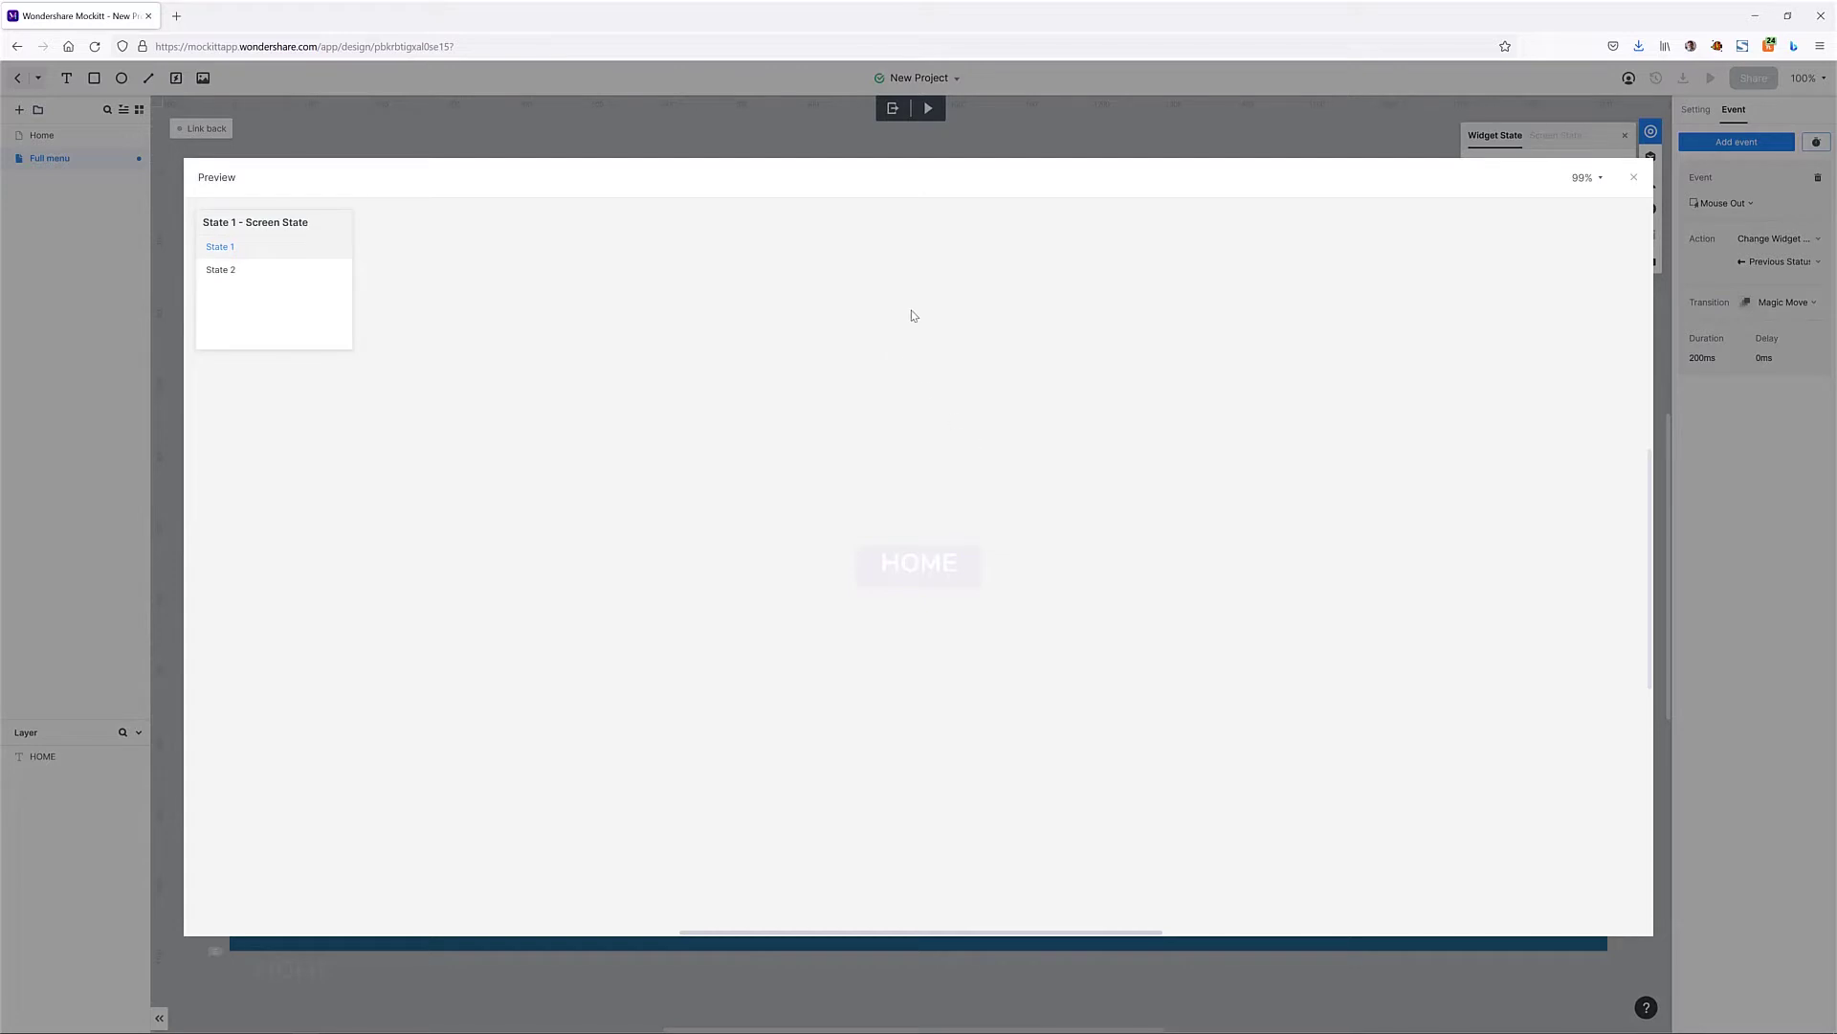
click(1634, 178)
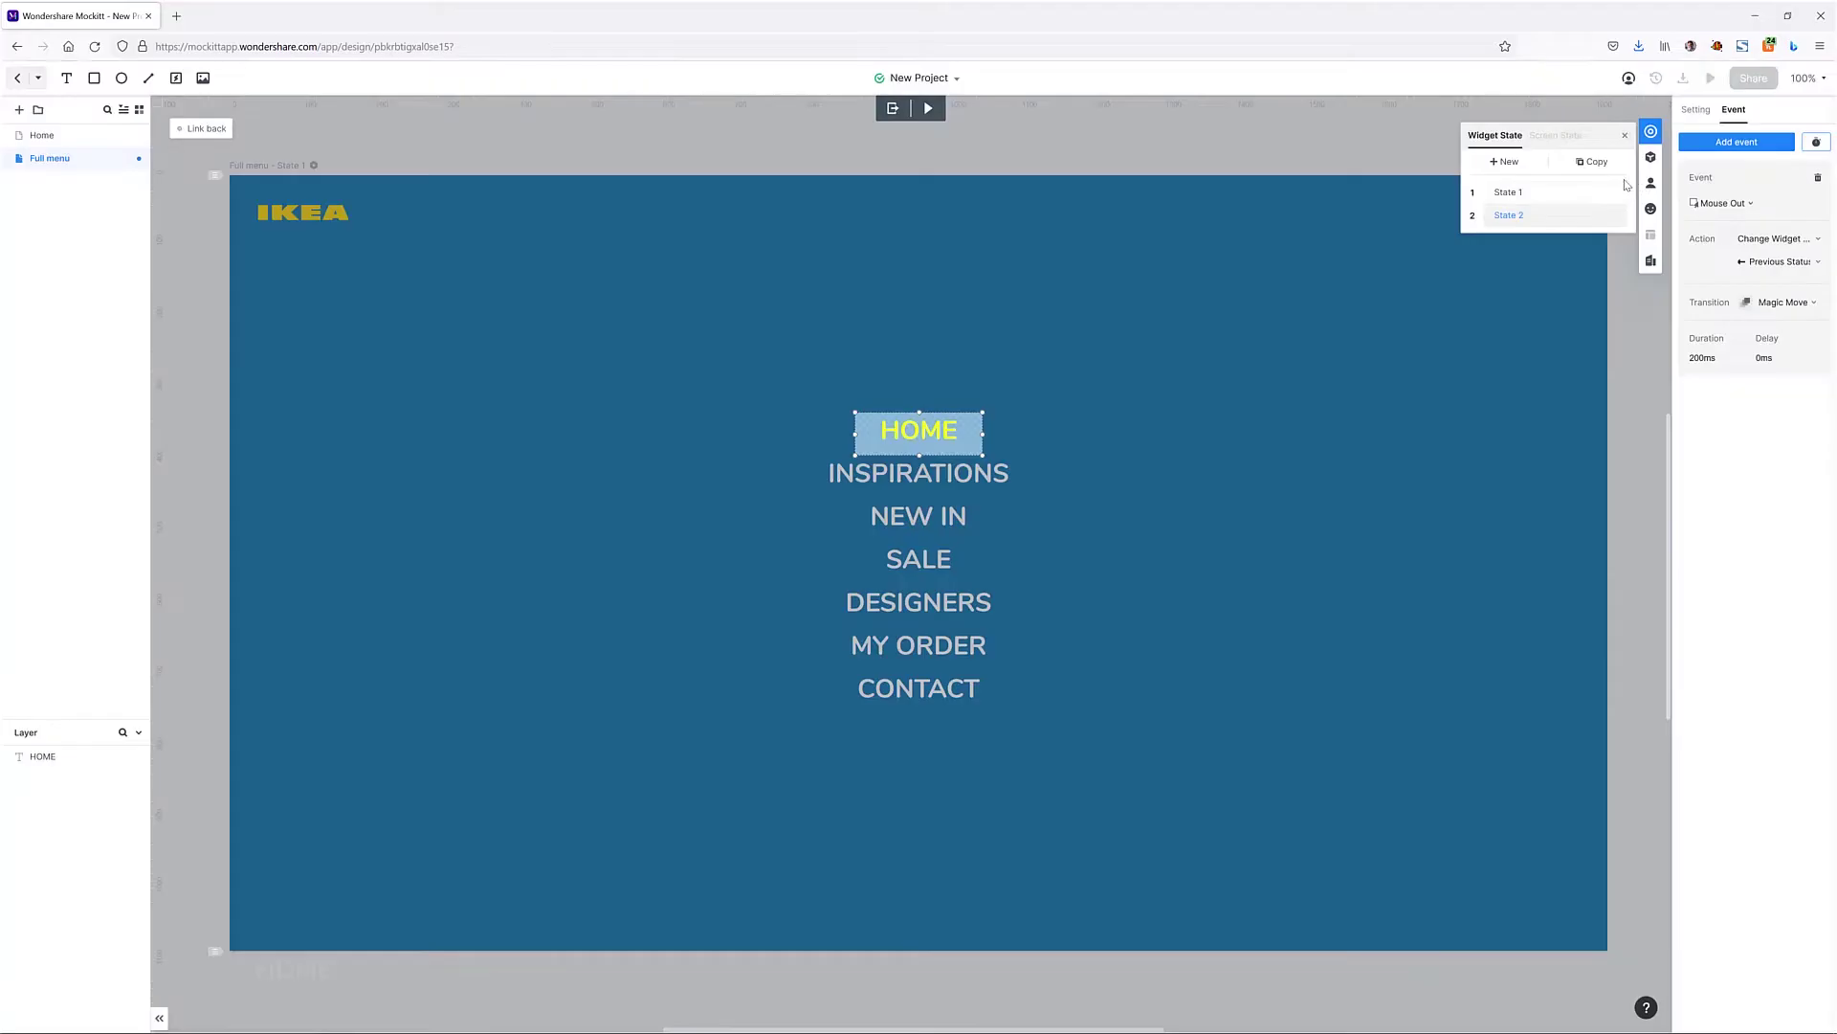
click(893, 108)
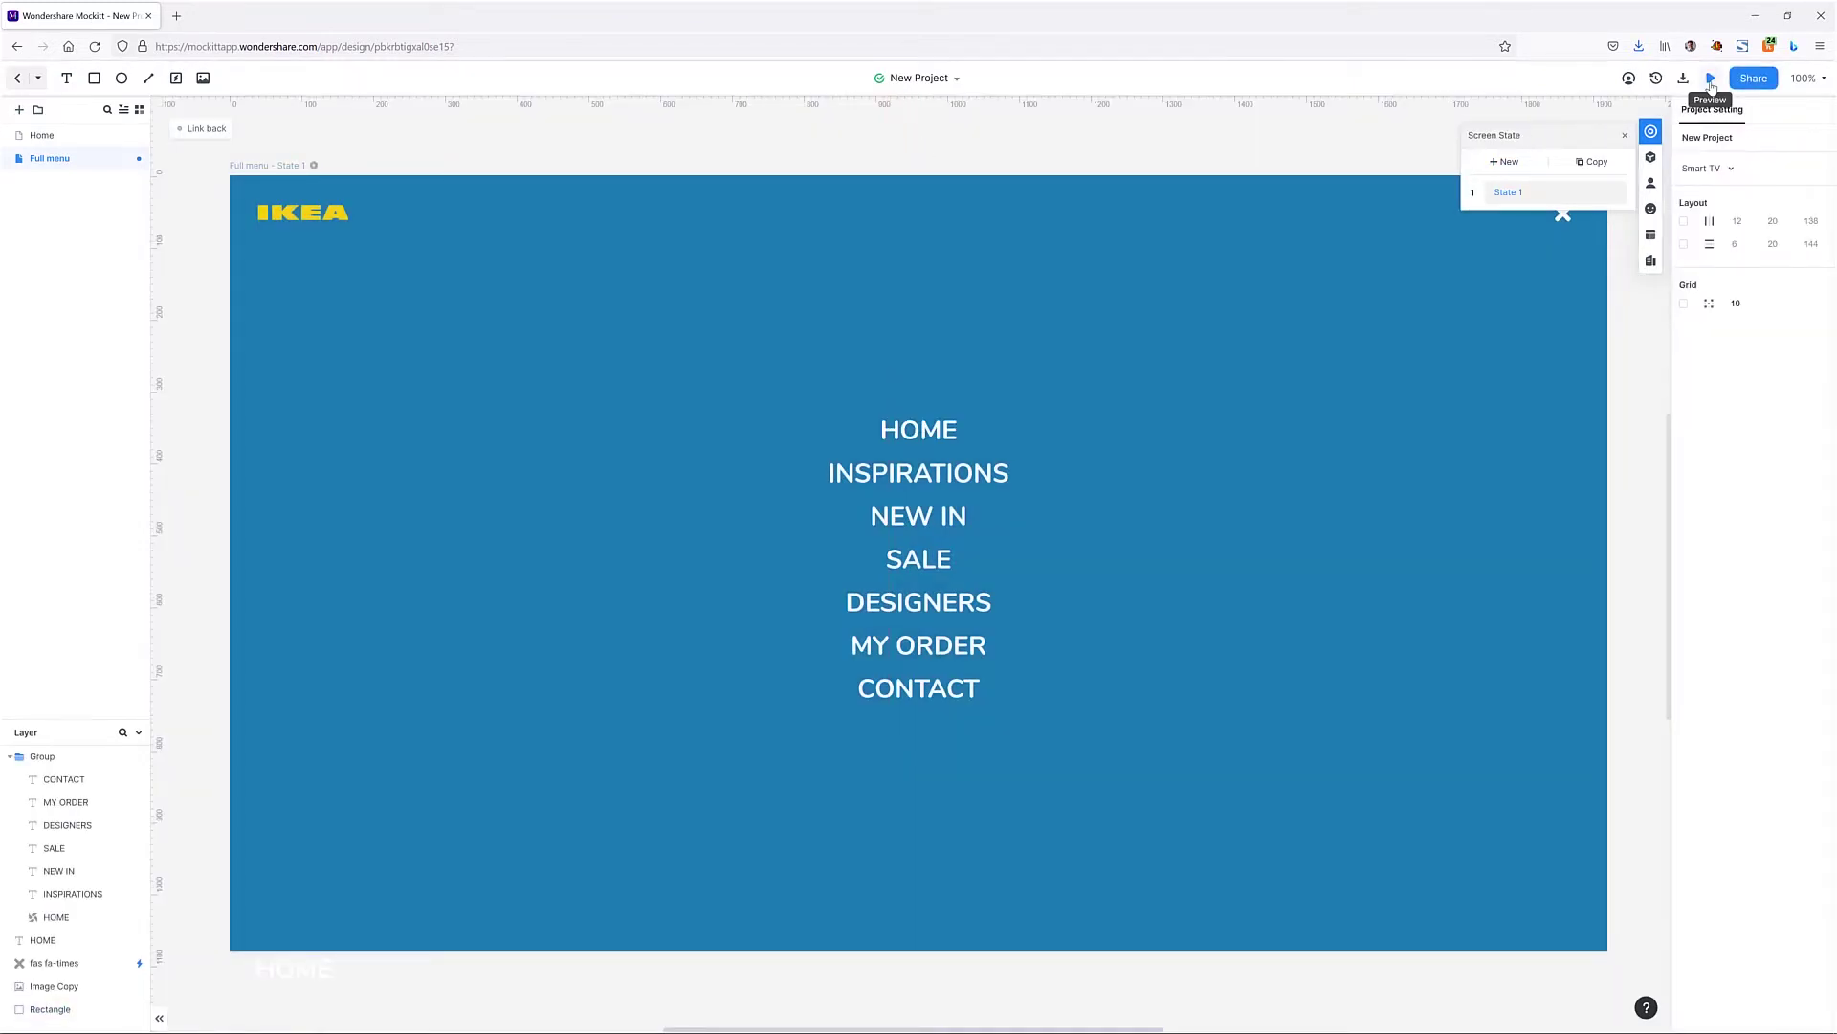
Step: Preview the project, testing the close icon, the hamburger menu icon and the HOME hover effect, and return to editing
click(1711, 78)
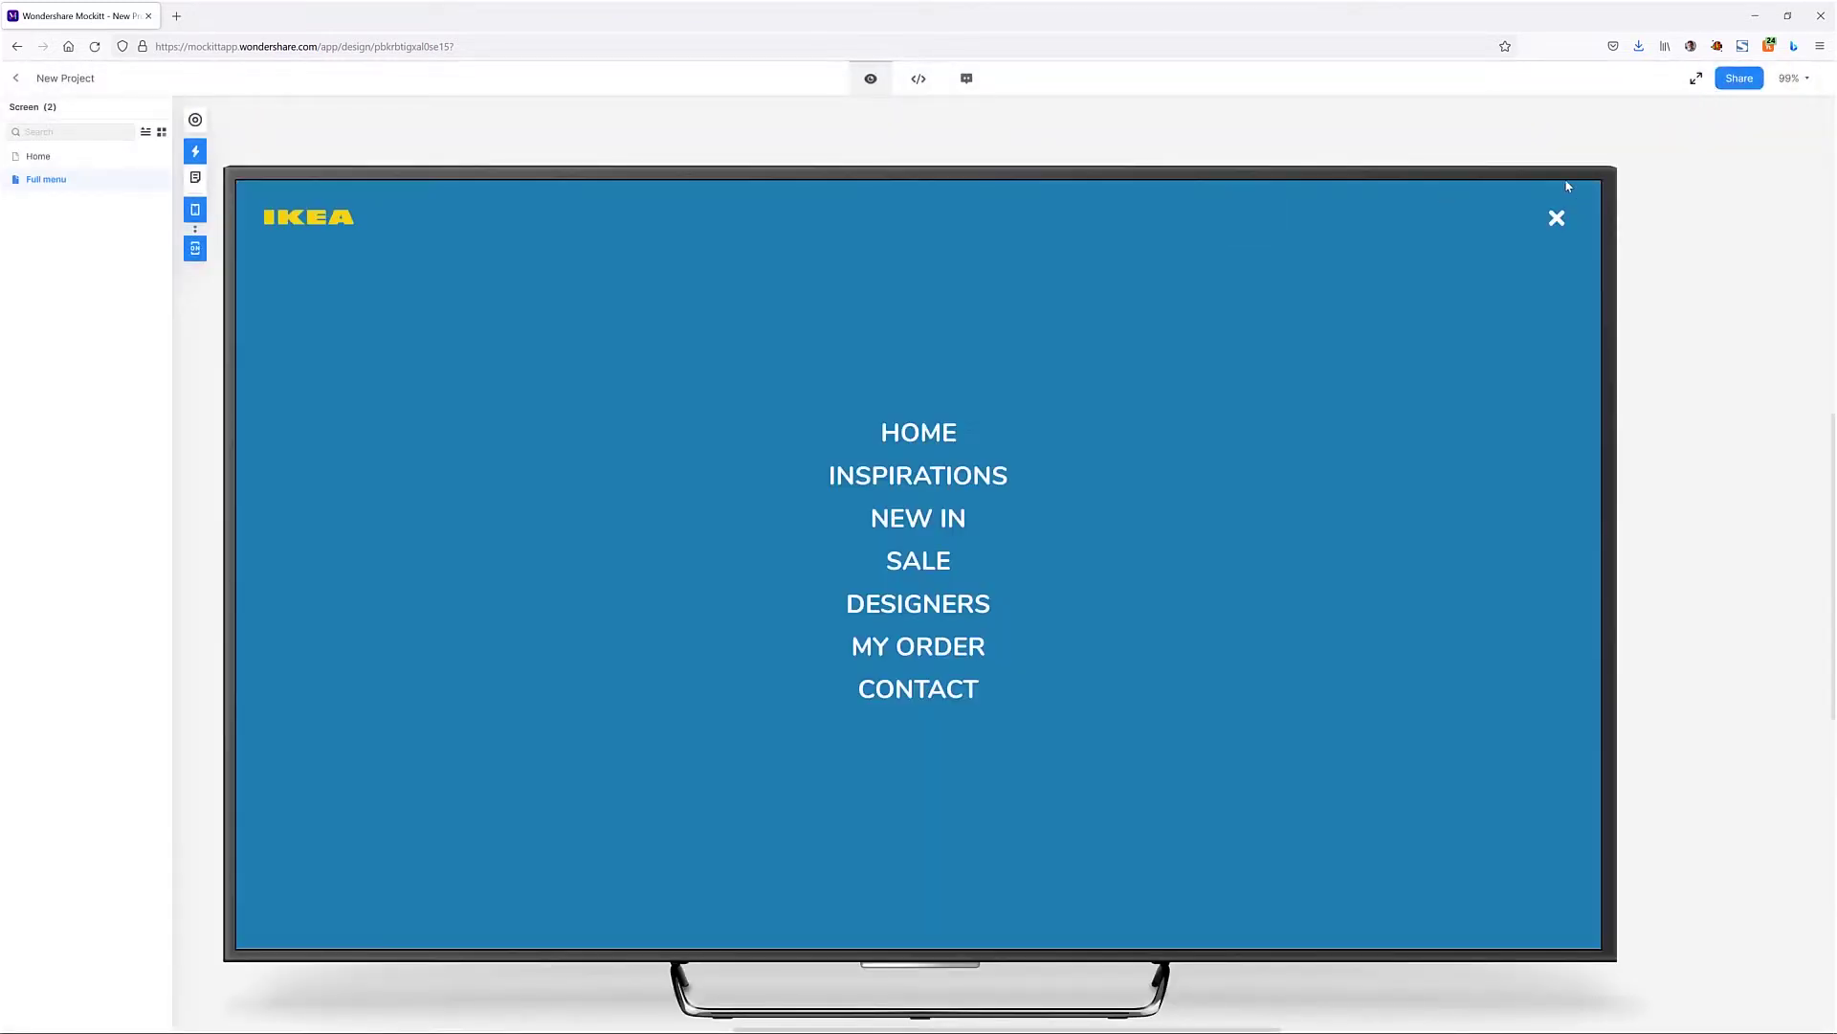
click(1557, 218)
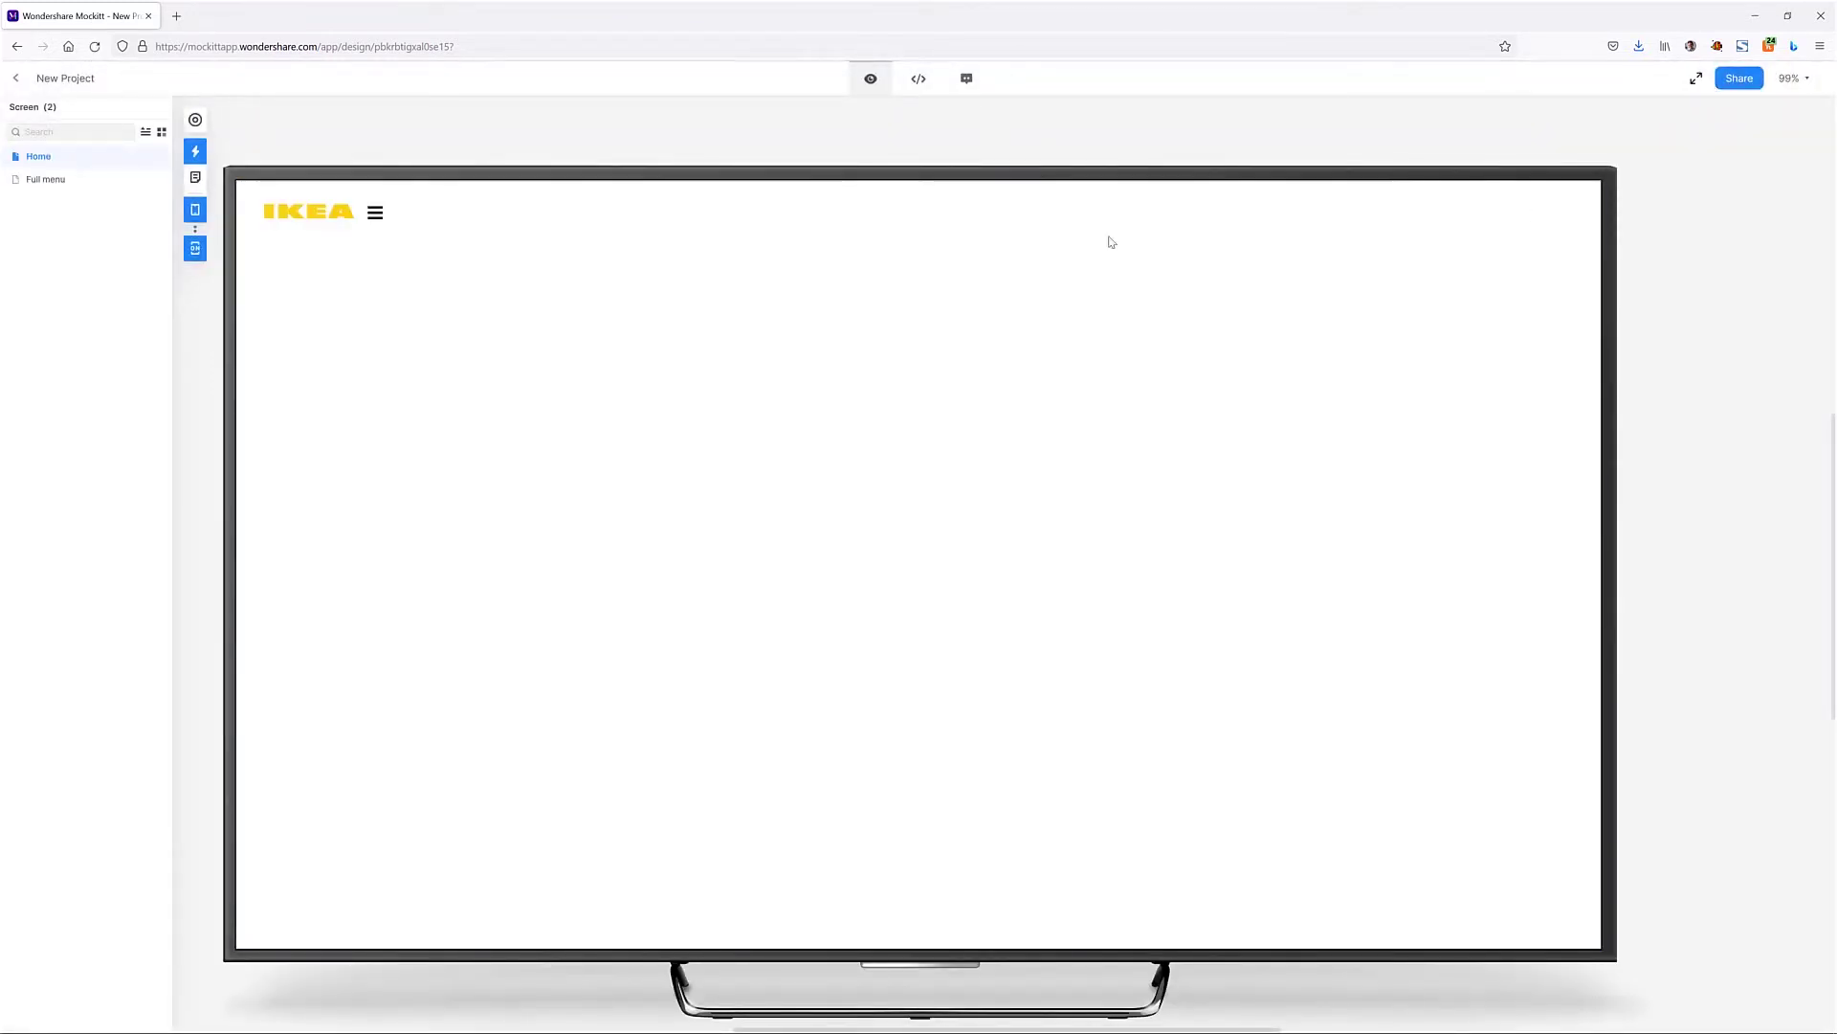
click(375, 214)
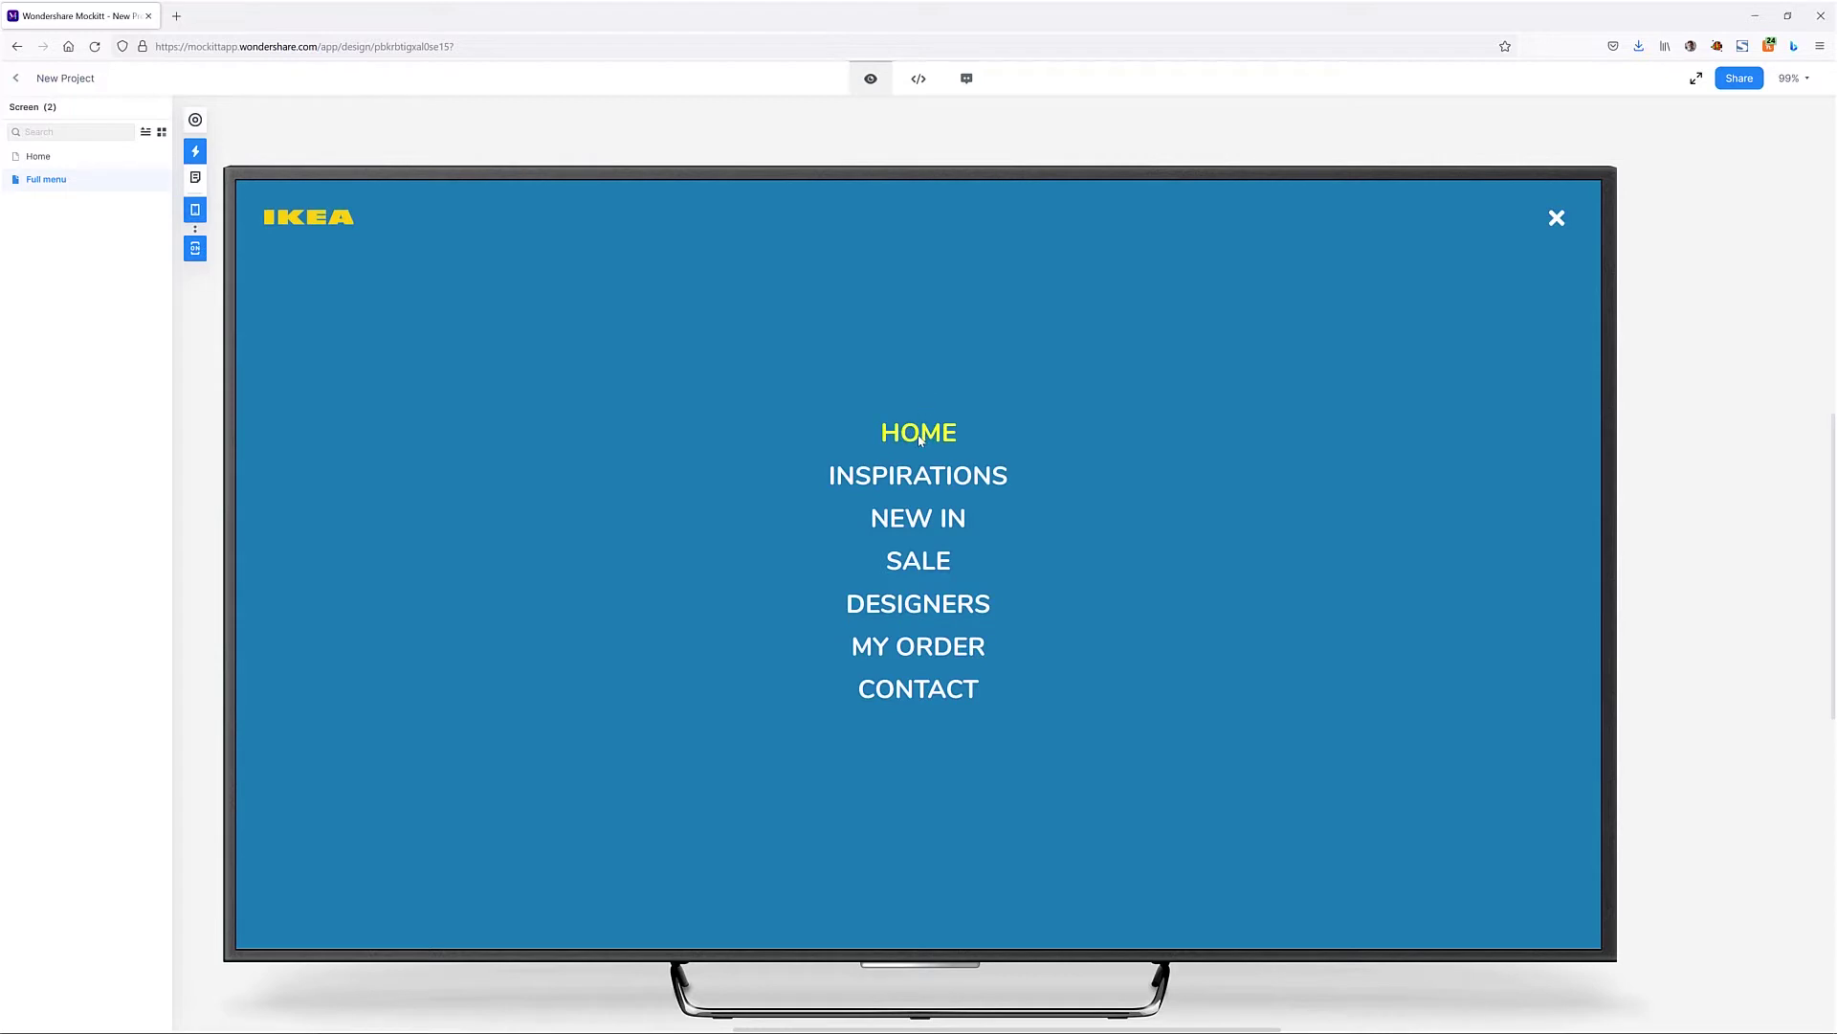
click(1556, 220)
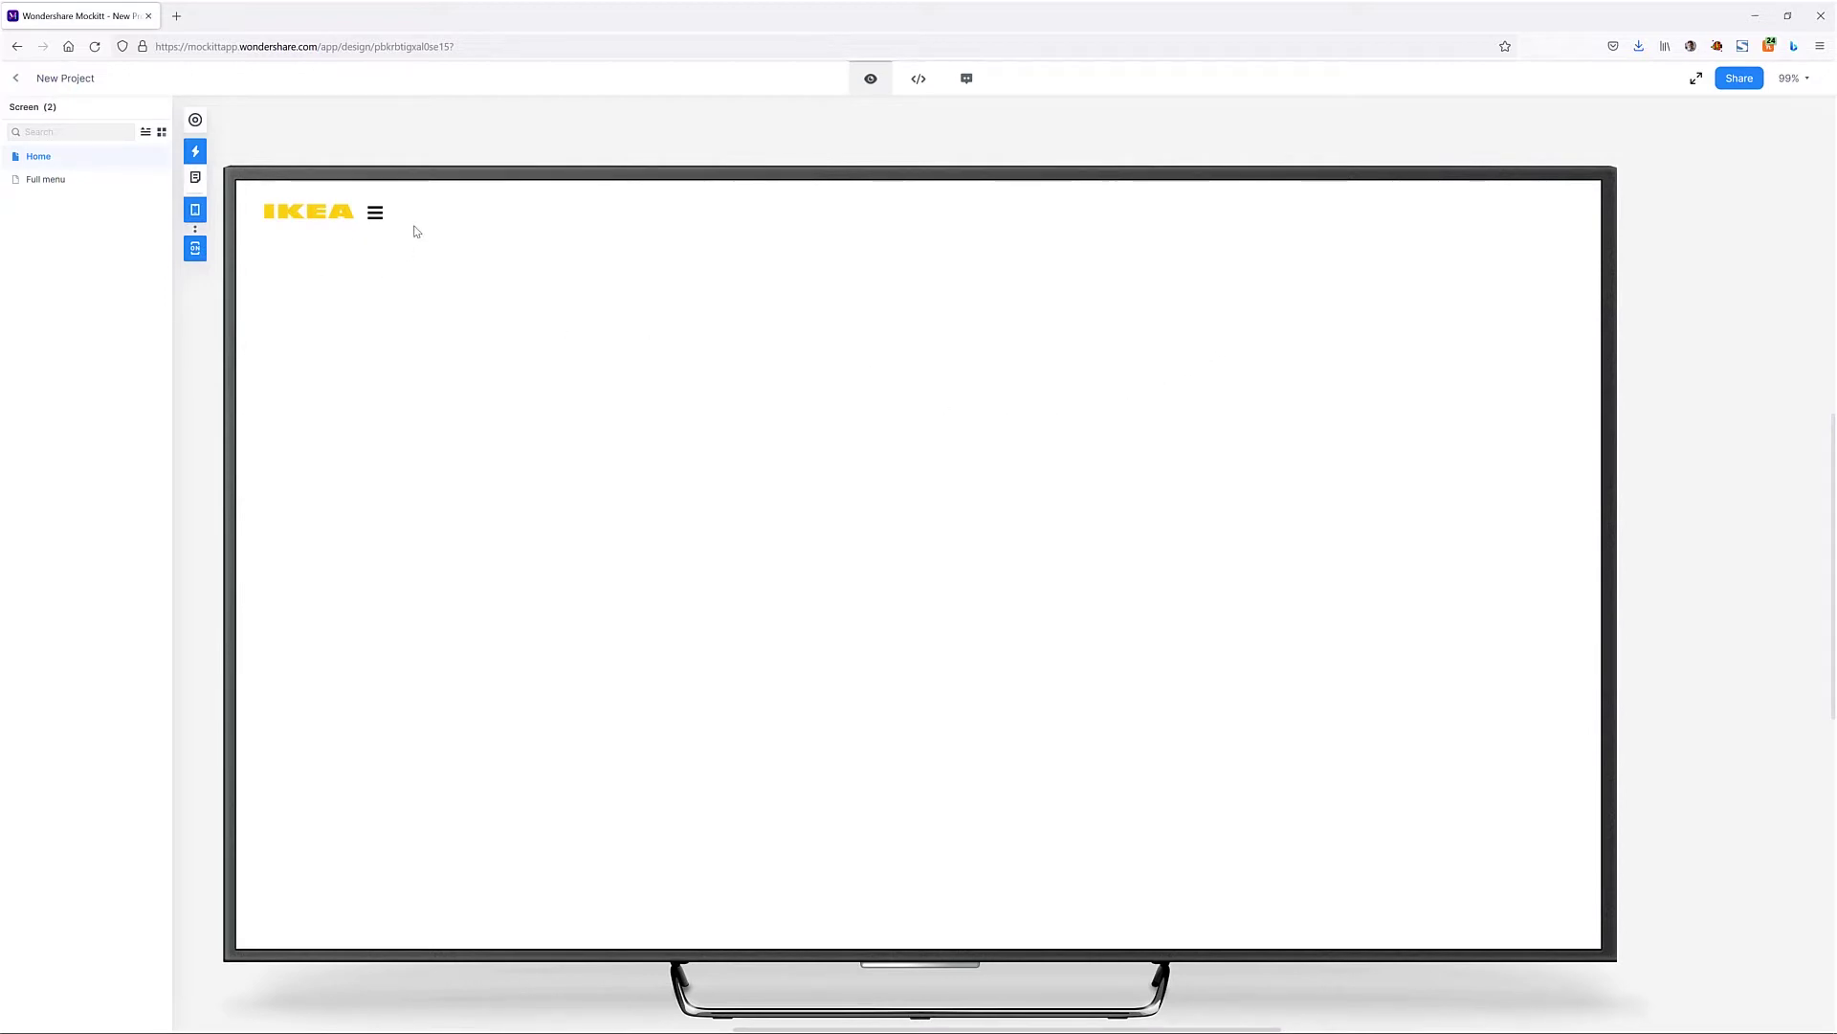
key(Escape)
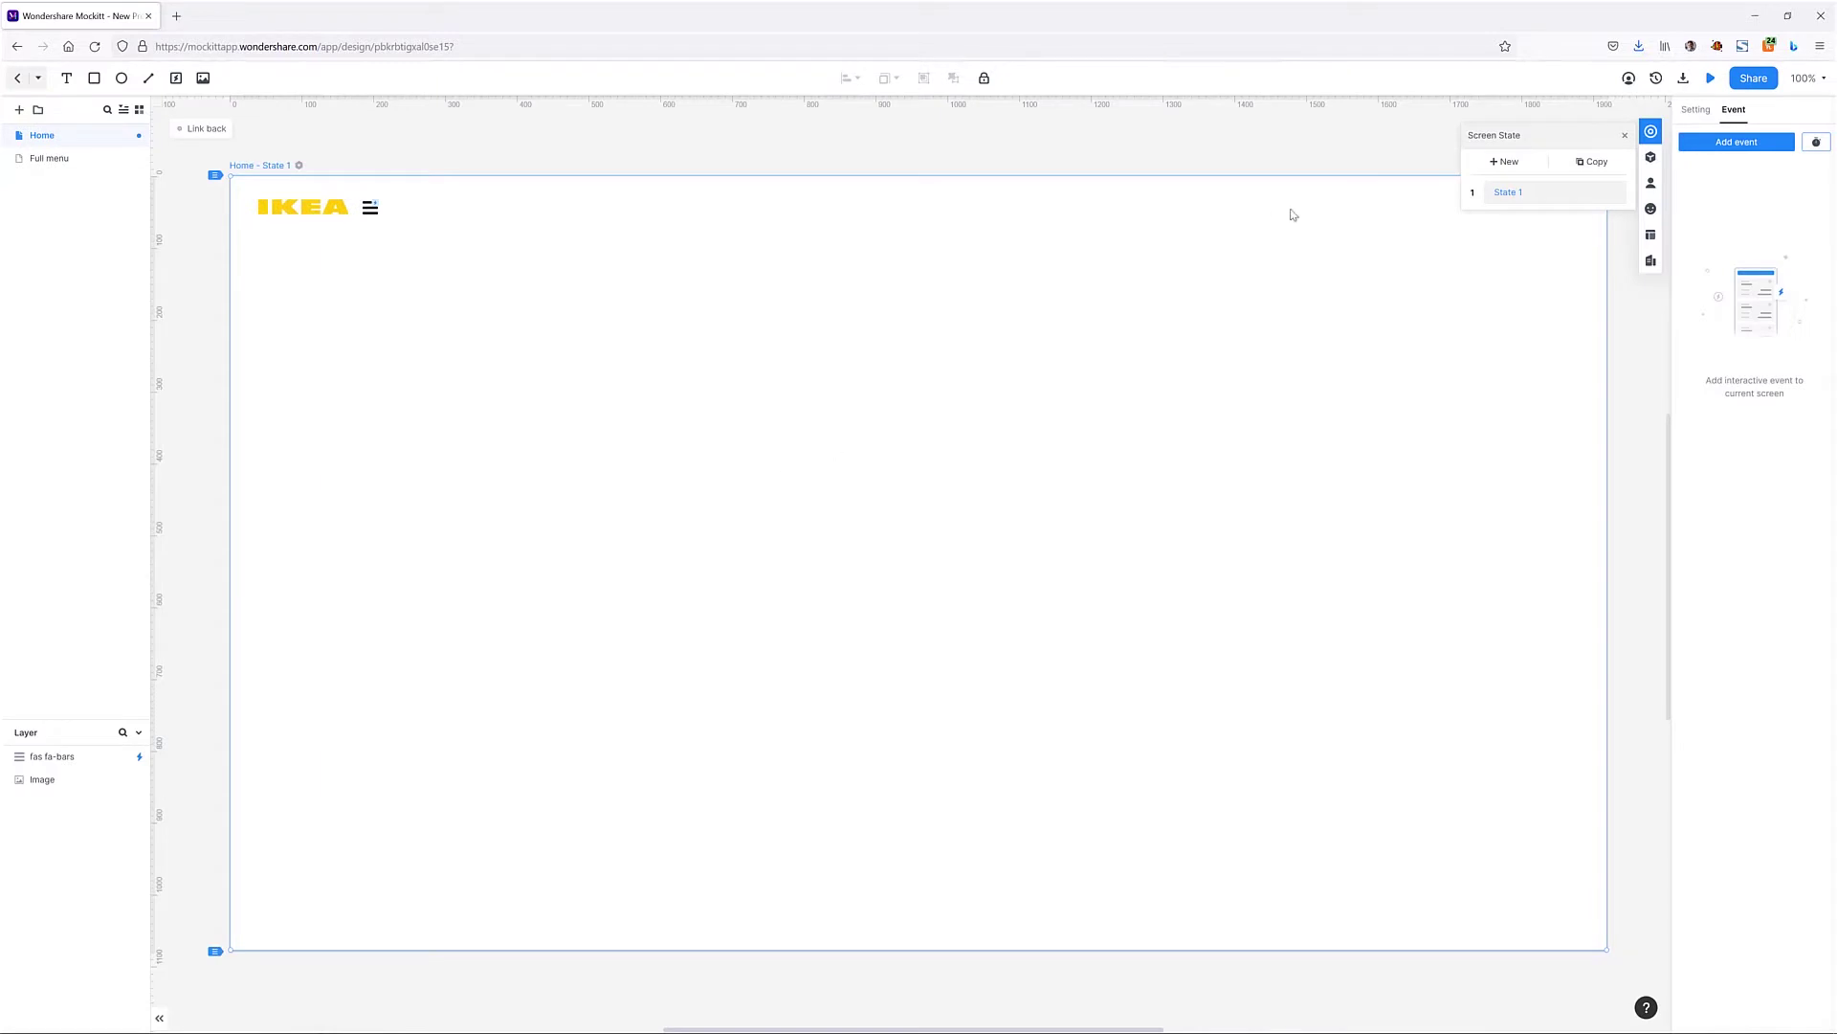
Step: Insert a small image about 94 wide on the Home screen and upload the UK flag picture from this PC
click(1650, 132)
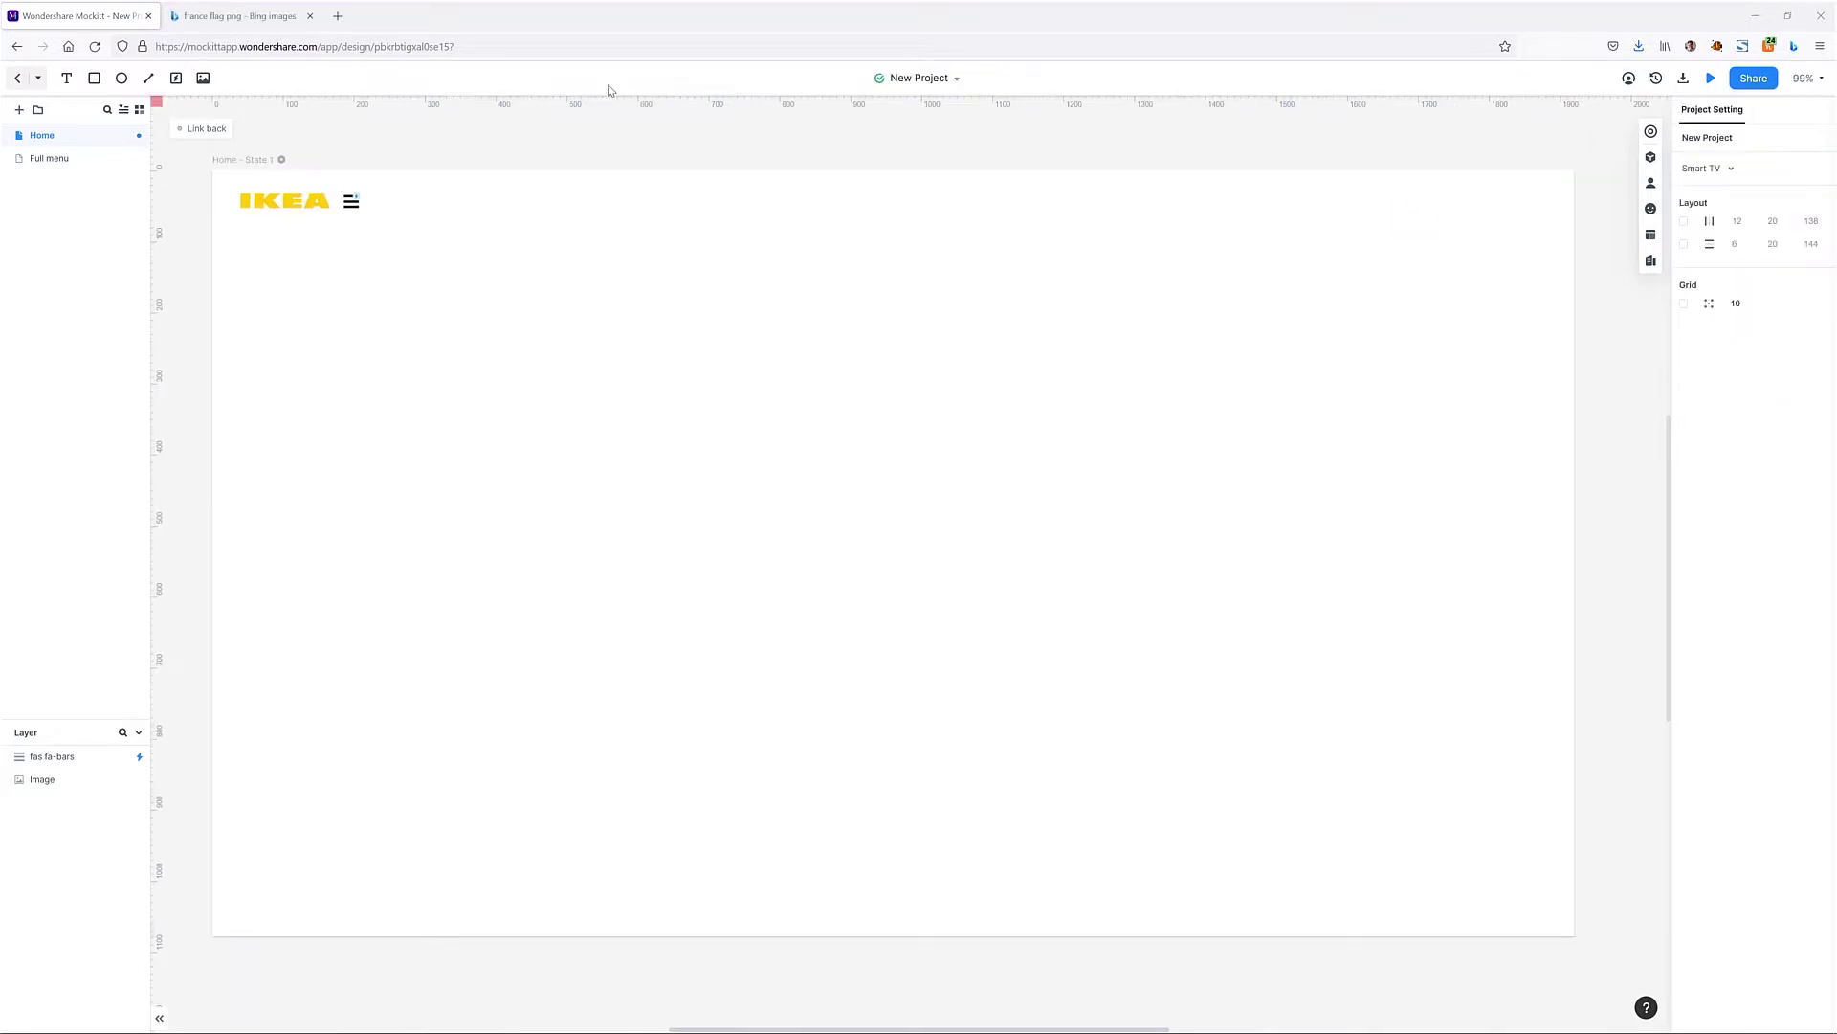
click(203, 77)
drag(759, 278, 766, 279)
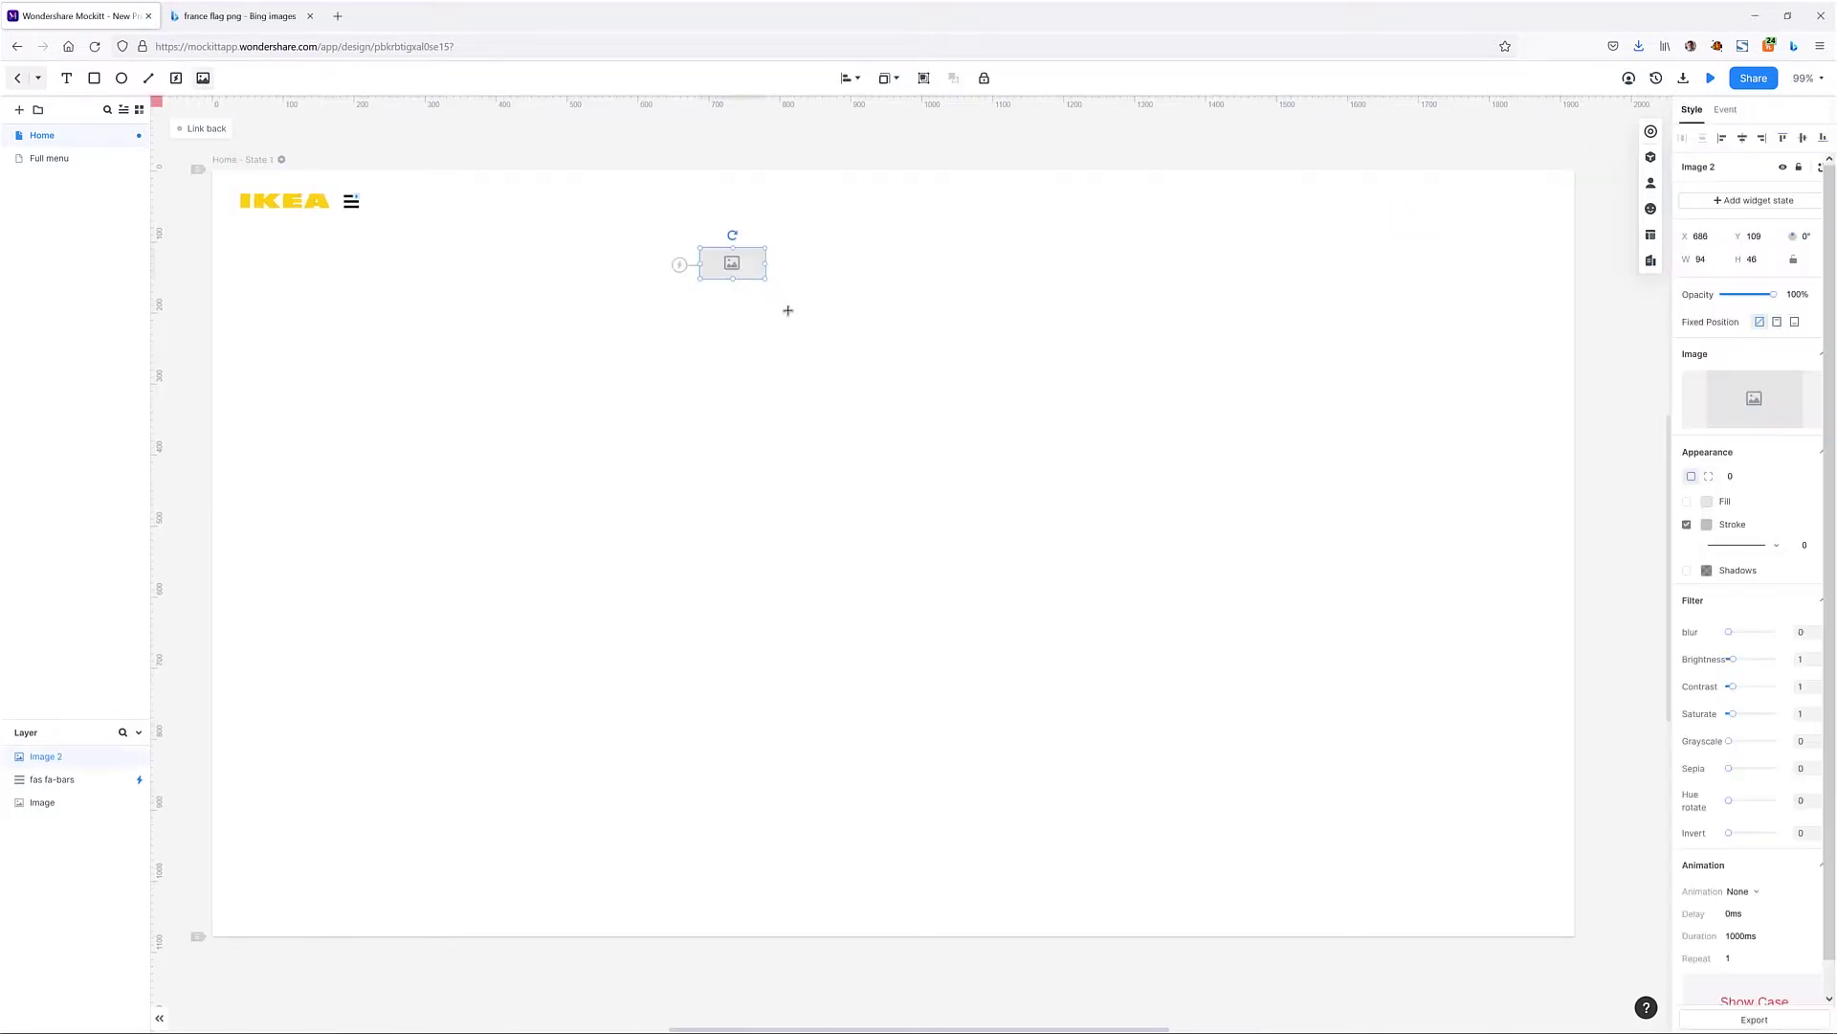
click(1743, 408)
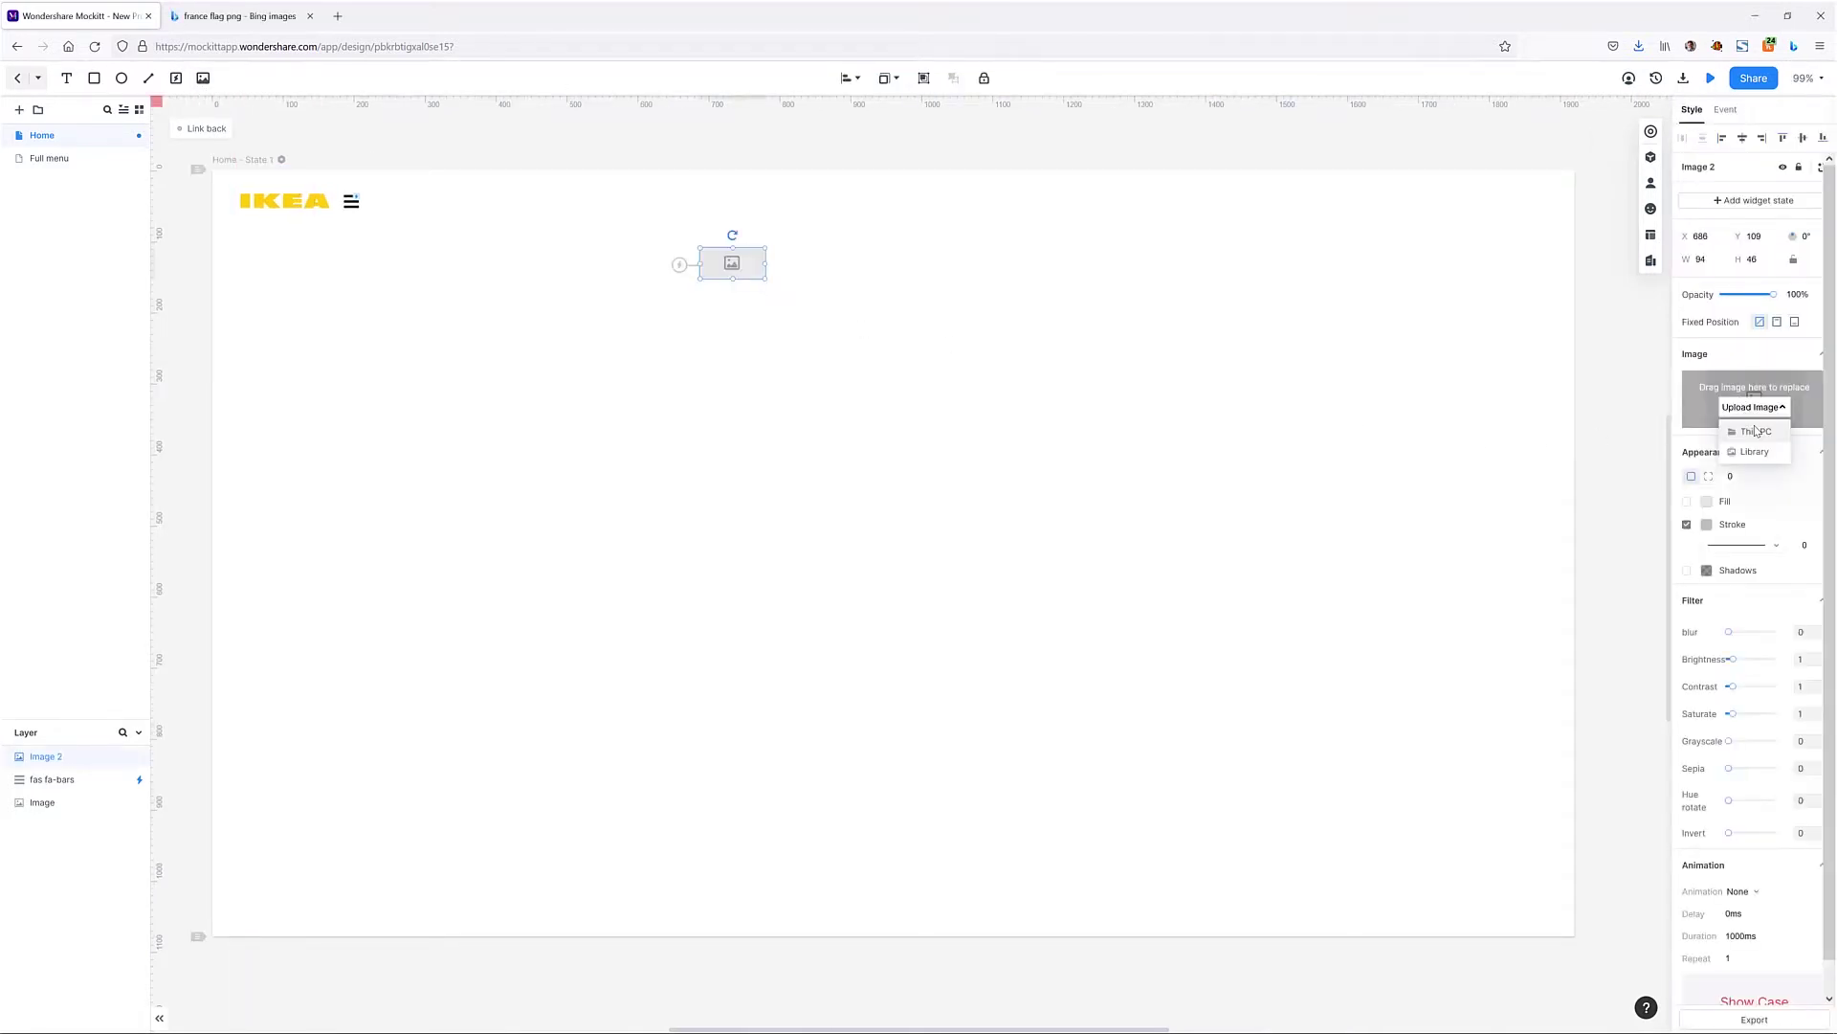
click(1752, 434)
click(1424, 306)
double_click(1426, 307)
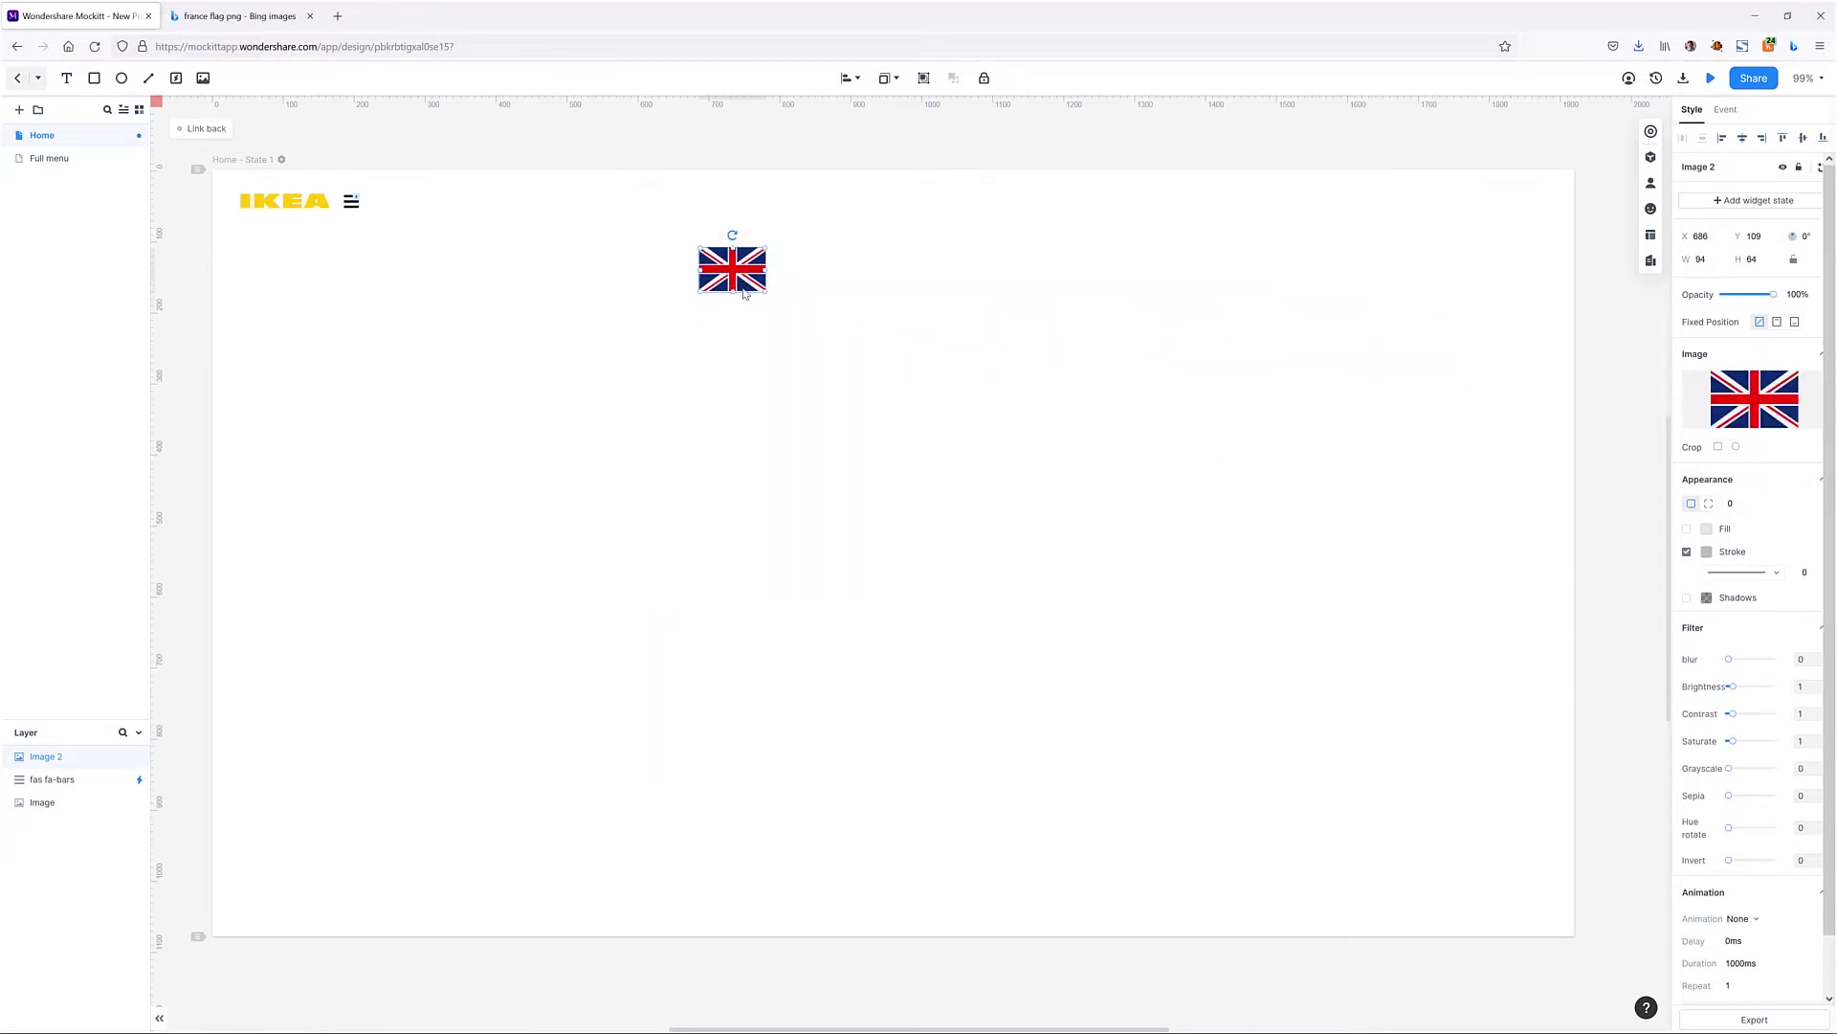
Step: Add a text reading "English" beside the UK flag on the Home screen
click(745, 359)
click(66, 78)
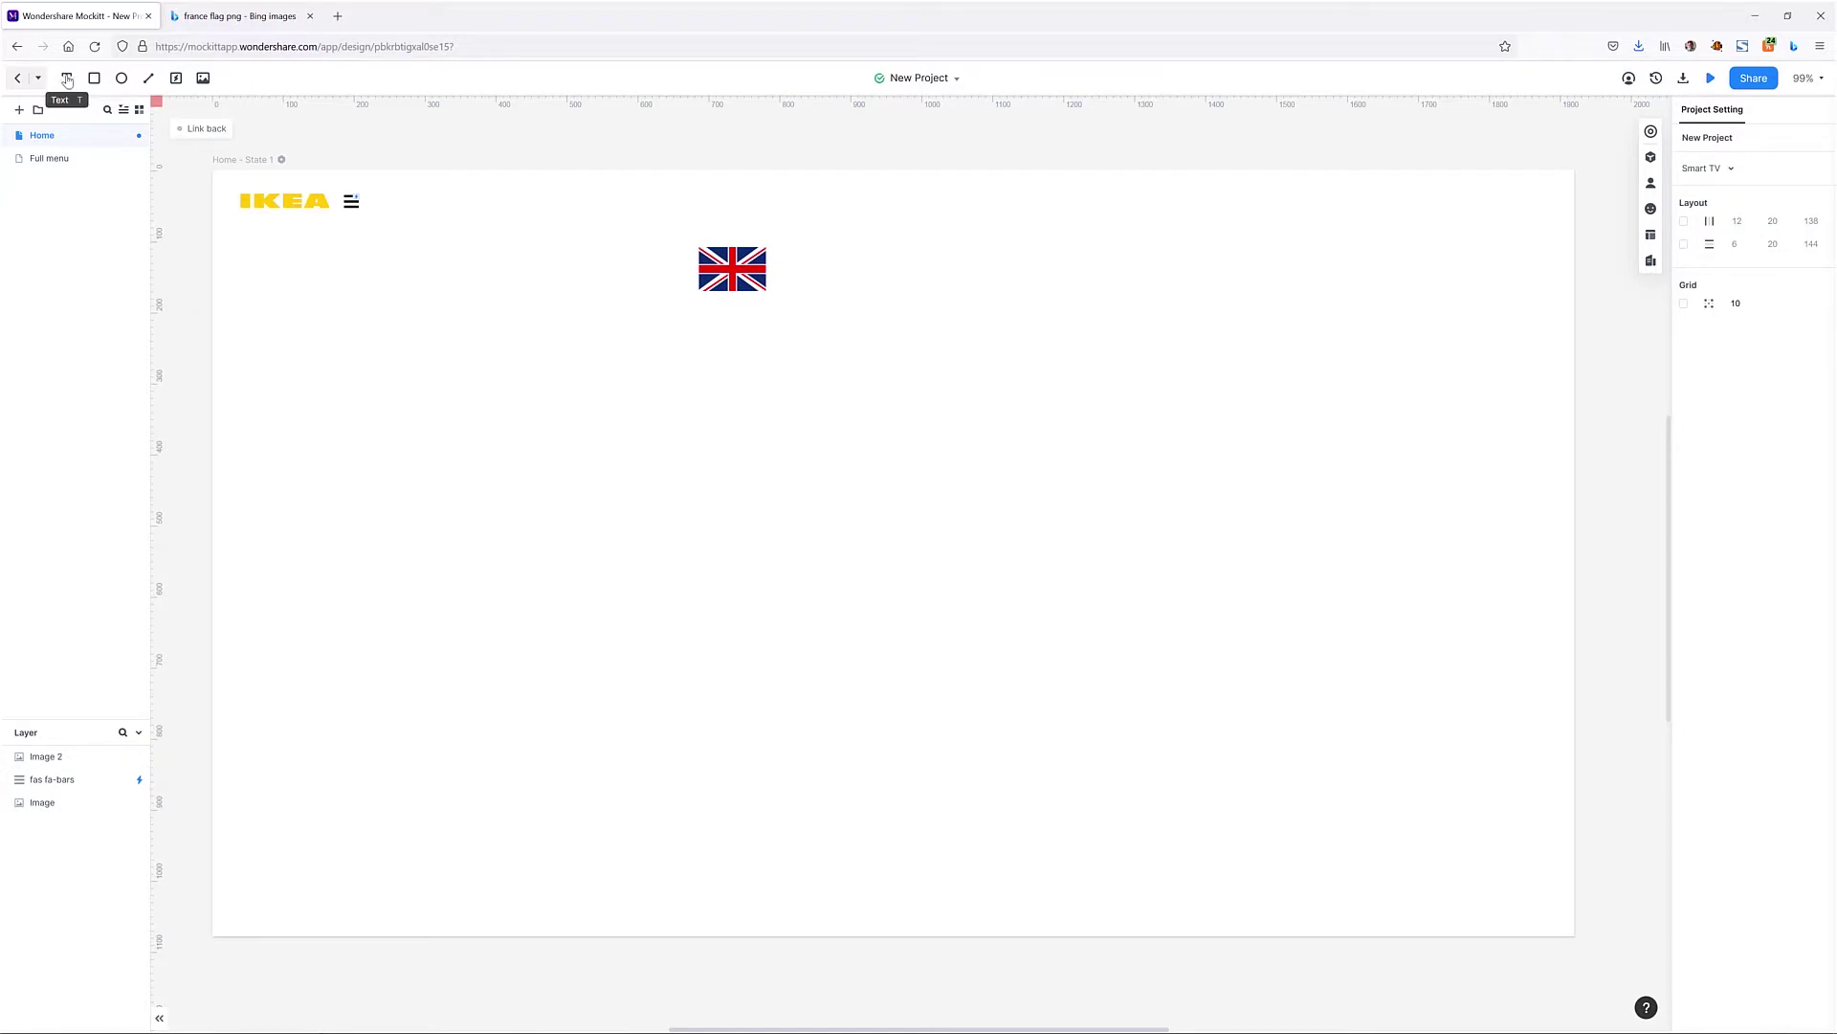
click(858, 255)
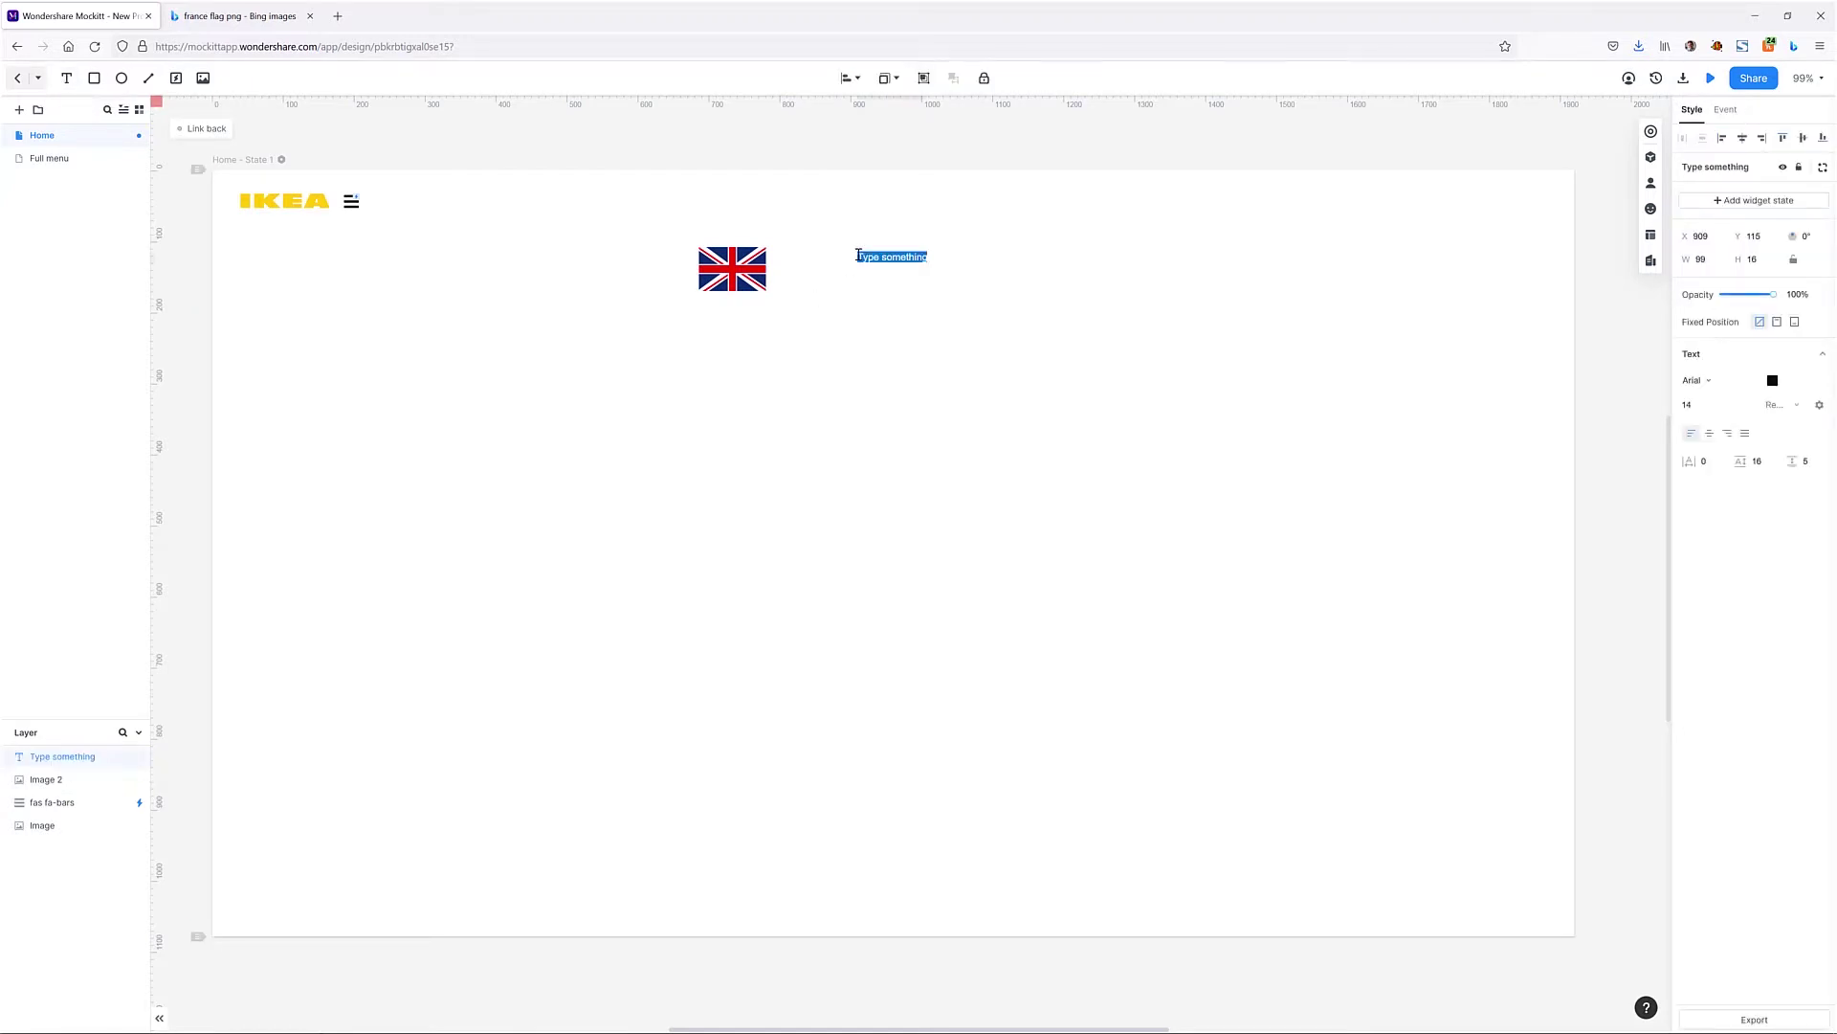
key(BackSpace)
key(Escape)
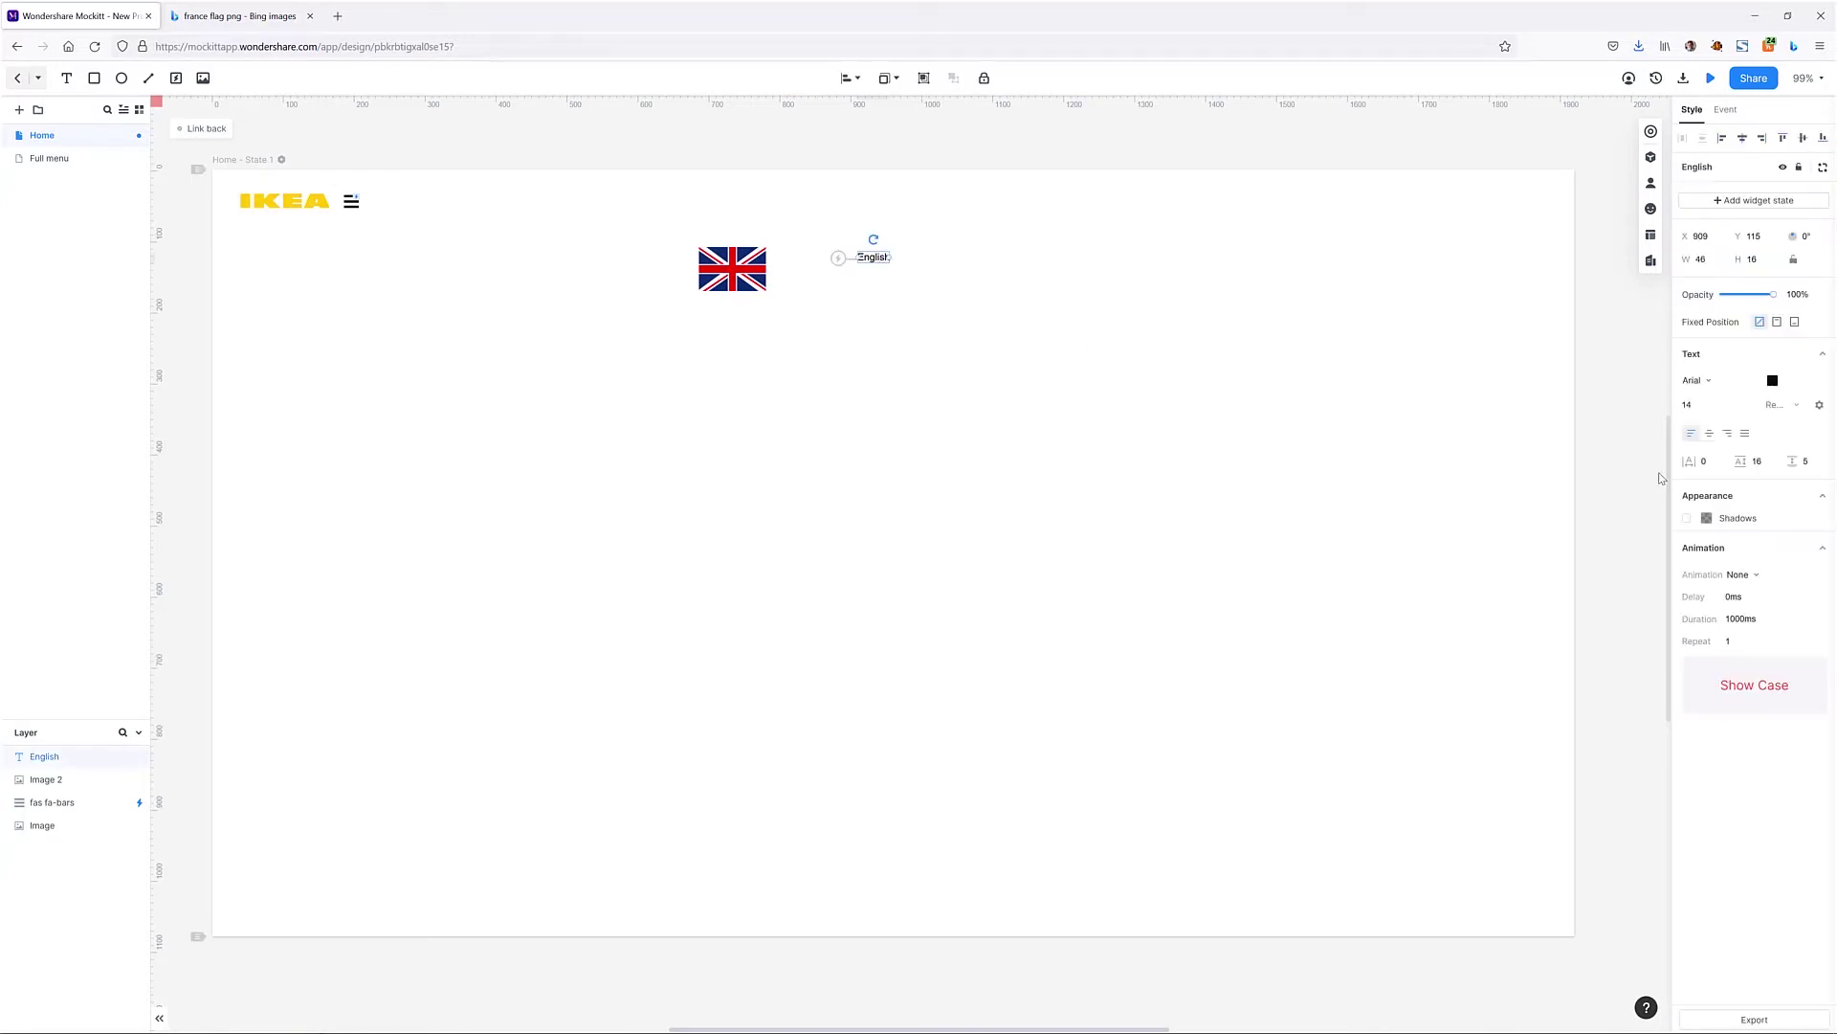
Step: Set the English text to the Nunito font and colour it grey
click(1737, 381)
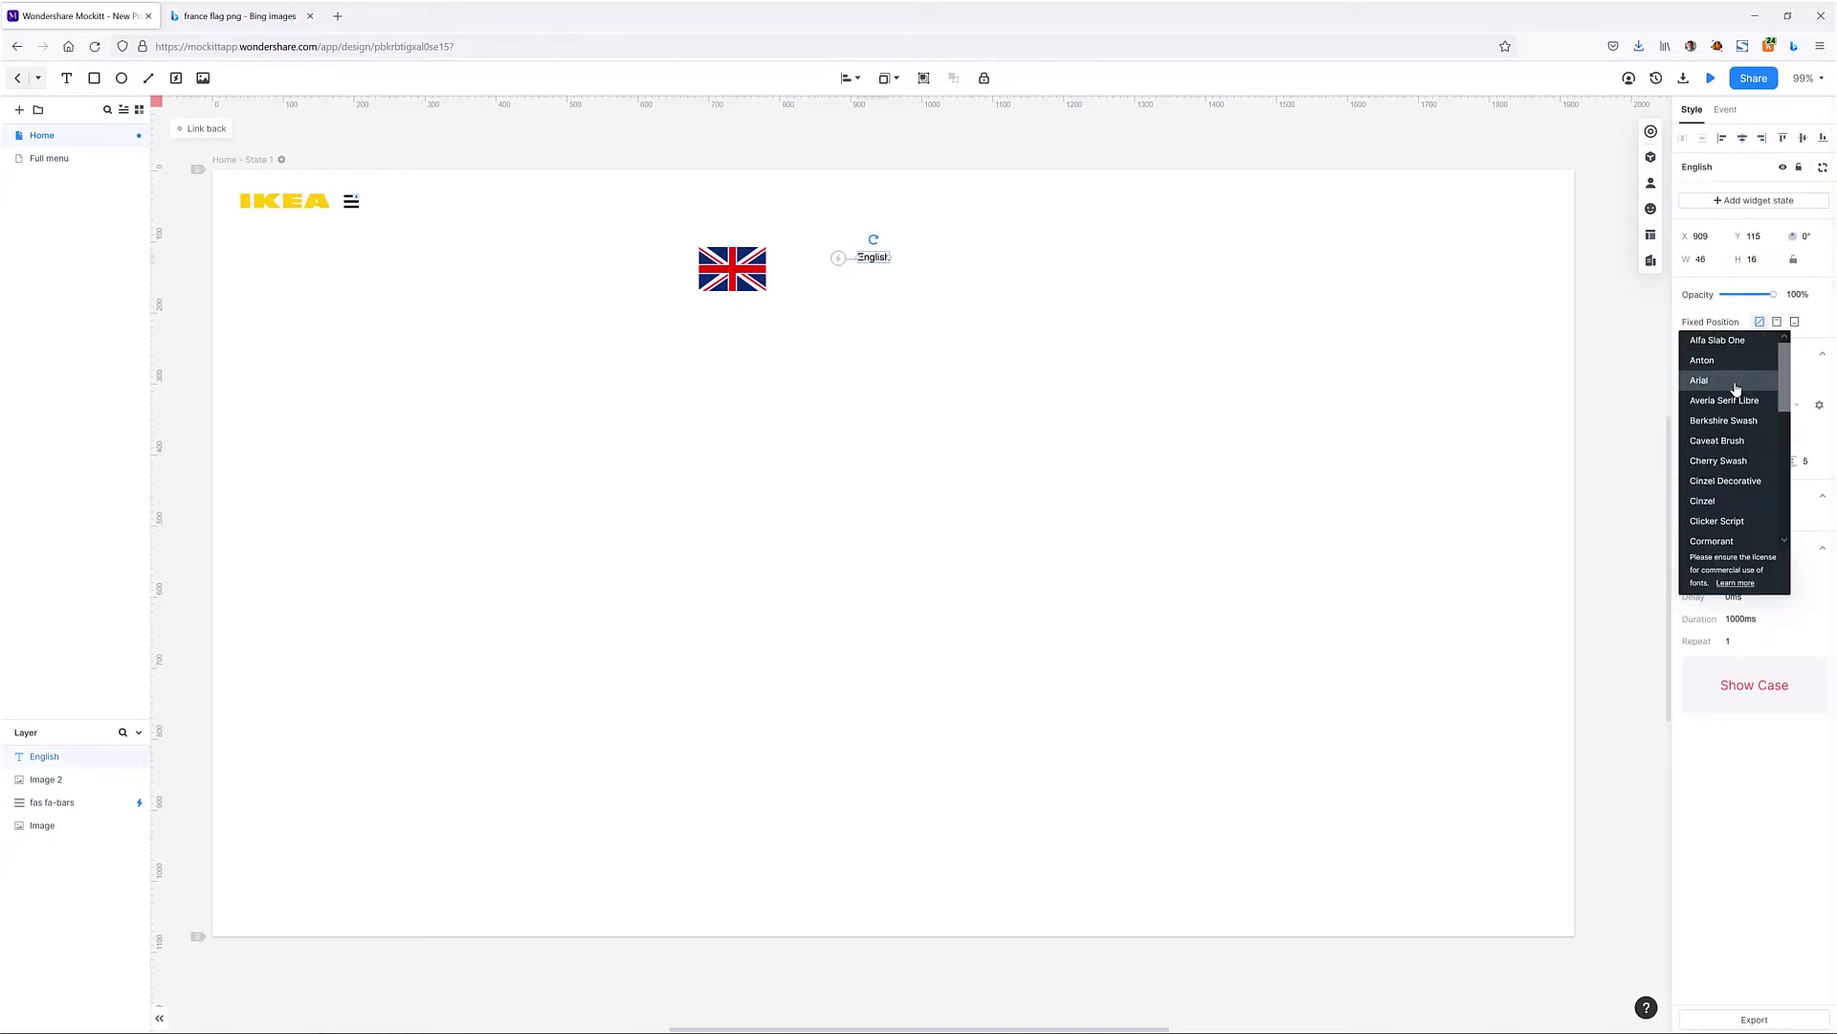
scroll(1734, 478, up, 2)
click(1732, 505)
click(1773, 381)
click(1585, 348)
click(898, 361)
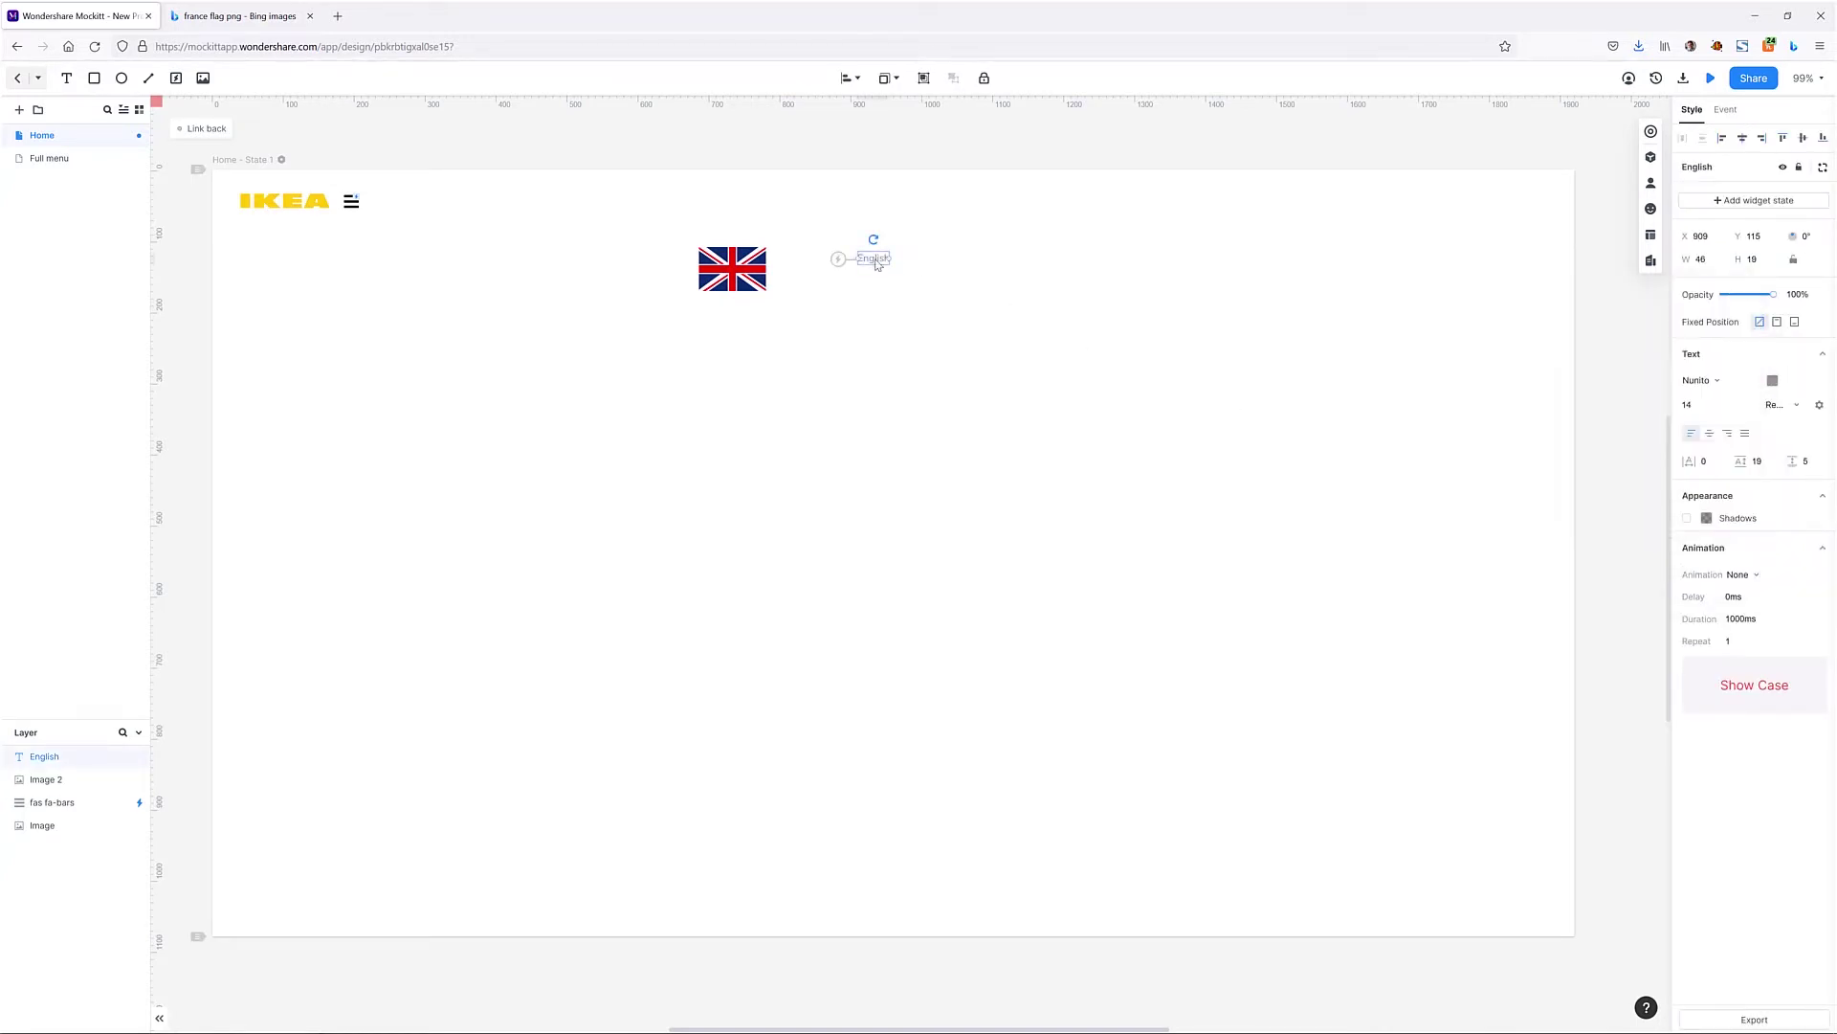
Step: Lock the UK flag's proportions, set its width to 24 and place it directly before the English text
click(732, 269)
click(1794, 259)
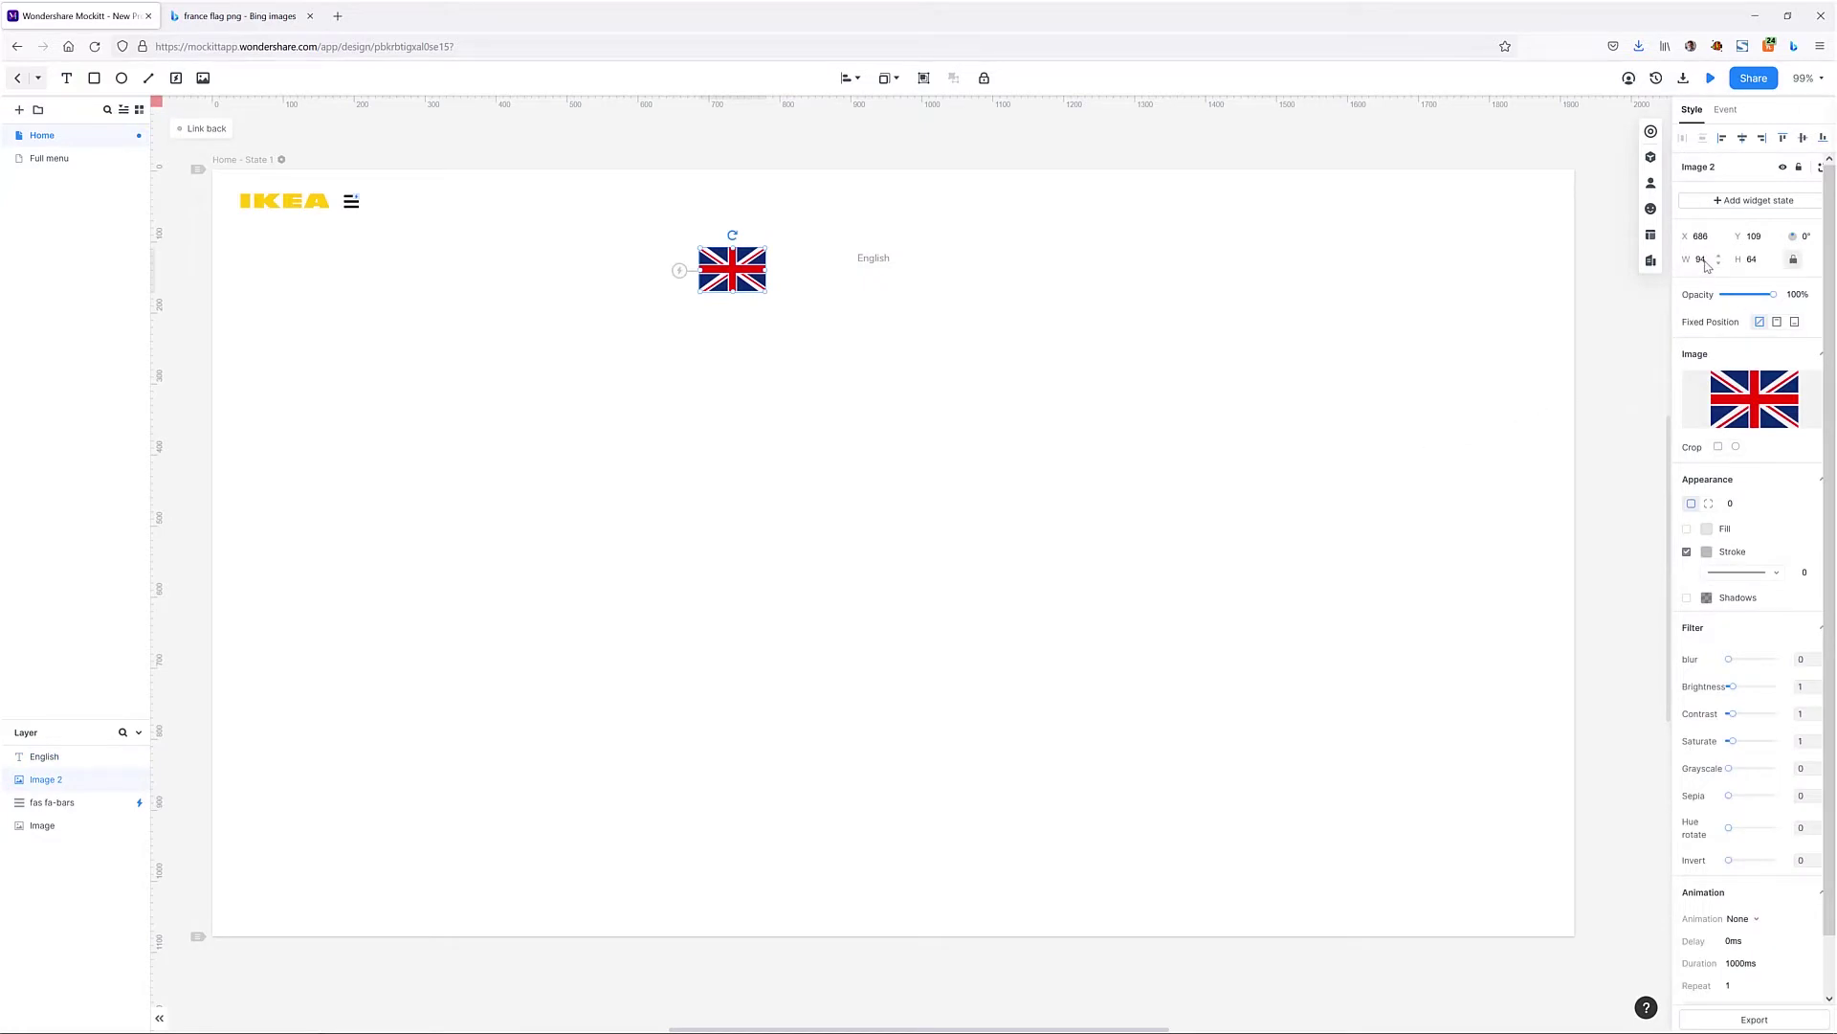
click(1704, 263)
text(24)
key(Return)
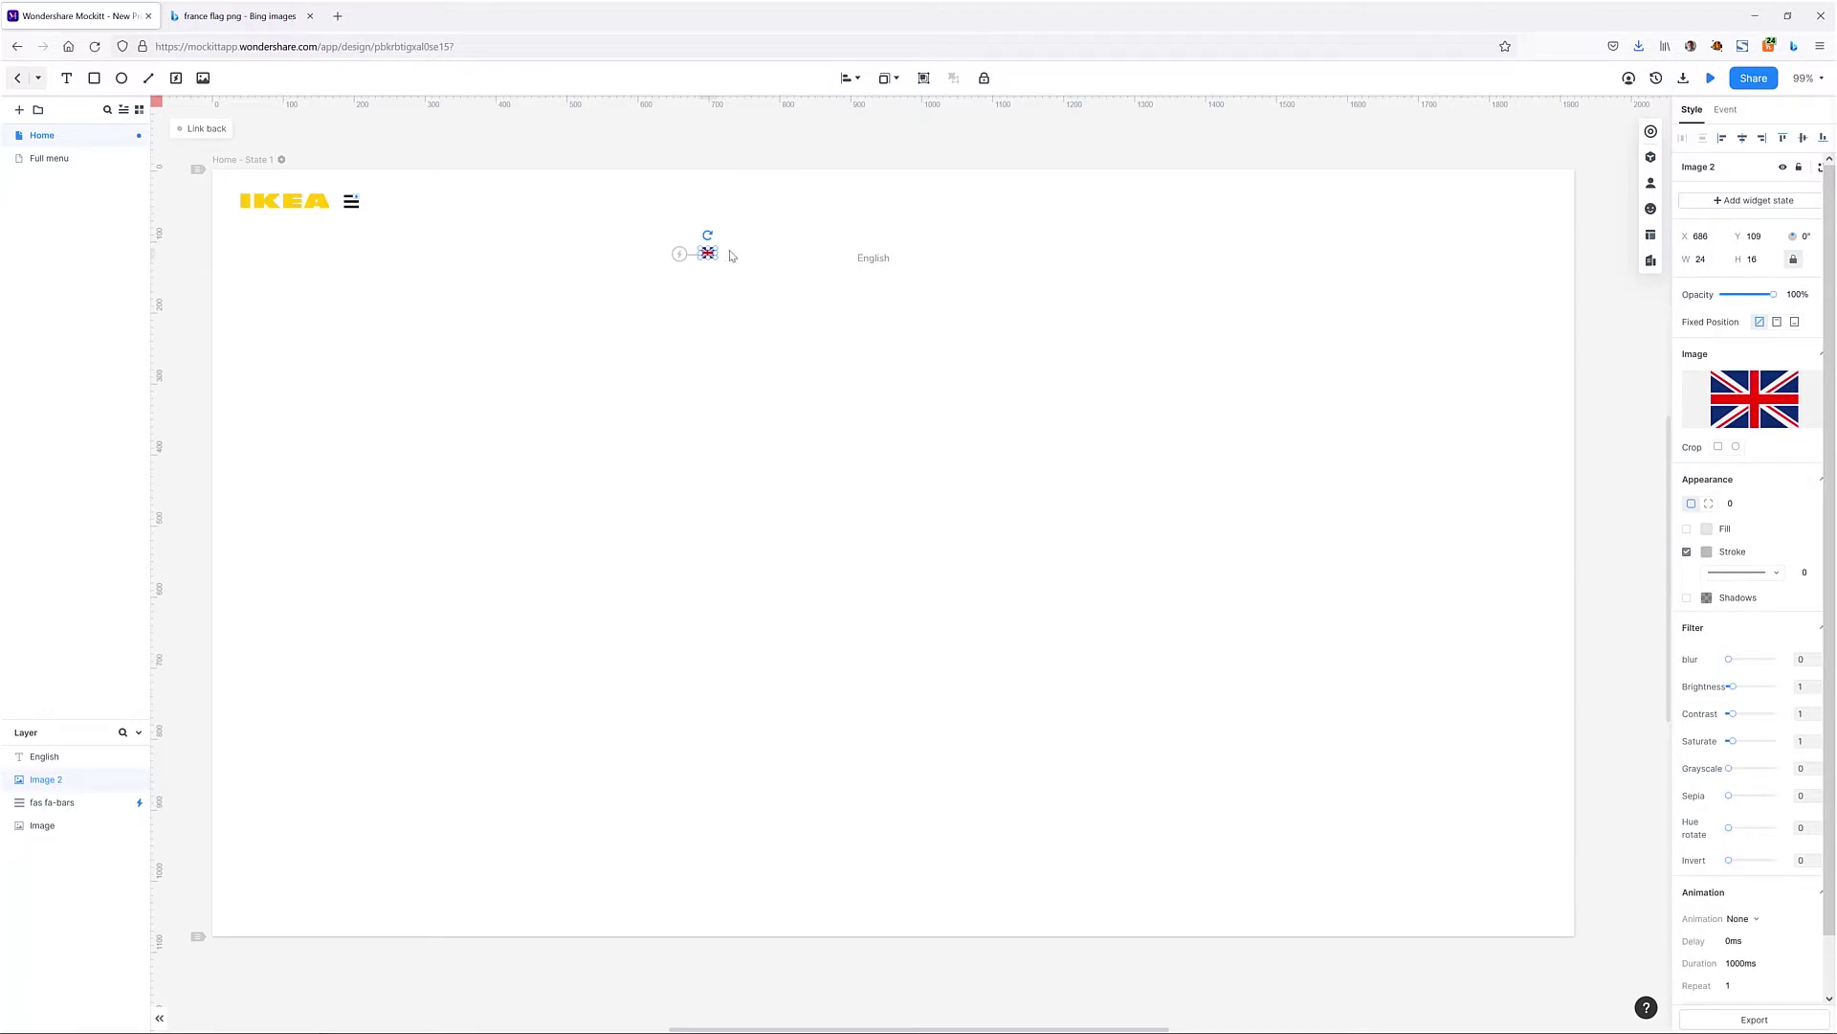
click(728, 272)
drag(712, 256, 847, 265)
click(858, 287)
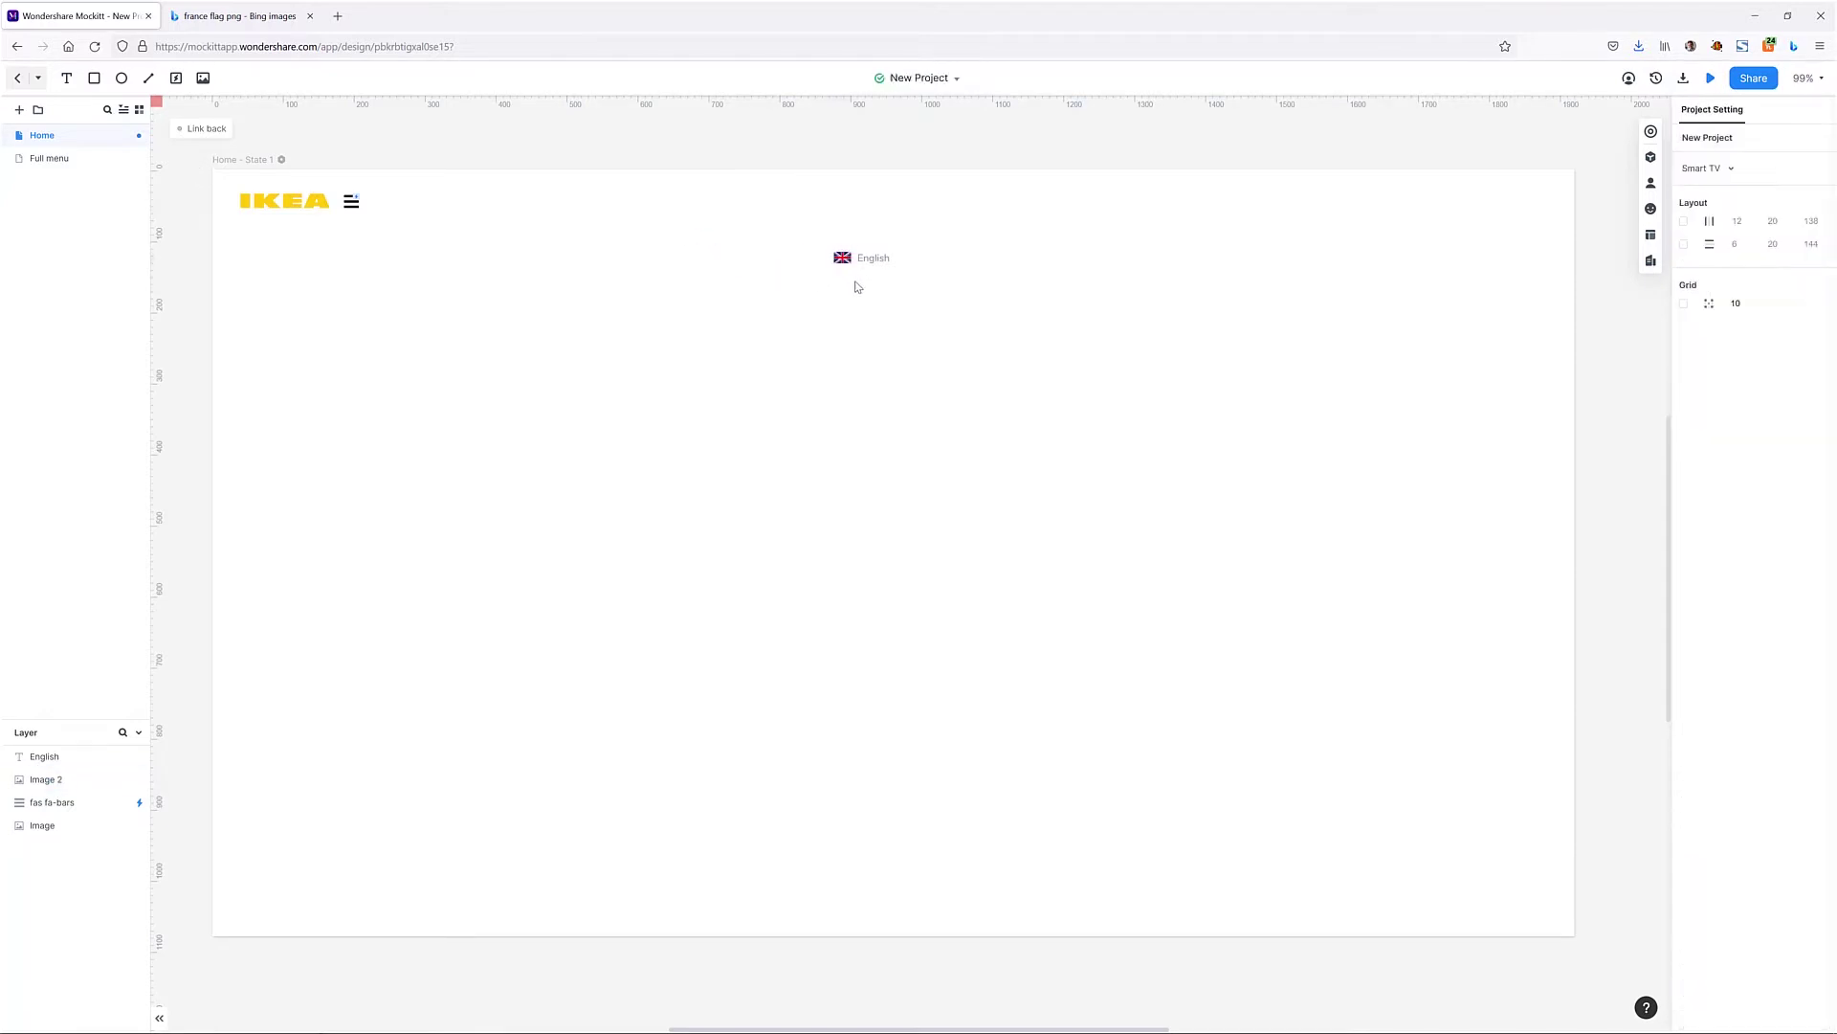
Step: Set the English text's font size to 12
click(872, 259)
scroll(876, 258, up, 10)
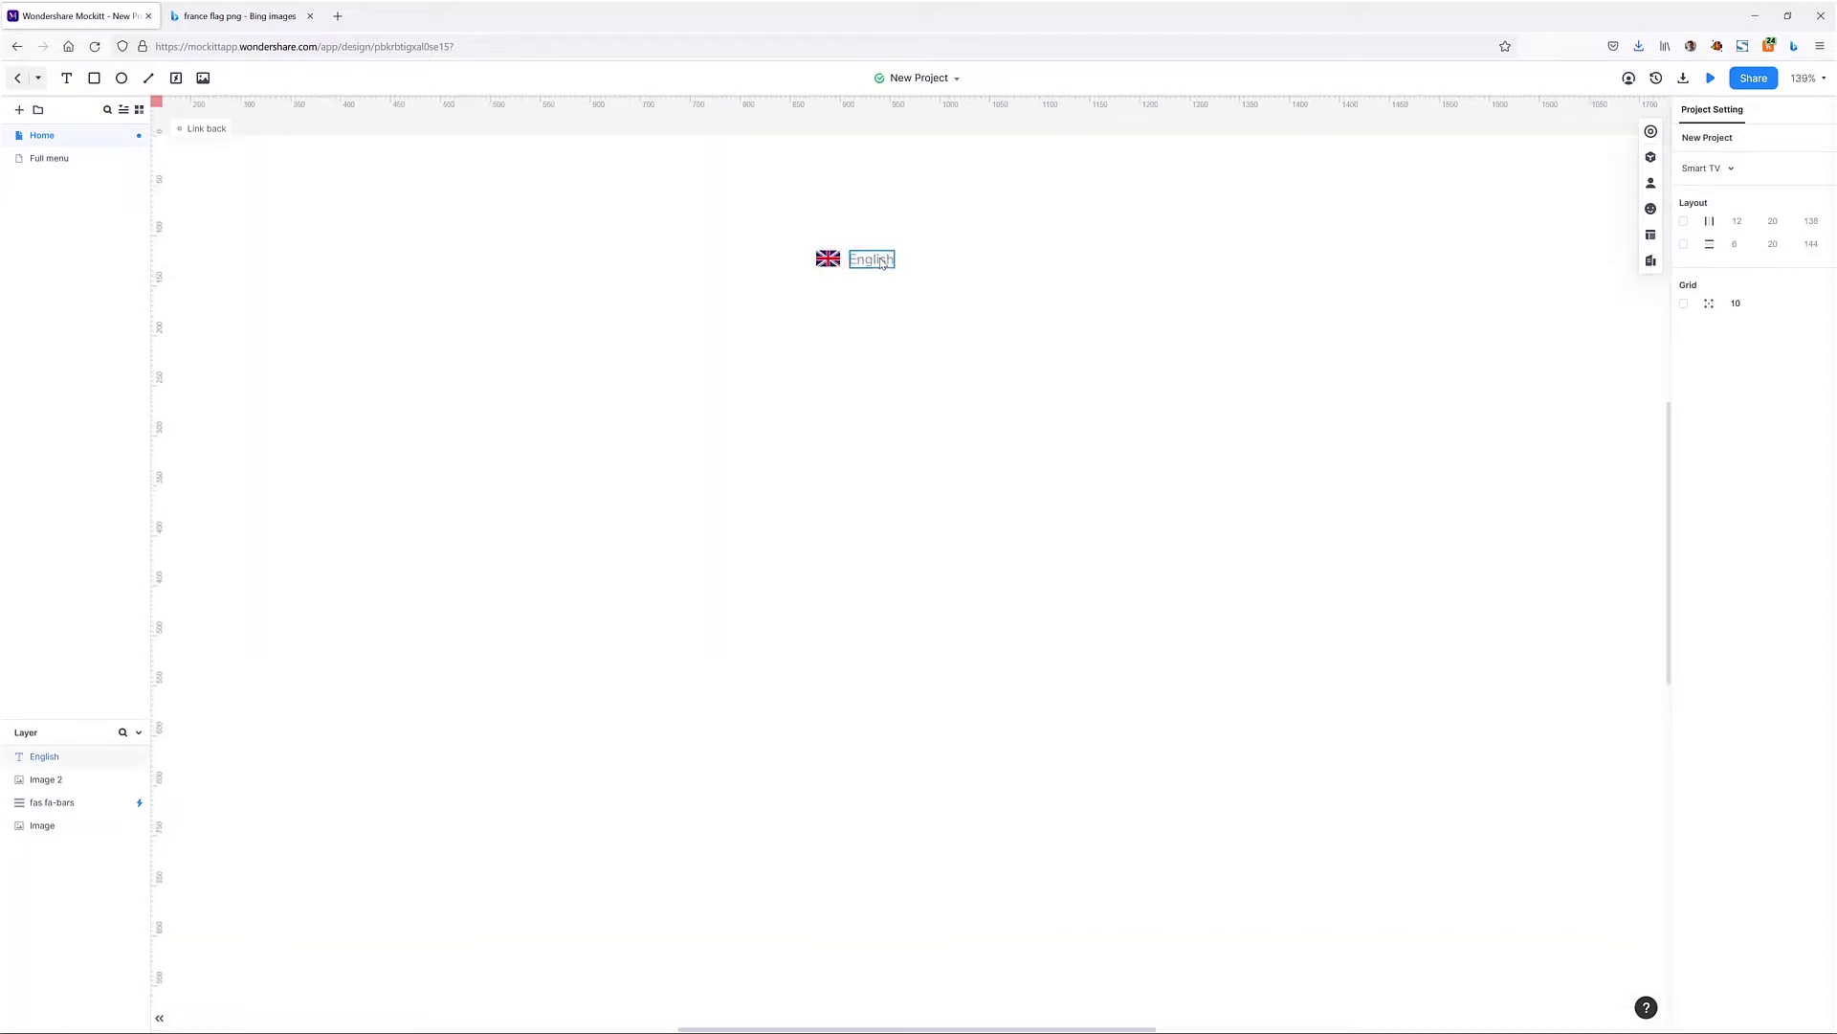
double_click(1699, 407)
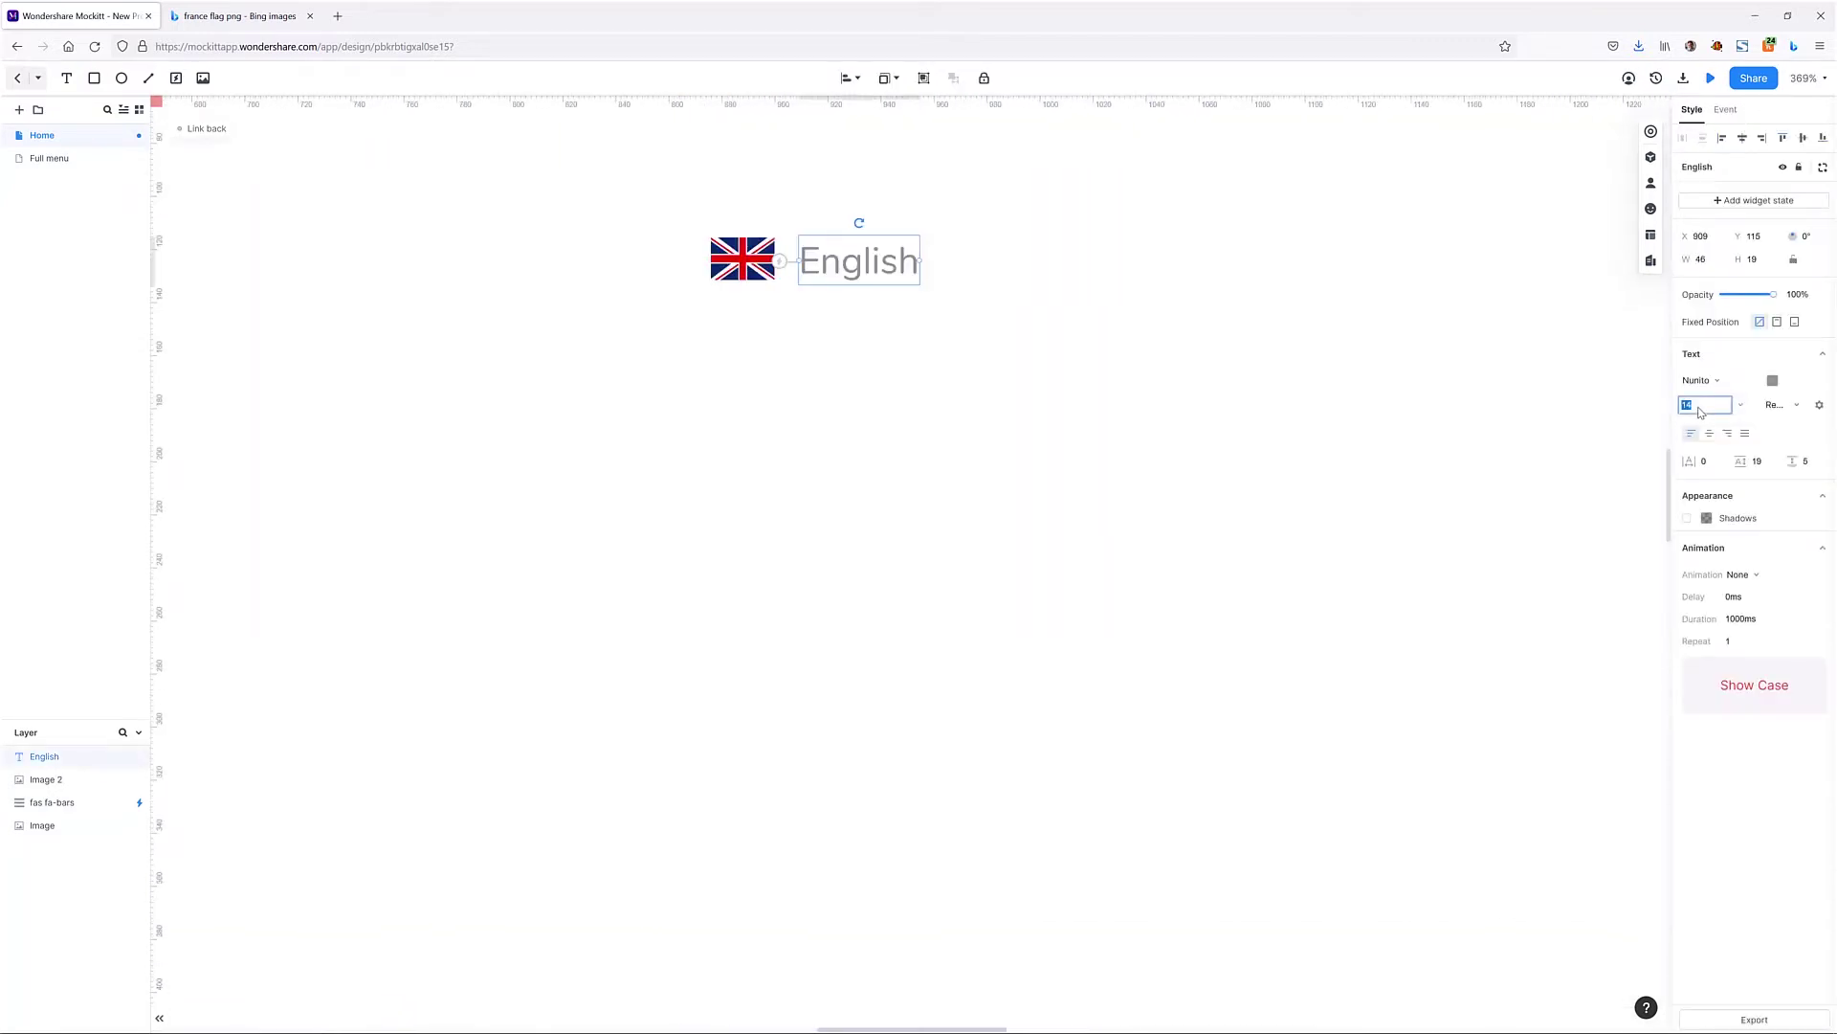
text(12)
key(Return)
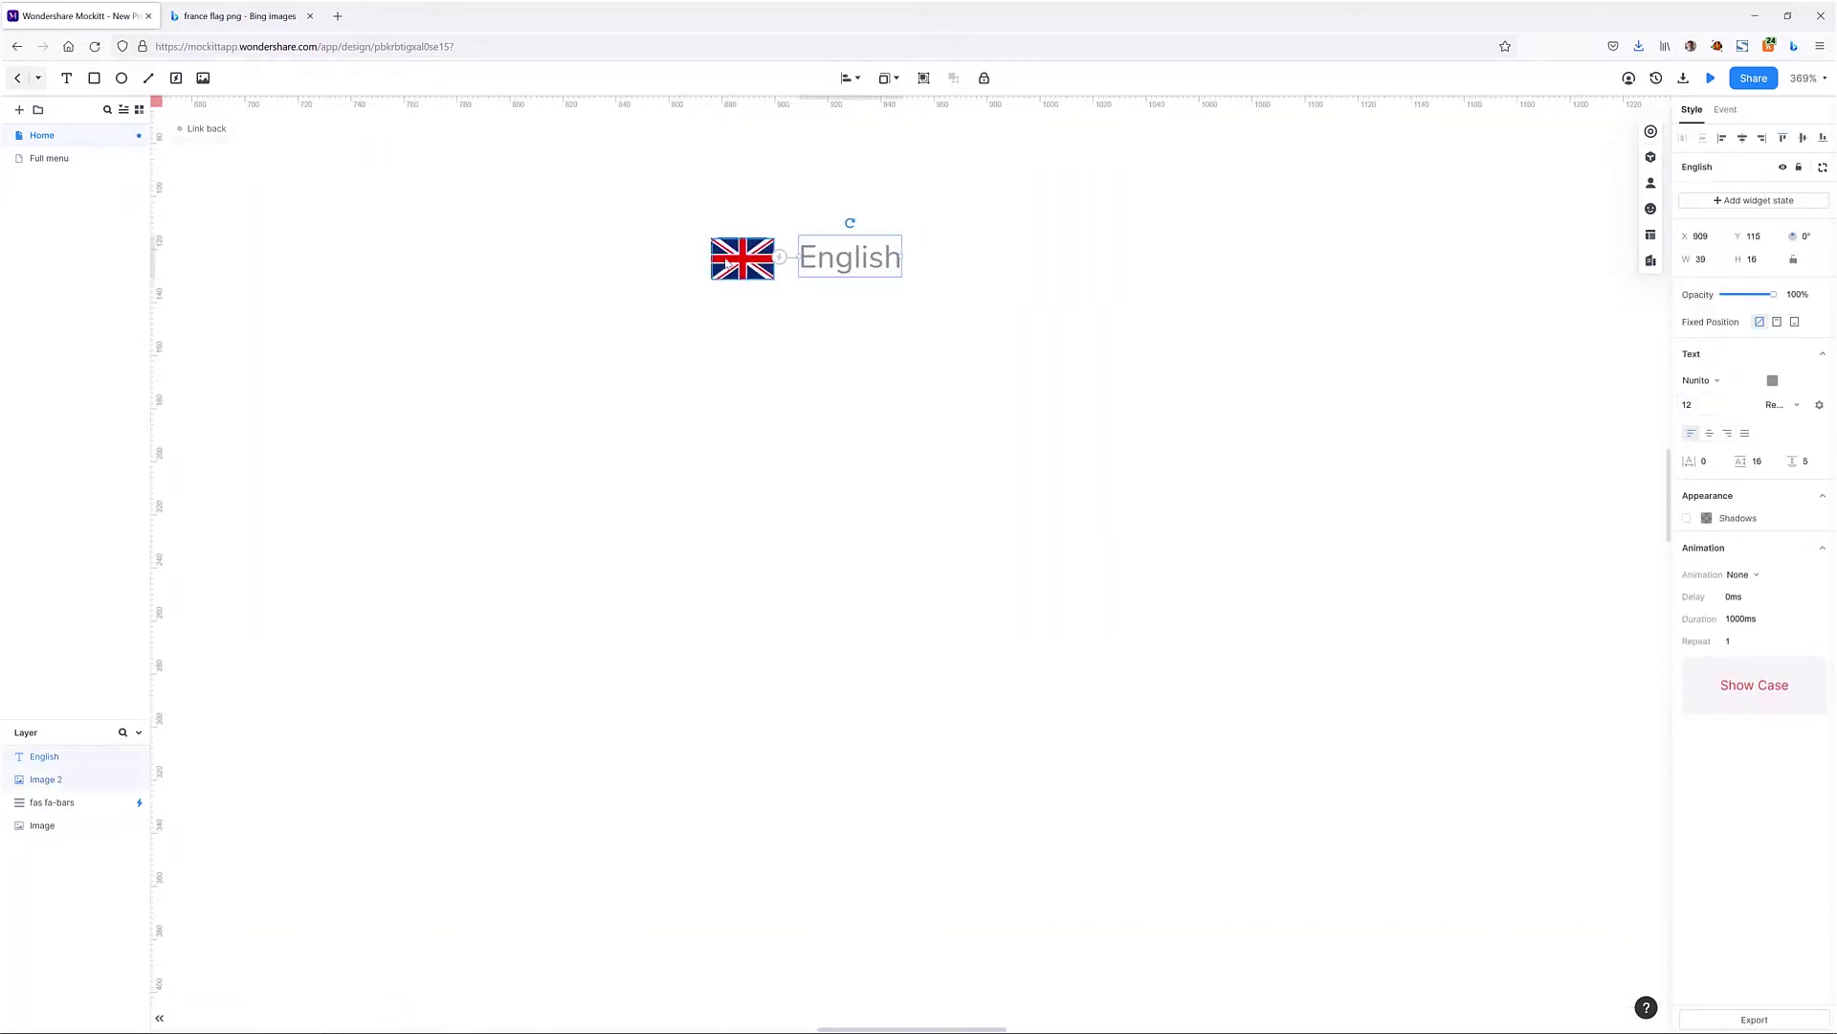
Step: Set the UK flag's width to 18 with its proportions locked
click(745, 262)
double_click(1699, 260)
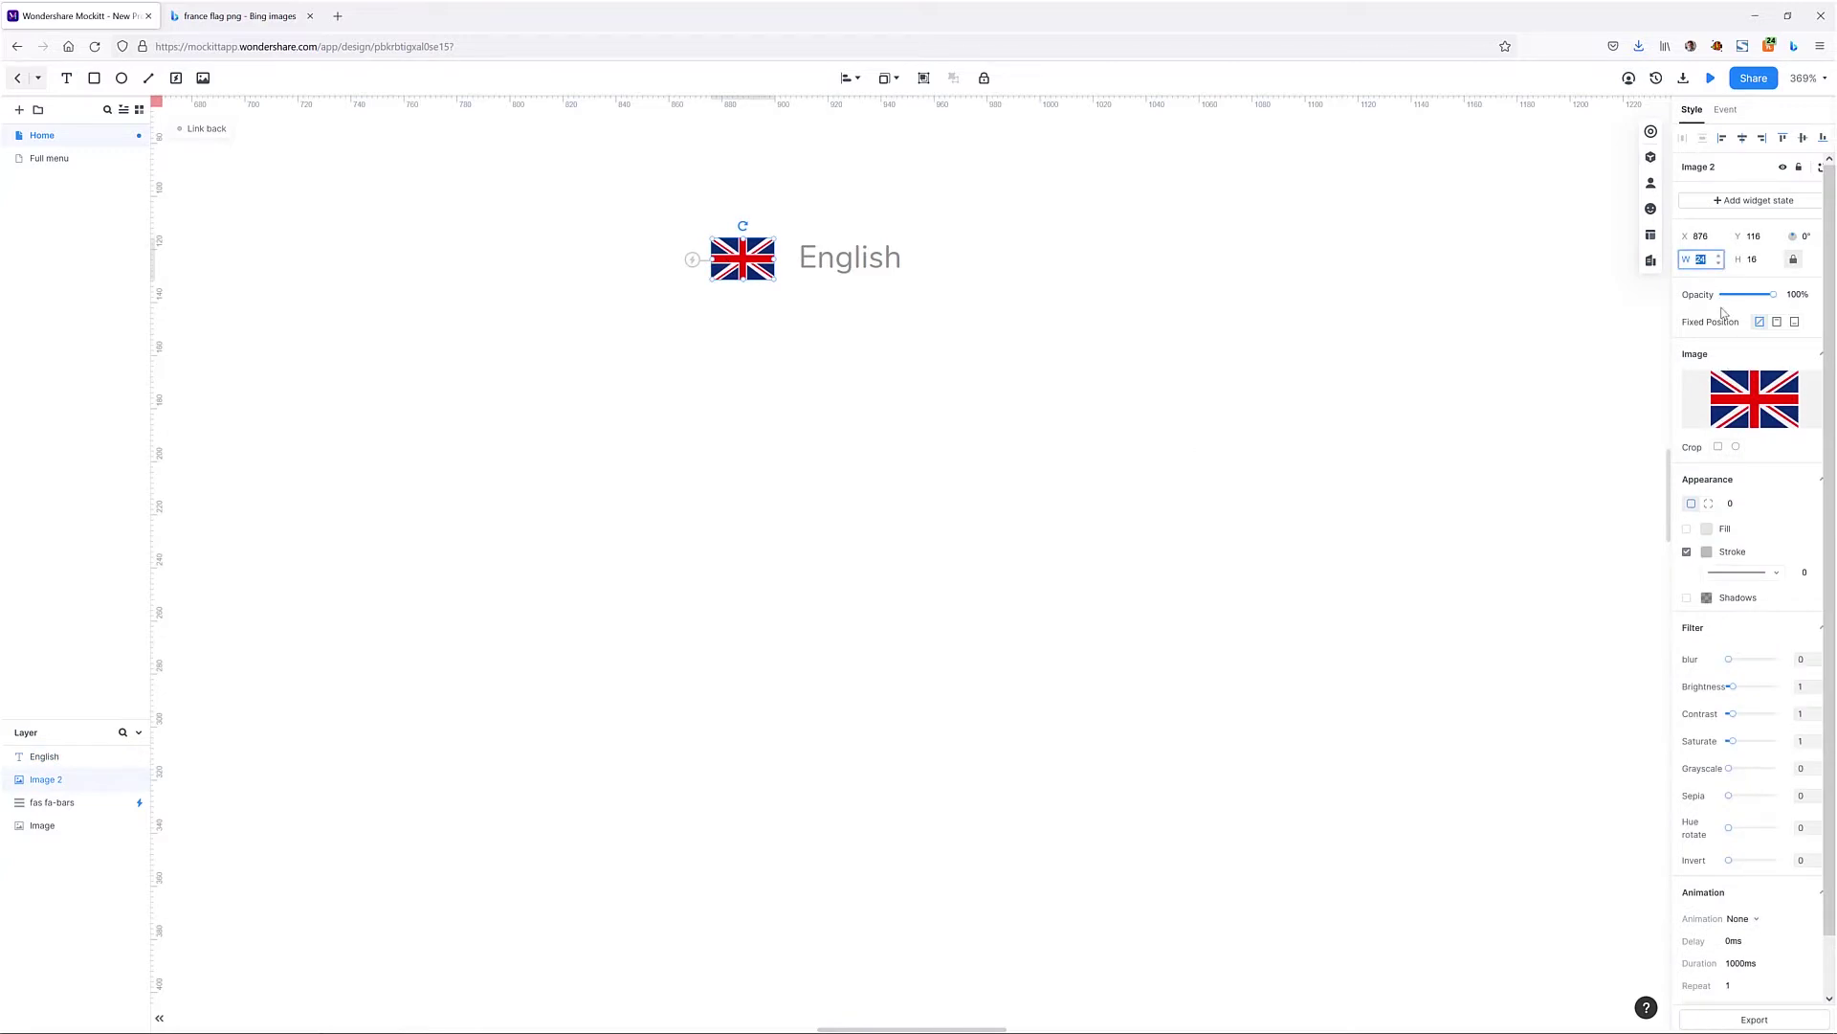
key(Return)
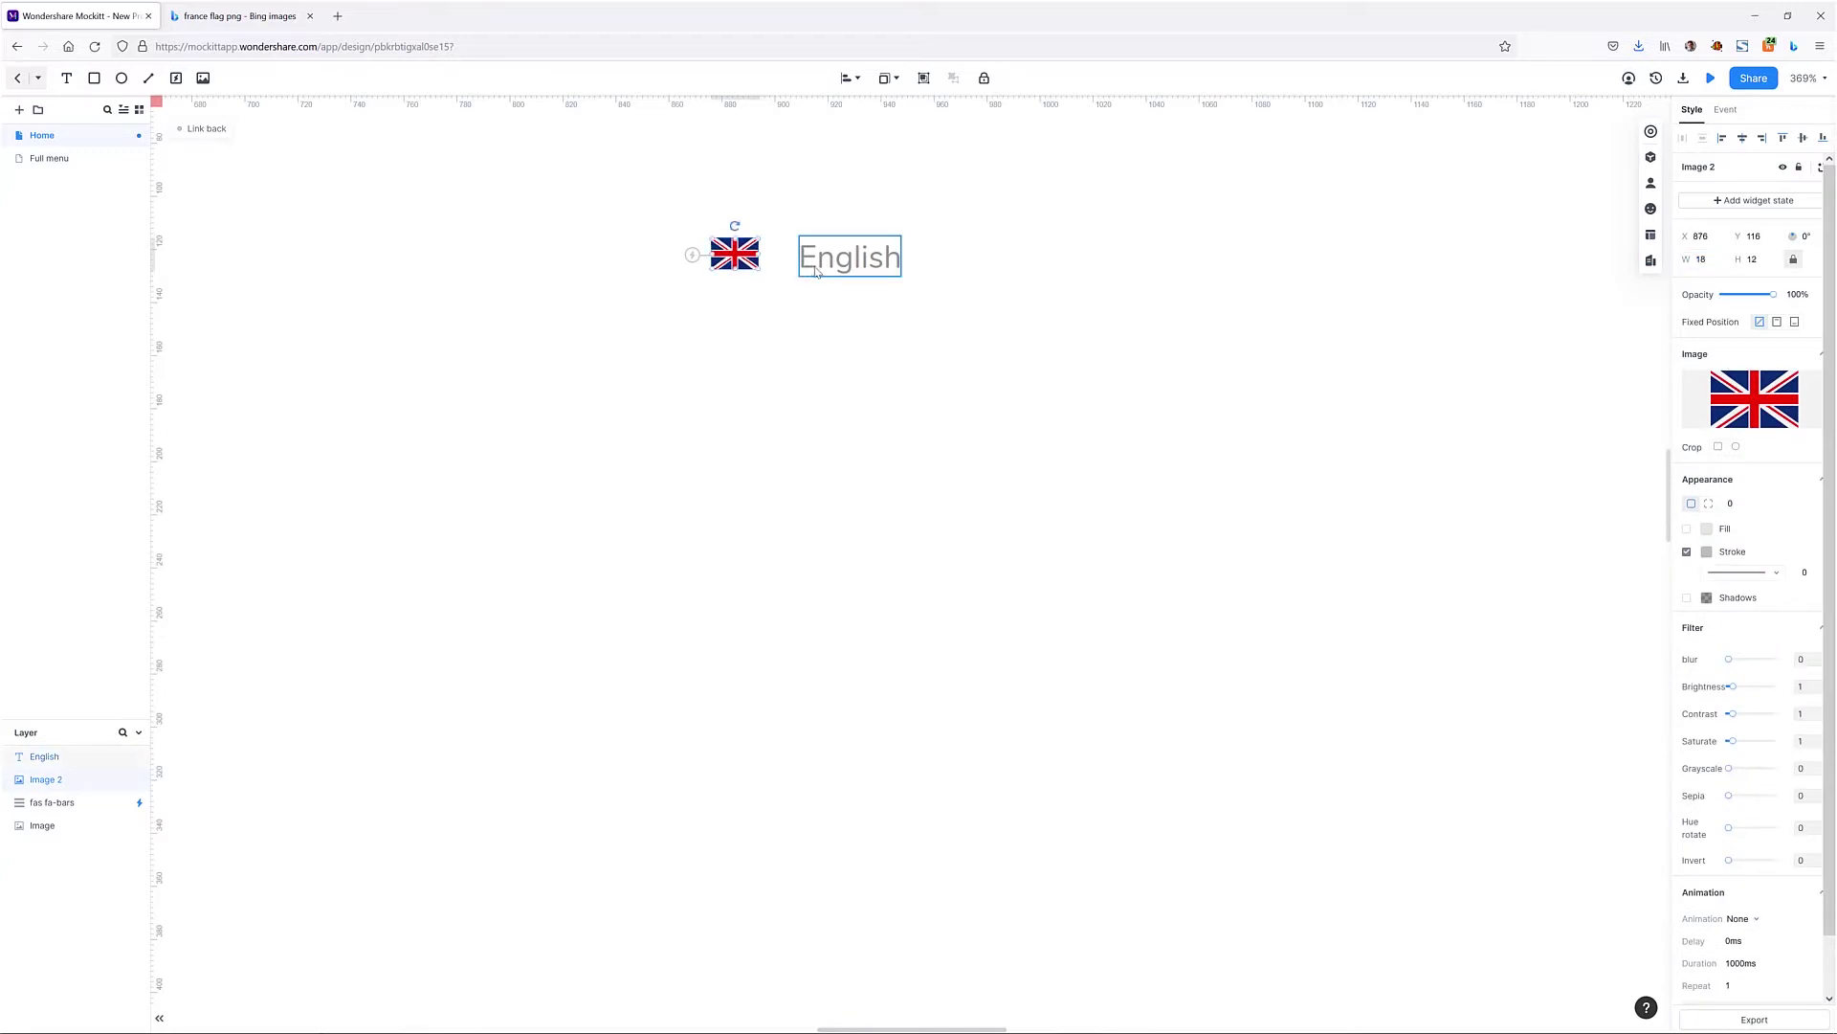
Step: Move the English text closer to the UK flag, to about X 901, Y 114, and align the two with each other
drag(816, 272, 796, 269)
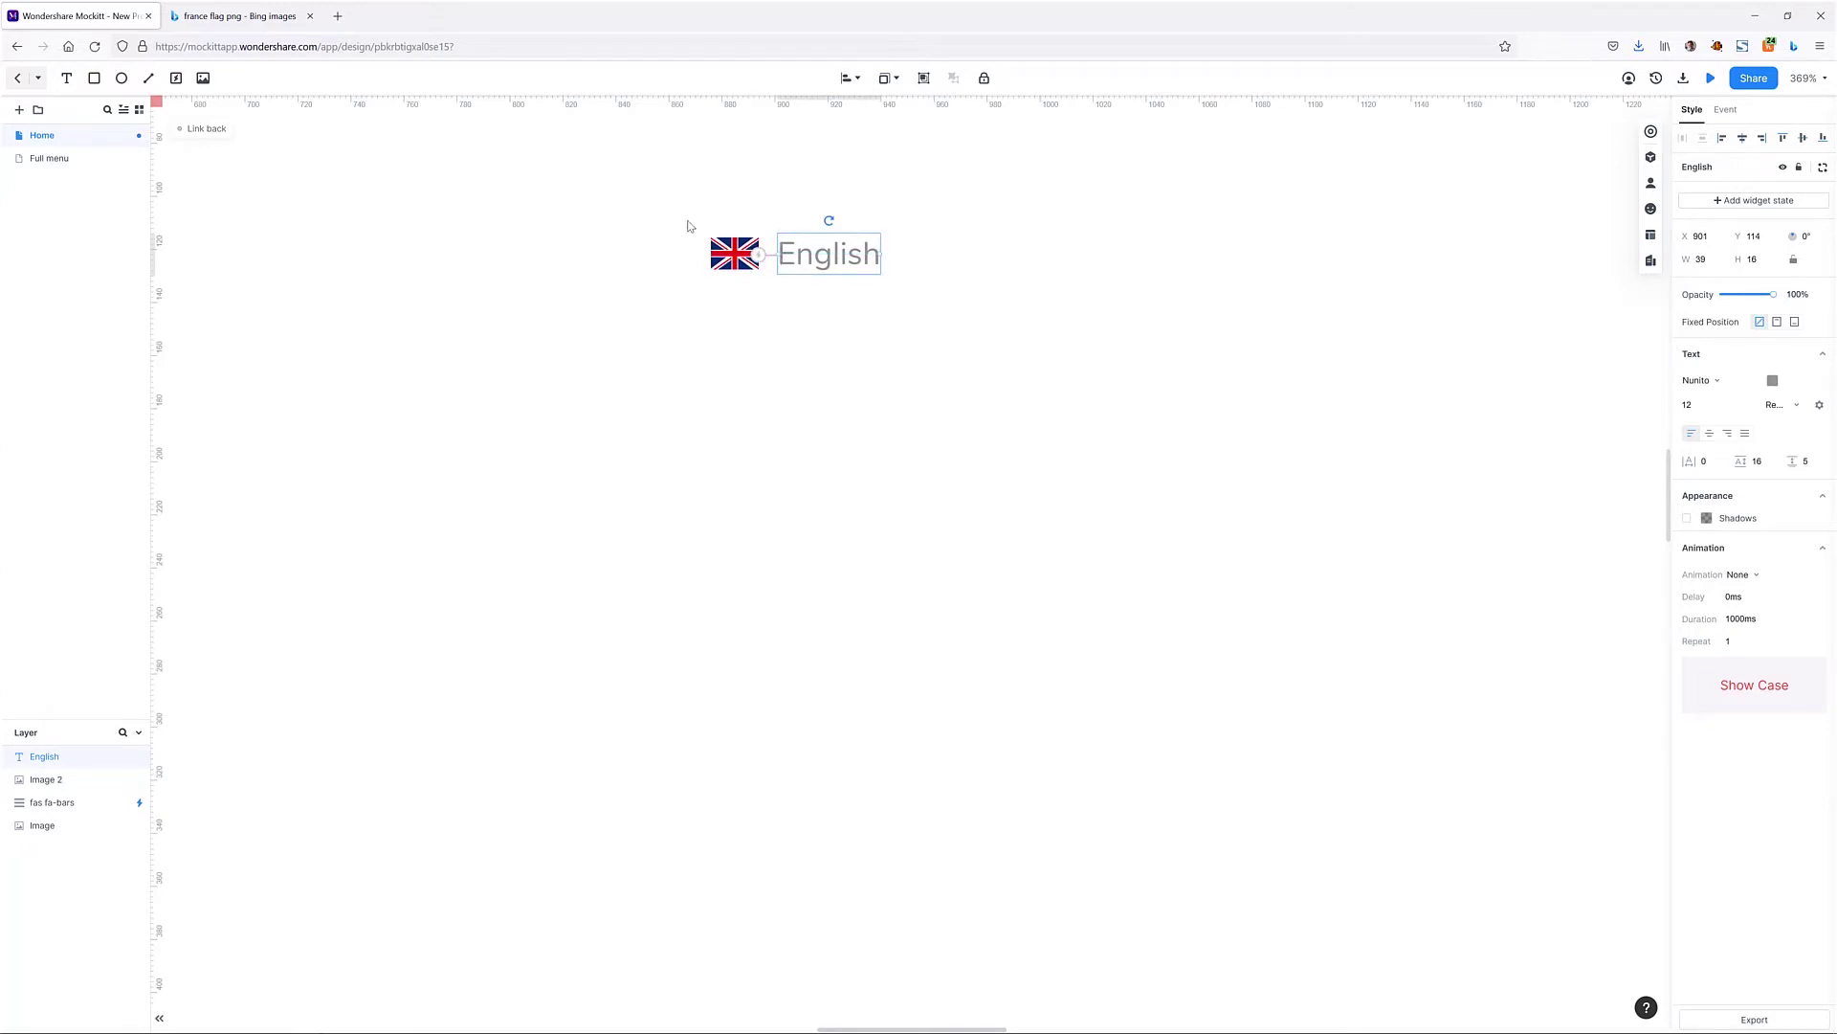
drag(687, 218, 990, 340)
click(850, 78)
click(856, 213)
click(1037, 258)
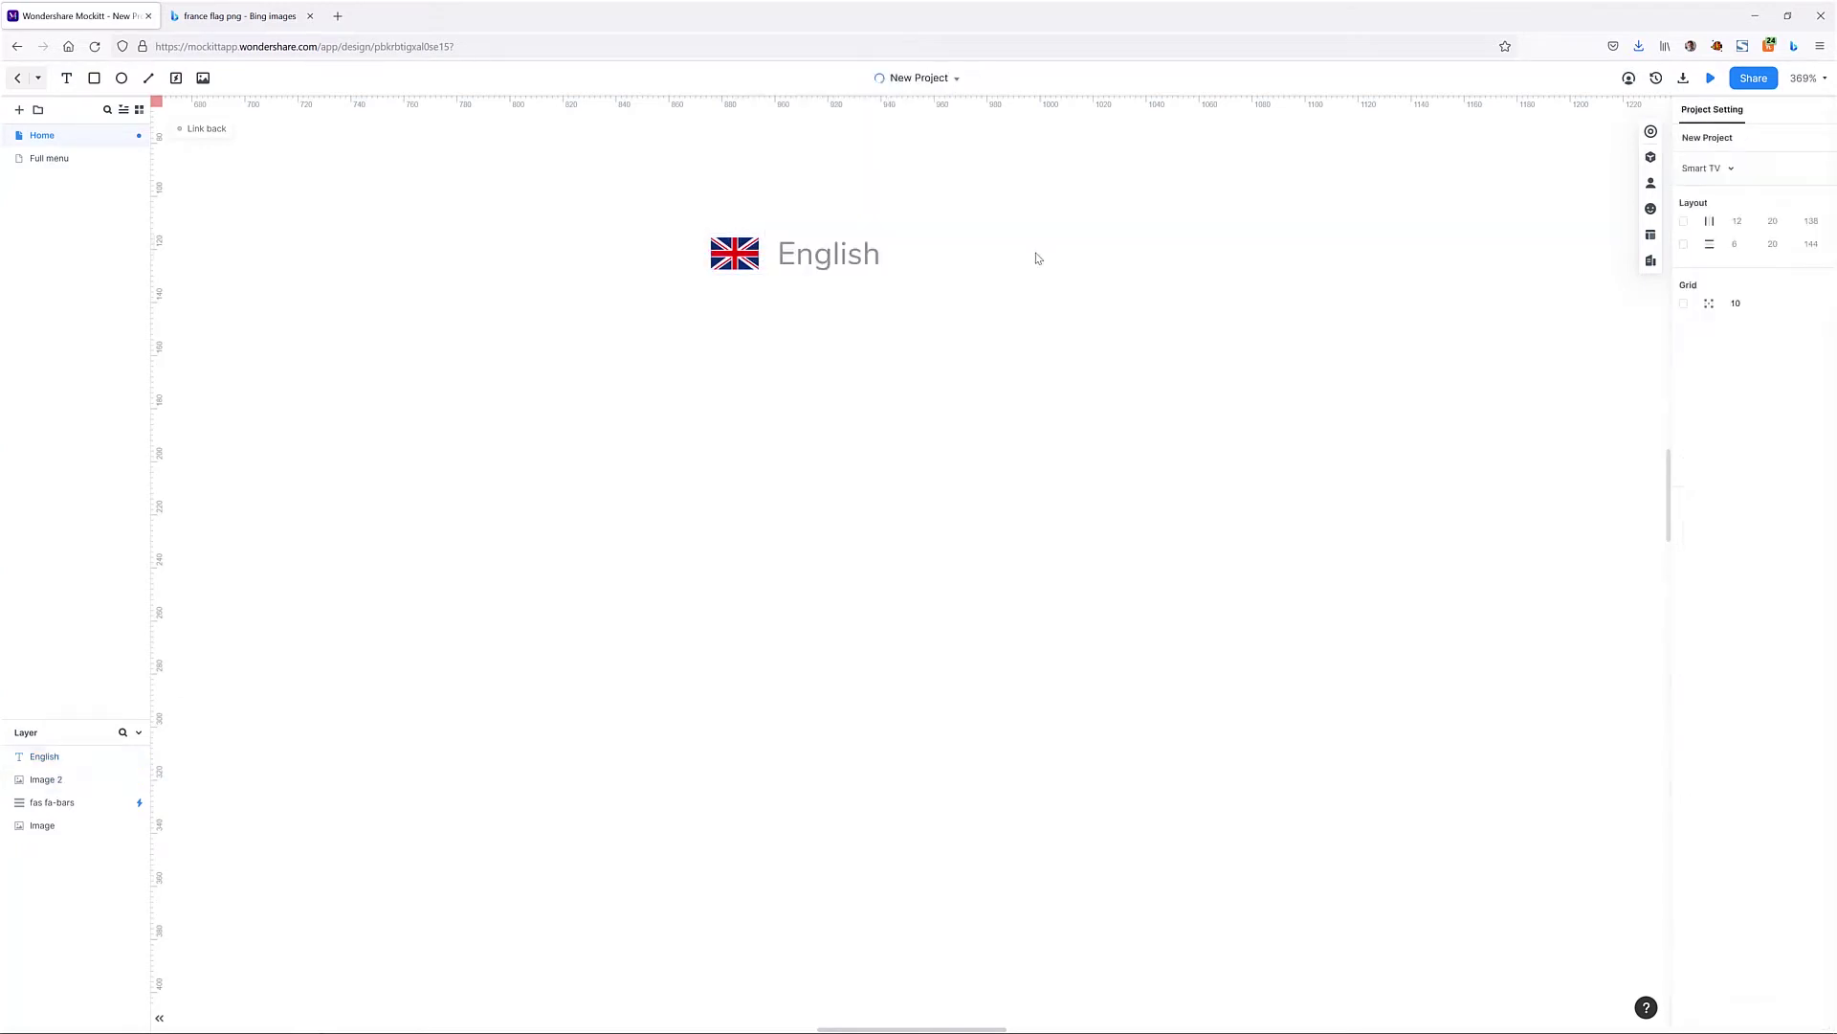
Step: Move the flag and English text to the Home screen's upper-right area, with the text at about X 1706, Y 28
scroll(878, 332, down, 5)
drag(1038, 258, 1492, 216)
drag(1296, 295, 1043, 323)
drag(689, 354, 754, 415)
drag(1271, 352, 1381, 304)
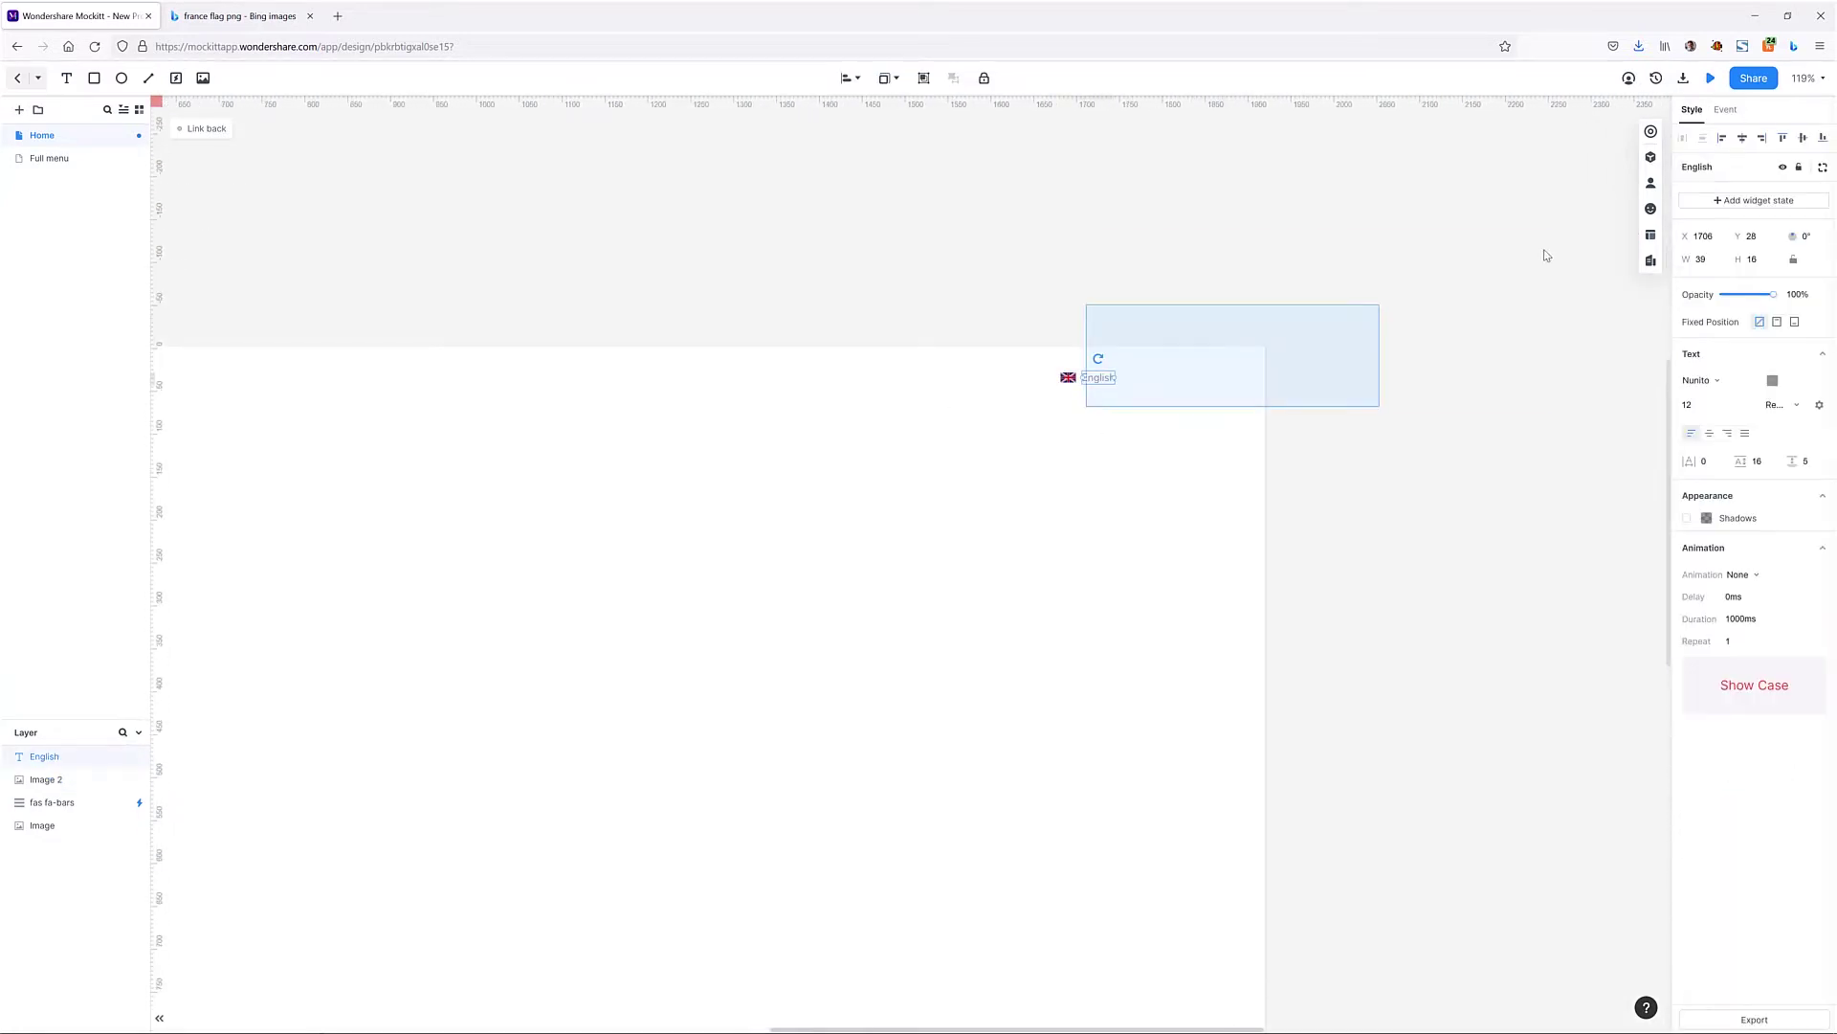
Step: Search the icon library for "chevron" and add the Material Design right chevron to the Home screen
click(1127, 399)
drag(1091, 403, 1400, 316)
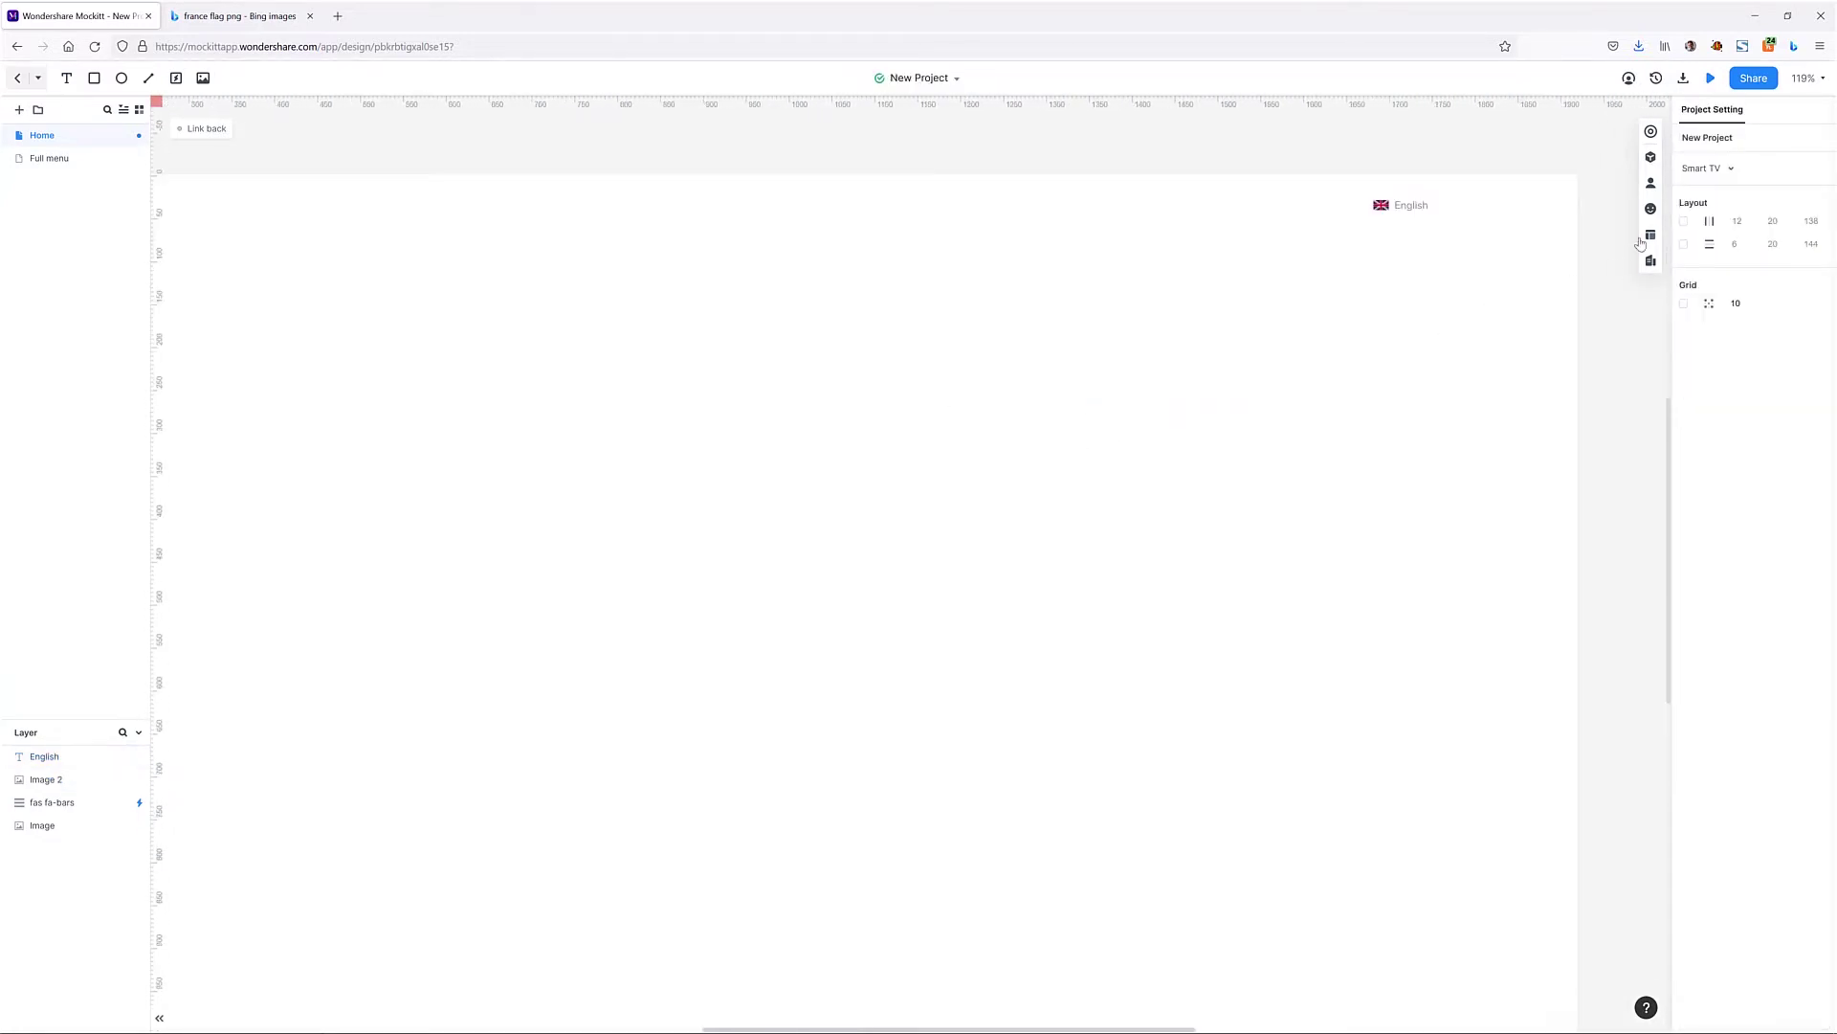
click(1651, 210)
click(1428, 207)
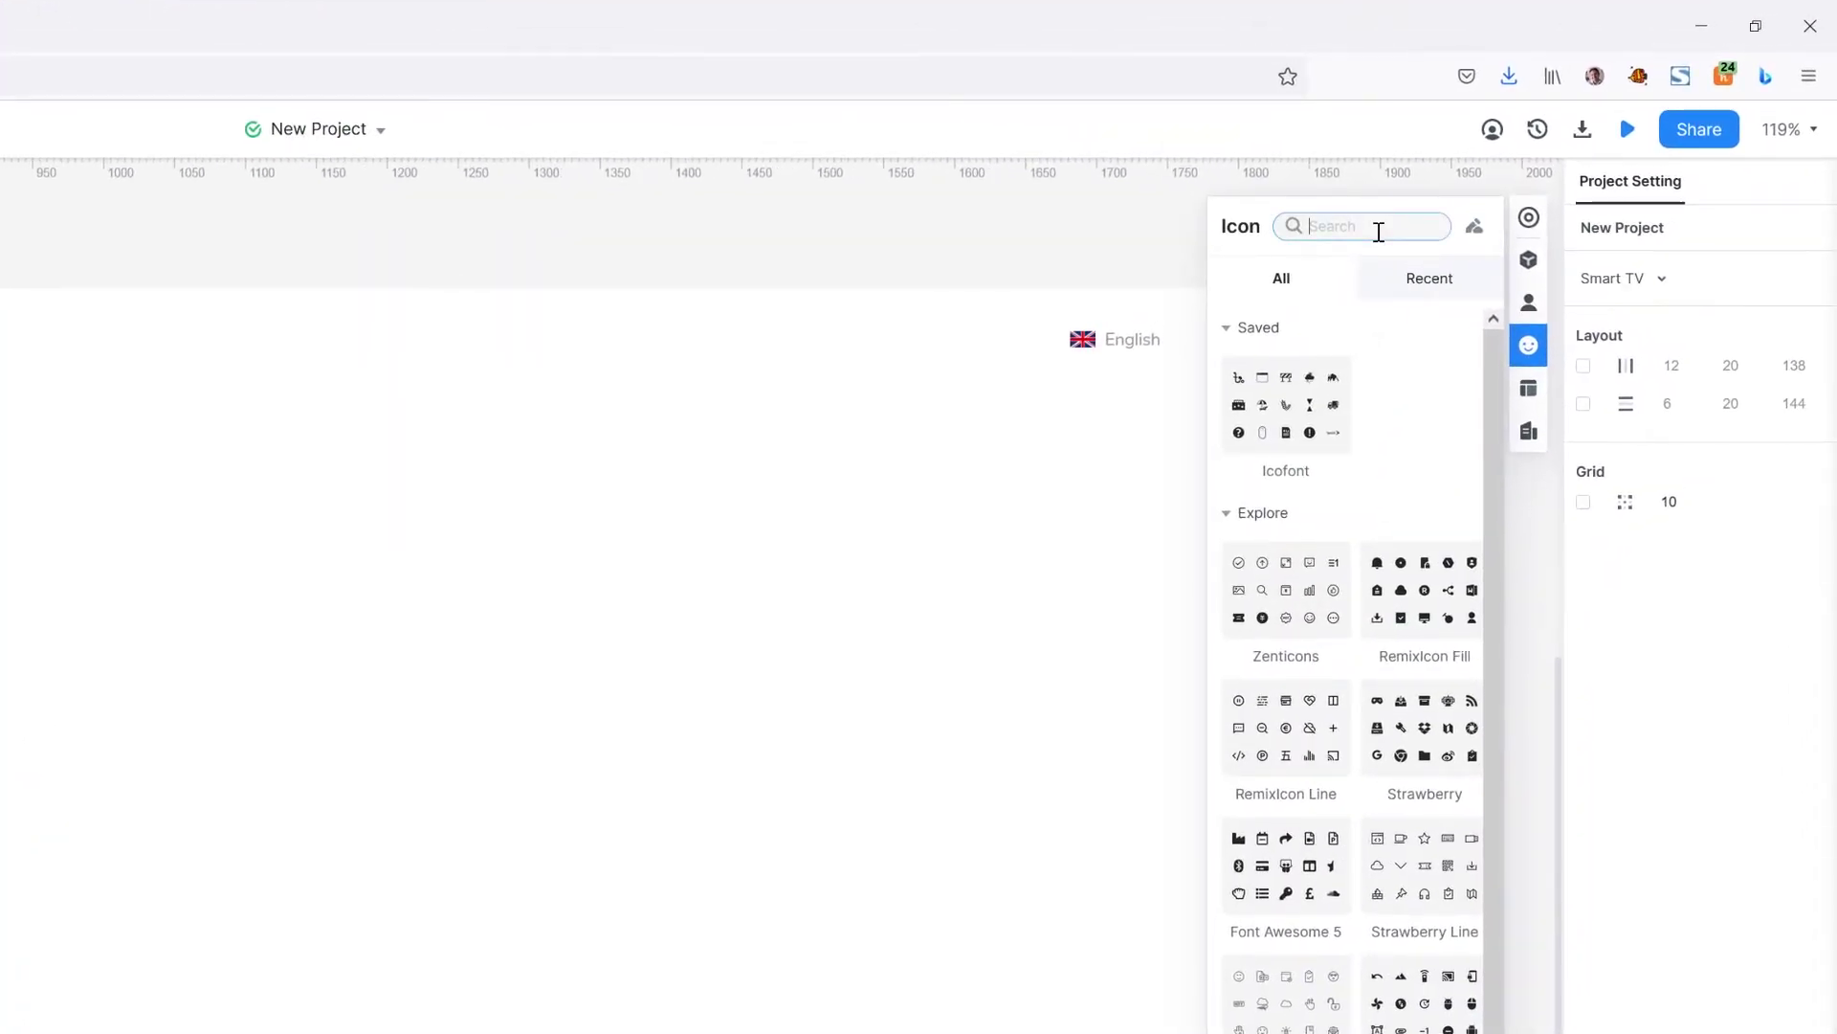
text(chevron)
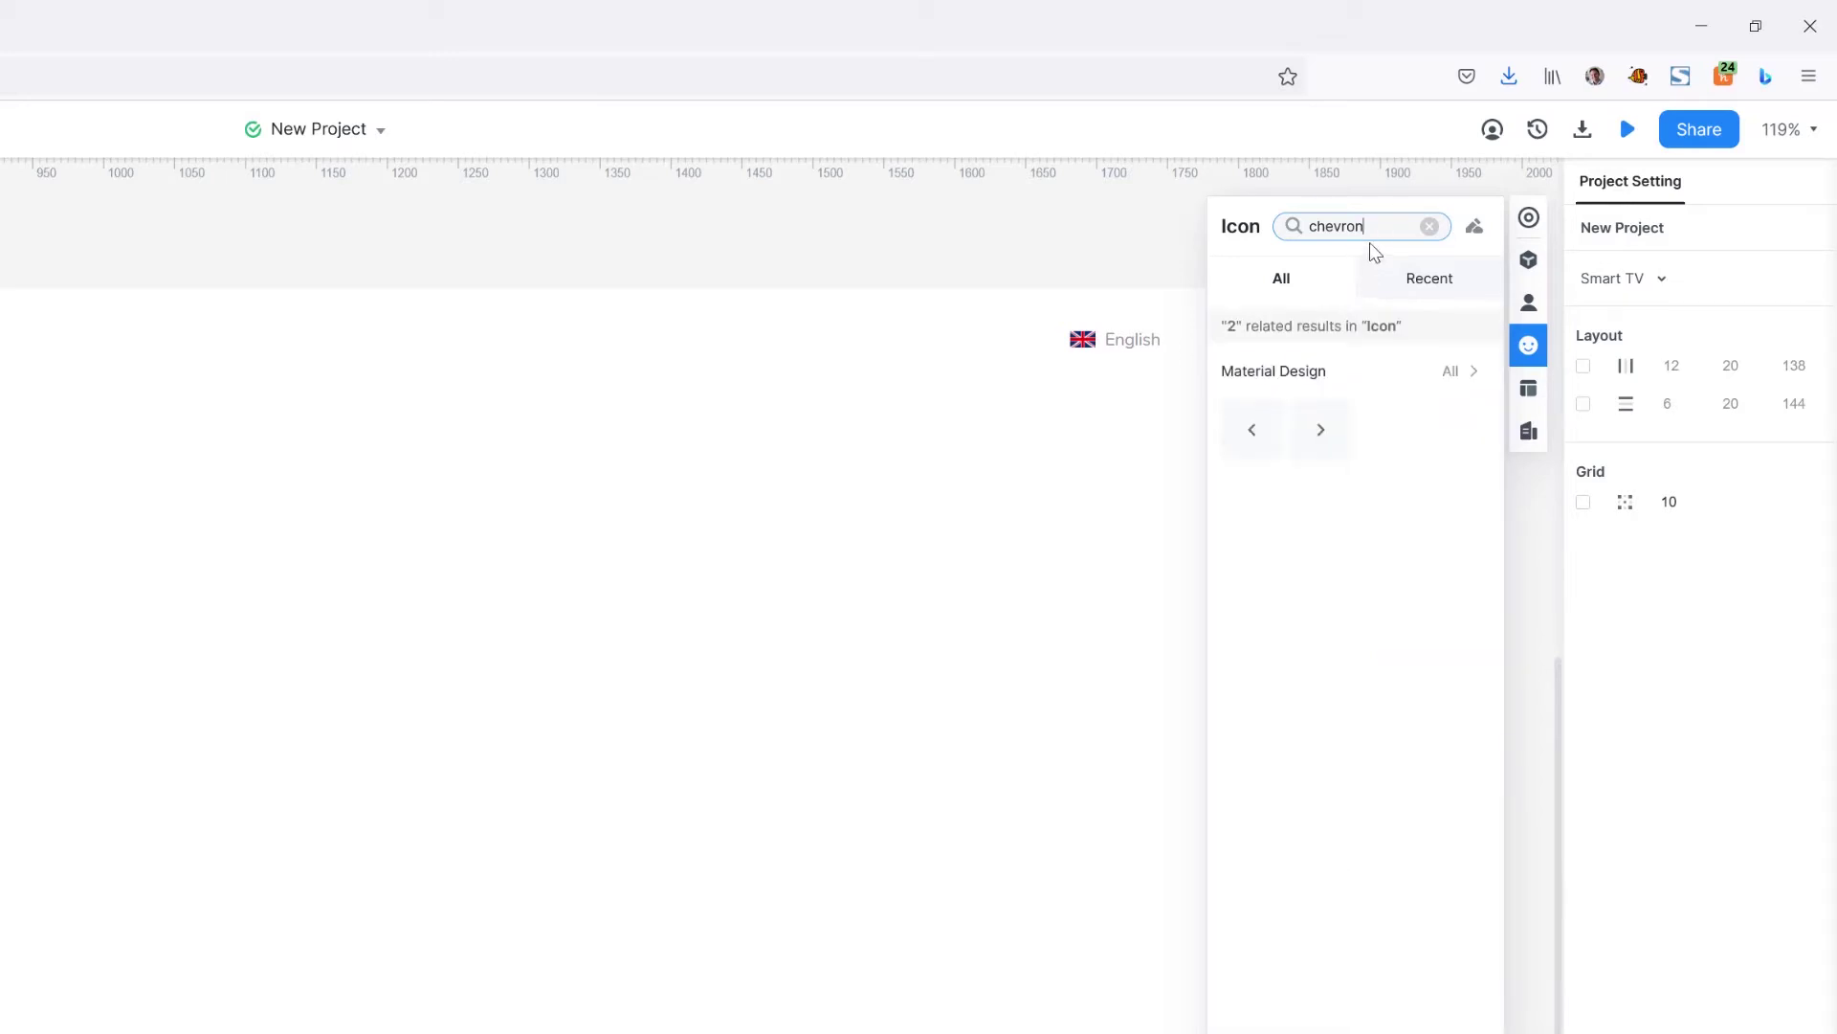
click(1328, 432)
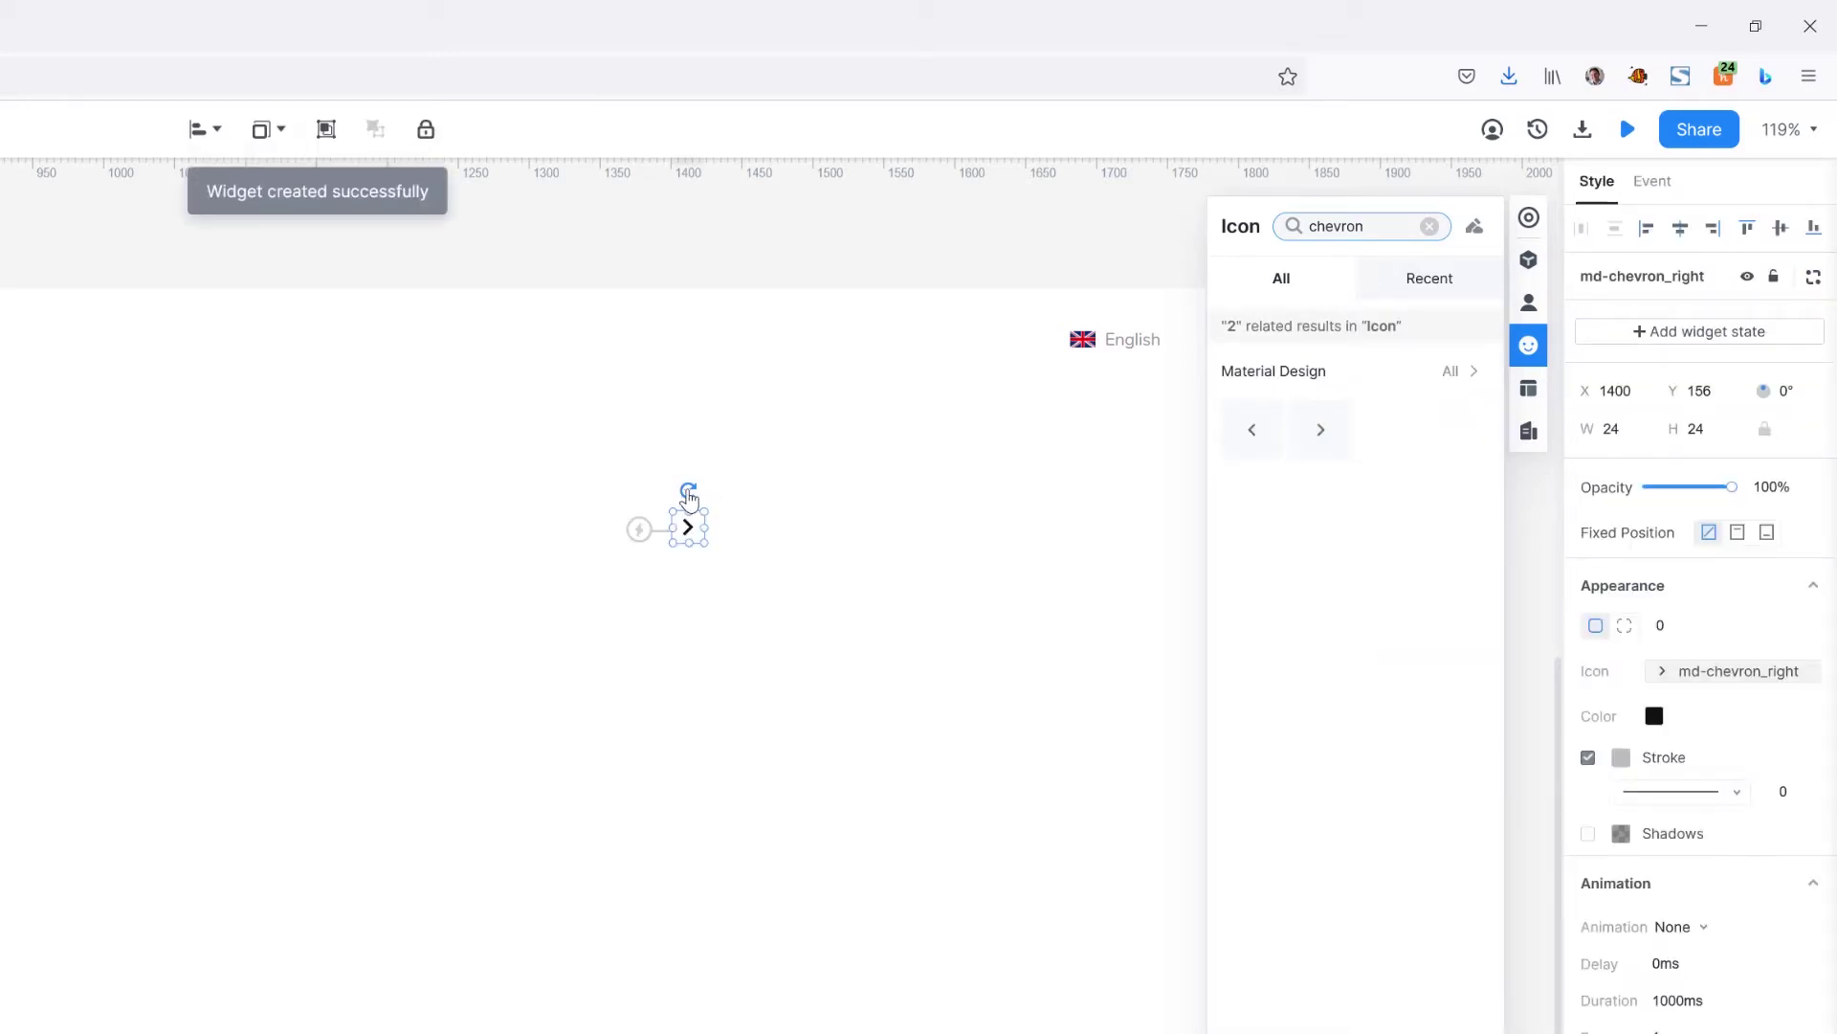
Step: Rotate the chevron 90° to point down and place it beside the English text at about X 1752, Y 26
drag(688, 498, 729, 532)
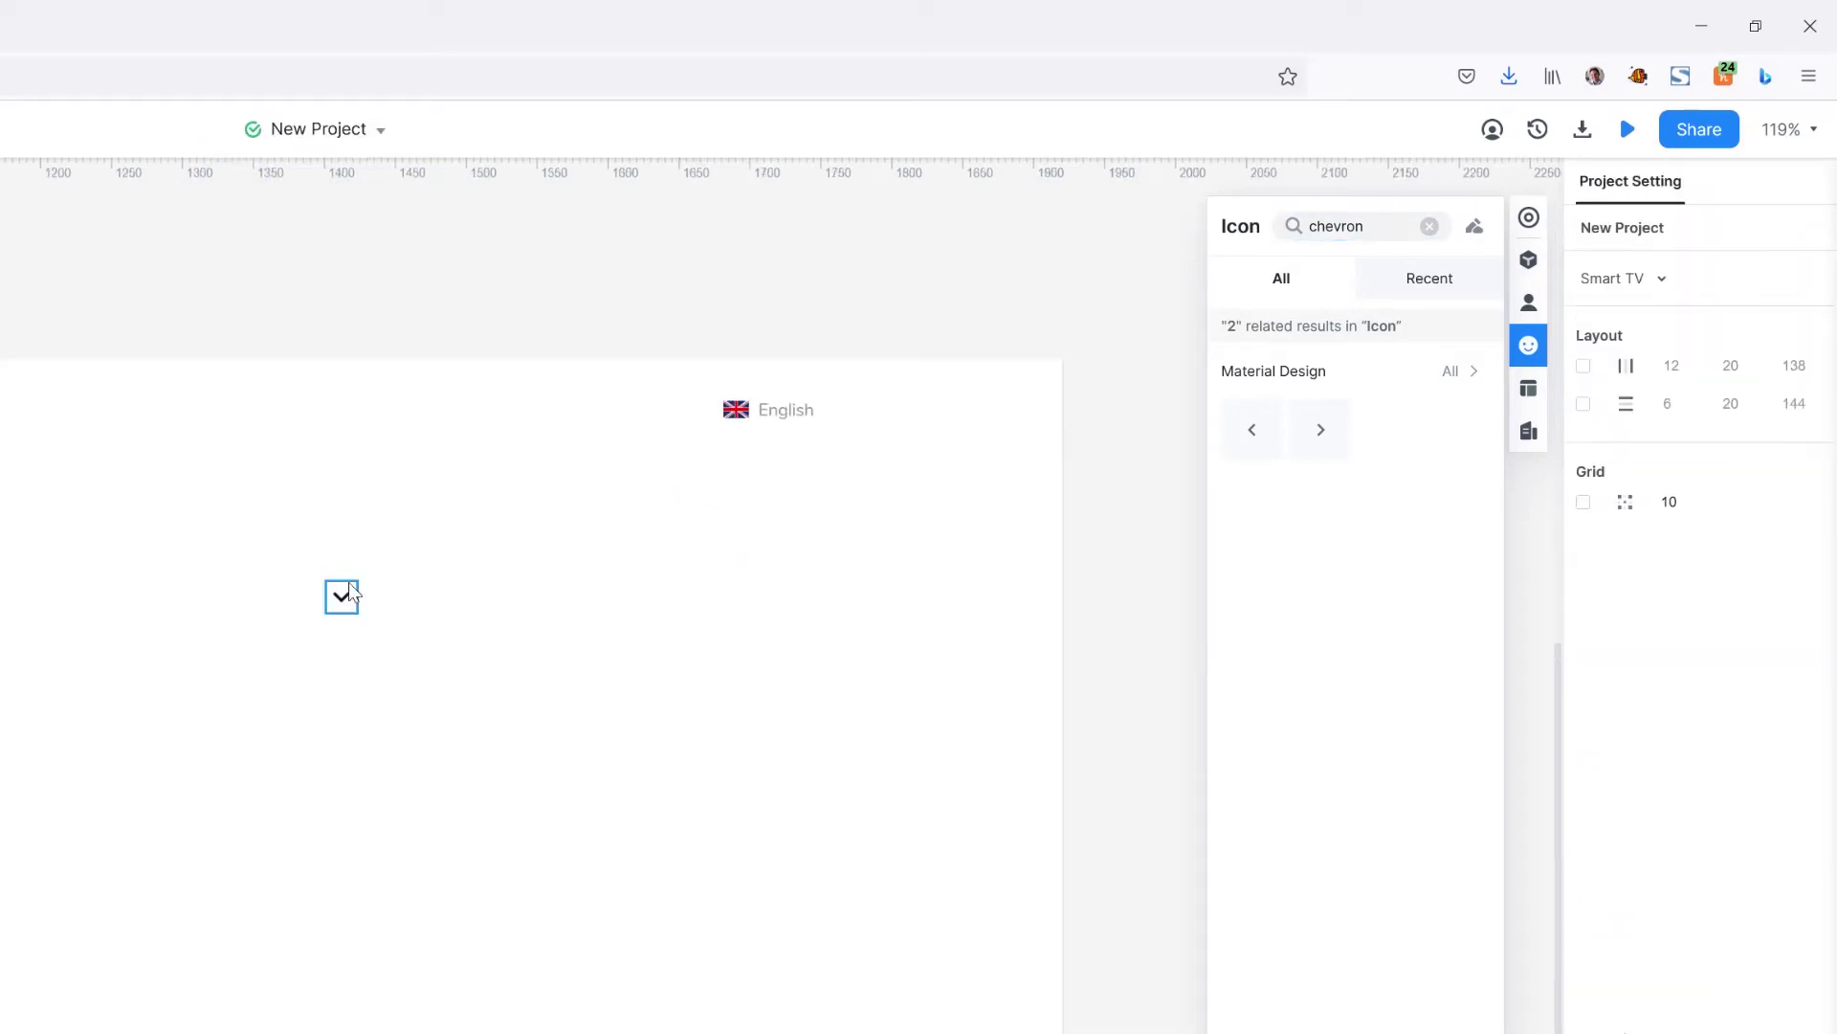
drag(348, 595, 837, 410)
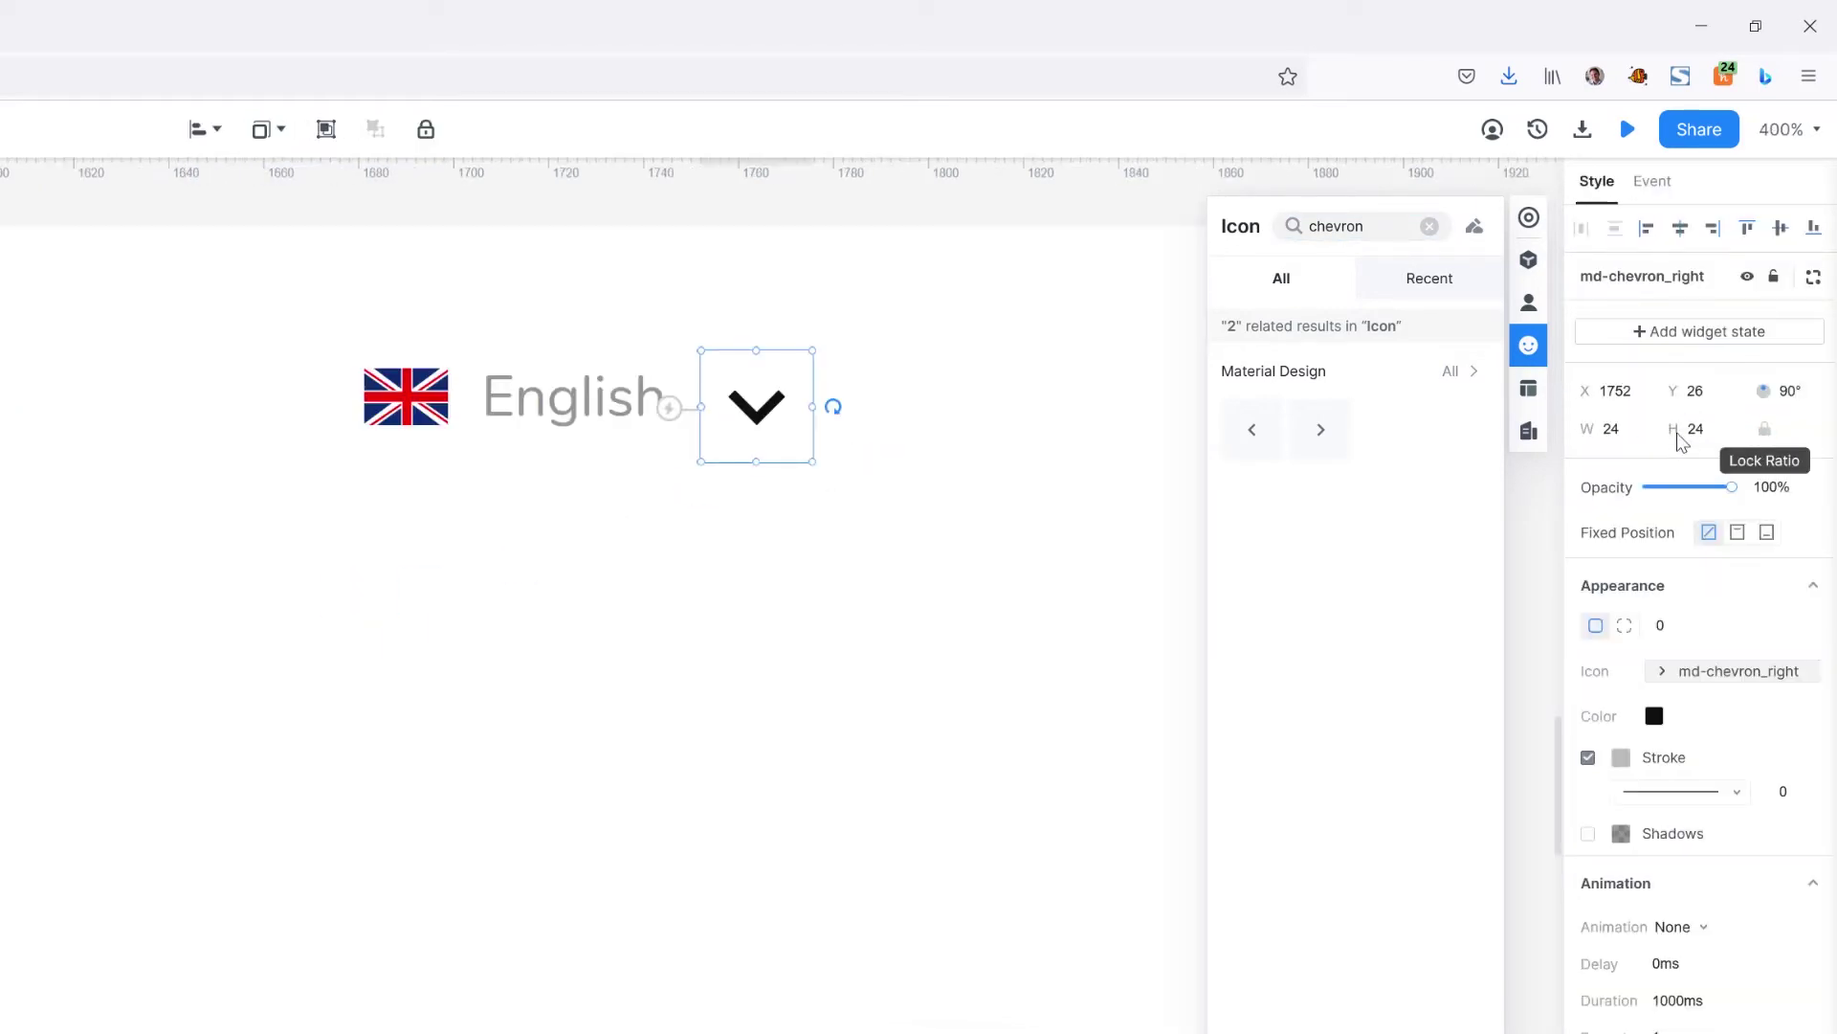
Step: Set the chevron's width to 16 with its height in proportion, and recolour it gray
click(1618, 431)
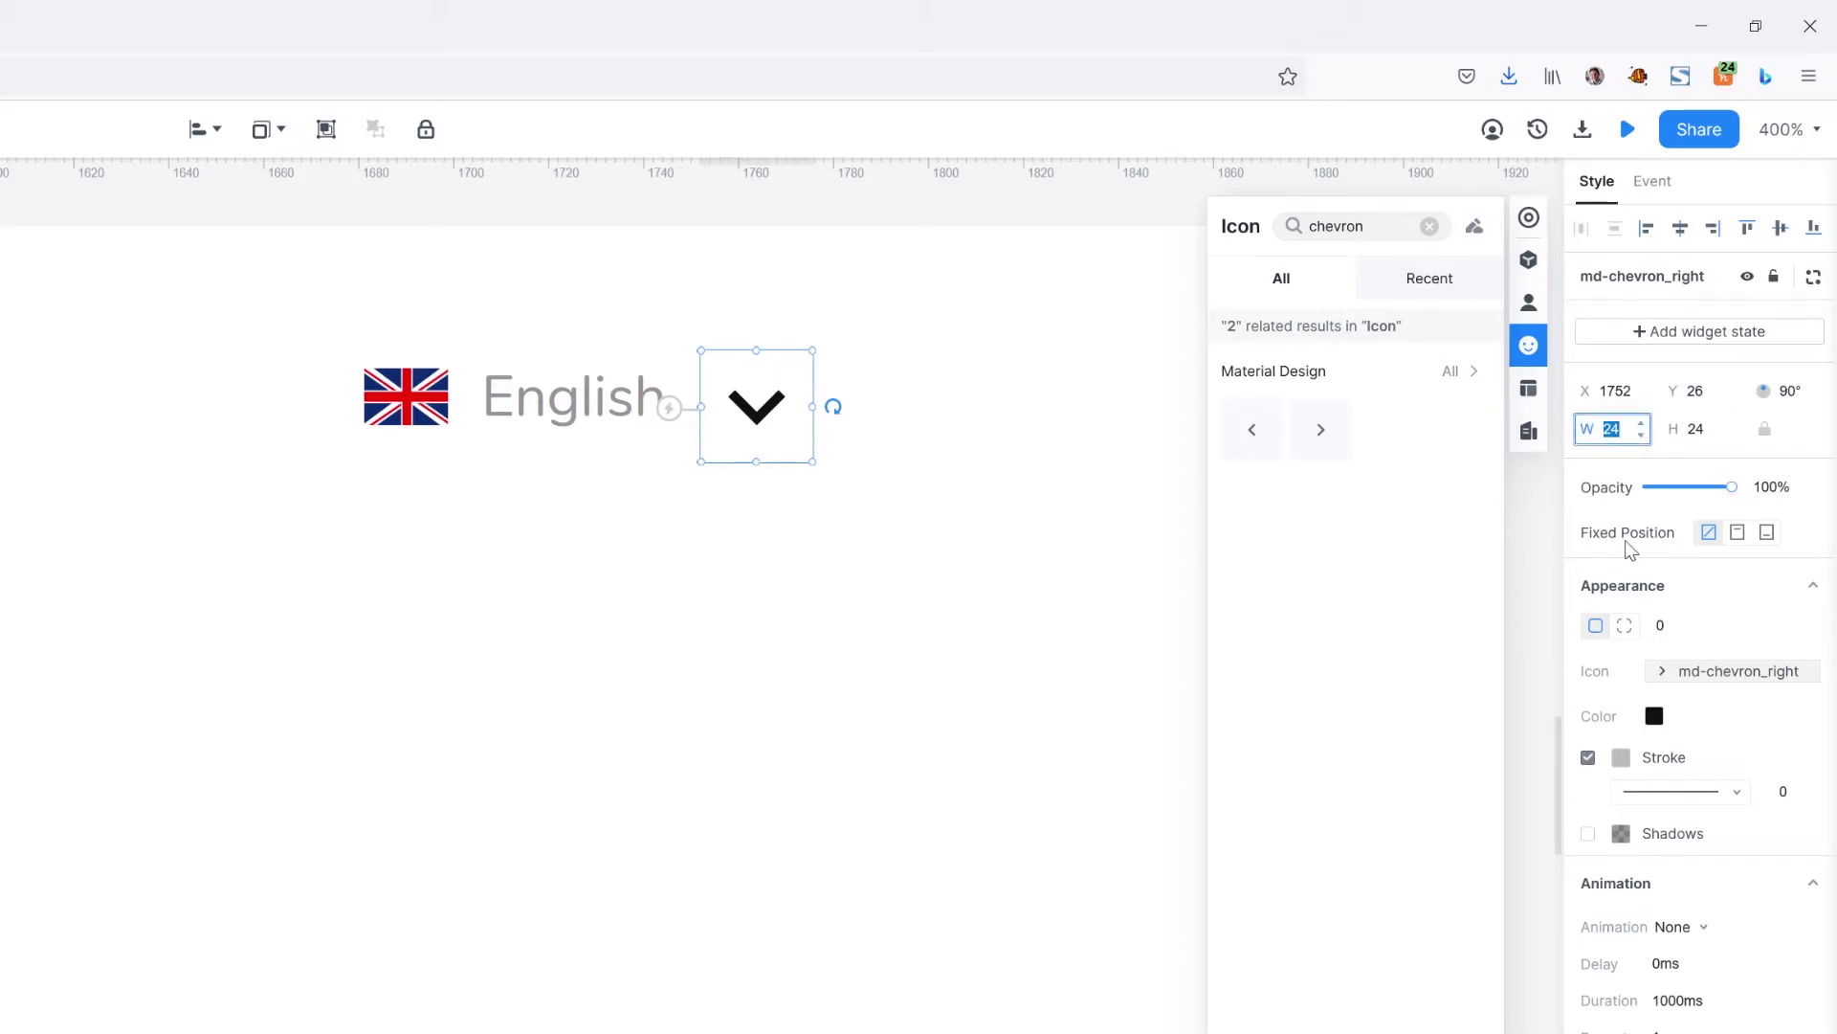
text(16)
key(Return)
click(1655, 716)
click(1332, 625)
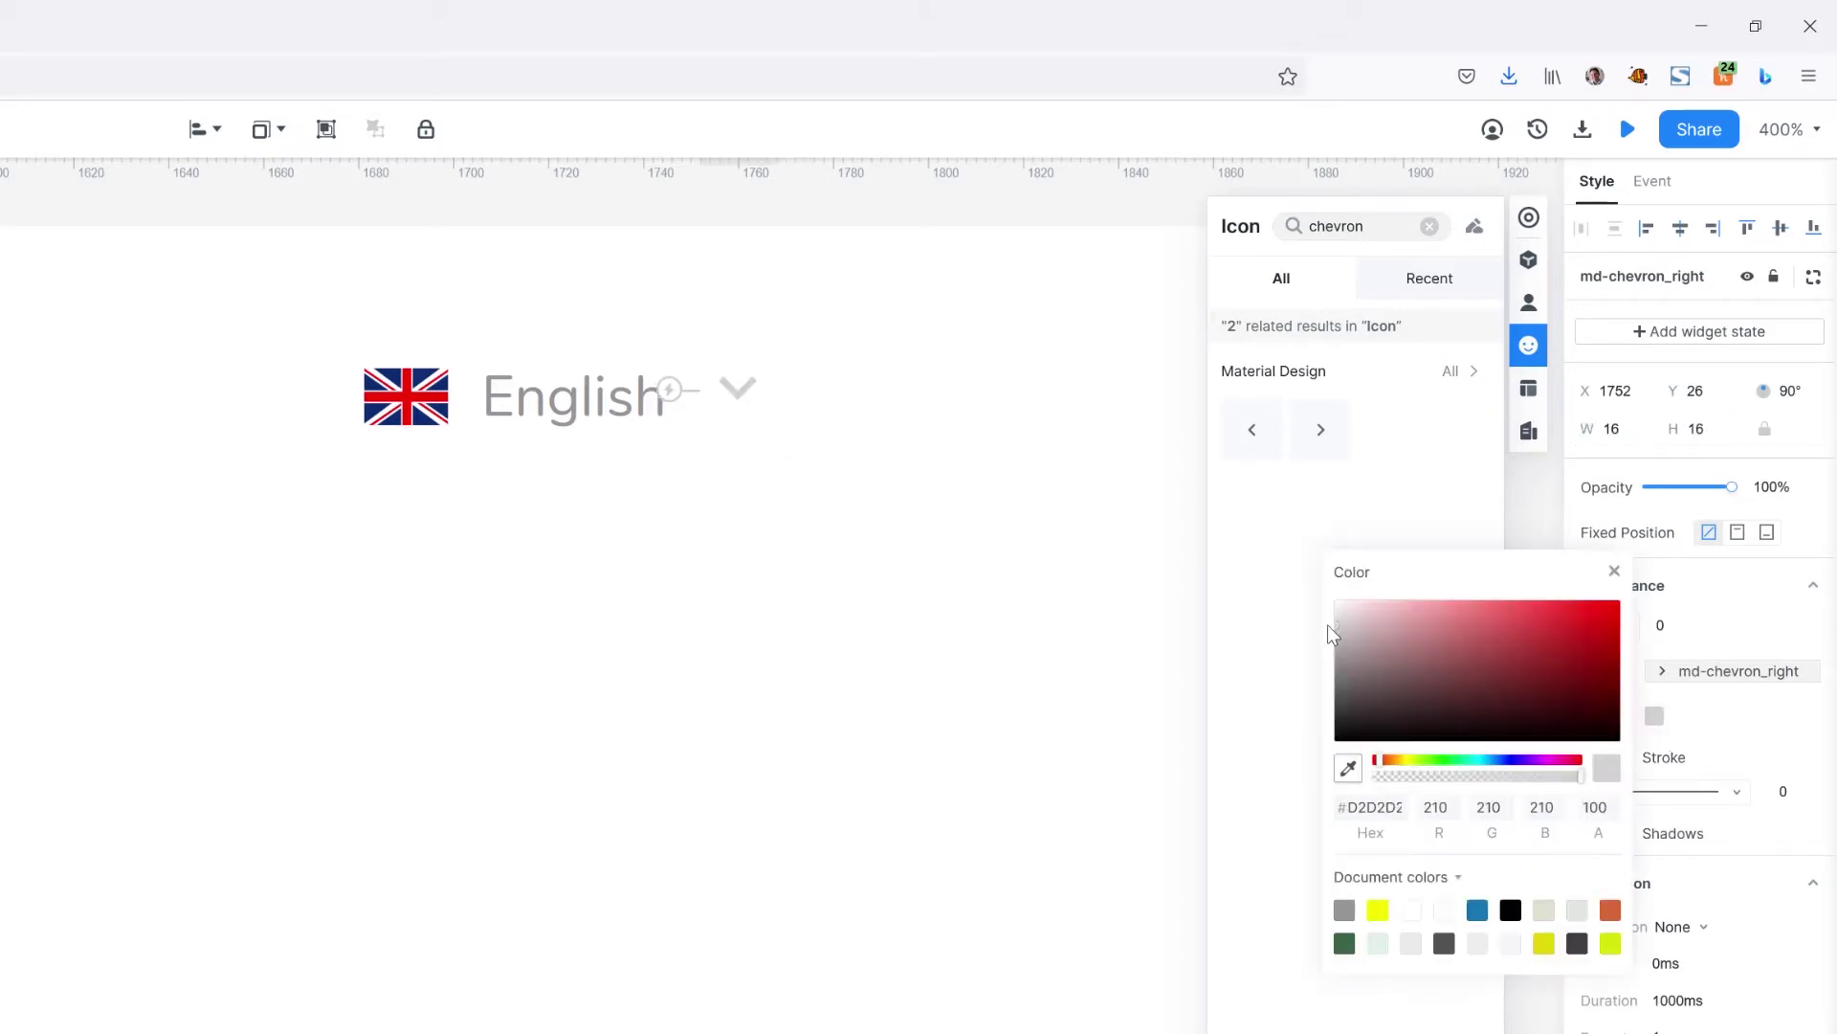
Step: Align the UK flag, English text and chevron to a common vertical center
drag(236, 301, 960, 522)
click(216, 129)
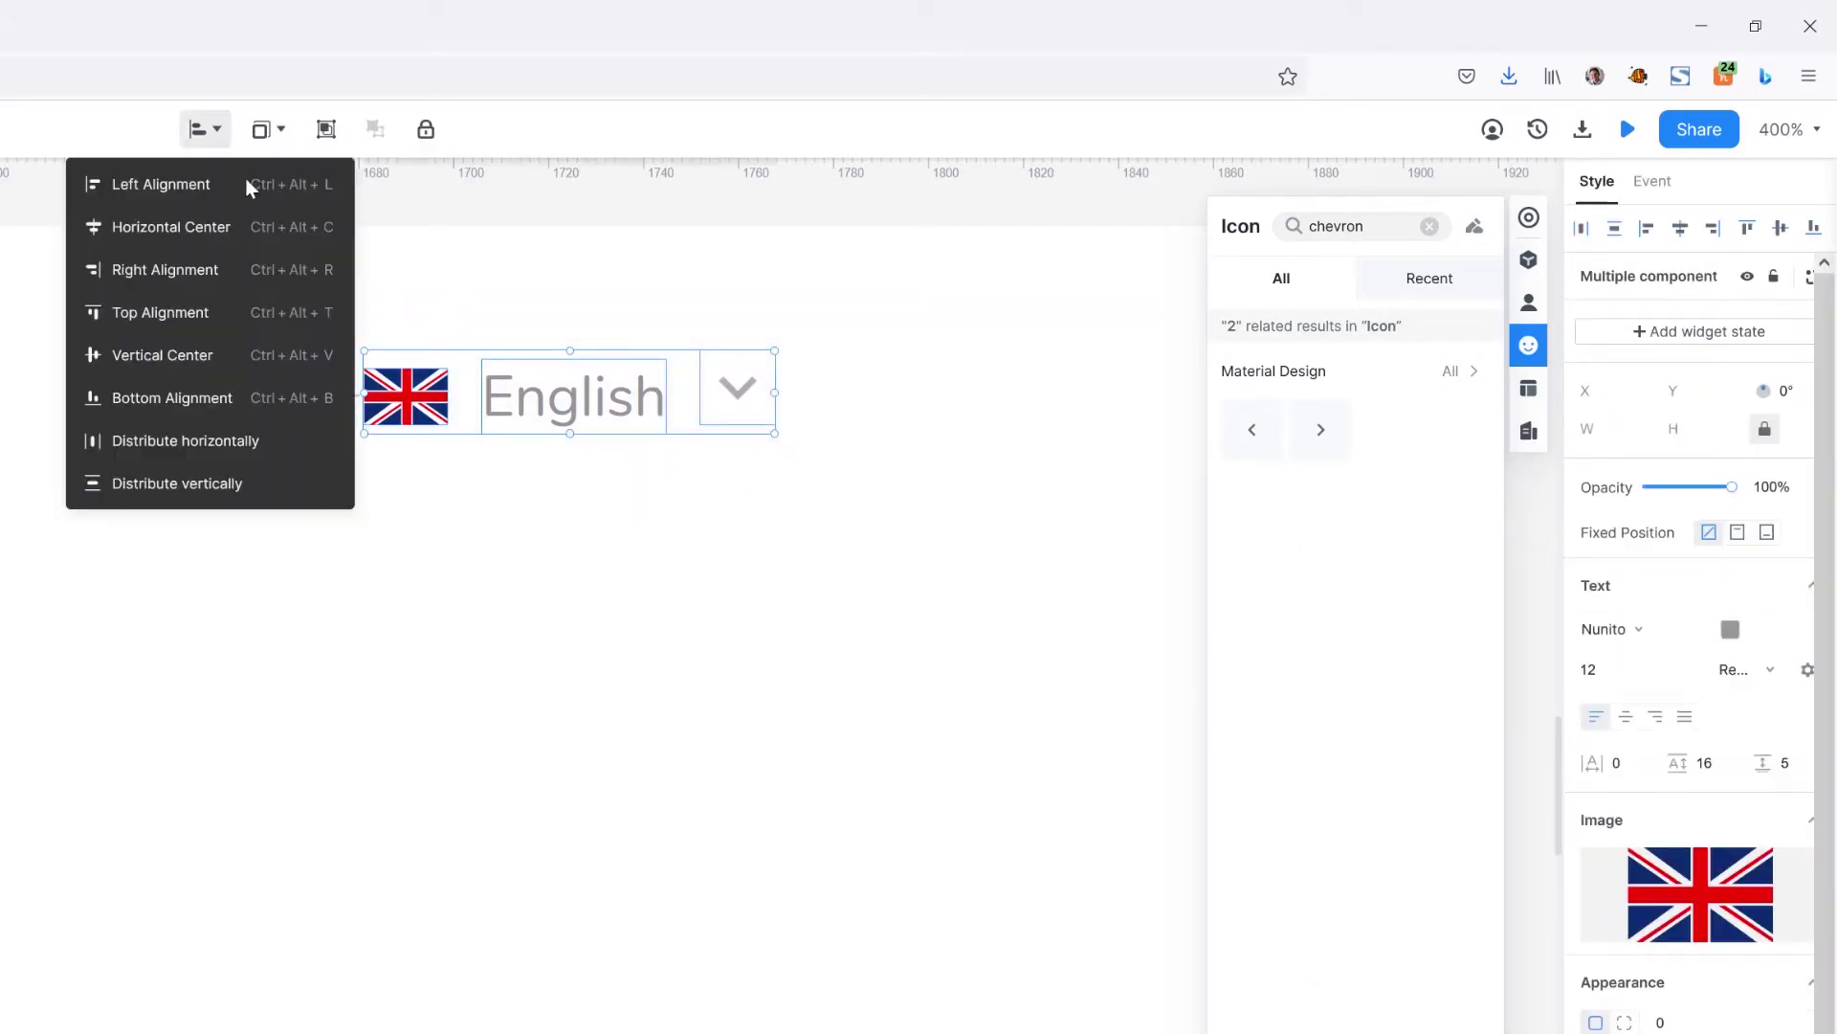
click(194, 353)
click(678, 651)
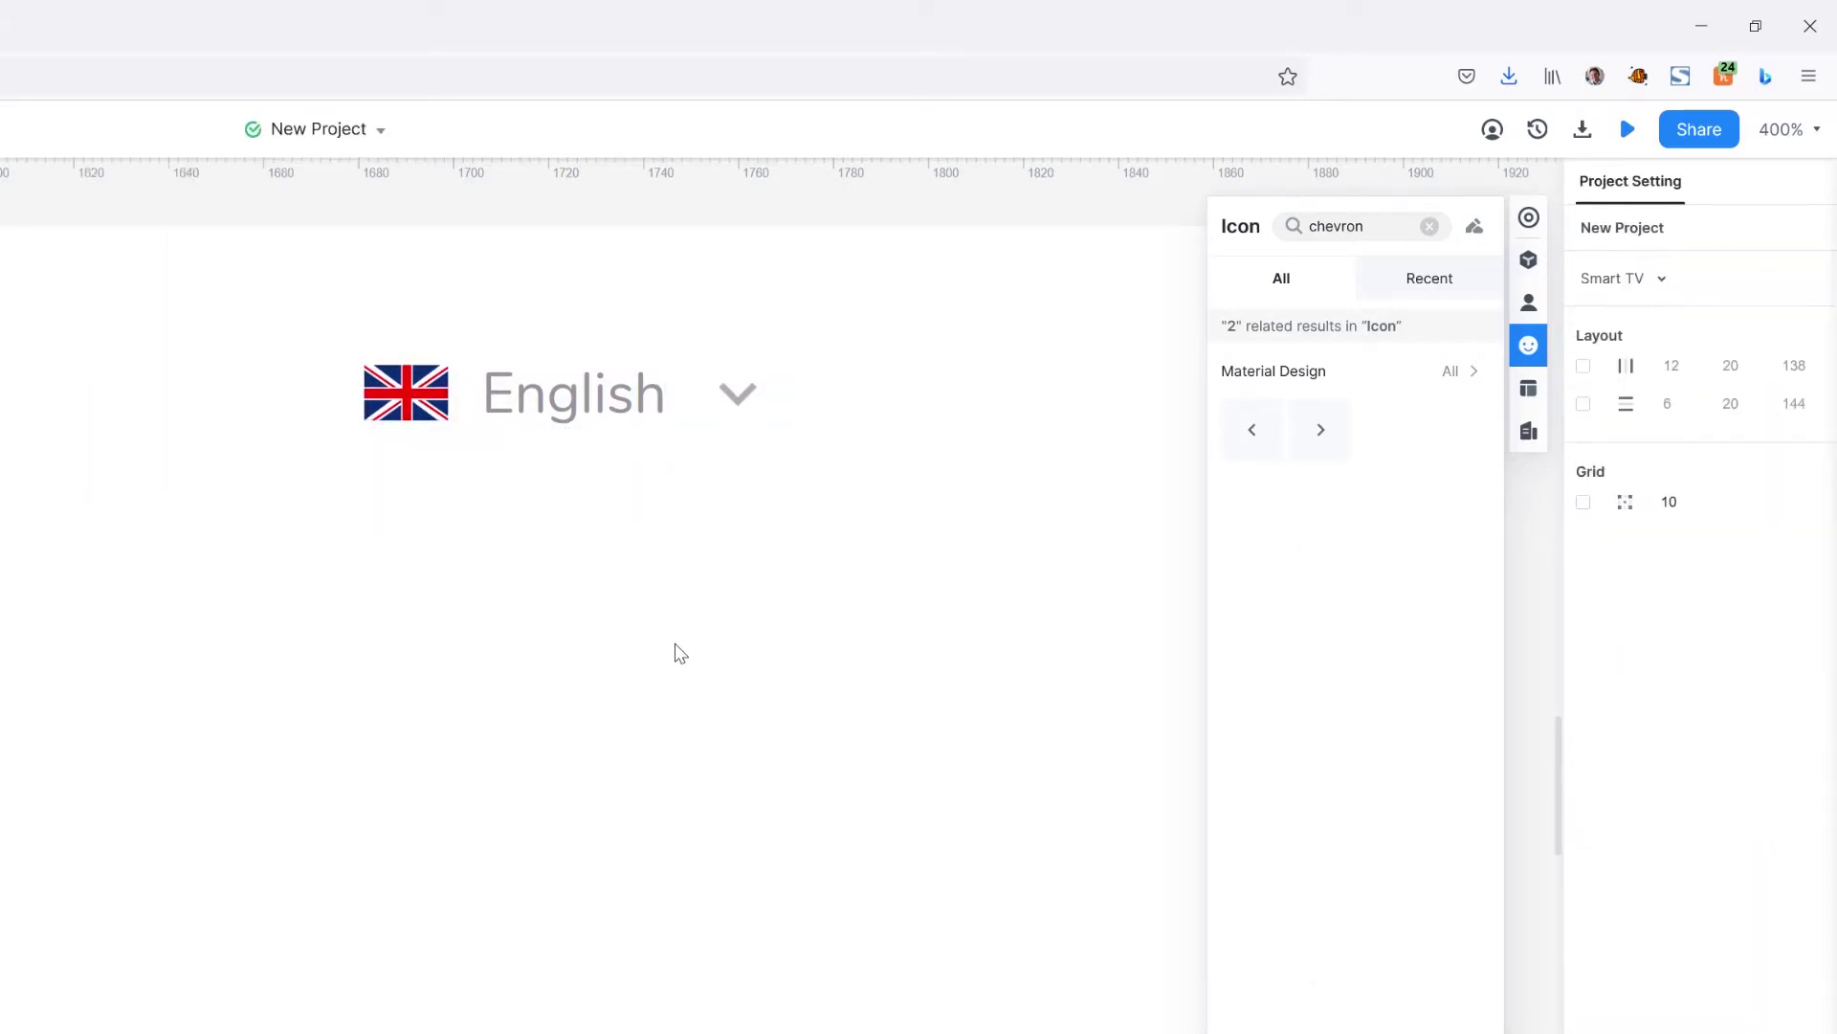
Step: Duplicate the UK flag and English text twice, stacking the copies directly below the original row
ctrl+scroll(678, 653, down, 3)
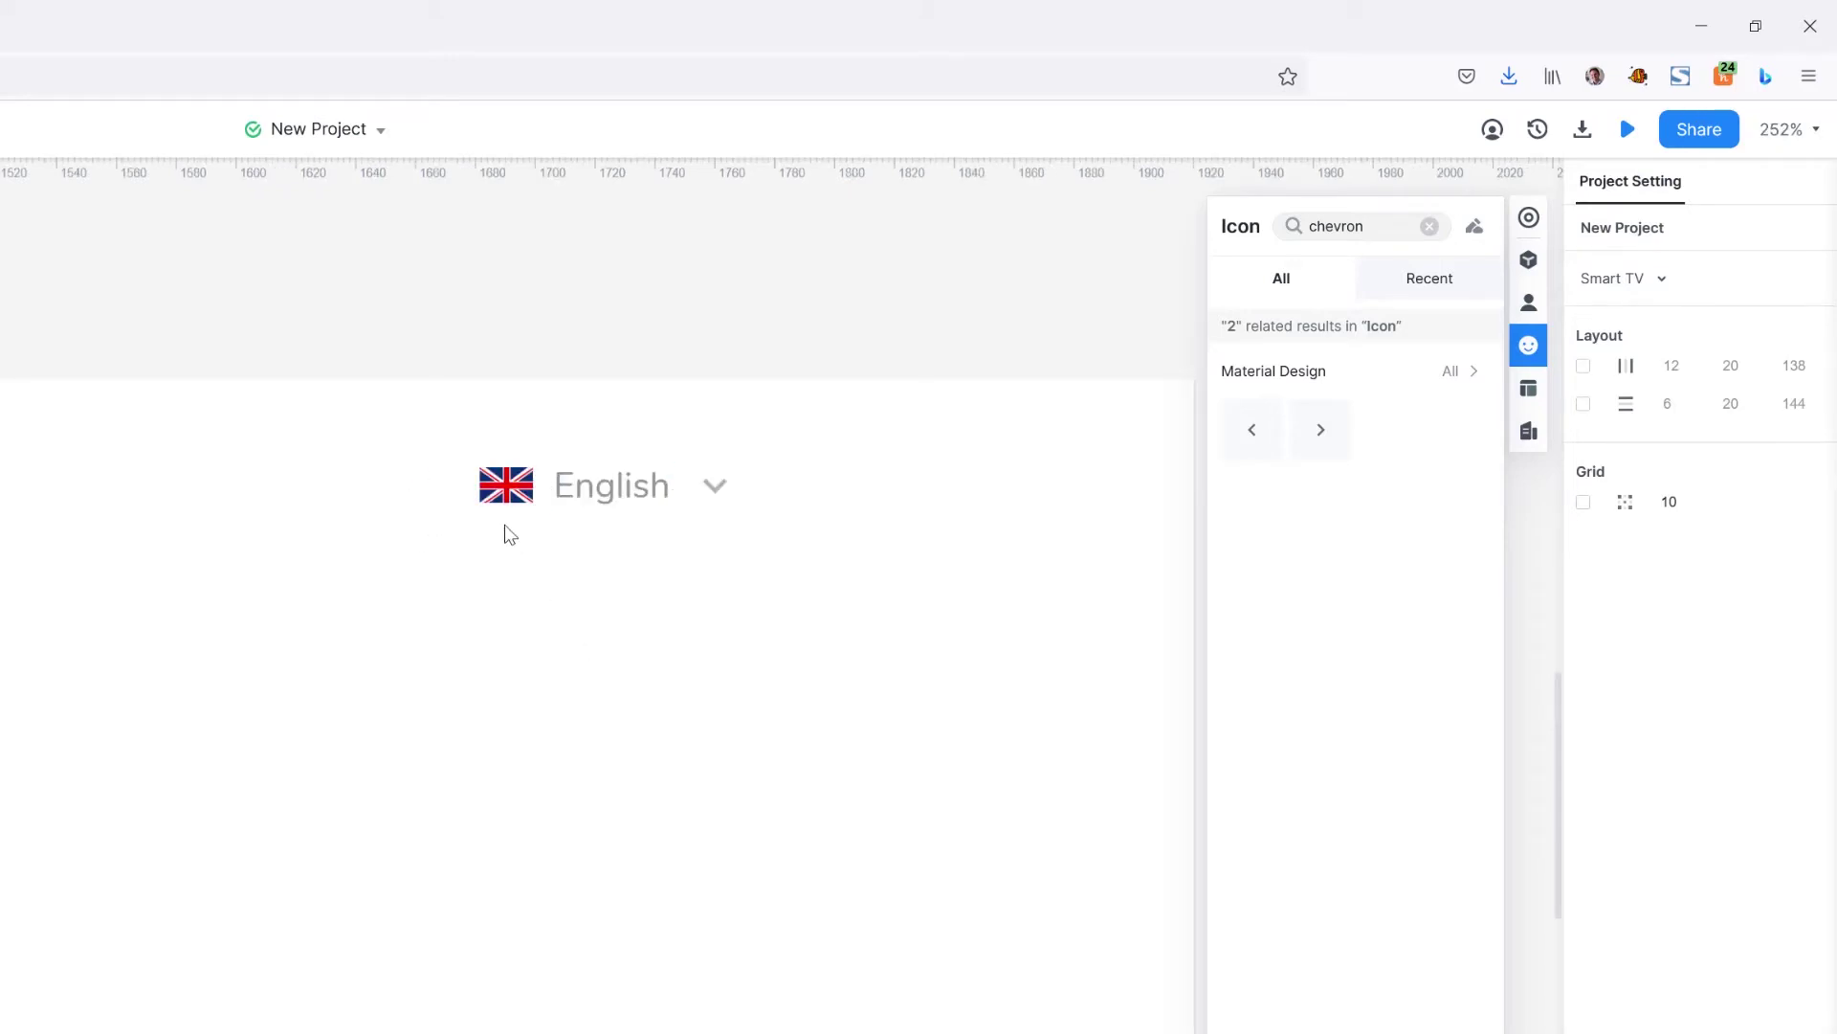
click(524, 492)
shift+click(603, 486)
alt+drag(603, 486, 603, 534)
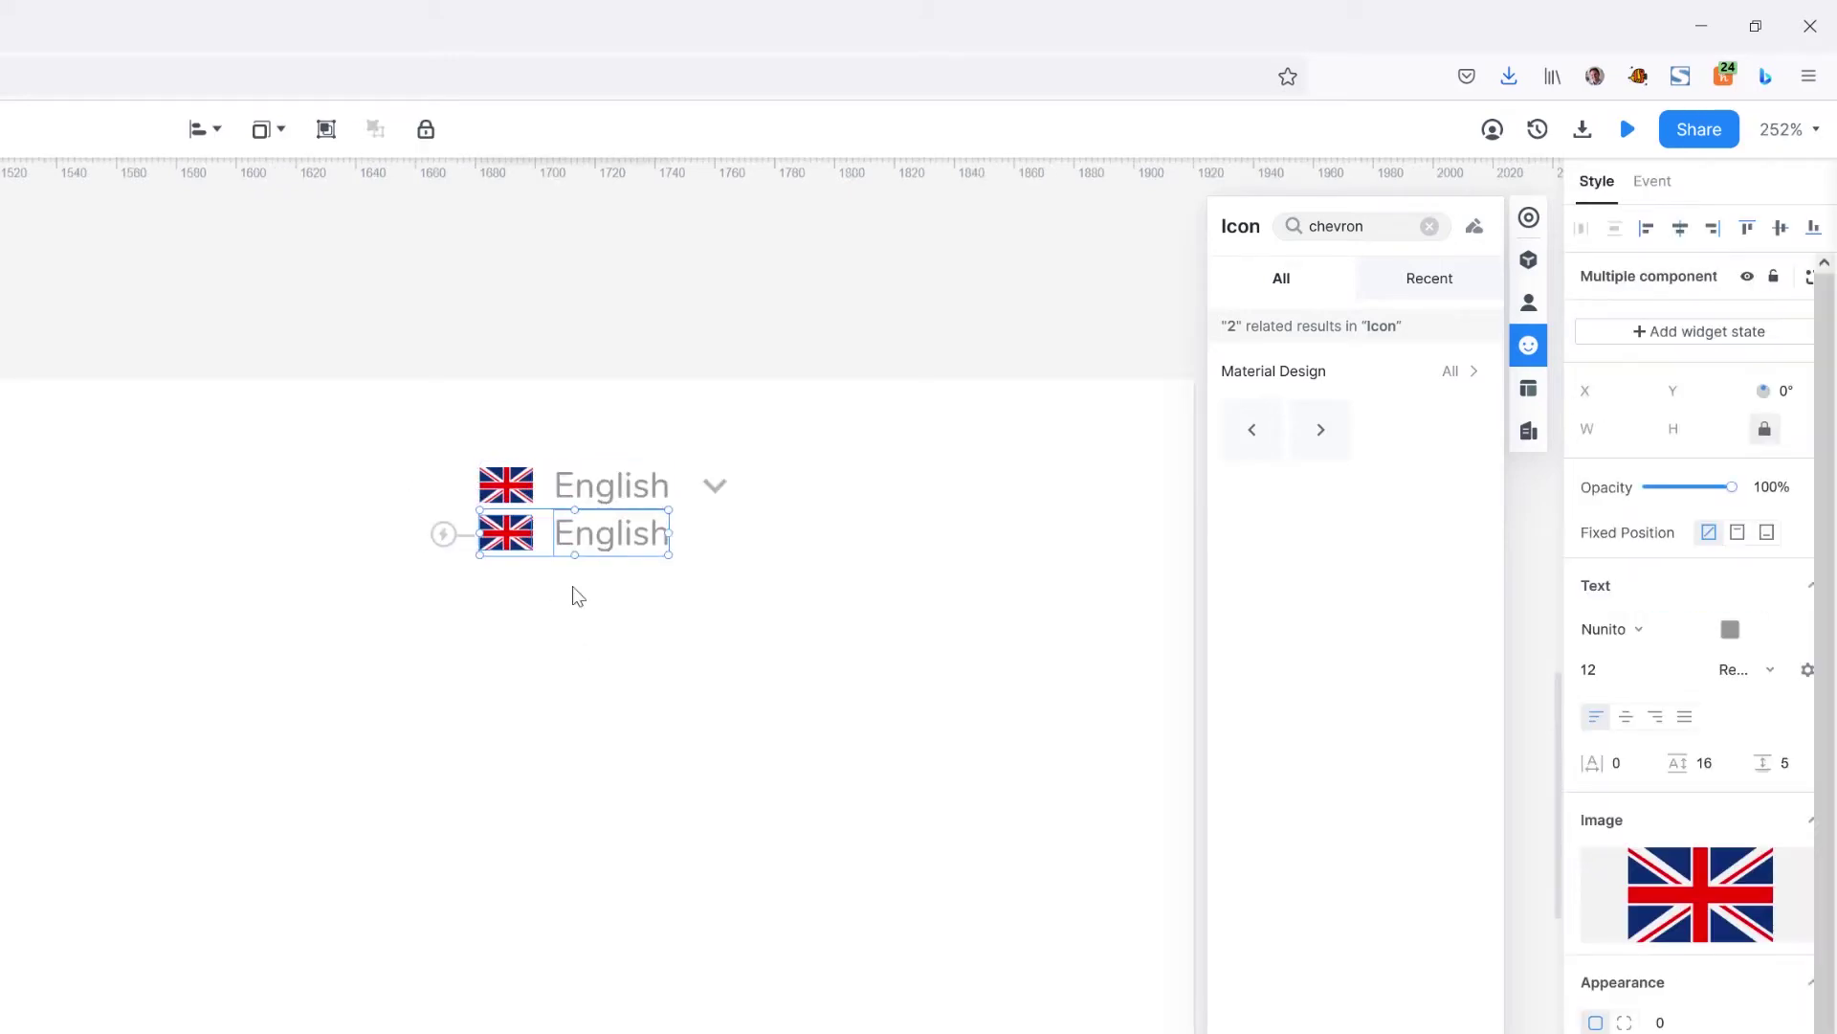
alt+drag(603, 534, 602, 582)
Step: Change the two copied labels to Spanish and French and replace their flags with those of Spain and France
double_click(604, 536)
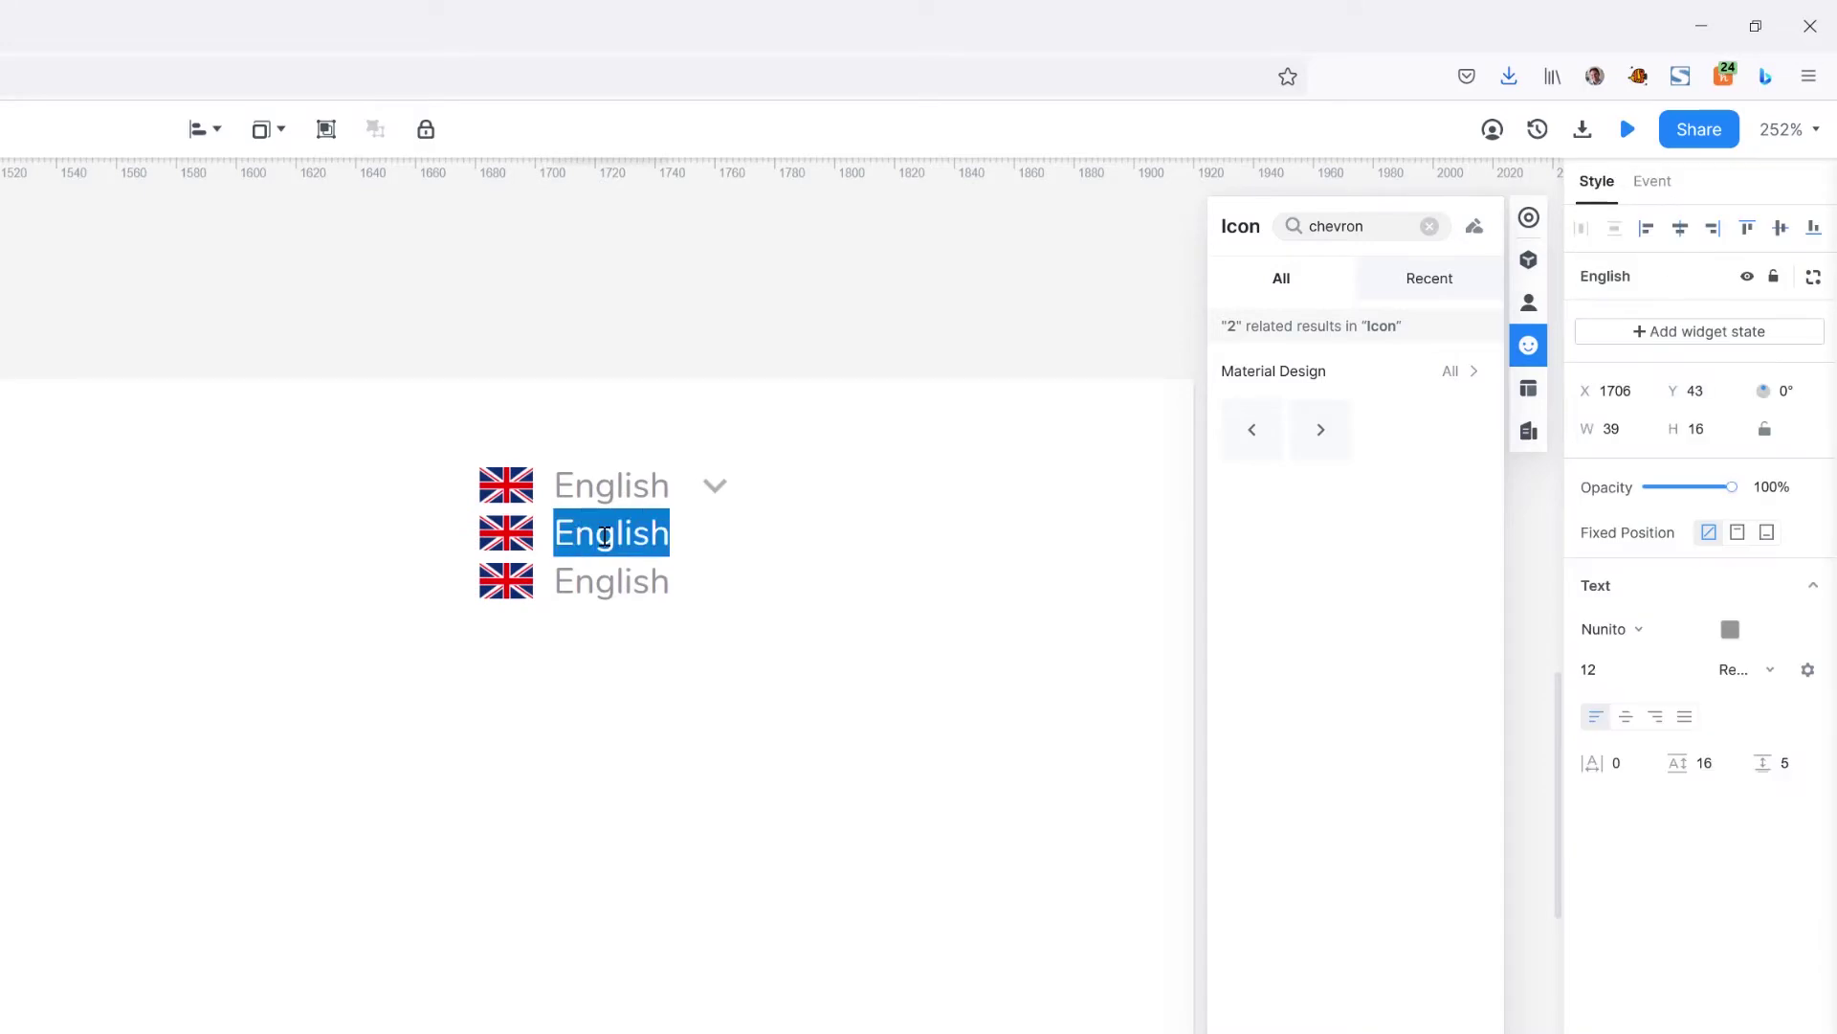
text(Spanish)
double_click(587, 582)
double_click(587, 582)
text(French)
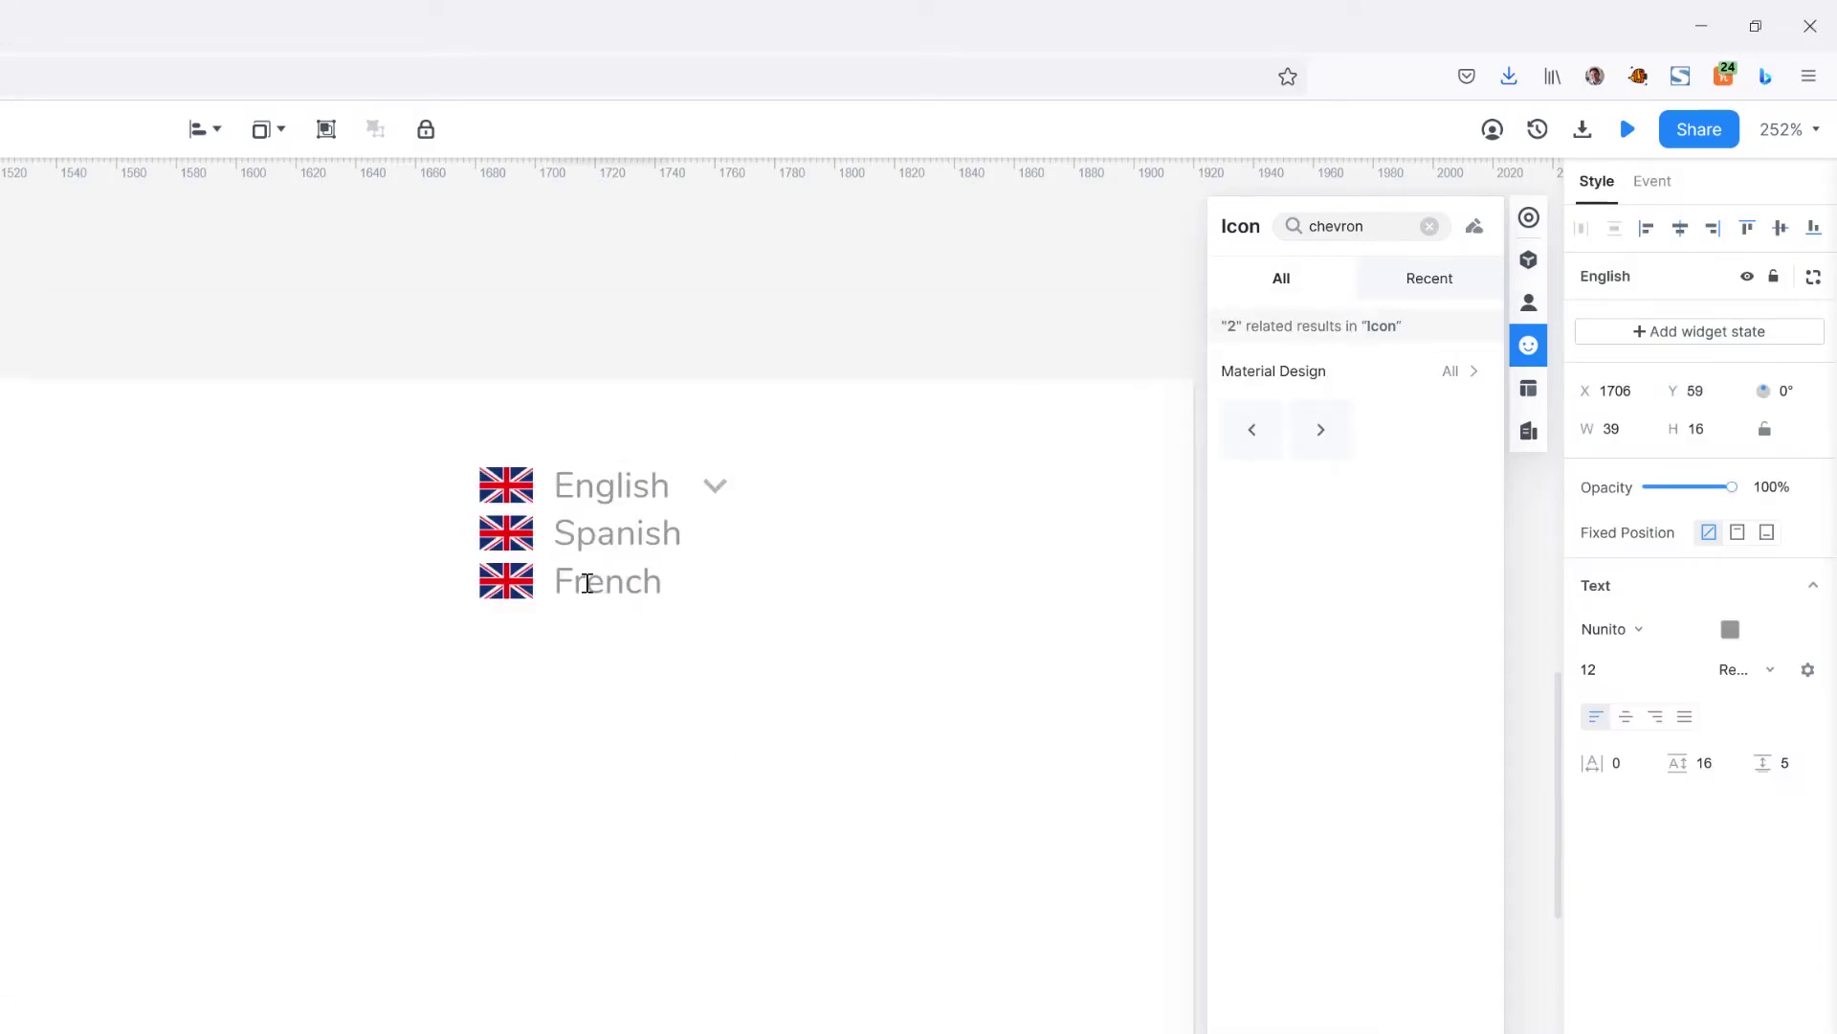
click(506, 533)
mouse_move(1704, 682)
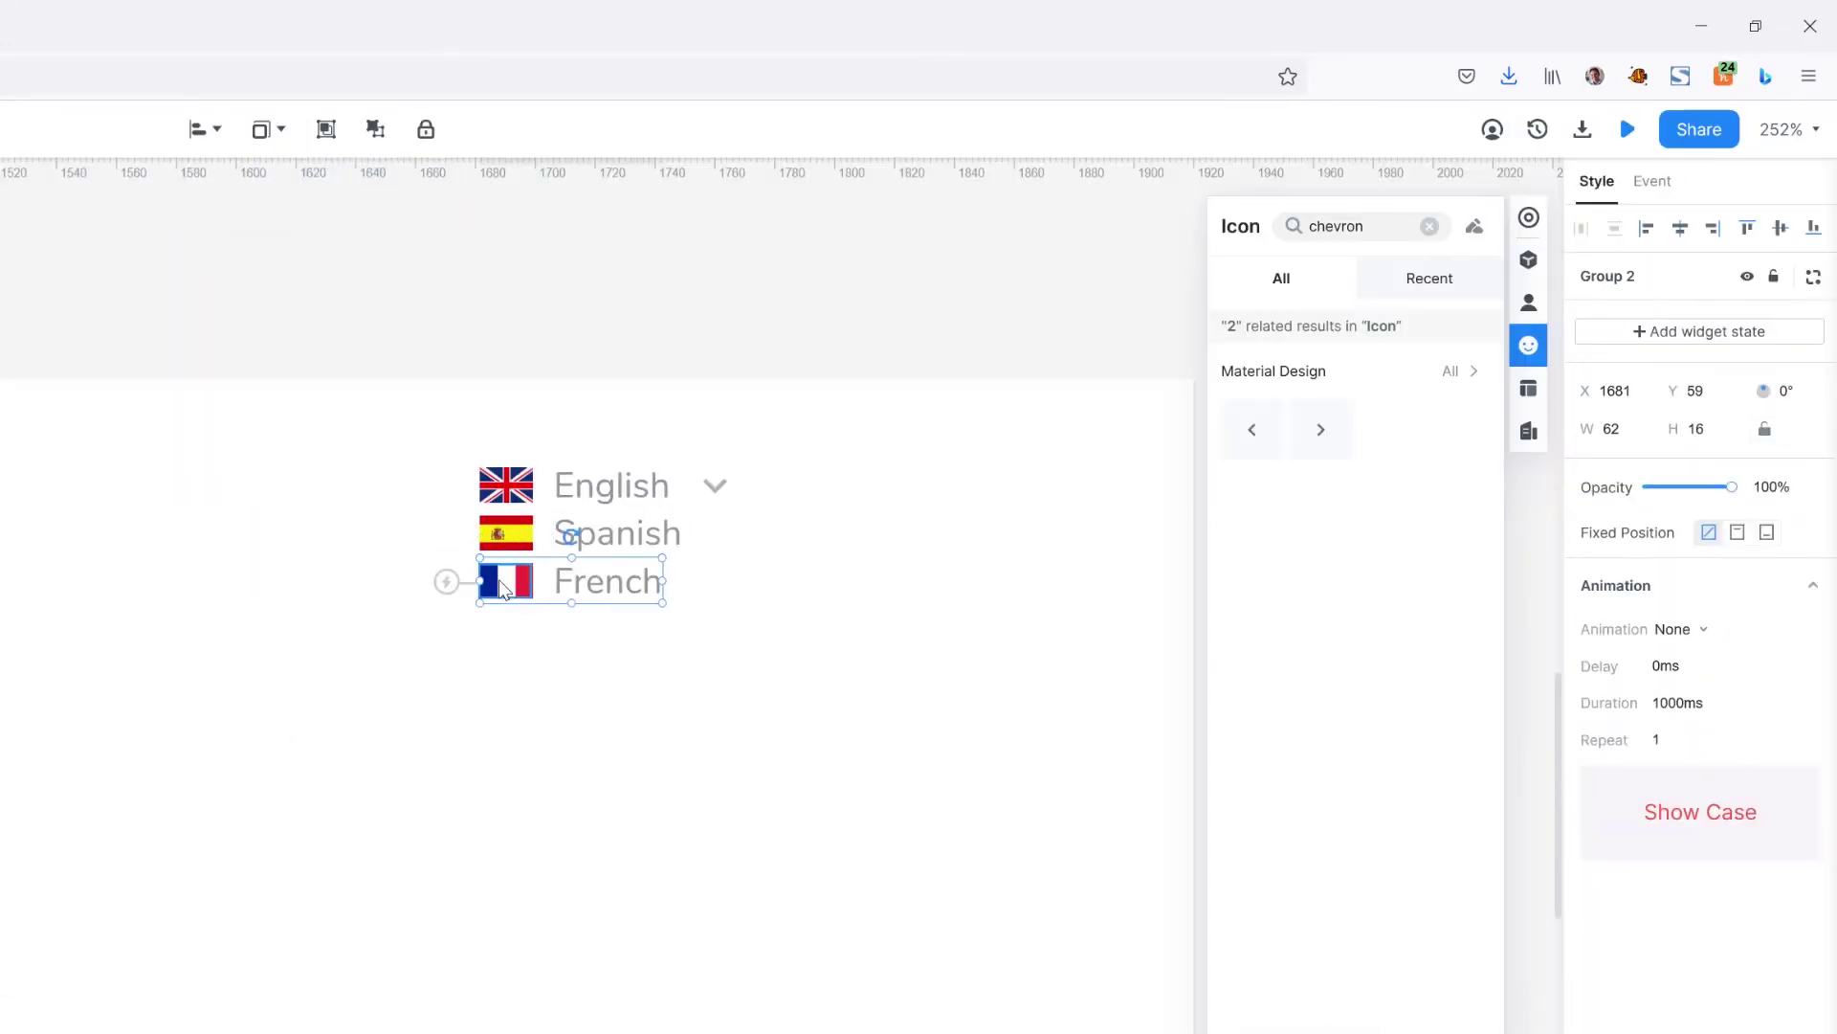
Step: Space the English, Spanish and French rows evenly by distributing them vertically
shift+click(599, 543)
shift+click(605, 613)
click(205, 130)
click(192, 492)
click(796, 674)
Step: Draw a rectangle about 98 × 21 around the English row and chevron, and send it to the back
scroll(748, 802, down, 1)
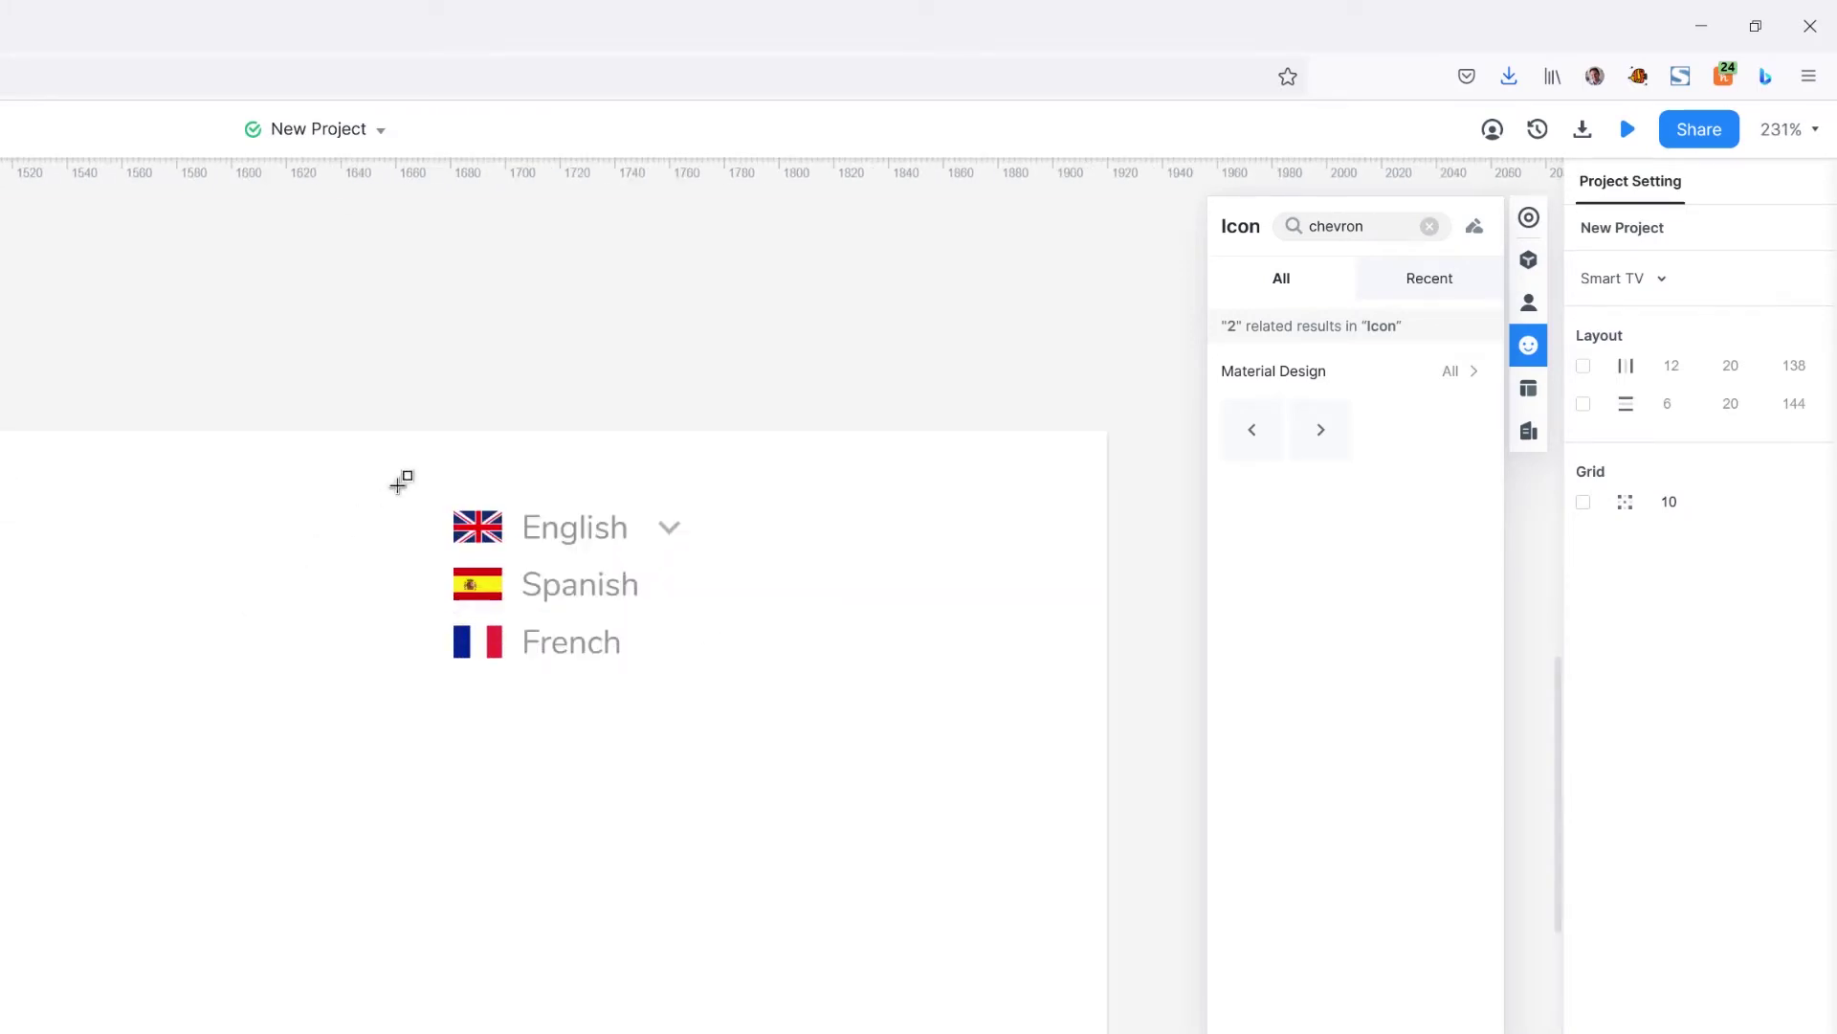
mouse_move(435, 497)
mouse_down()
mouse_move(571, 549)
mouse_move(698, 555)
mouse_up()
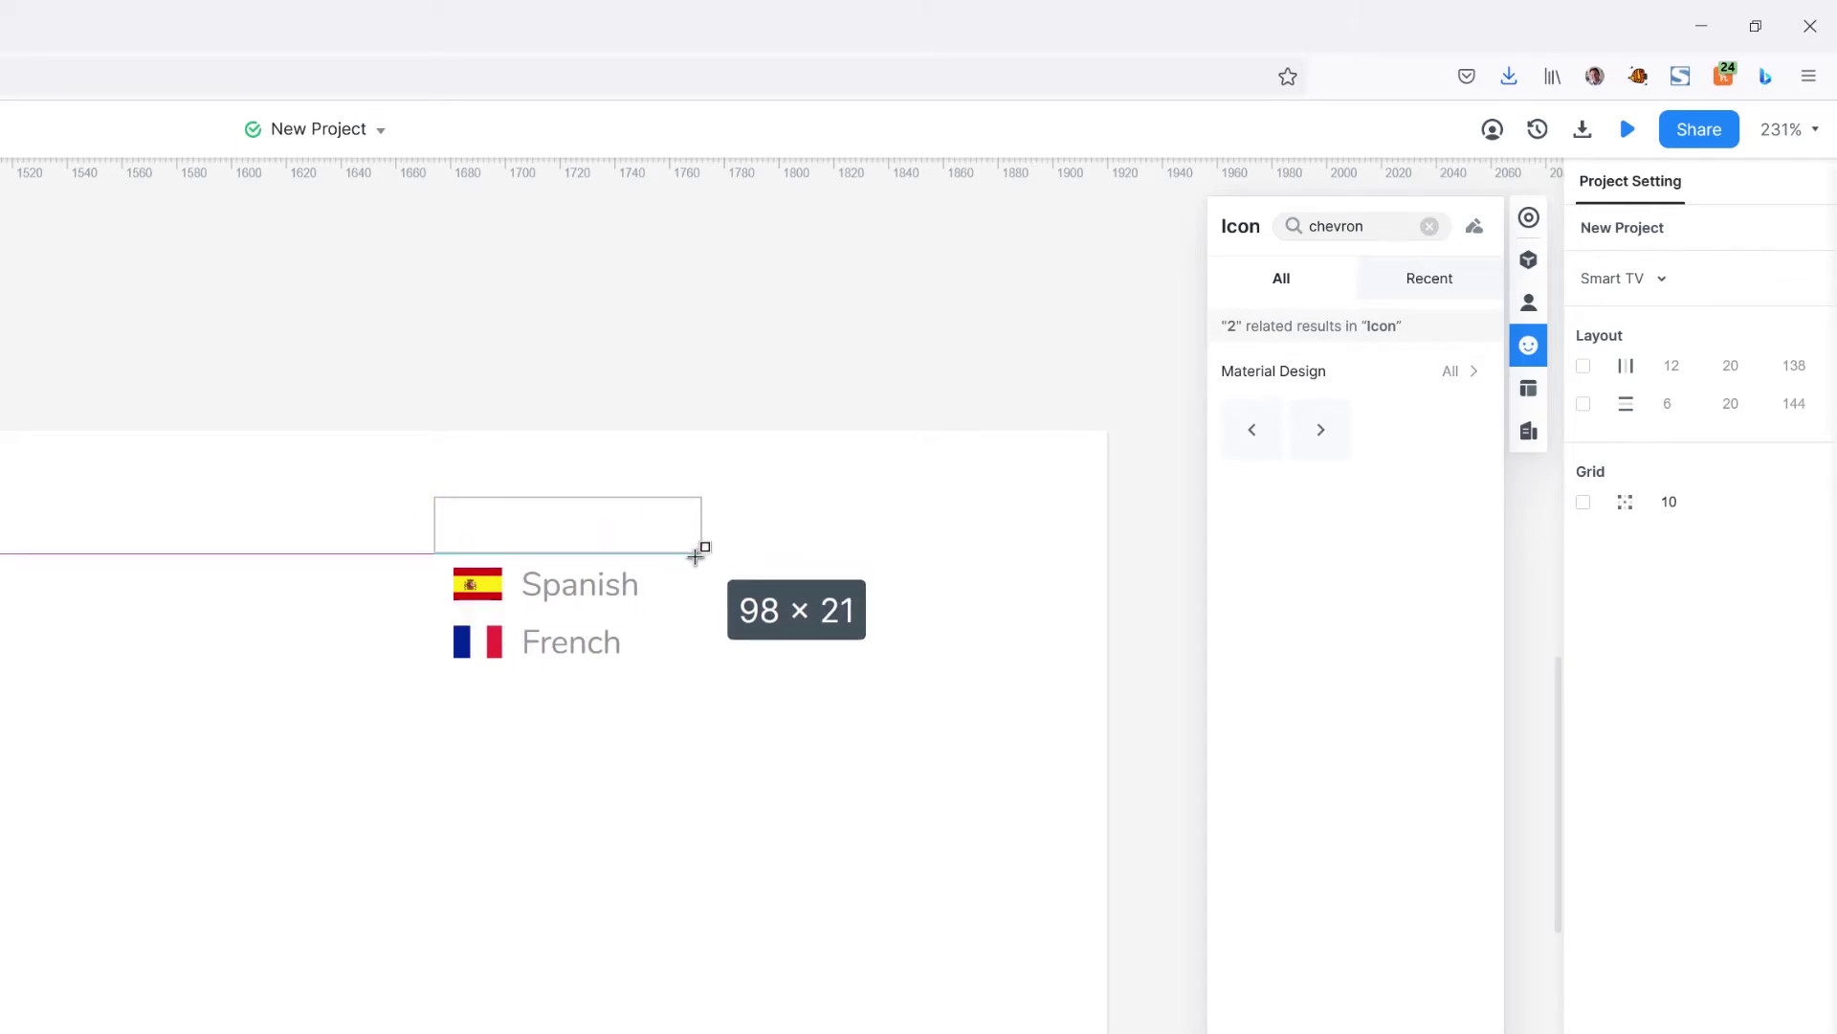
drag(696, 556, 696, 557)
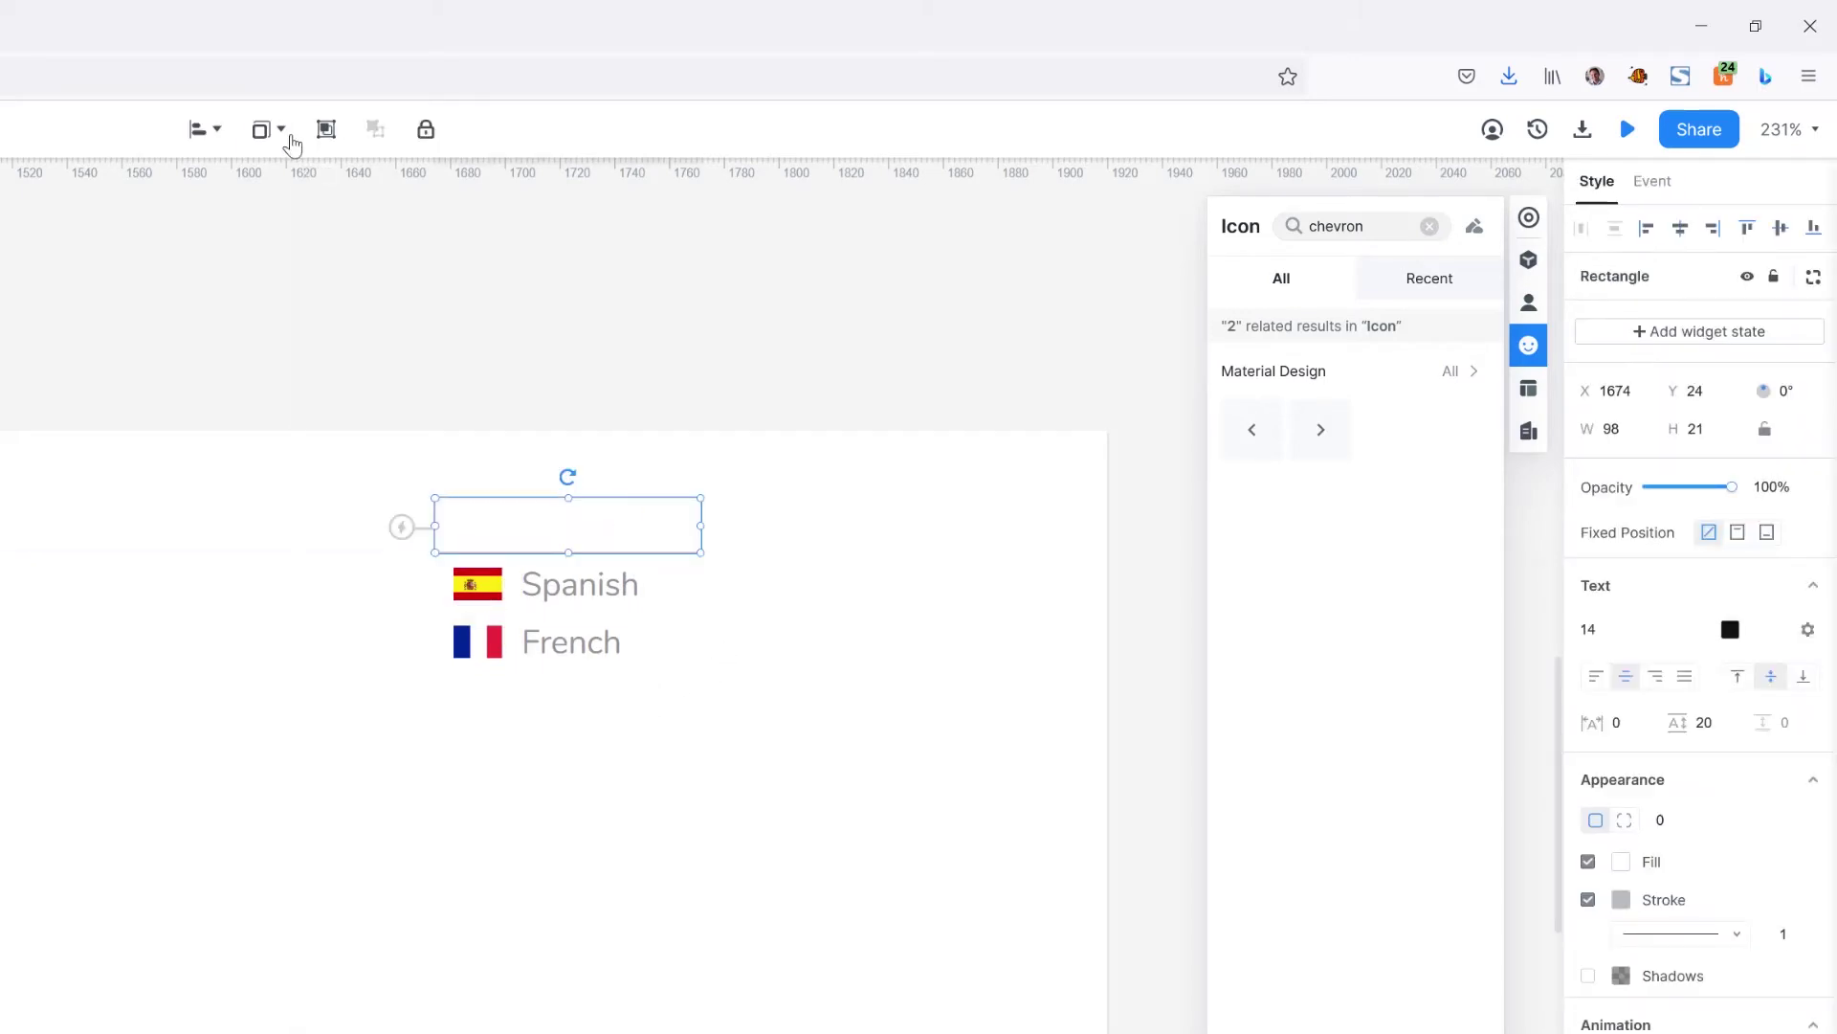
click(281, 131)
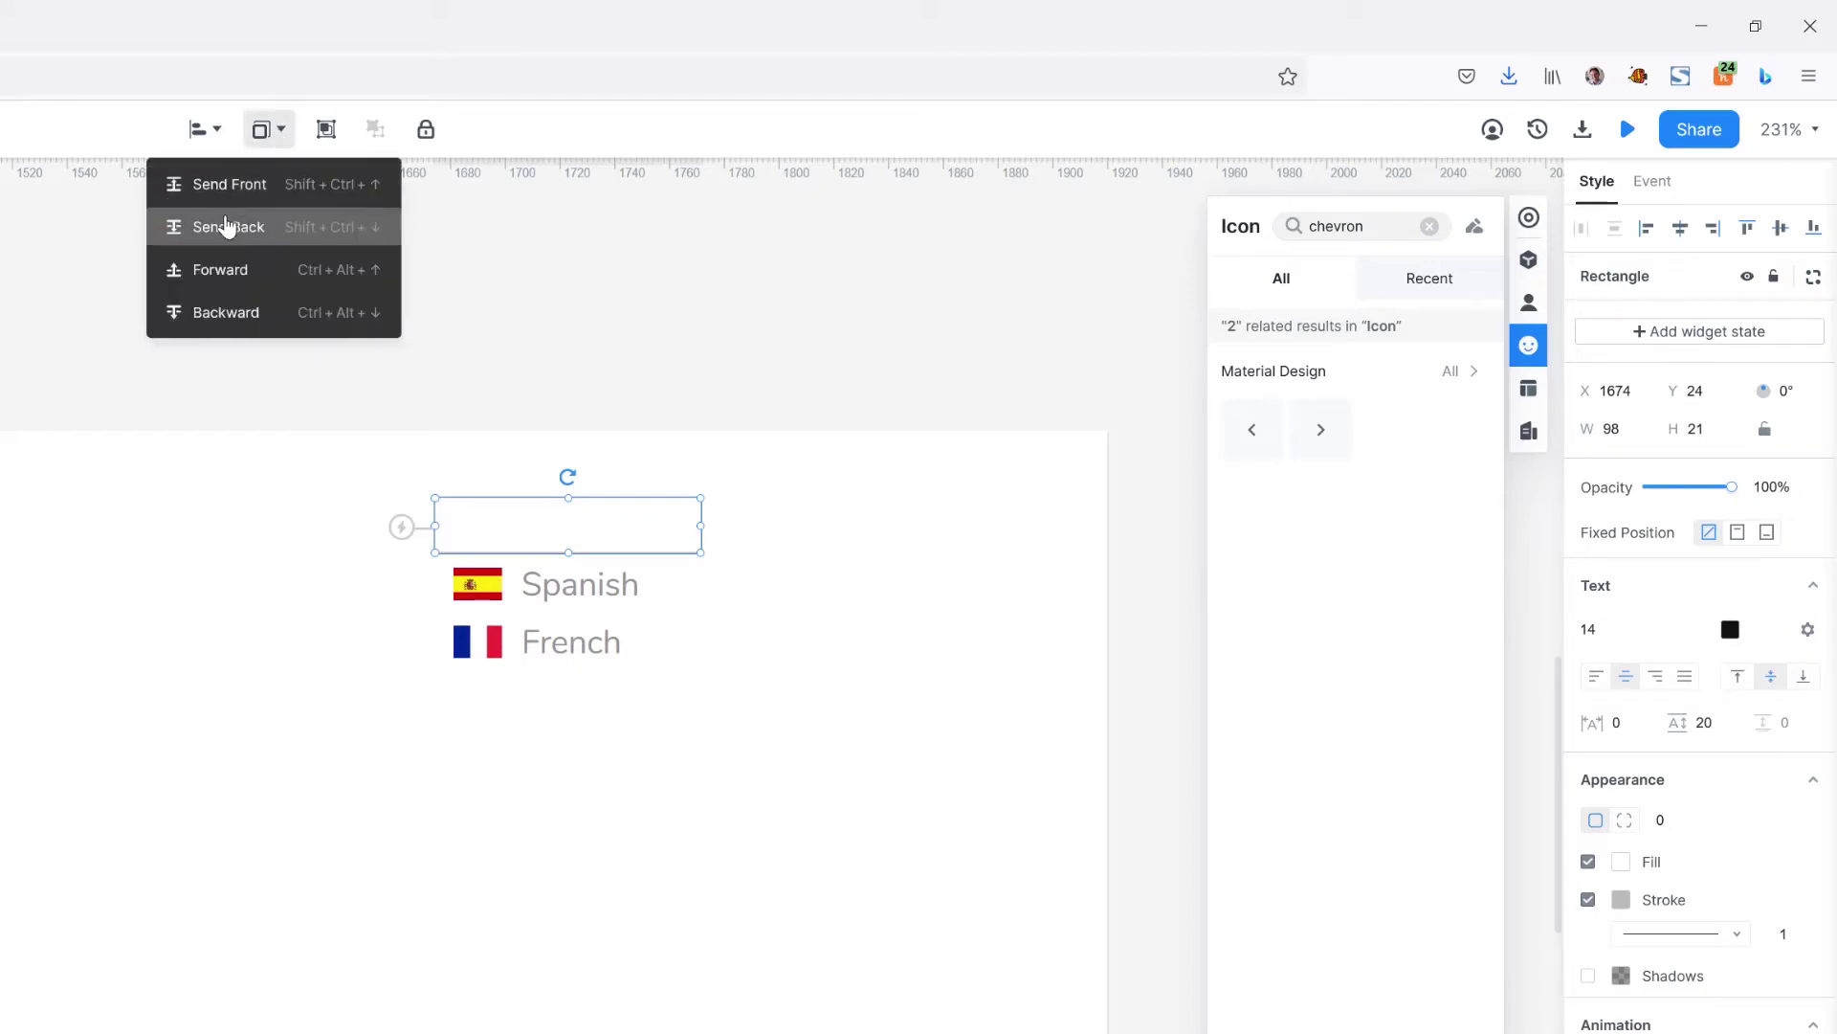
click(228, 227)
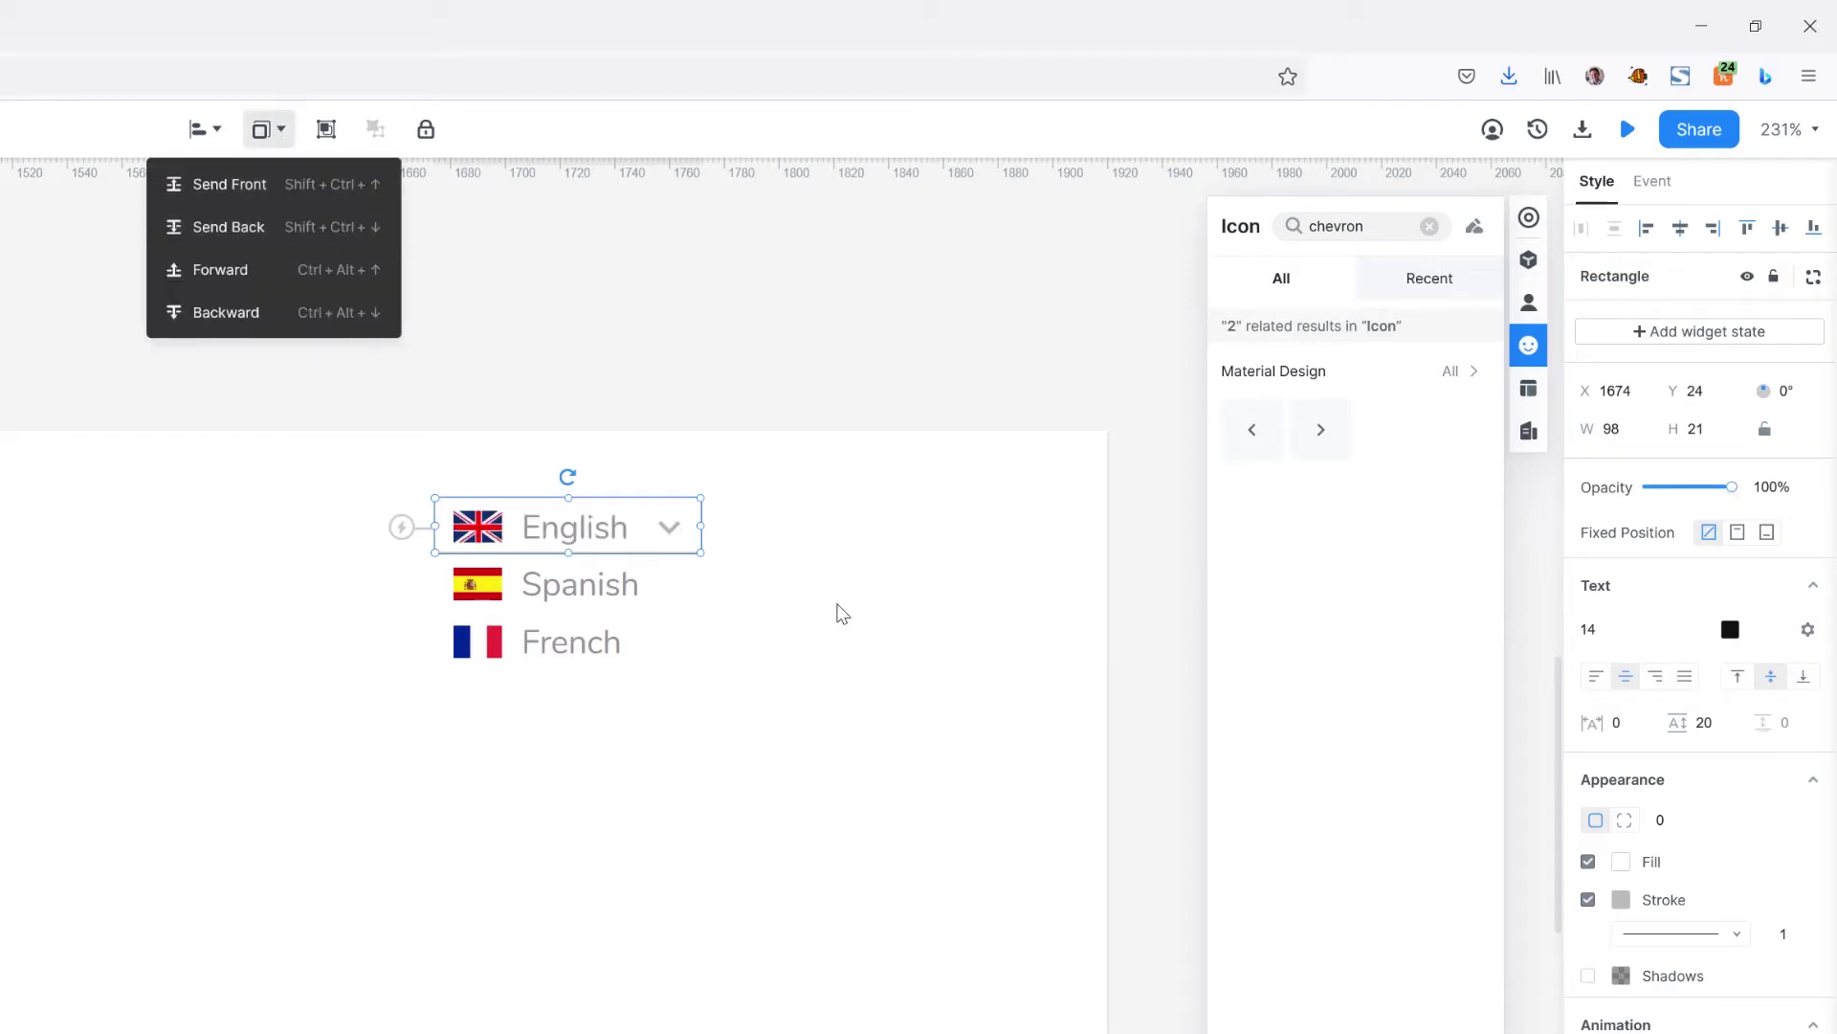
Step: Remove the rectangle's stroke and fill it with very light gray, about #F9F9F9
click(1621, 866)
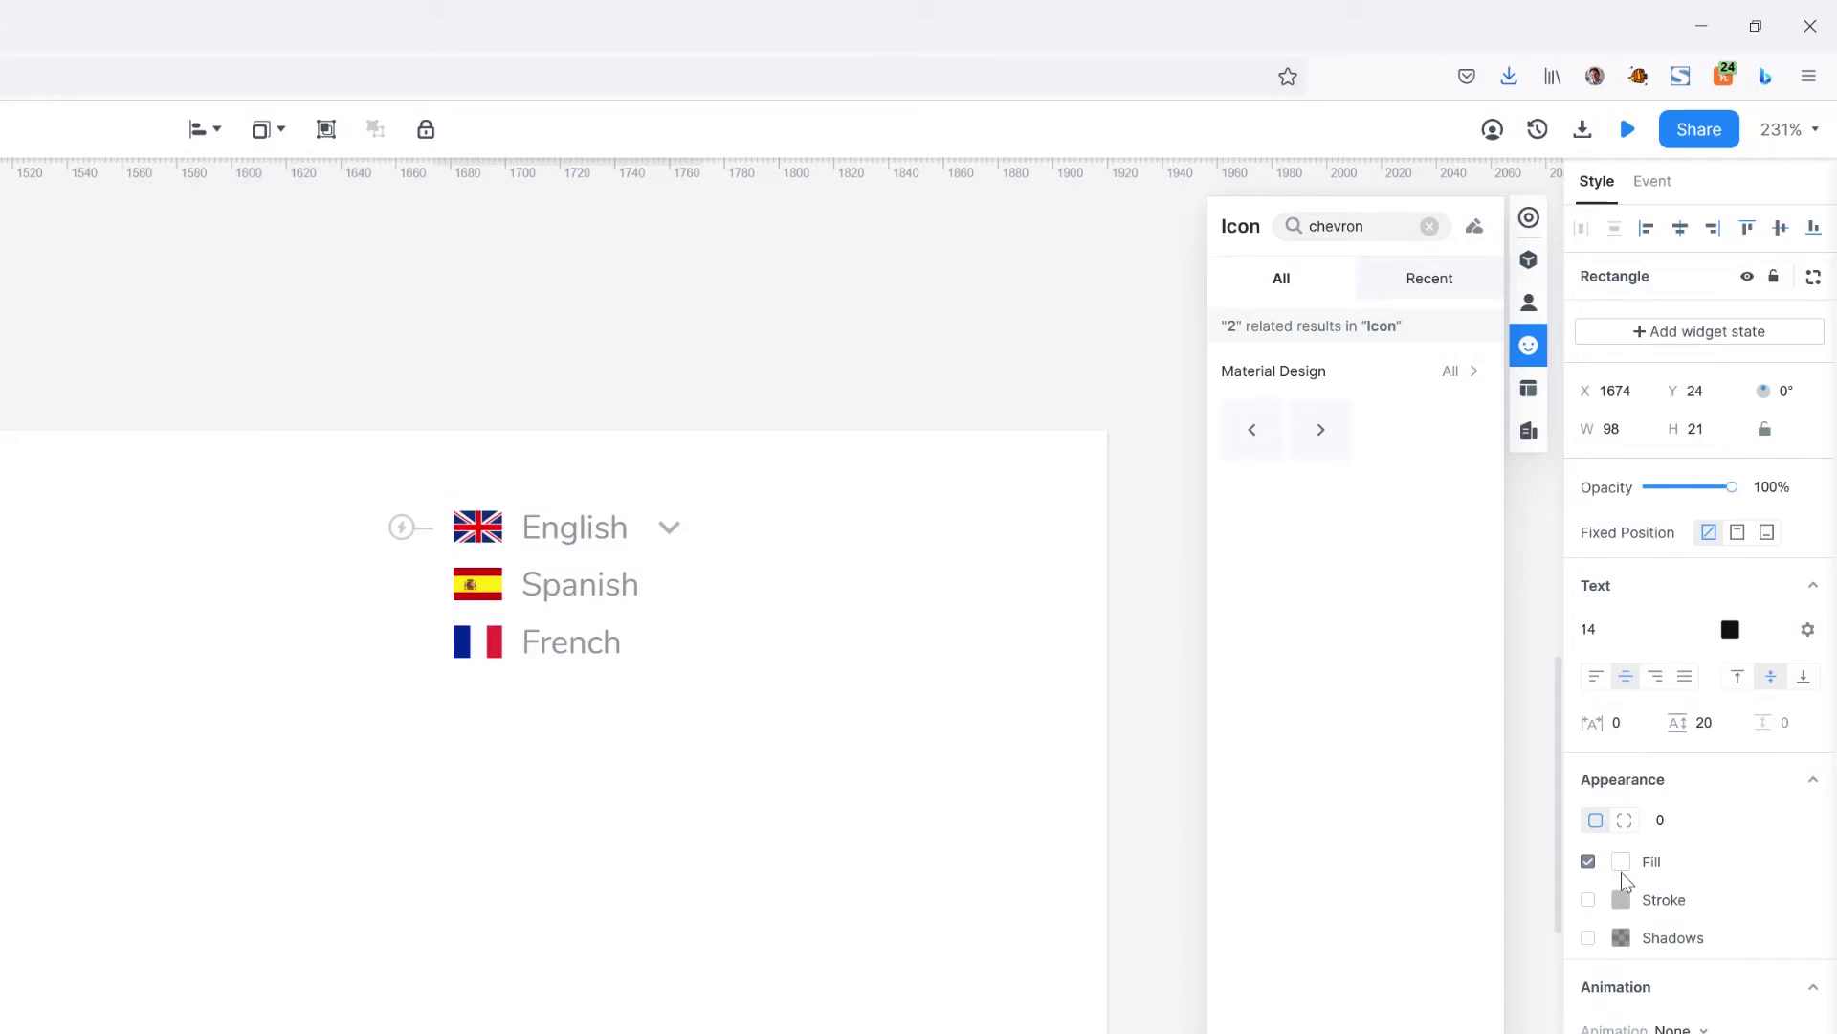
click(1621, 863)
drag(1339, 775, 1290, 754)
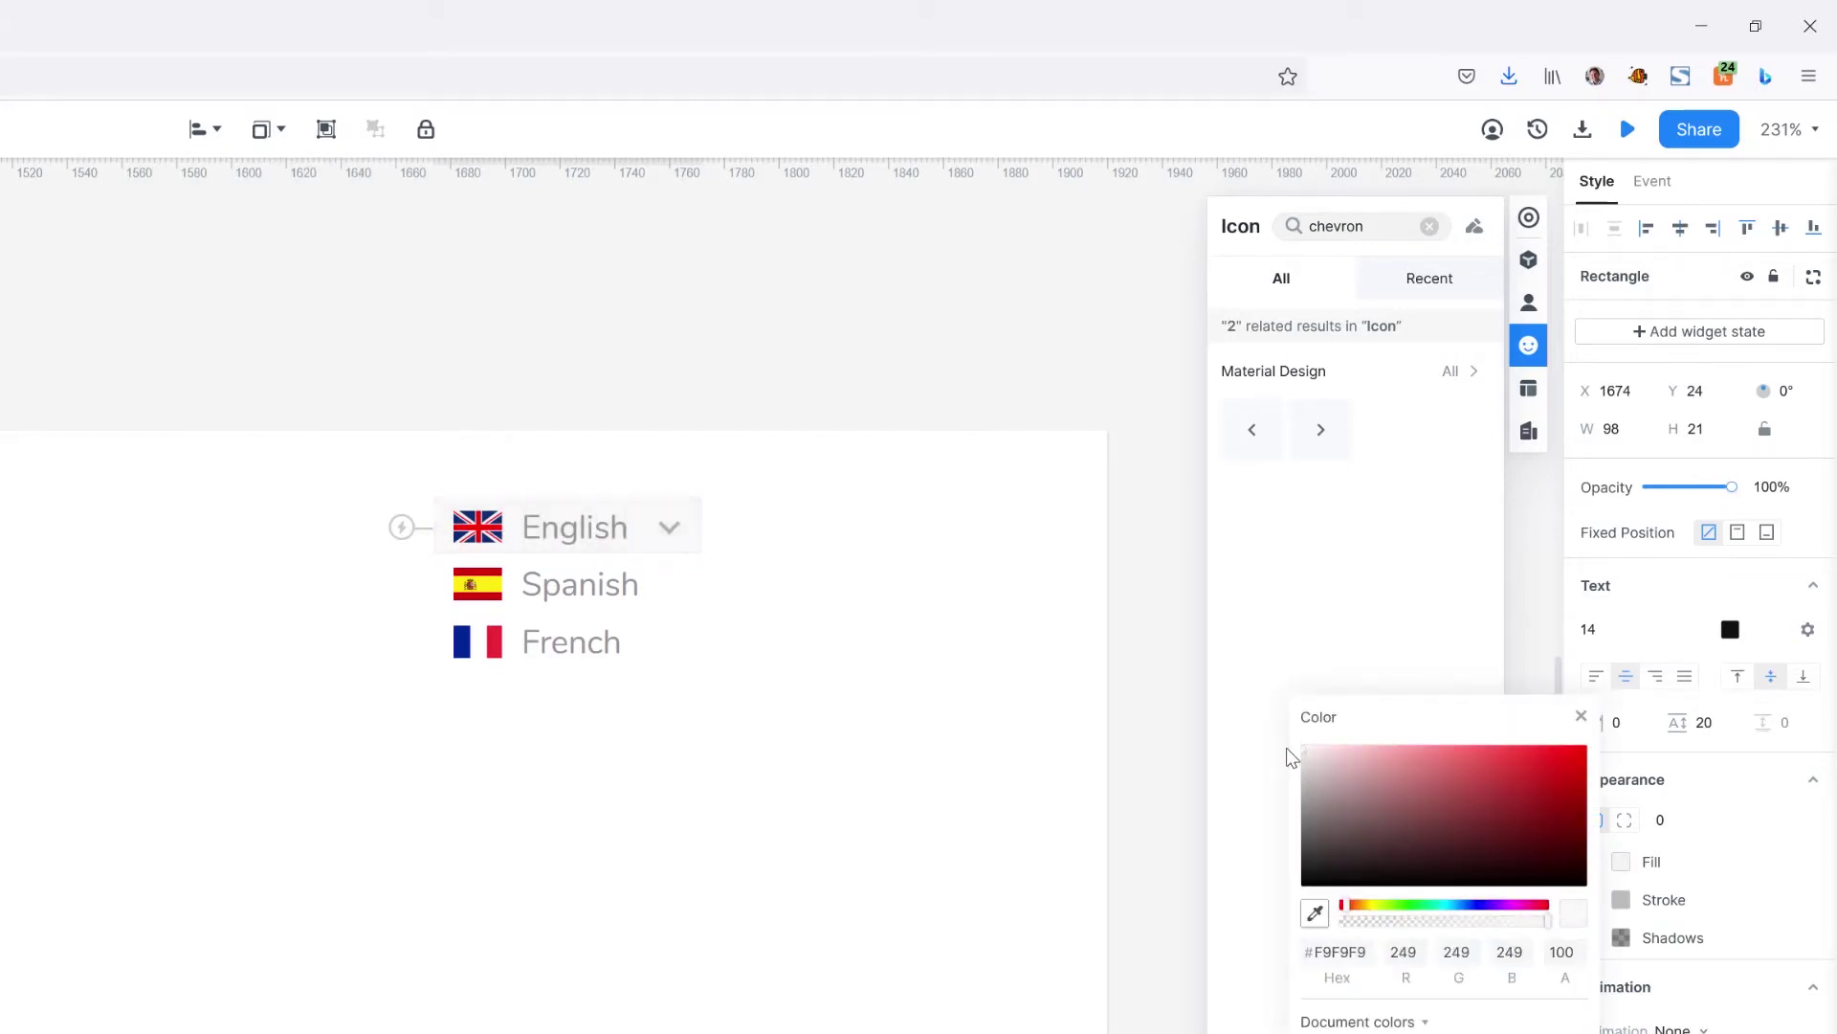
click(831, 628)
Step: Set the corner radius of the rectangle behind the English row to 3
click(695, 515)
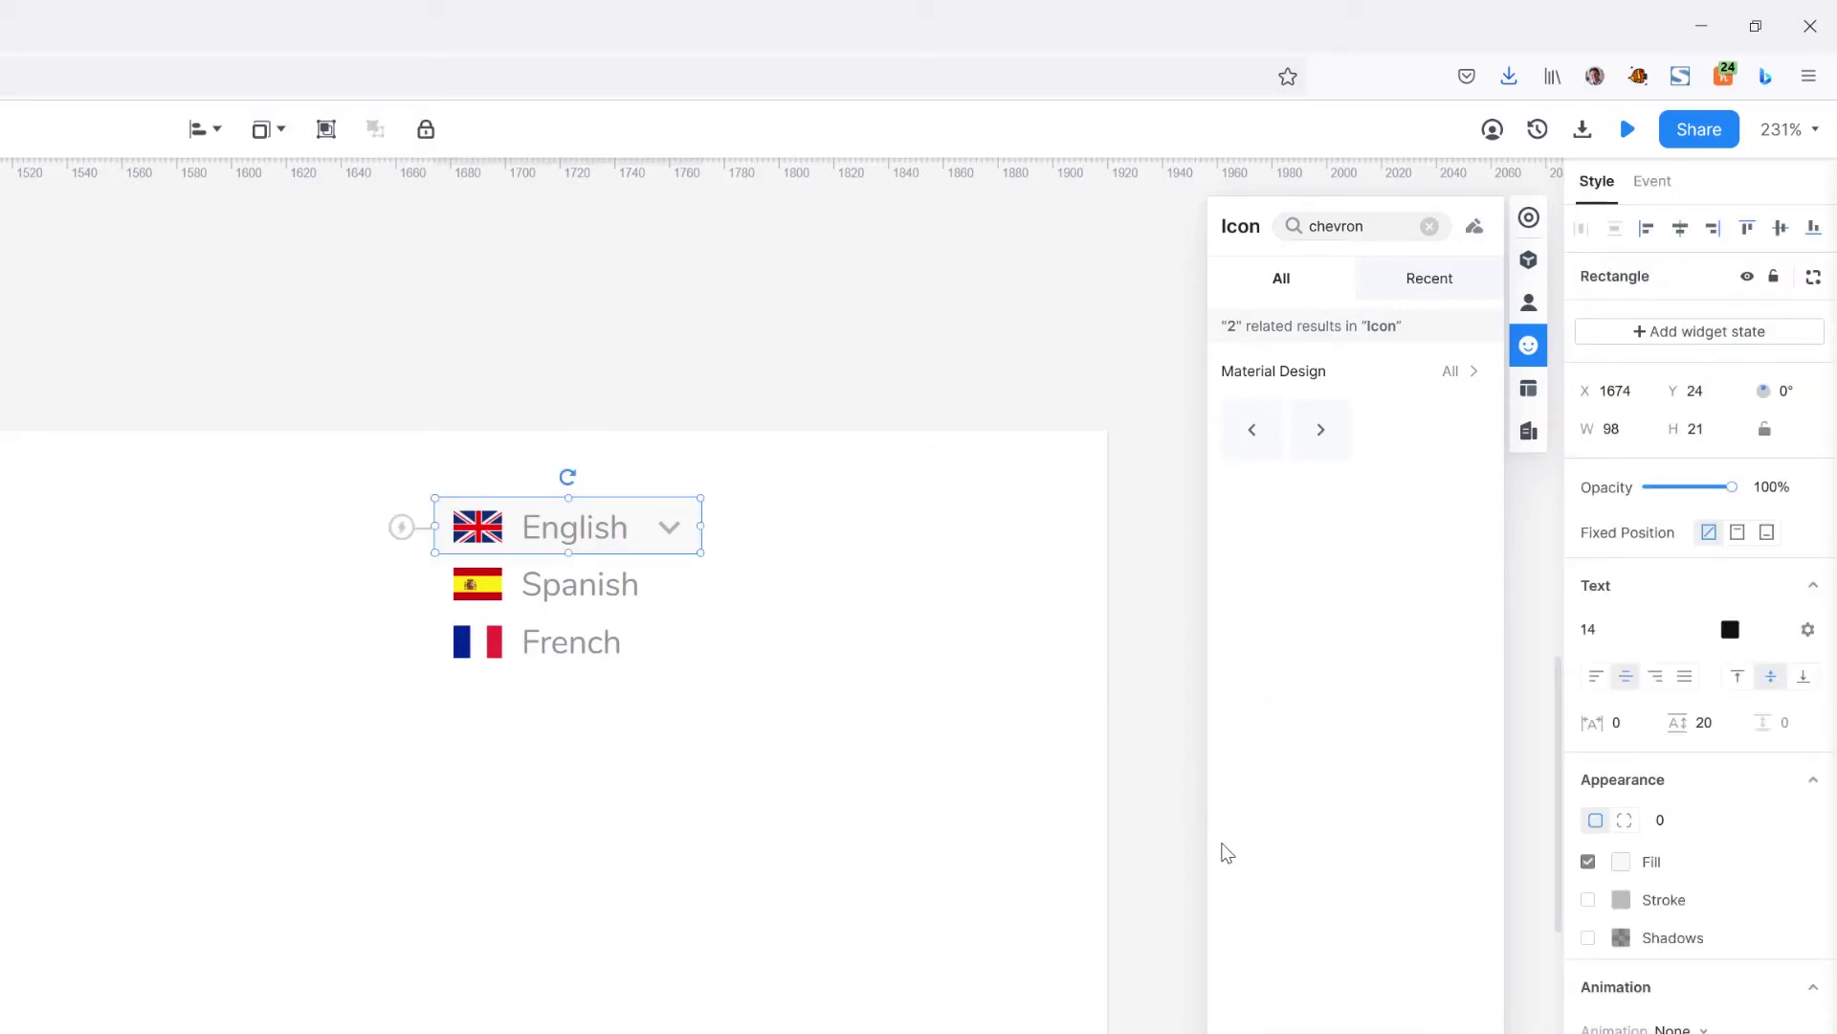
click(1661, 820)
text(5)
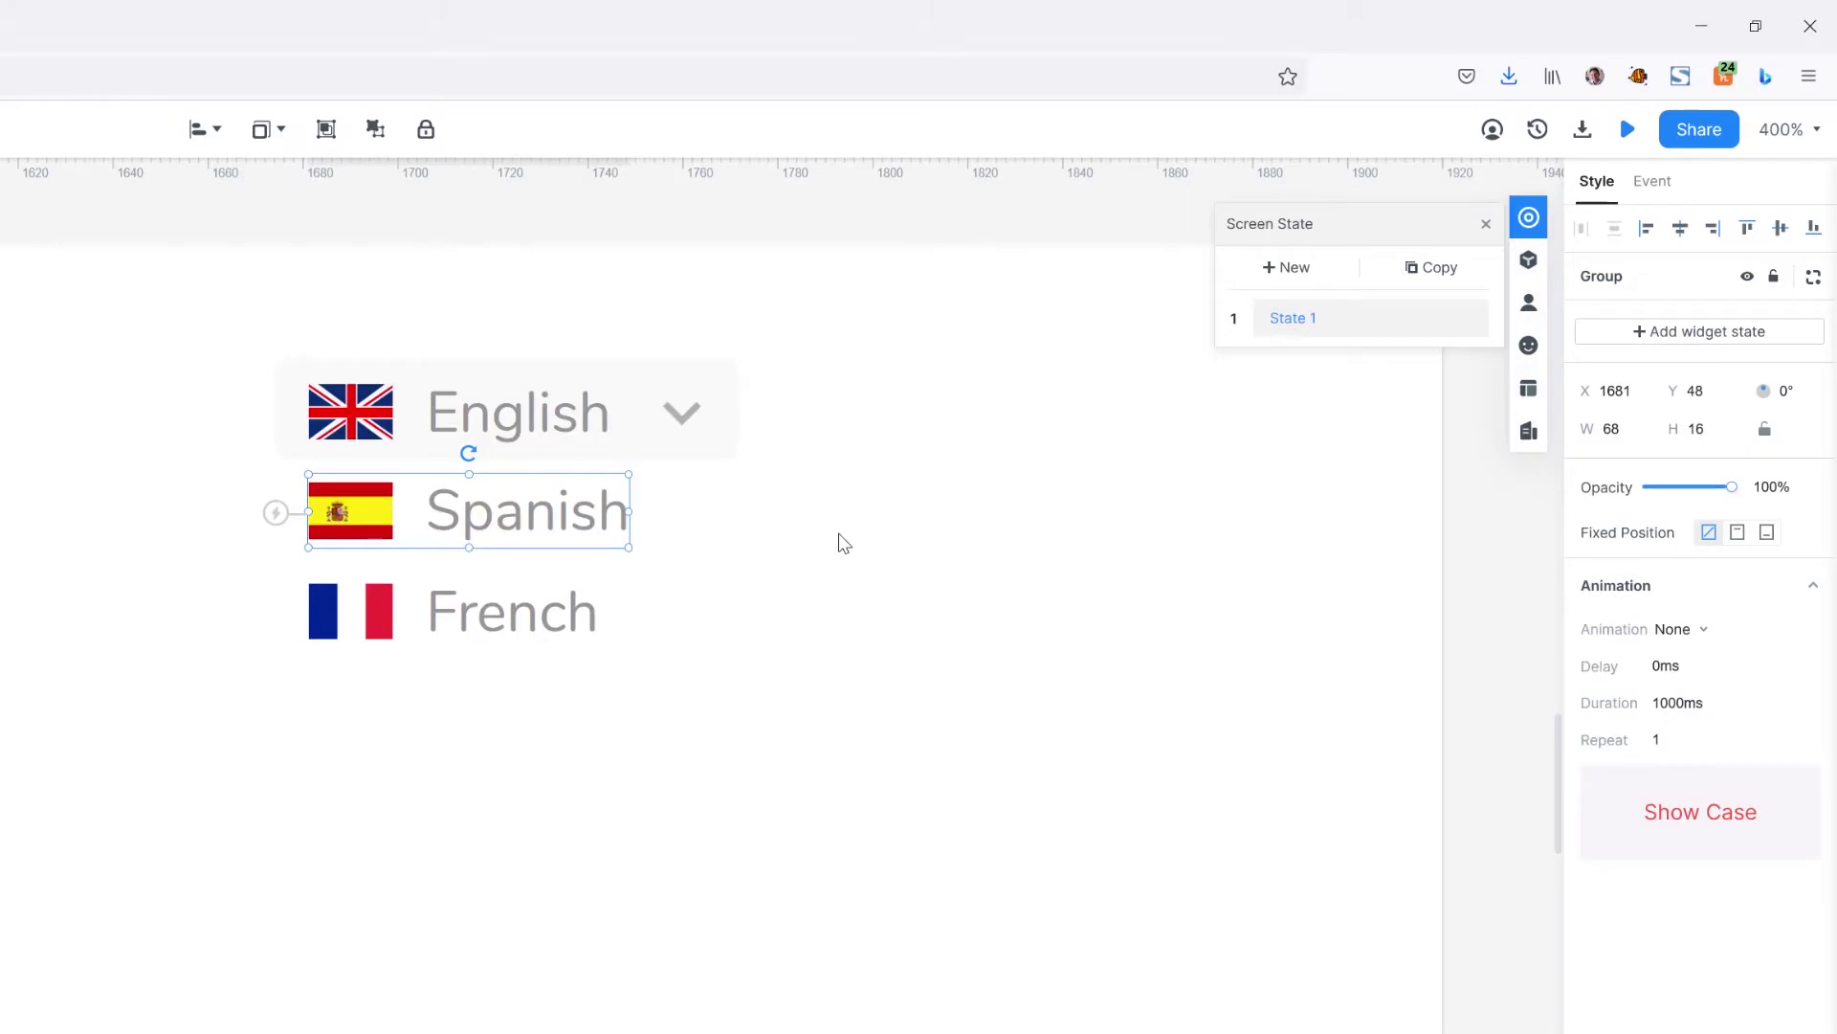
click(838, 534)
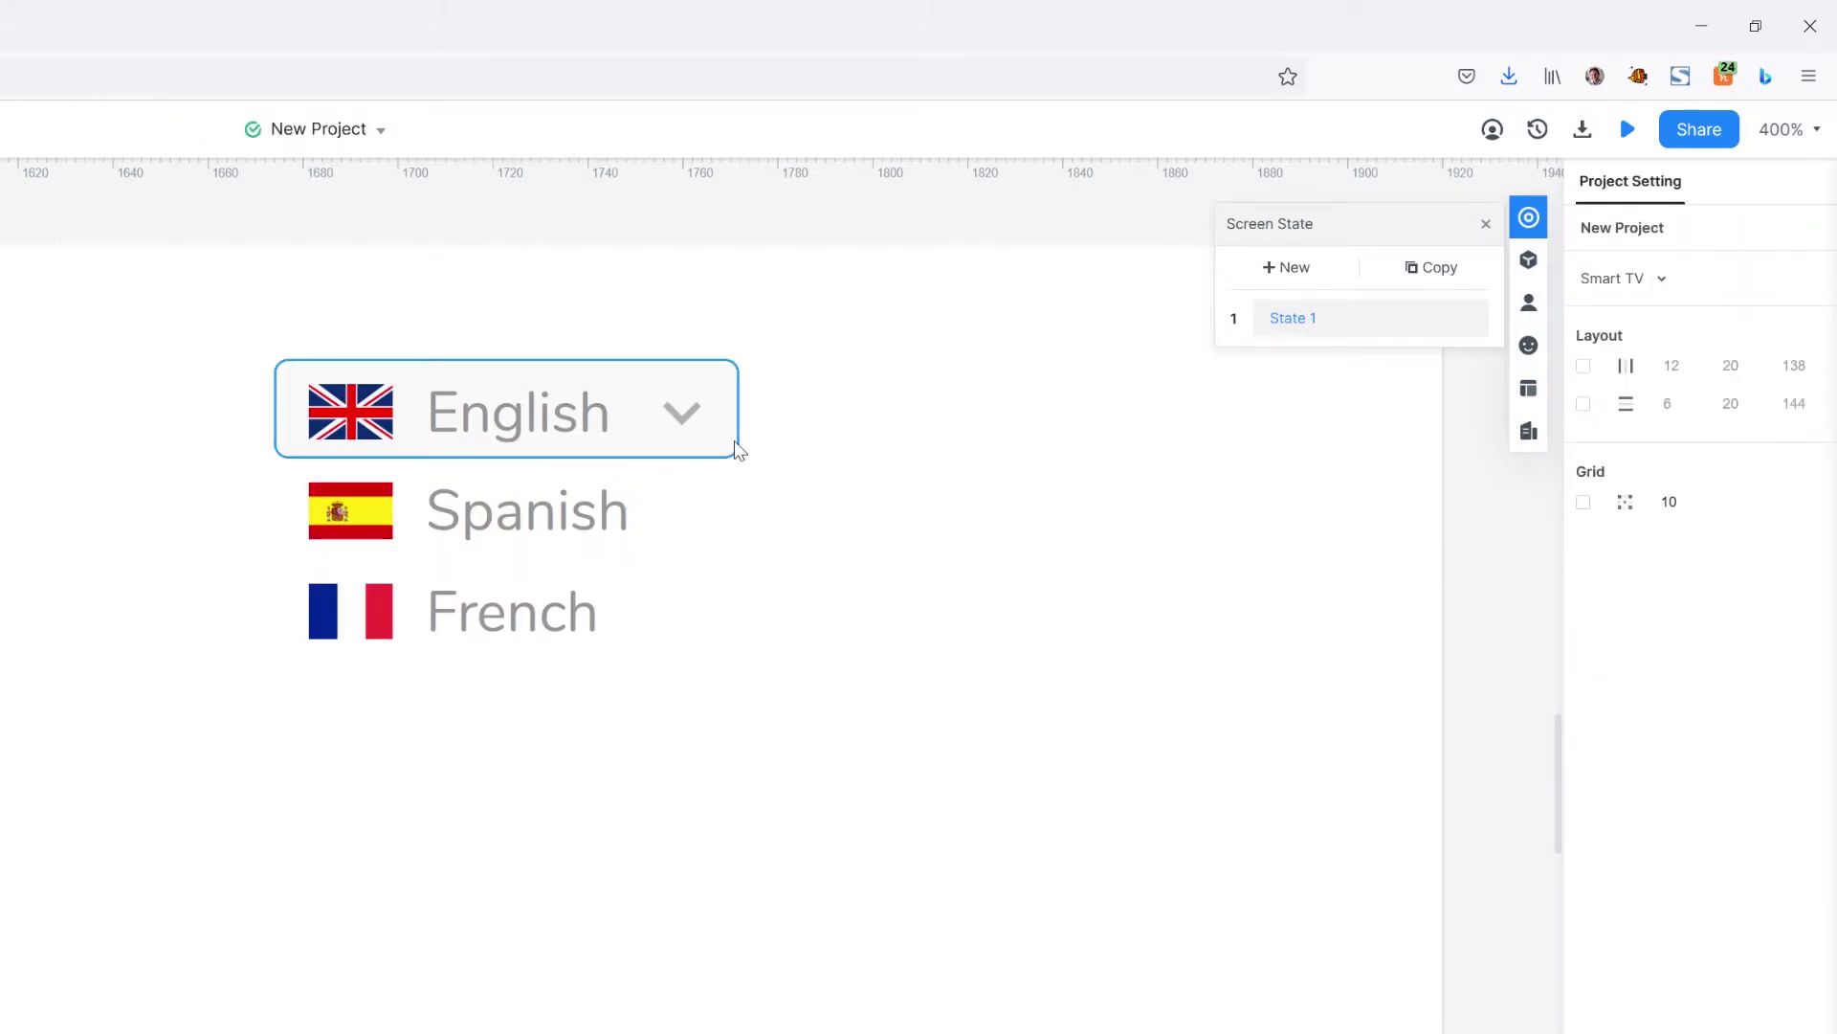
Step: Duplicate the rectangle below the English row and stretch the copy over the Spanish and French rows, about 98 × 56 at Y 37
click(734, 442)
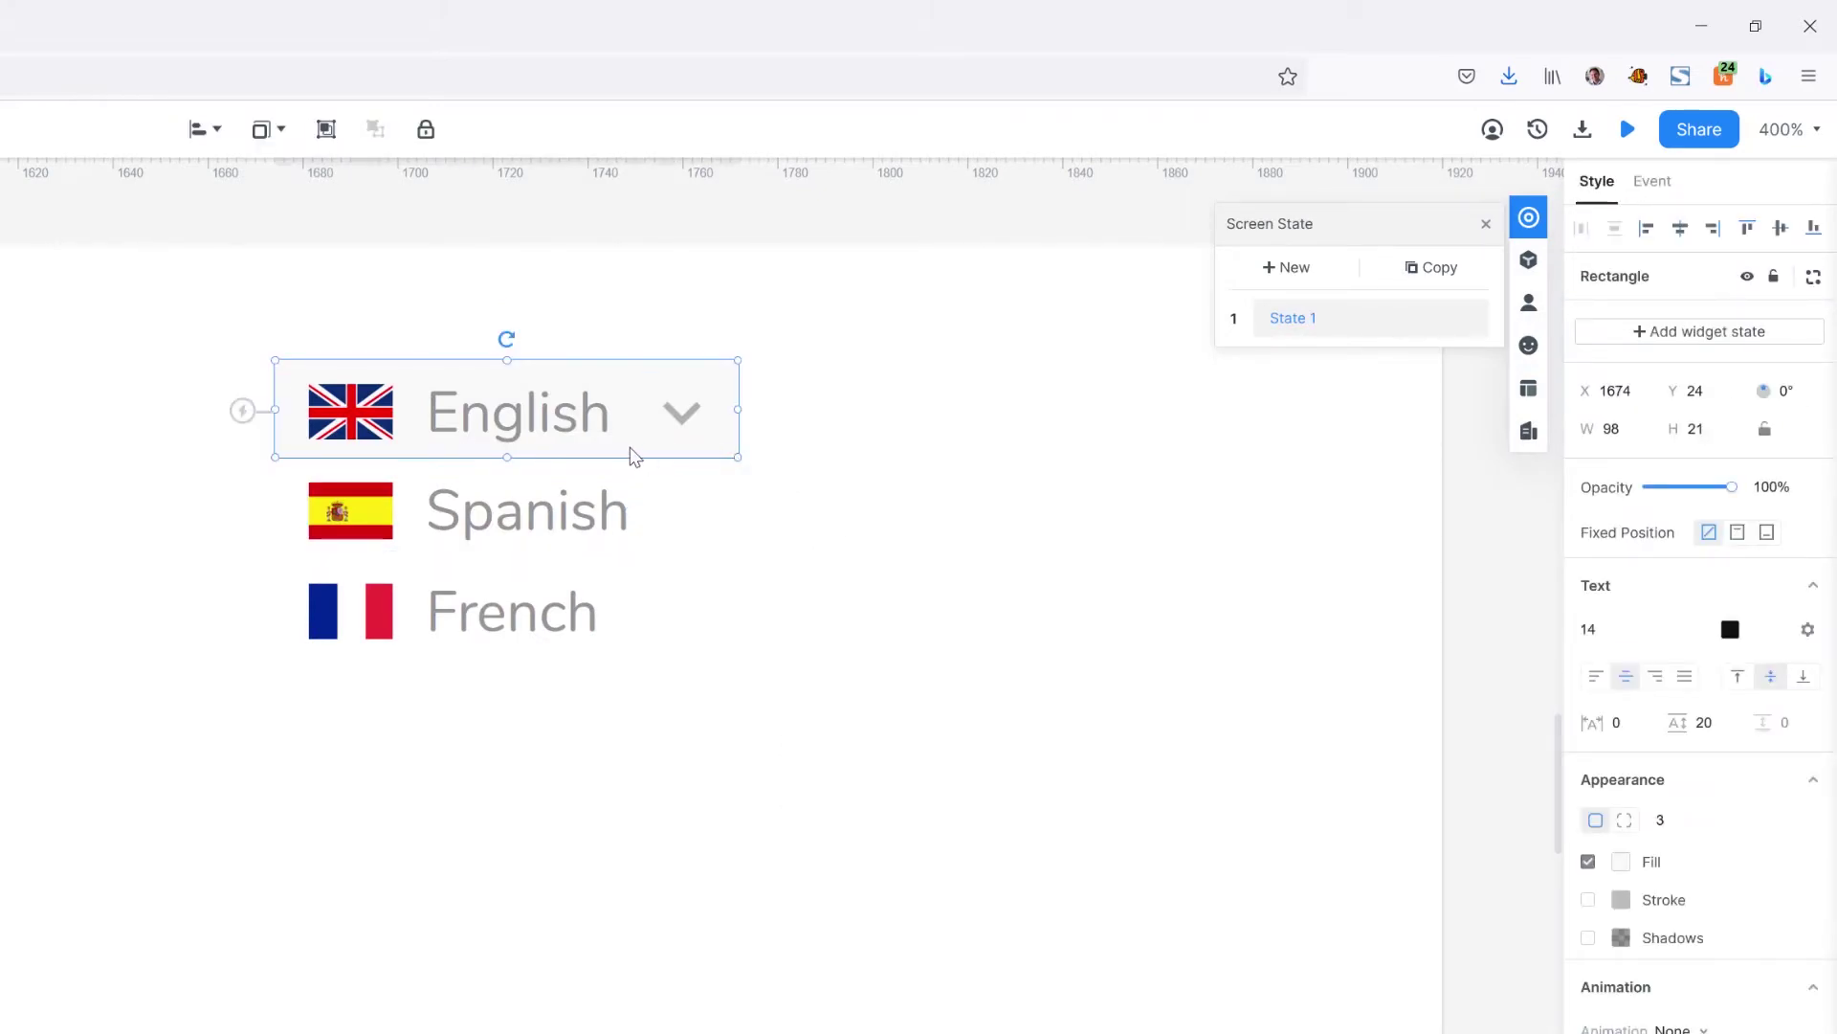
key(ctrl+d)
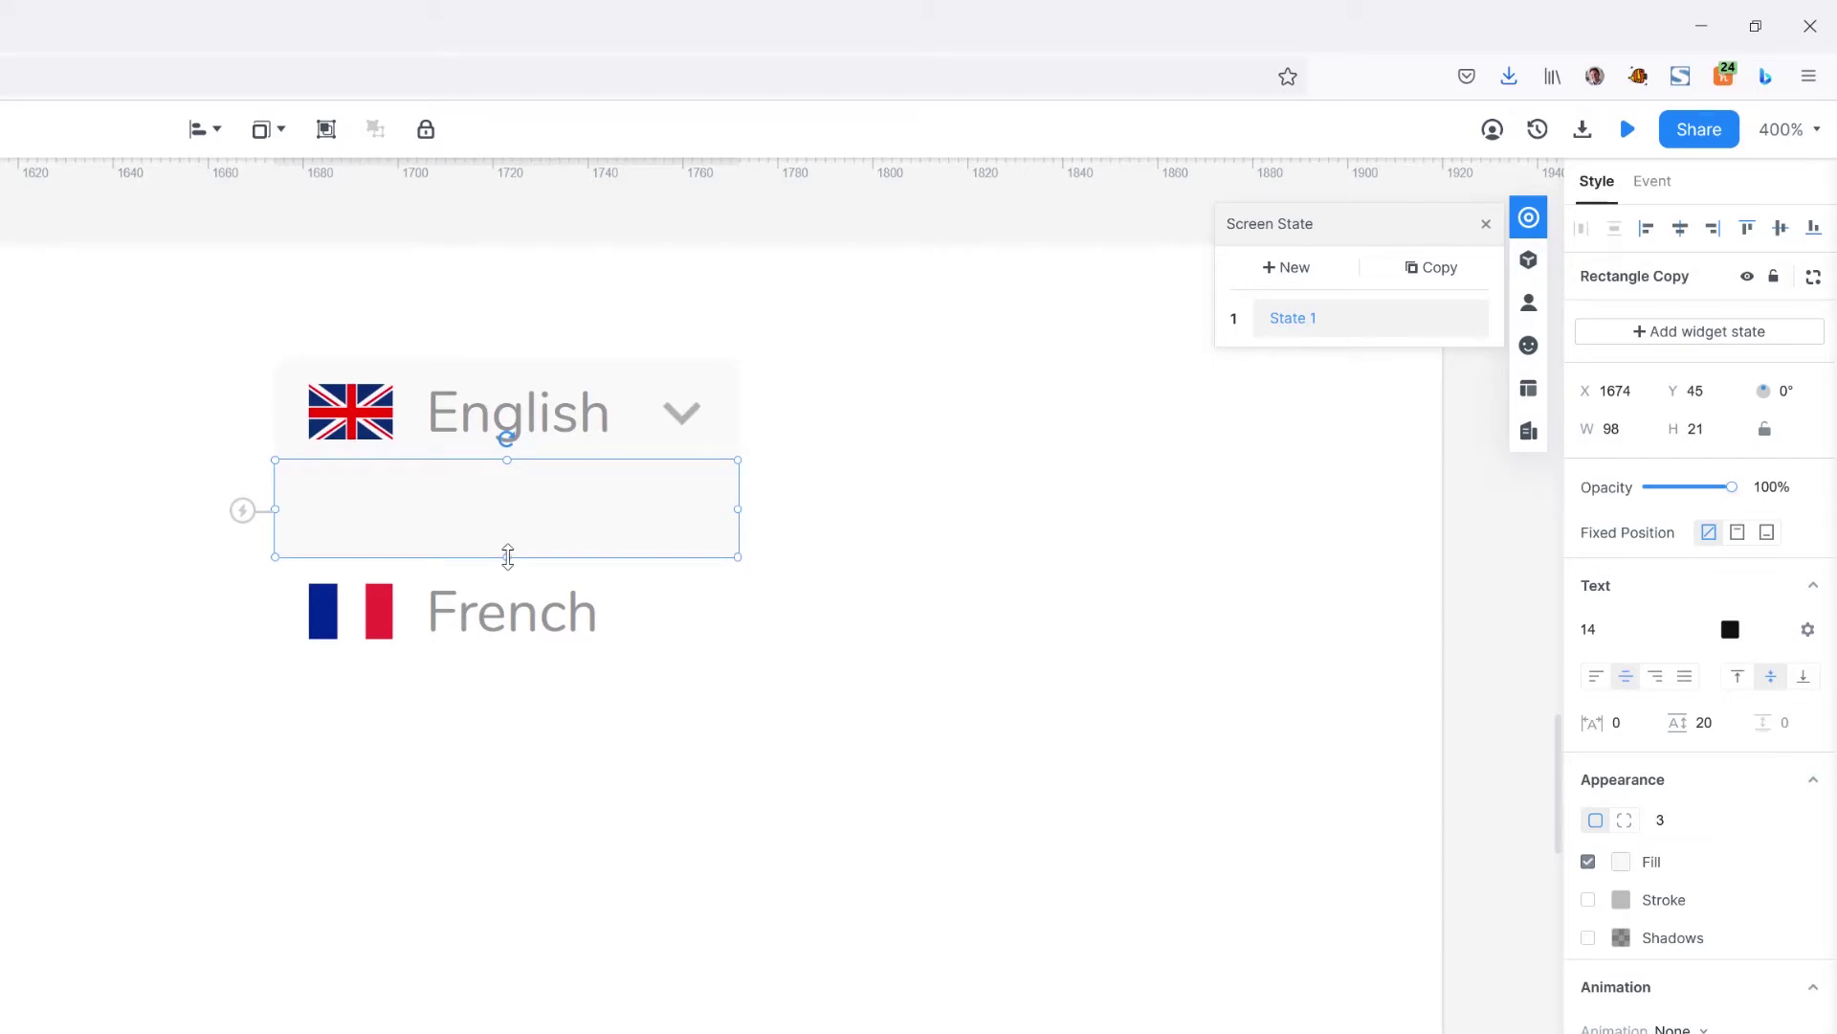
drag(507, 556, 500, 691)
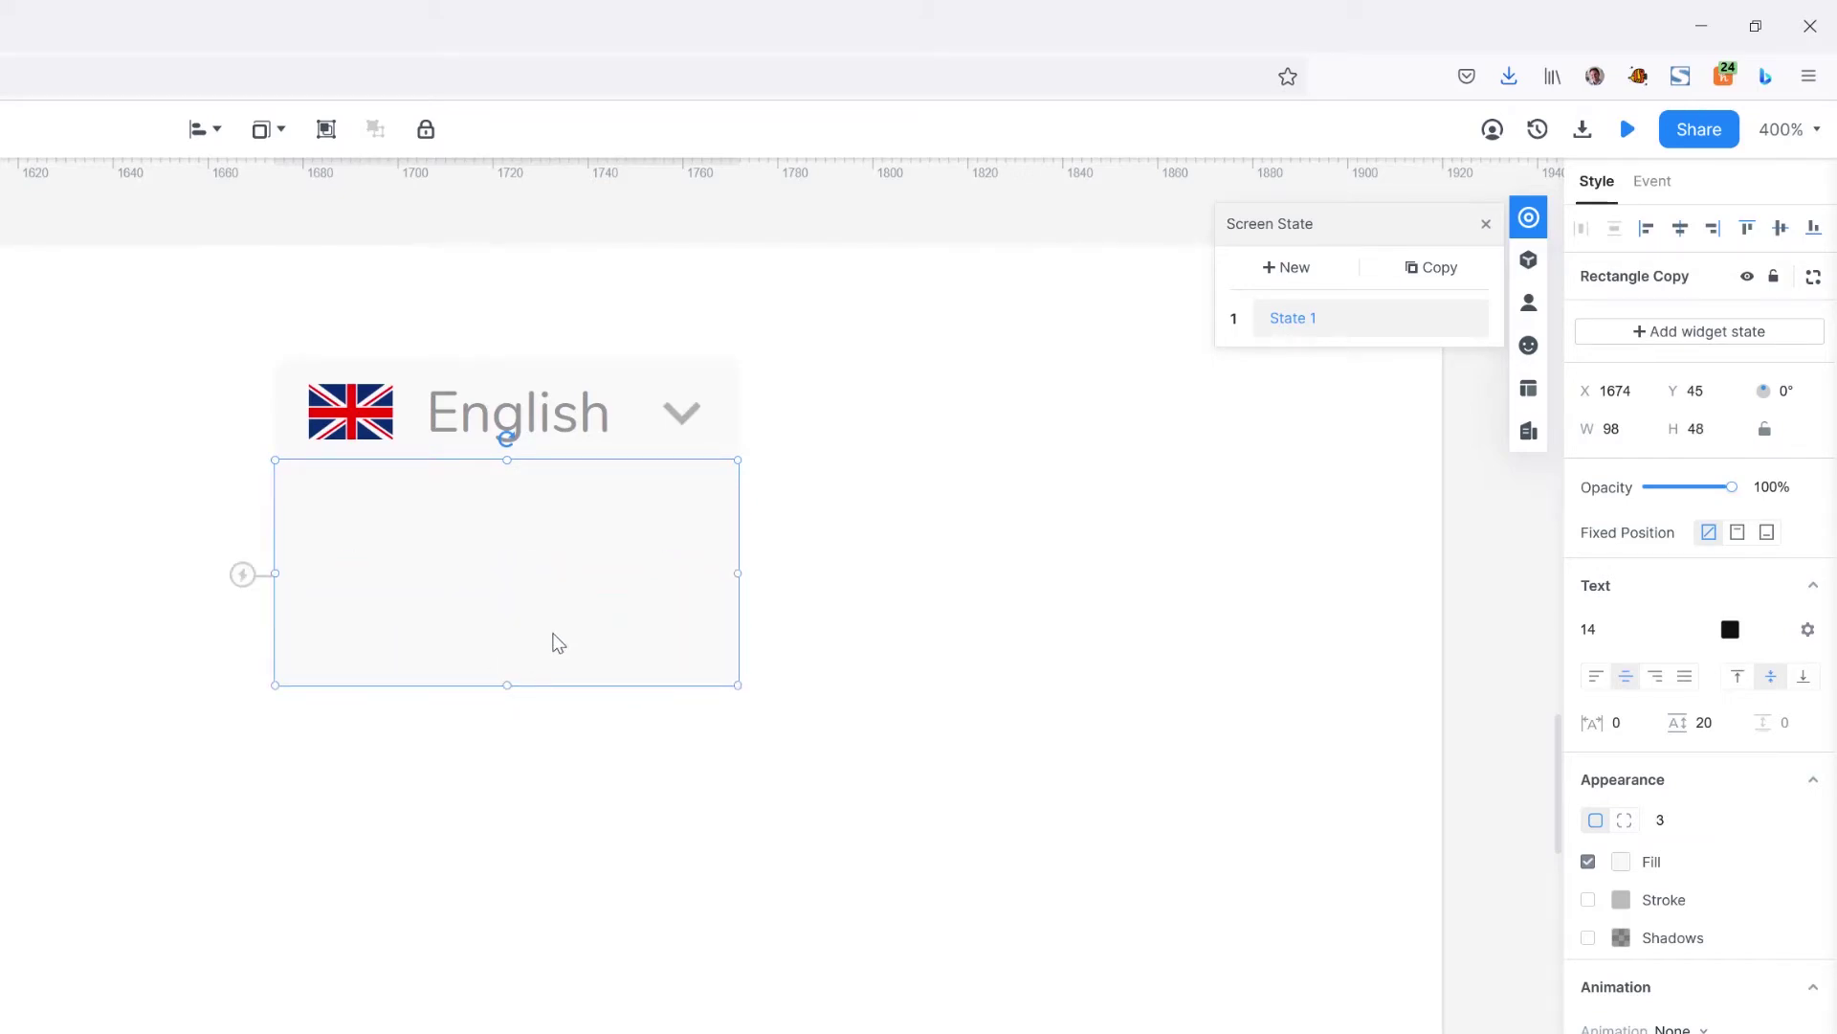
drag(506, 459, 507, 421)
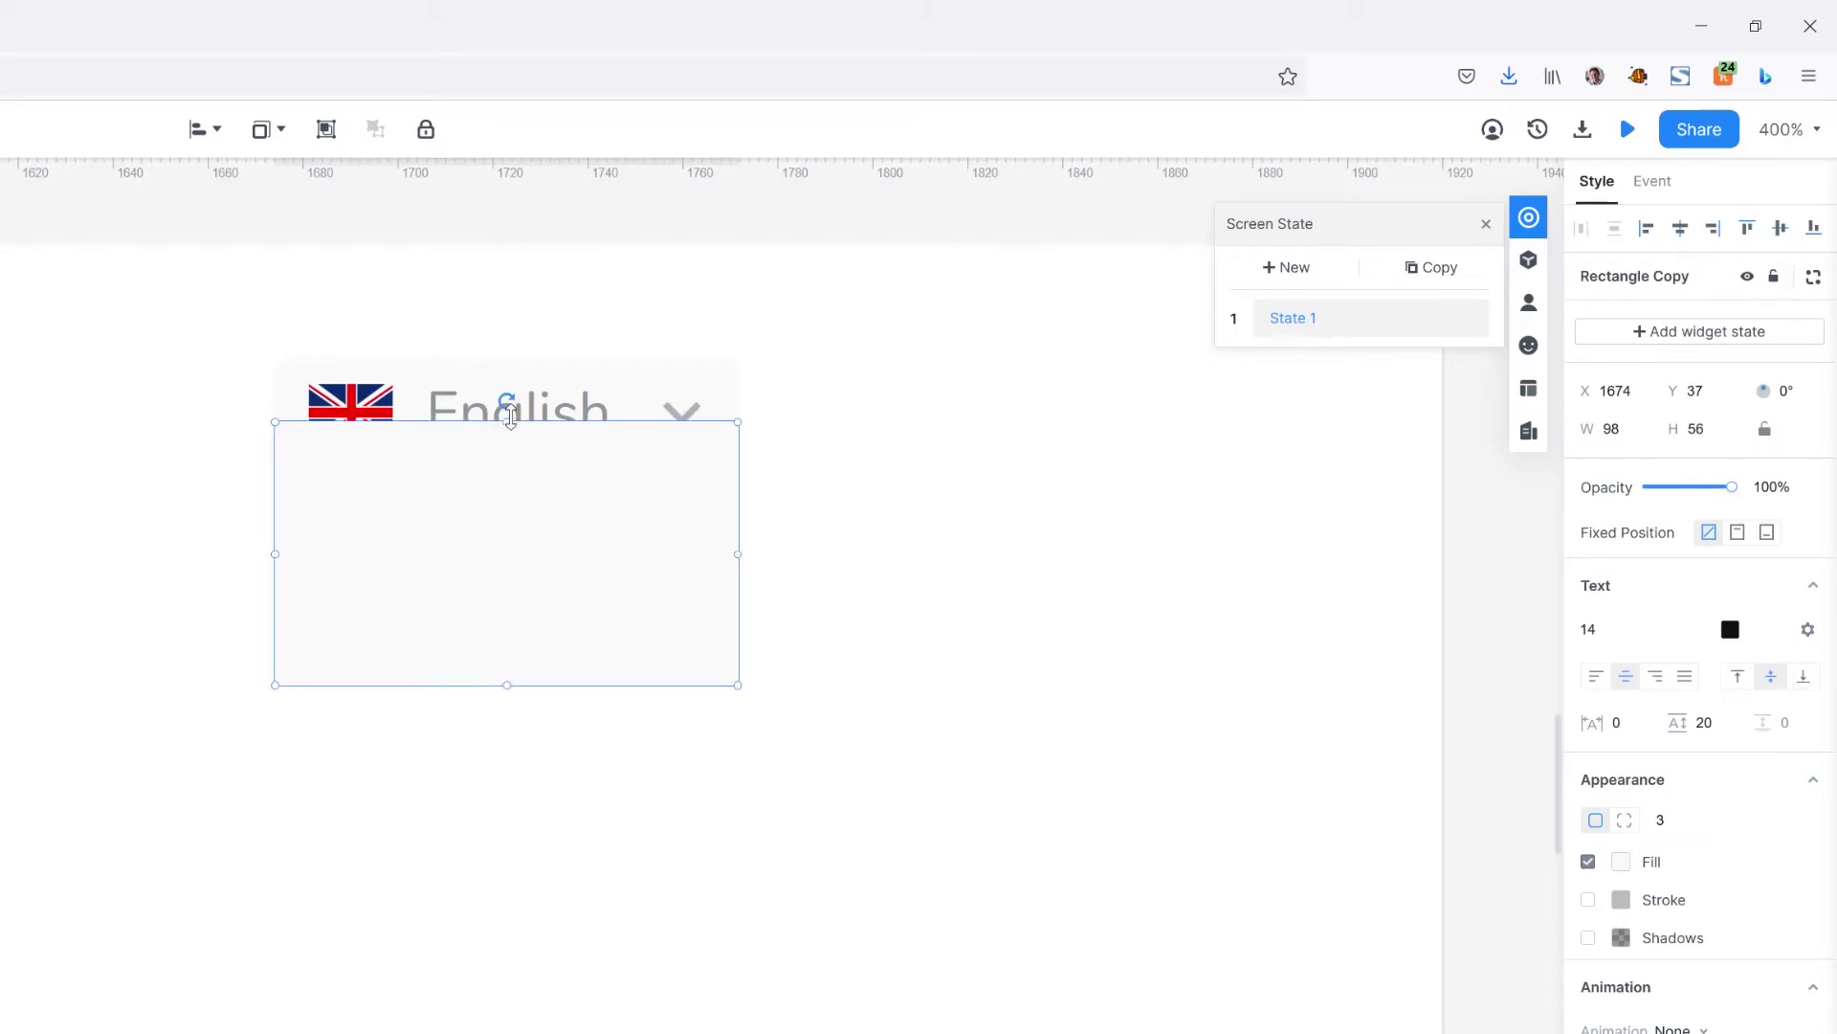
Step: Send the enlarged rectangle copy to the back, behind all three language rows
click(272, 142)
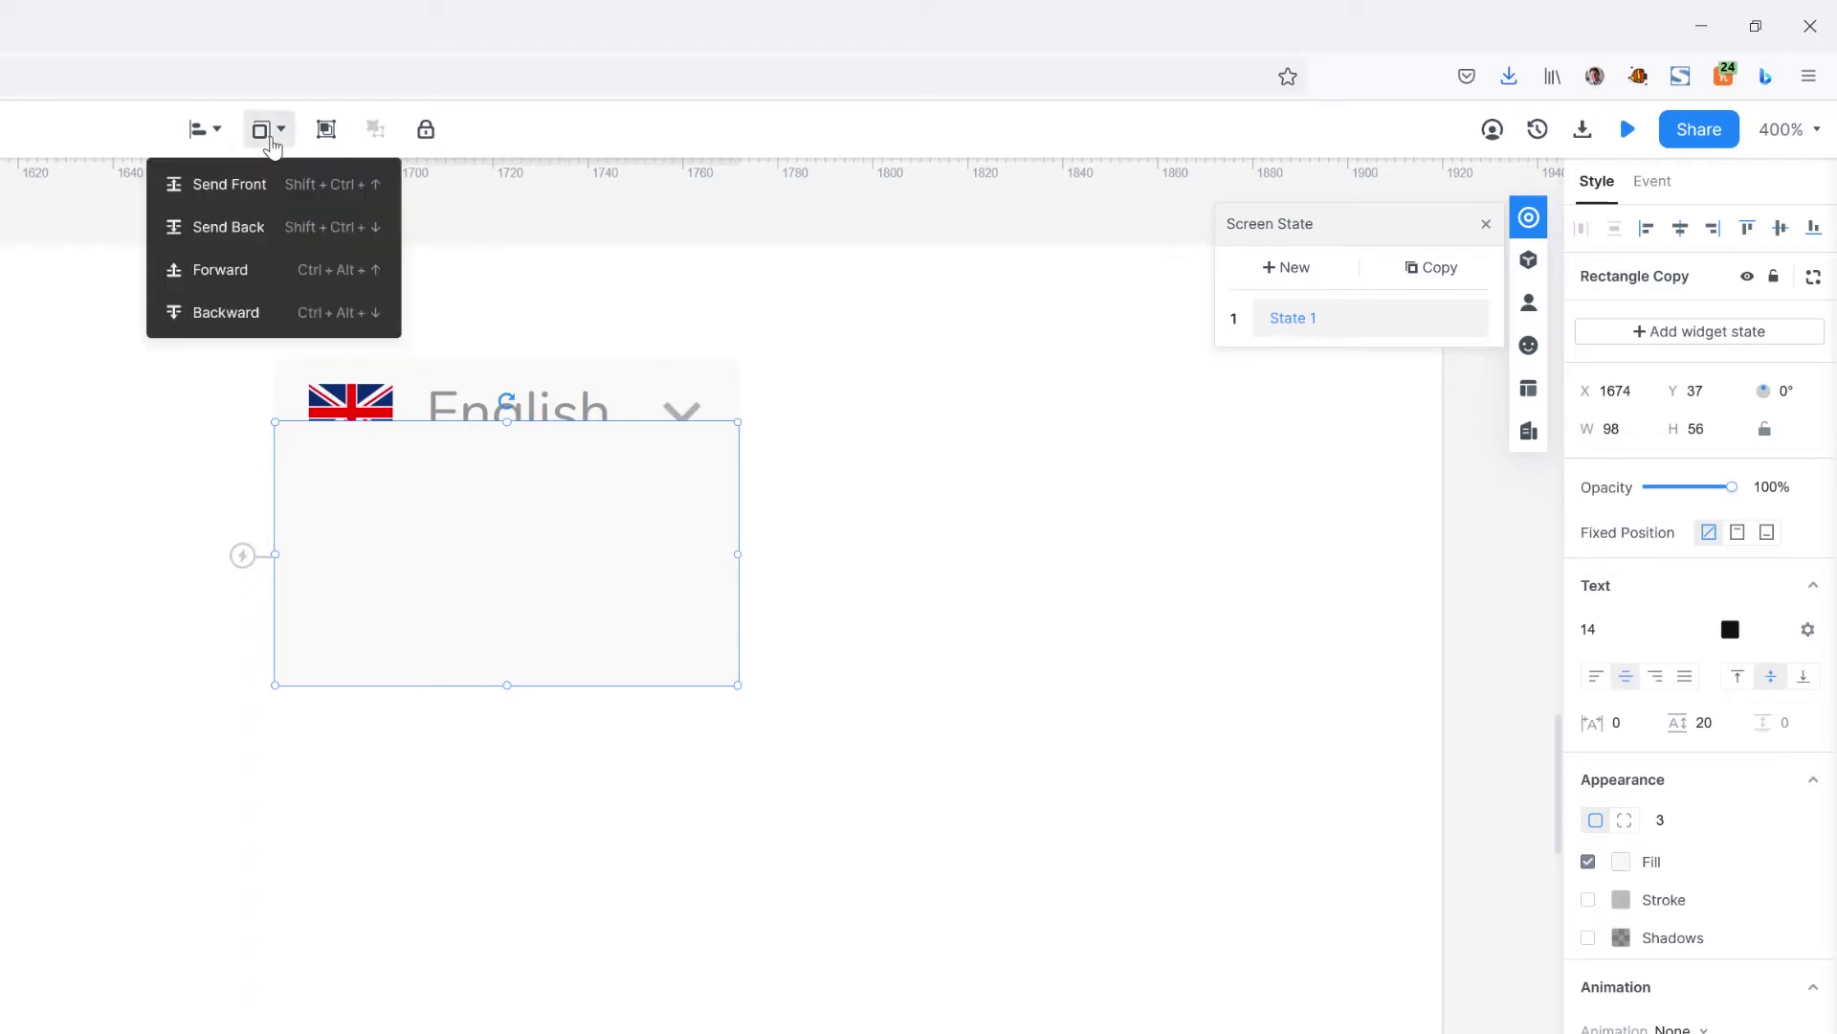
click(236, 220)
click(1042, 635)
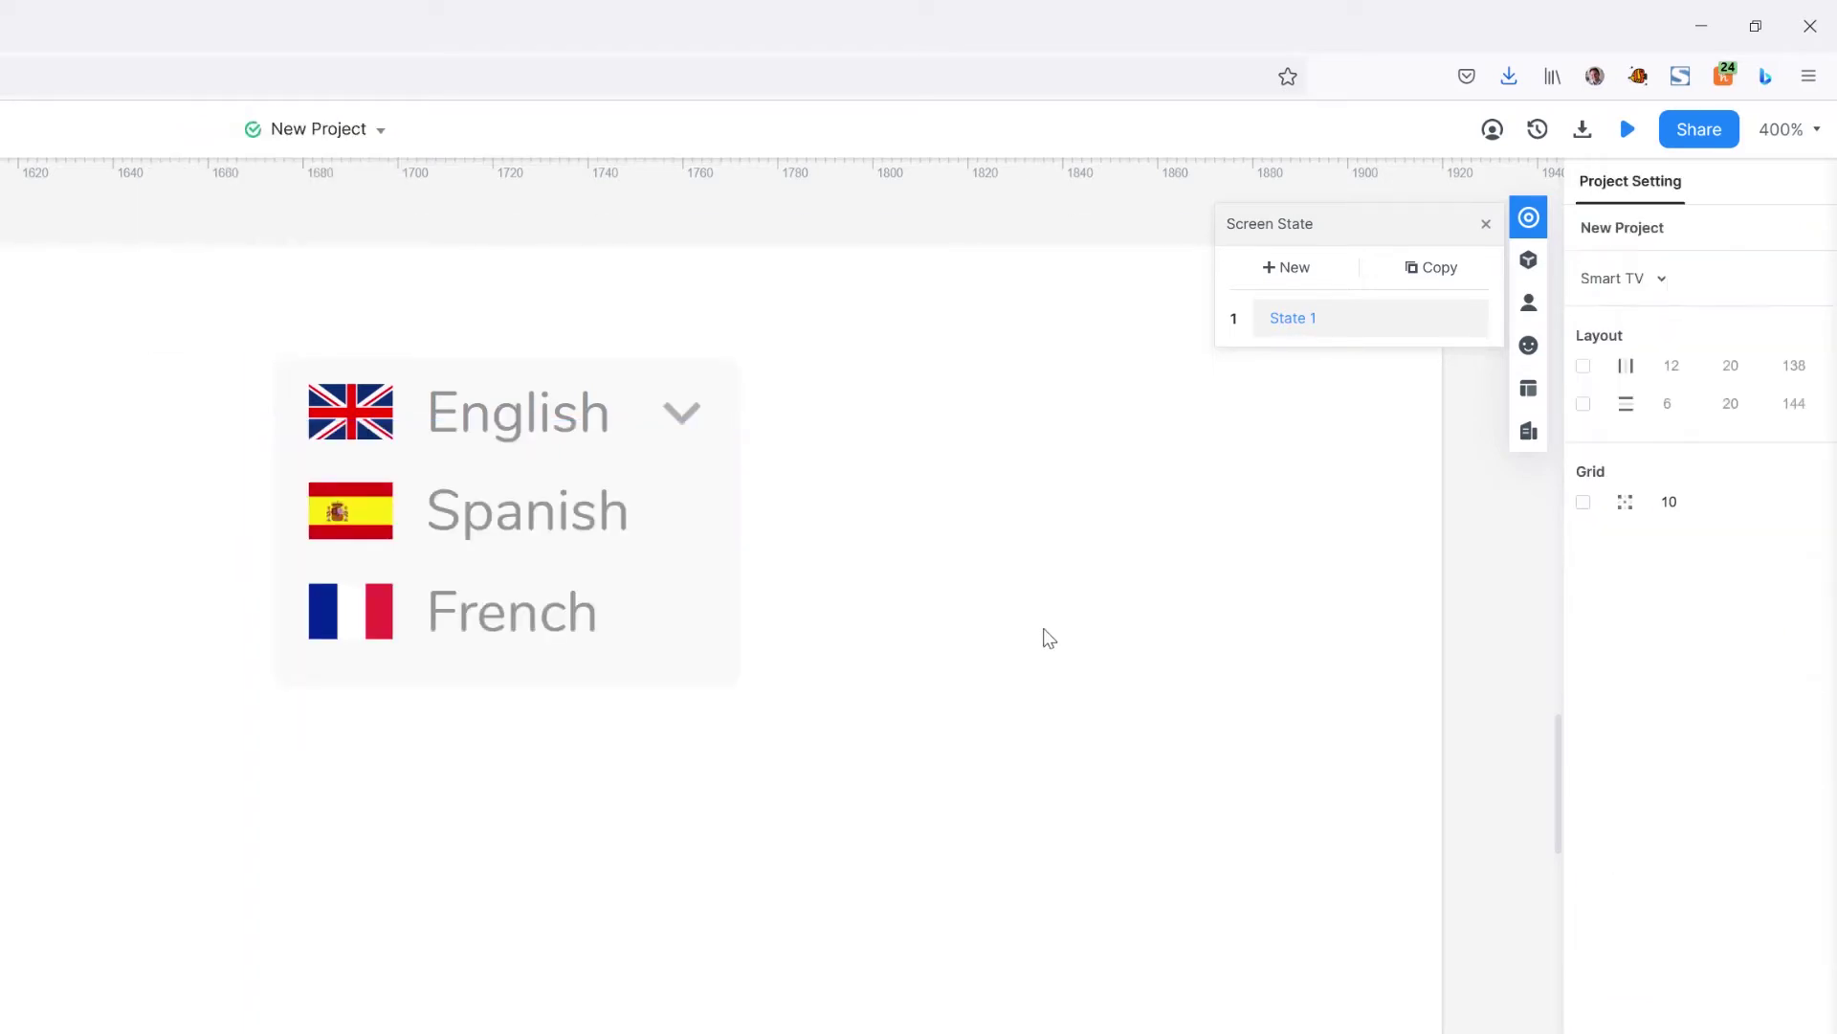
Step: Group the Spanish row, French row, chevron and enlarged background rectangle together
click(683, 417)
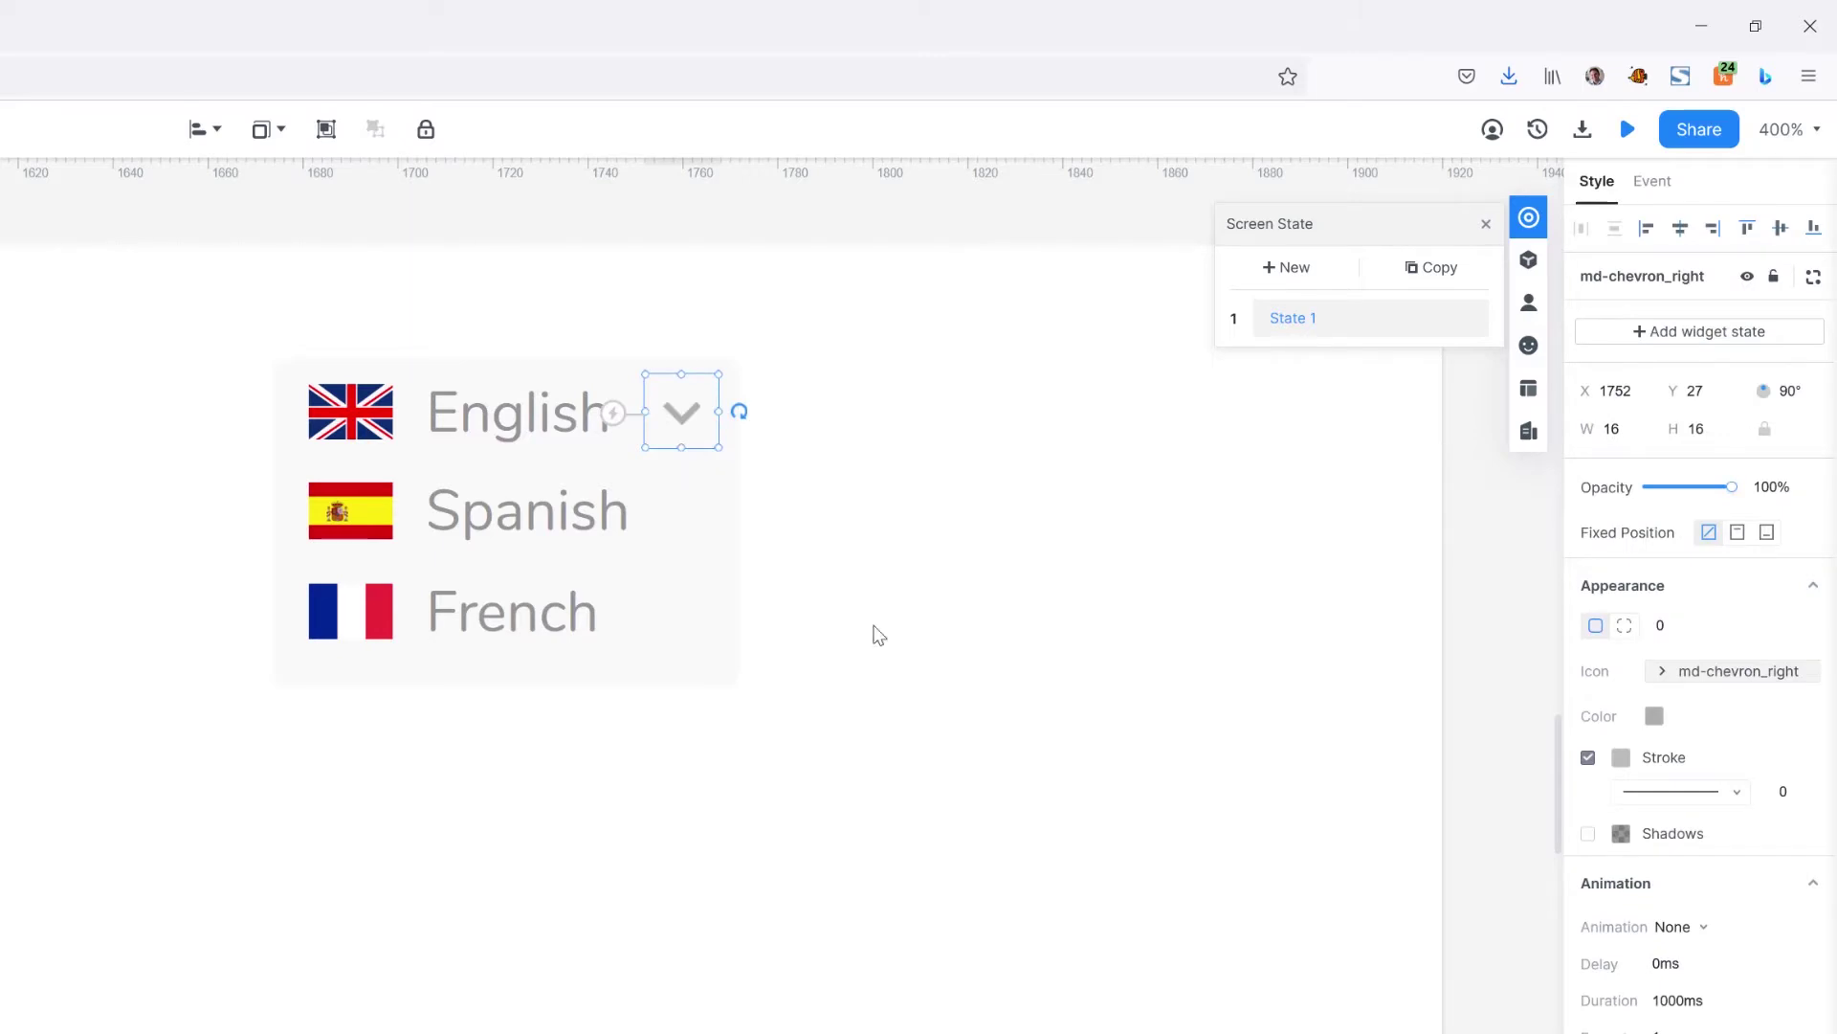
click(573, 509)
shift+click(479, 609)
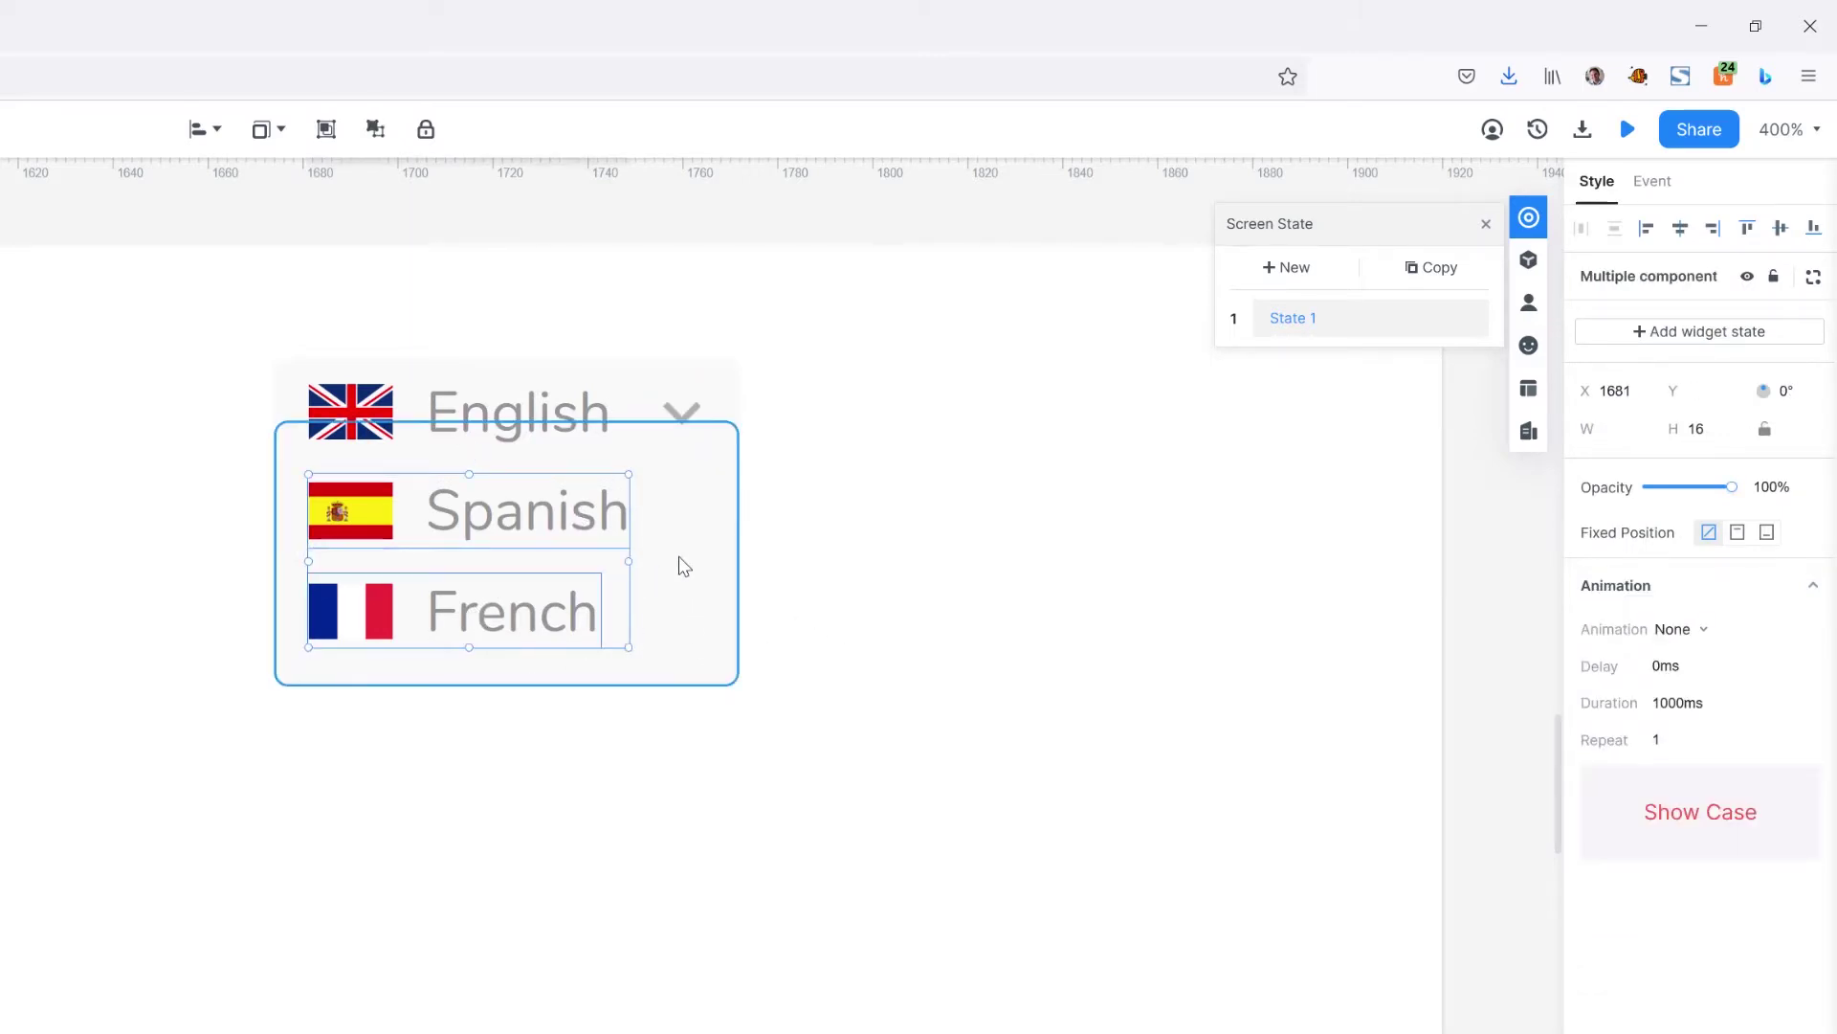
shift+click(704, 422)
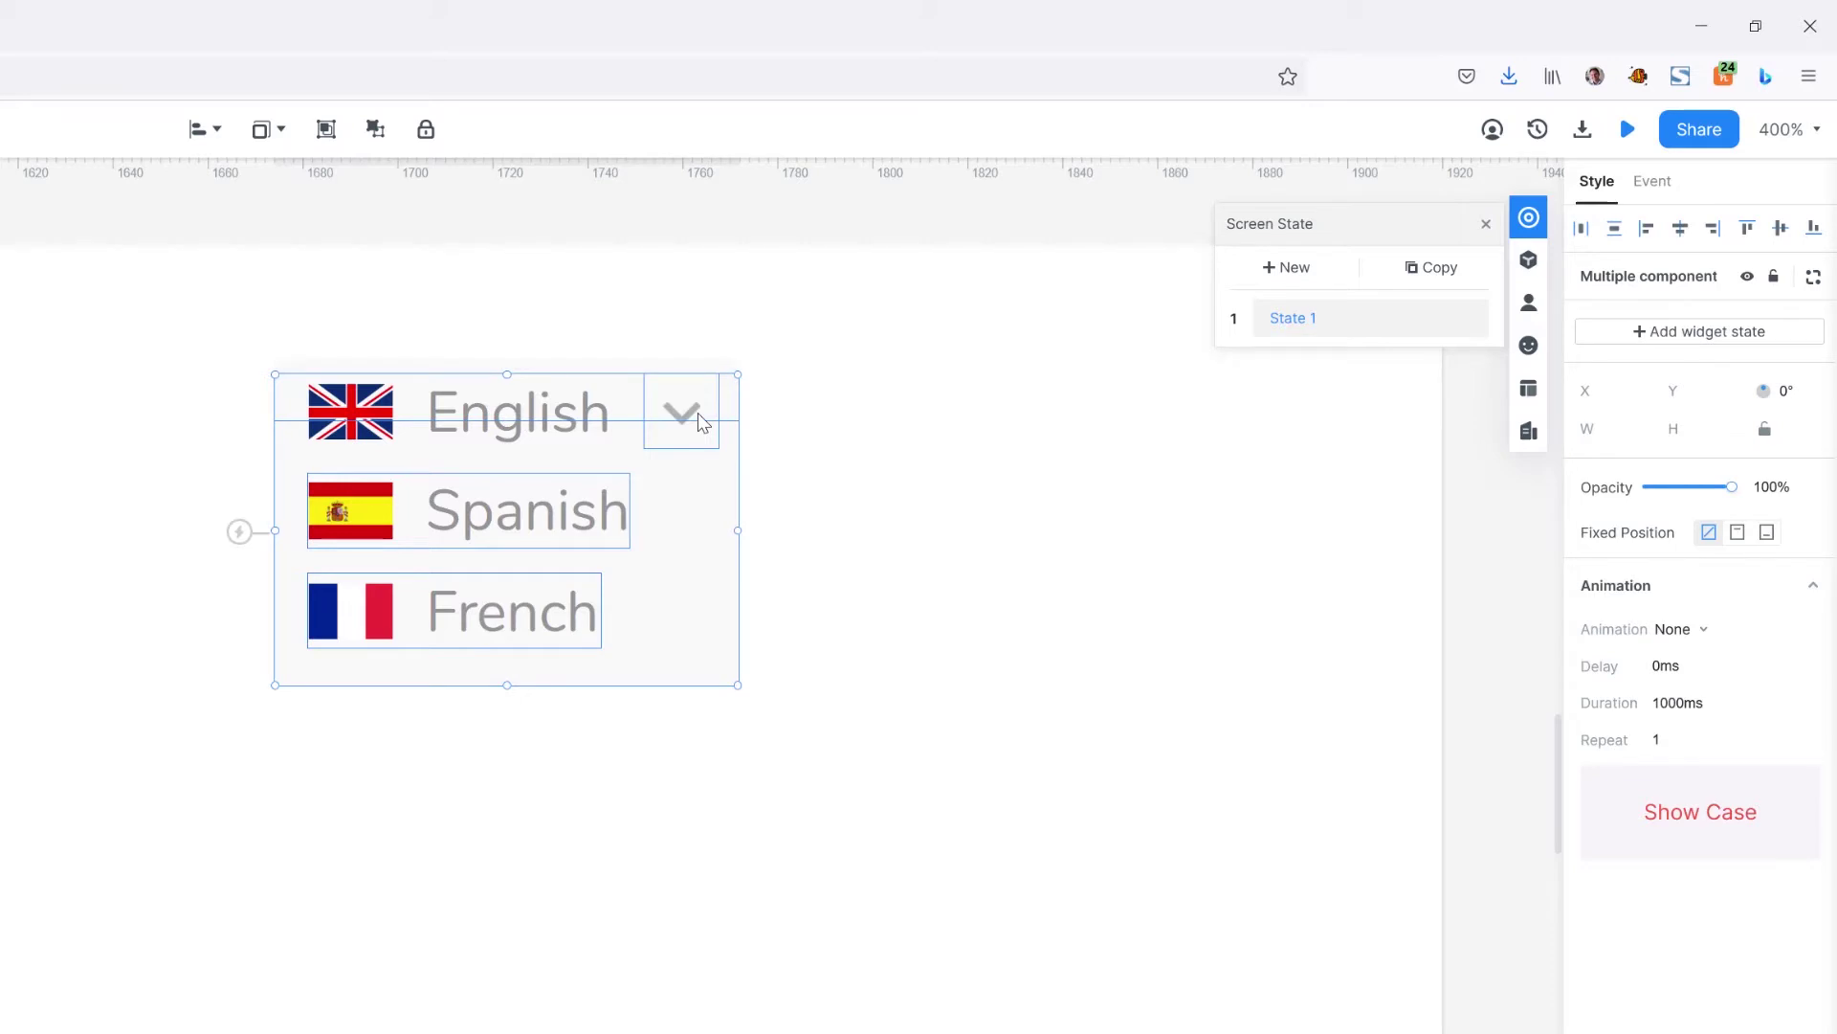
key(ctrl+g)
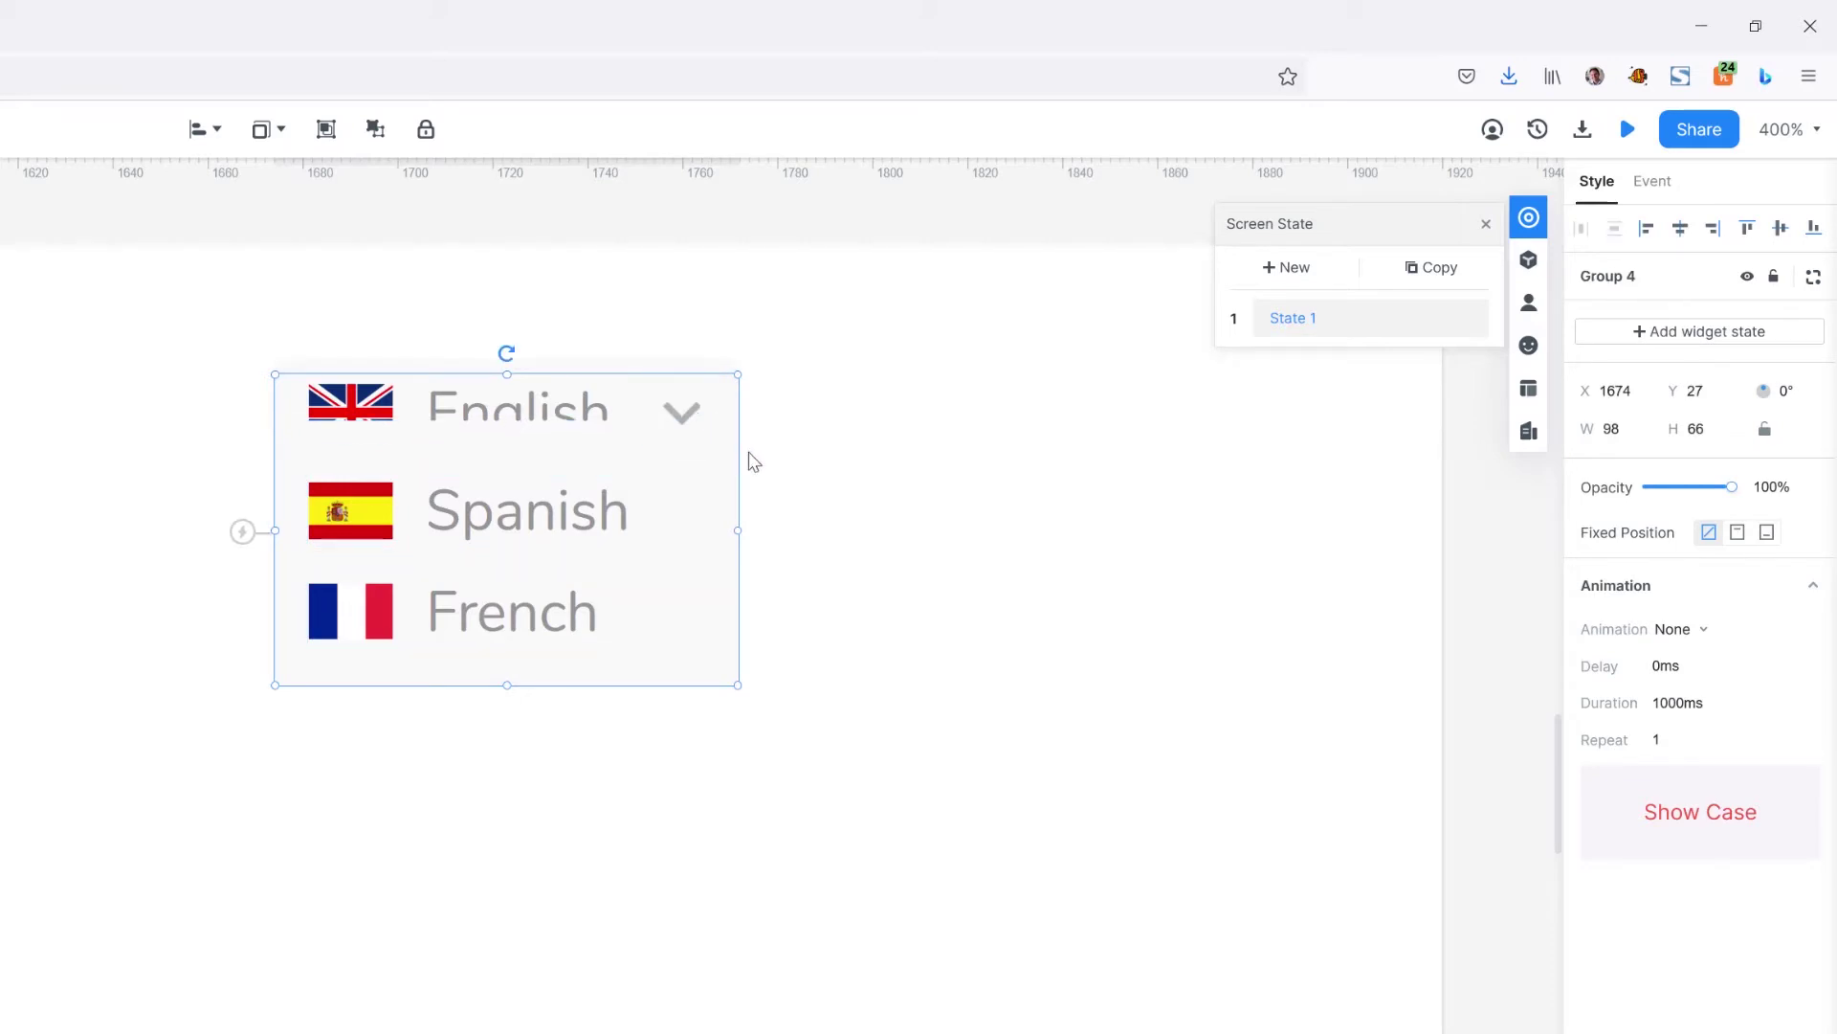
Step: Add a second widget state to the language dropdown group and select its chevron and Spanish row there
click(1709, 335)
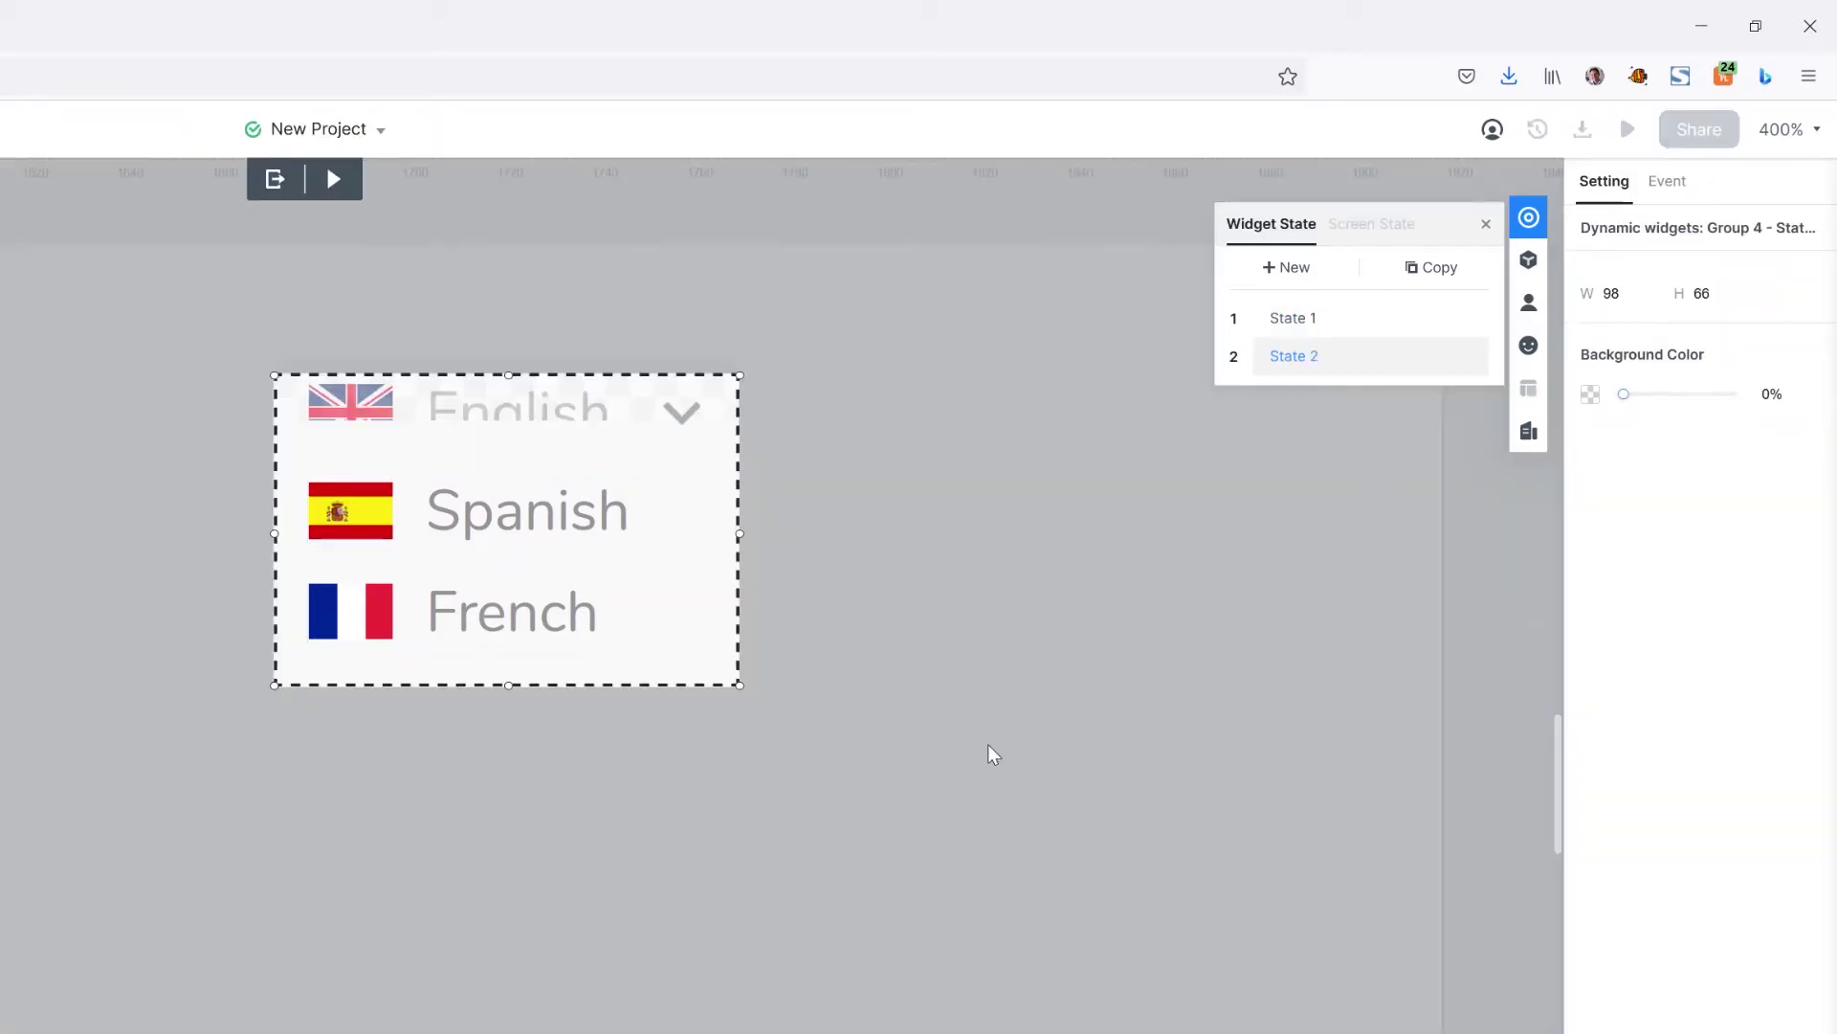
double_click(683, 426)
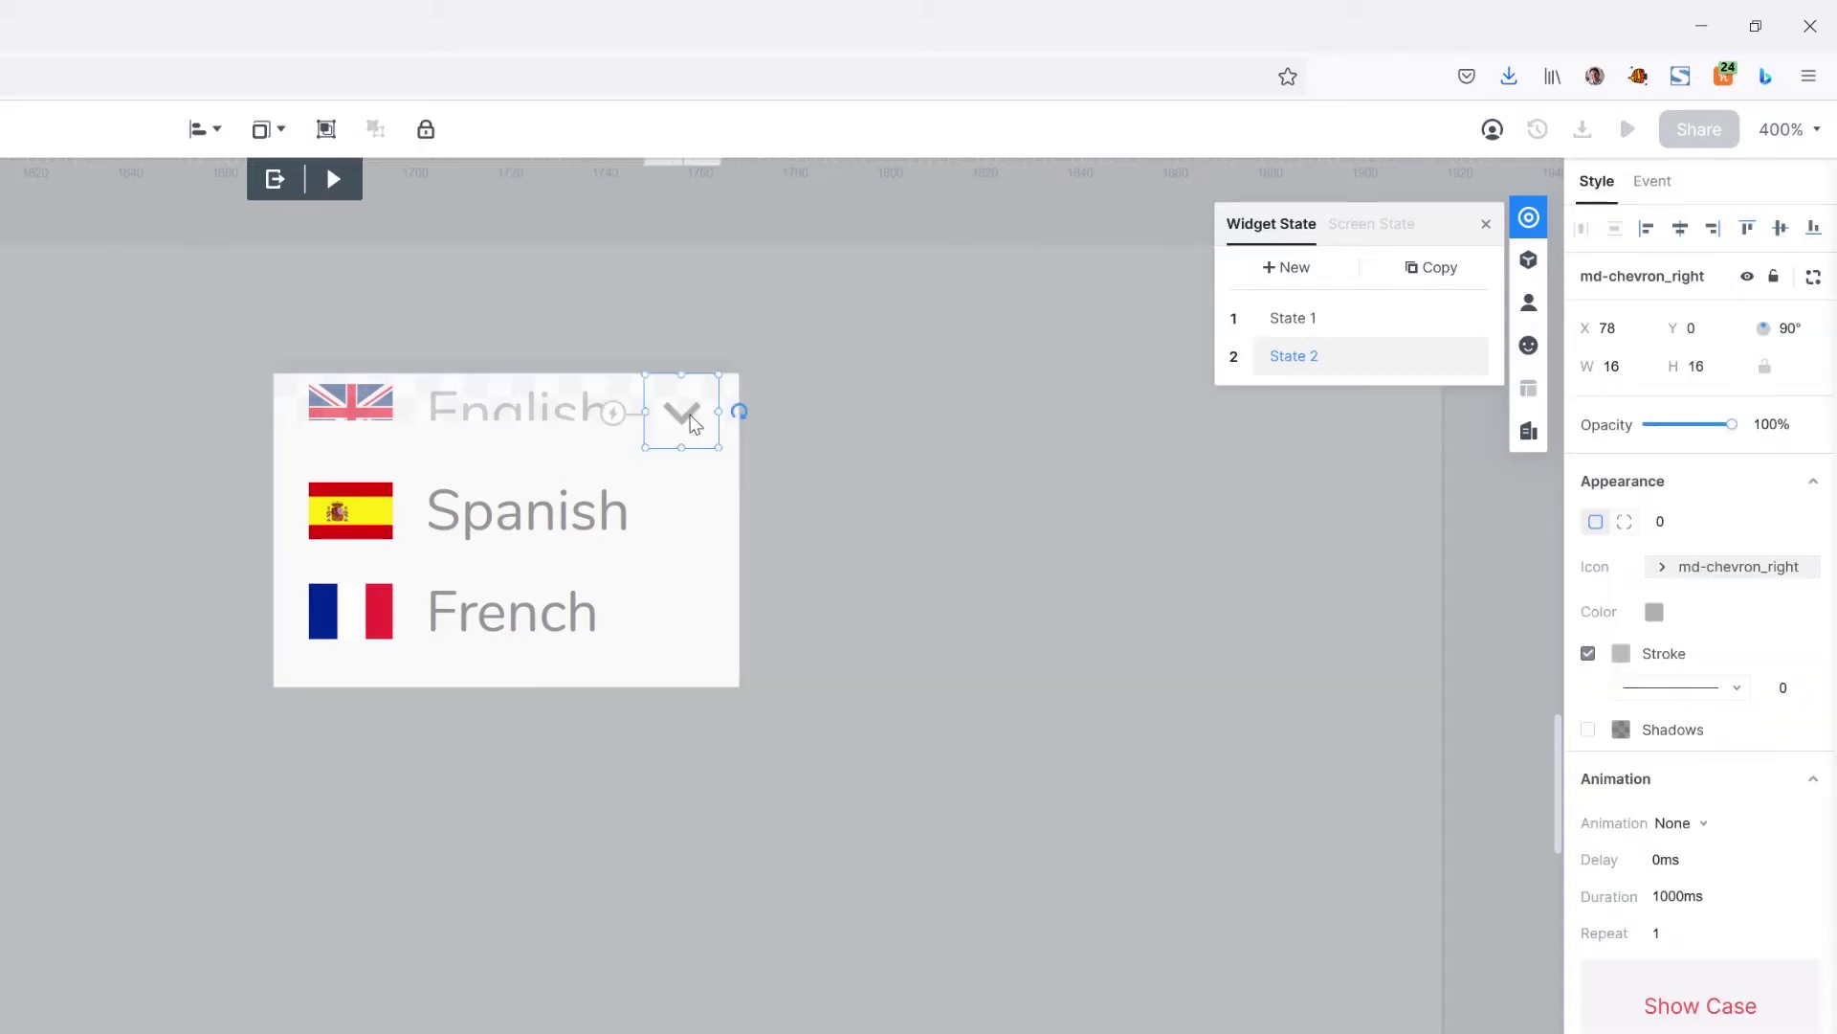
click(463, 530)
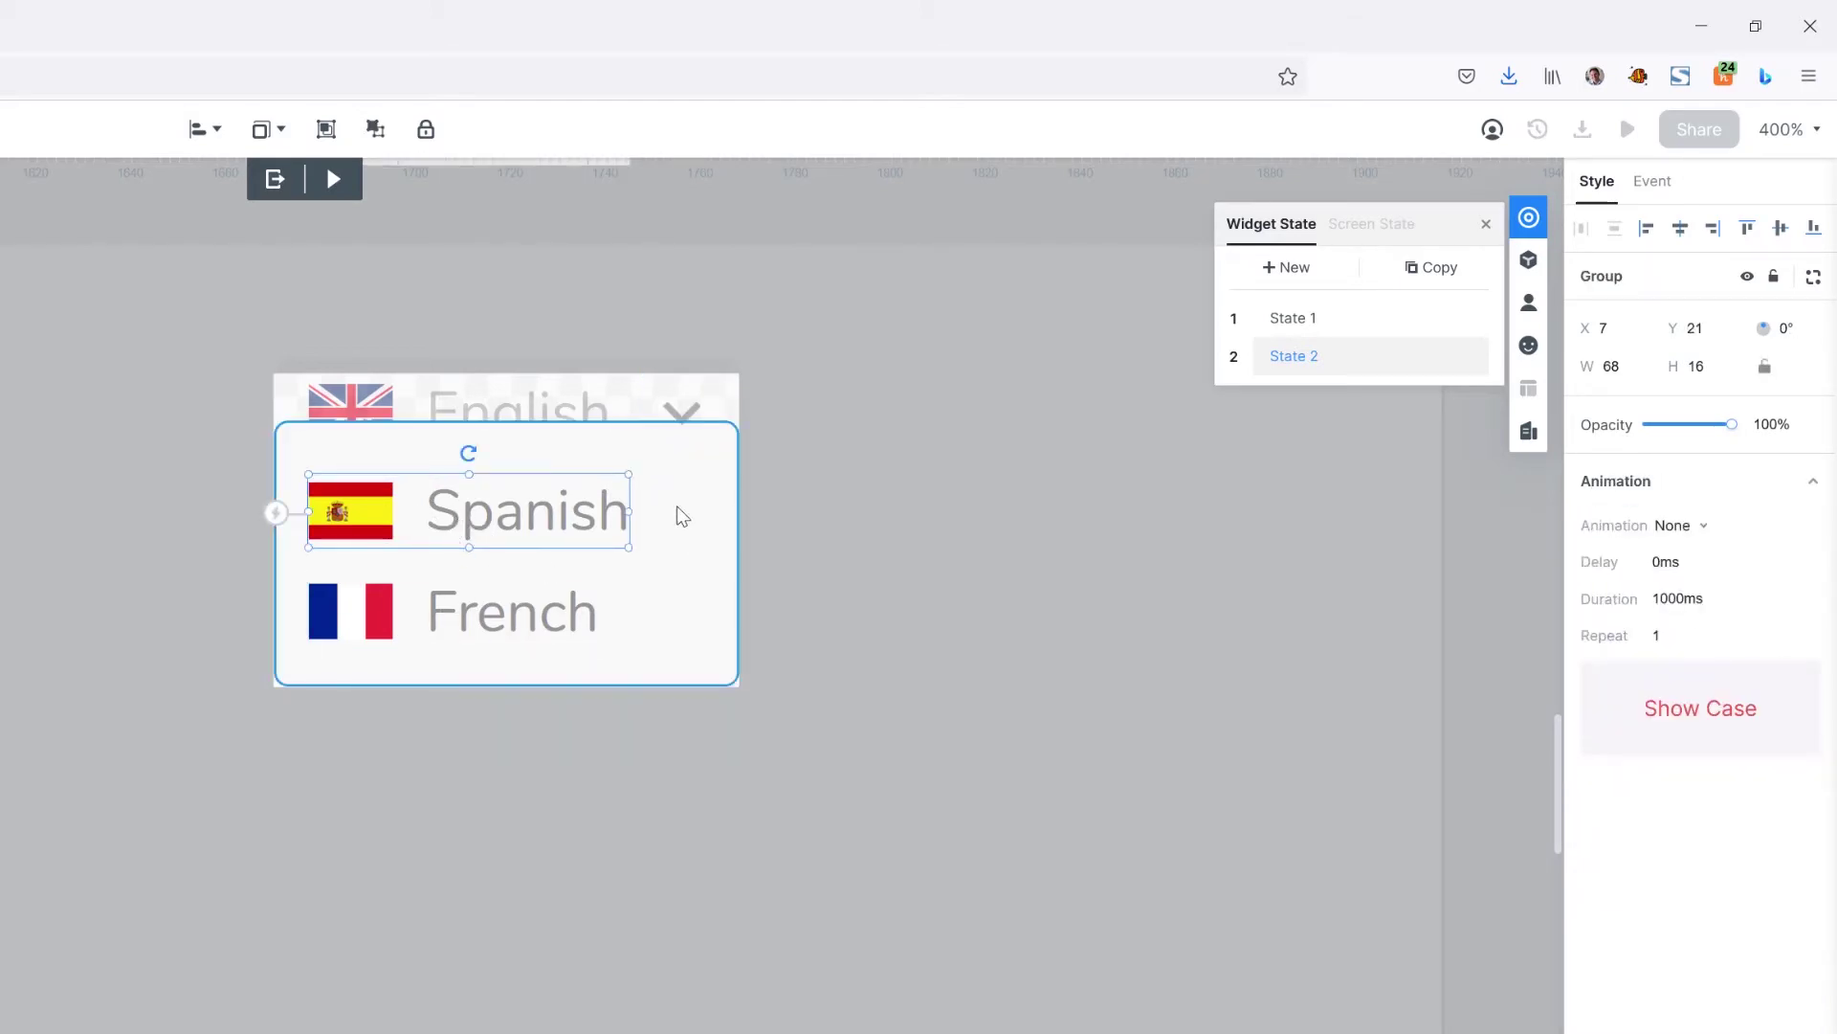
Step: In State 1, set the opacity of the background rectangle, Spanish row and French row to 0%
click(1287, 318)
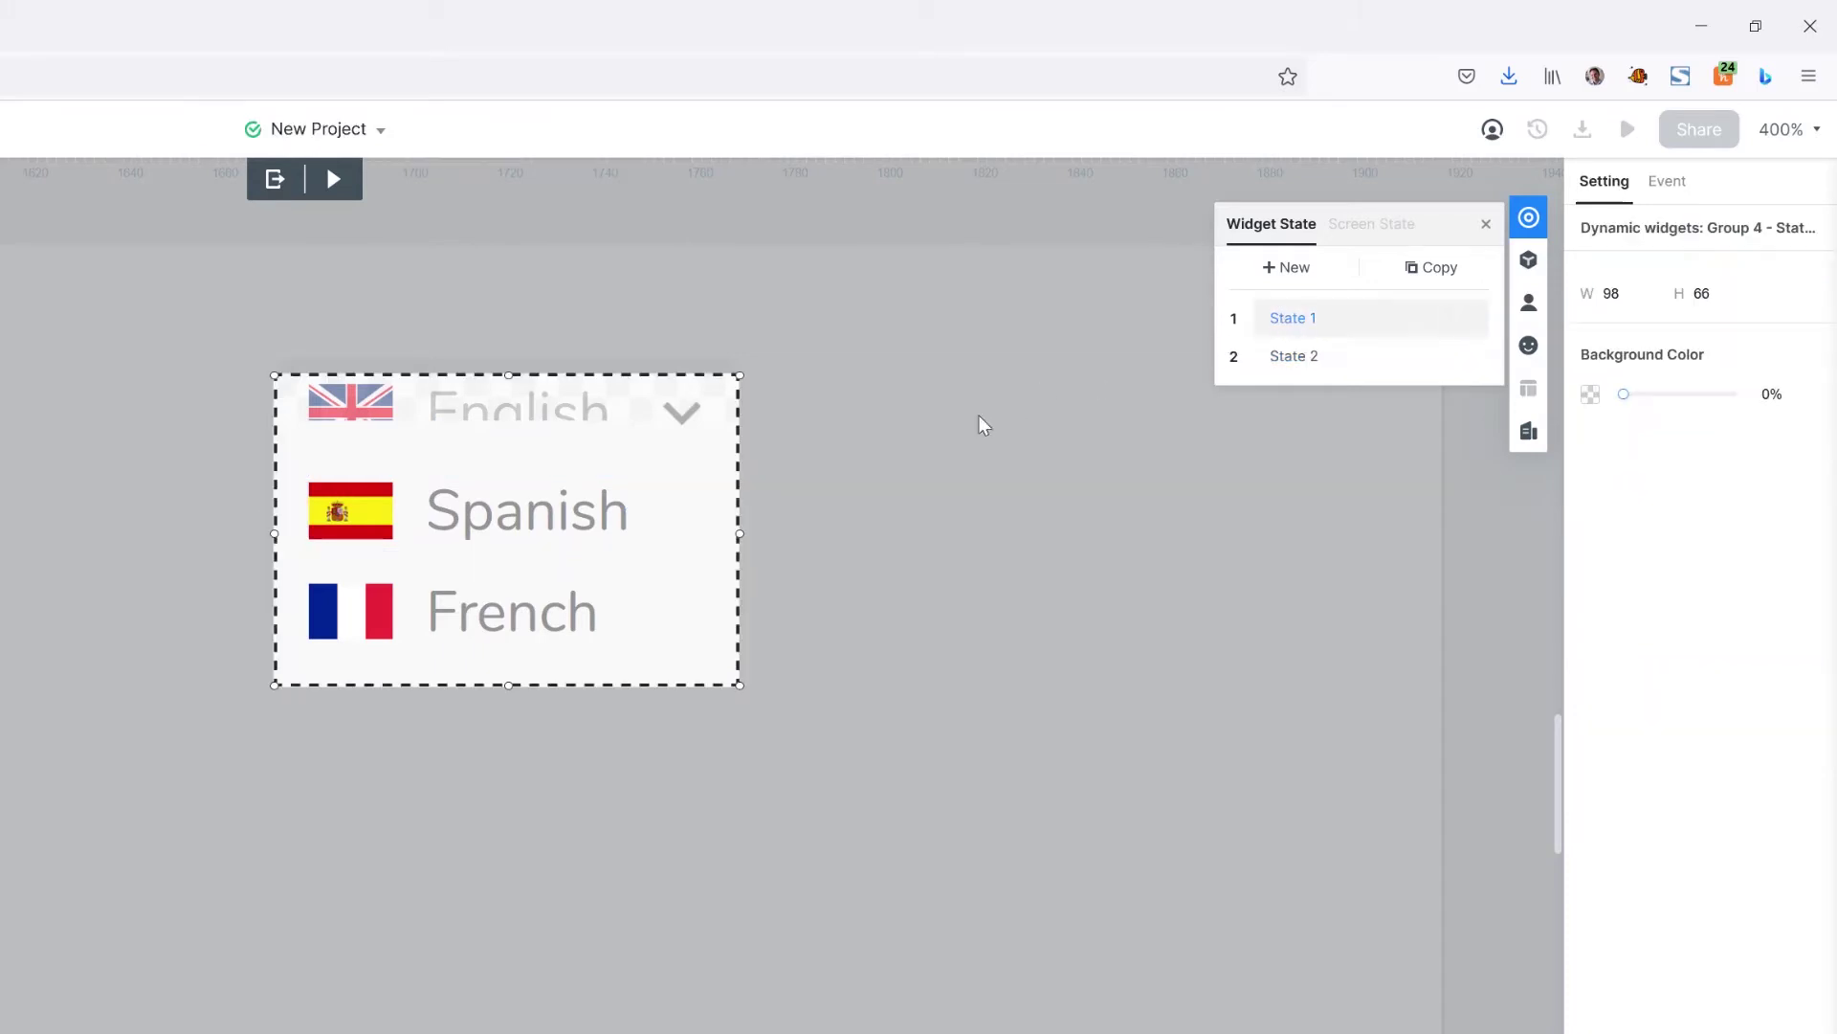
click(704, 524)
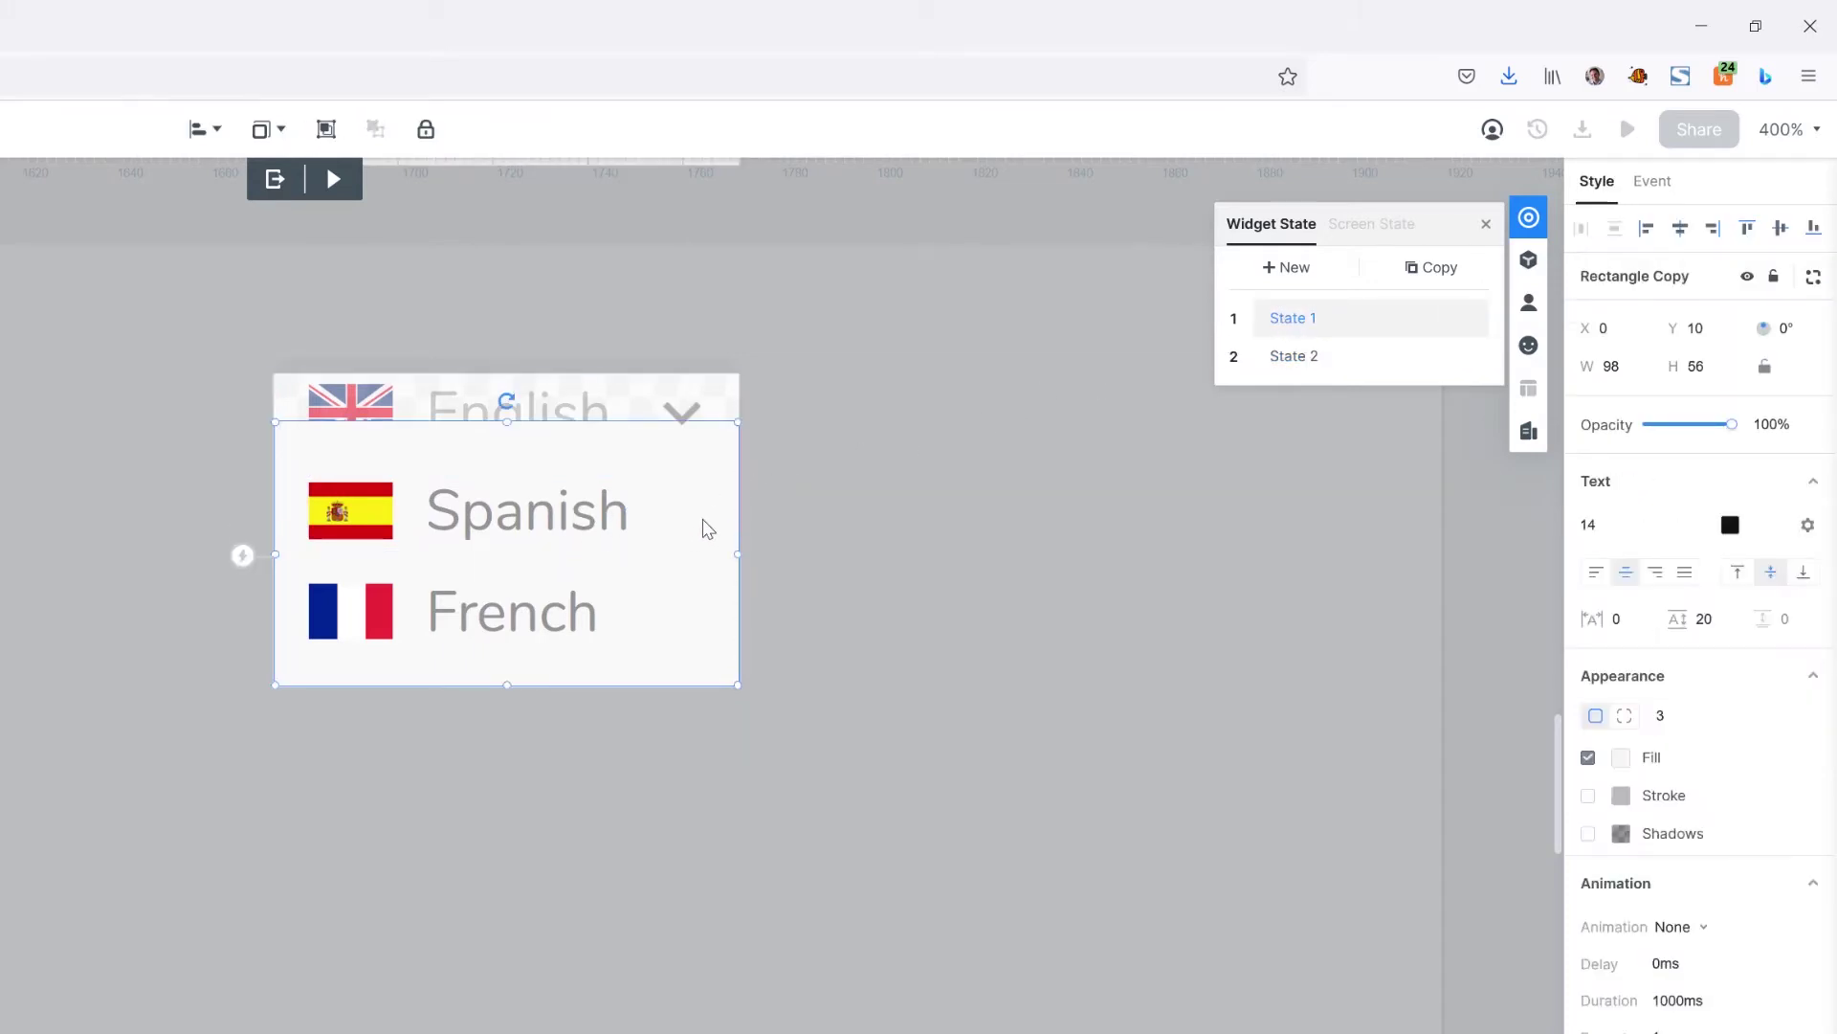
shift+click(584, 518)
shift+click(508, 604)
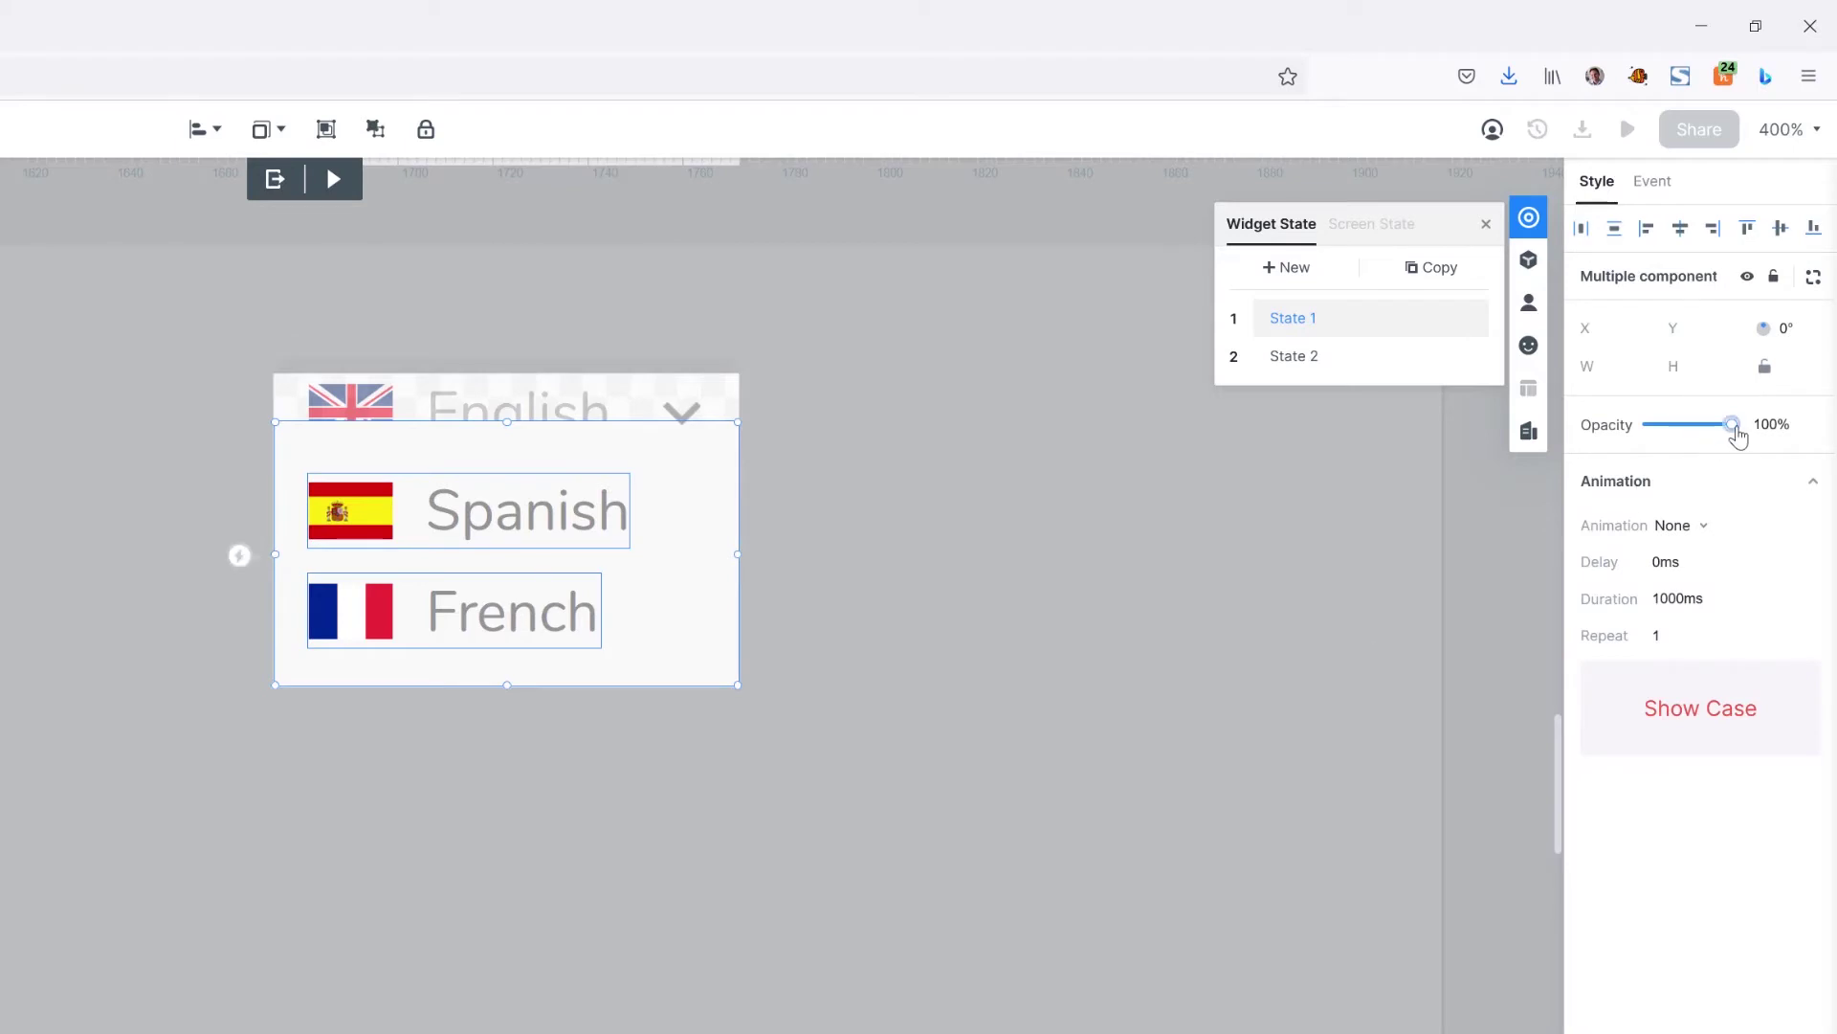
drag(1734, 426, 1597, 431)
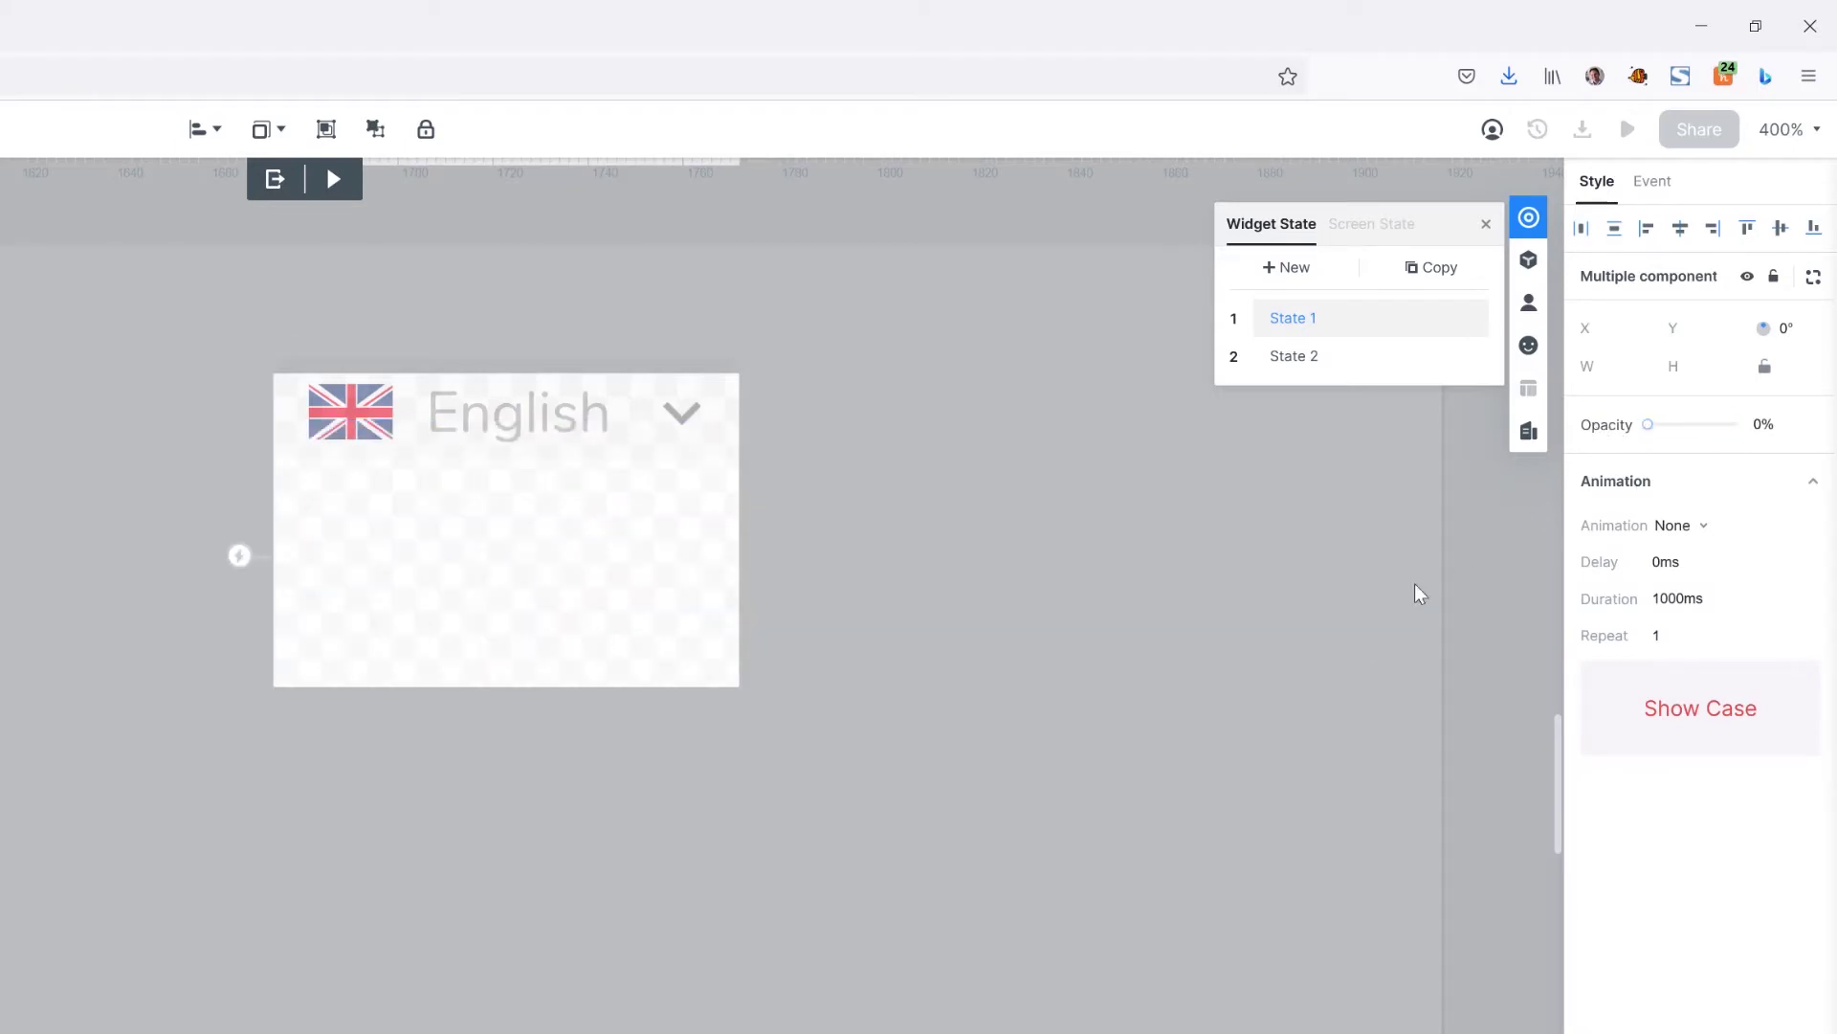
Step: Give the chevron in State 1 a Click event that changes the widget state to State 2
click(1275, 357)
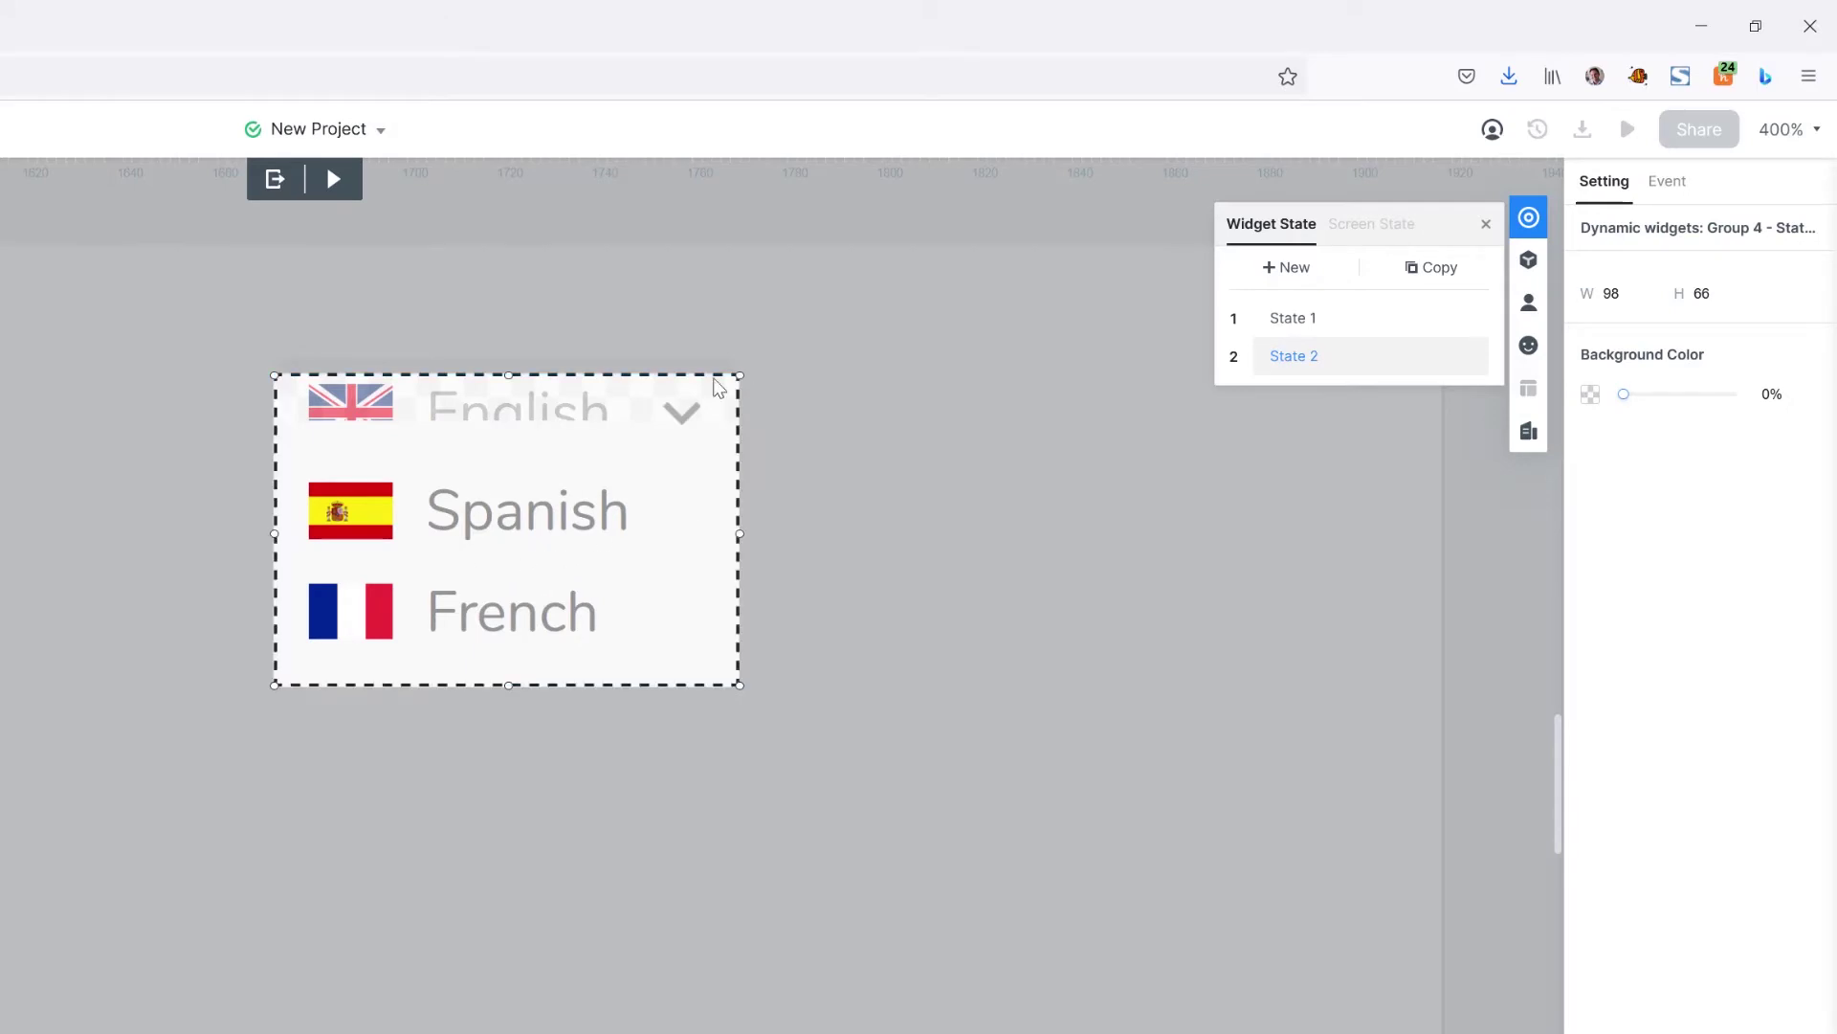
double_click(687, 417)
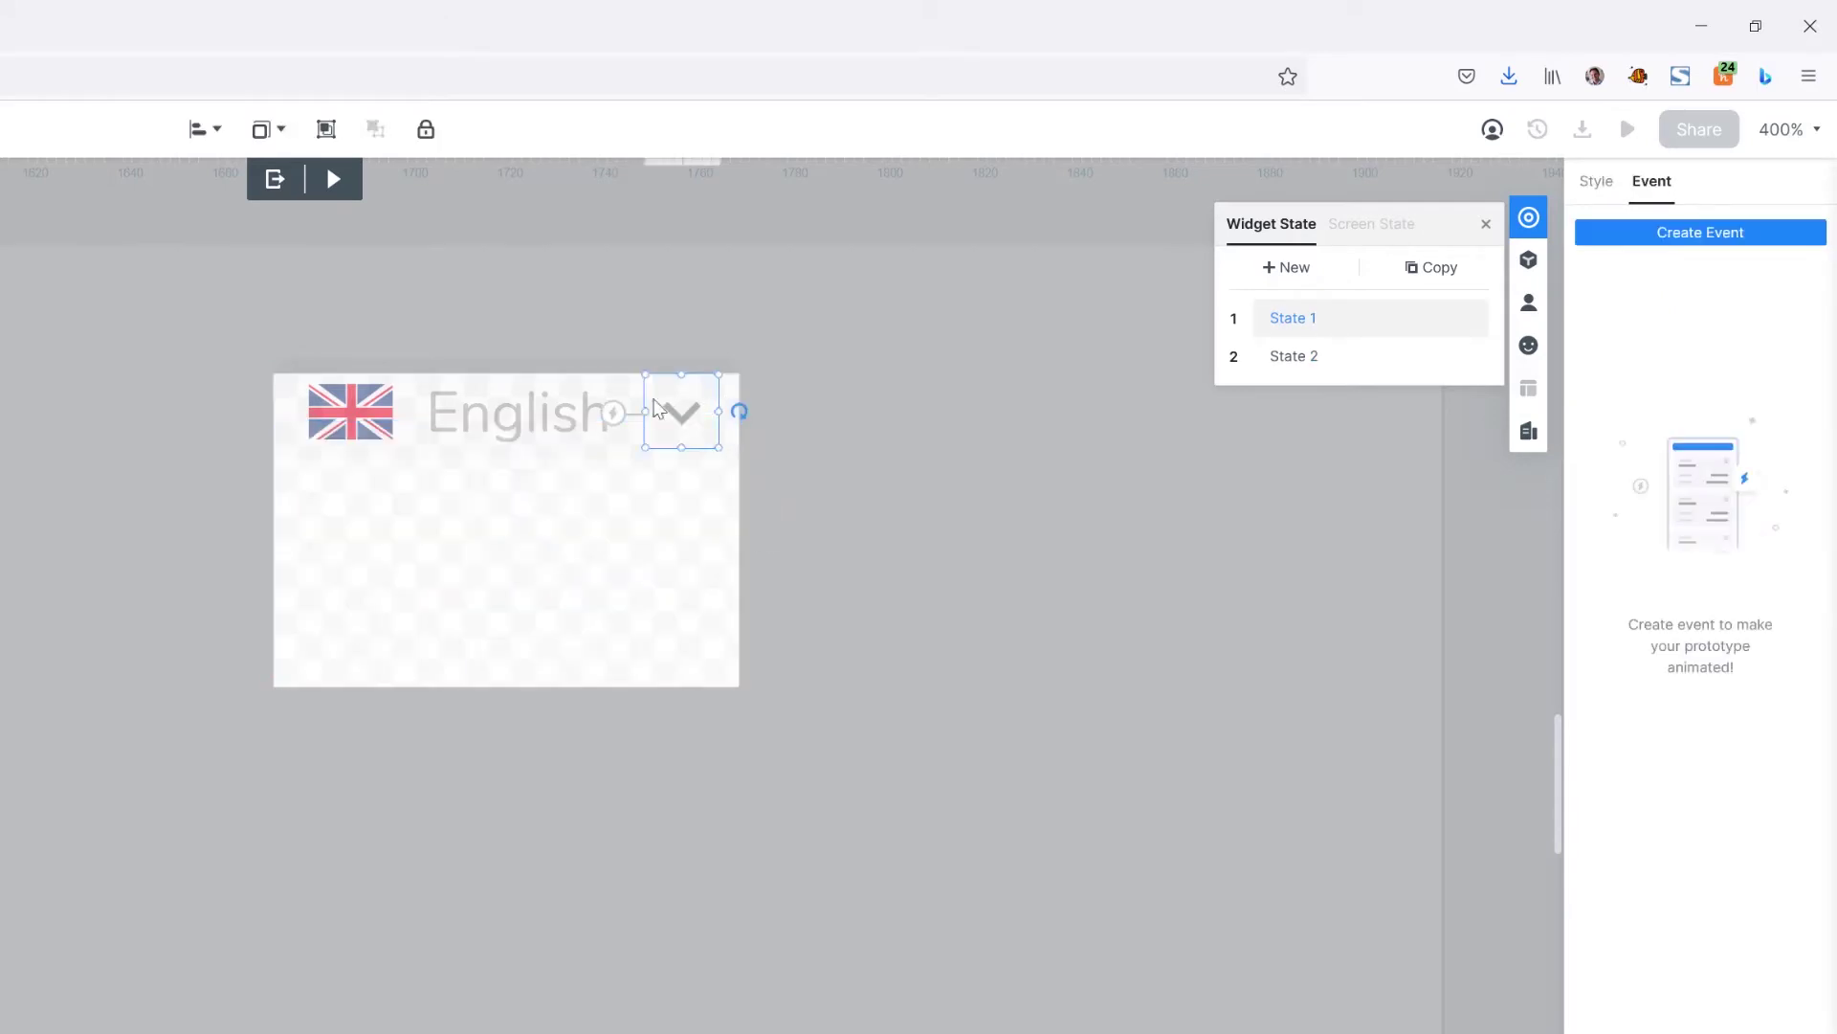
click(1718, 235)
click(1670, 333)
click(1731, 374)
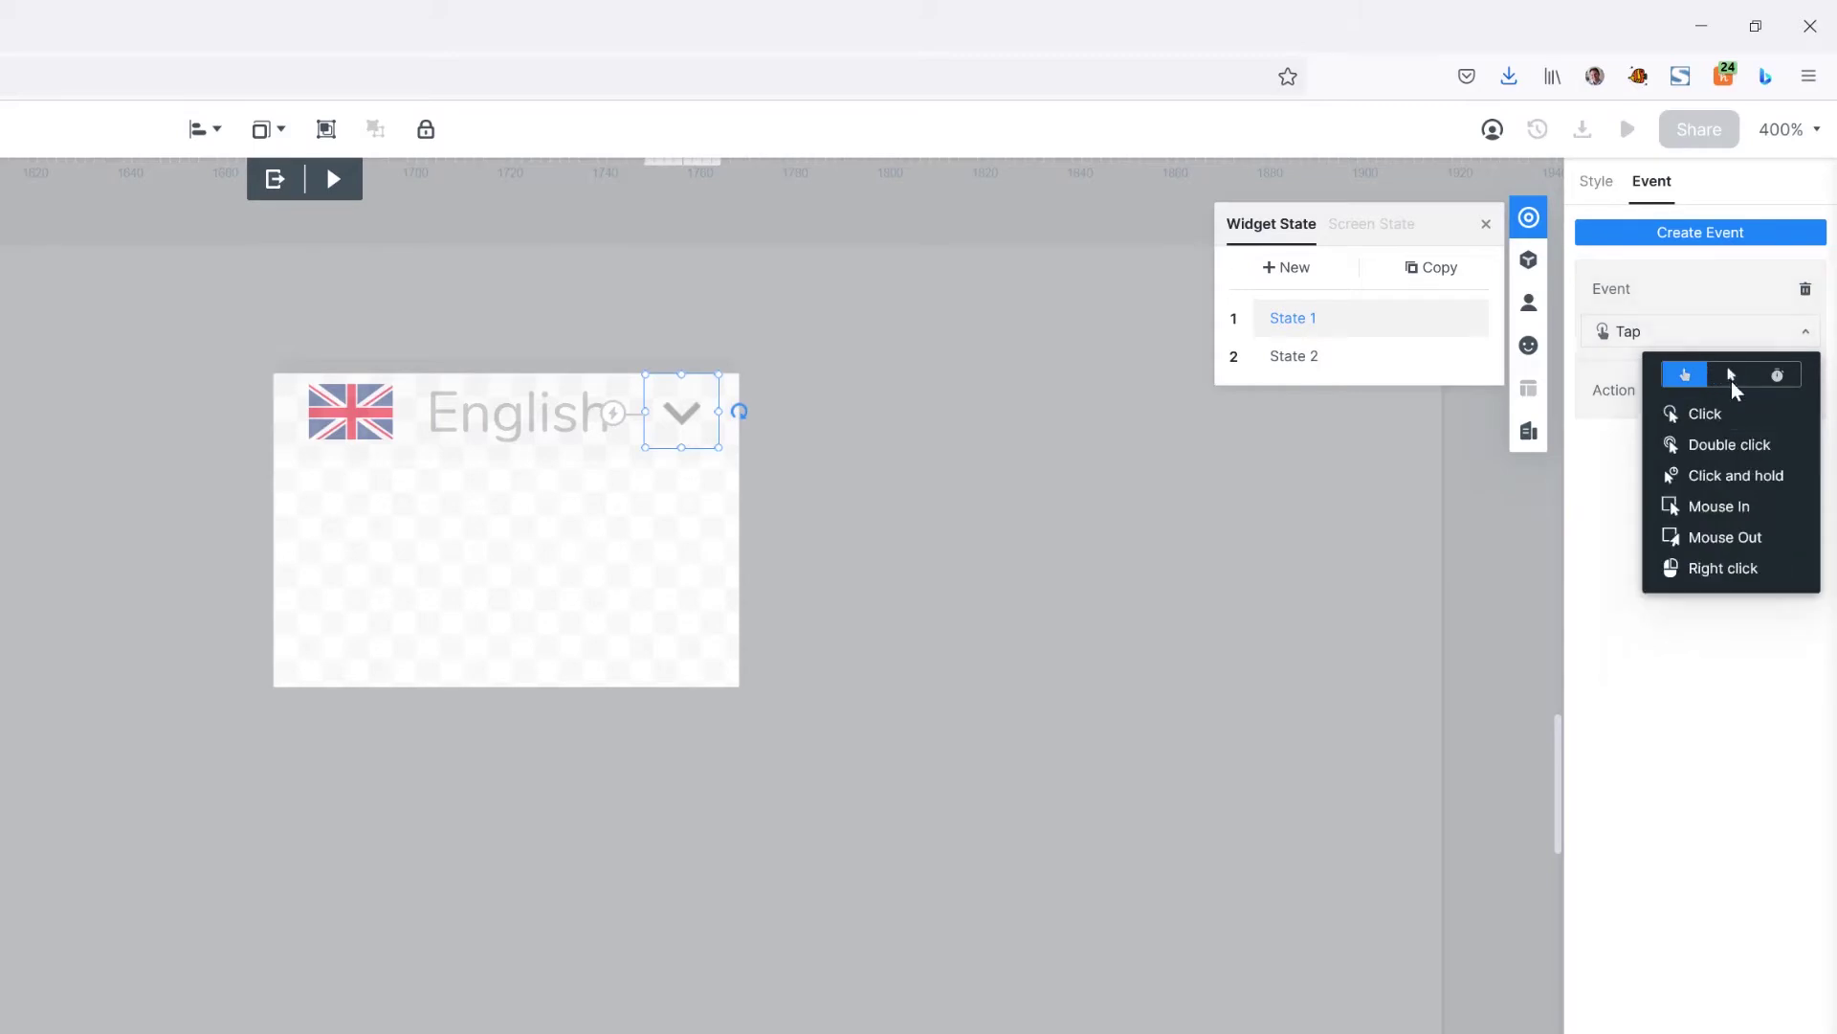
click(1731, 416)
click(1761, 410)
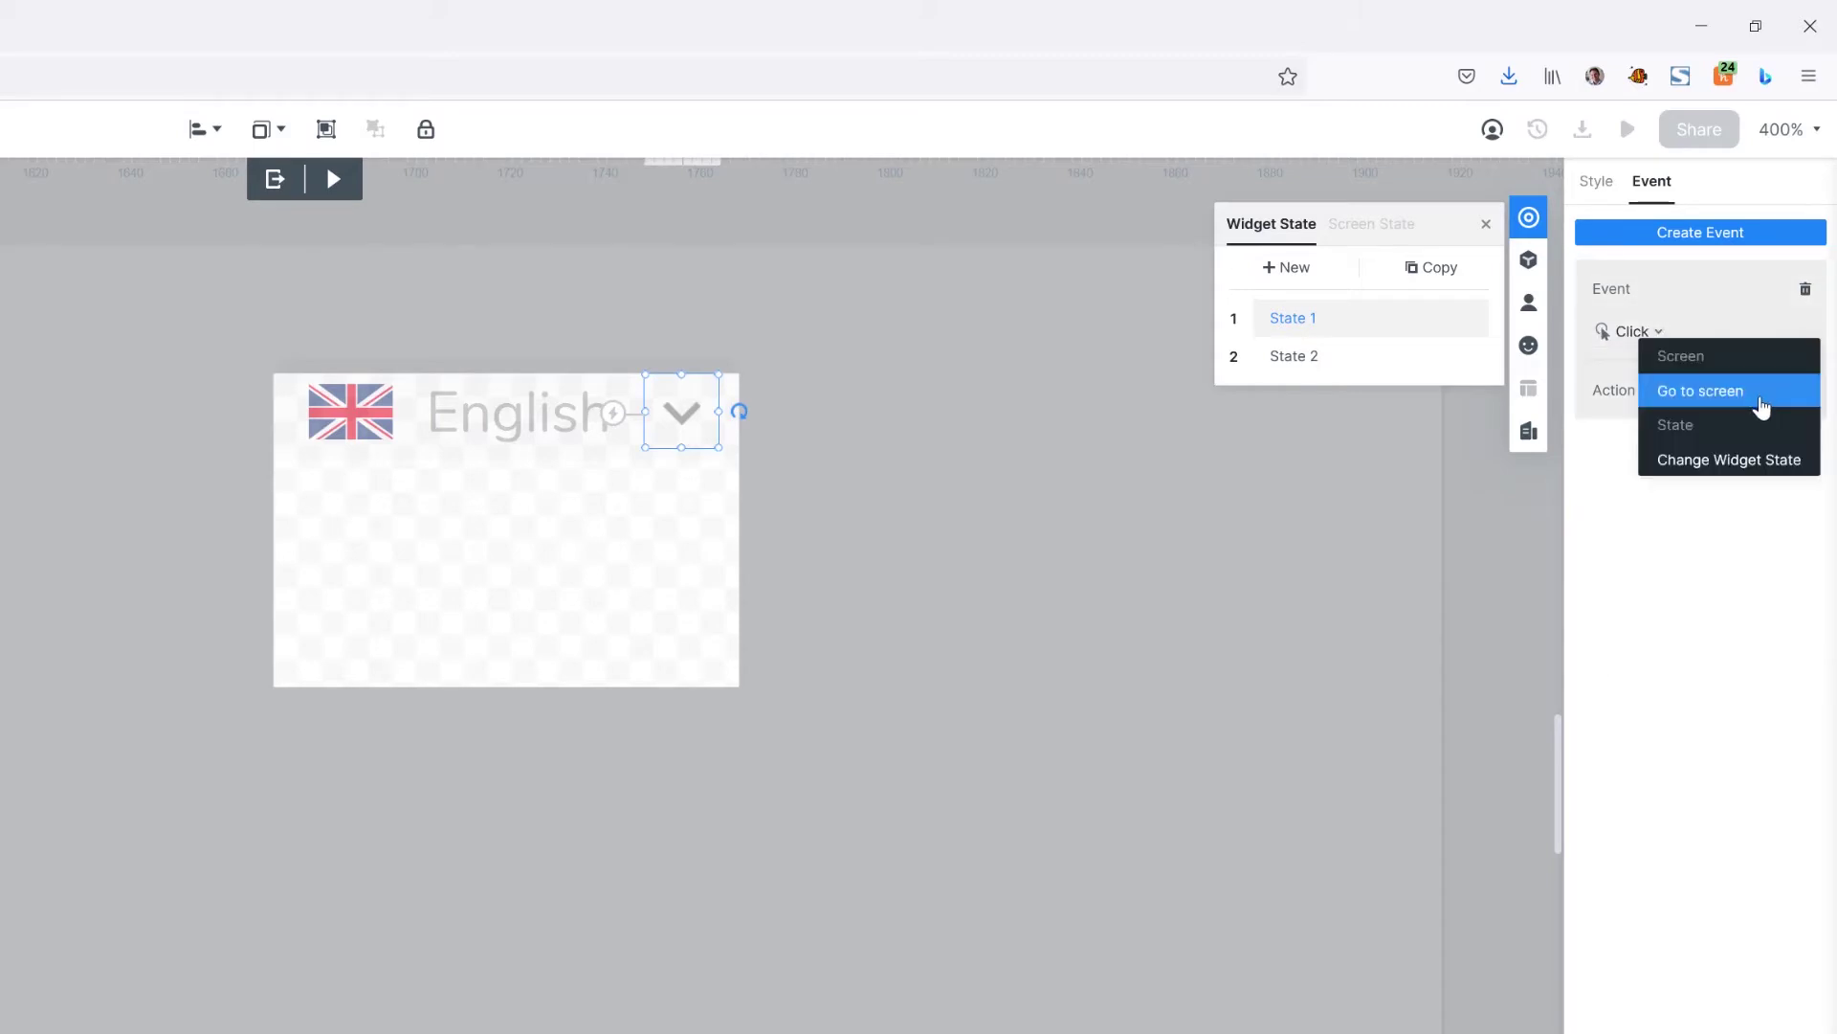
click(1764, 460)
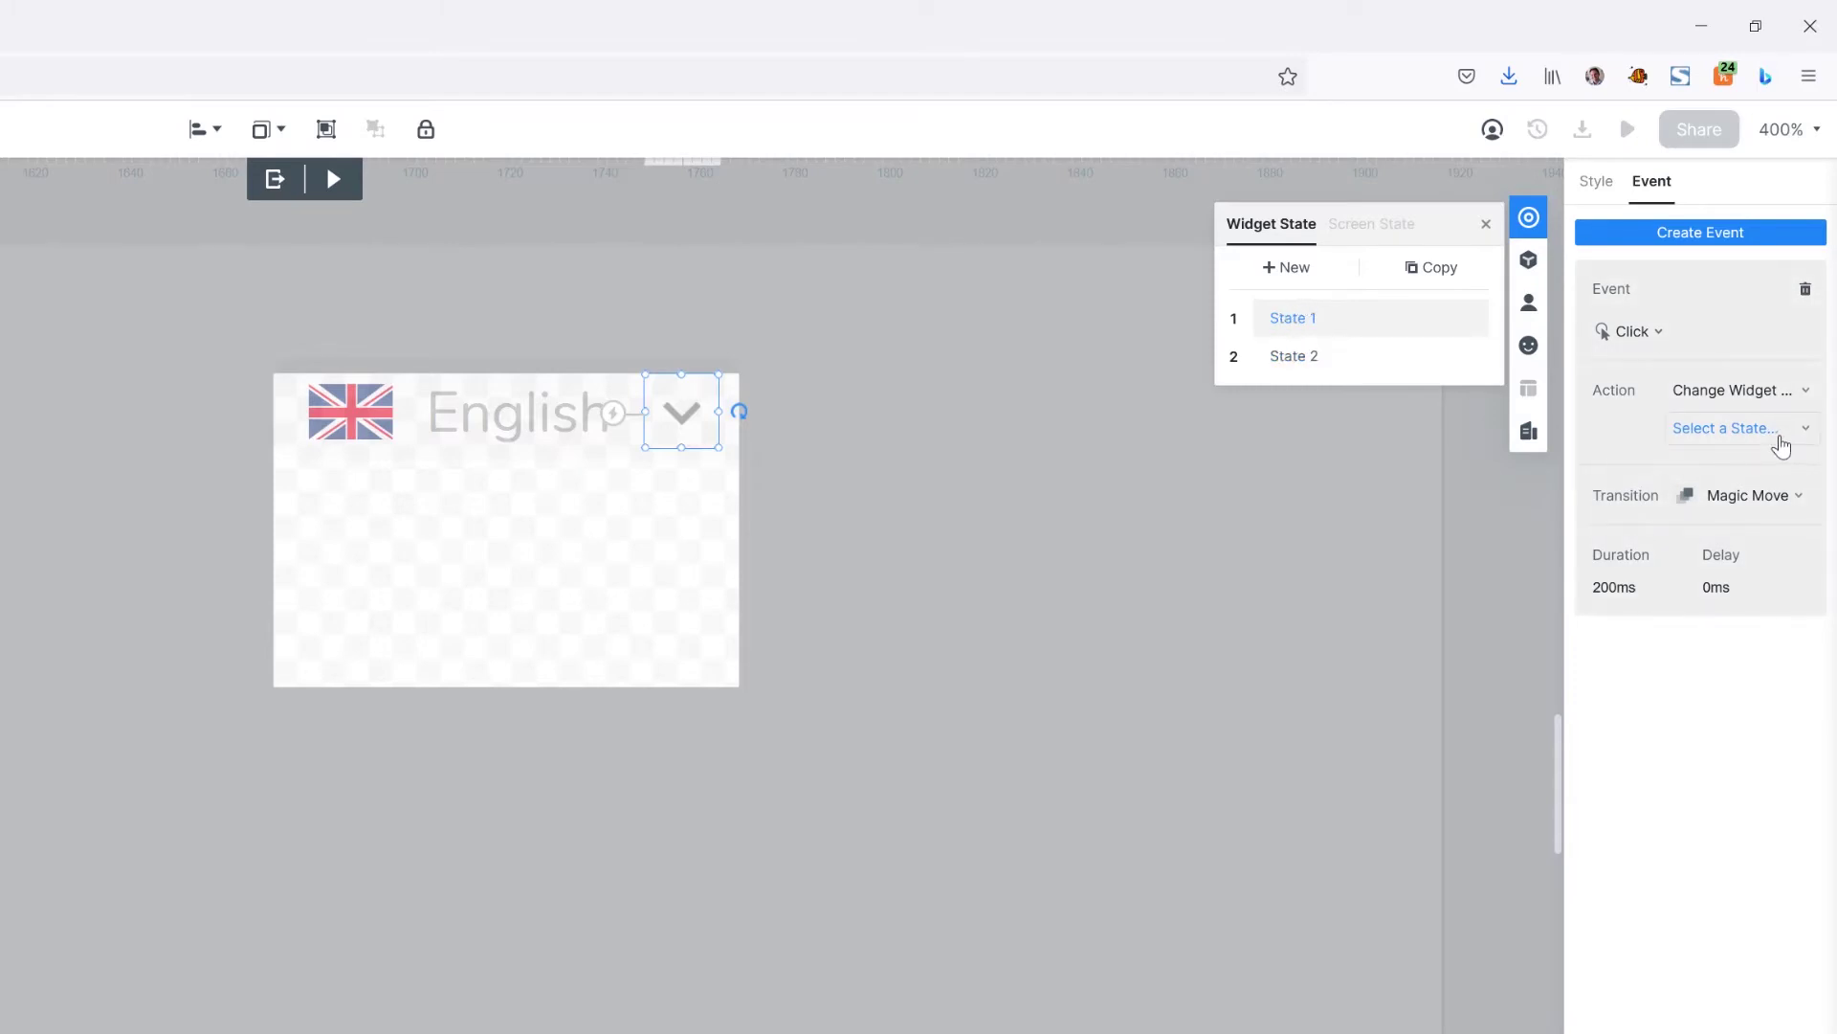
click(1782, 435)
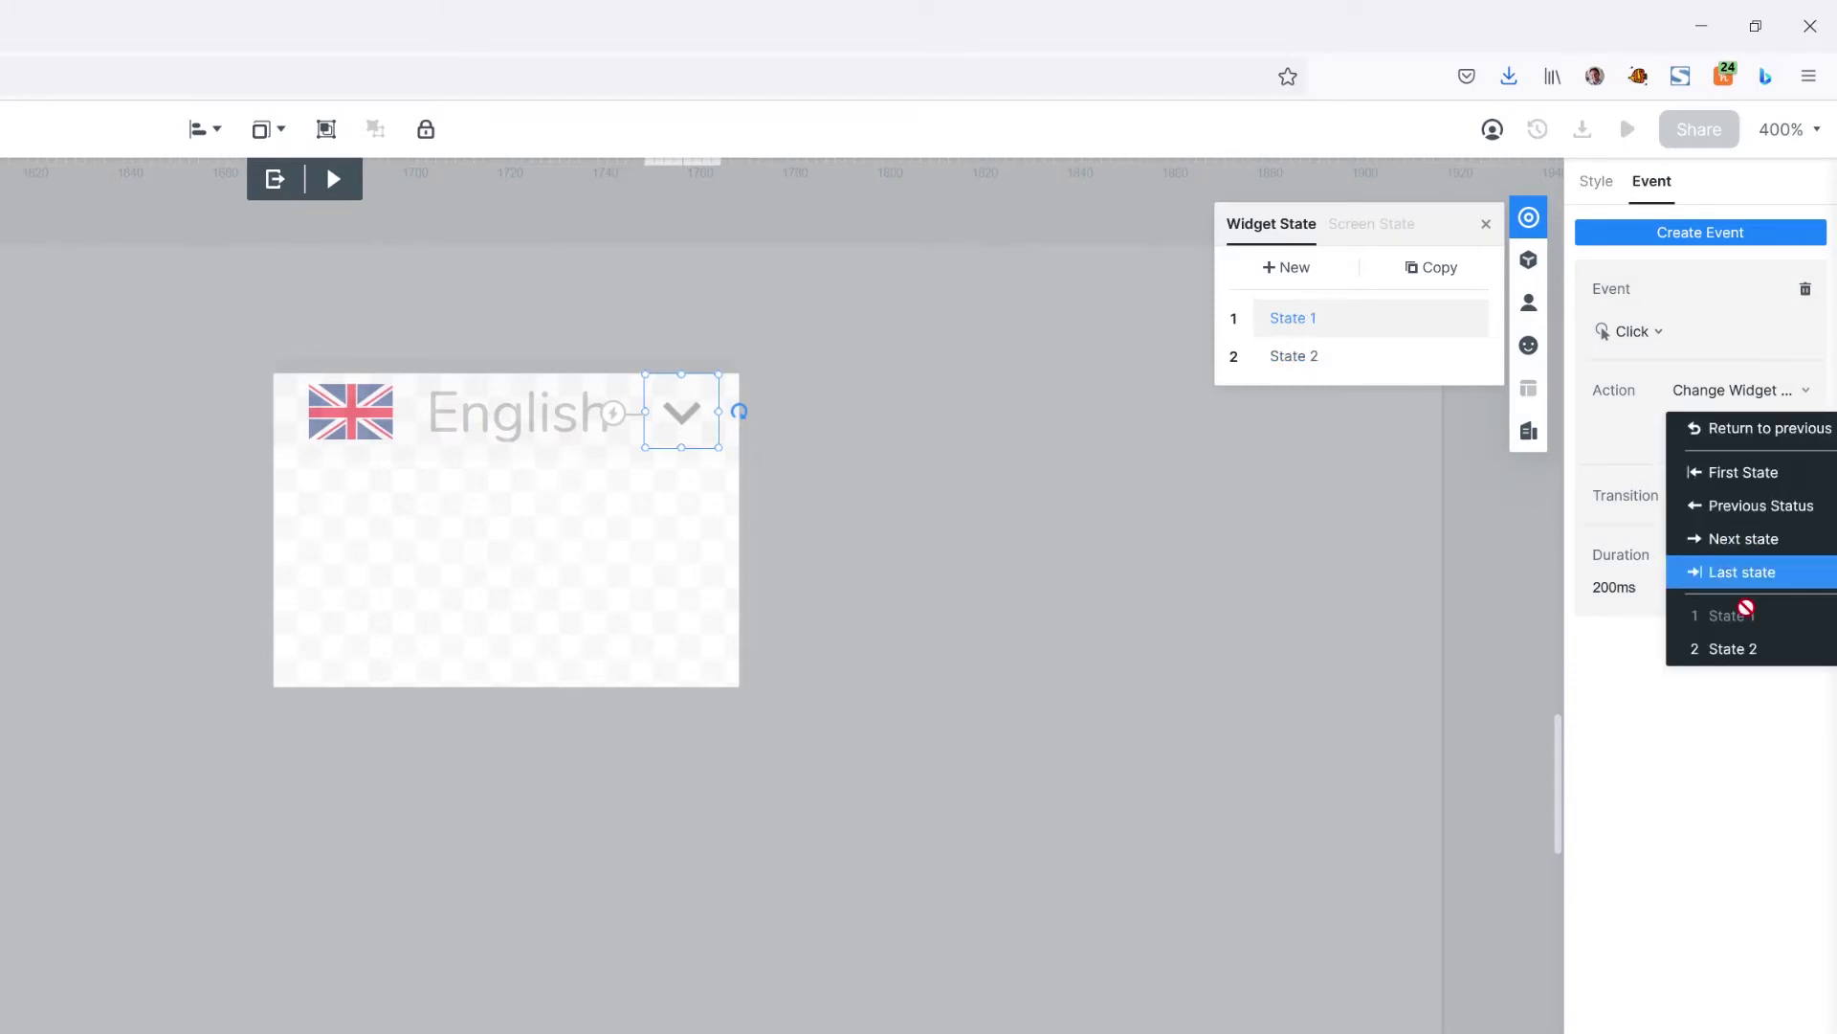
click(1743, 651)
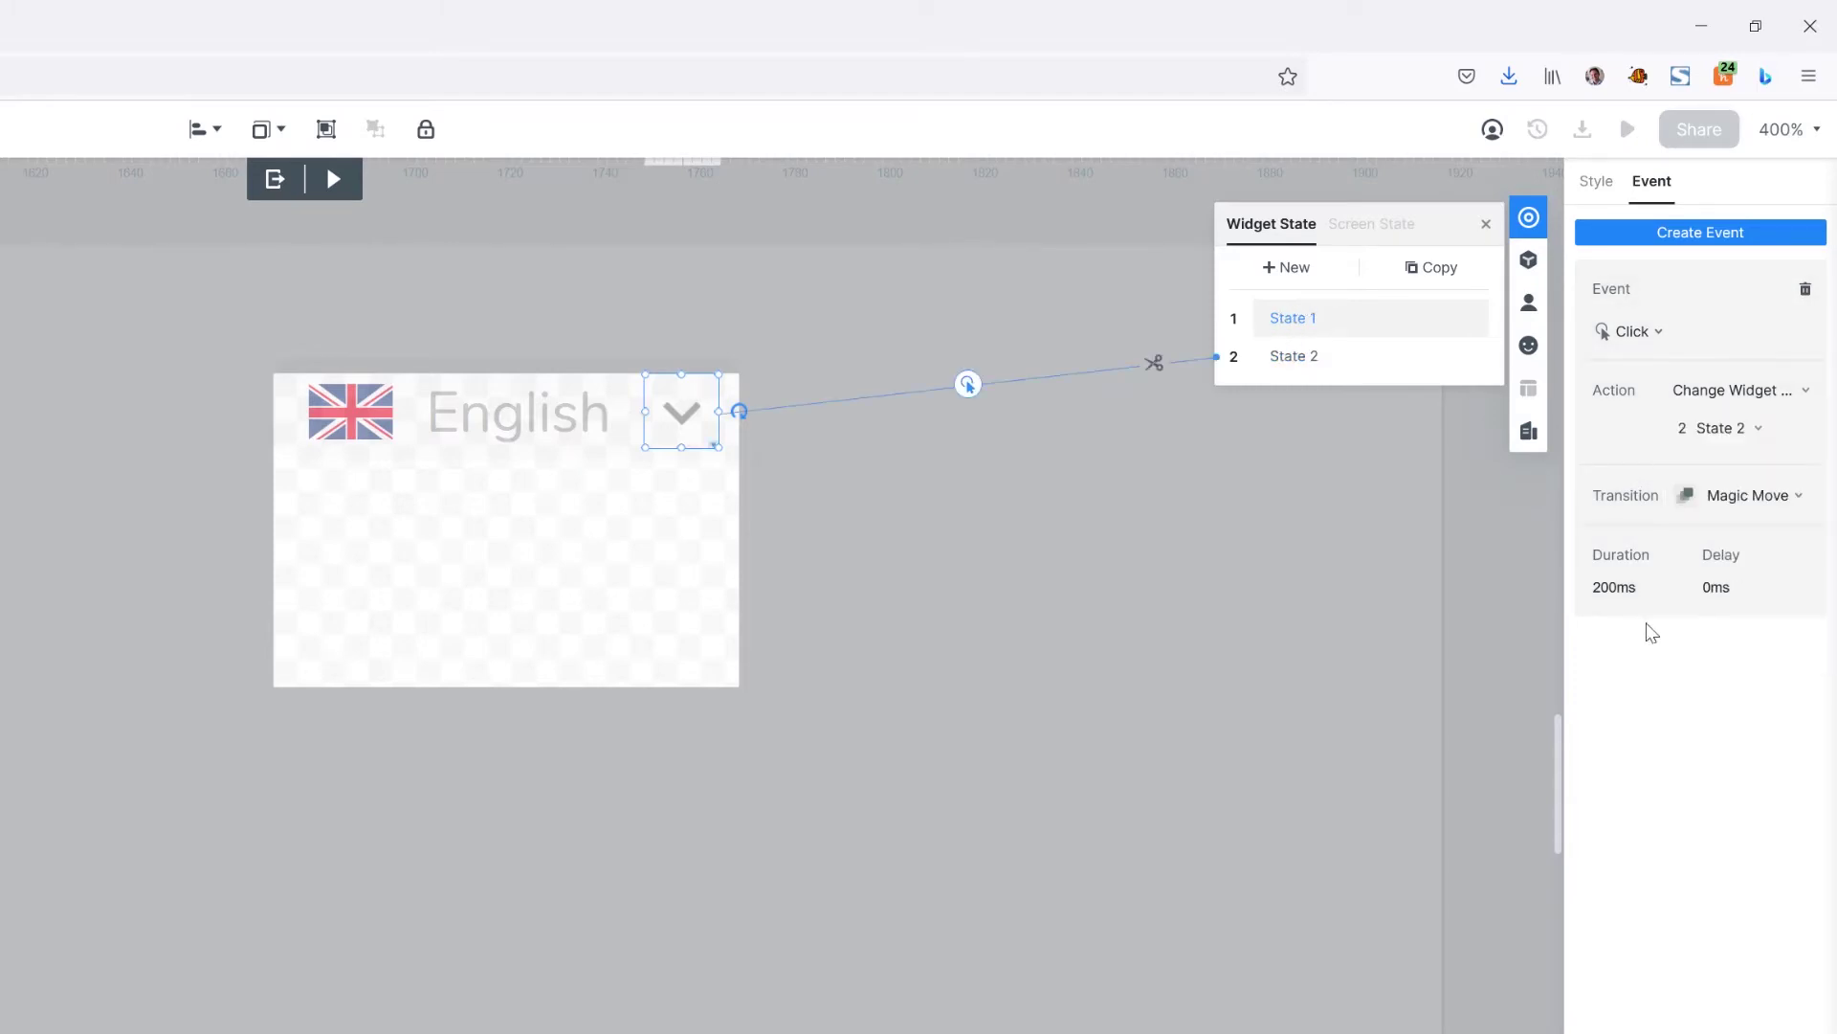
Step: Add a Click event in State 2 that changes the widget state to State 1
click(1304, 364)
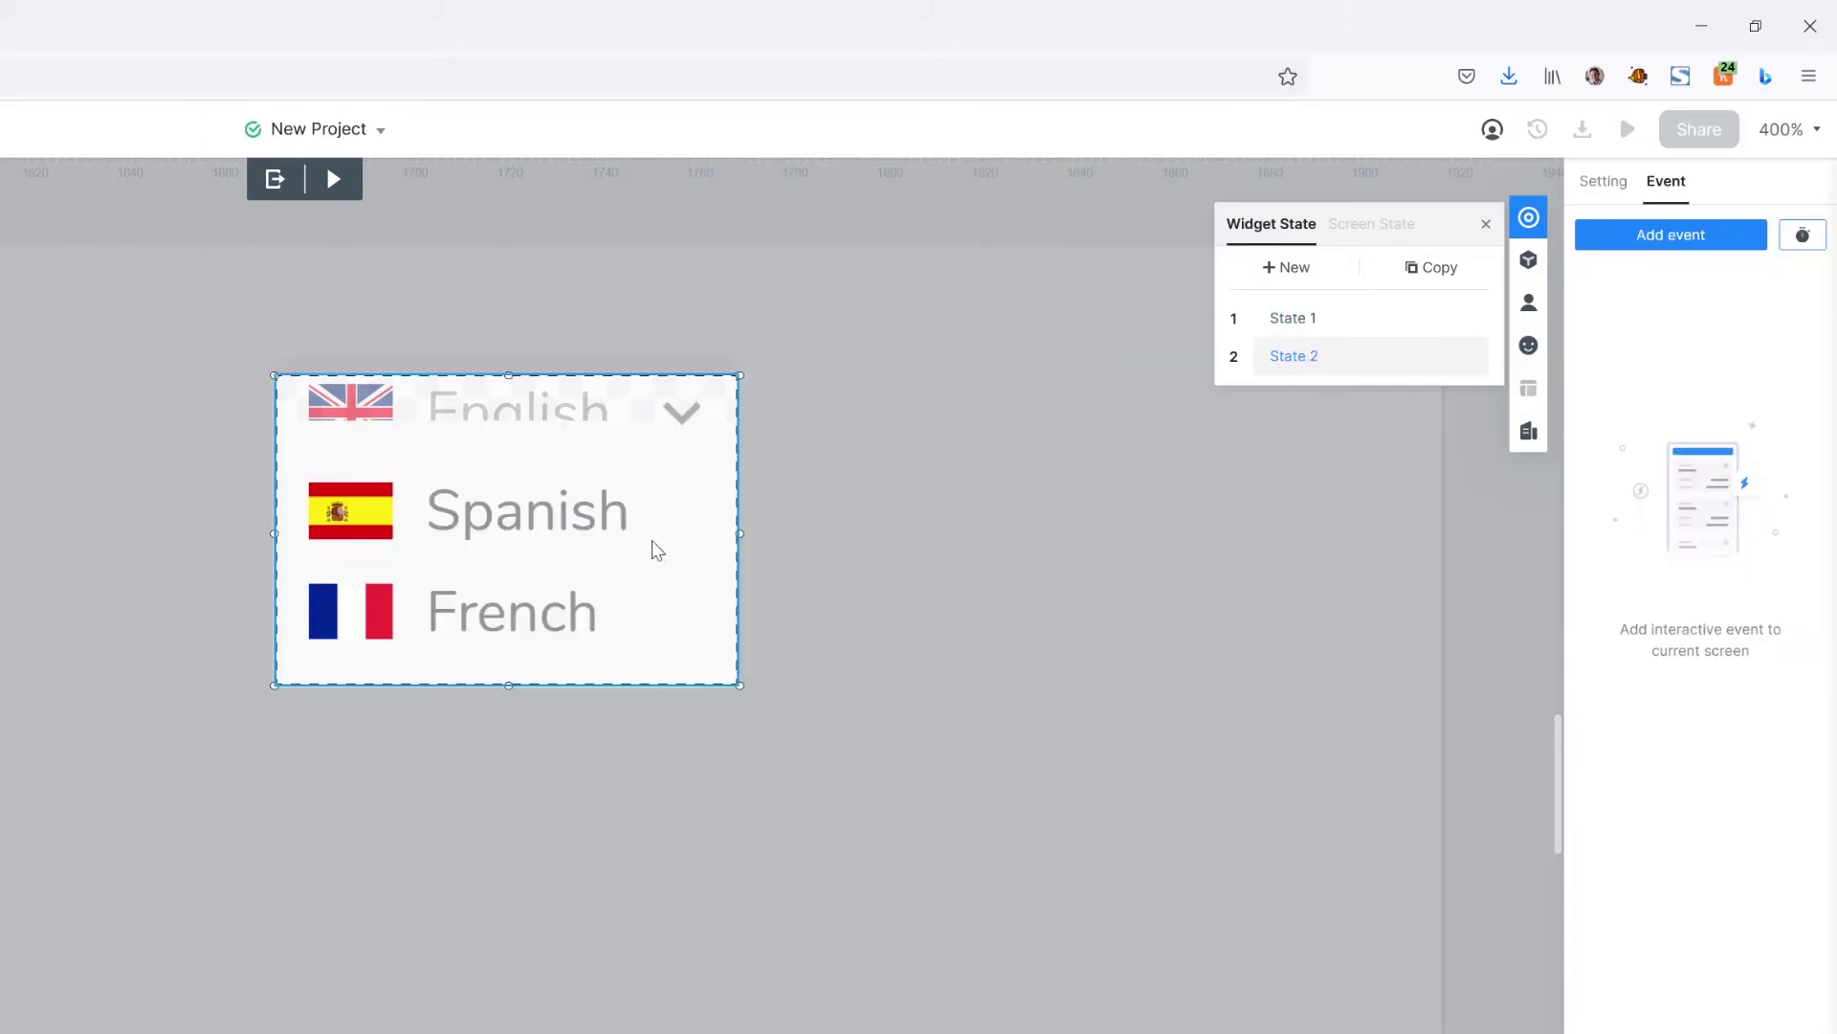
click(1670, 240)
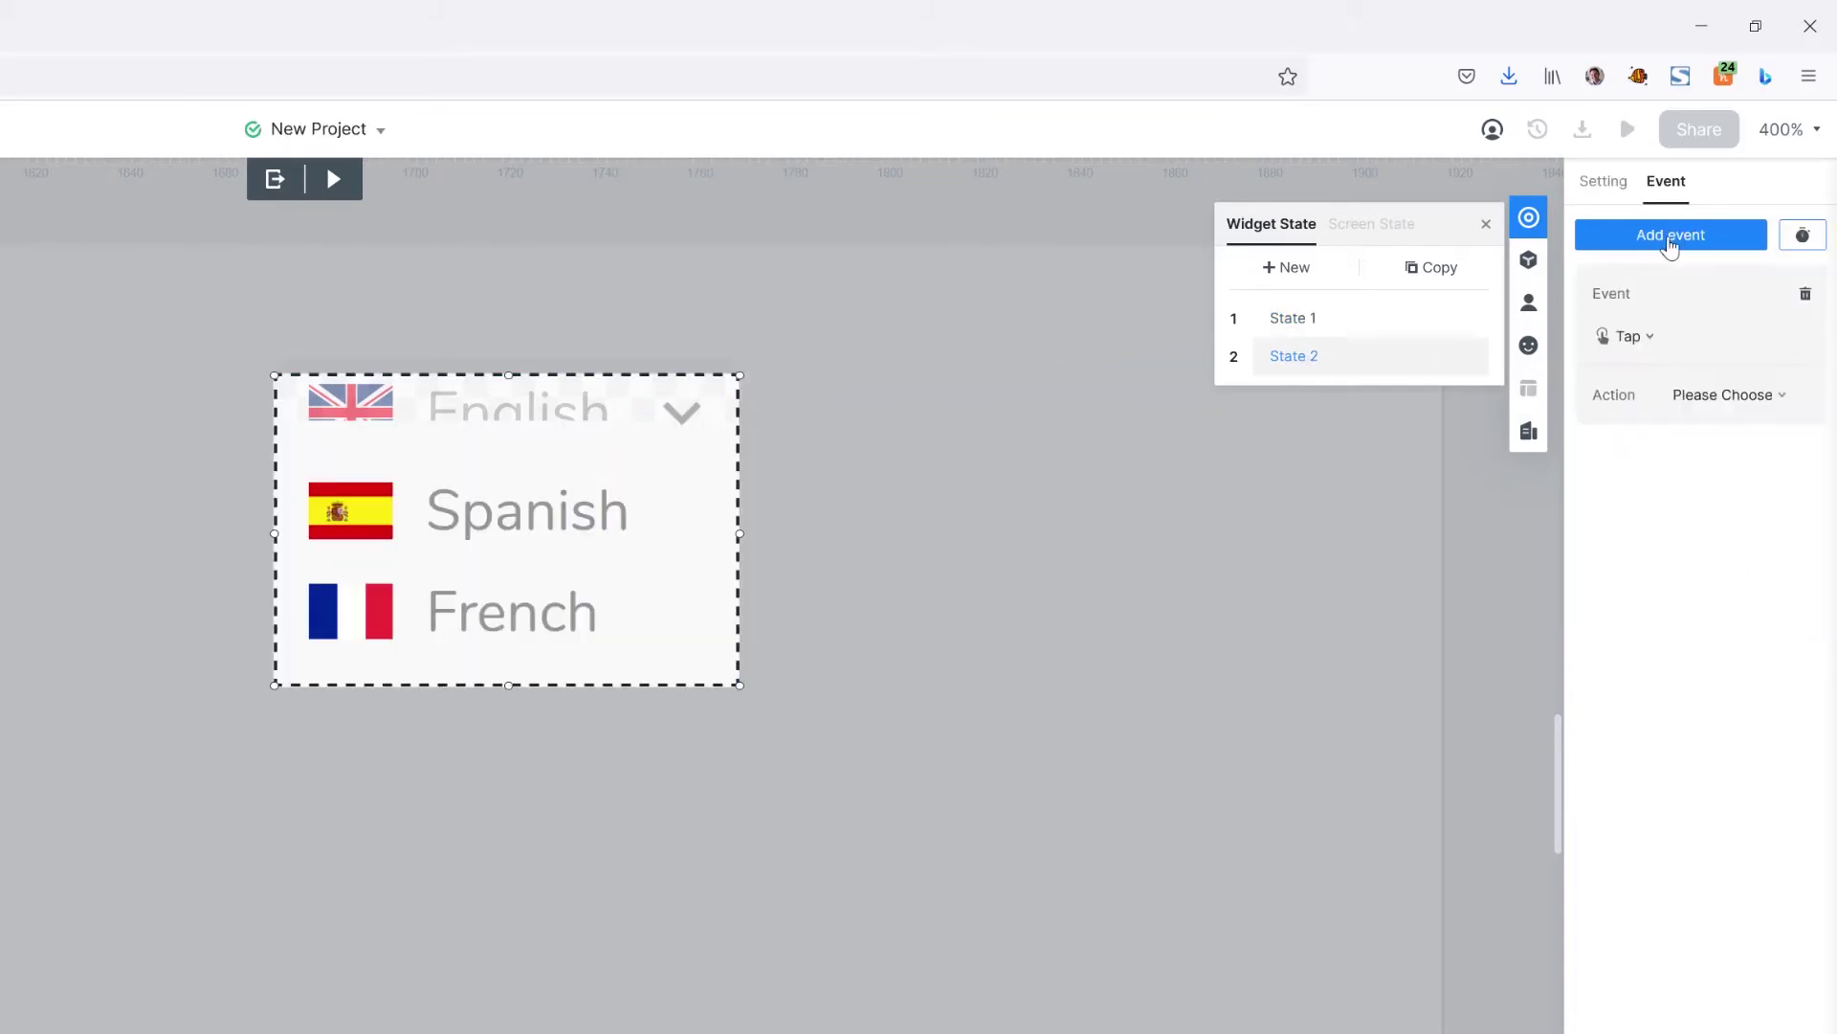
click(1674, 342)
click(1744, 382)
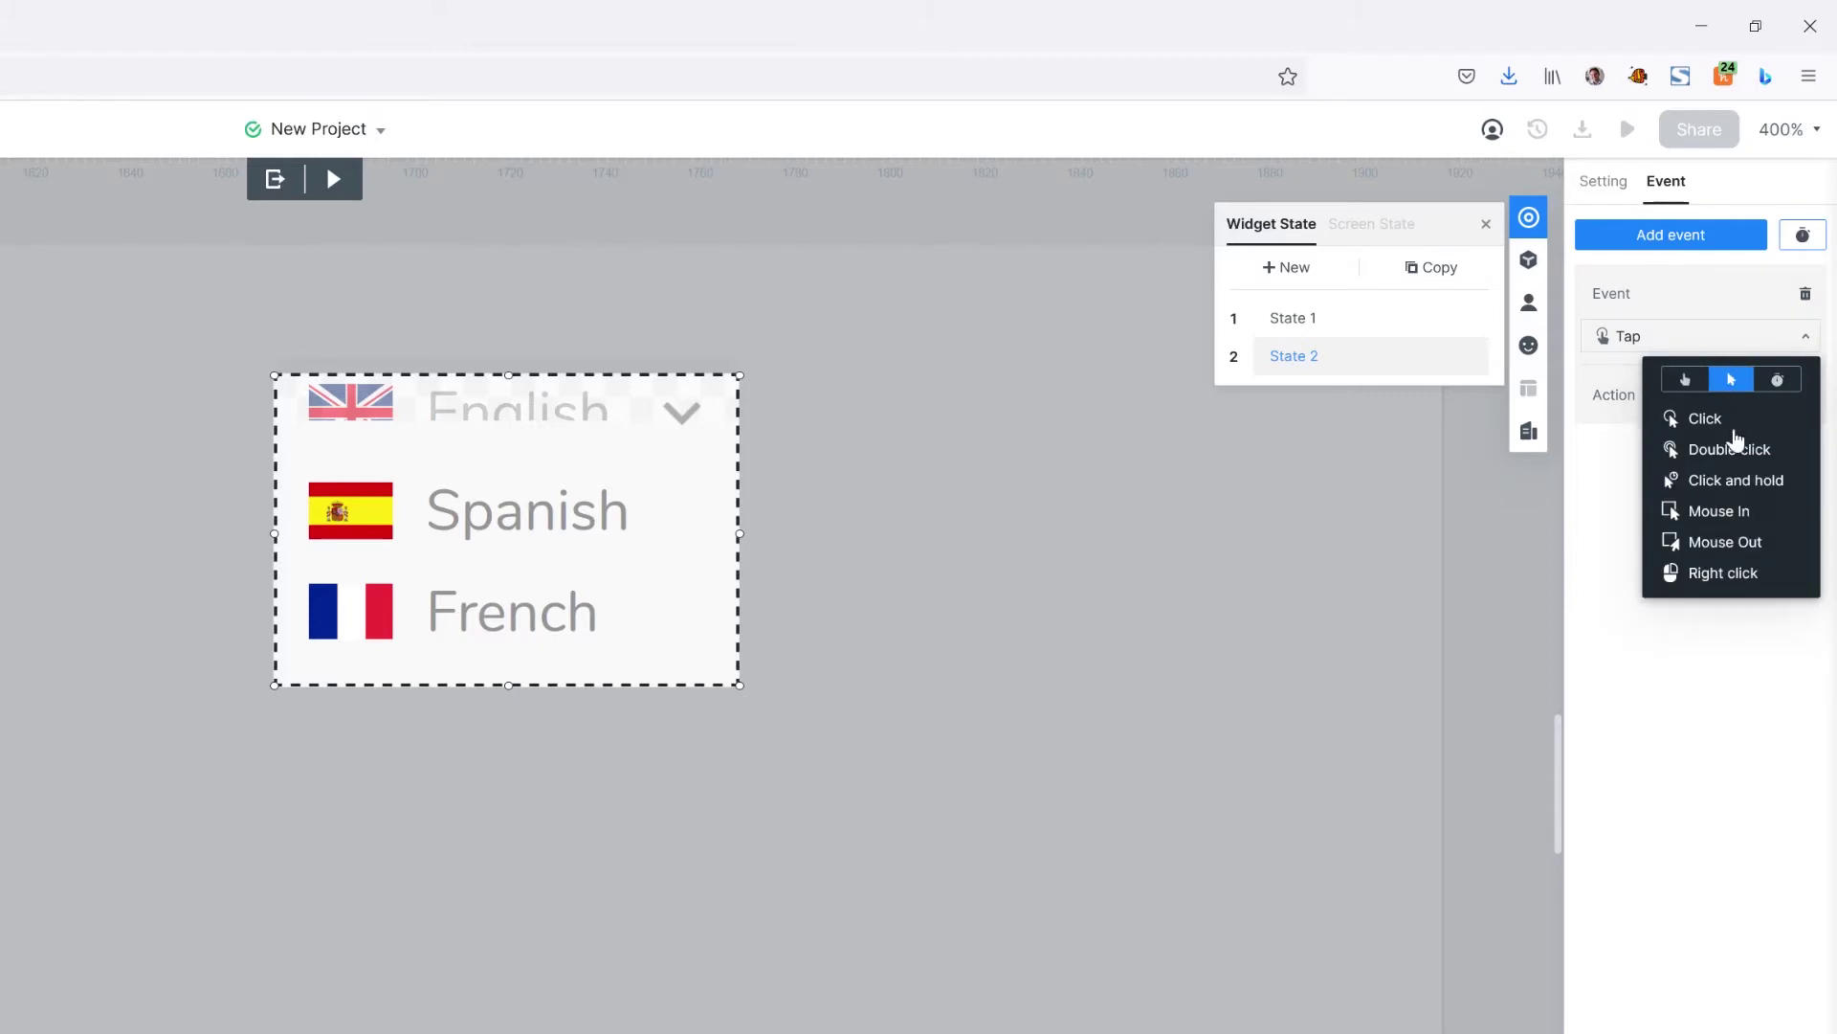
click(1727, 419)
click(1748, 406)
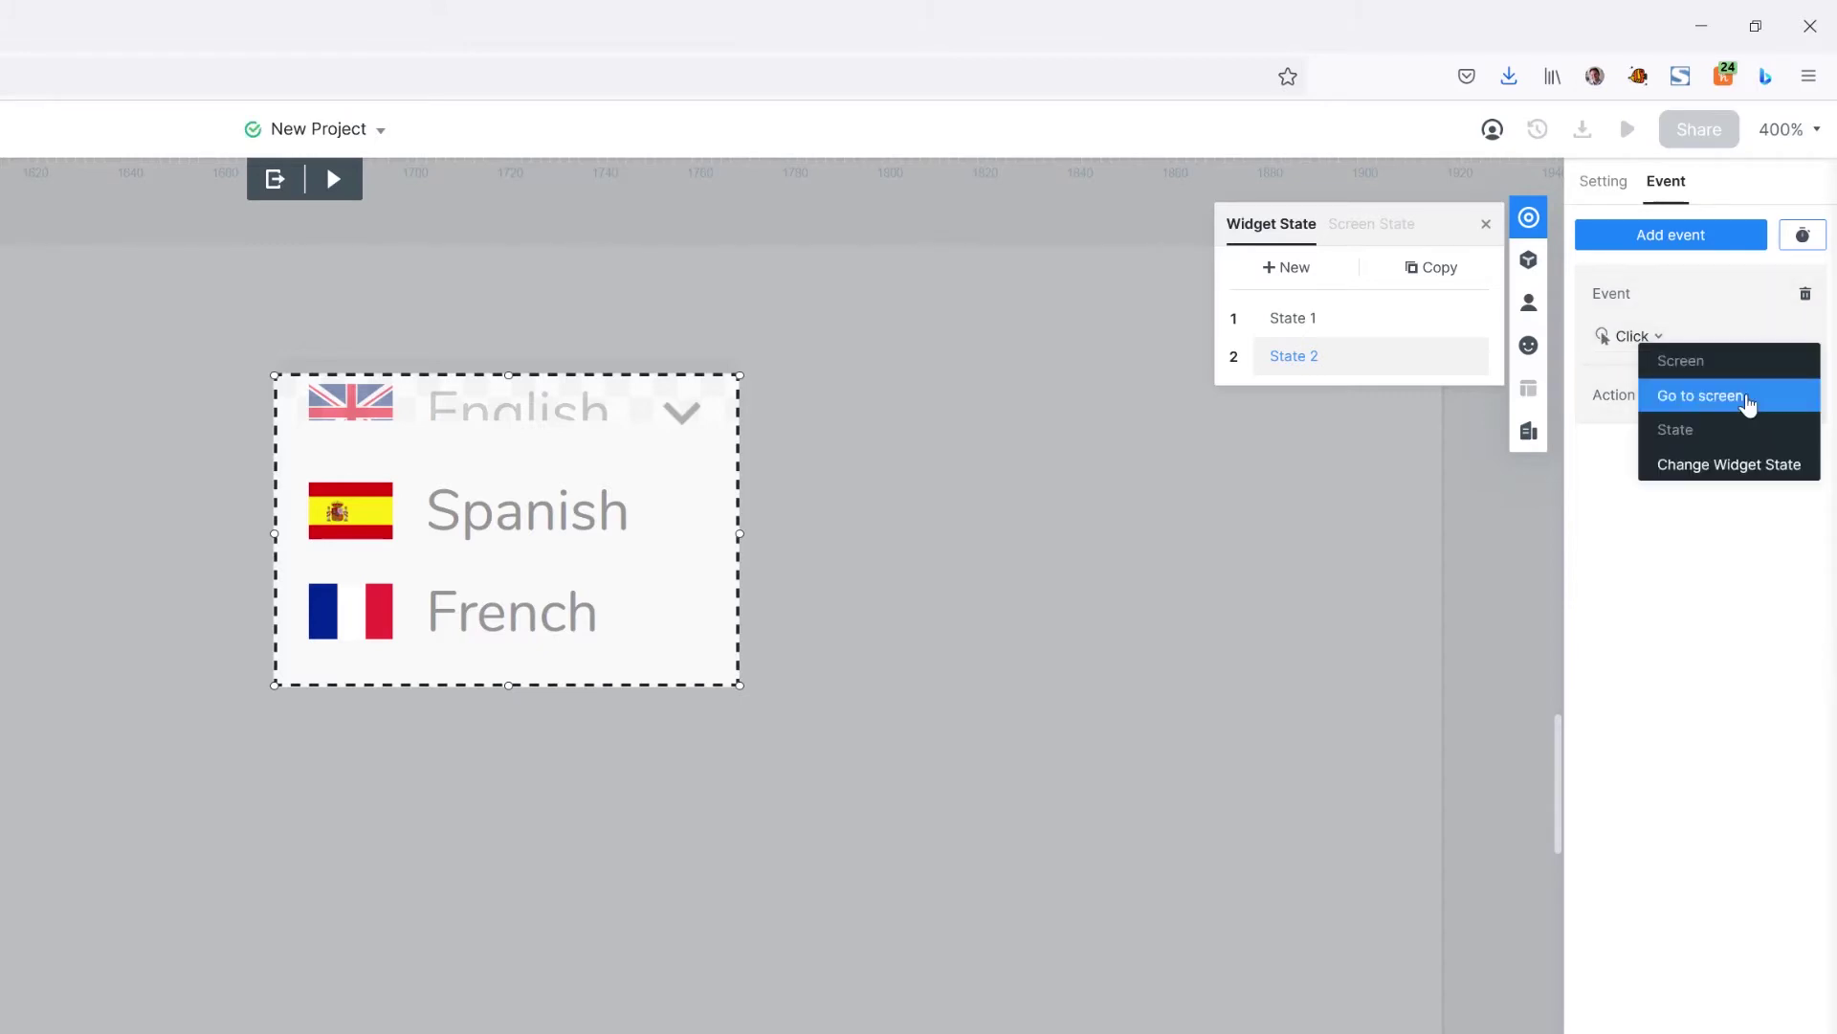
click(1746, 463)
click(1746, 438)
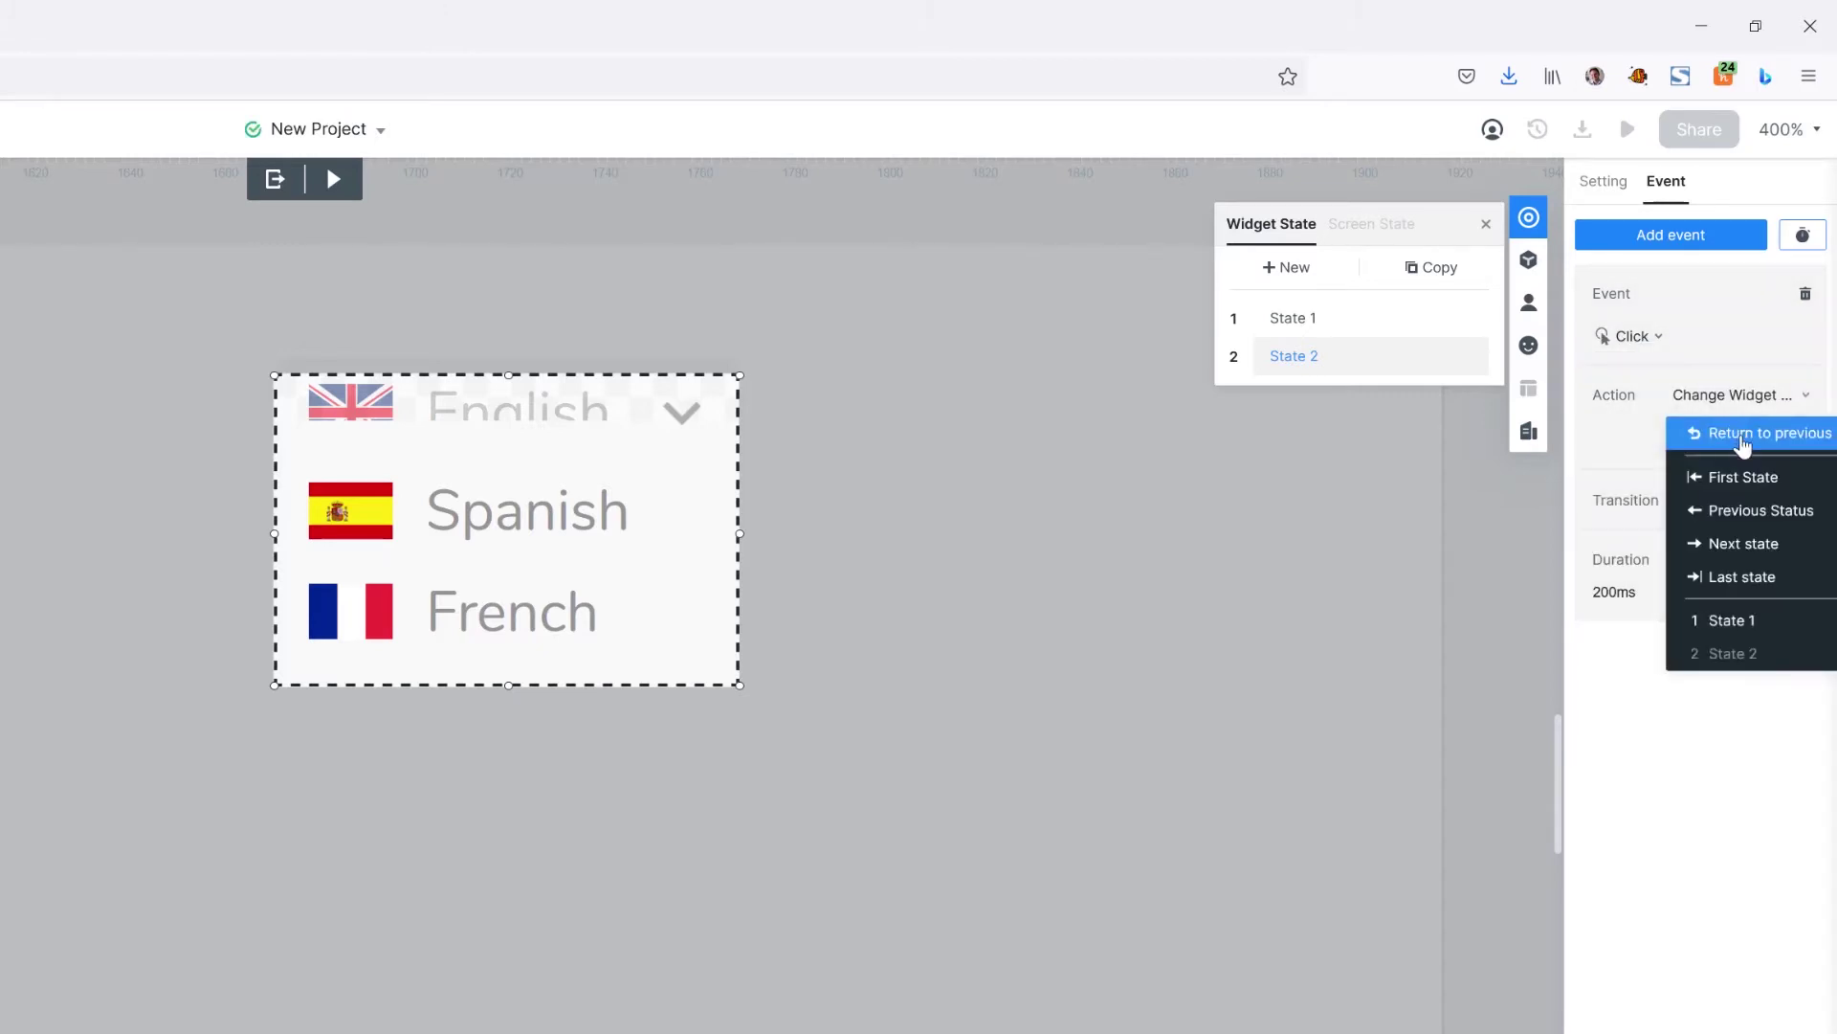
click(1764, 623)
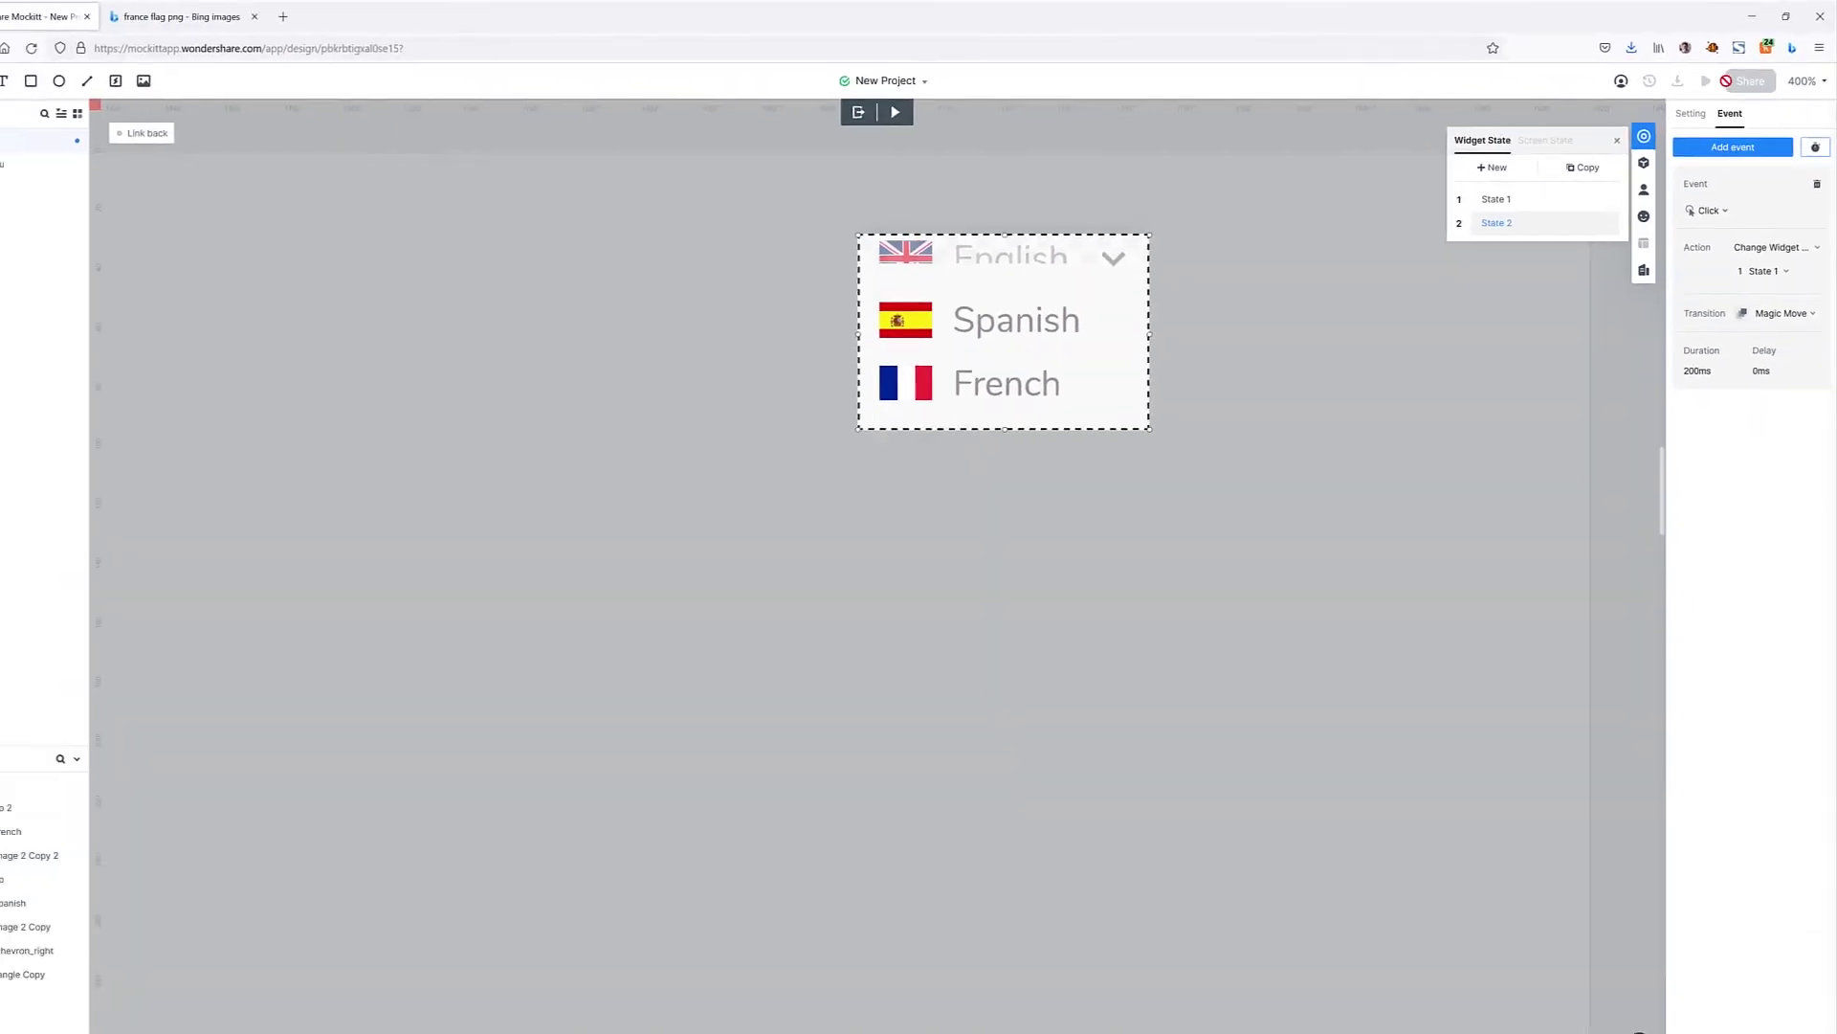
Step: Preview the dropdown widget's states, toggle the chevron a few times, and close the preview
click(929, 113)
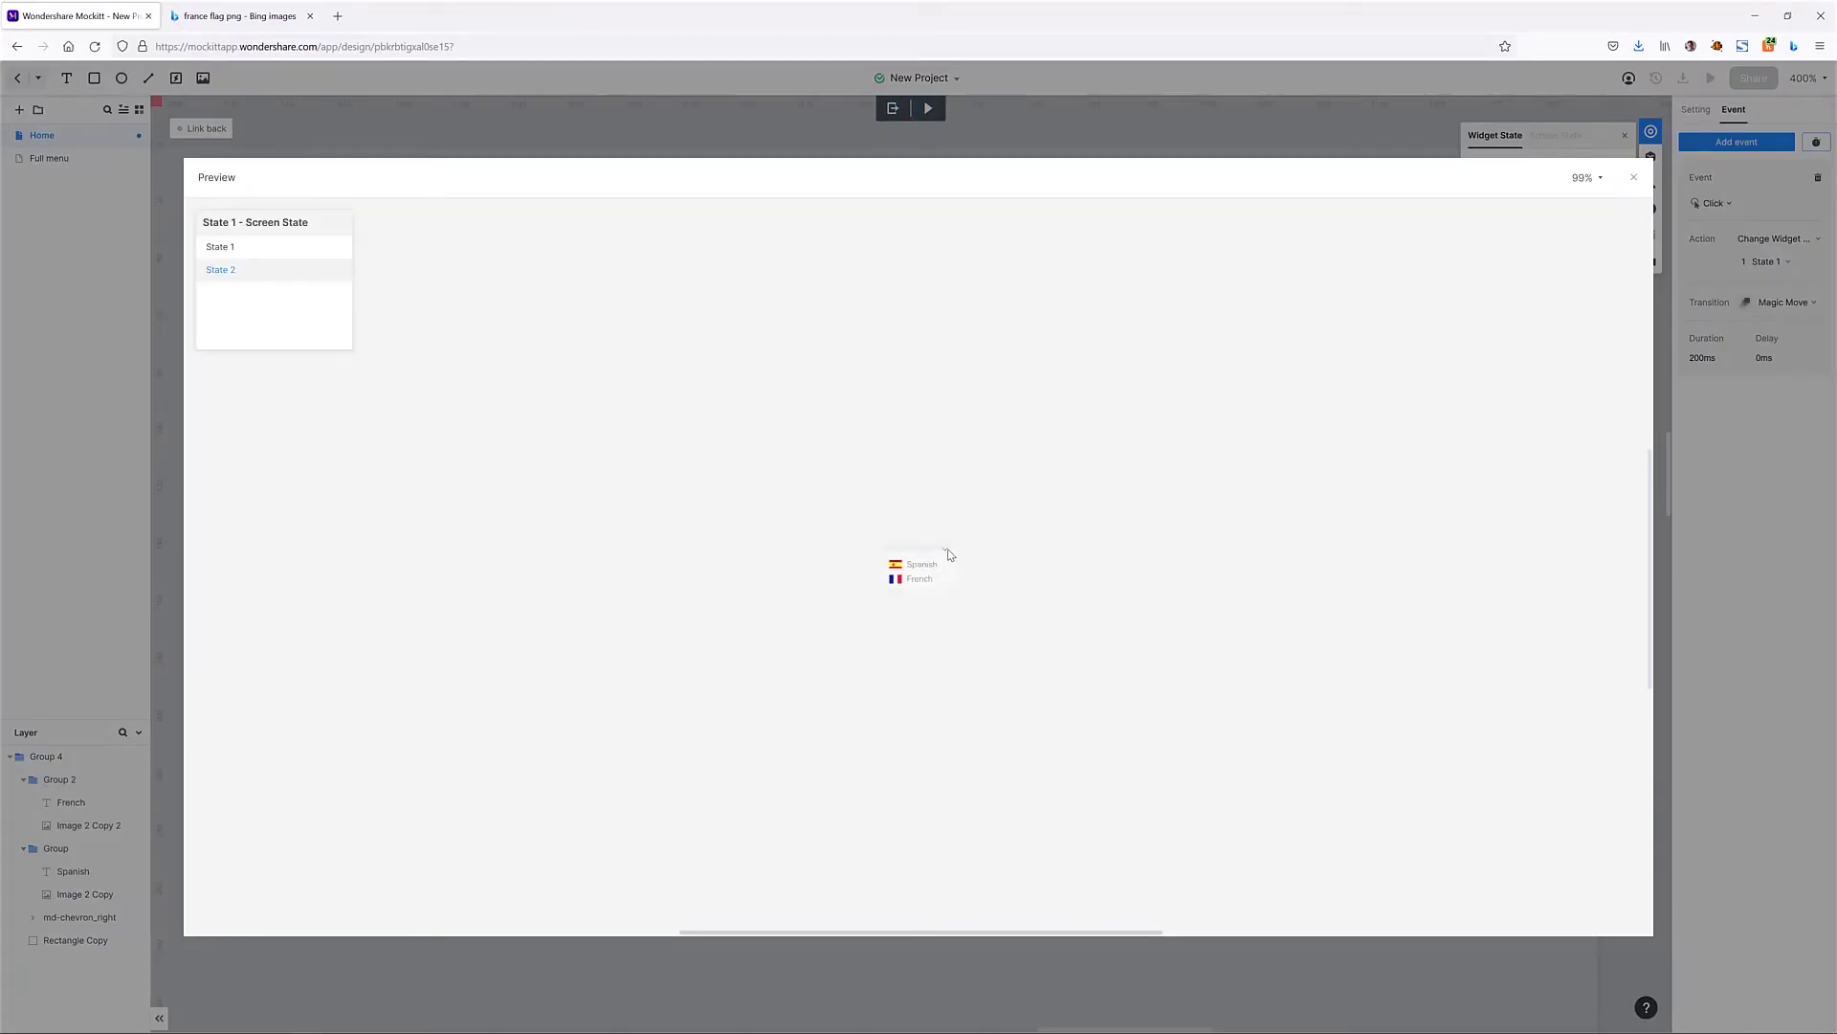
click(947, 550)
click(946, 550)
click(948, 555)
click(1633, 177)
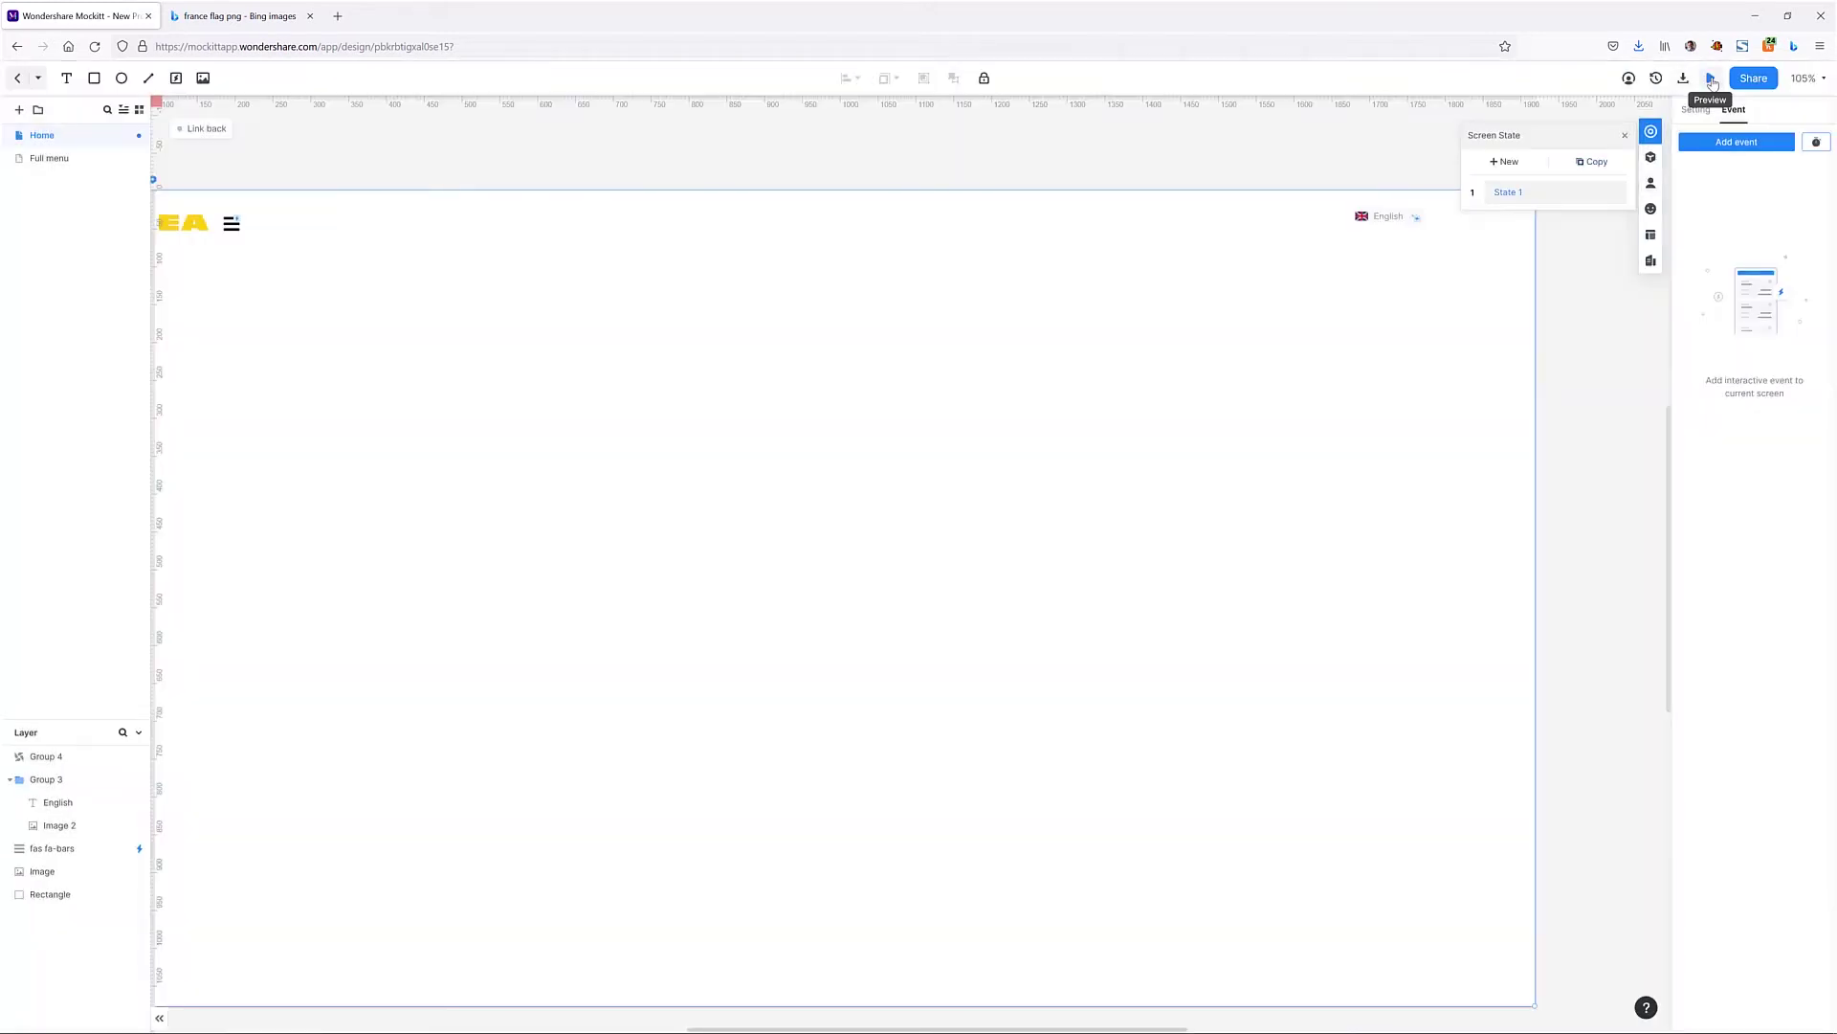
Step: Preview the Home screen, test opening and closing the language dropdown, and return to the editor
click(1712, 78)
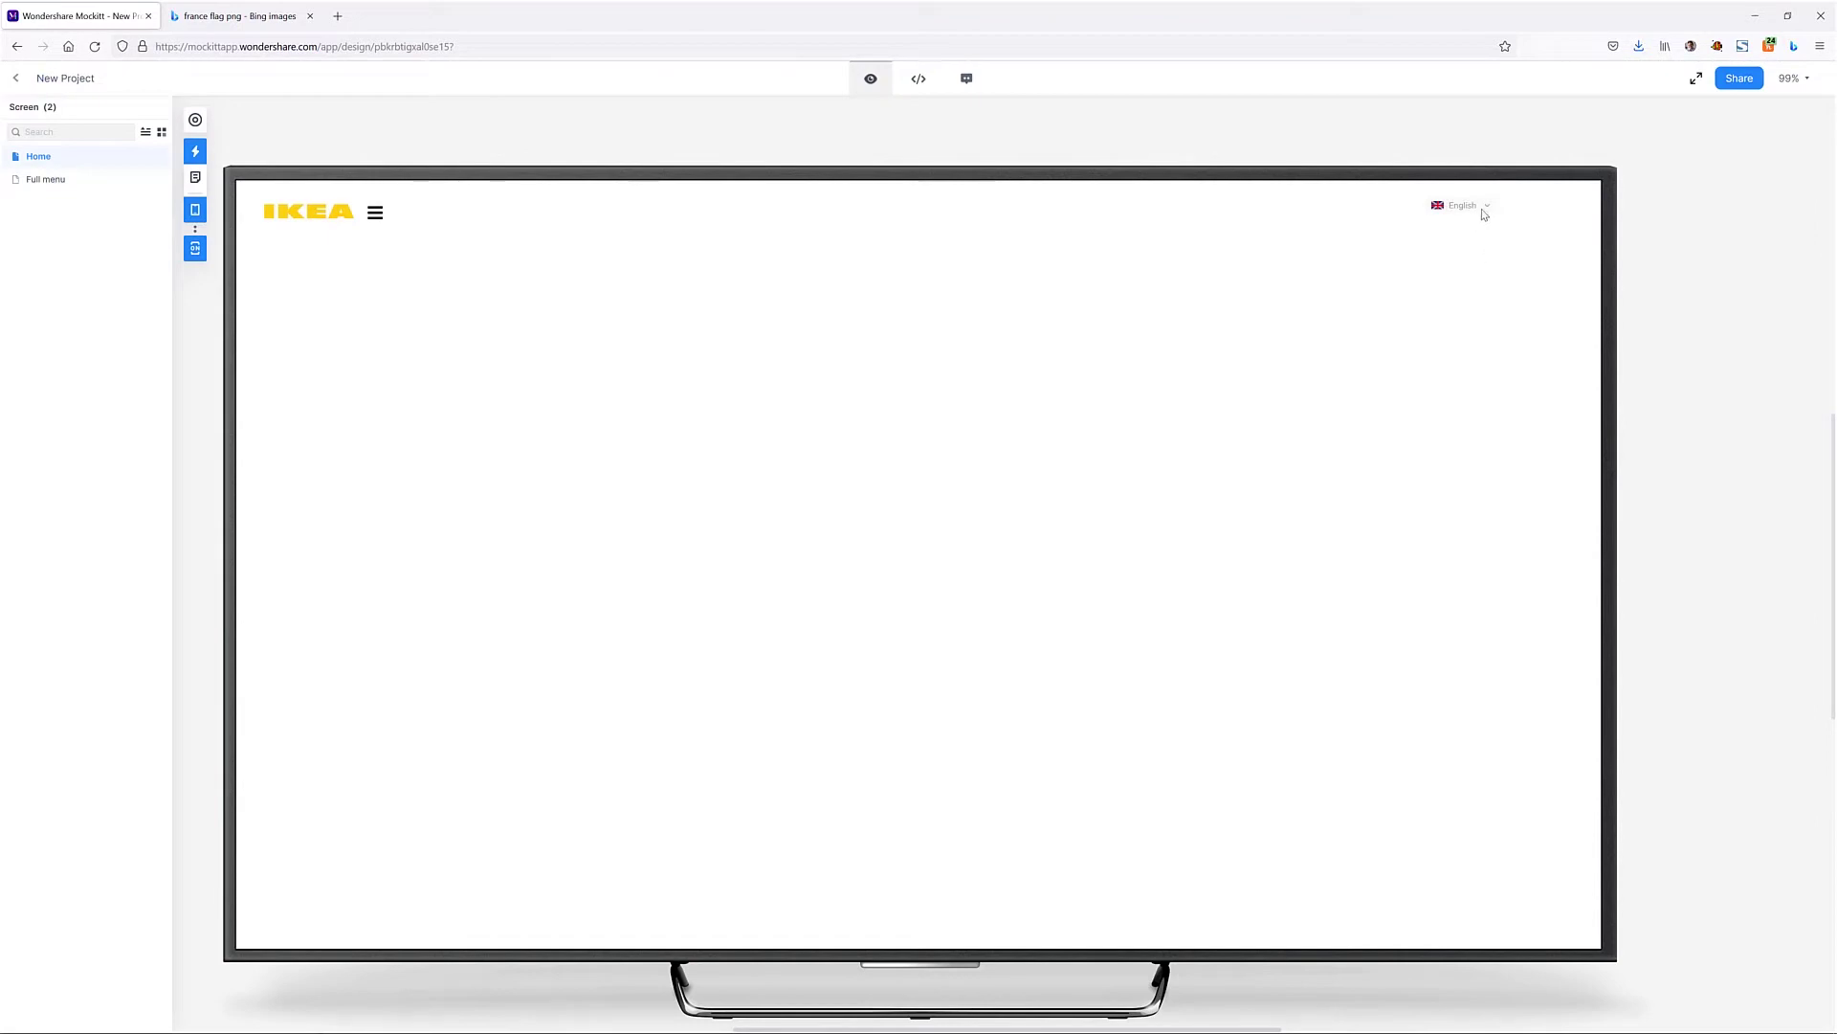
click(1488, 210)
click(1488, 207)
click(1488, 209)
click(1489, 211)
click(16, 78)
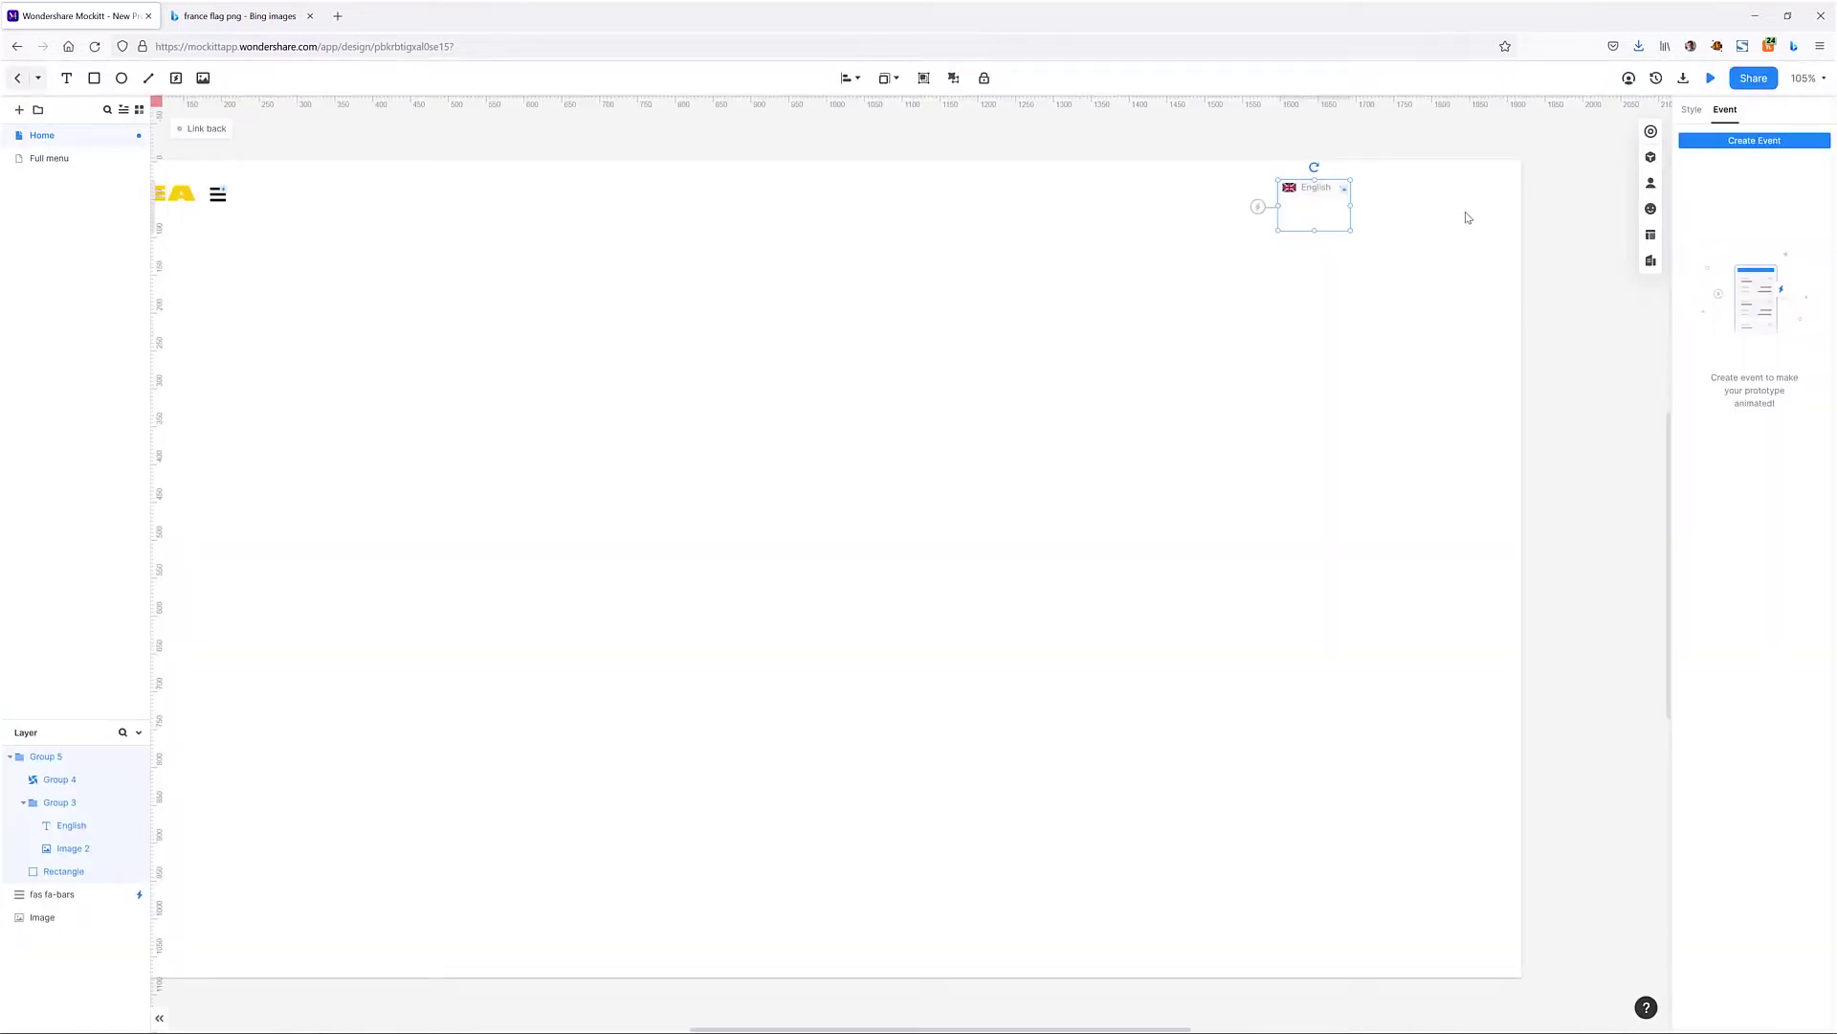
Step: Find search and basket icons in the icon library and place them side by side below the language dropdown
click(1651, 209)
click(1559, 137)
text(search)
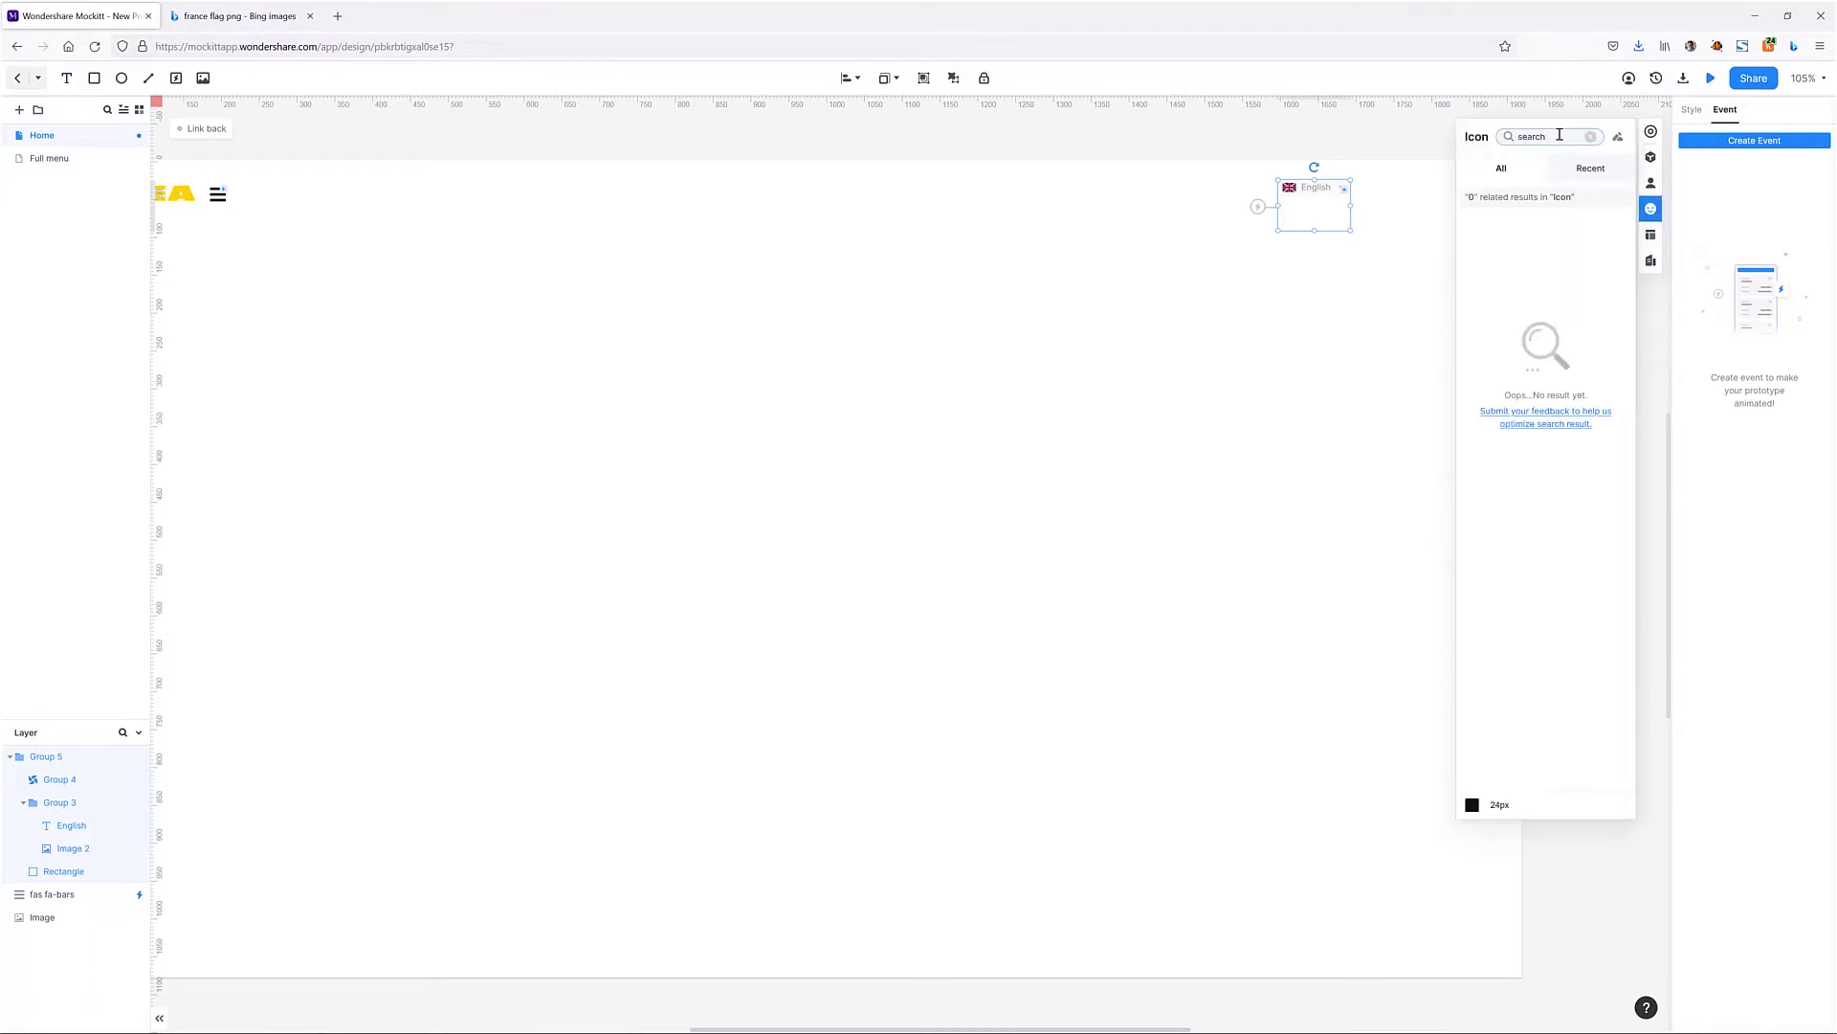
drag(1483, 259, 1317, 306)
double_click(1557, 139)
text(basket)
drag(1483, 260, 1349, 304)
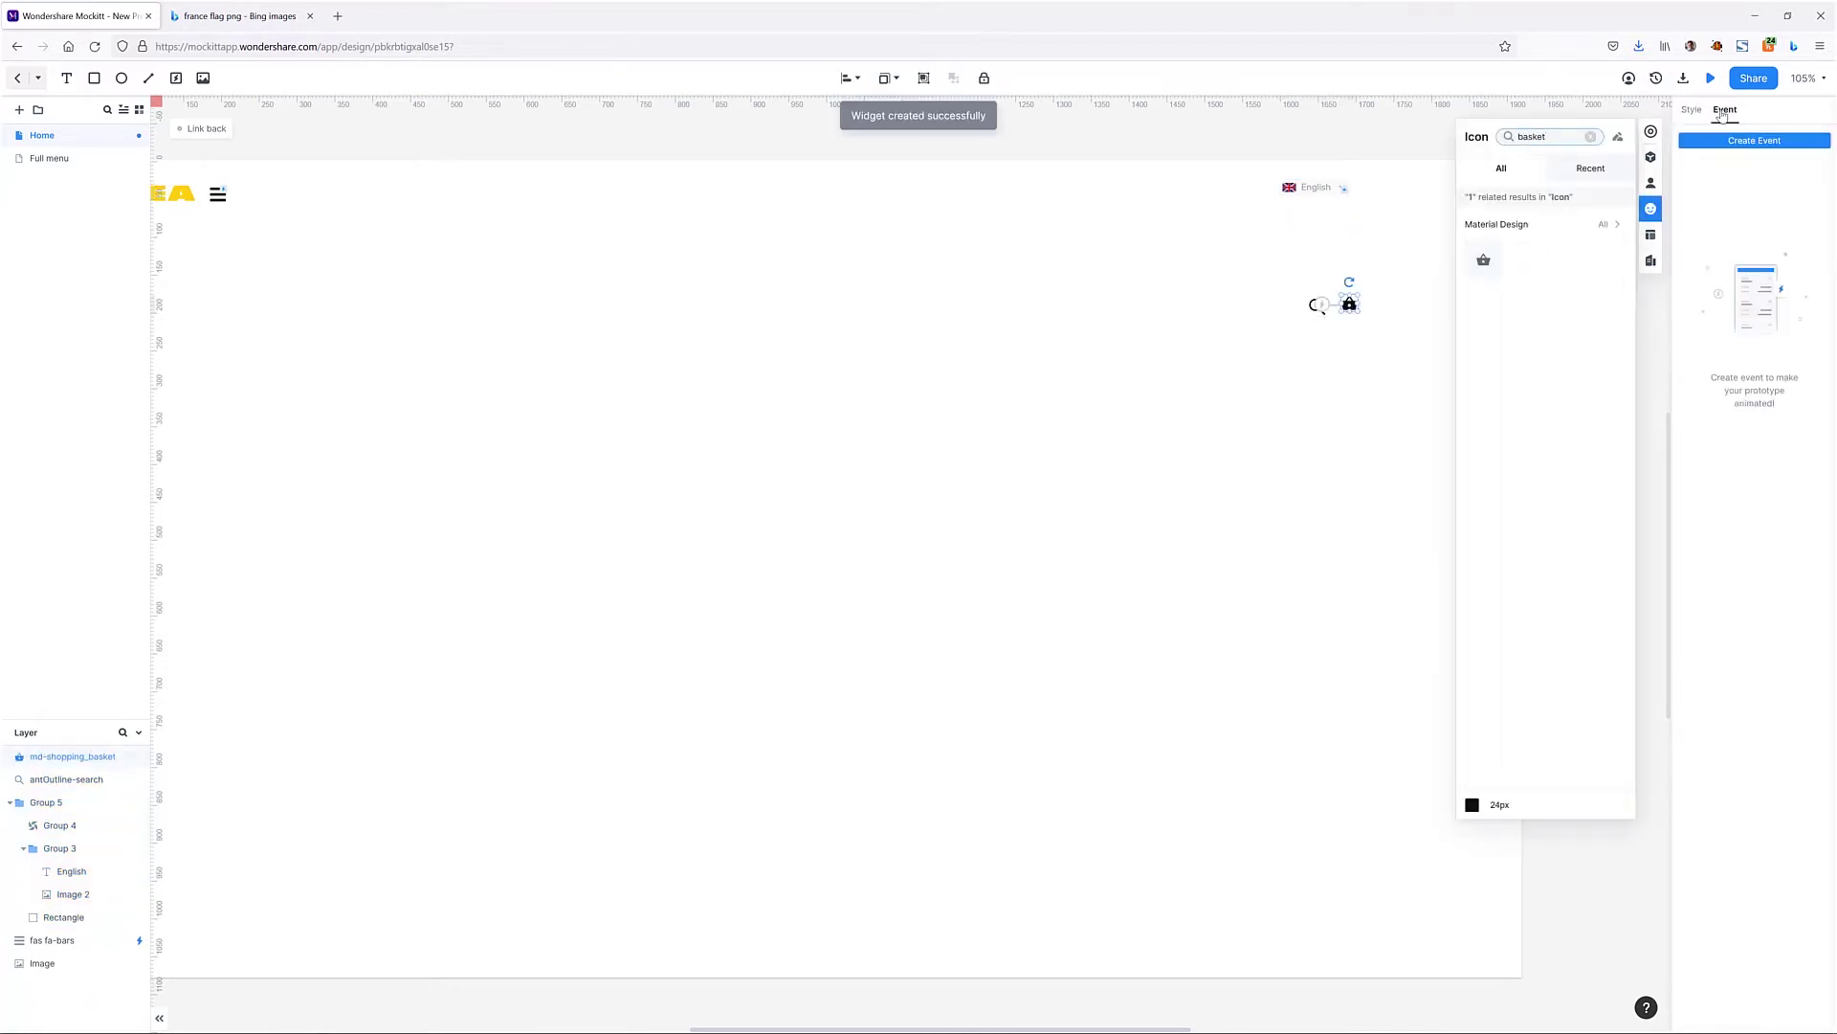
Step: Recolour the basket icon light grey and select its hex colour code for reuse
click(1692, 111)
click(1726, 433)
click(1539, 391)
double_click(1556, 488)
Step: Apply the basket icon's grey hex colour to the search icon
click(1317, 306)
click(1726, 433)
double_click(1555, 488)
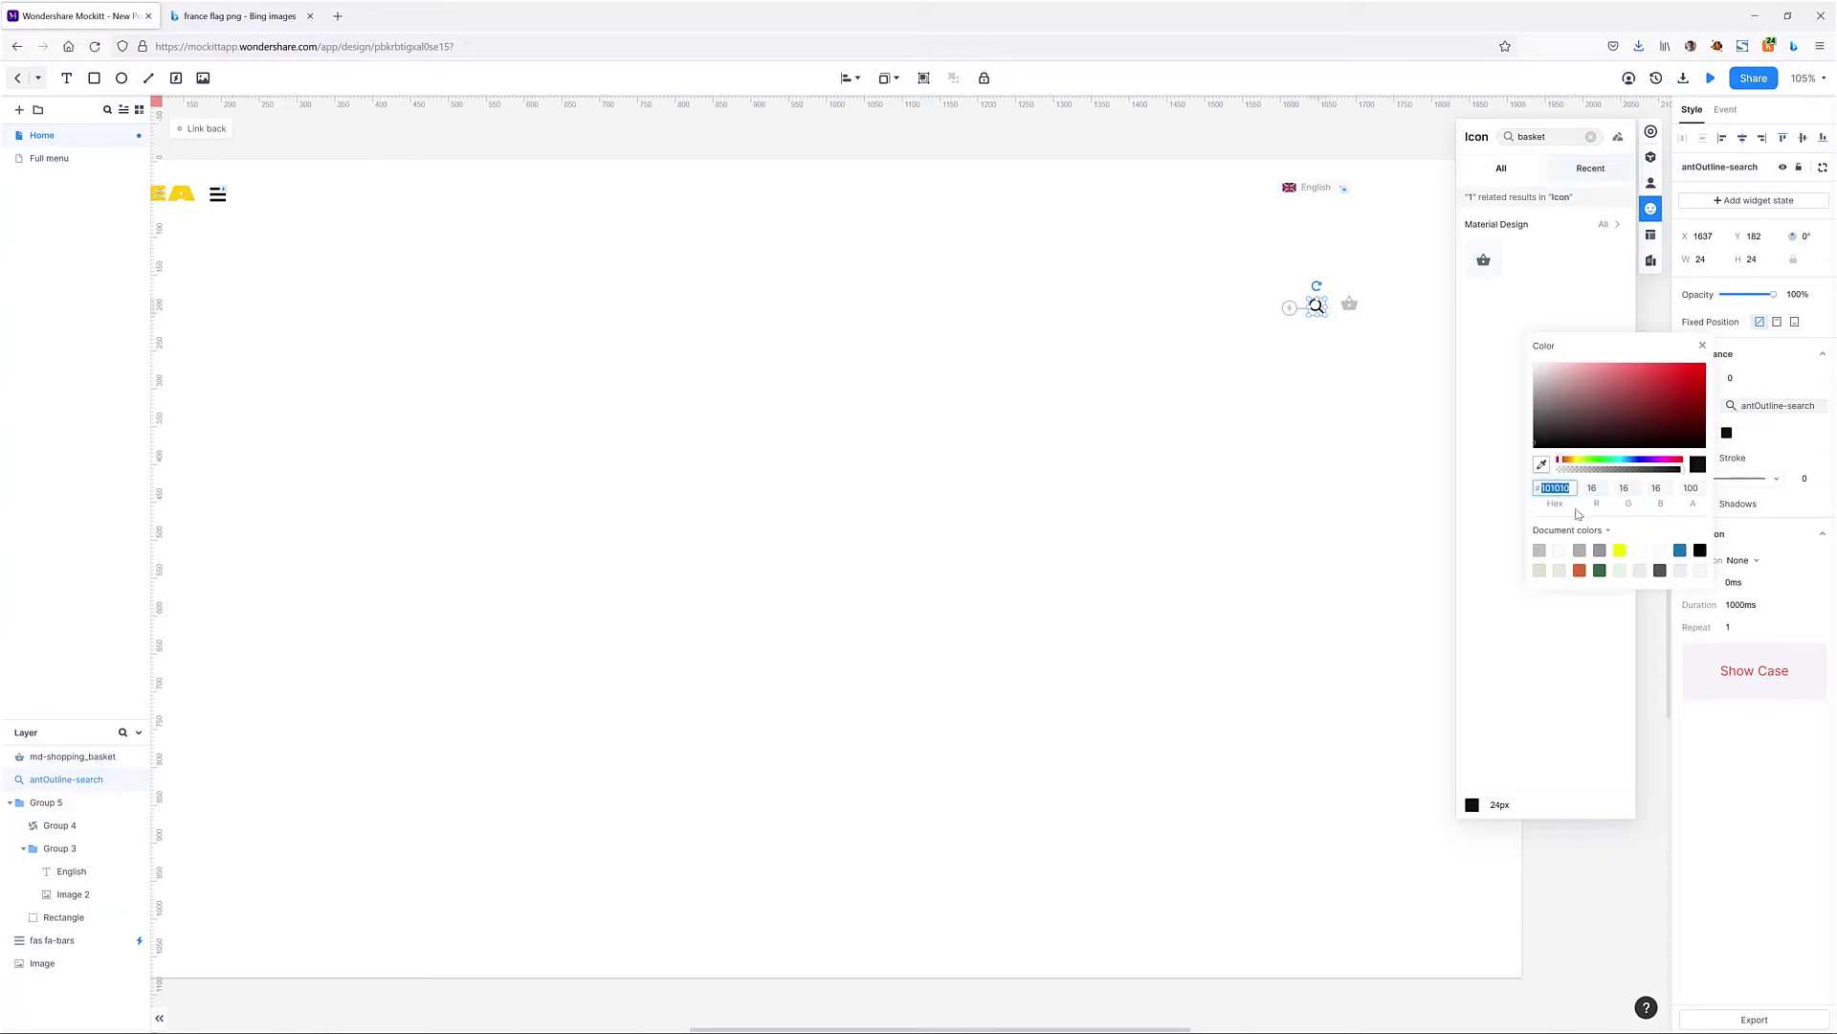
click(1359, 383)
click(1317, 306)
click(1726, 433)
double_click(1556, 487)
key(ctrl+v)
click(1378, 369)
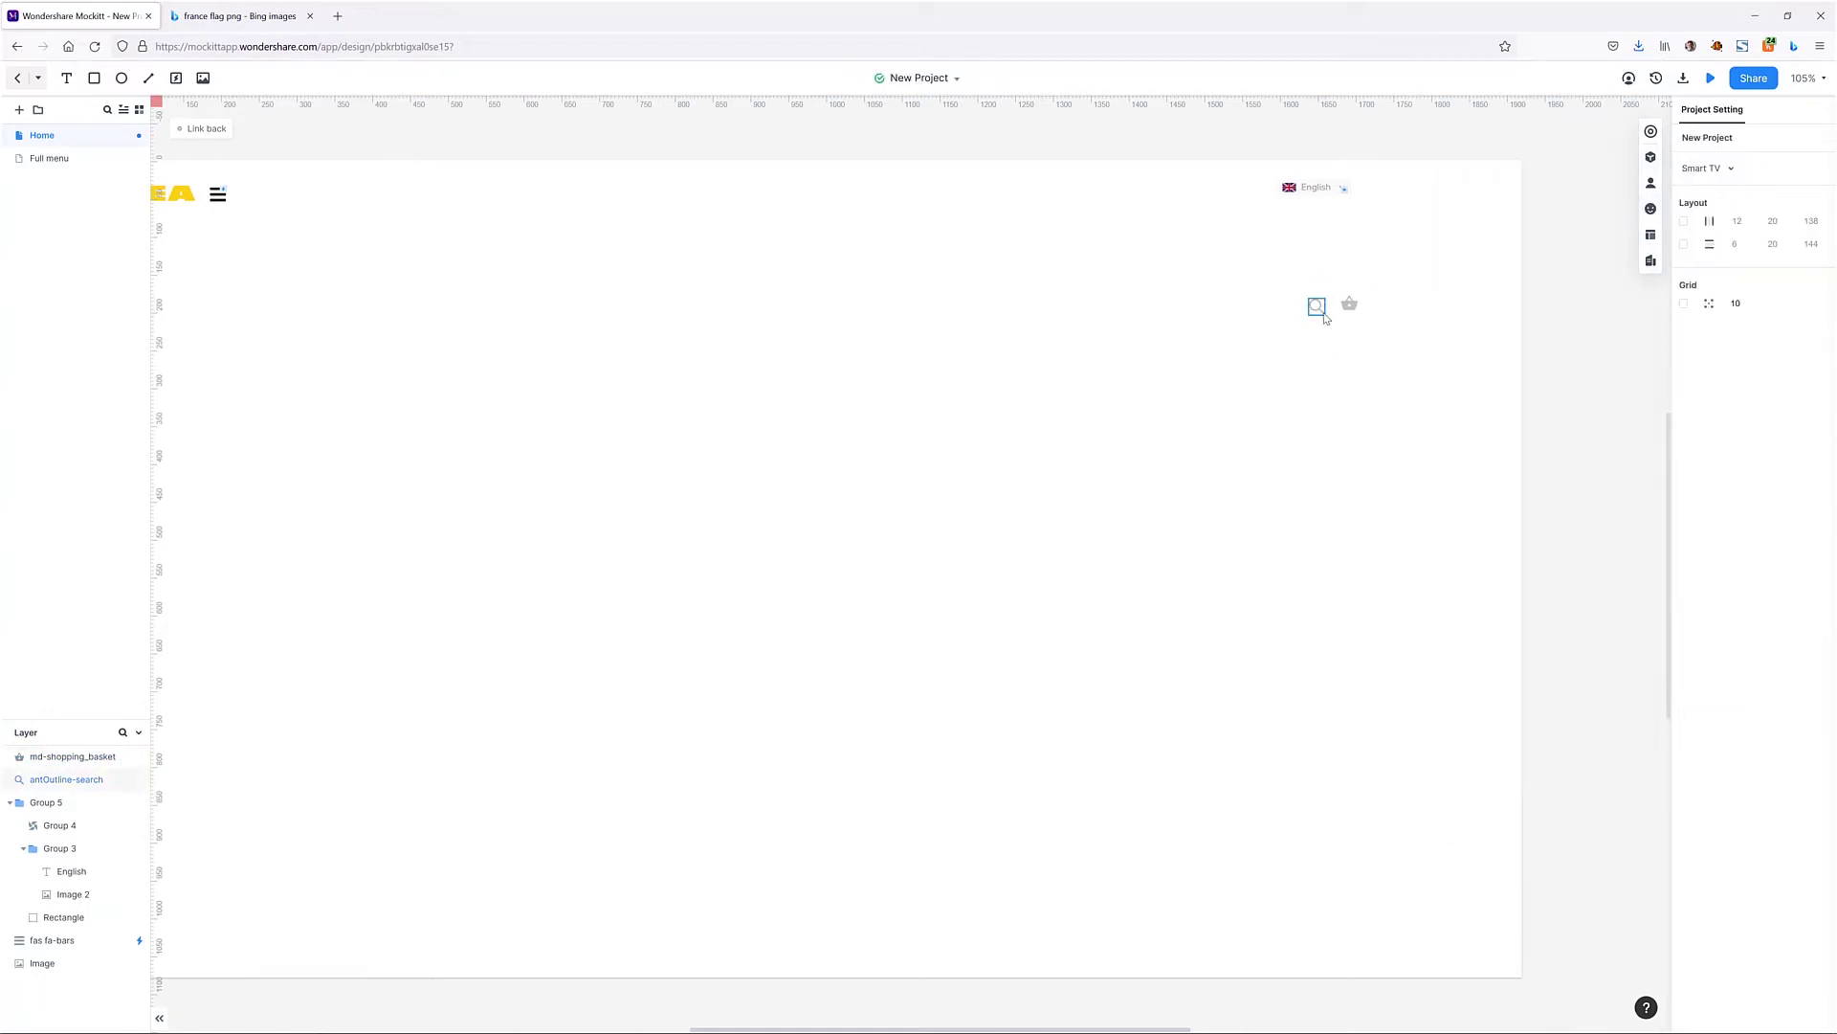
Step: Set the size of both the search icon and the basket icon to 18
click(1318, 307)
click(1701, 259)
text(18)
click(1350, 303)
click(1701, 259)
text(18)
Step: Move the search and basket icons into the header beside the language dropdown and adjust their spacing and alignment
drag(1275, 267, 1444, 344)
drag(1347, 301, 1399, 186)
scroll(1490, 177, up, 5)
drag(1200, 221, 1161, 205)
click(1144, 323)
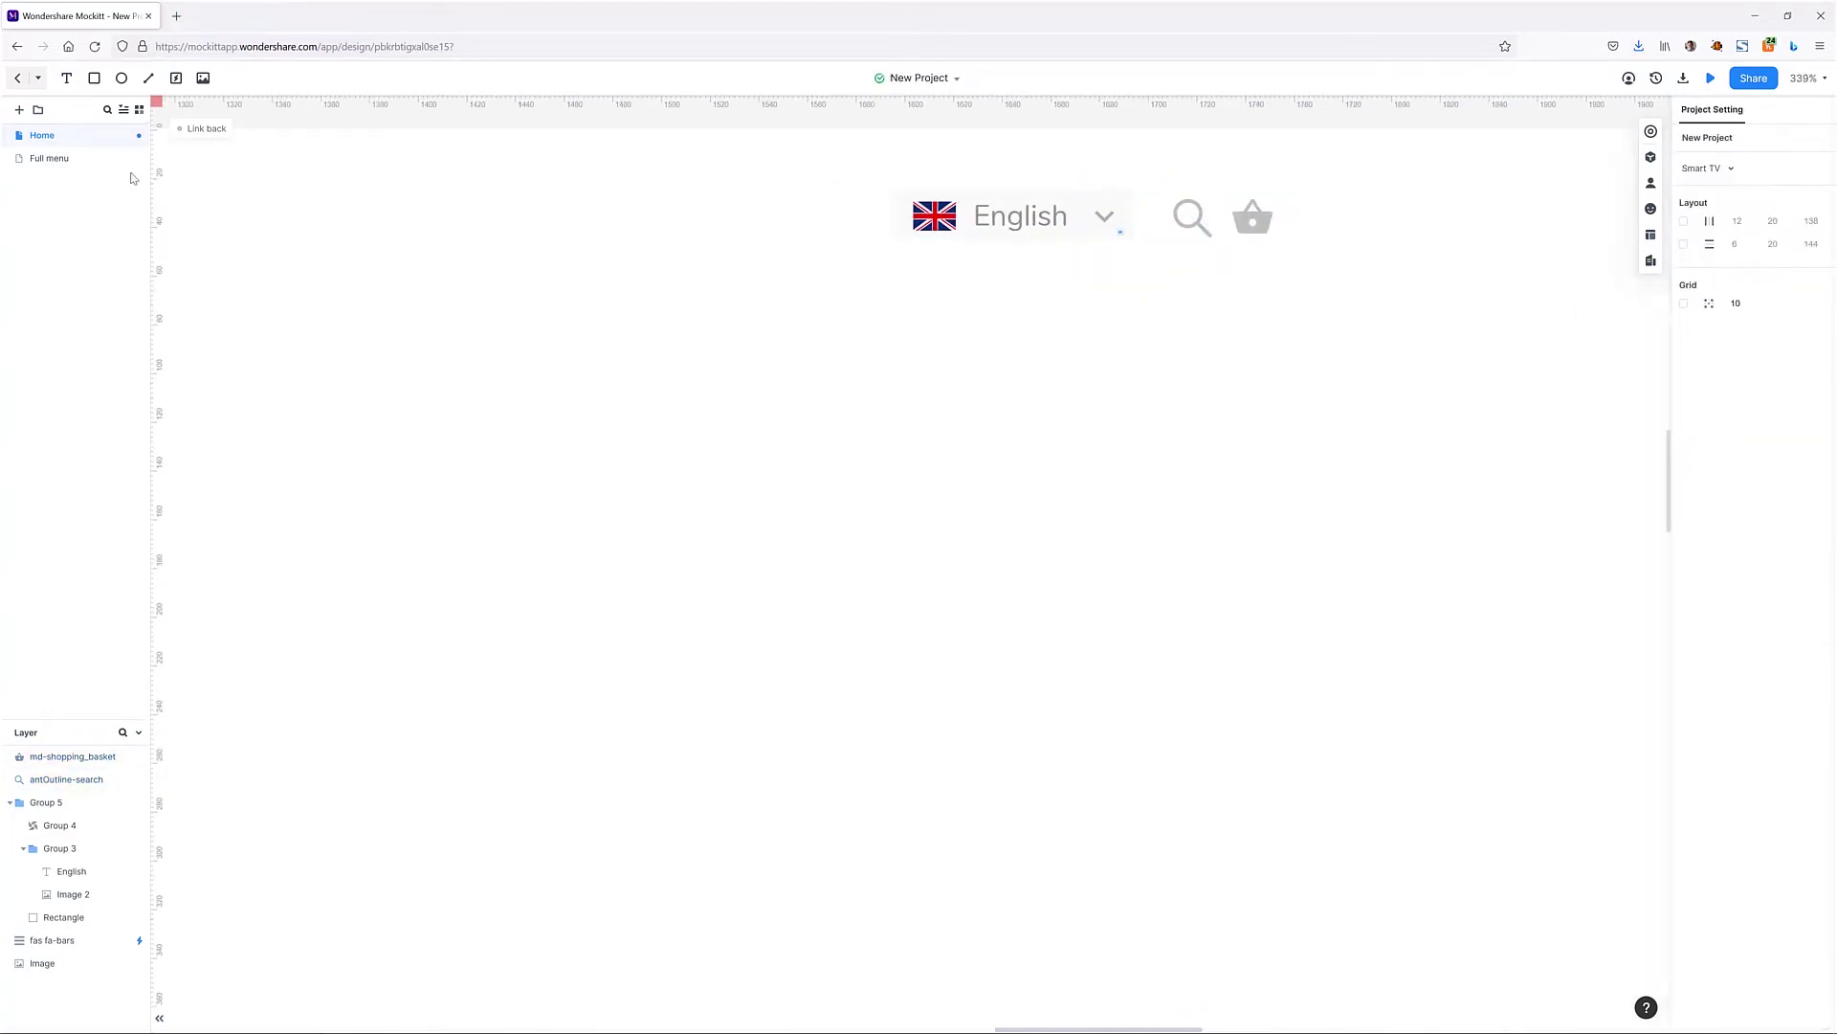
Step: Insert a circle-cropped portrait photo as the profile picture beside the basket icon in the header
click(202, 77)
drag(700, 347, 778, 402)
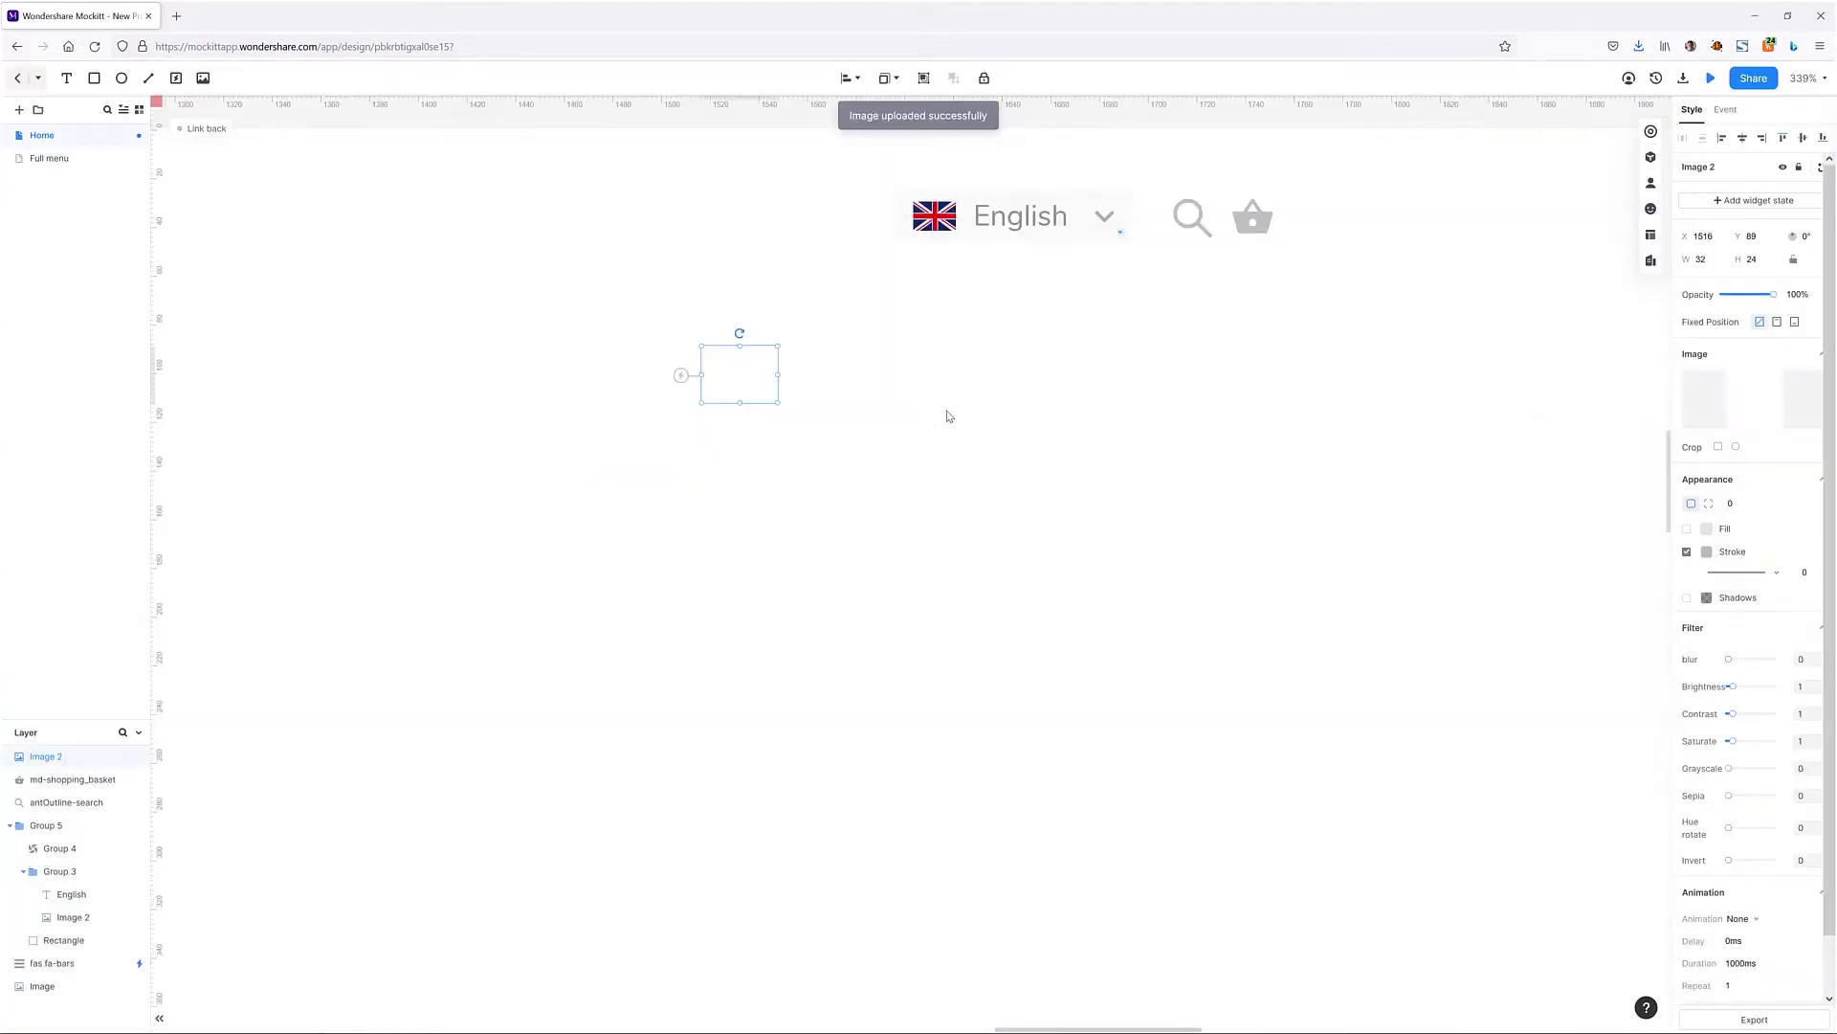
click(1737, 448)
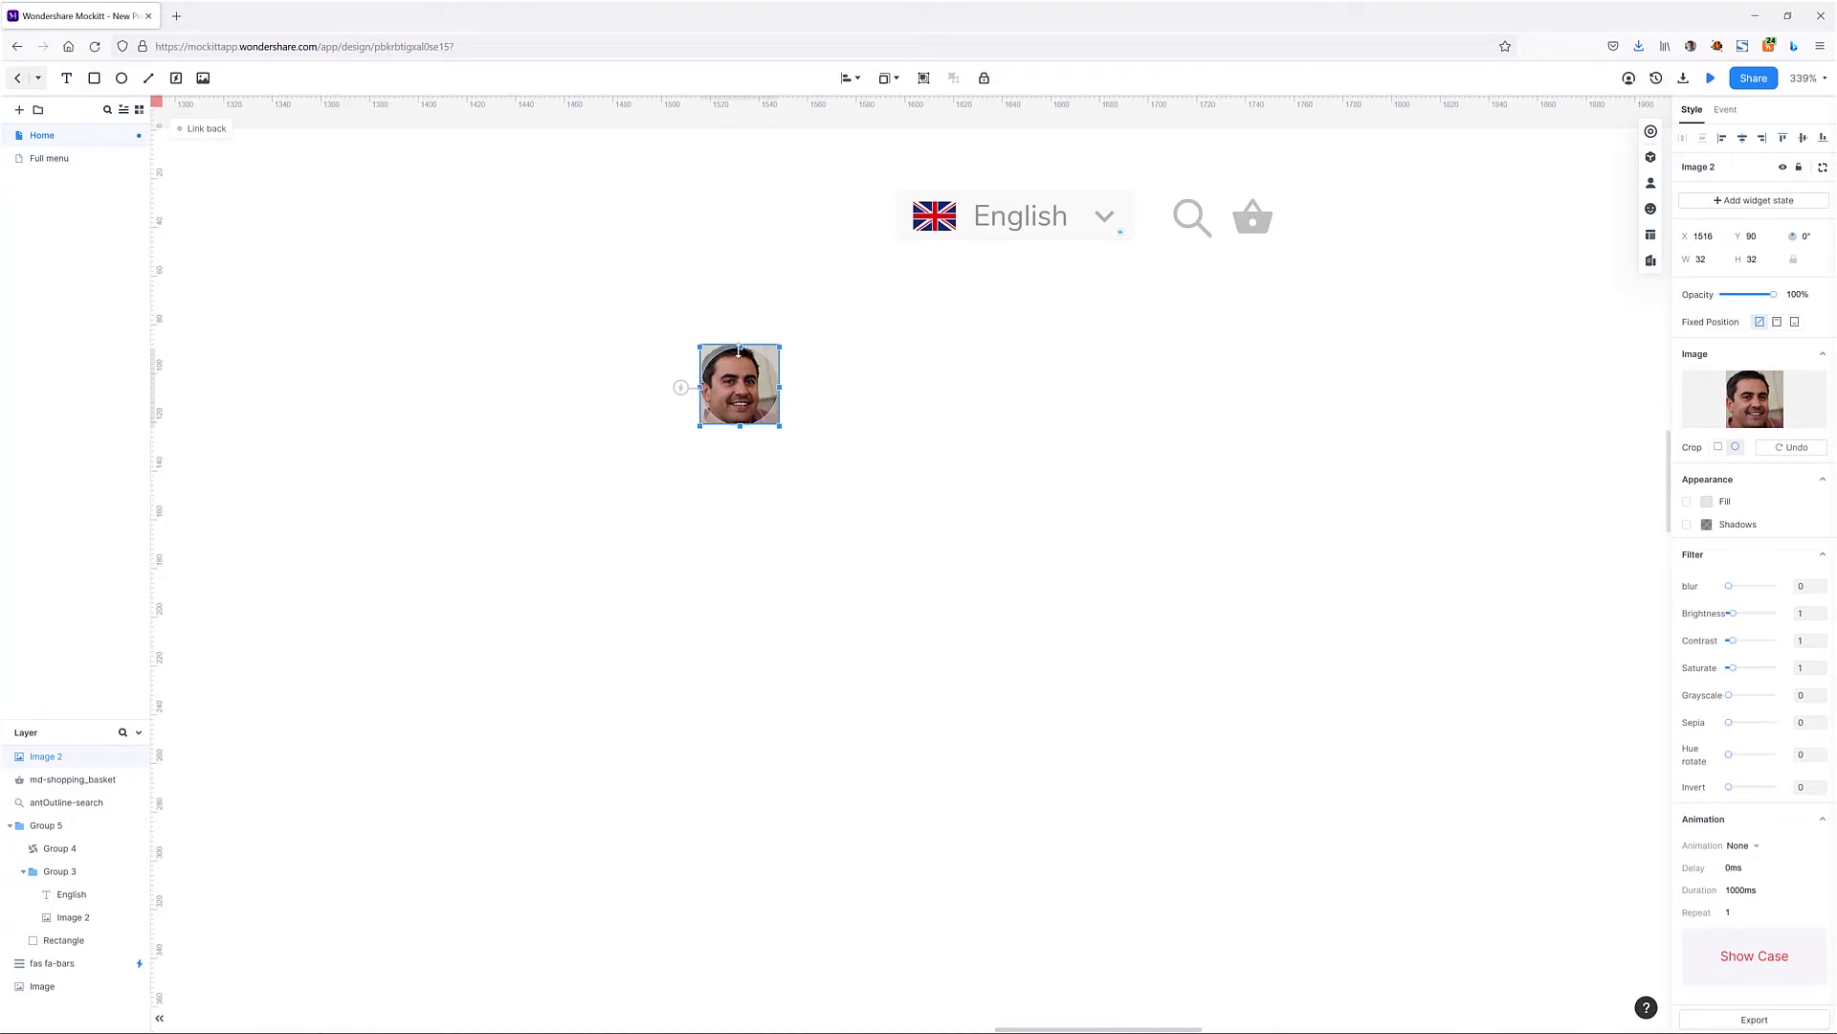
drag(700, 346, 1338, 216)
click(890, 439)
double_click(746, 395)
click(899, 443)
click(1340, 325)
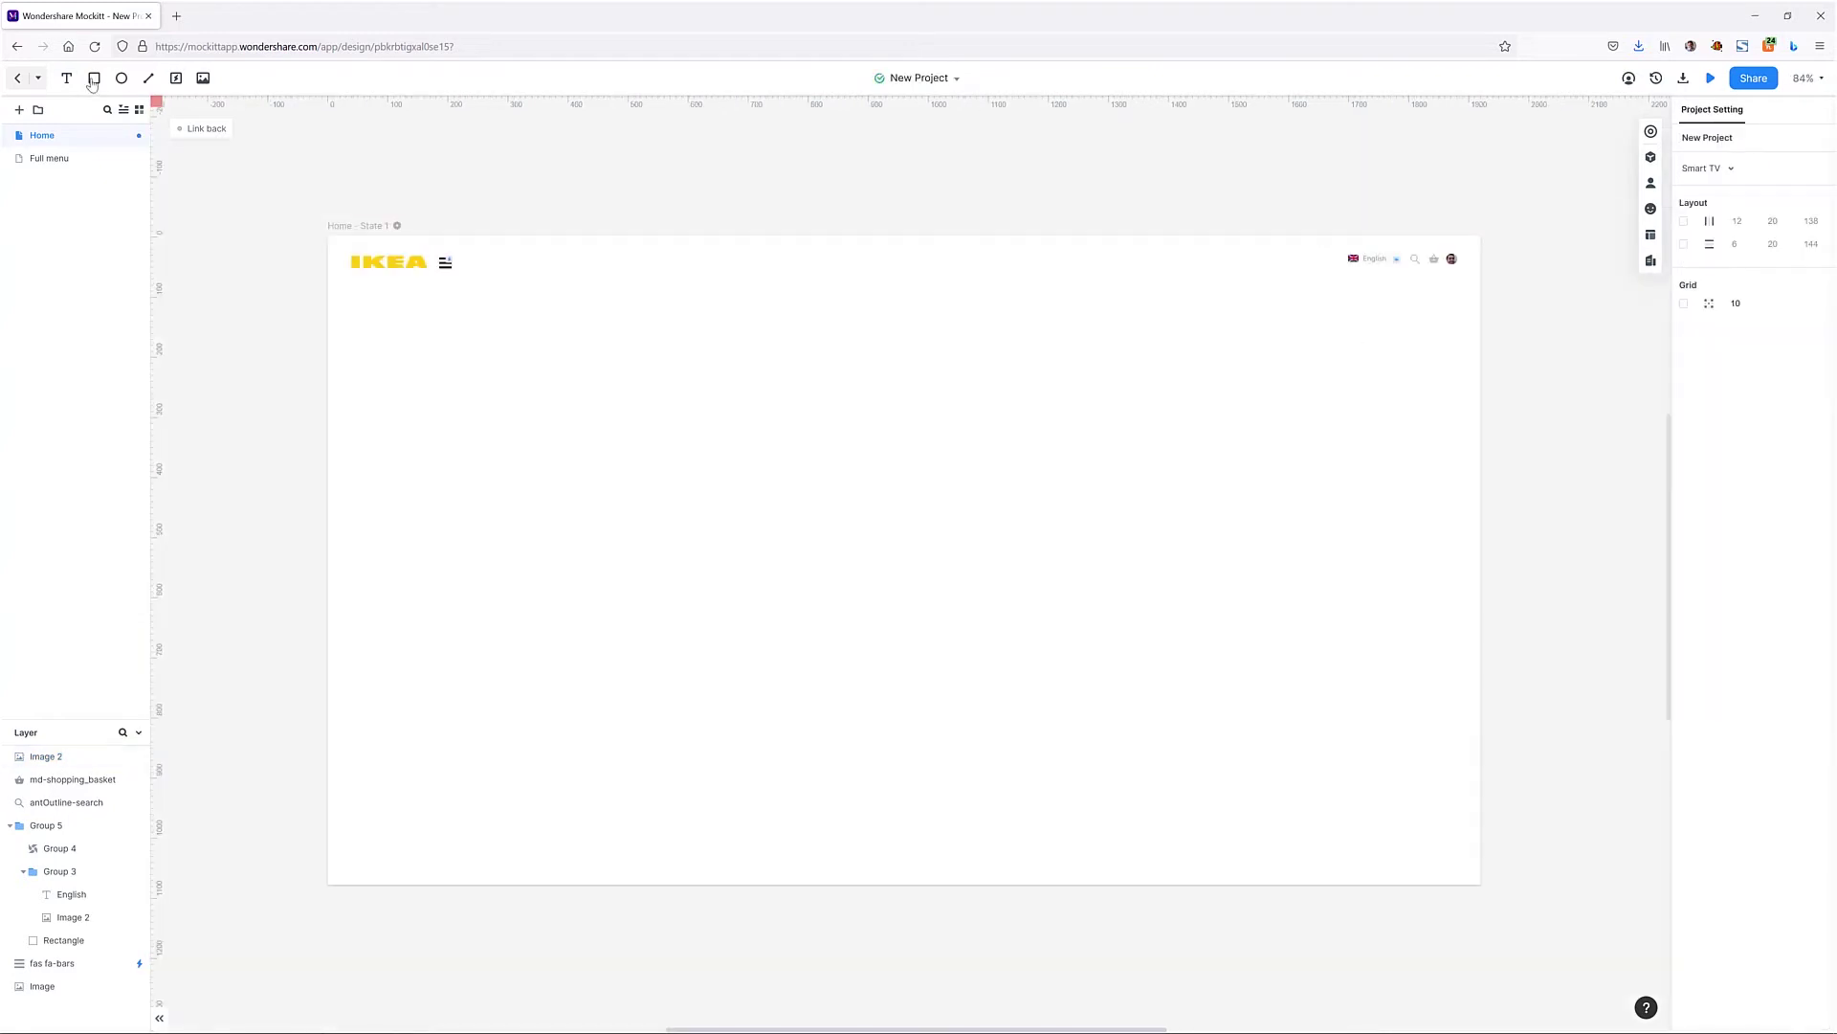
Step: Draw a full-width rectangle directly below the header, about 1921 × 90 at Y 75
click(93, 81)
drag(328, 280, 1480, 352)
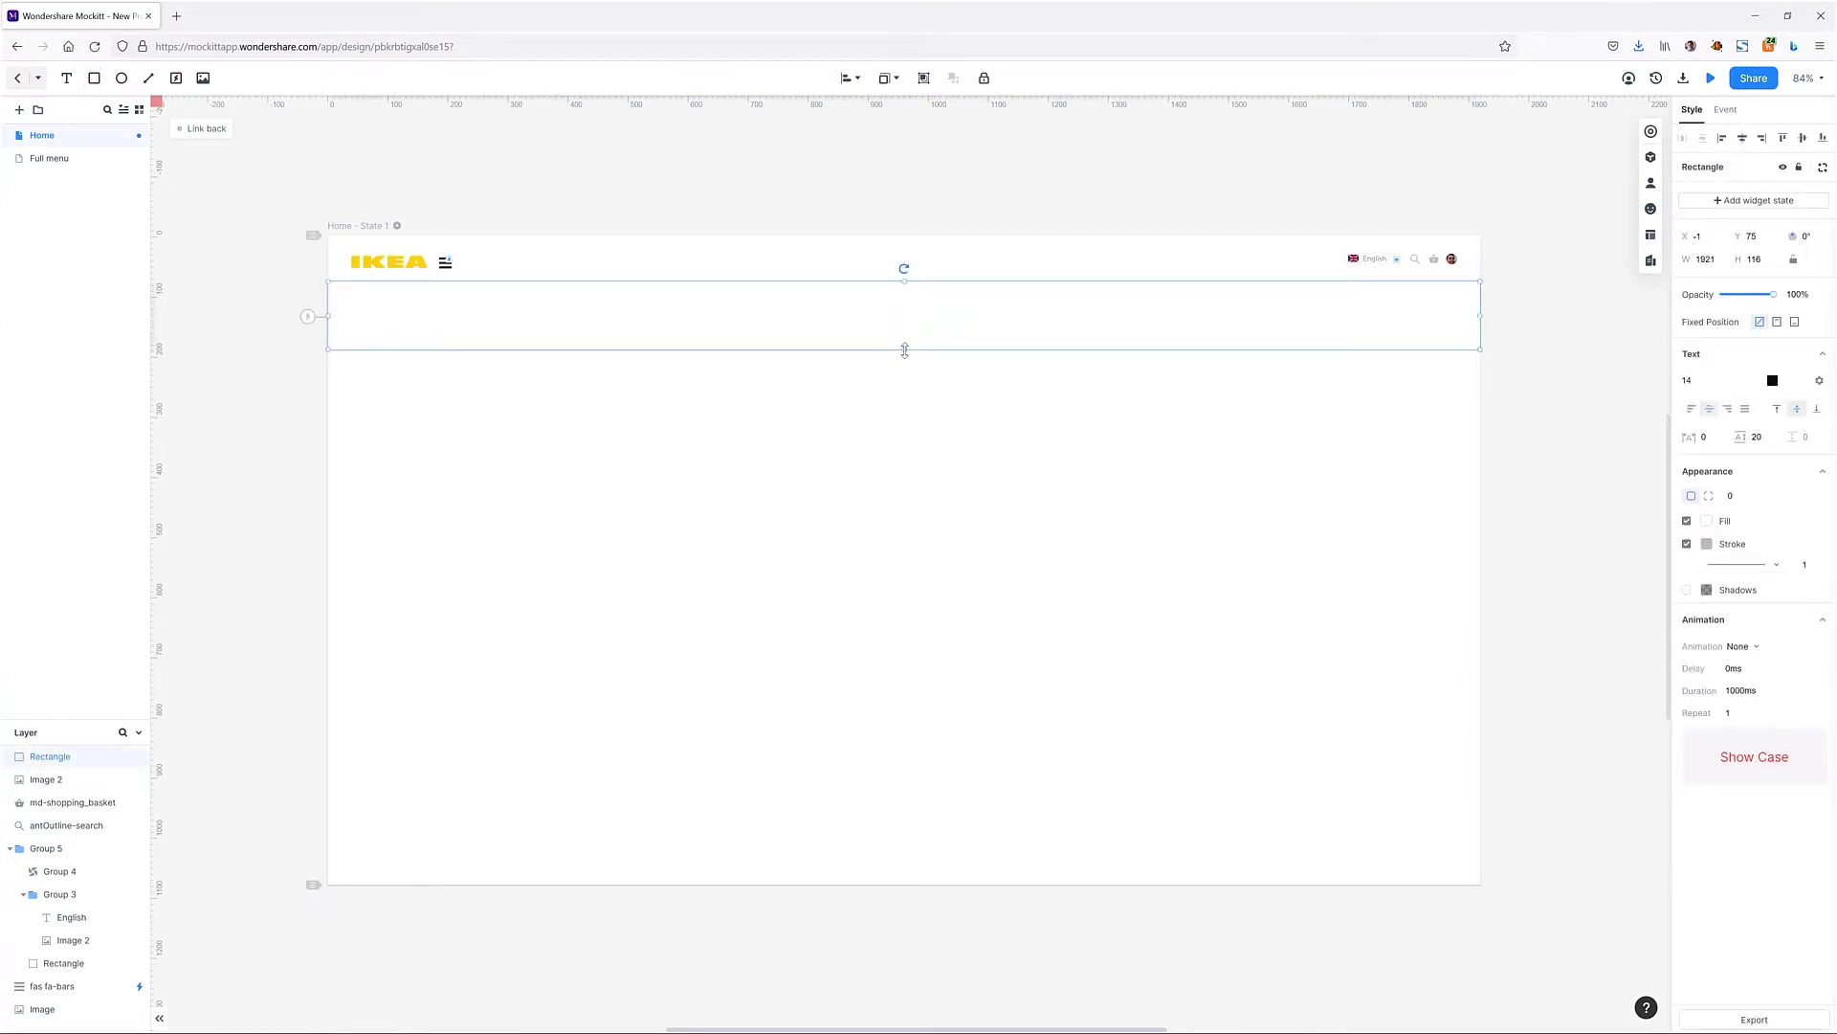
drag(904, 350, 906, 334)
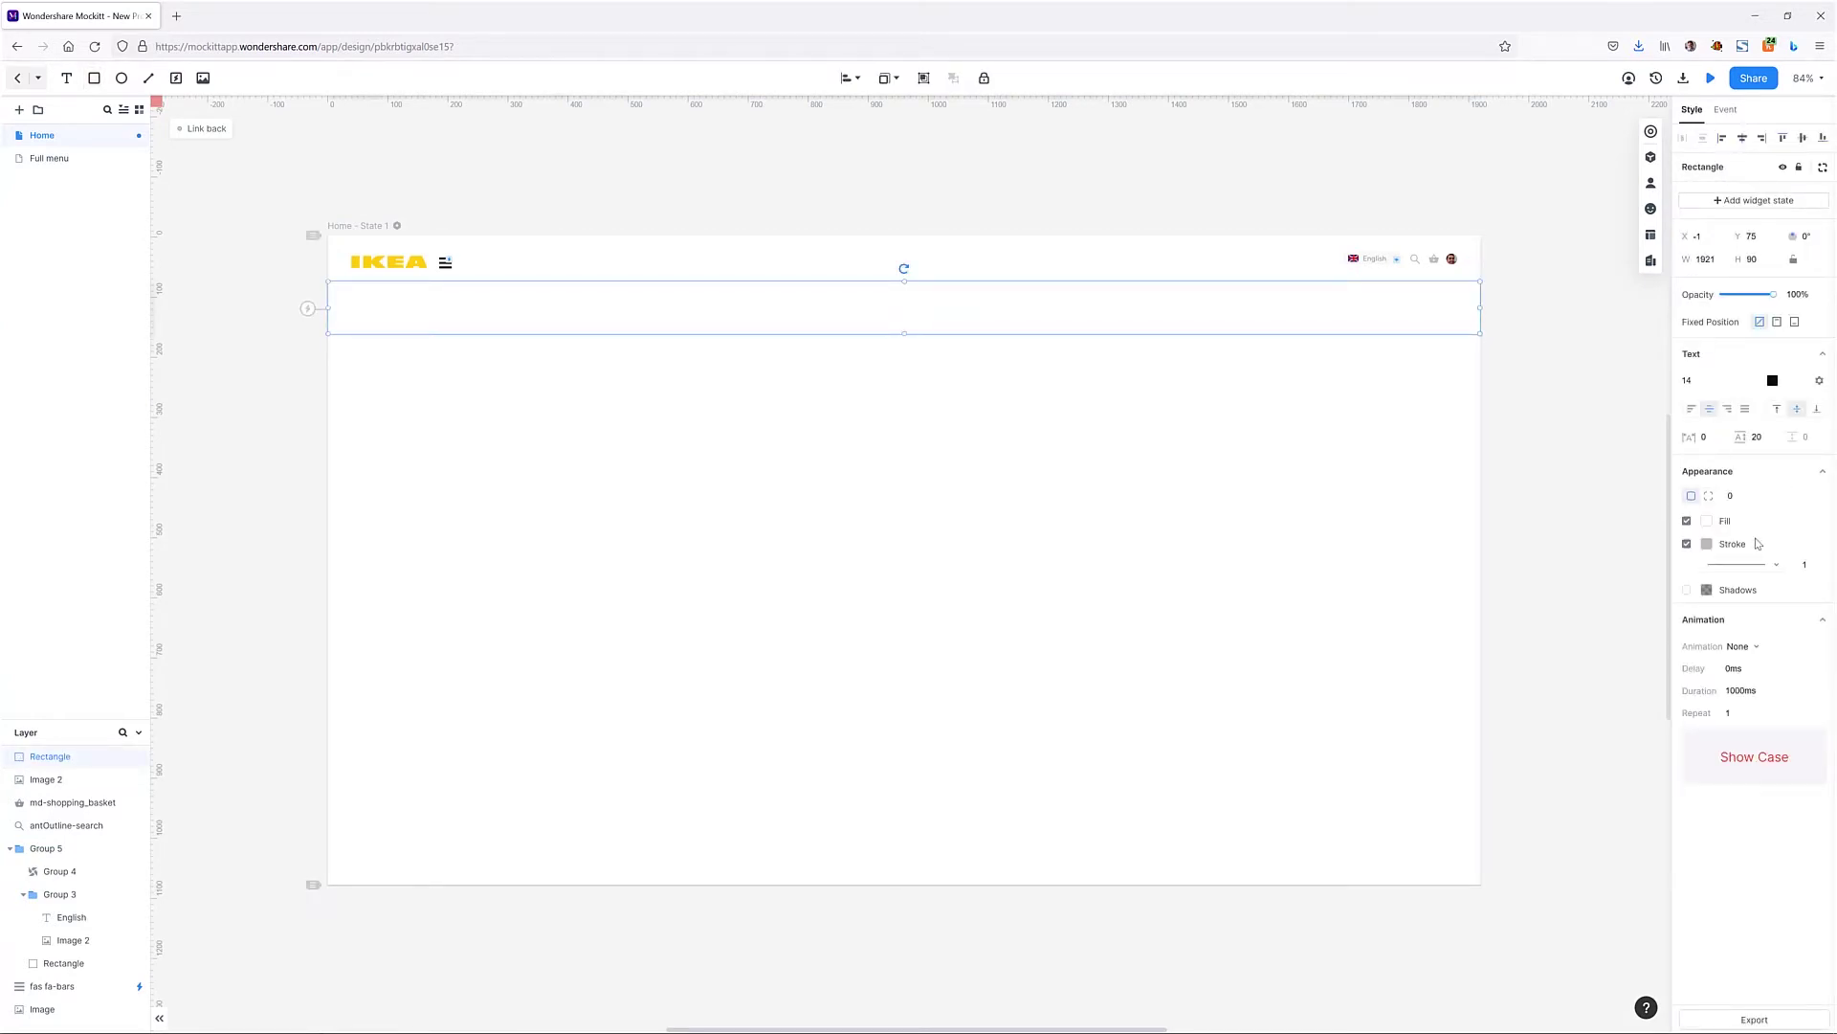
Step: Remove the stroke from the bar rectangle below the header and fill it with the copied yellow colour code
click(1686, 545)
click(1706, 521)
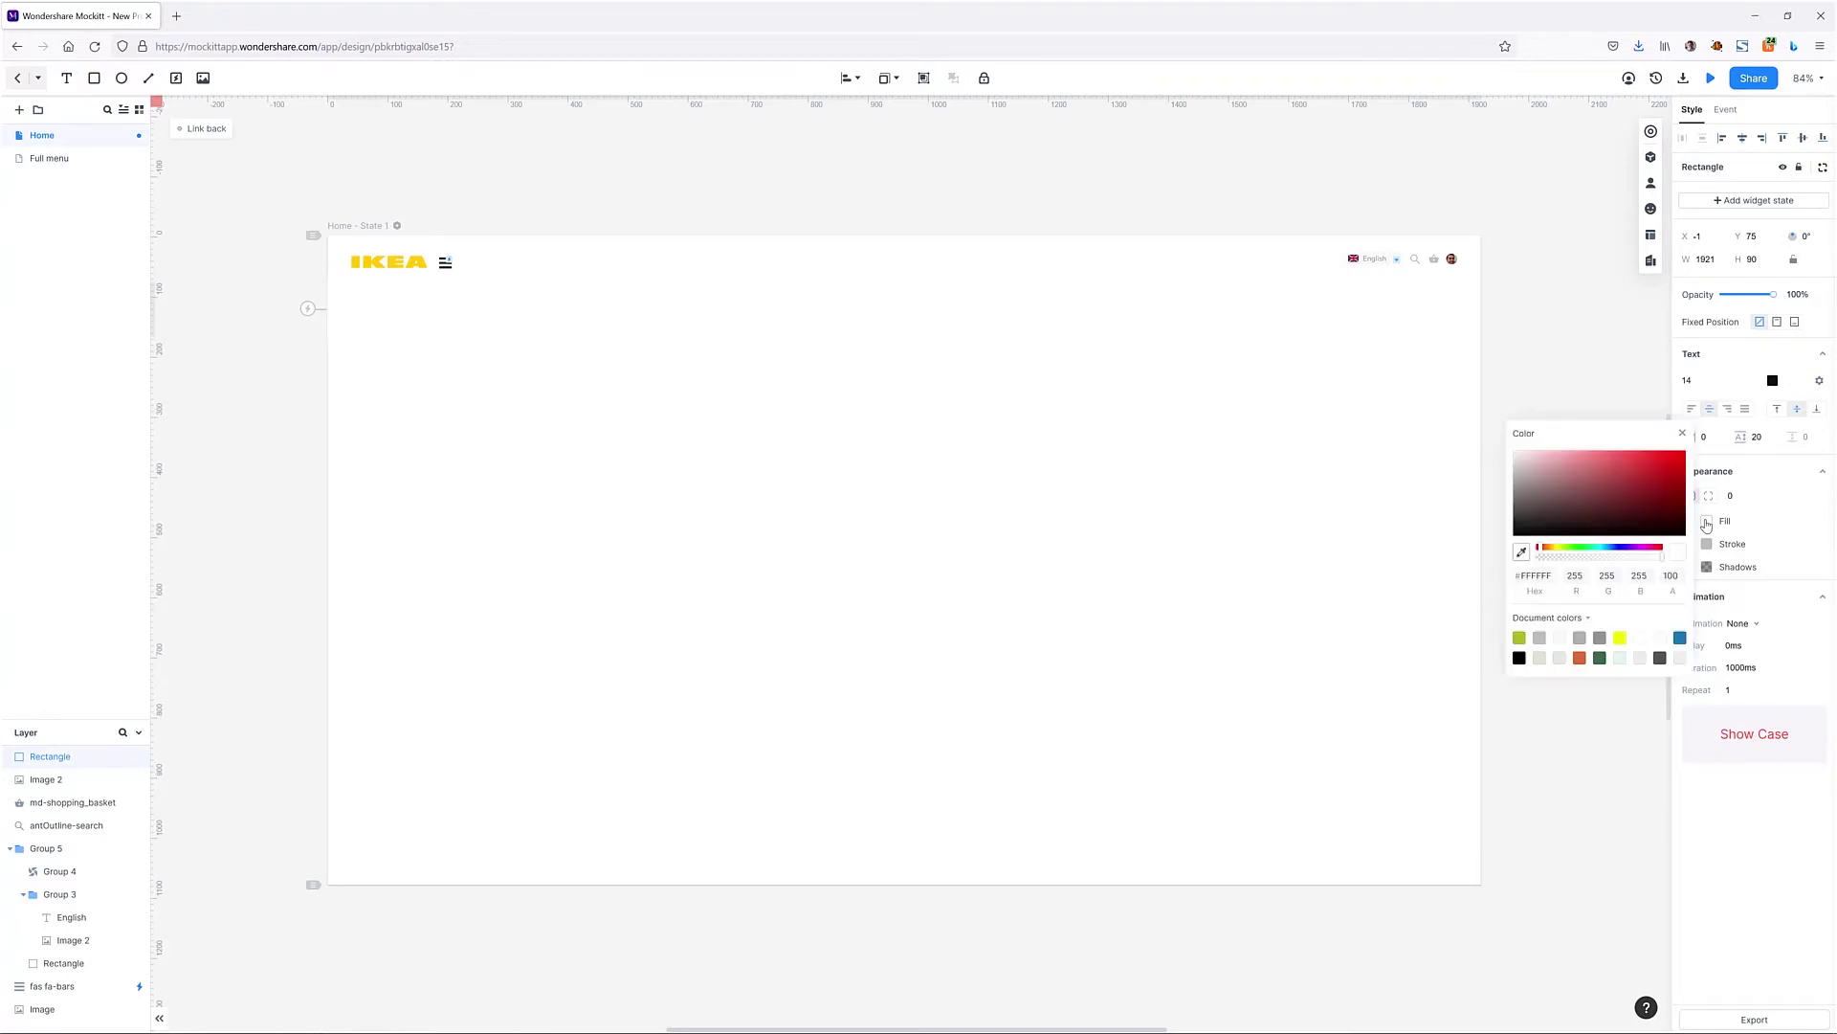
double_click(1538, 576)
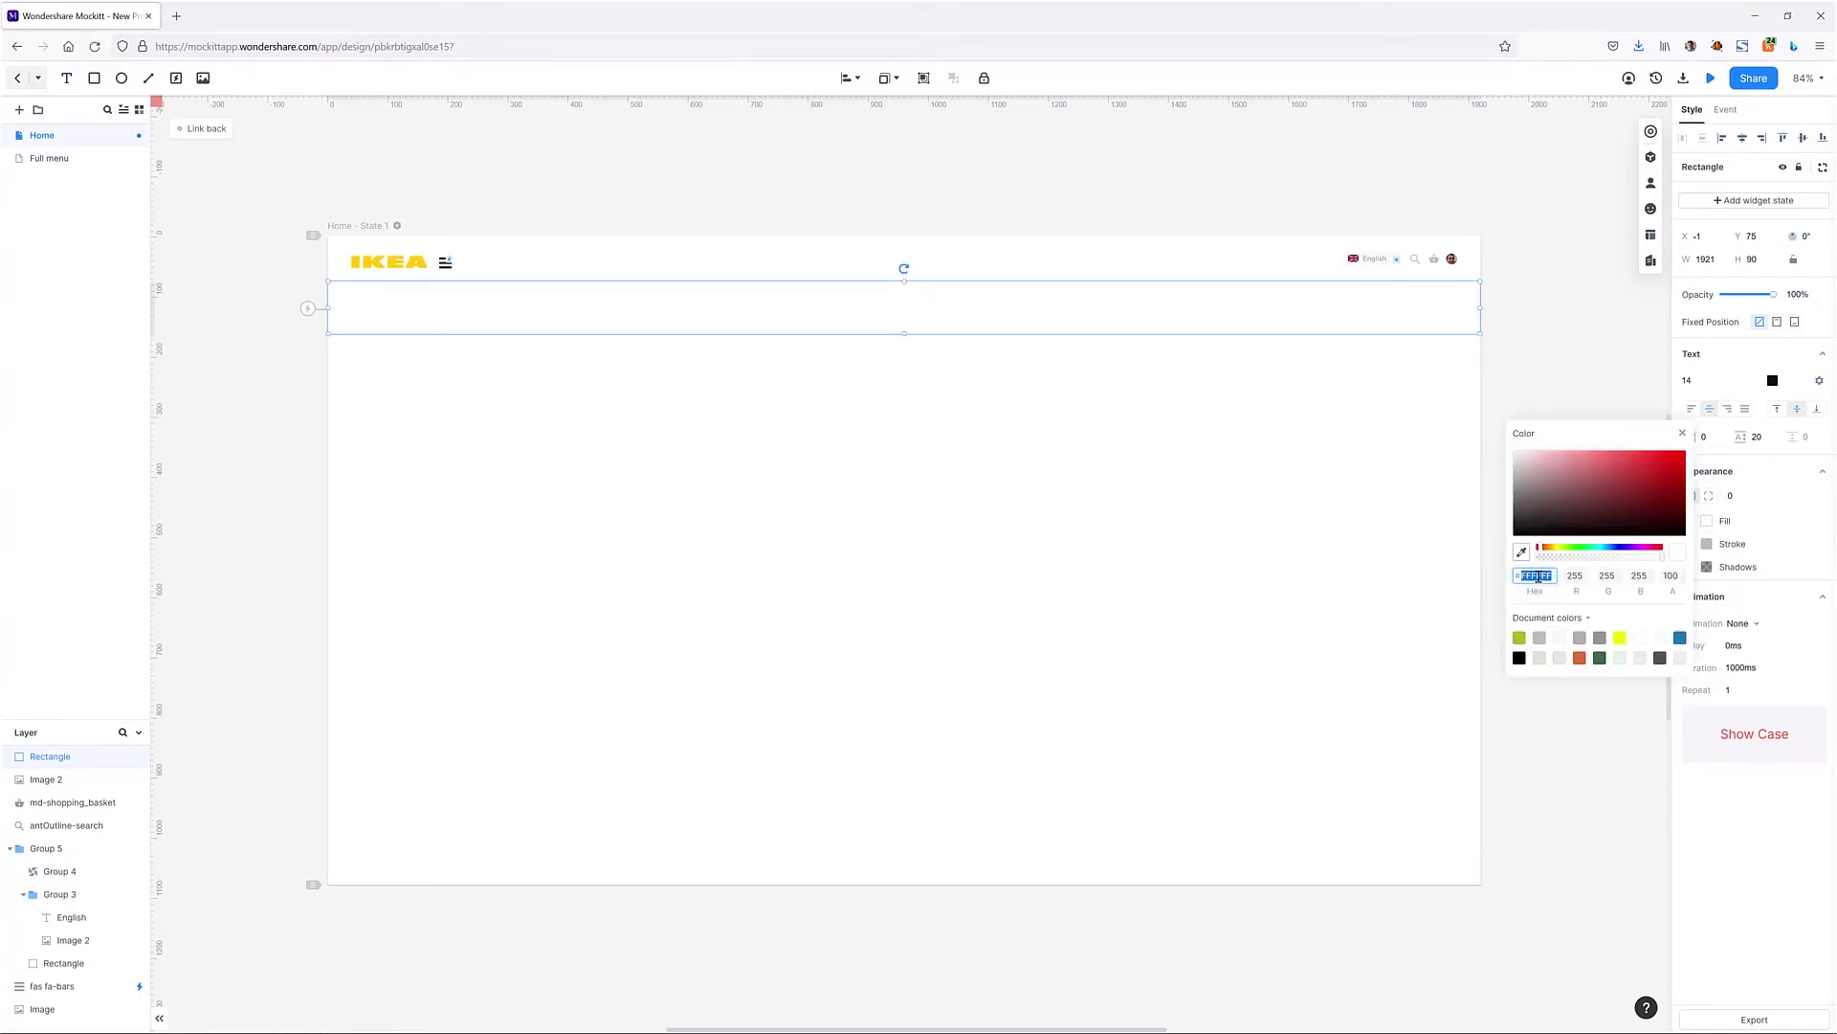
key(ctrl+v)
key(Return)
Step: Add a "Hello" greeting text with the customer's first name on the yellow bar beneath the logo, at about X 38, Y 112
click(67, 79)
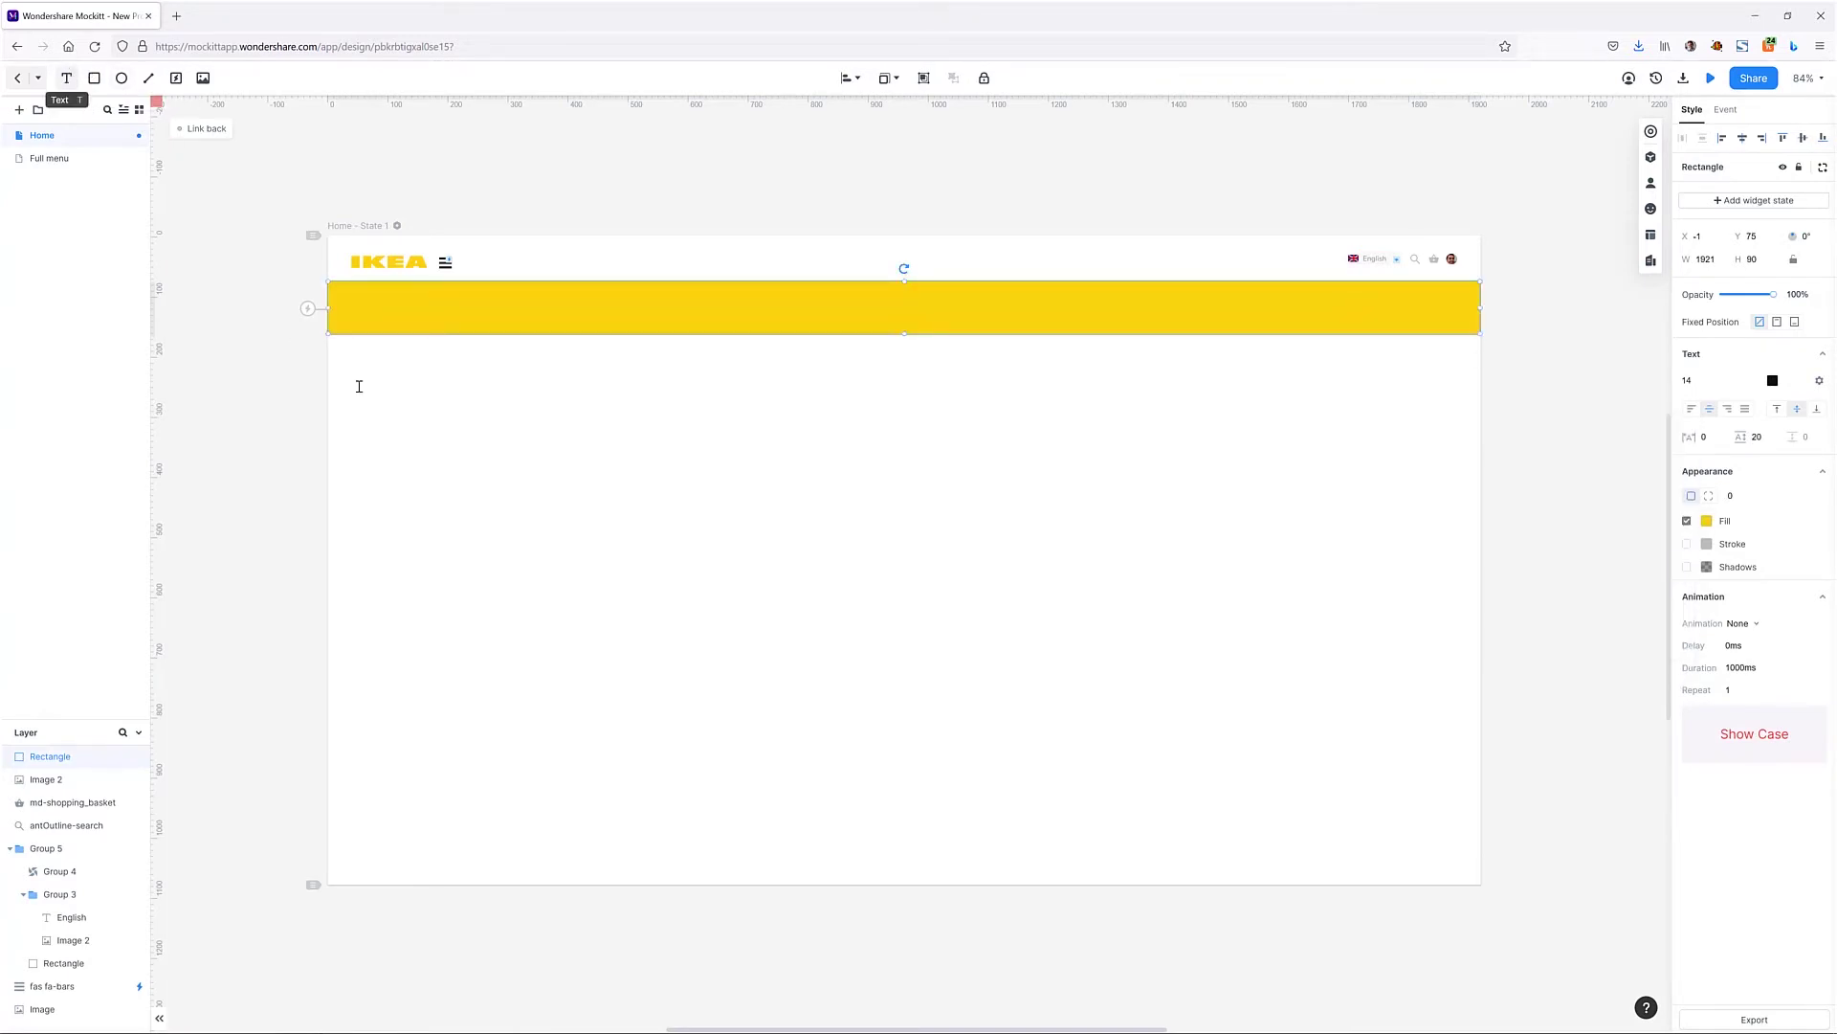
click(478, 432)
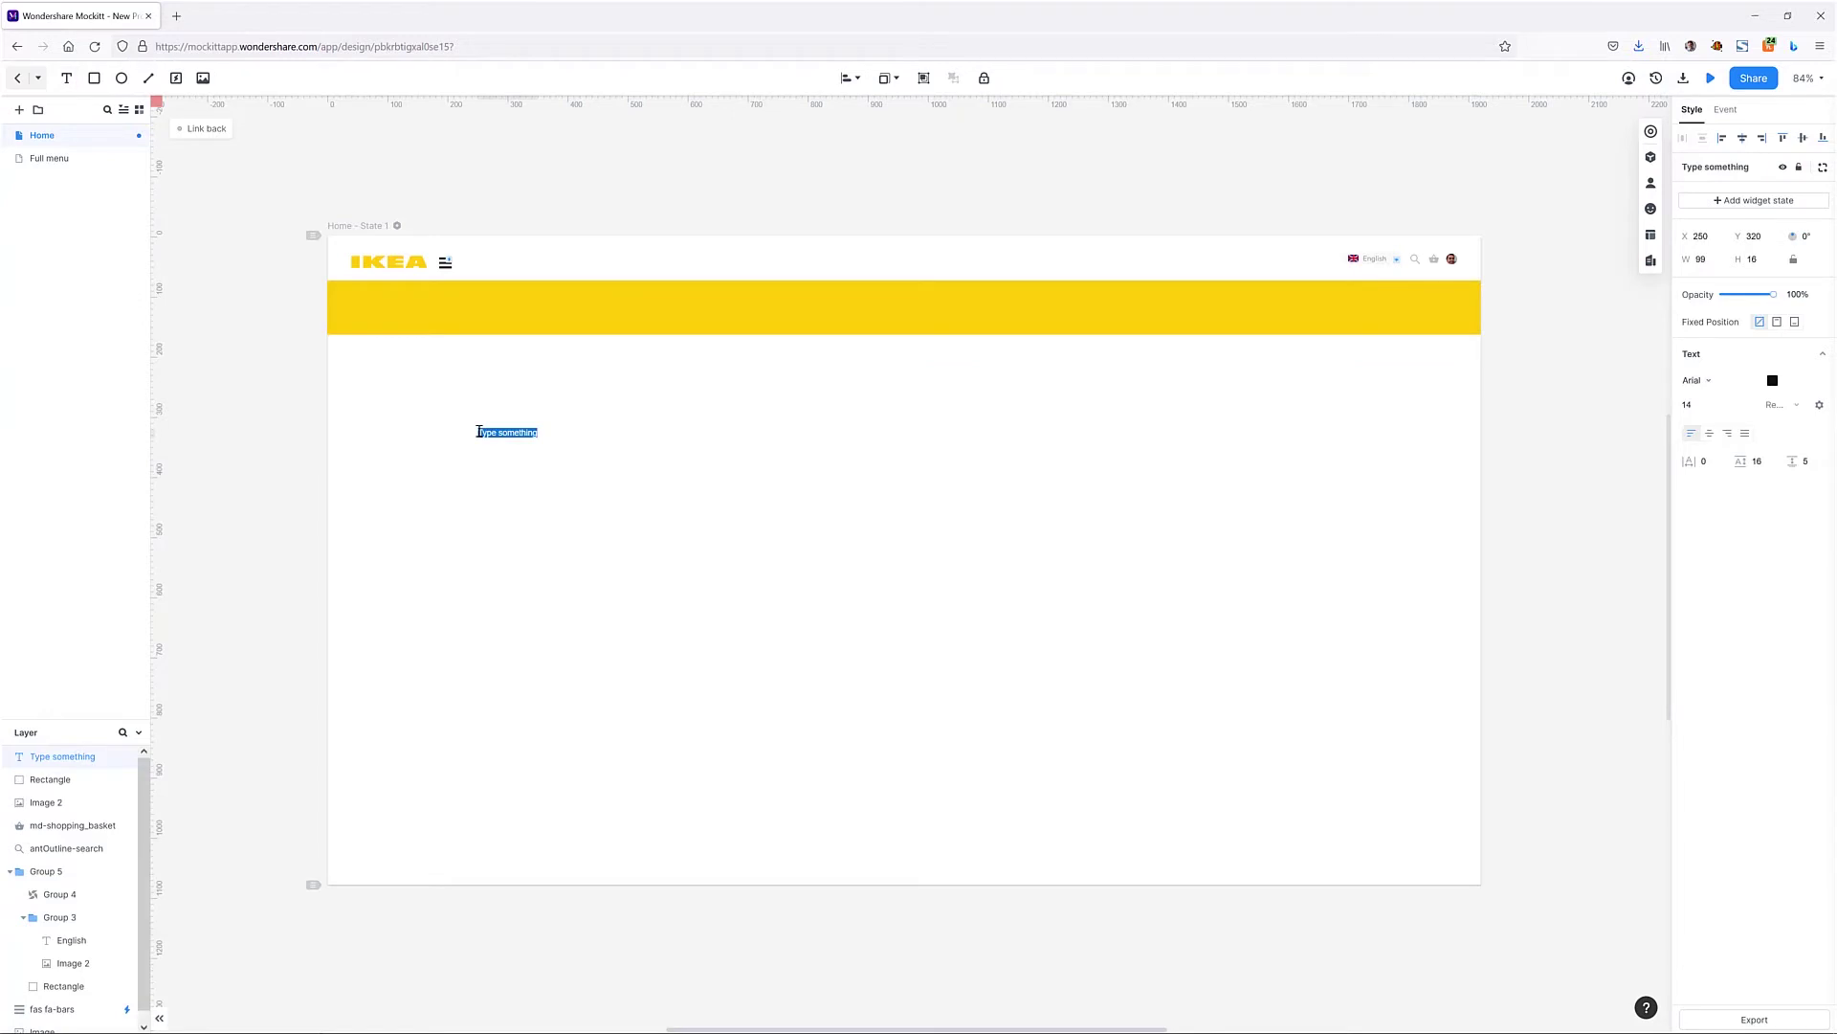
text(Hello, M)
text(ark)
drag(503, 433, 408, 328)
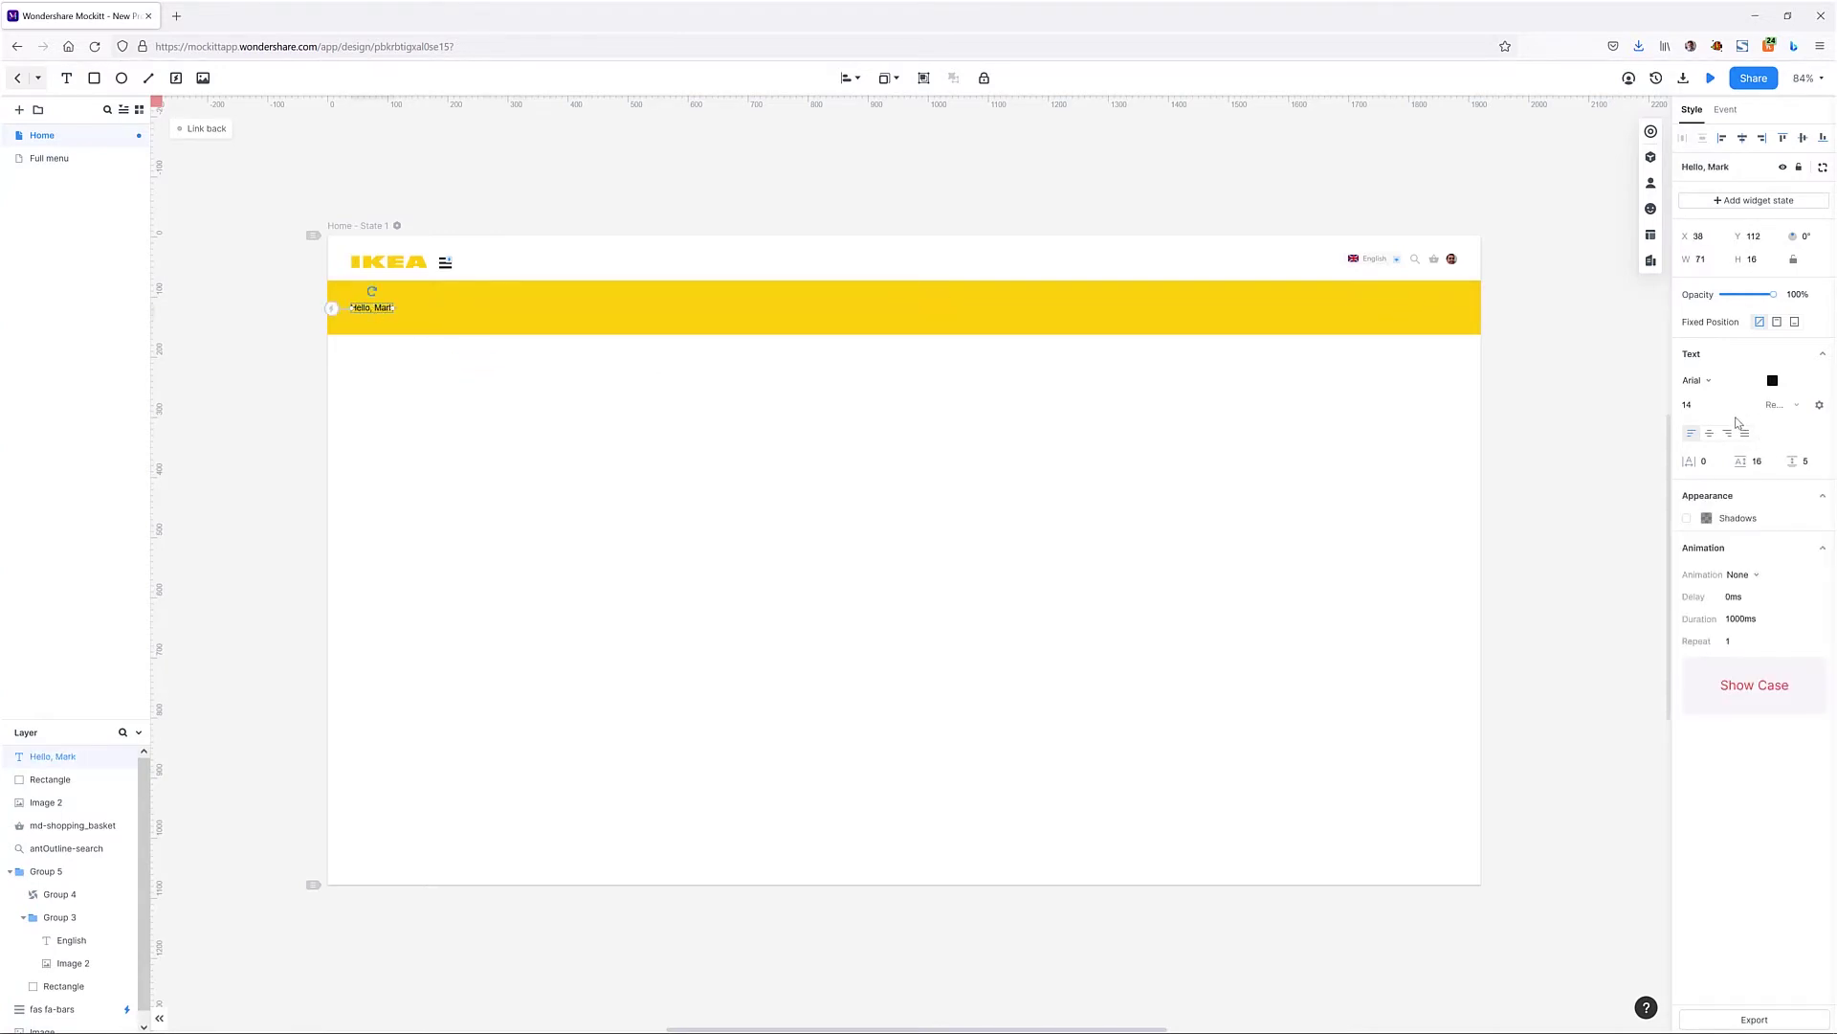
Step: Format the greeting text in Nunito Bold and colour it white
click(1713, 389)
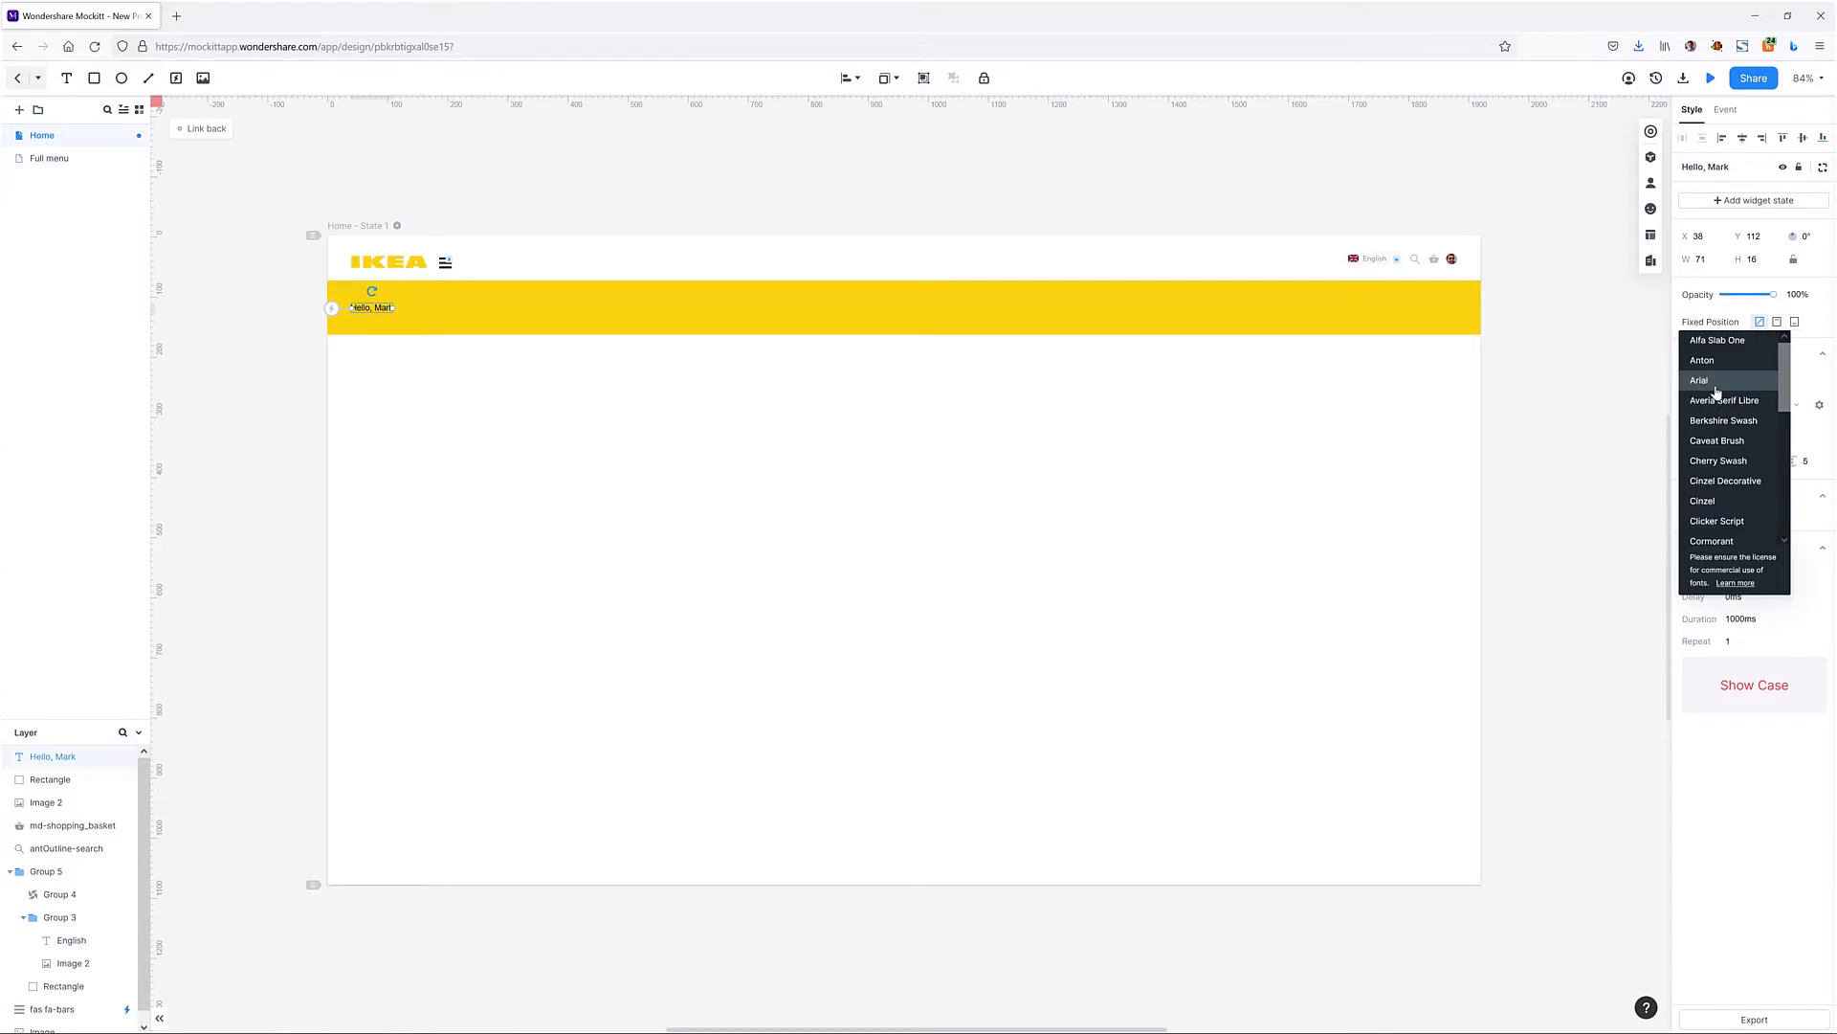
scroll(1737, 461, down, 2)
click(1739, 484)
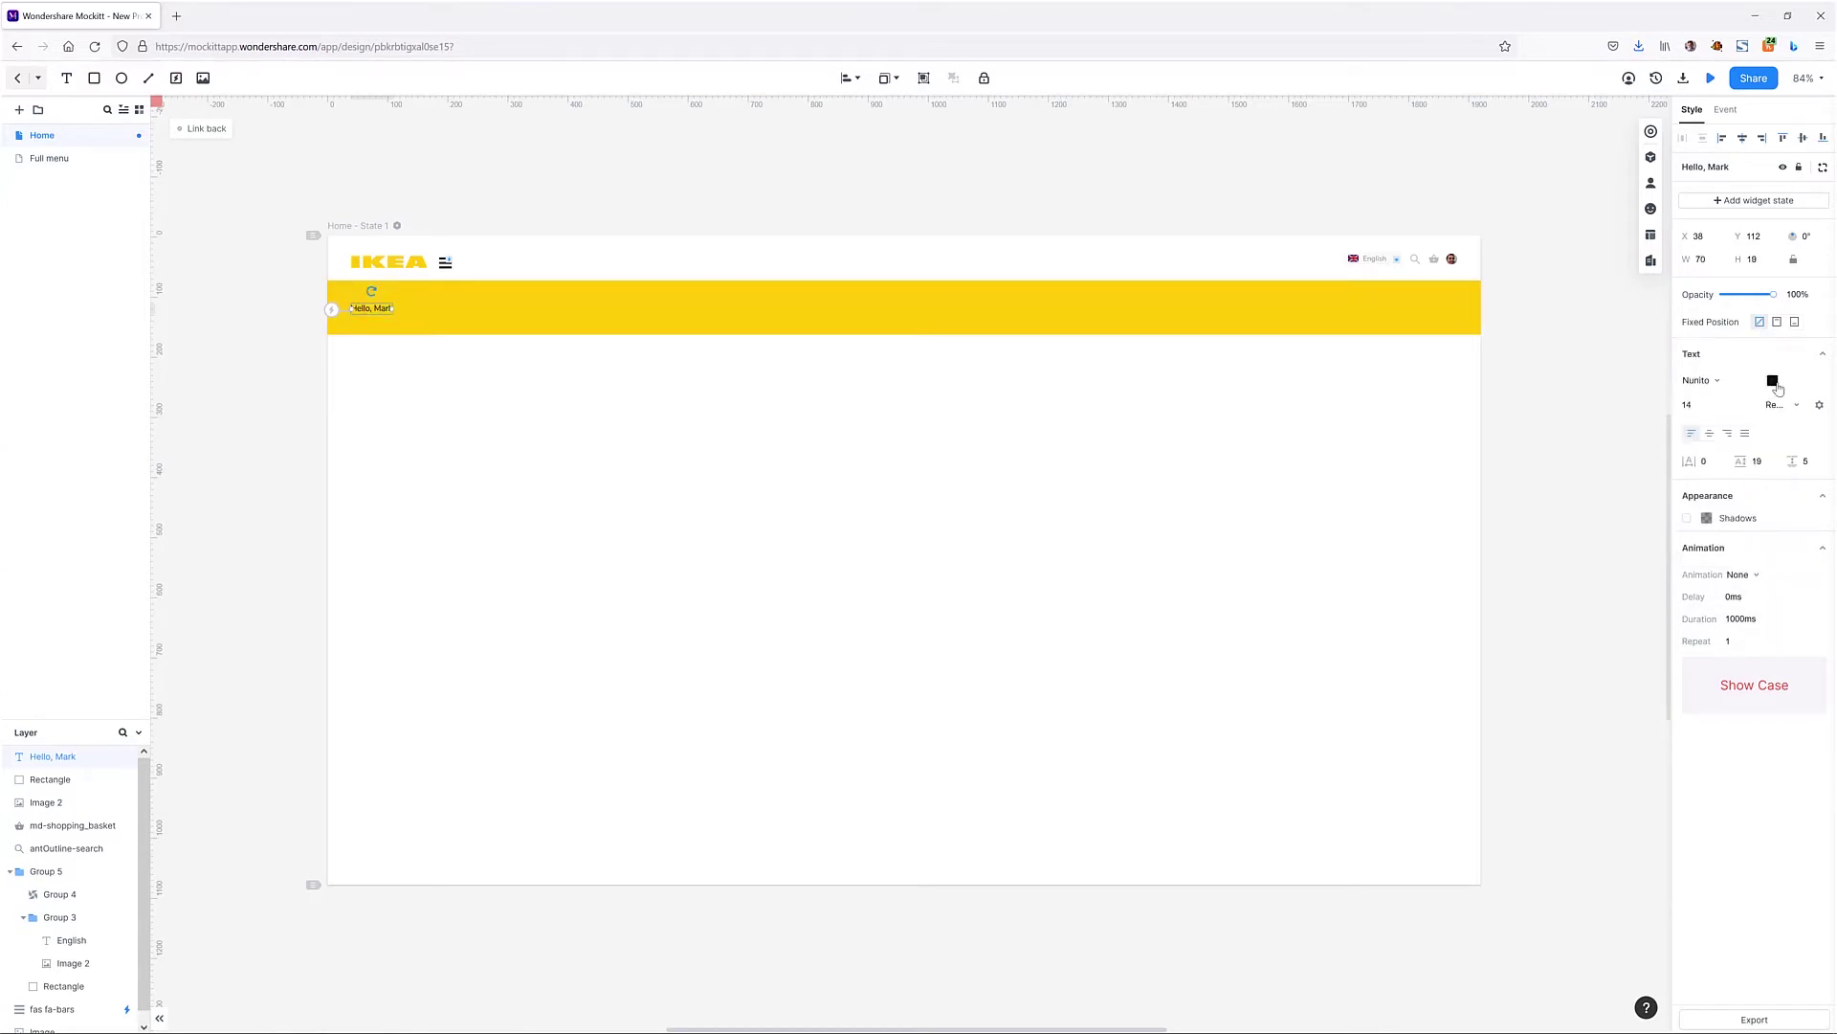
click(1772, 381)
click(1661, 518)
click(1784, 405)
click(1805, 448)
click(612, 421)
key(Escape)
Step: Duplicate the greeting, move the copy along the bar to about X 1515, Y 111 and change its text to "My Orders"
key(ctrl+d)
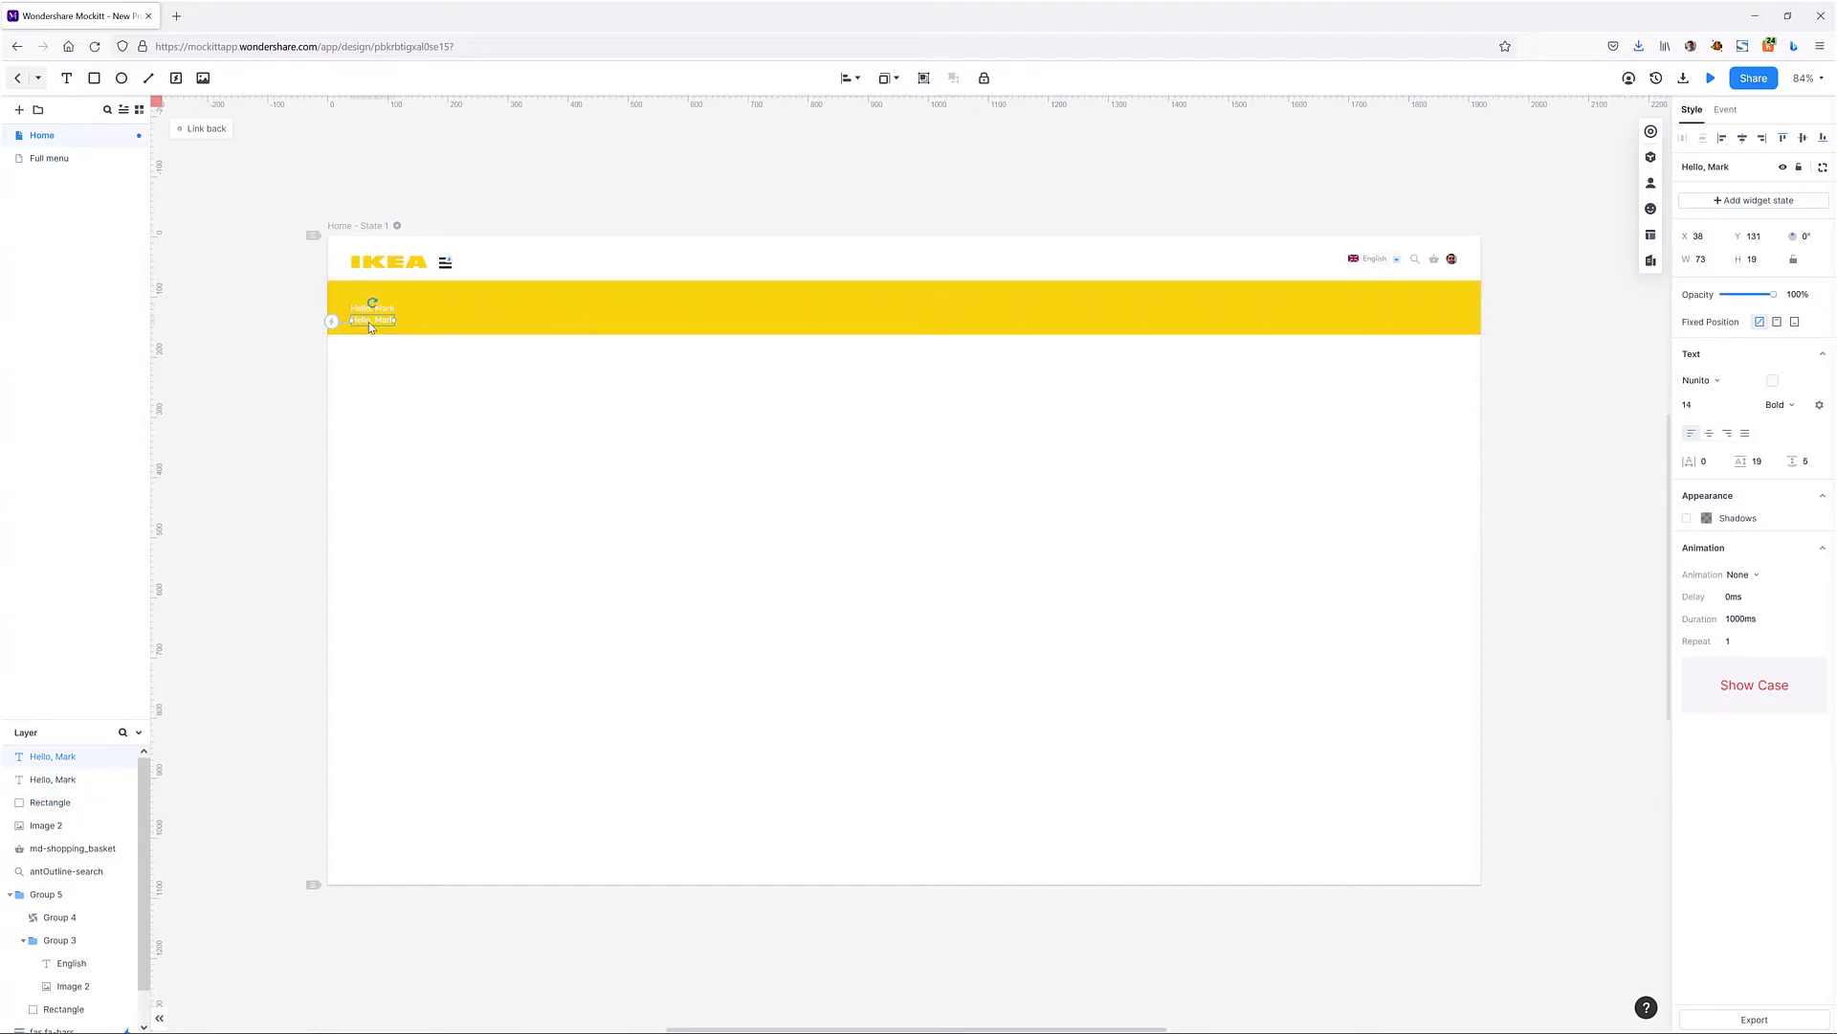
drag(371, 311, 1256, 313)
double_click(1257, 313)
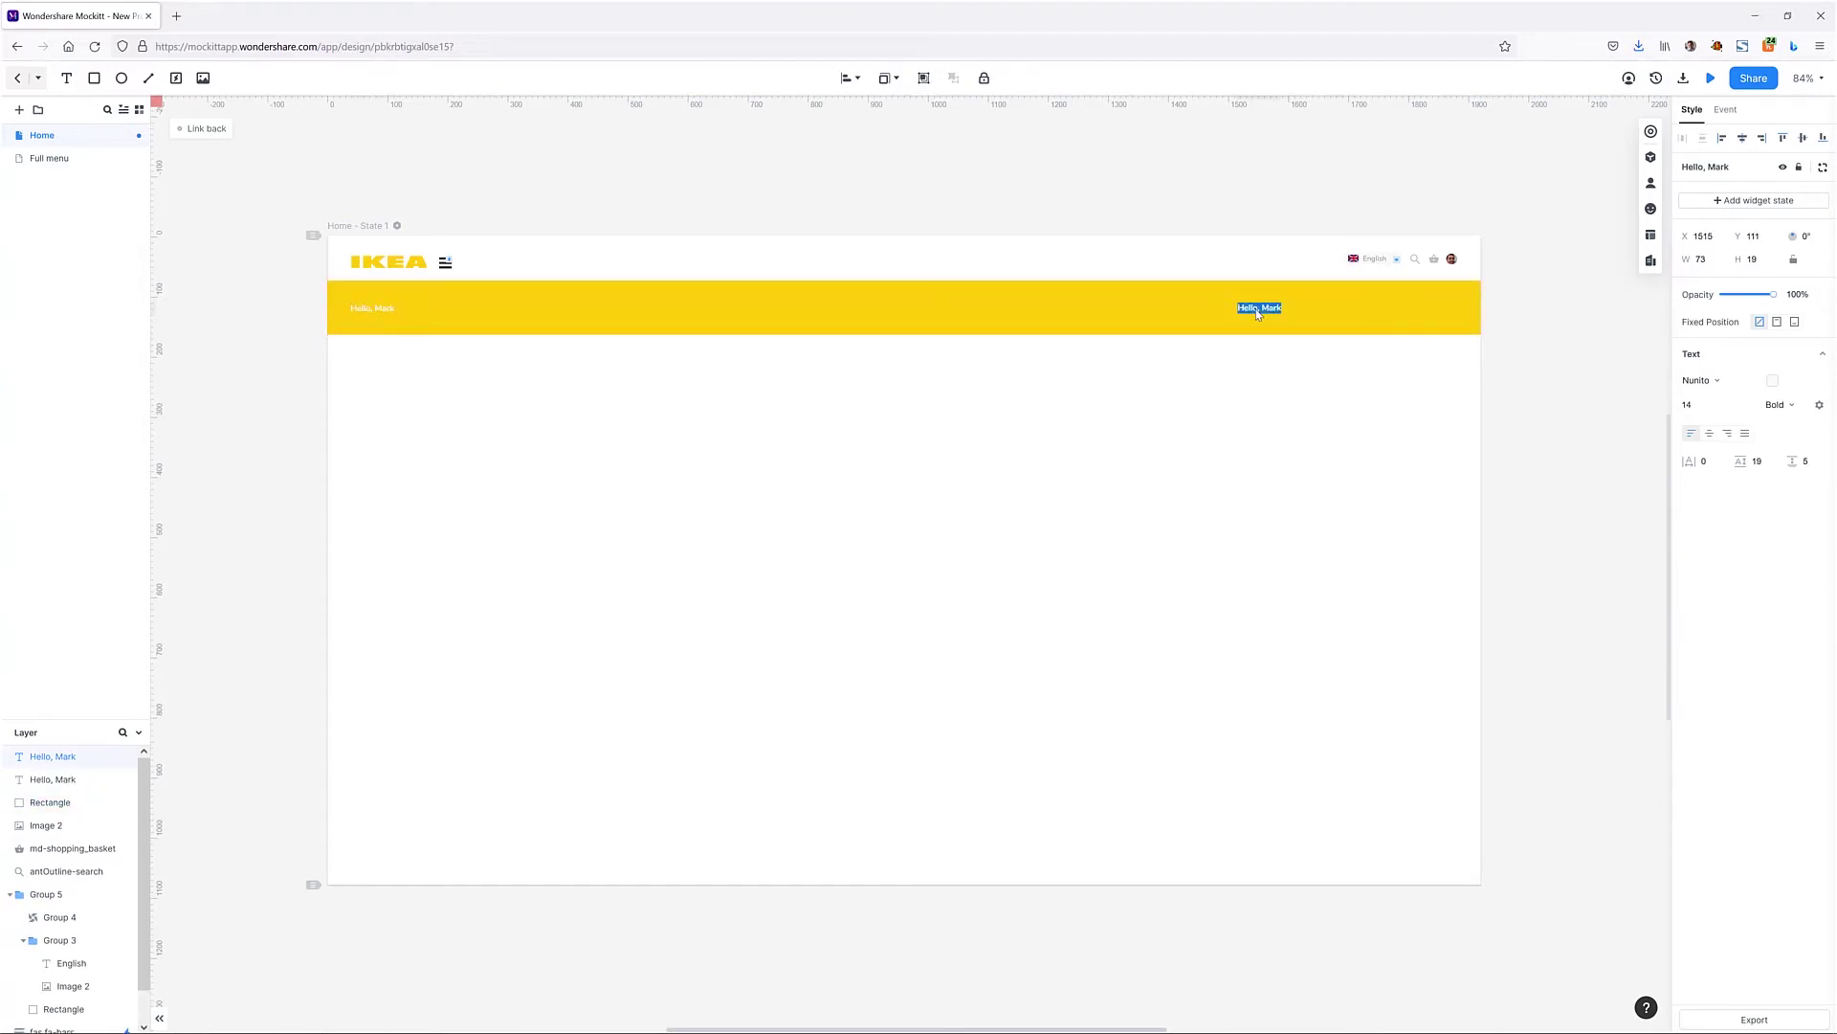
text(My Orders)
key(Escape)
Step: Duplicate the "My Orders" label, place the copy beside it and change its text to "Recently Viewed"
key(ctrl+d)
drag(1262, 310, 1312, 311)
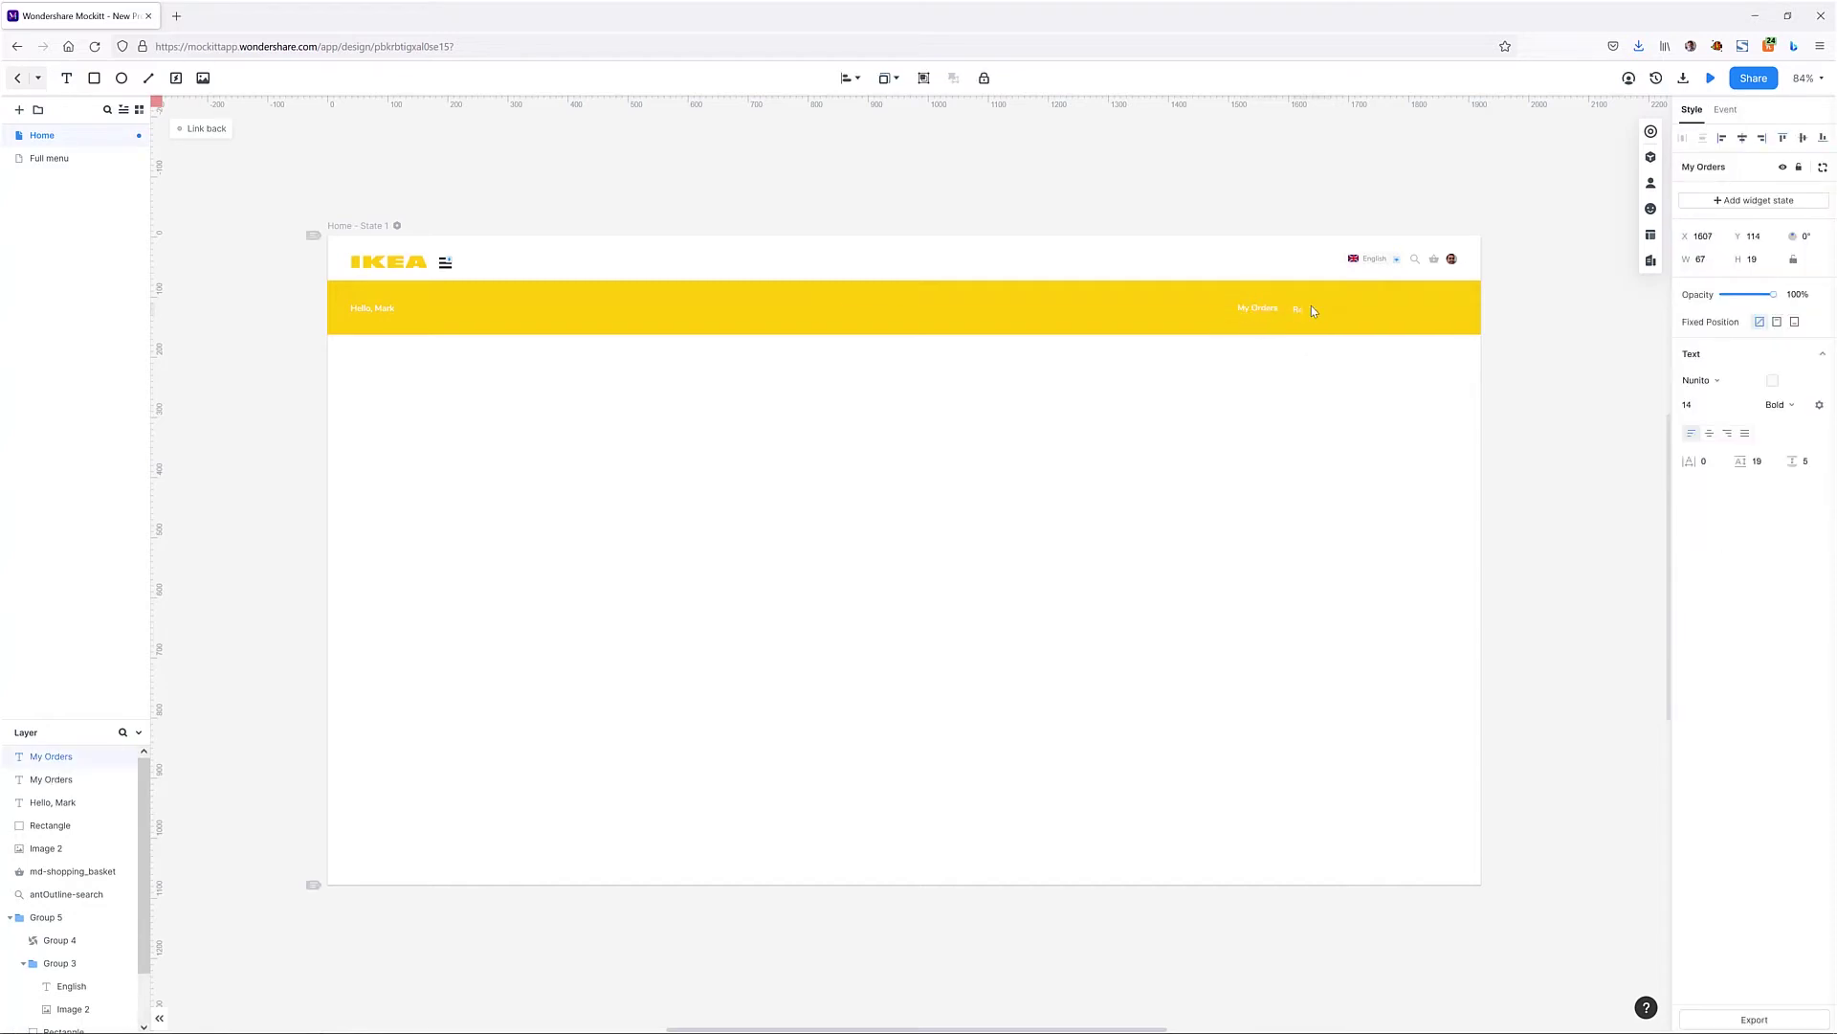
click(1364, 403)
click(1328, 312)
Step: Duplicate the "Recently Viewed" label, change the copy's text to "Help" and place it last in the row of labels
key(ctrl+d)
double_click(1321, 322)
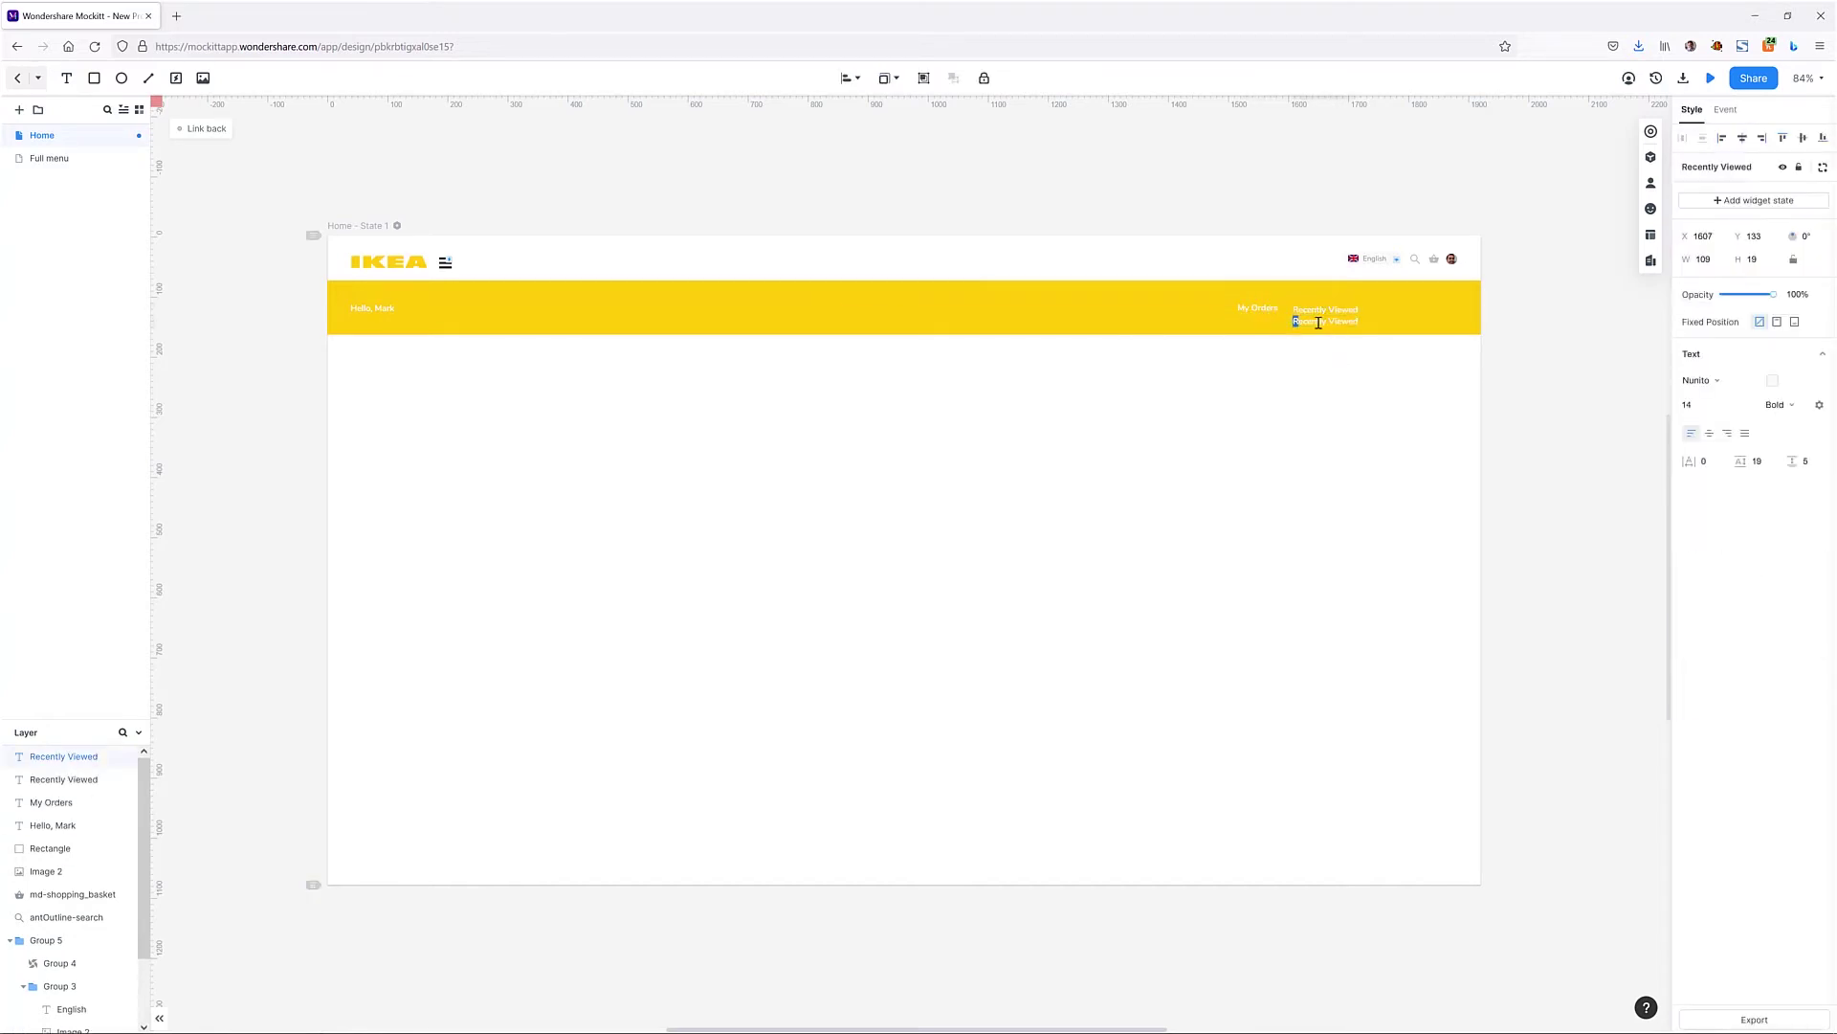
text(Help)
click(1318, 379)
mouse_move(1303, 322)
mouse_down()
mouse_move(1449, 308)
mouse_move(1311, 305)
mouse_up()
Step: Distribute the "My Orders", "Recently Viewed" and "Help" labels horizontally and group them
shift+click(1379, 307)
shift+click(1447, 308)
click(850, 77)
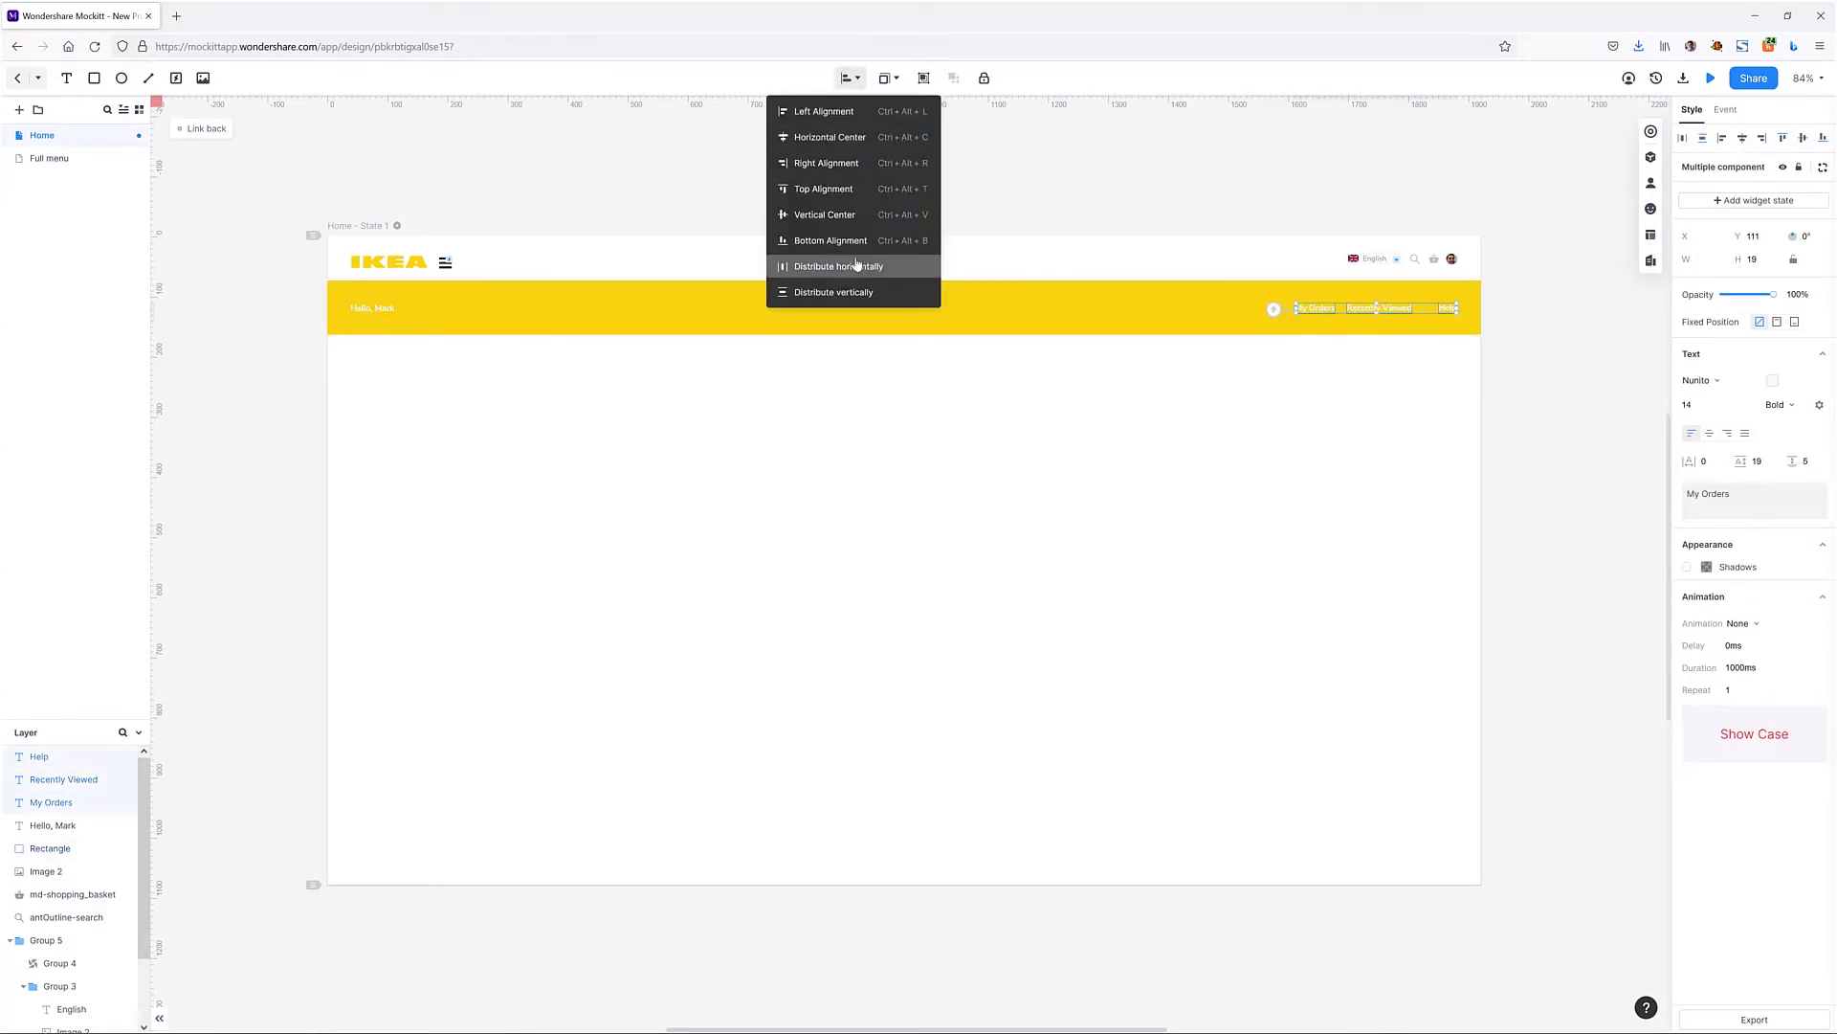
click(852, 265)
key(ctrl+g)
Step: Align the greeting and the label group by their vertical centers and group them with the yellow rectangle
shift+click(373, 307)
click(849, 78)
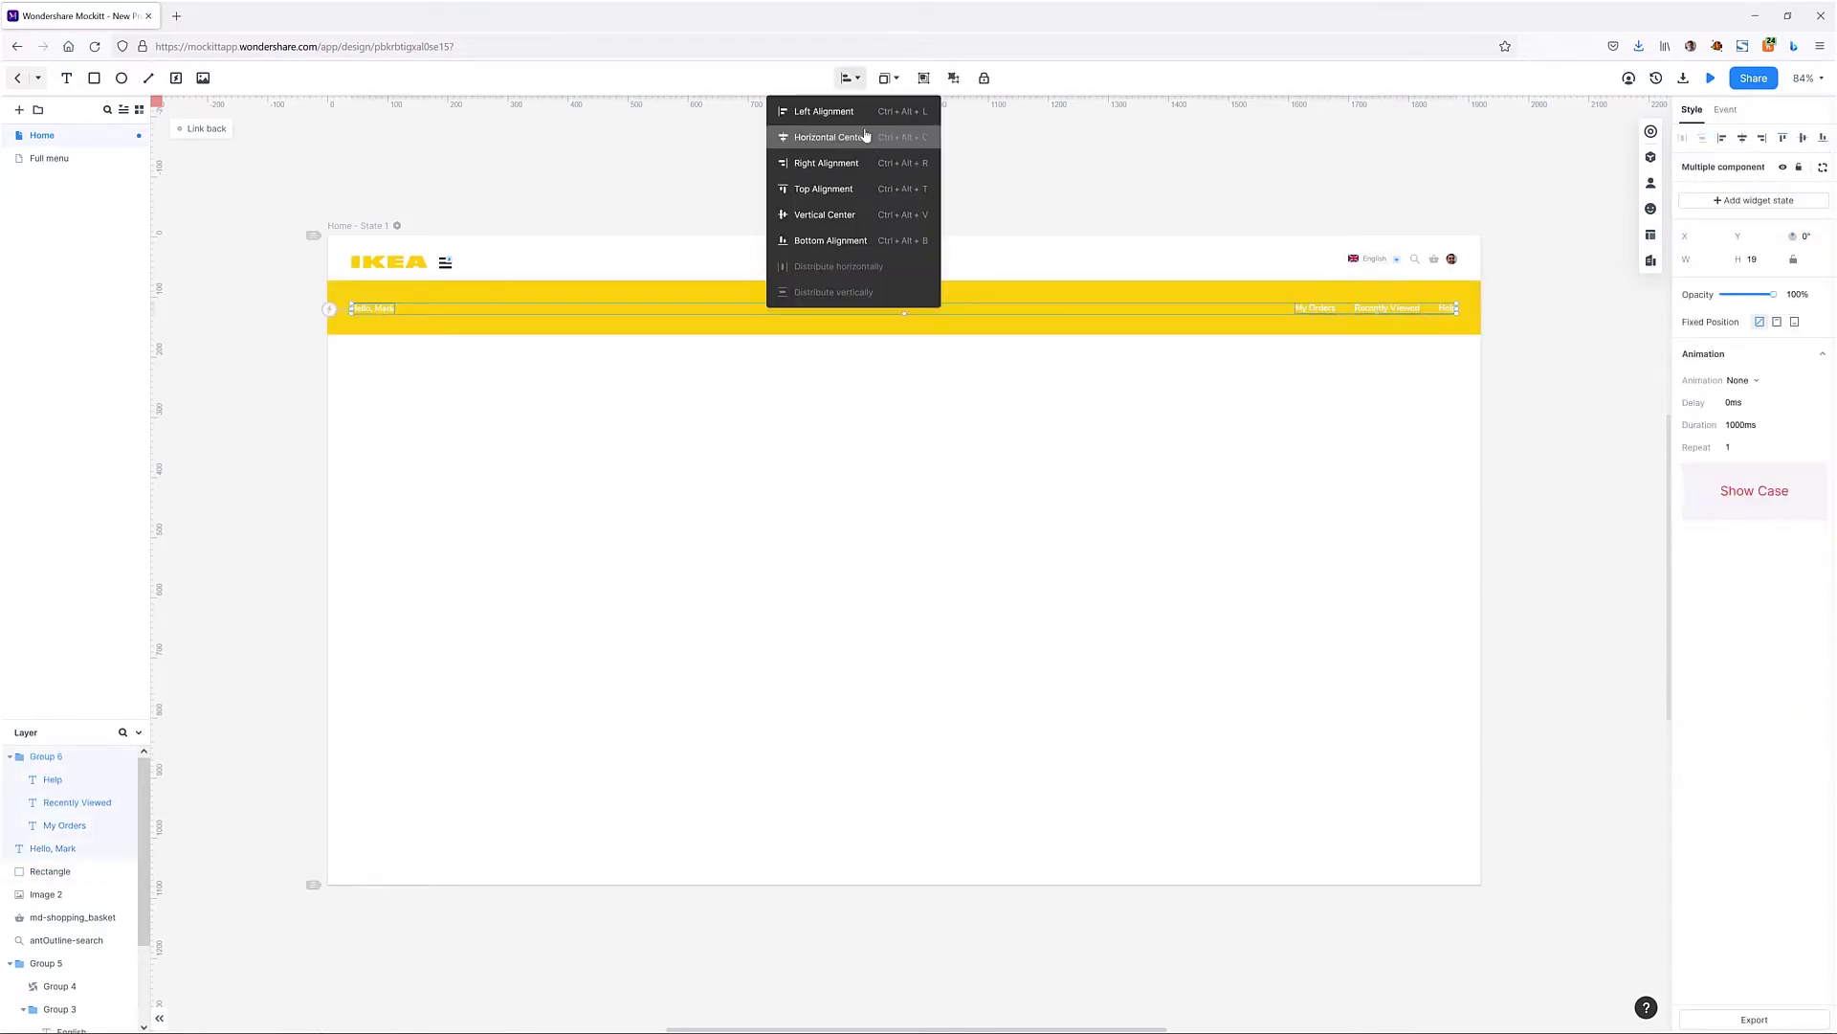
click(850, 213)
shift+click(1206, 293)
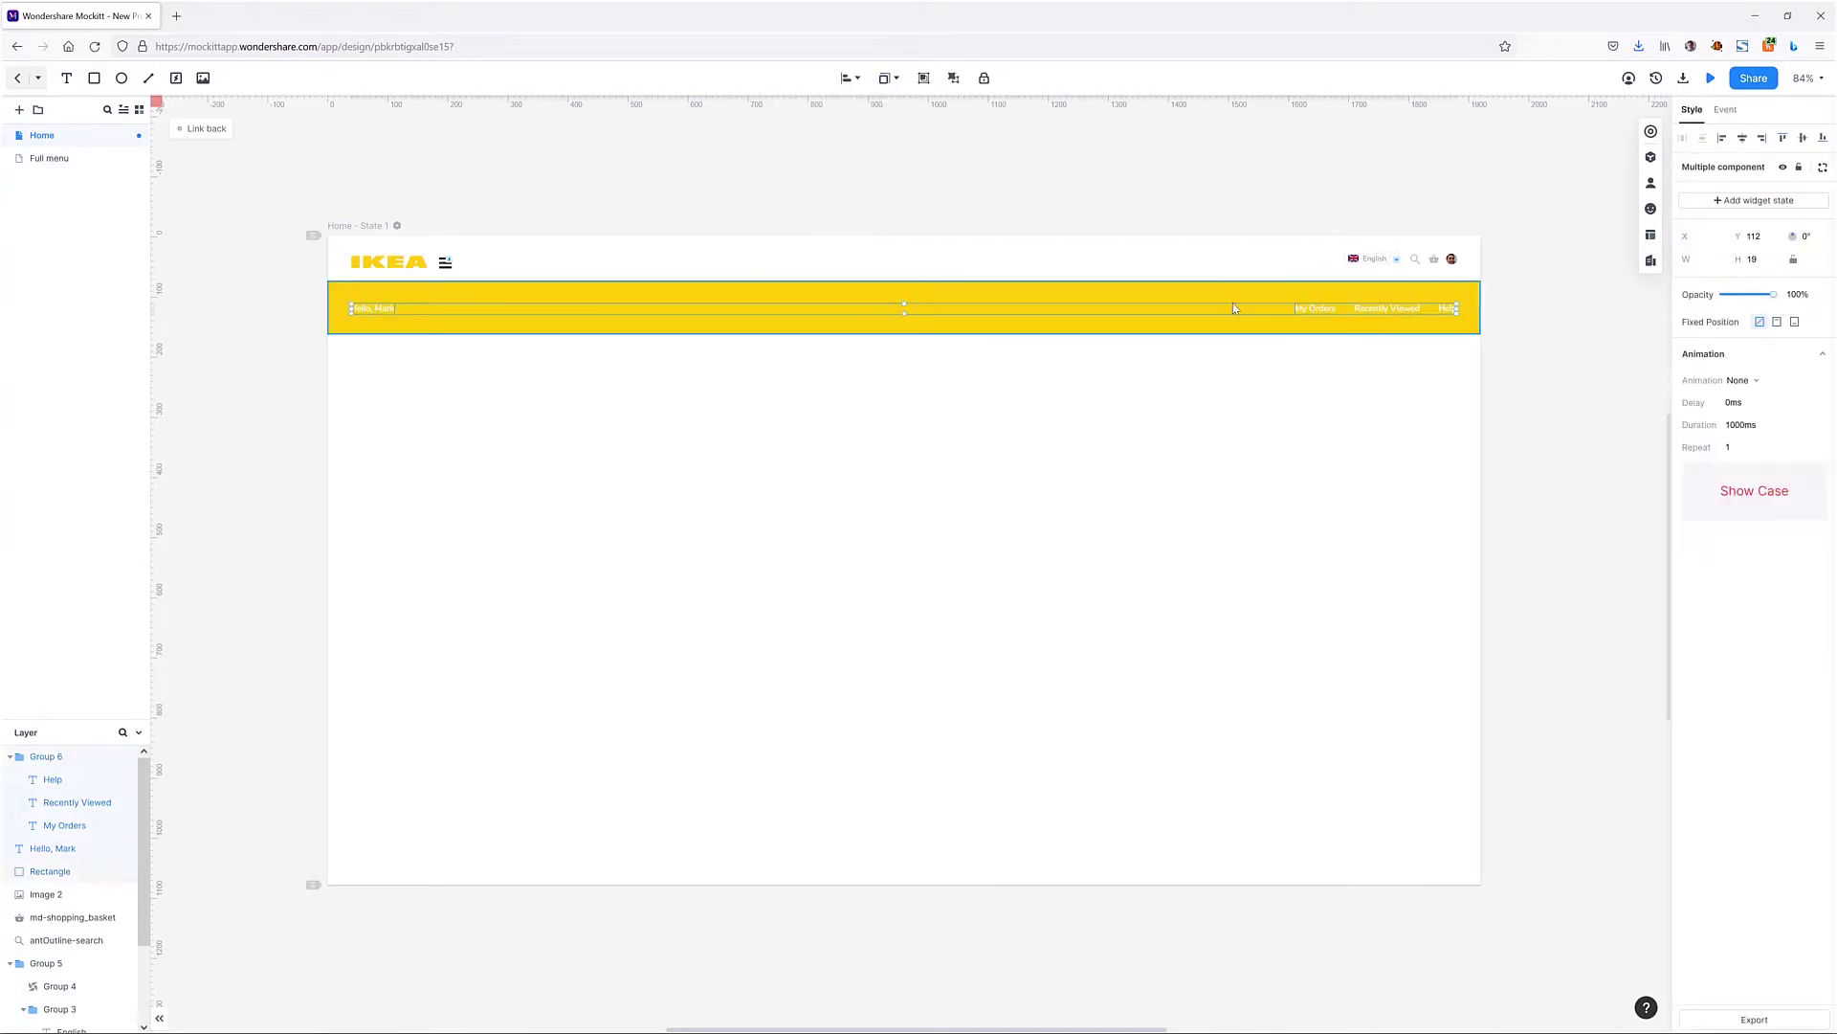
key(ctrl+g)
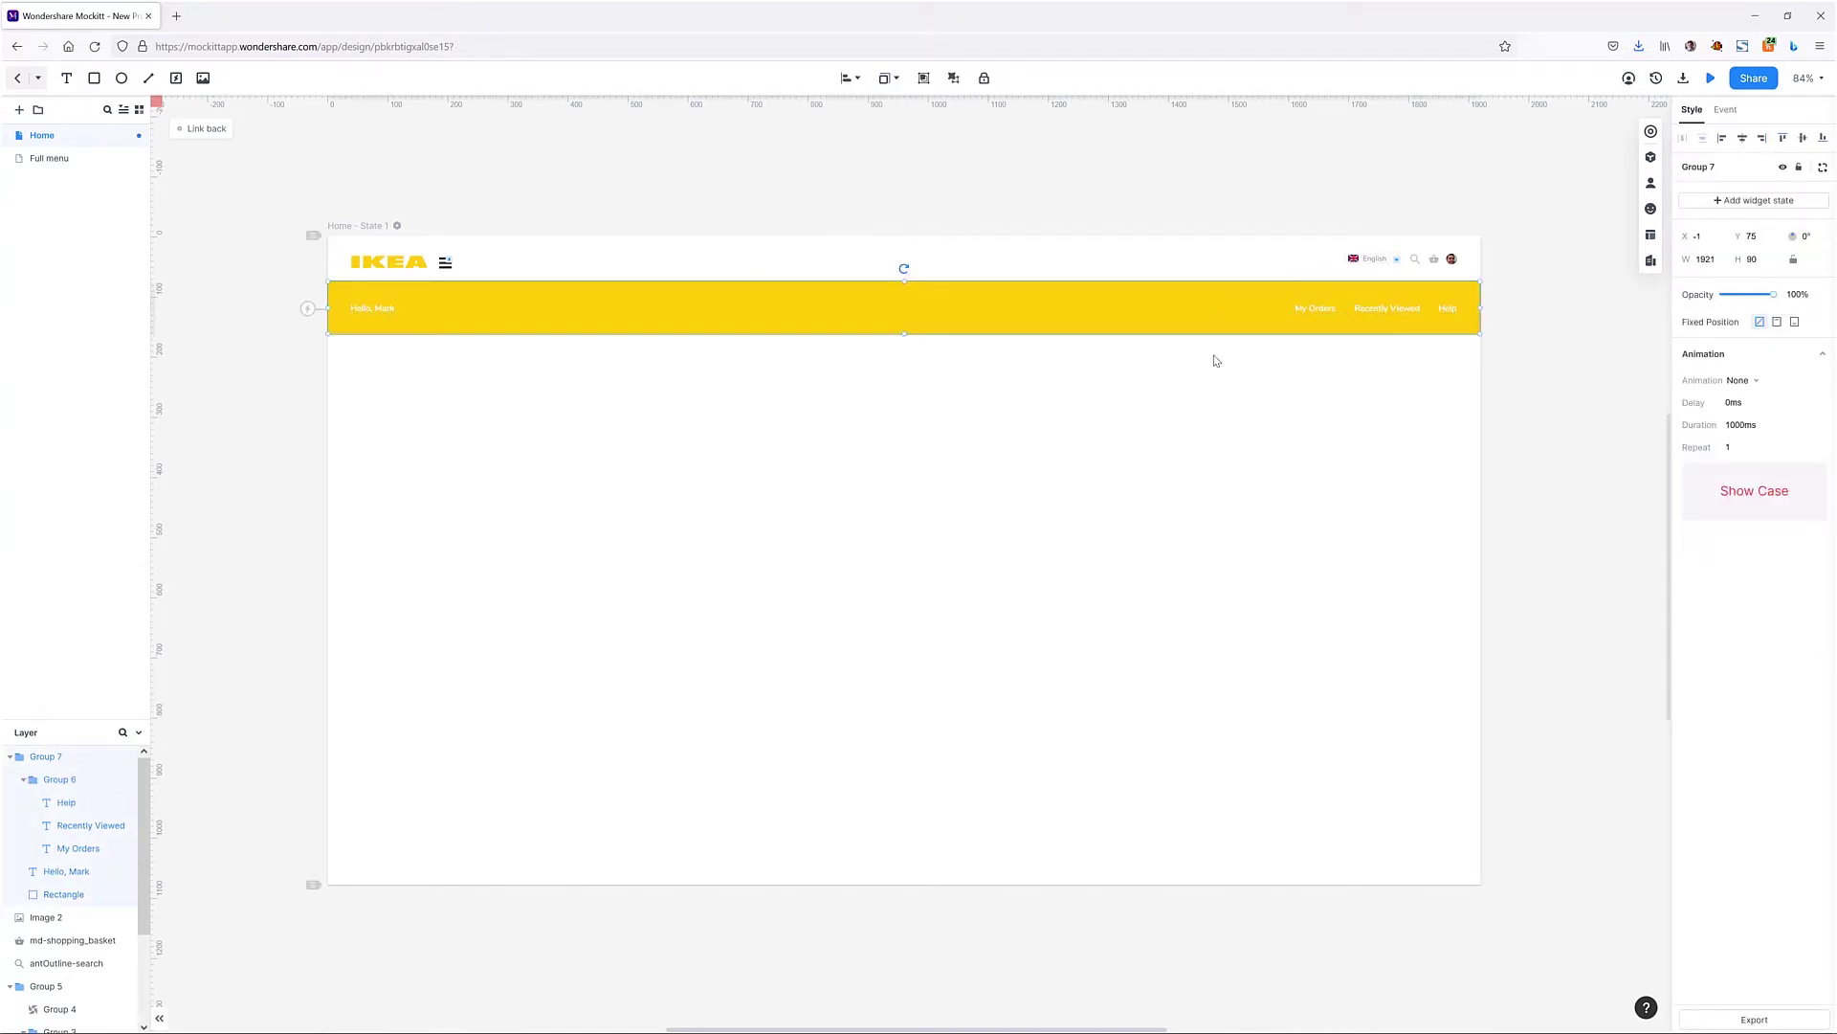
click(1185, 381)
Step: Group the yellow bar with the profile photo, keeping the group in its original position
click(1139, 327)
shift+click(1455, 261)
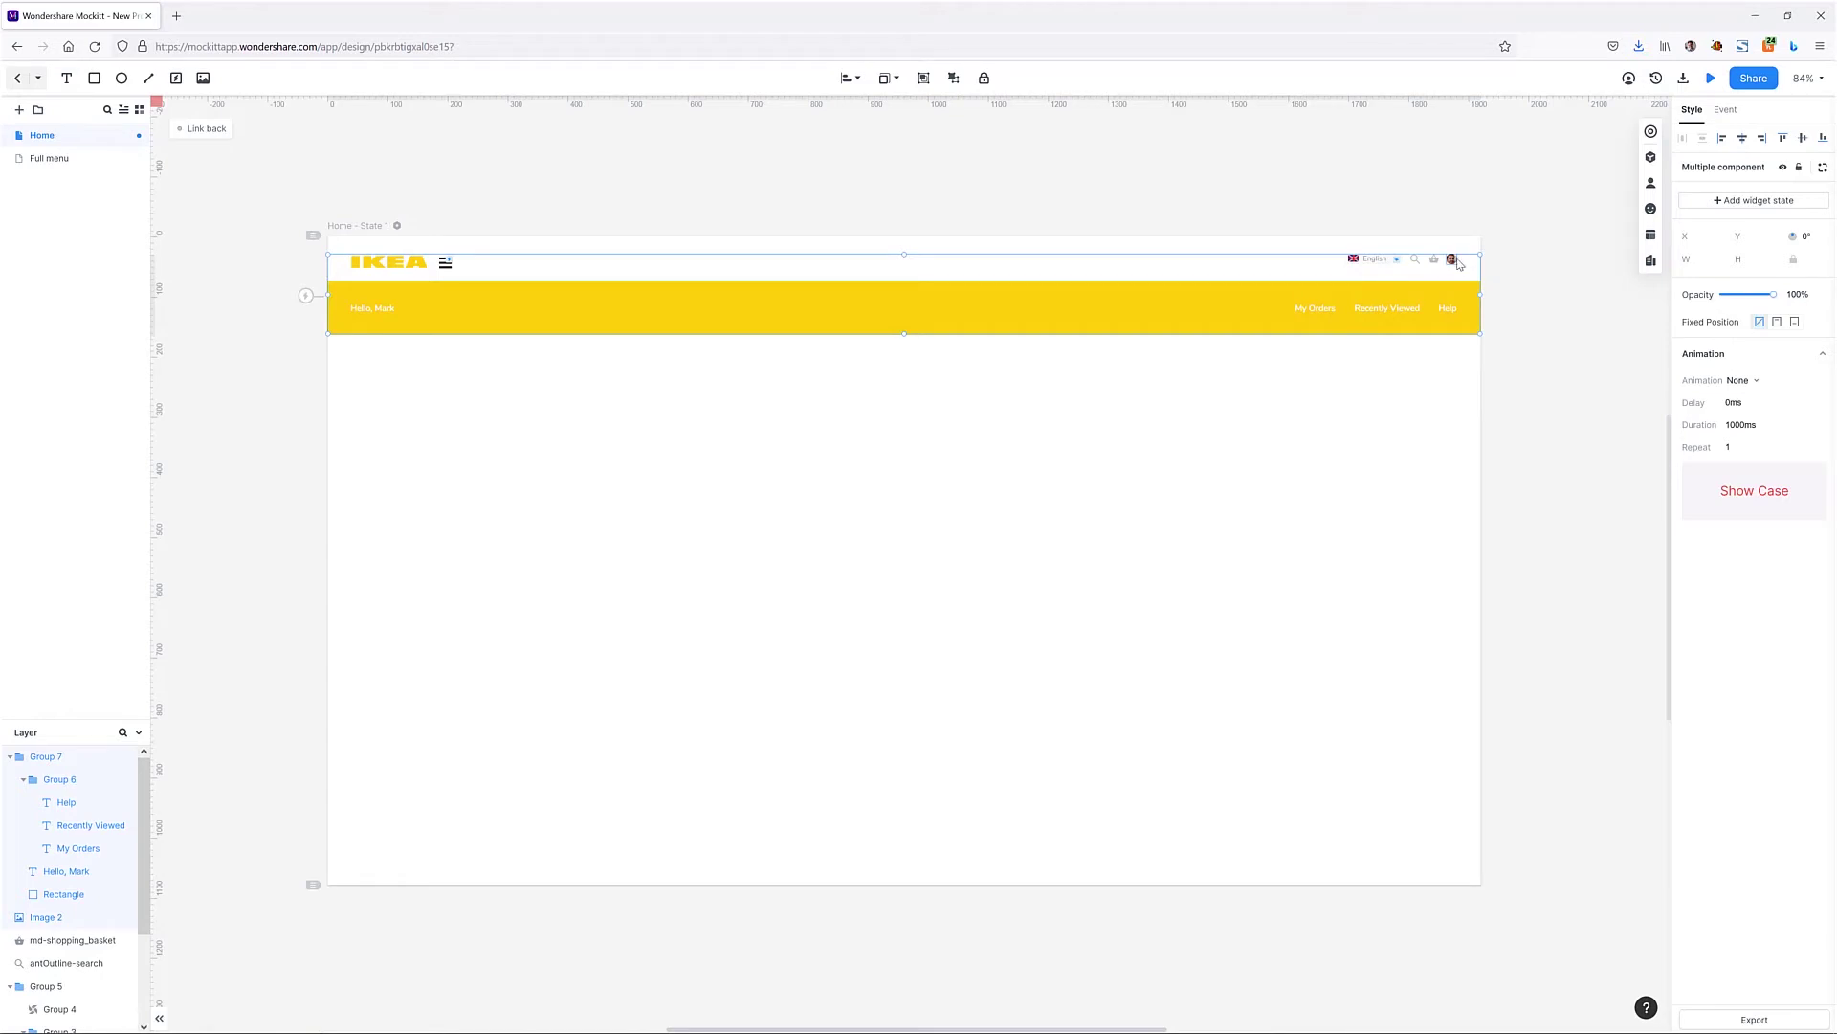
key(ctrl+g)
drag(1437, 314, 1449, 385)
key(ctrl+z)
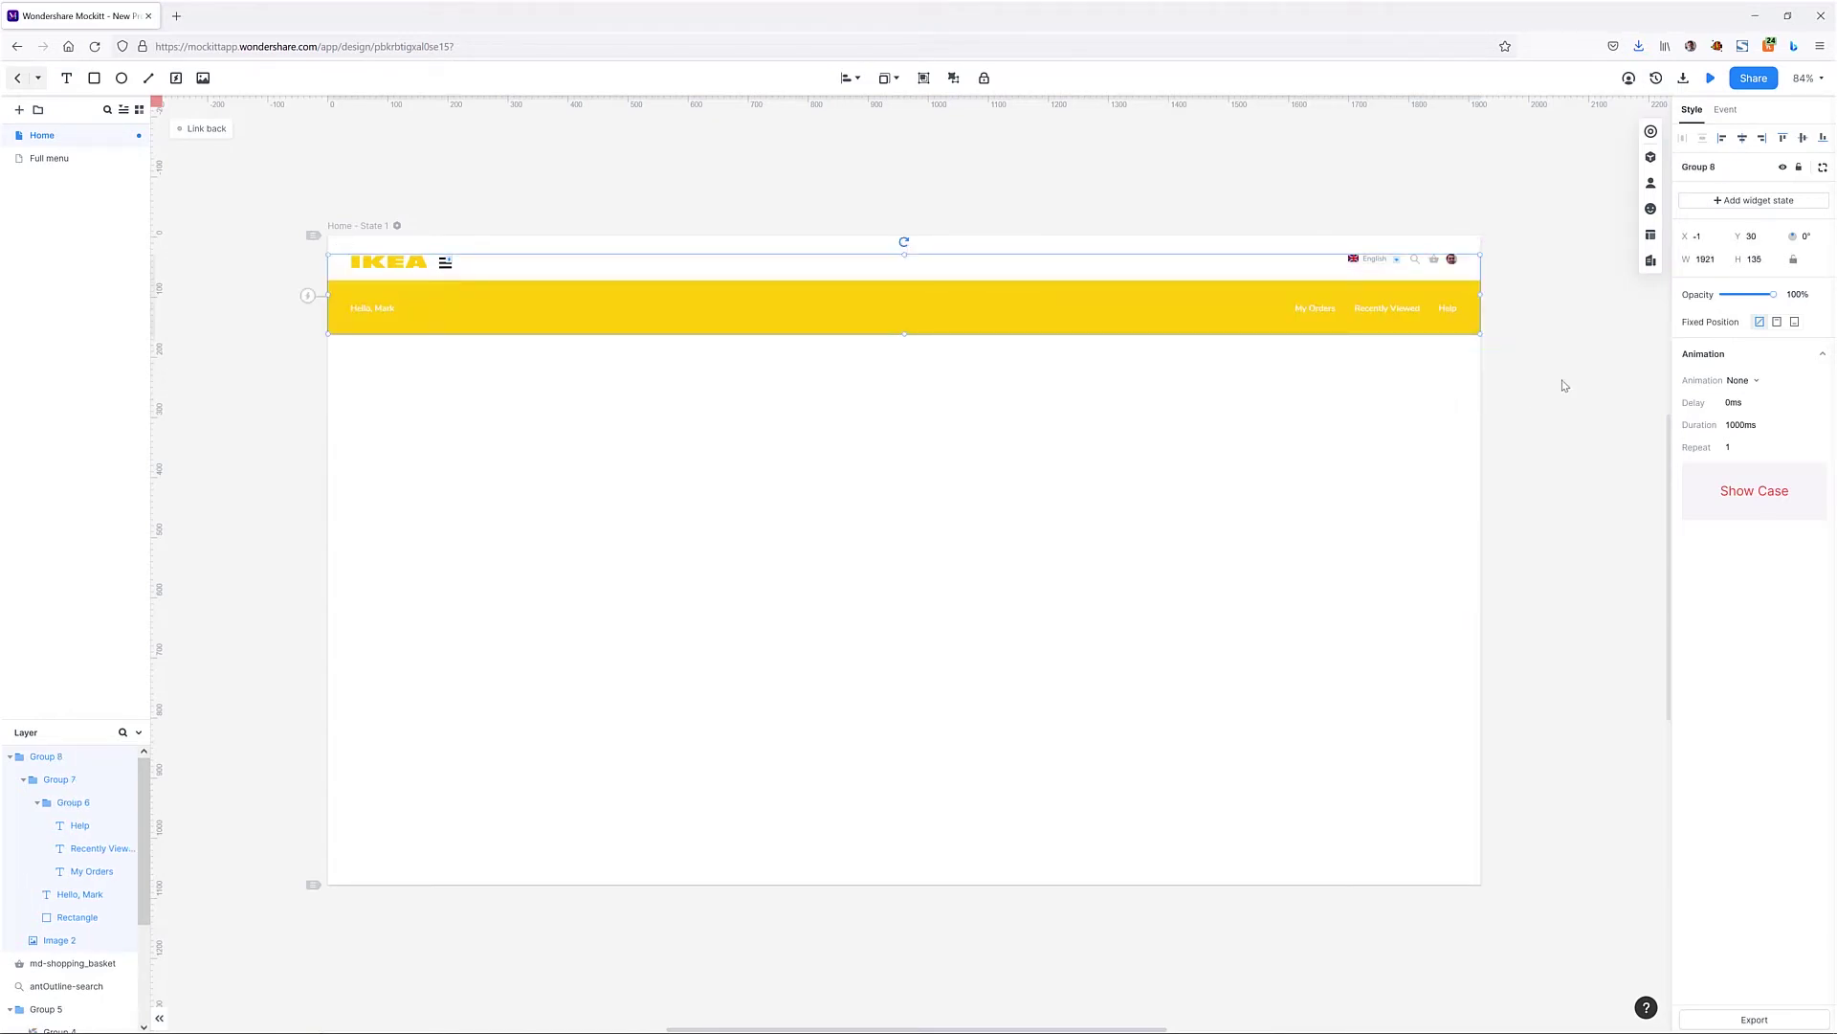
Step: Add a widget state to the bar-and-photo group and set the yellow bar's opacity to 0% in State 1
click(1761, 204)
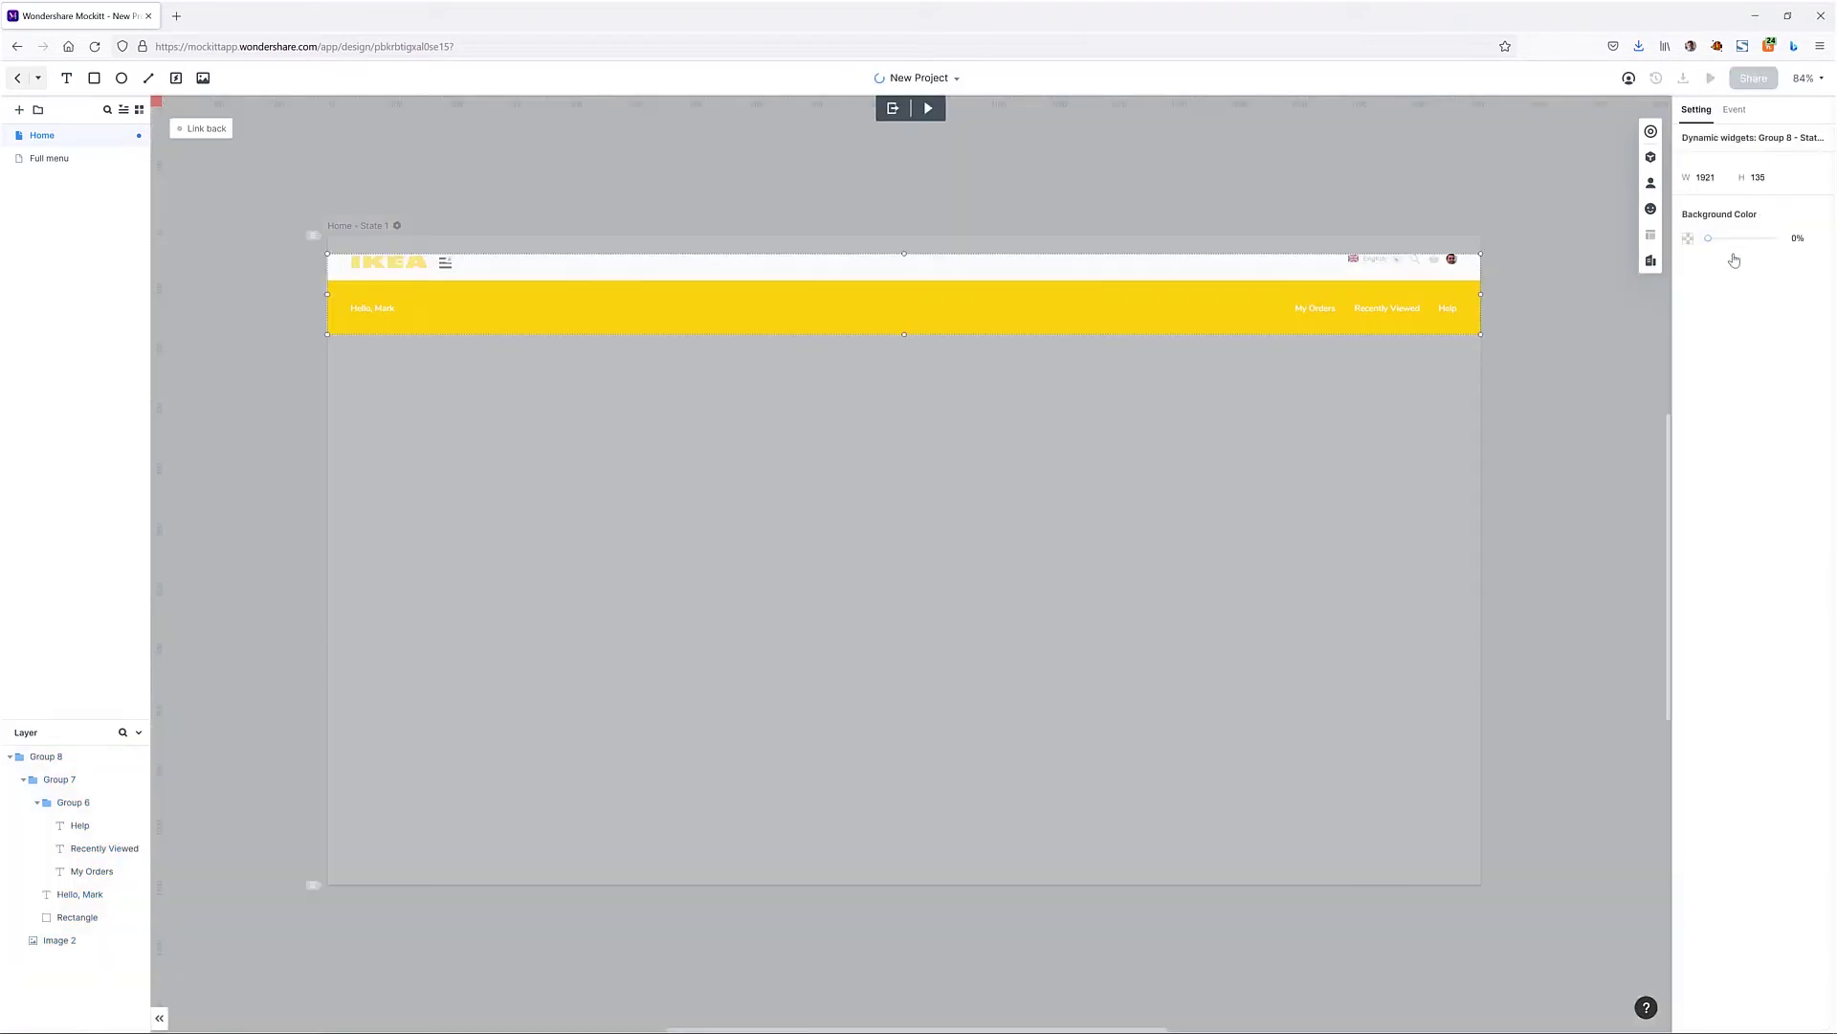
click(1452, 261)
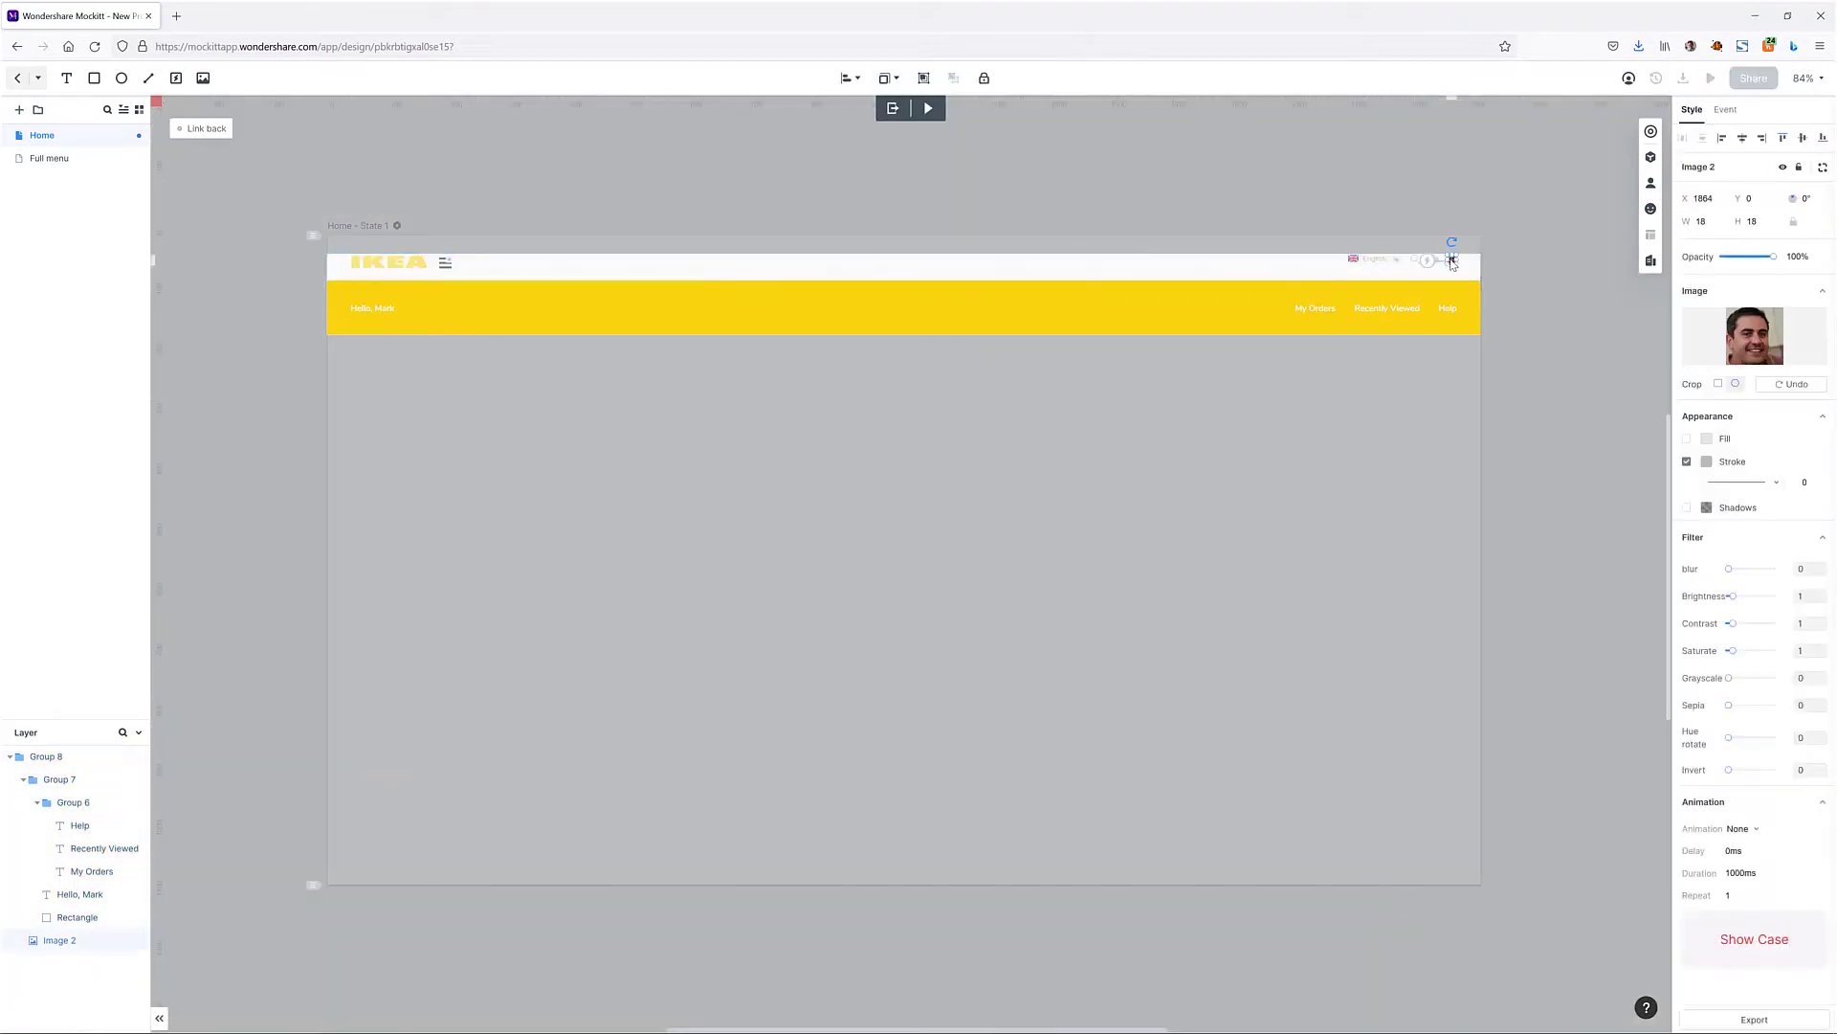
click(1653, 139)
click(1552, 192)
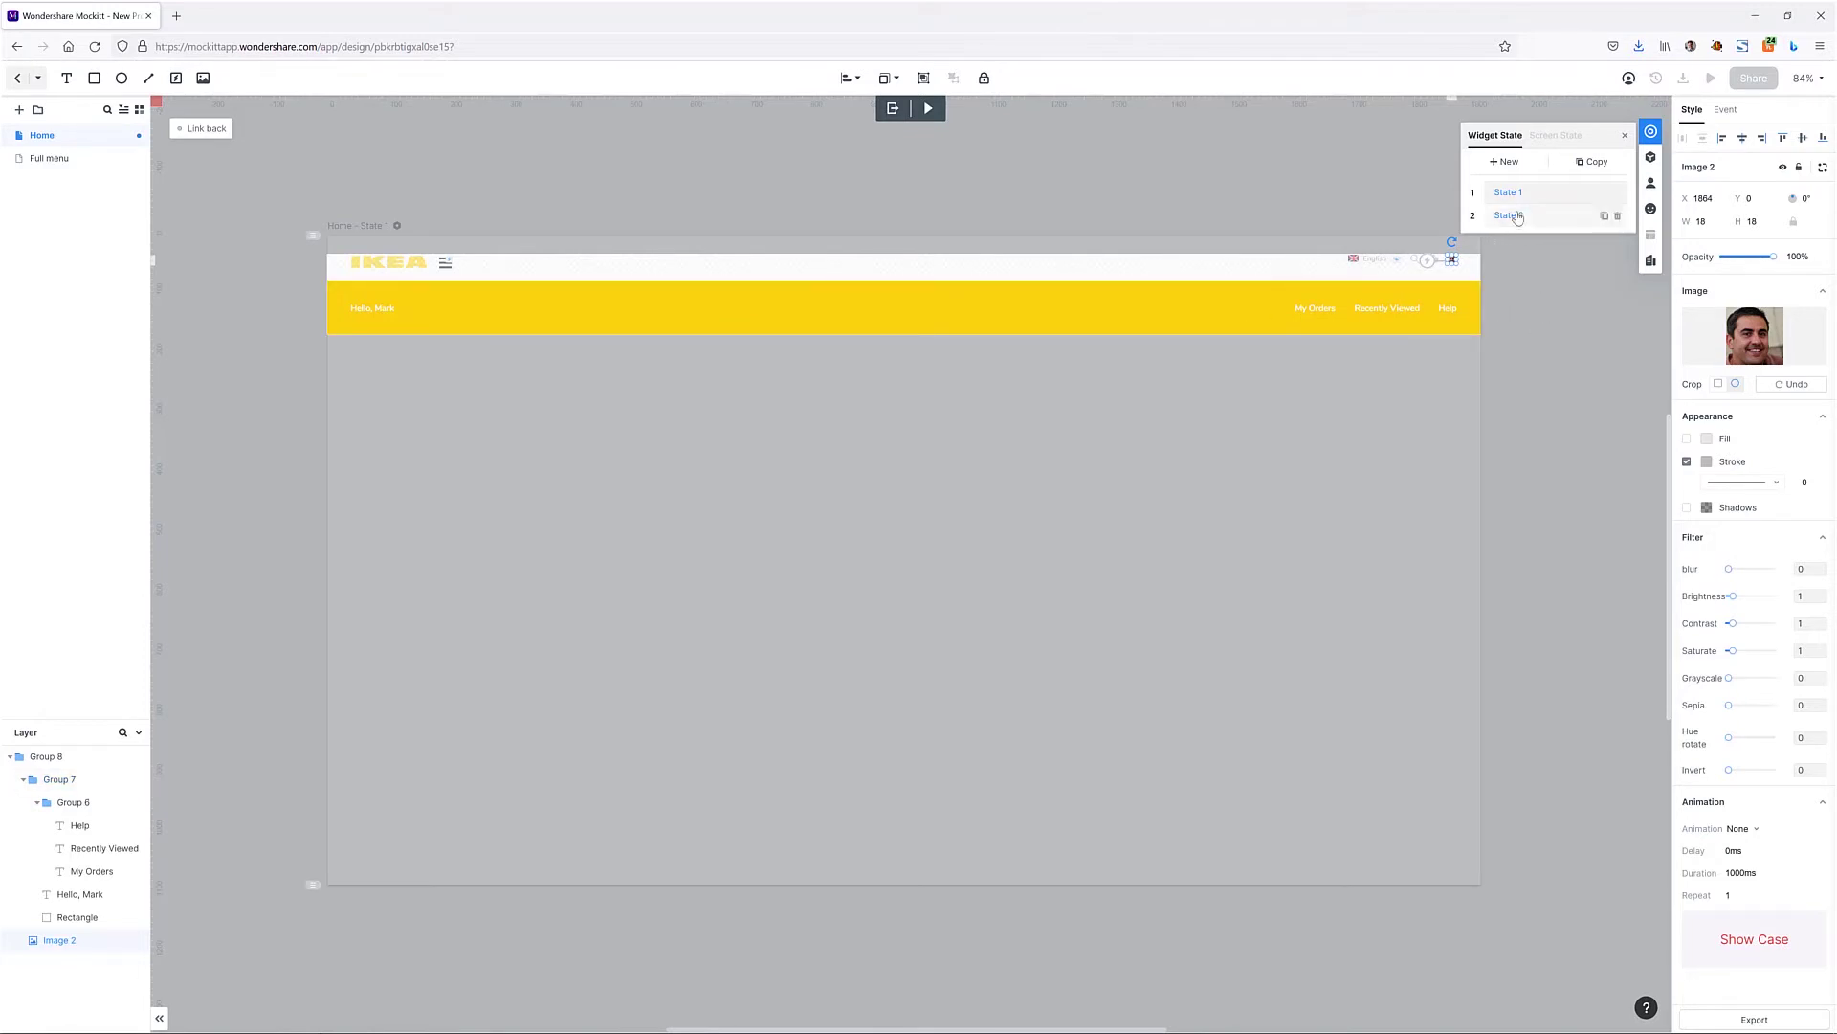
click(1449, 309)
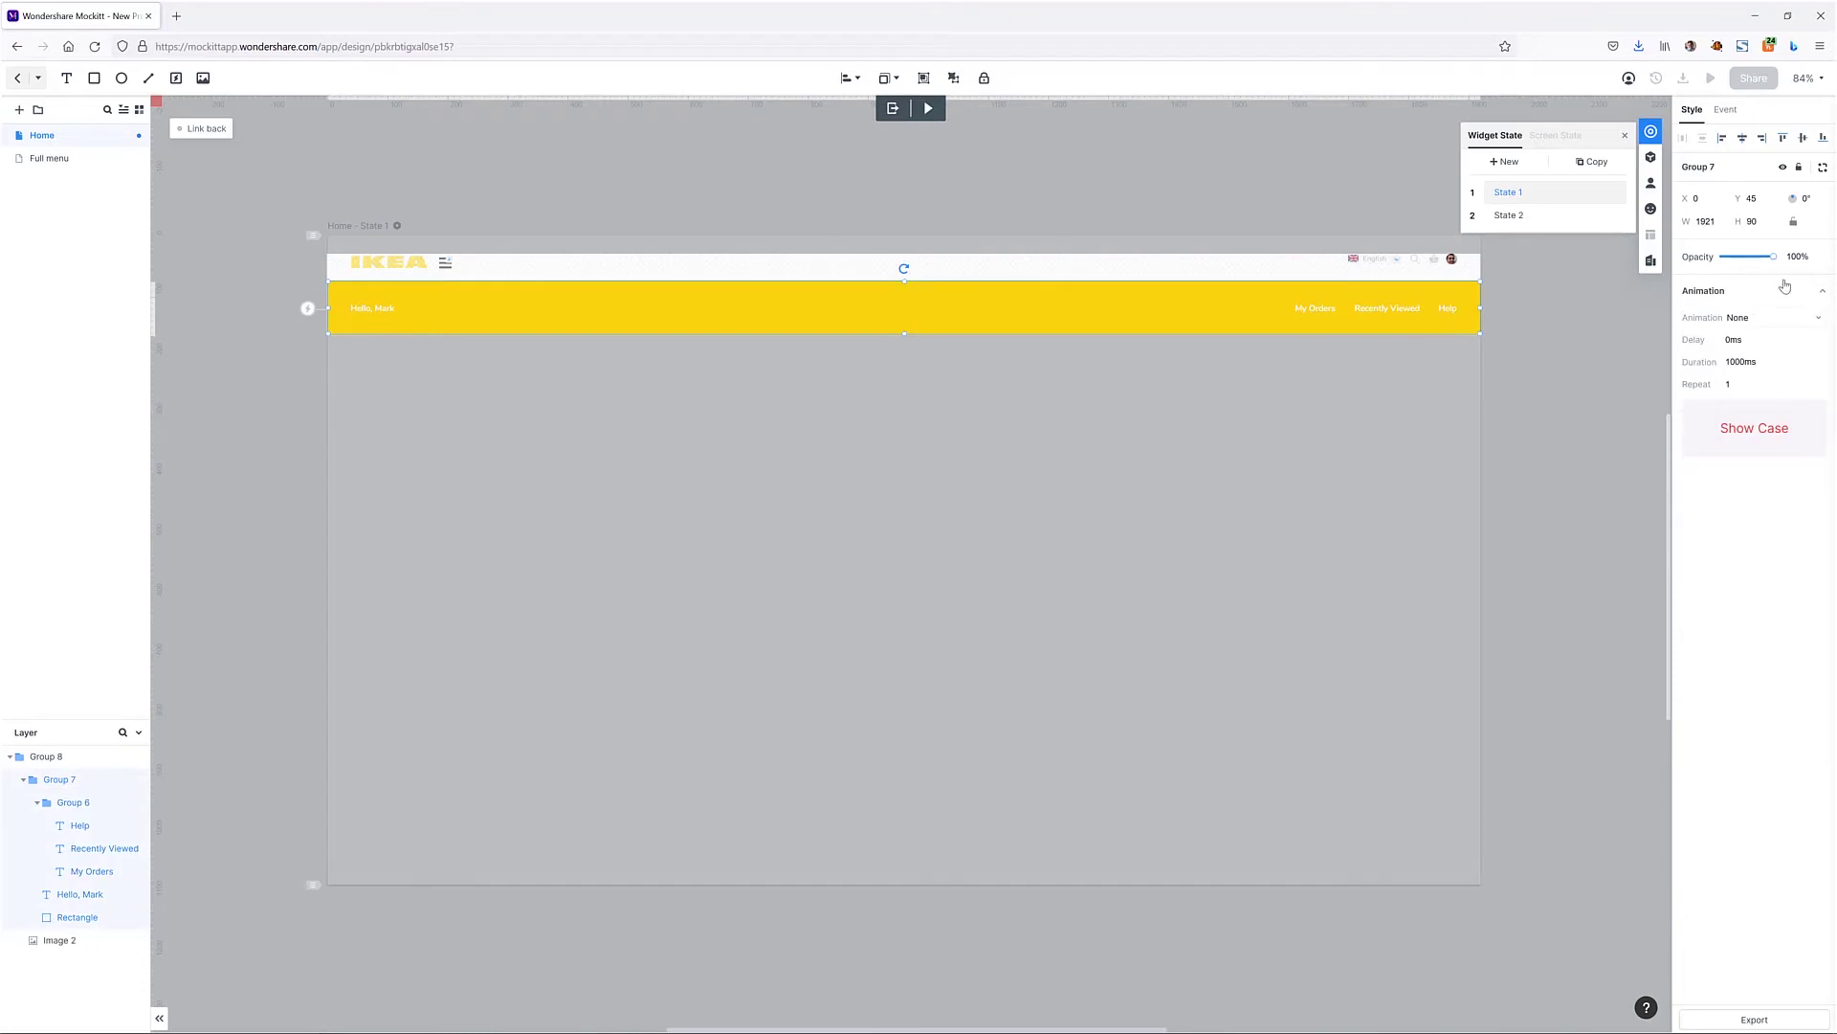
drag(1775, 262, 1720, 258)
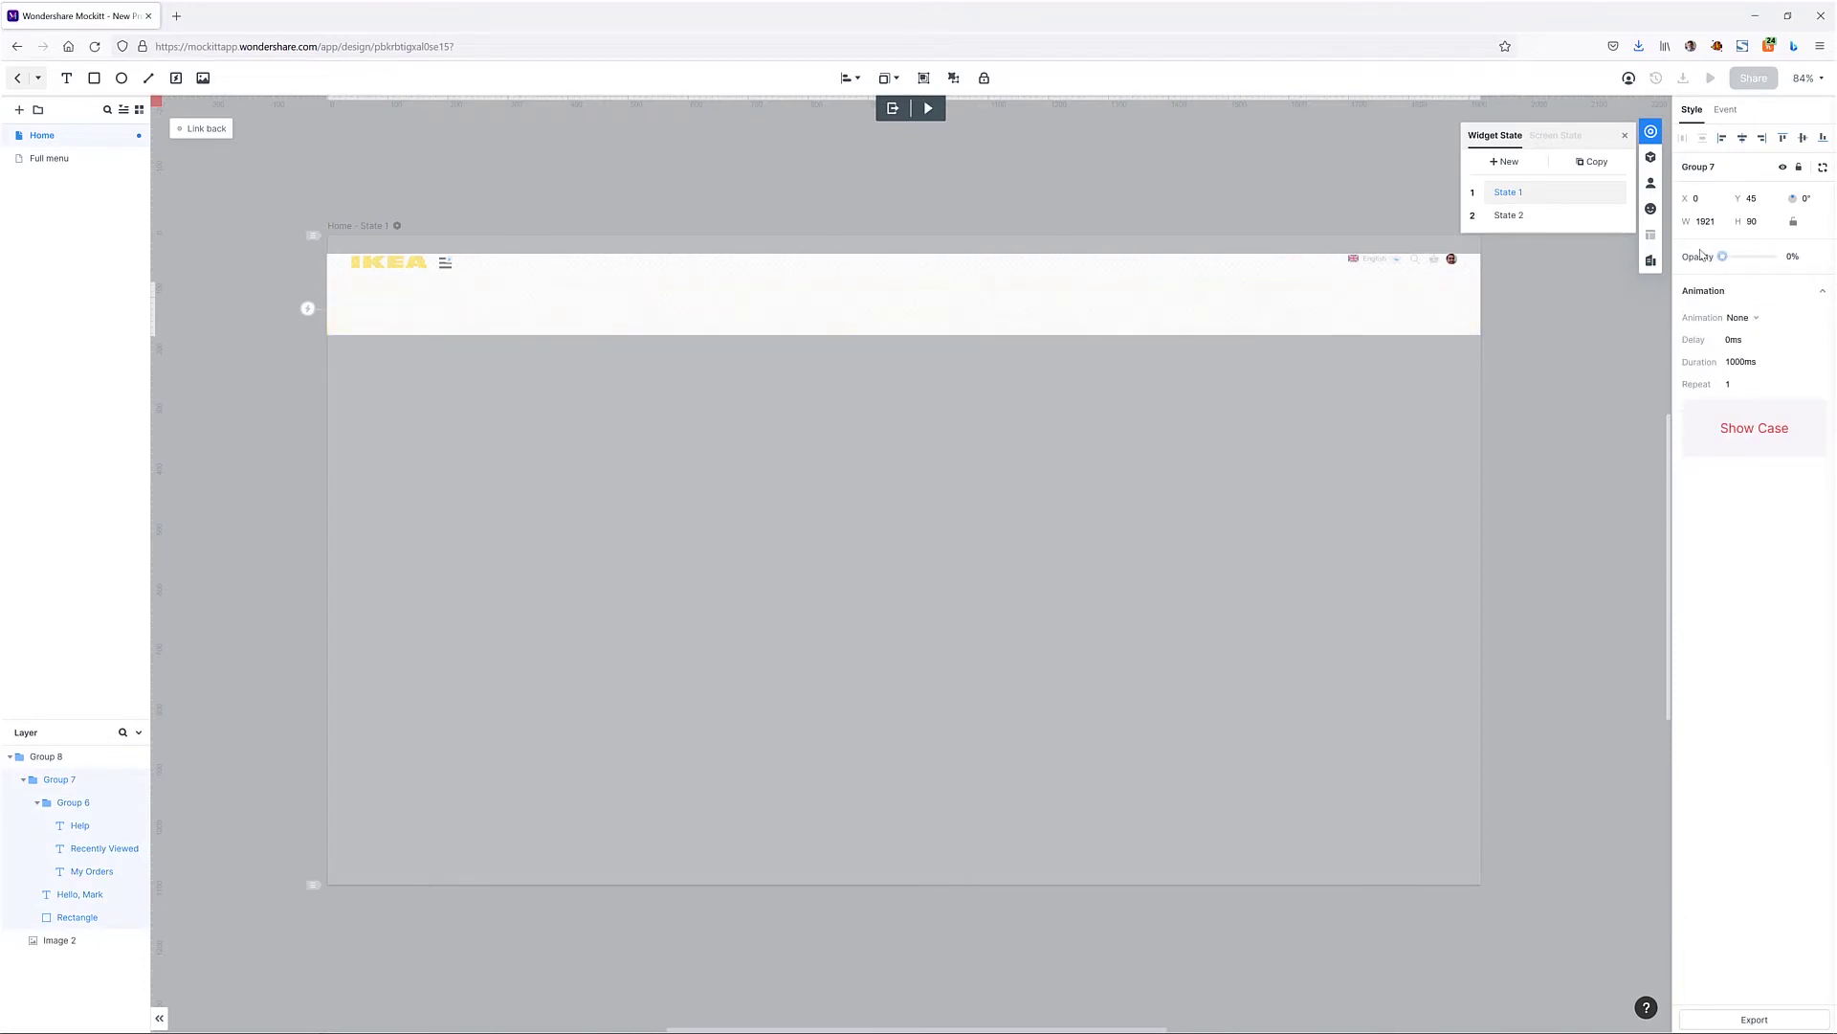
click(1506, 216)
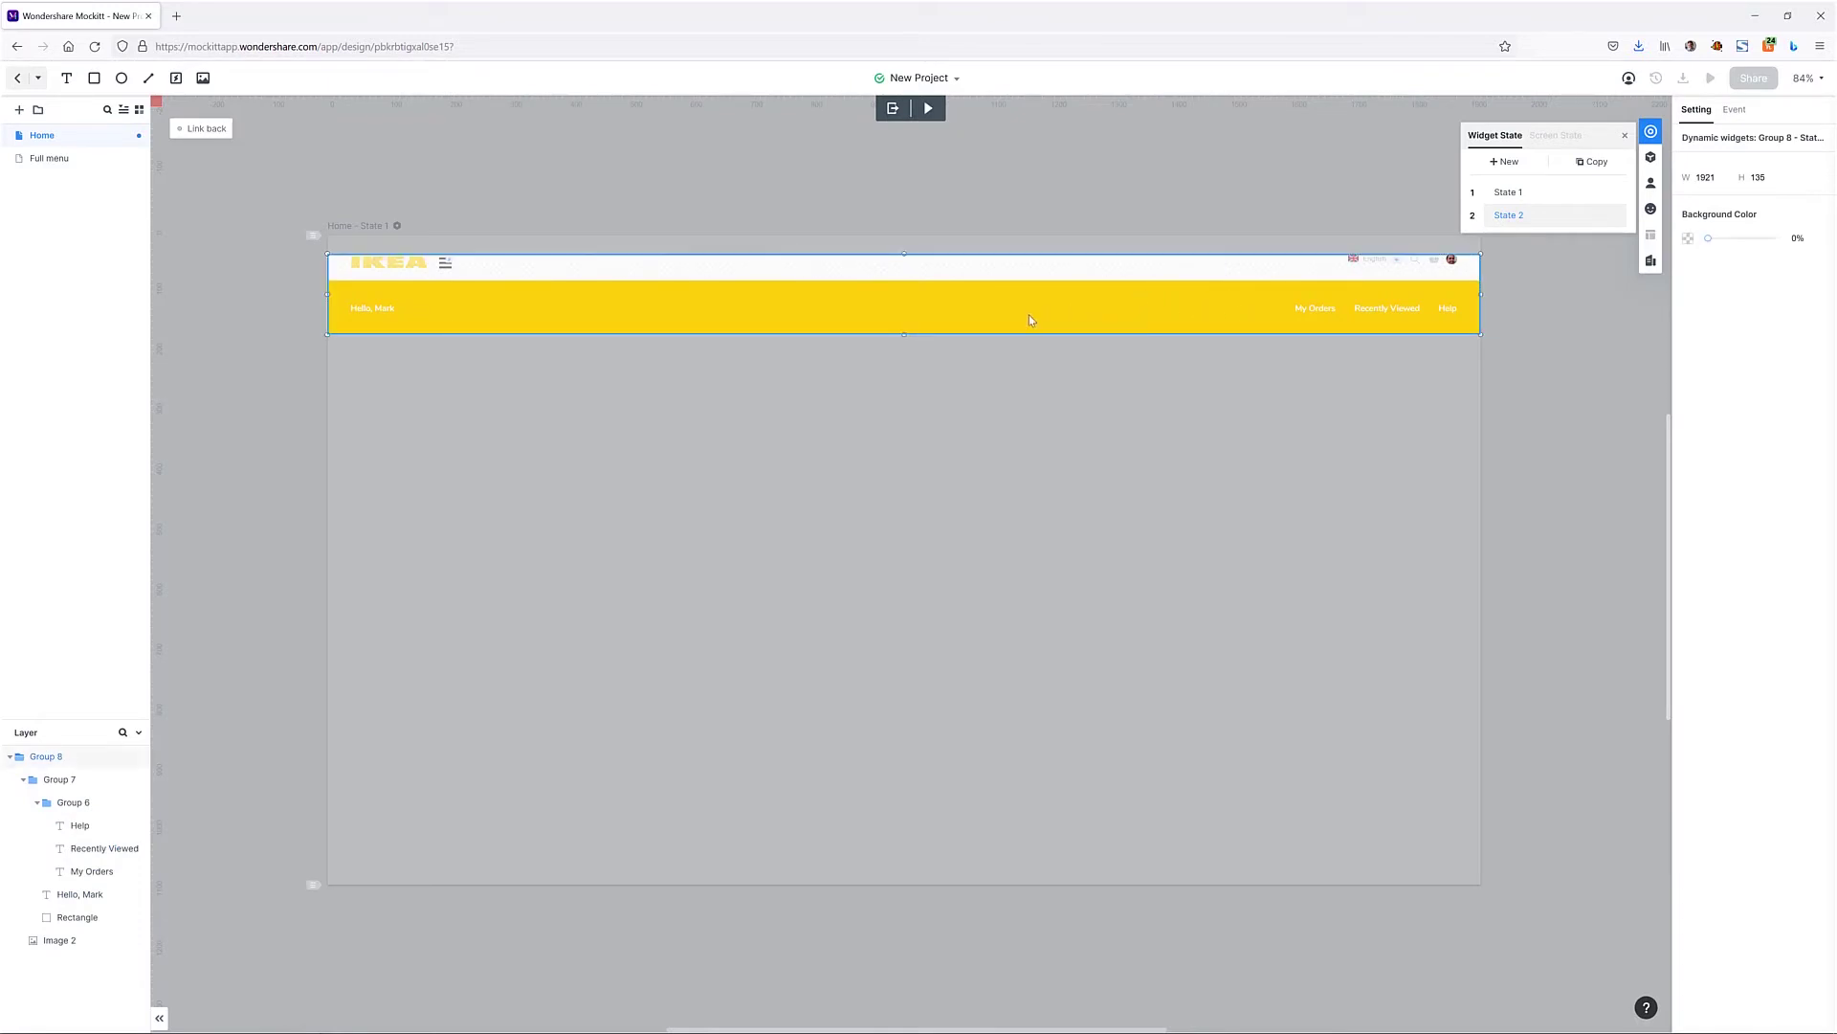
click(1452, 266)
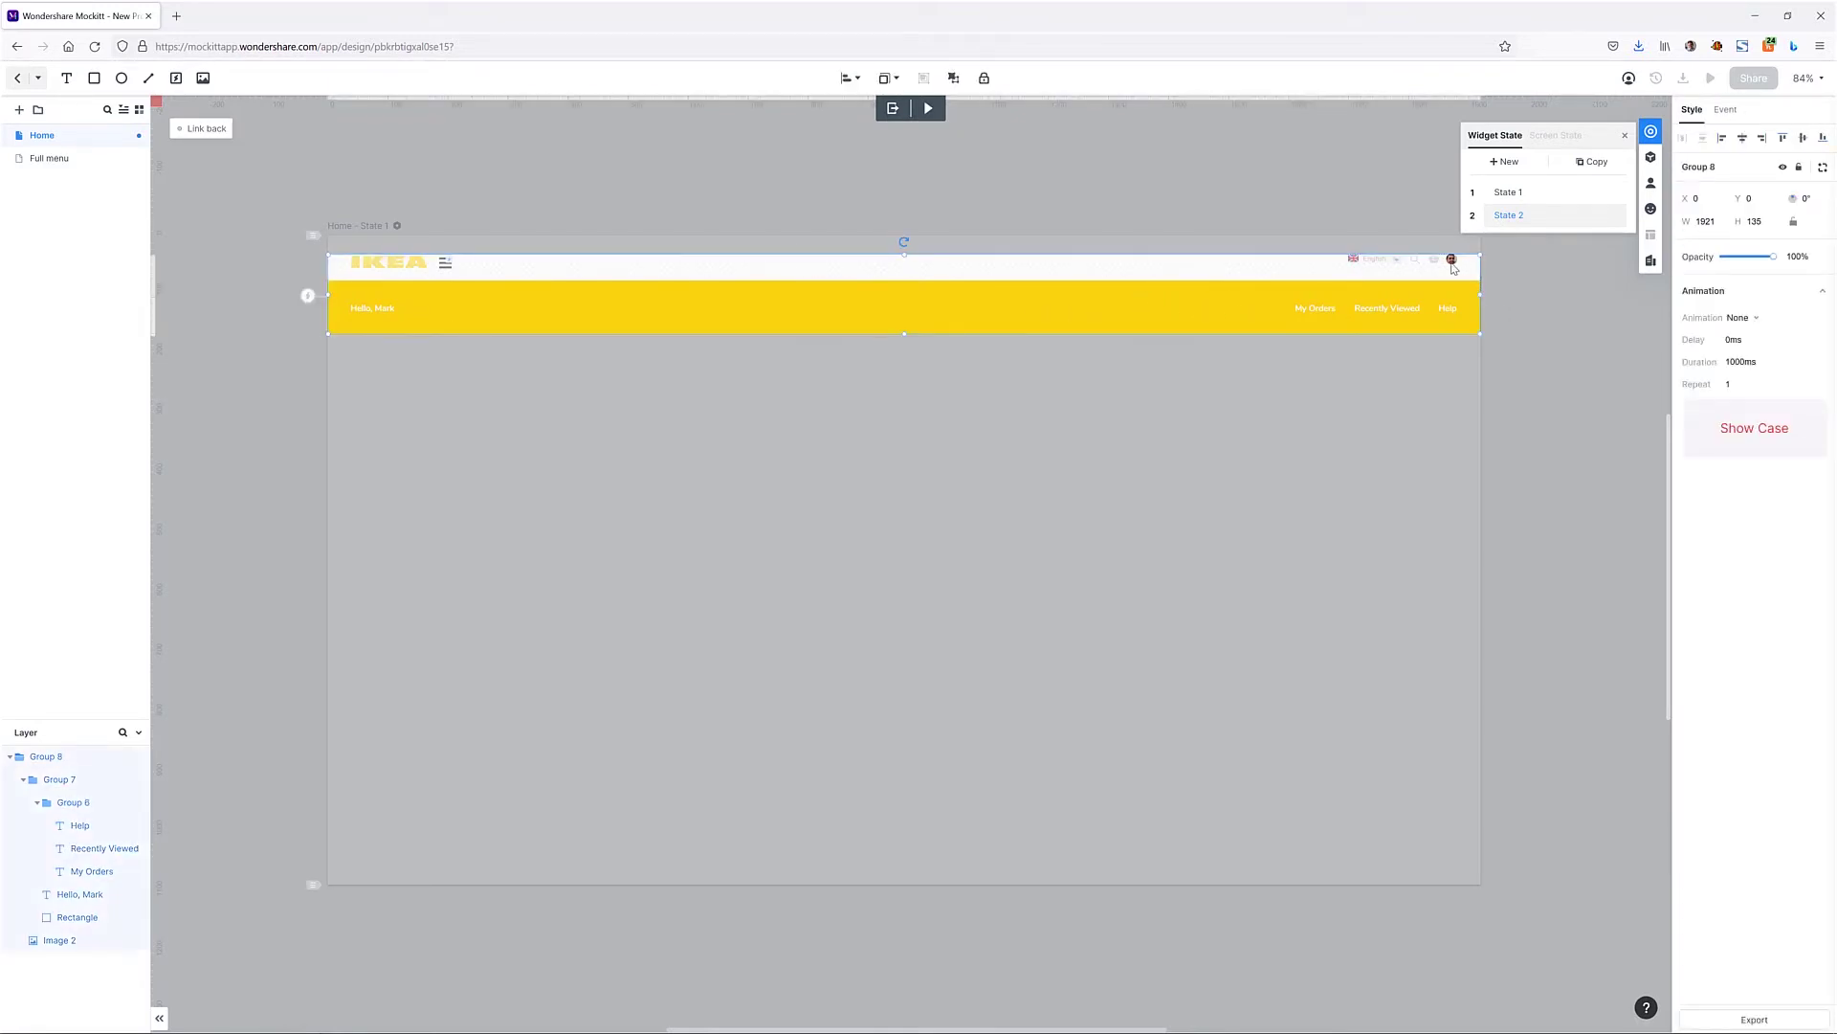
double_click(1452, 266)
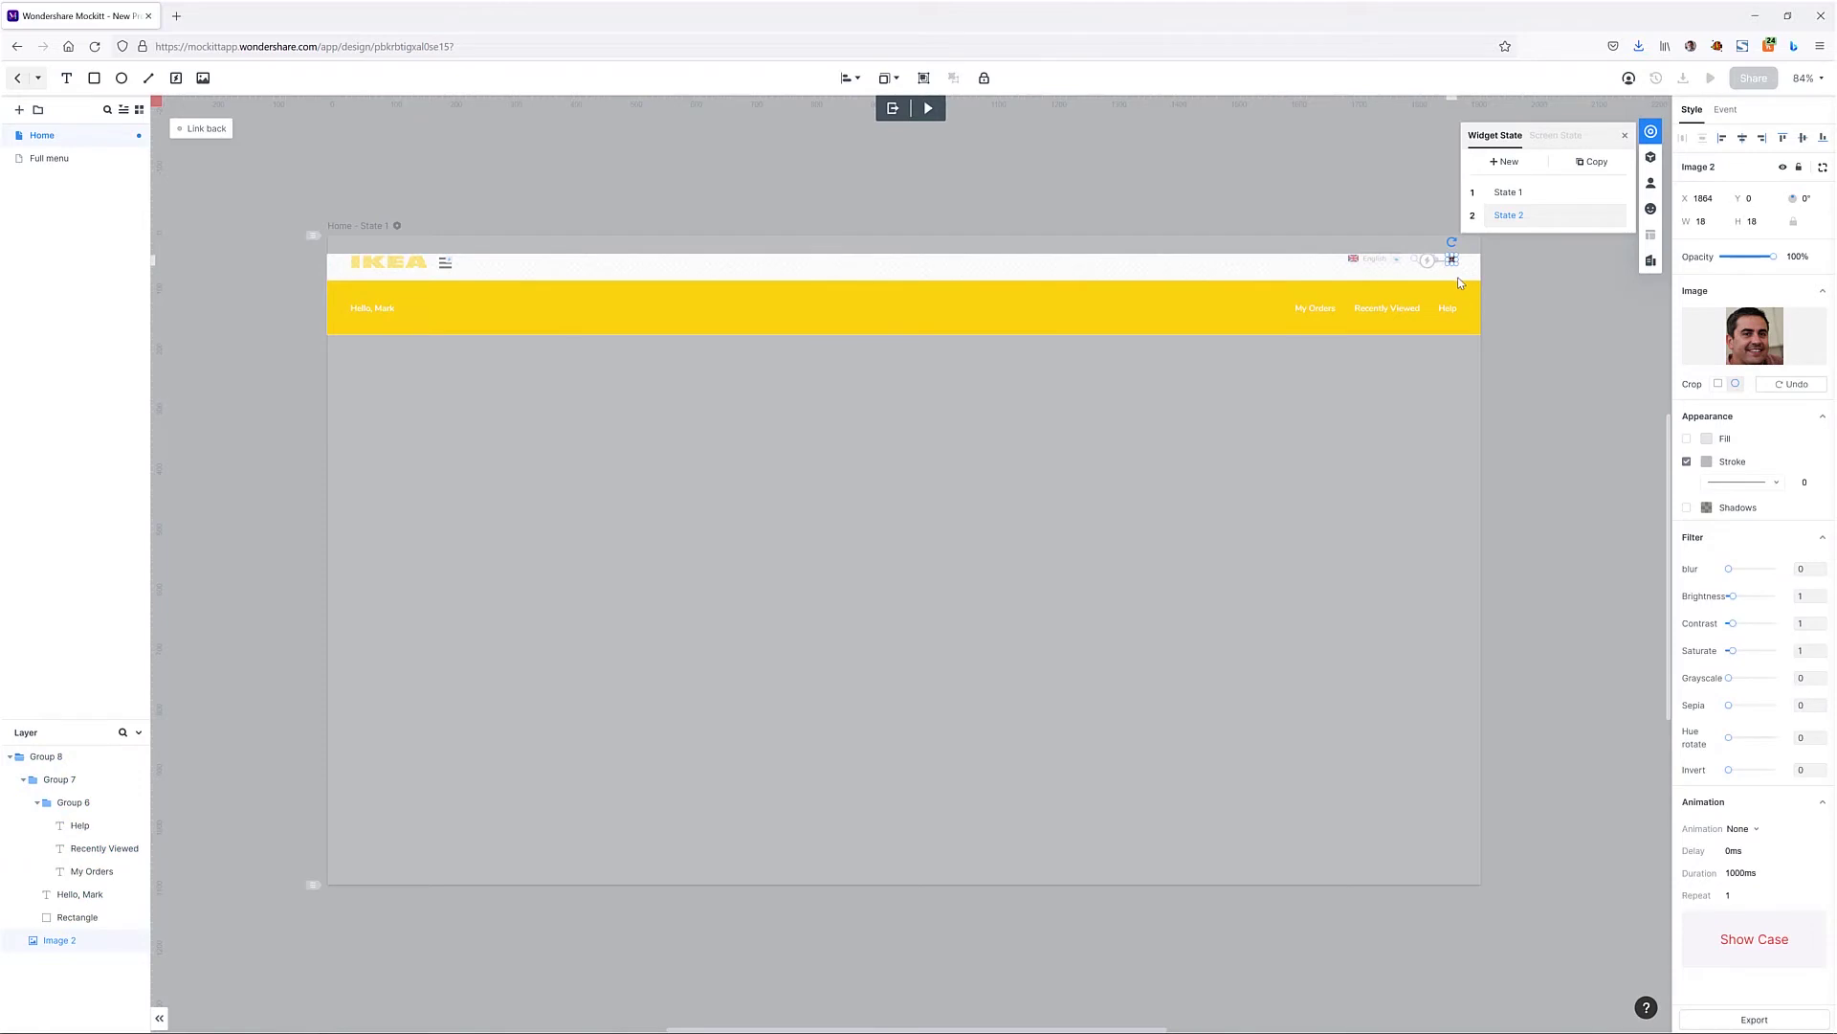
Step: In State 1, create a Click event on the profile photo that changes the widget state to State 2
click(1529, 194)
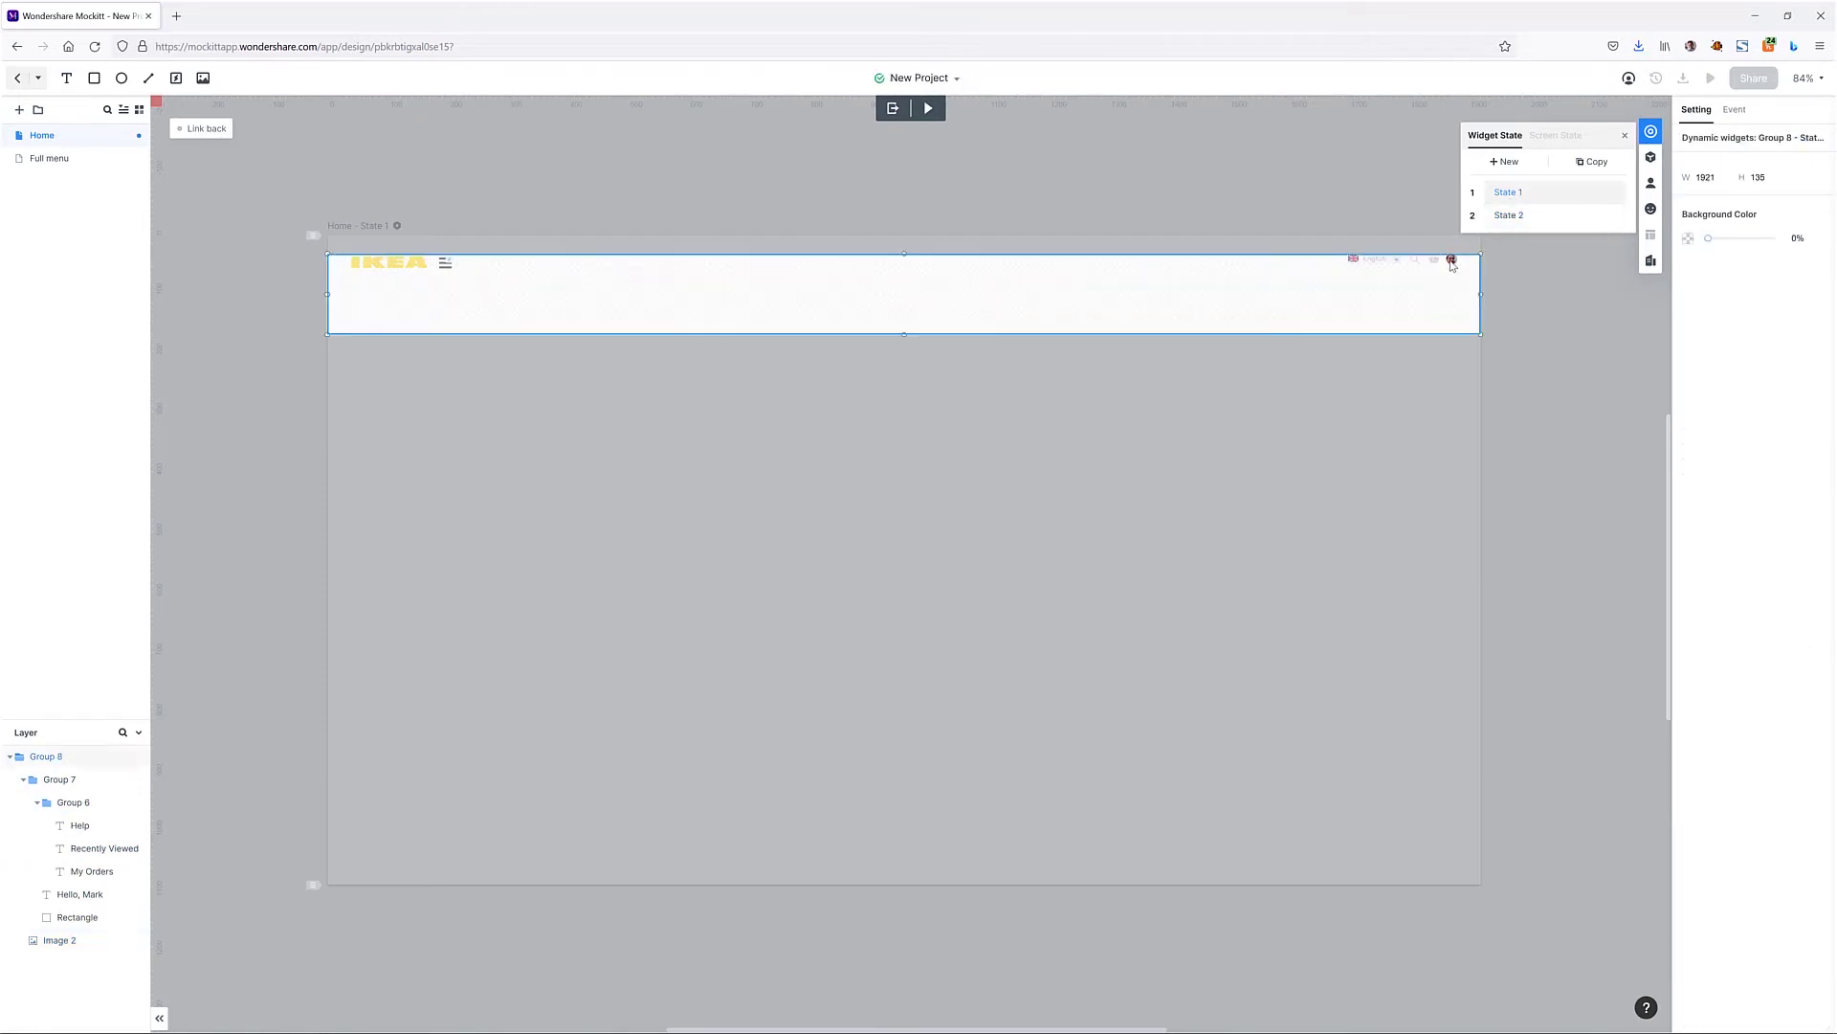
click(1727, 111)
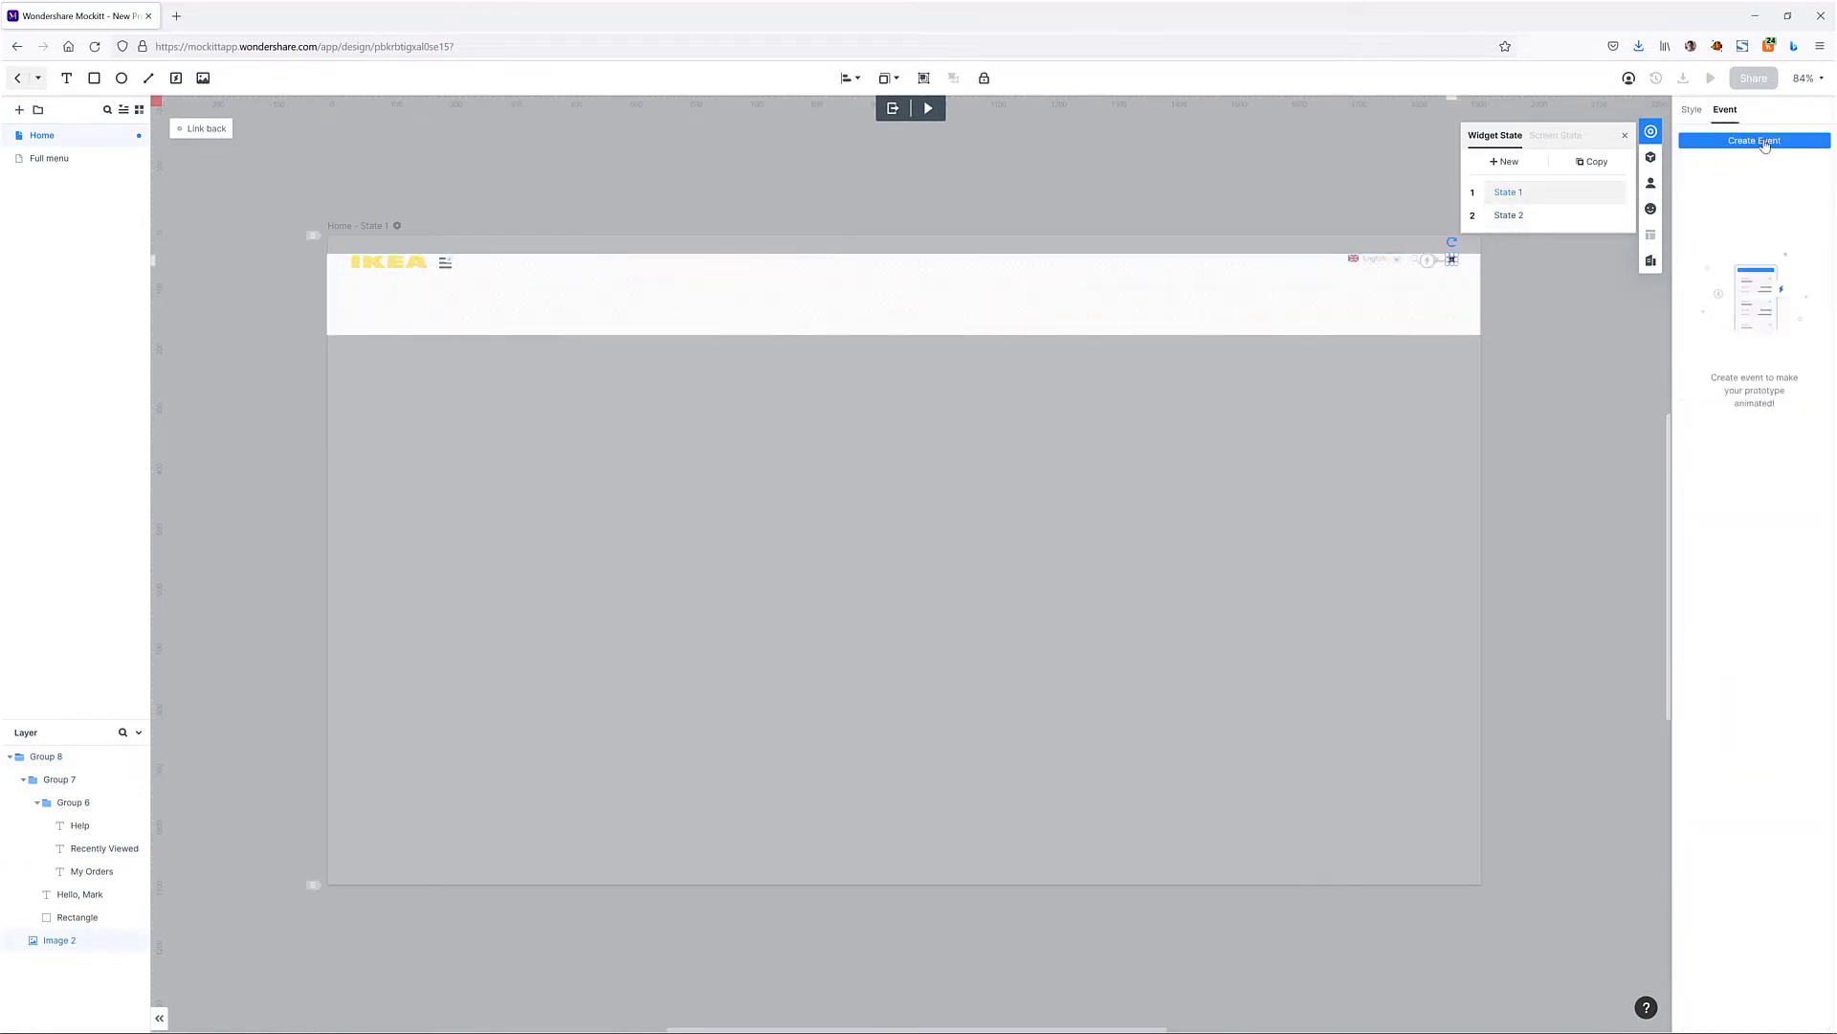
click(1766, 145)
click(1751, 203)
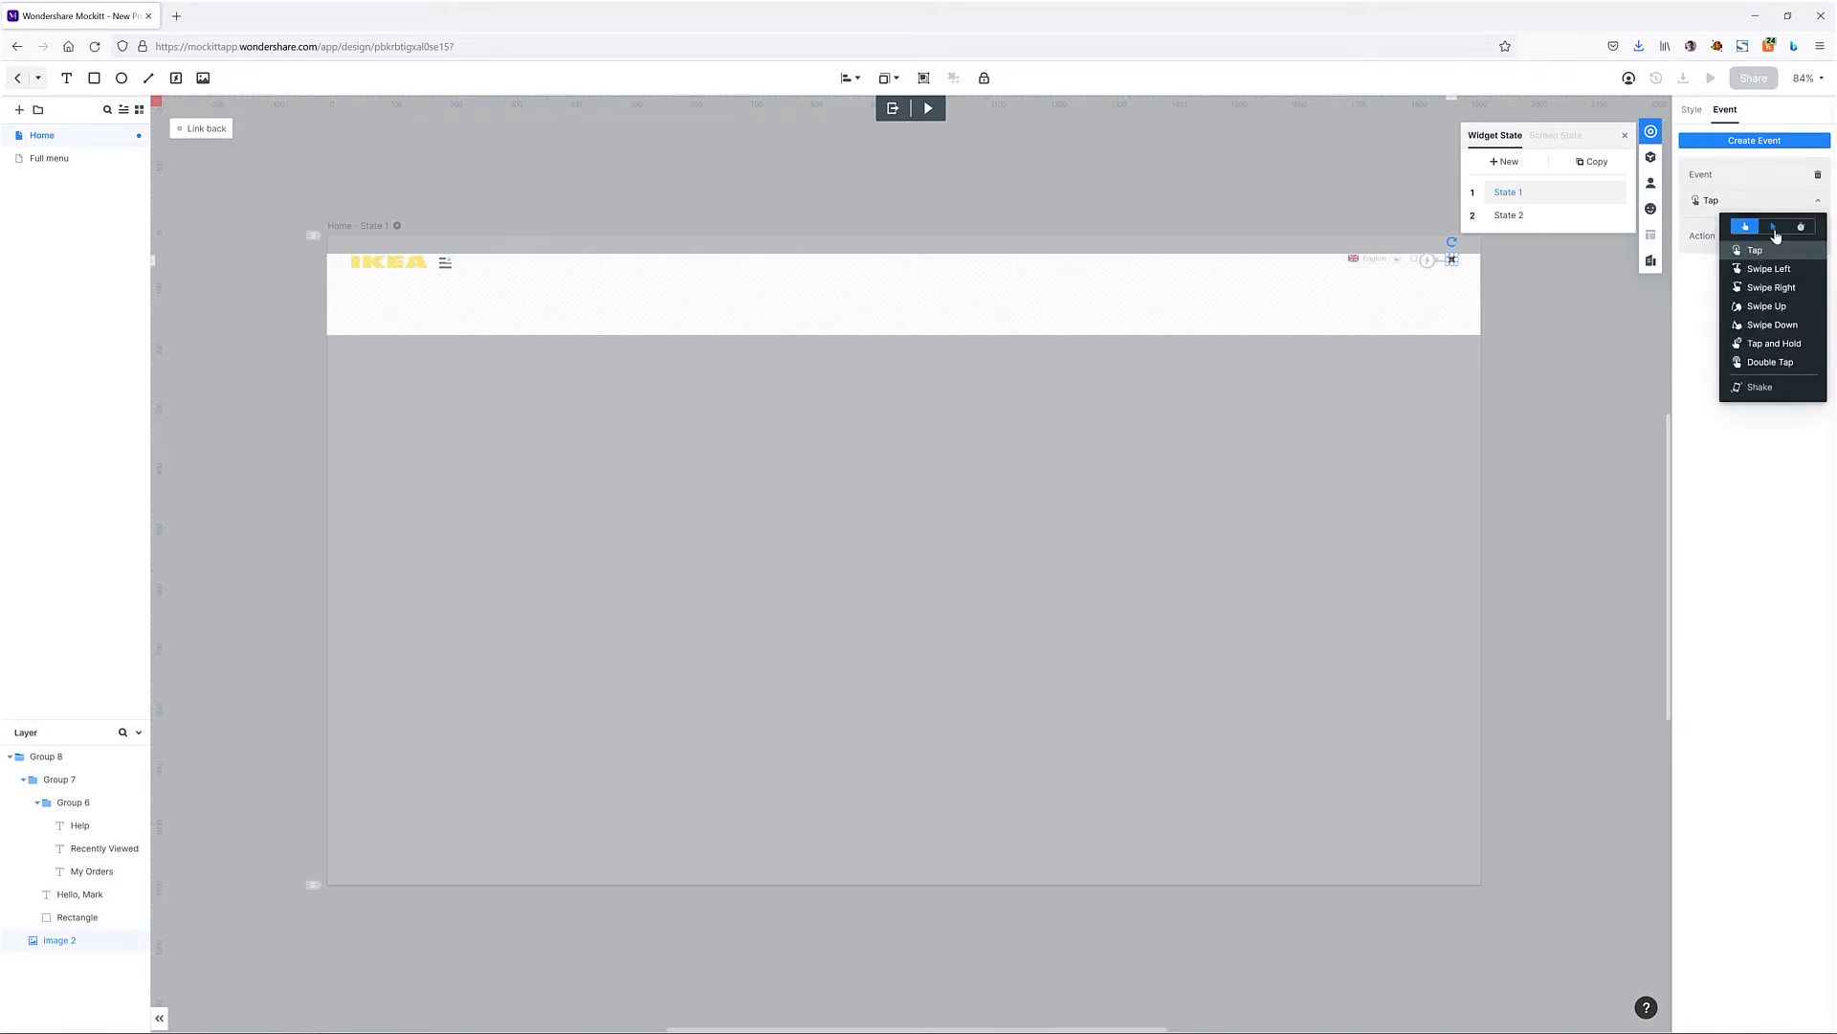
click(1775, 230)
click(1775, 252)
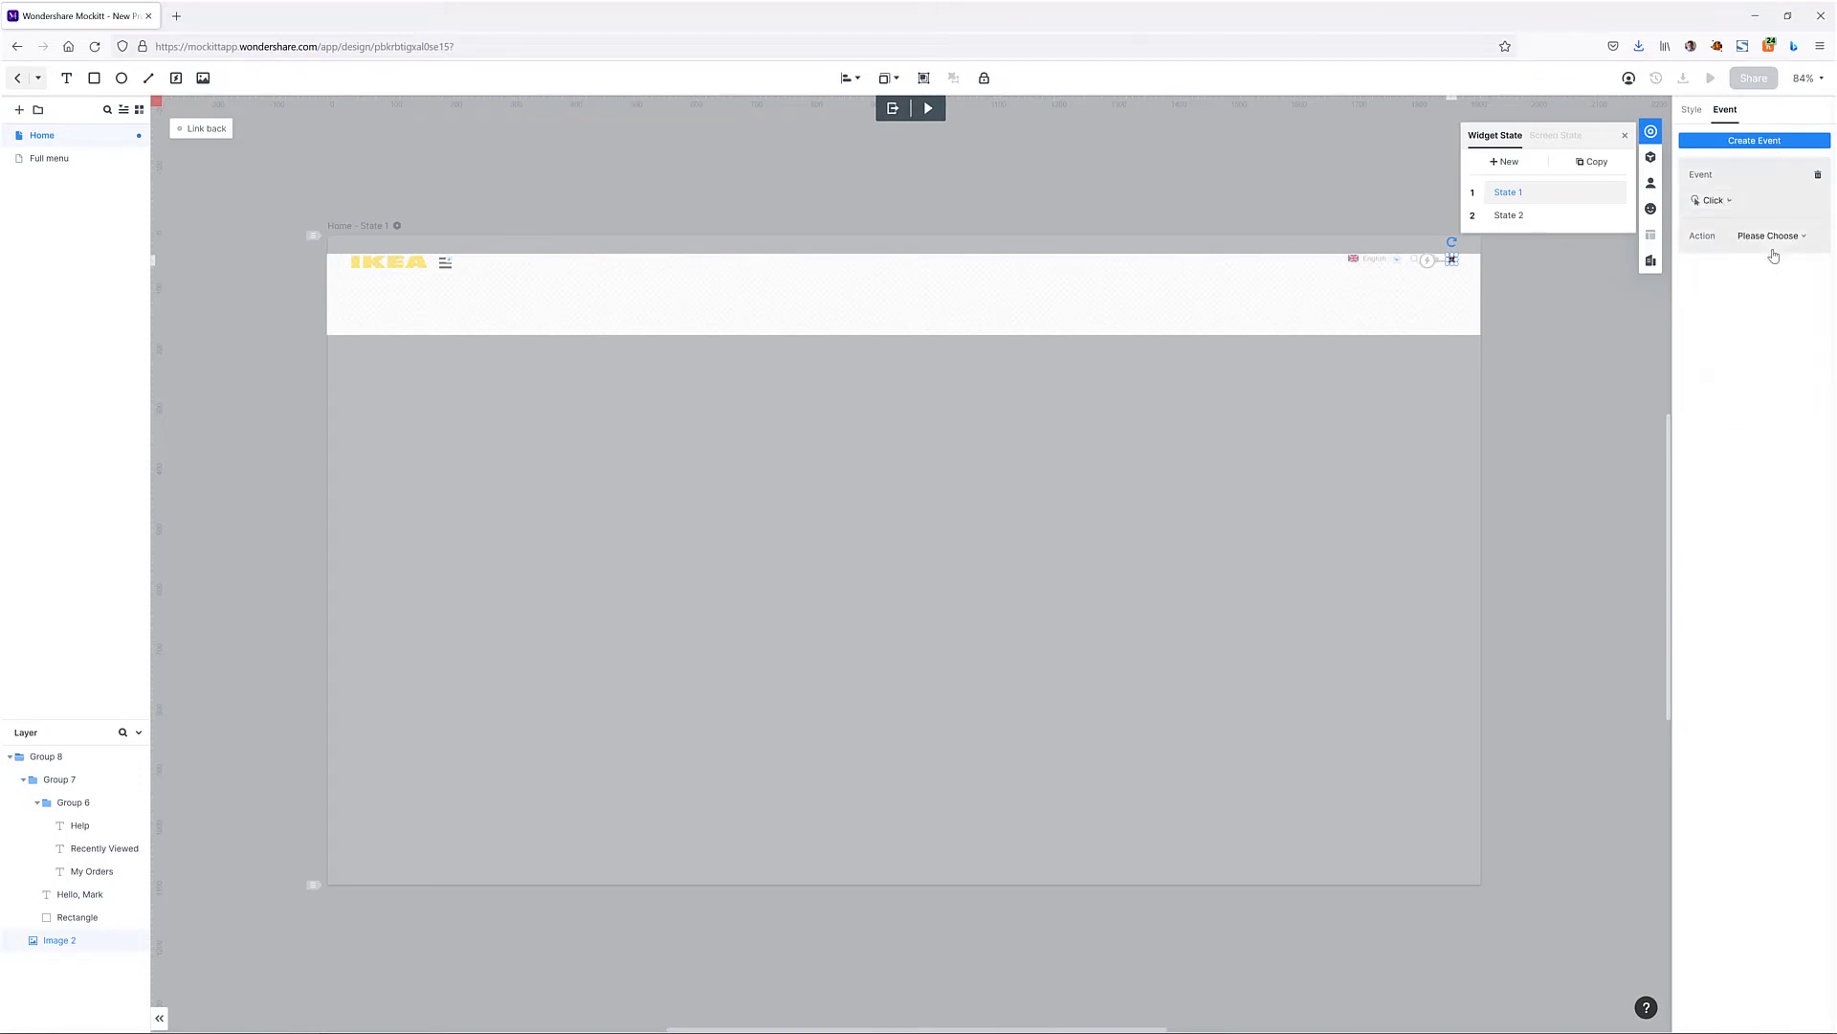
click(1778, 247)
click(1788, 276)
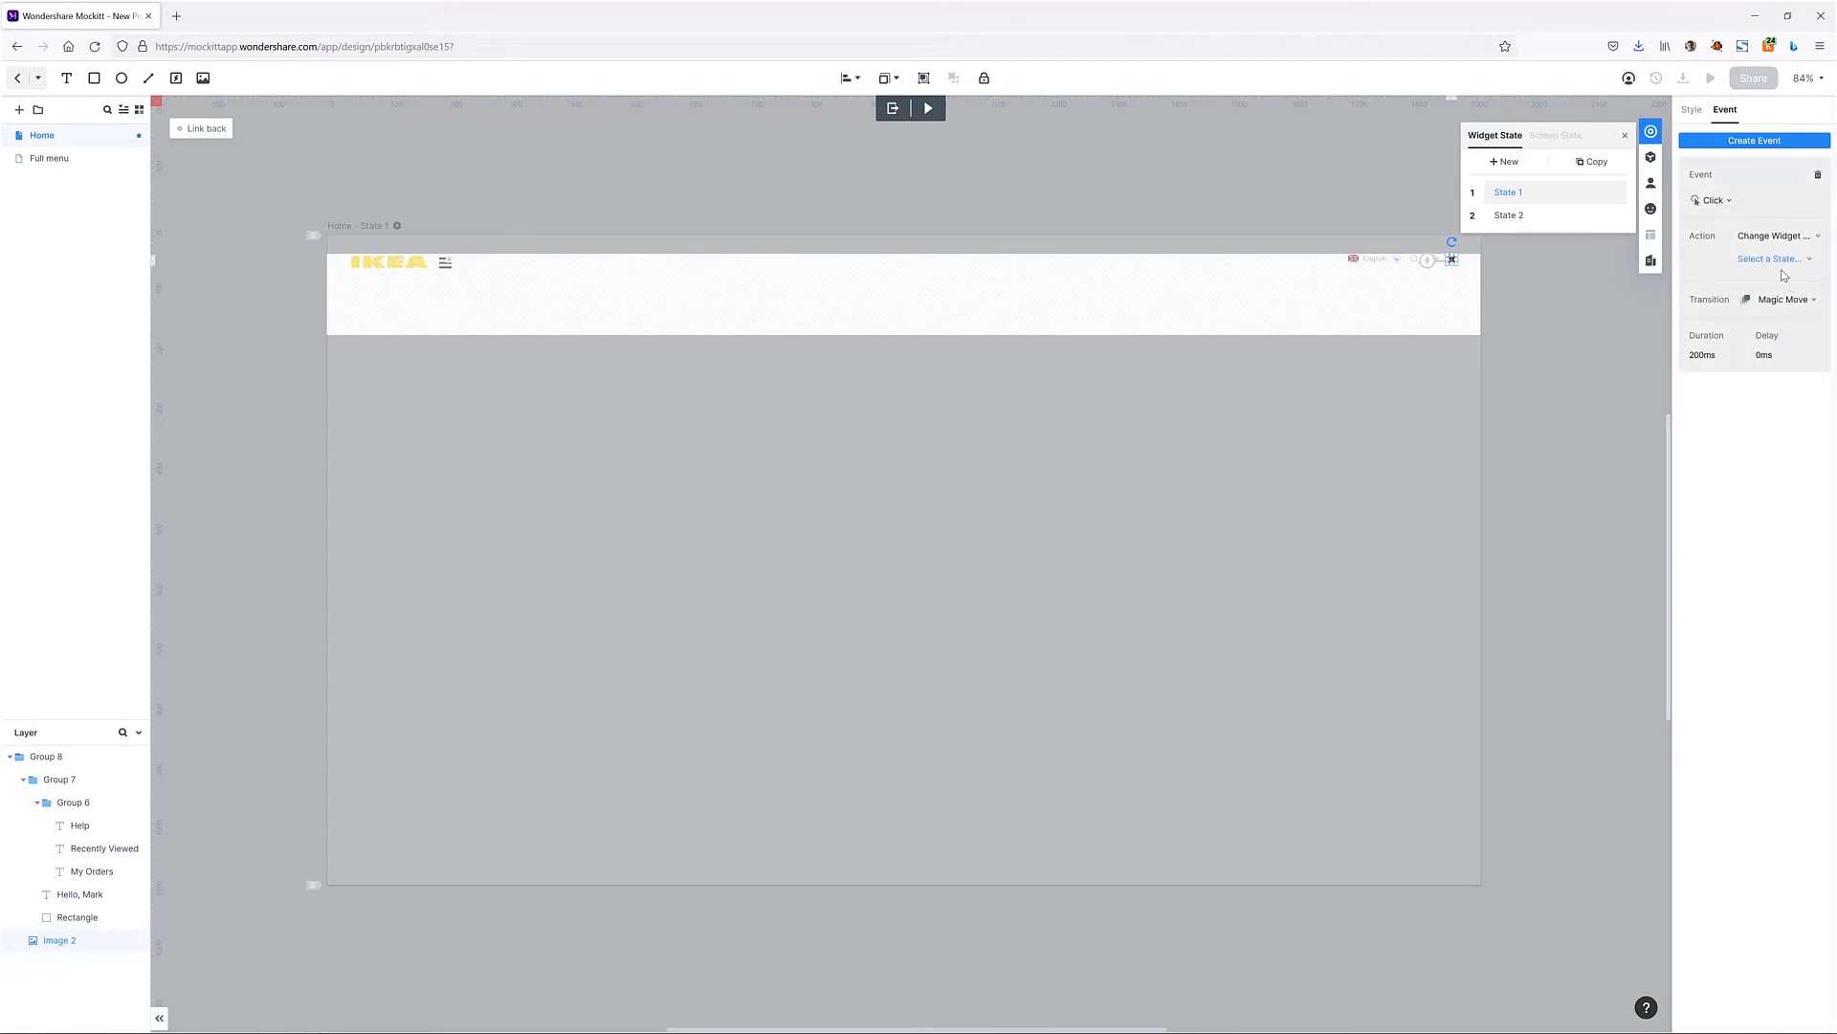
click(1795, 264)
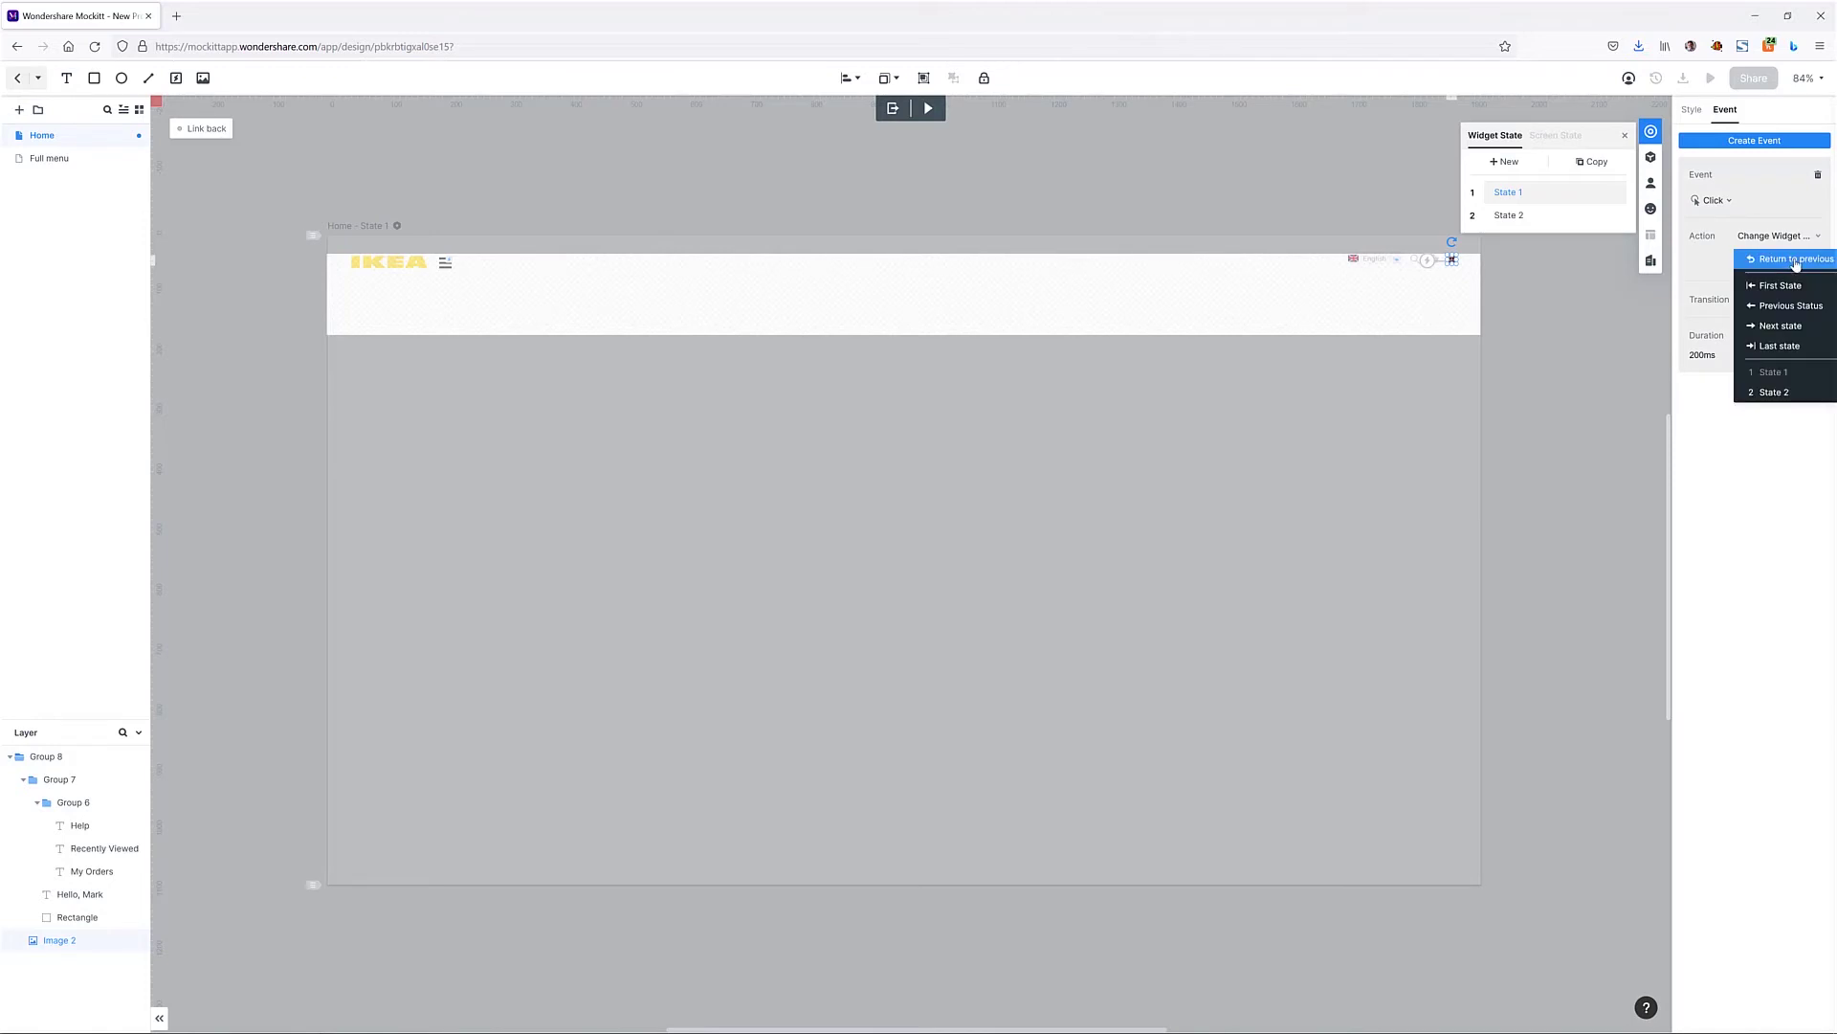
click(1802, 393)
Step: In State 2, create a Click event on the profile photo that changes the widget state to State 1
click(1509, 215)
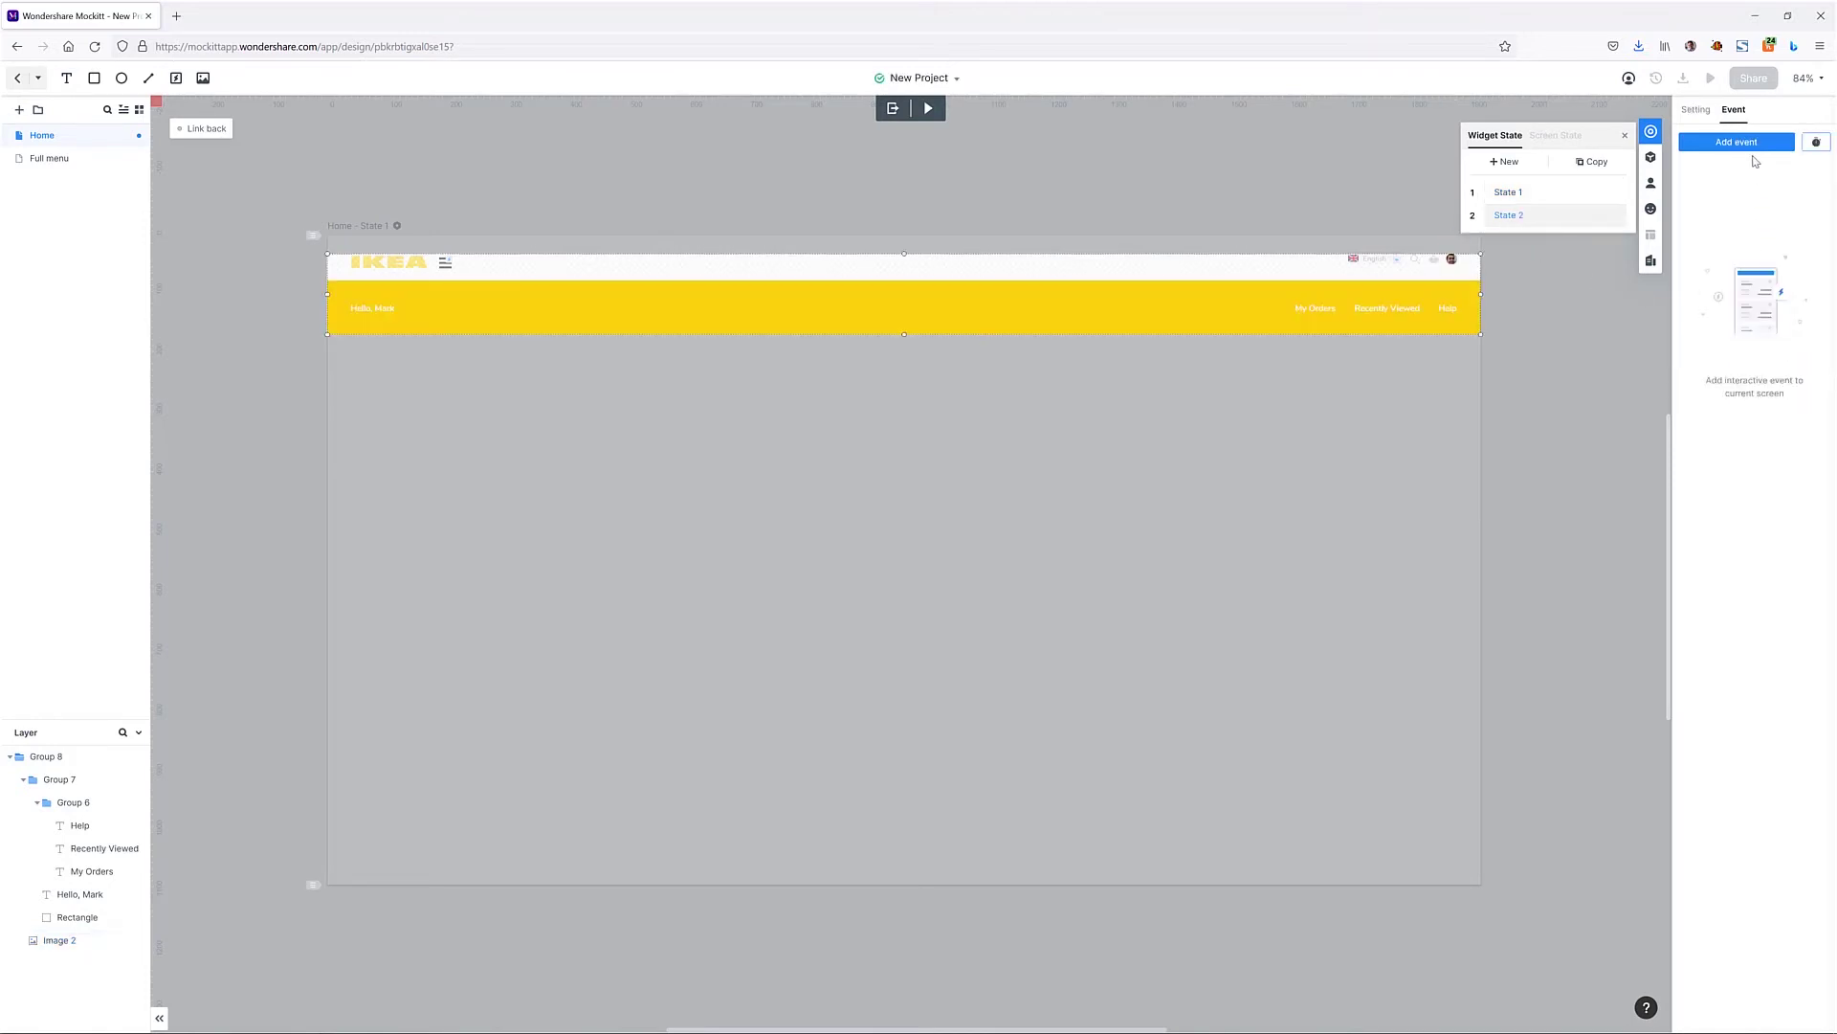
click(1763, 142)
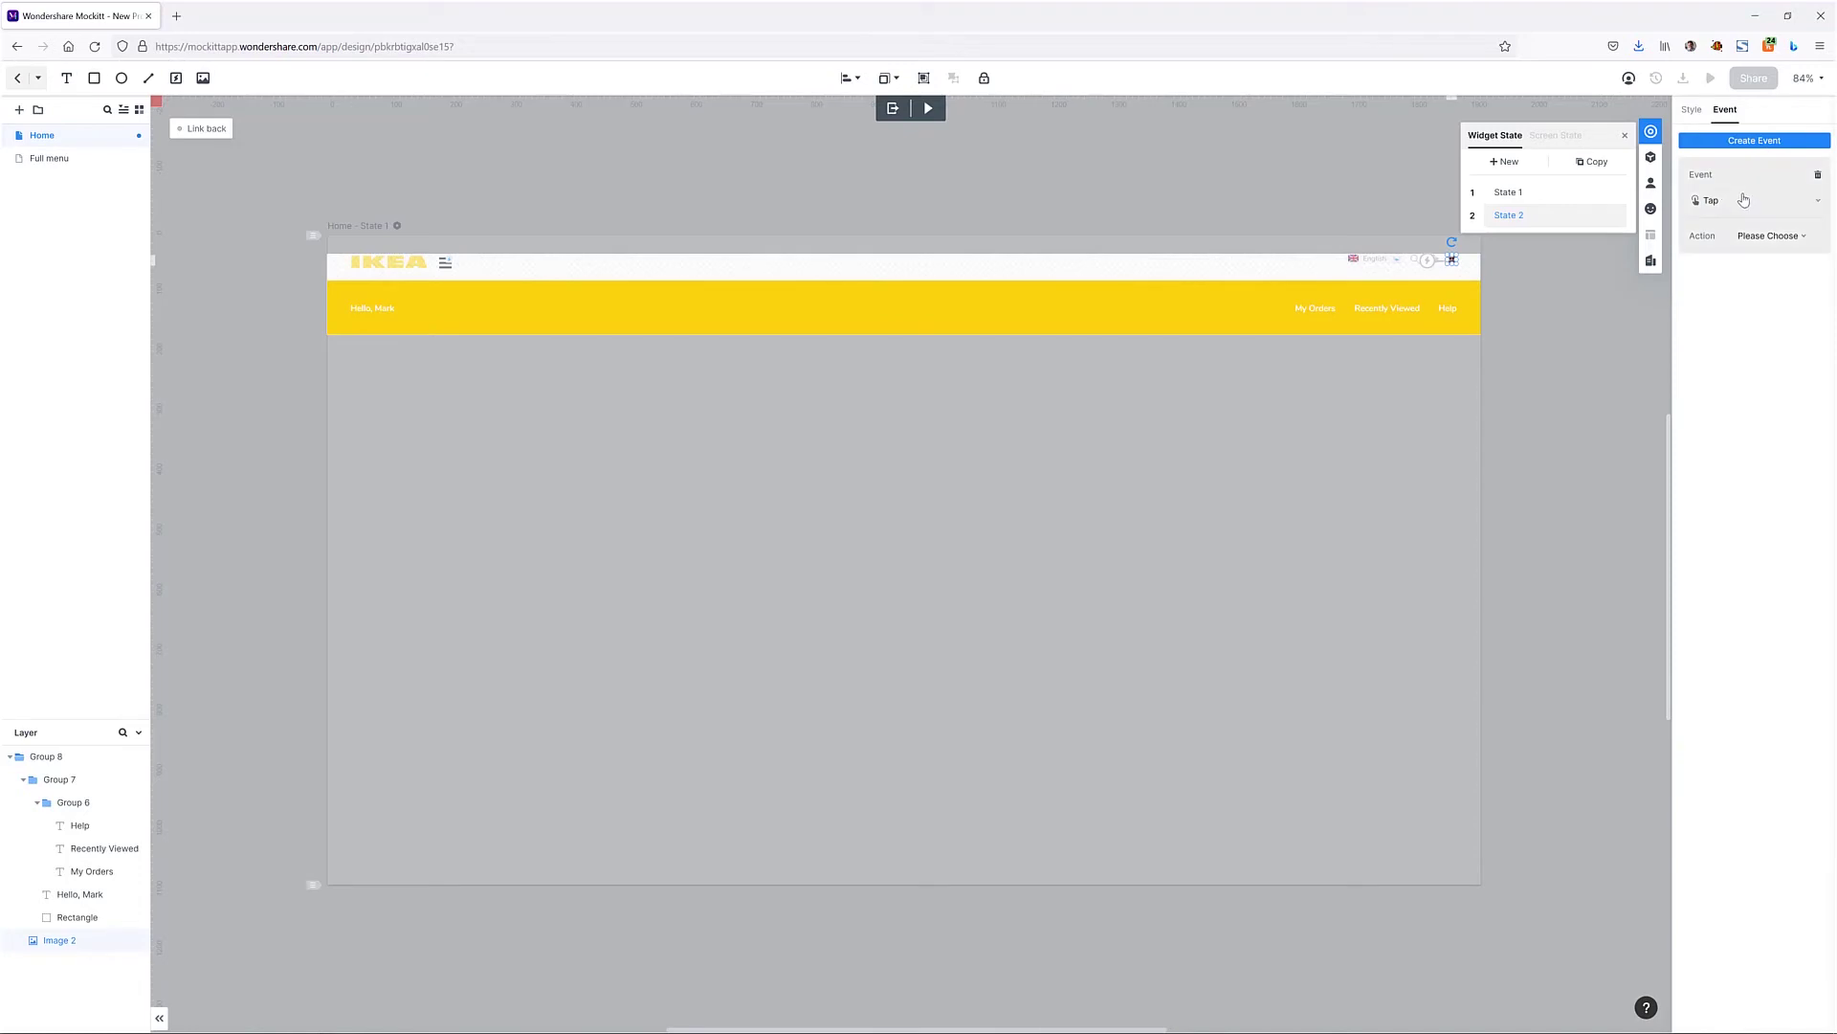
click(1757, 200)
click(1775, 226)
click(1771, 251)
click(1775, 246)
click(1776, 278)
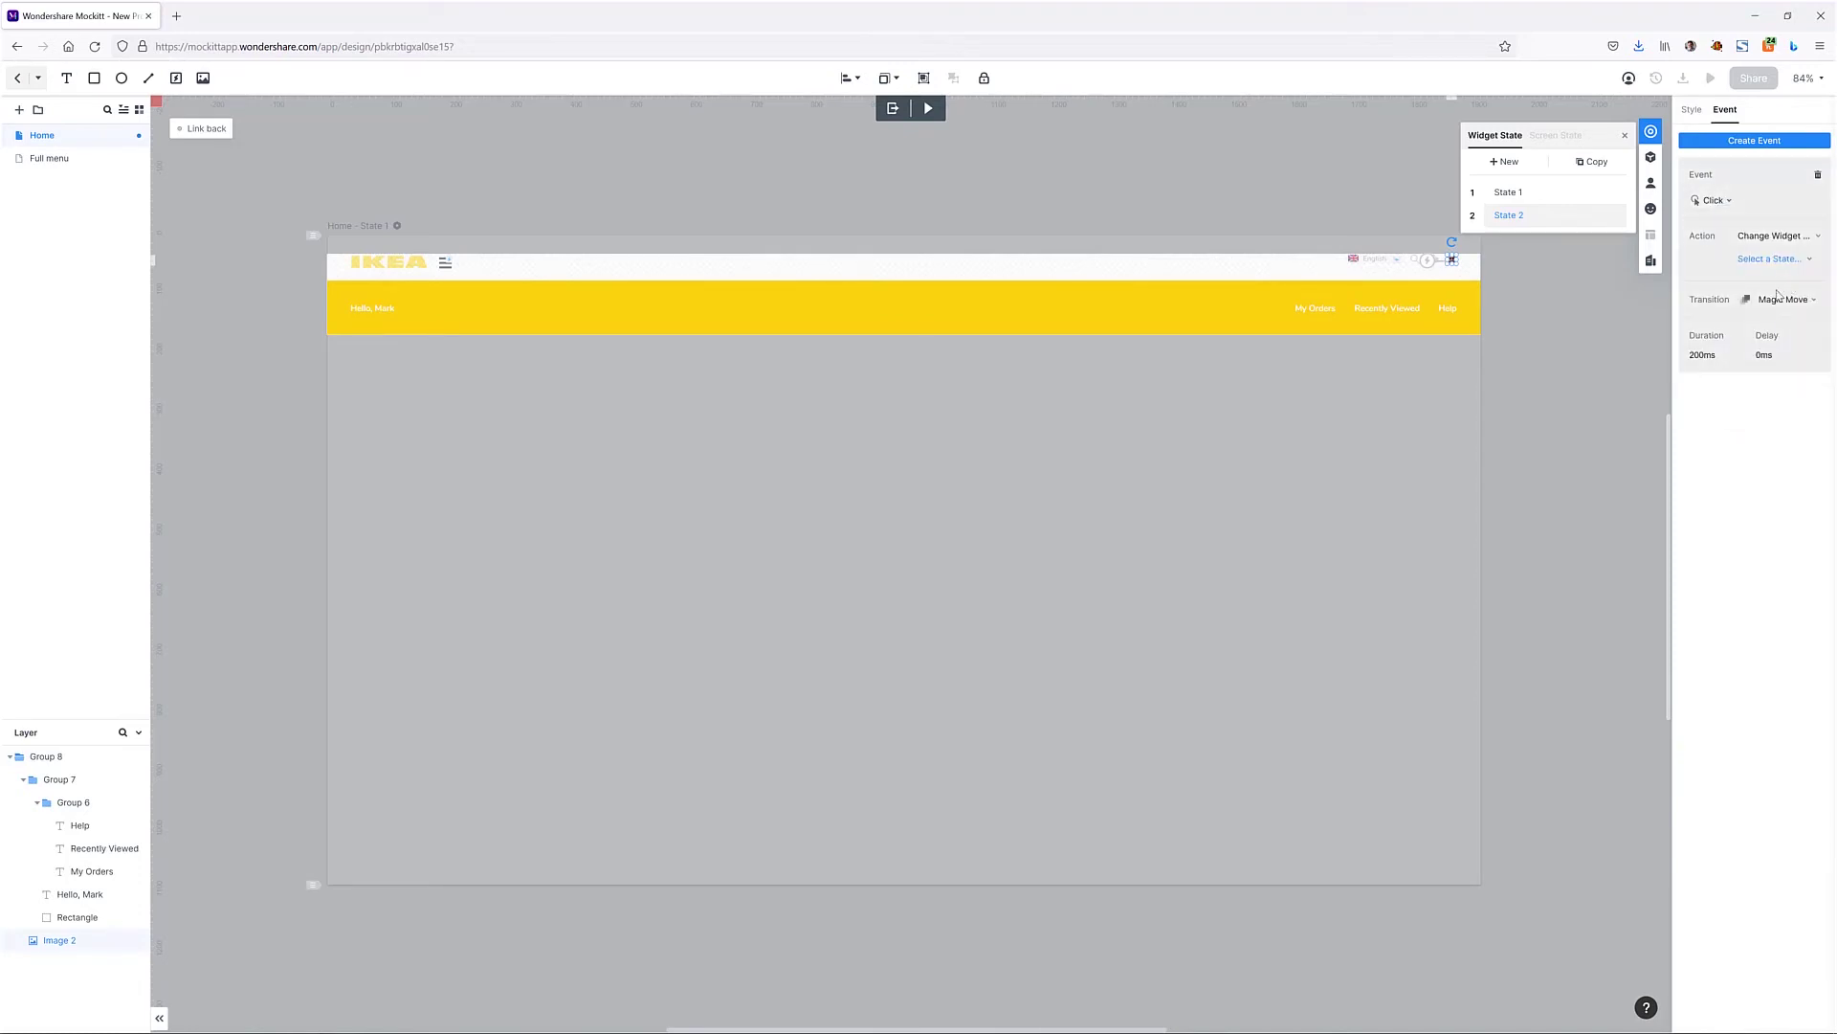
click(1785, 261)
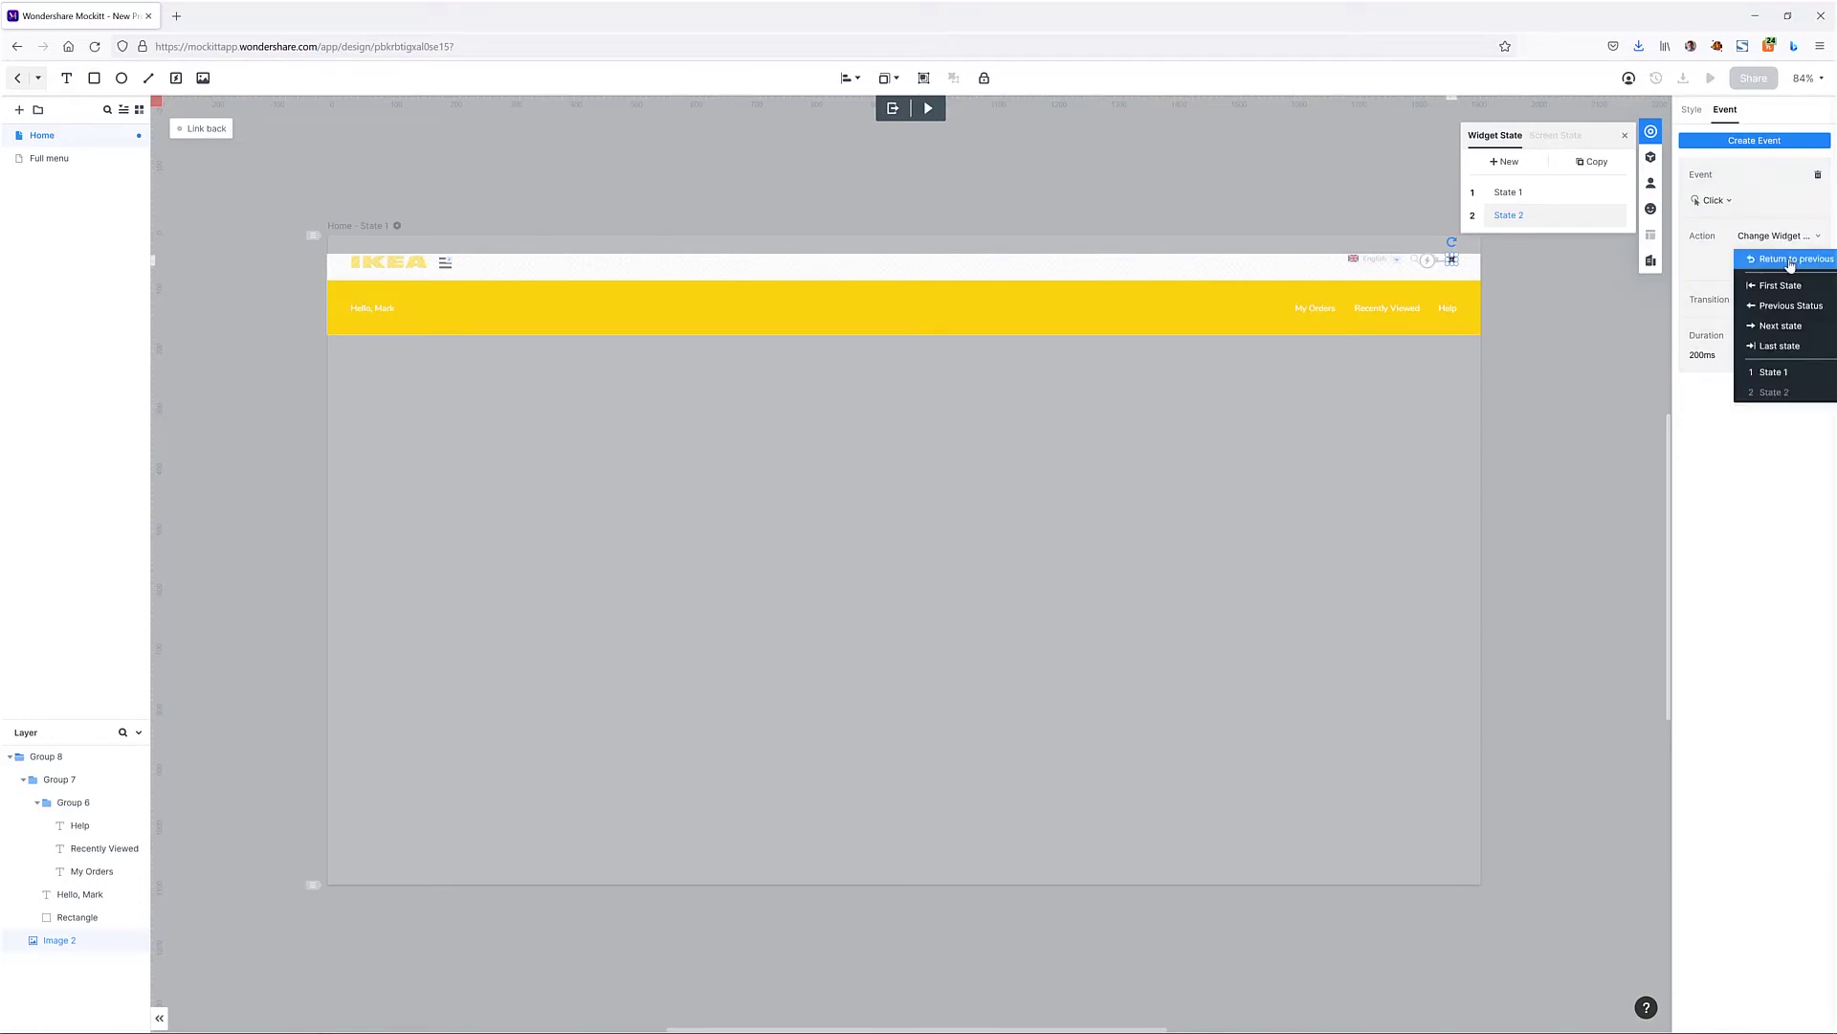
click(1786, 374)
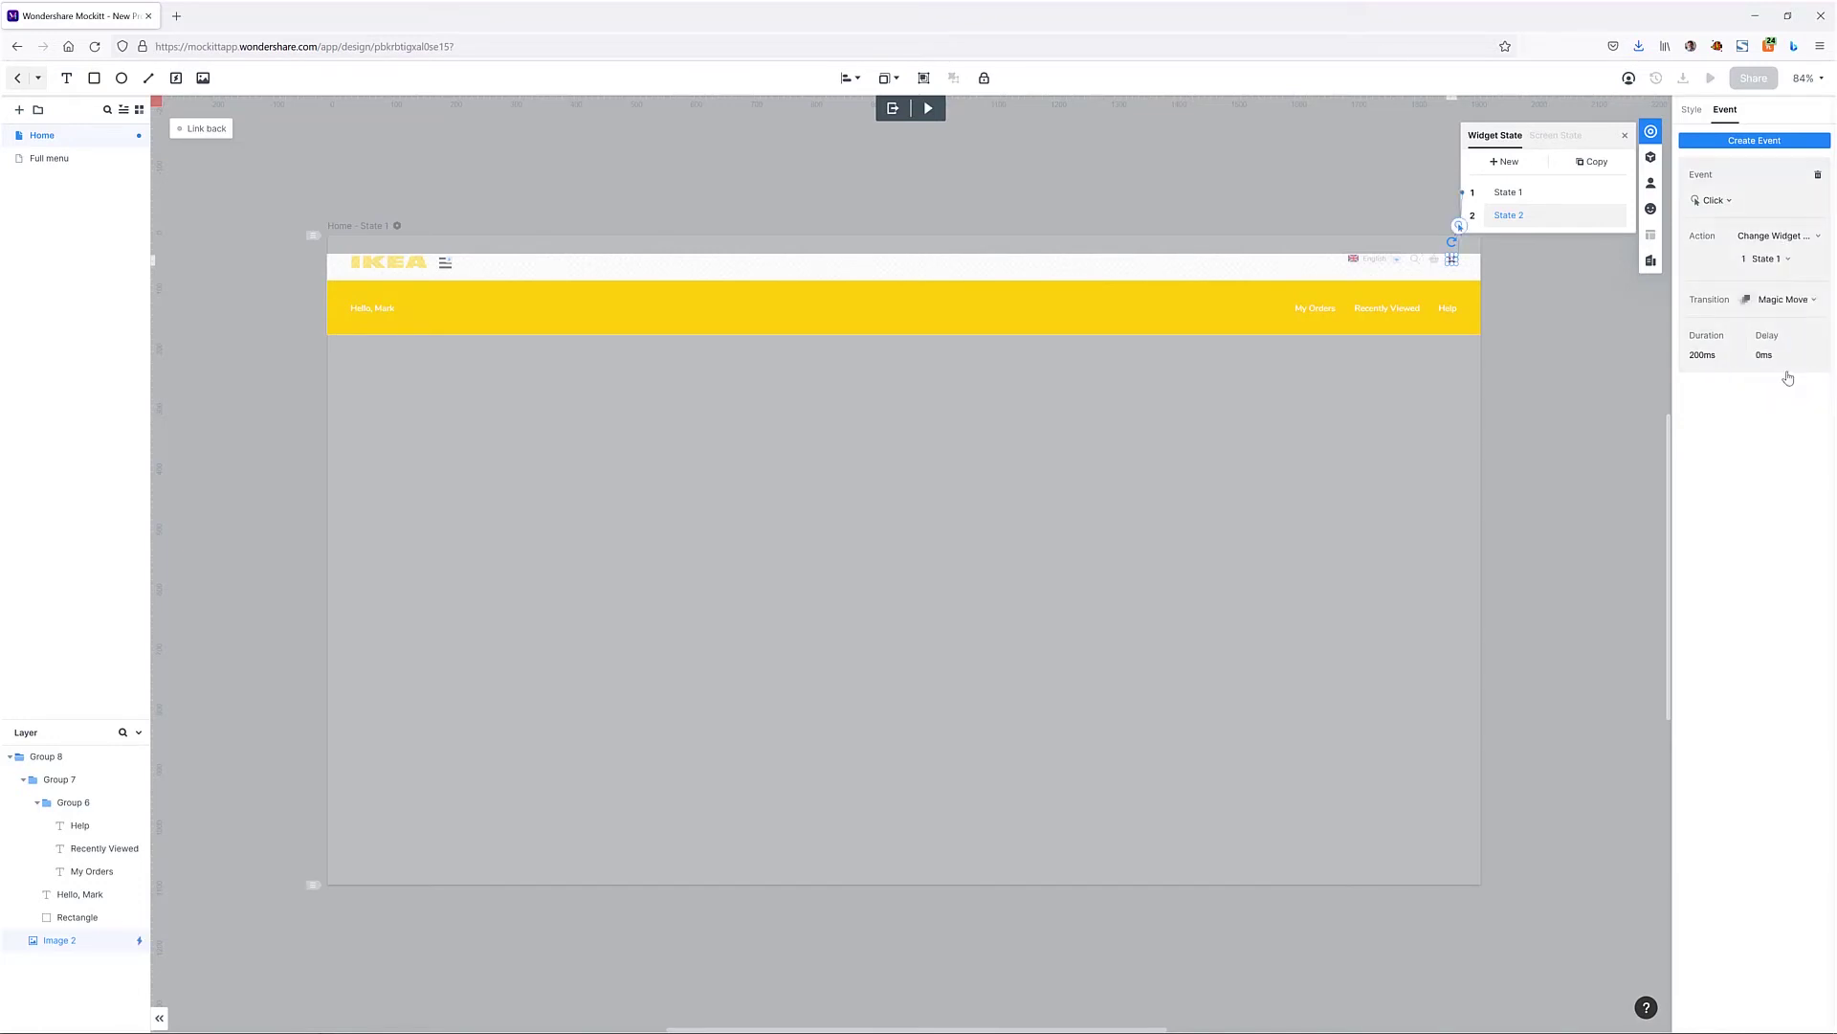
Step: Preview the profile photo's toggle in both directions, close the preview and leave widget state editing
click(942, 112)
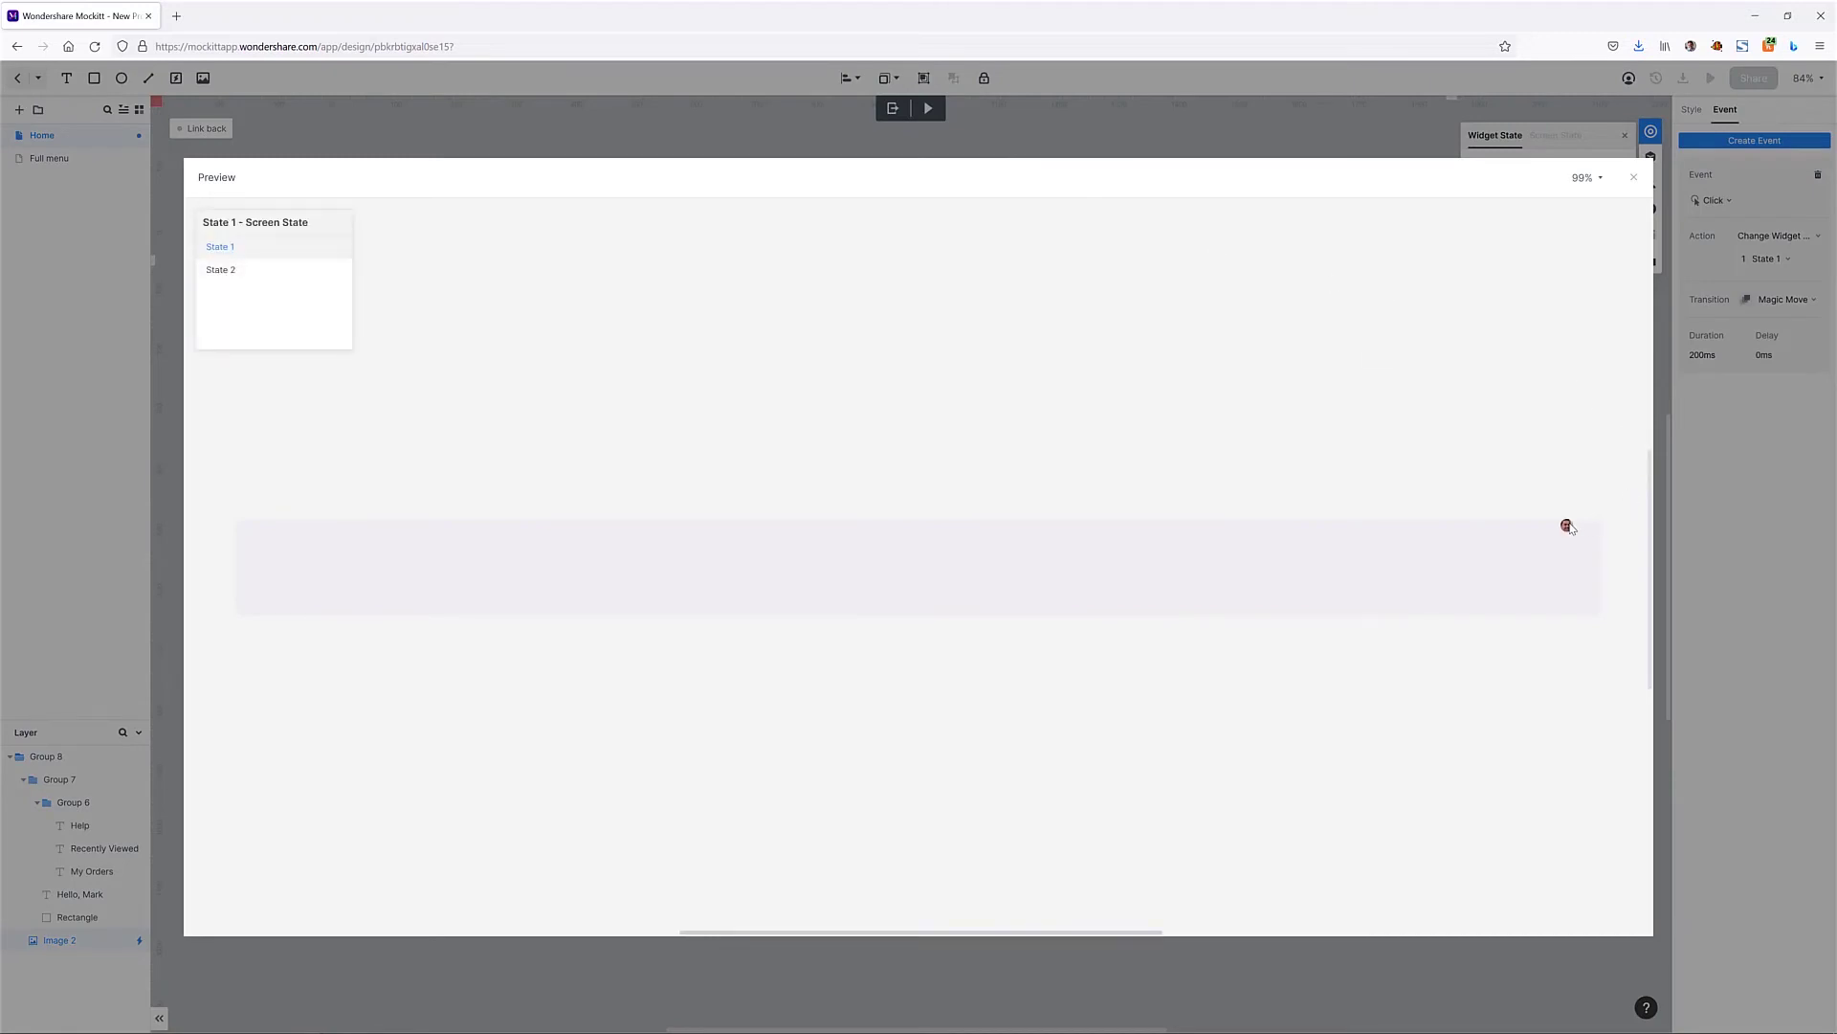
click(1567, 527)
click(1567, 527)
click(1636, 178)
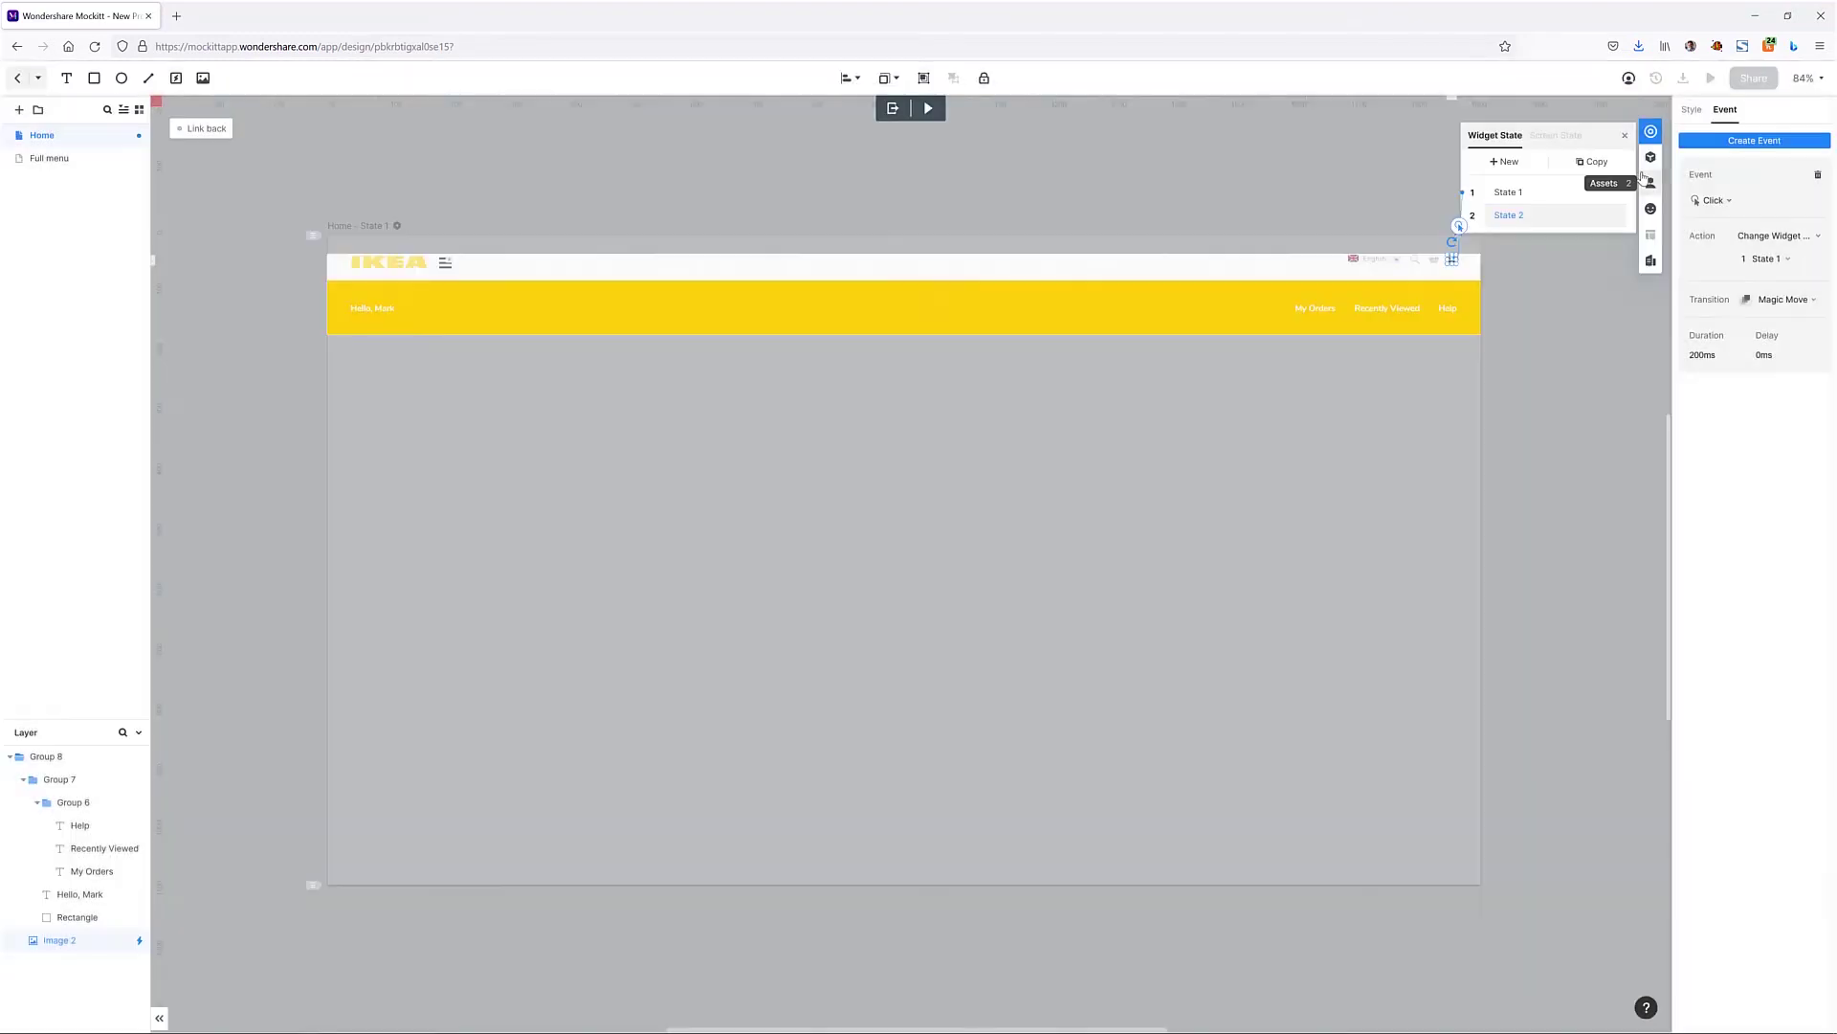
click(893, 109)
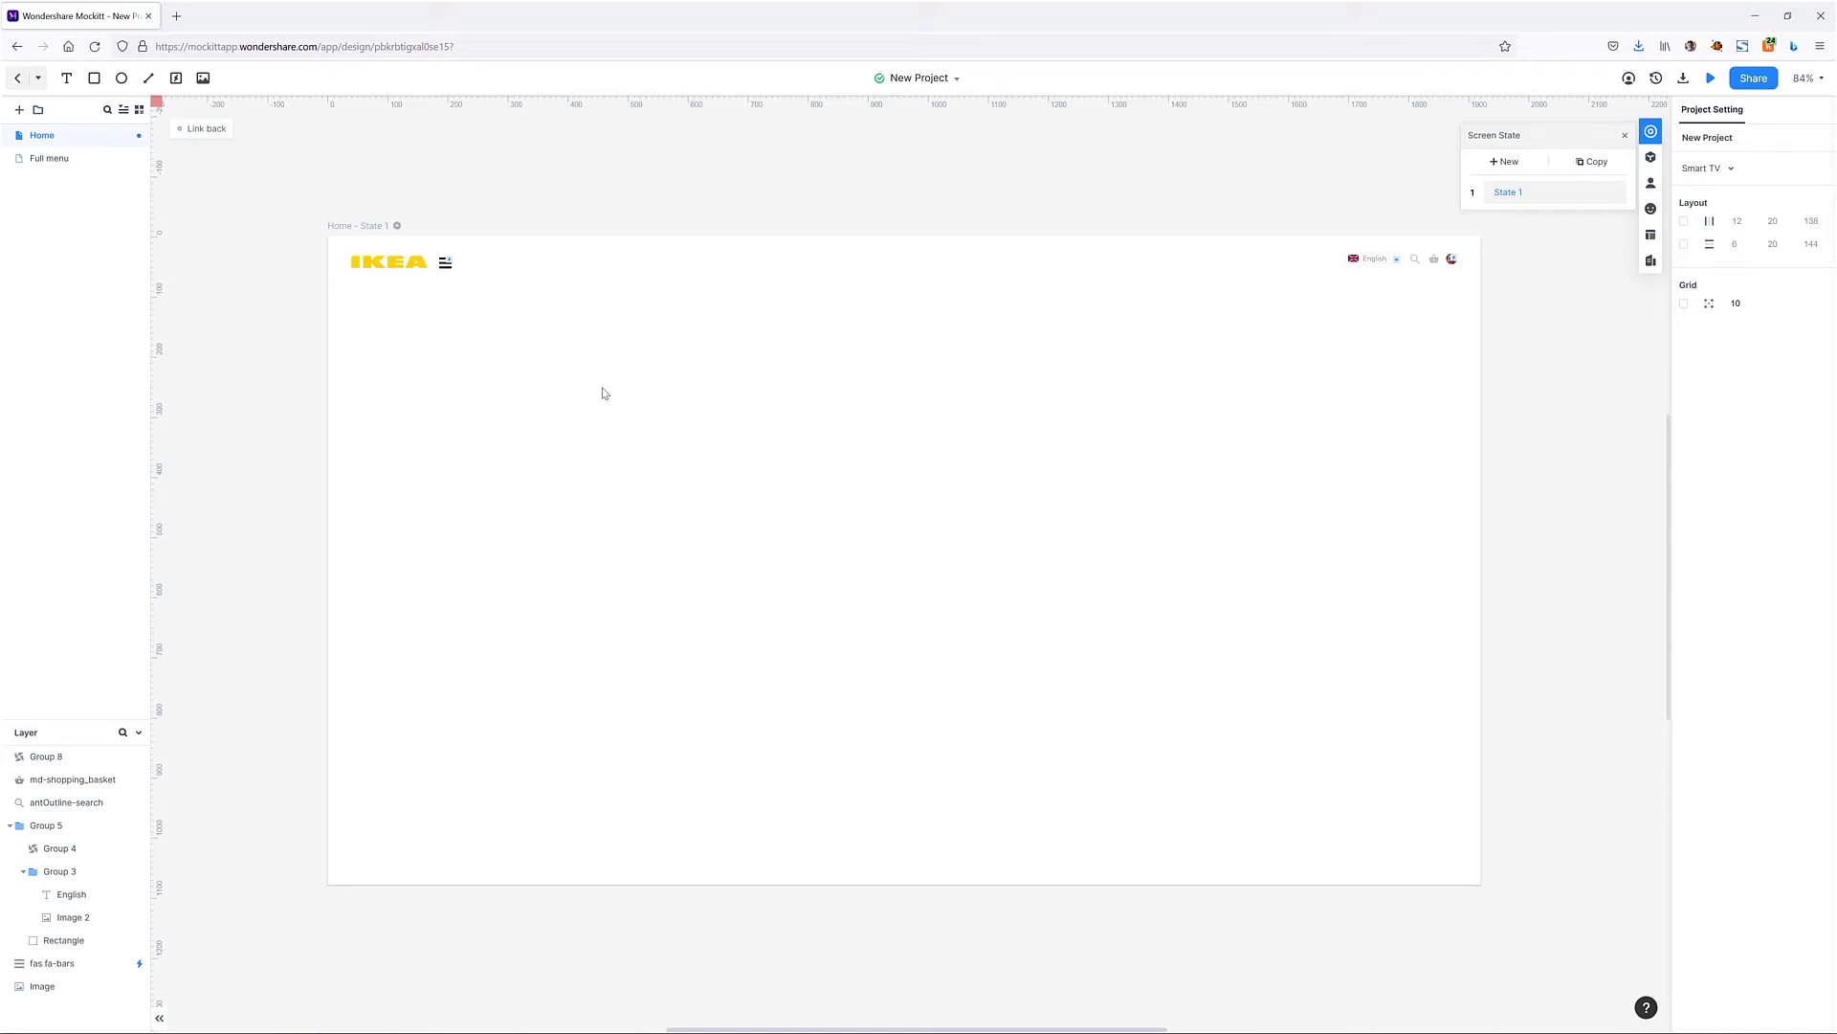
Step: Add the heading text "Need Inspiration?" in a box about 190 × 85 below the IKEA logo
key(t)
drag(359, 341, 472, 397)
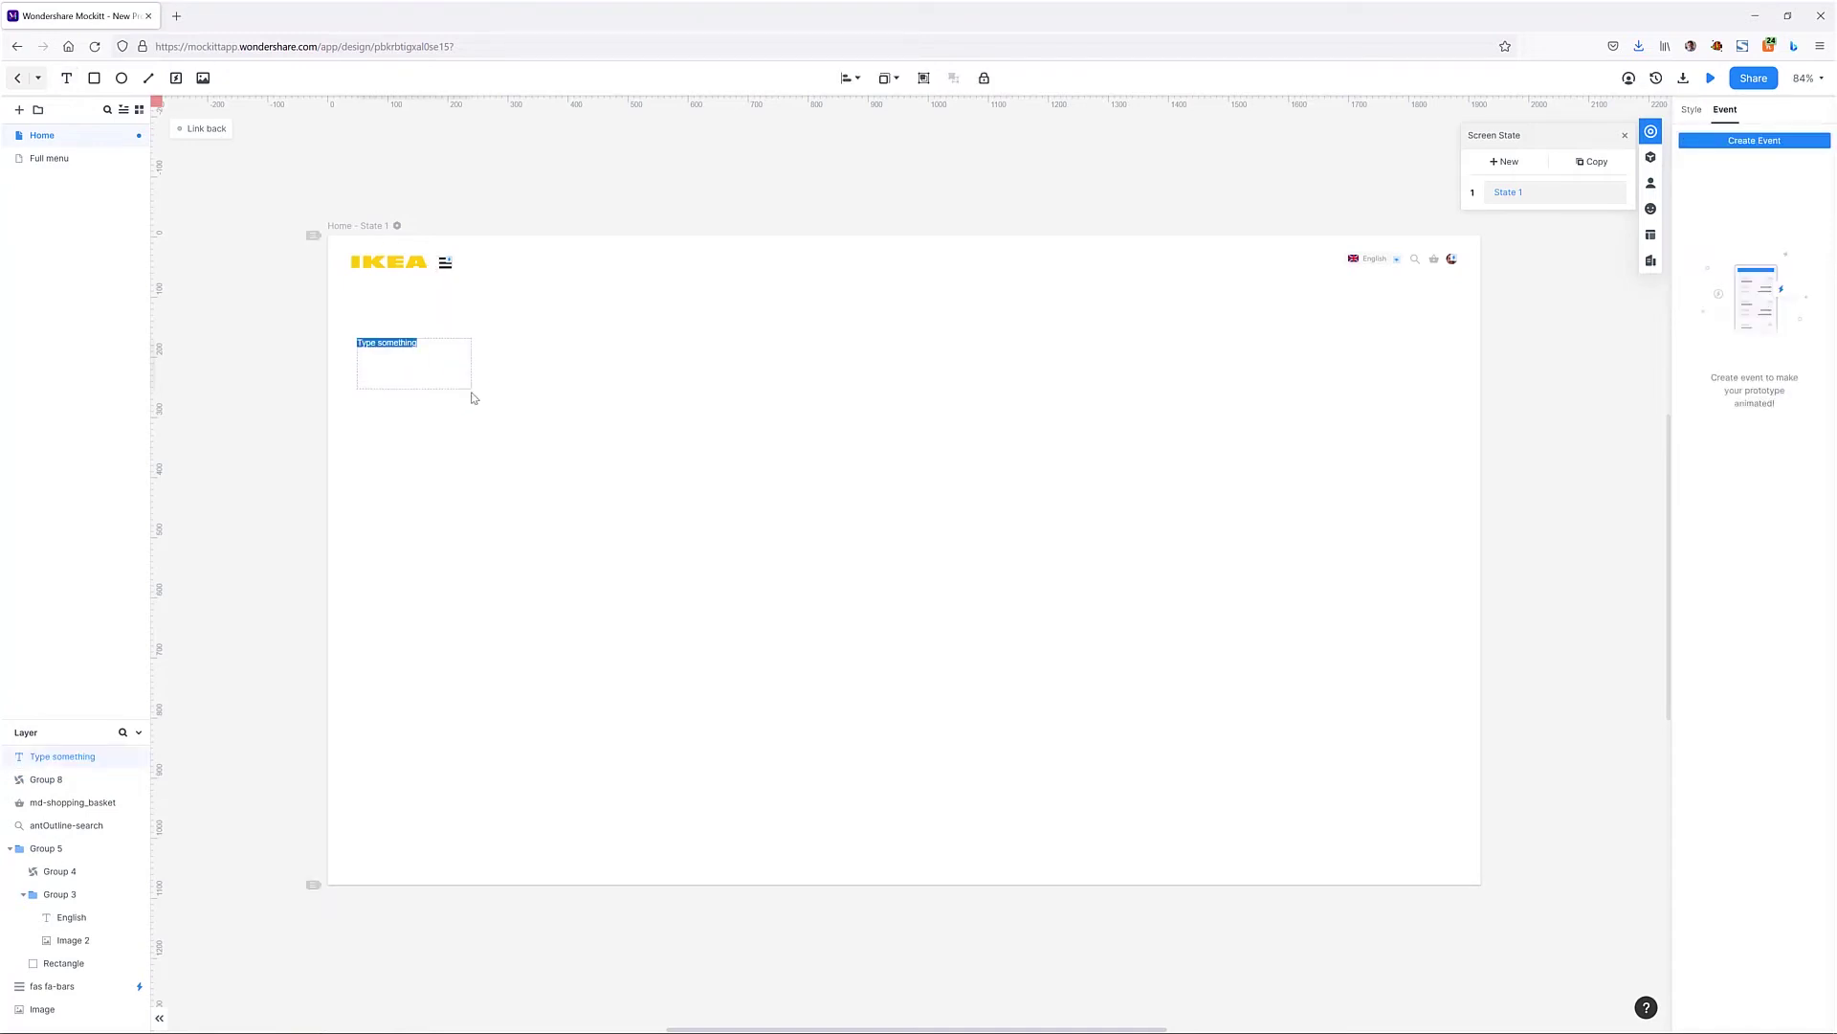
text(Need Inspiration?)
click(536, 422)
click(403, 349)
Step: Style the heading in Nunito at size 64 with a heavy weight and enlarge its box to about 488 × 165
click(1692, 110)
click(1702, 380)
click(1734, 498)
click(1709, 406)
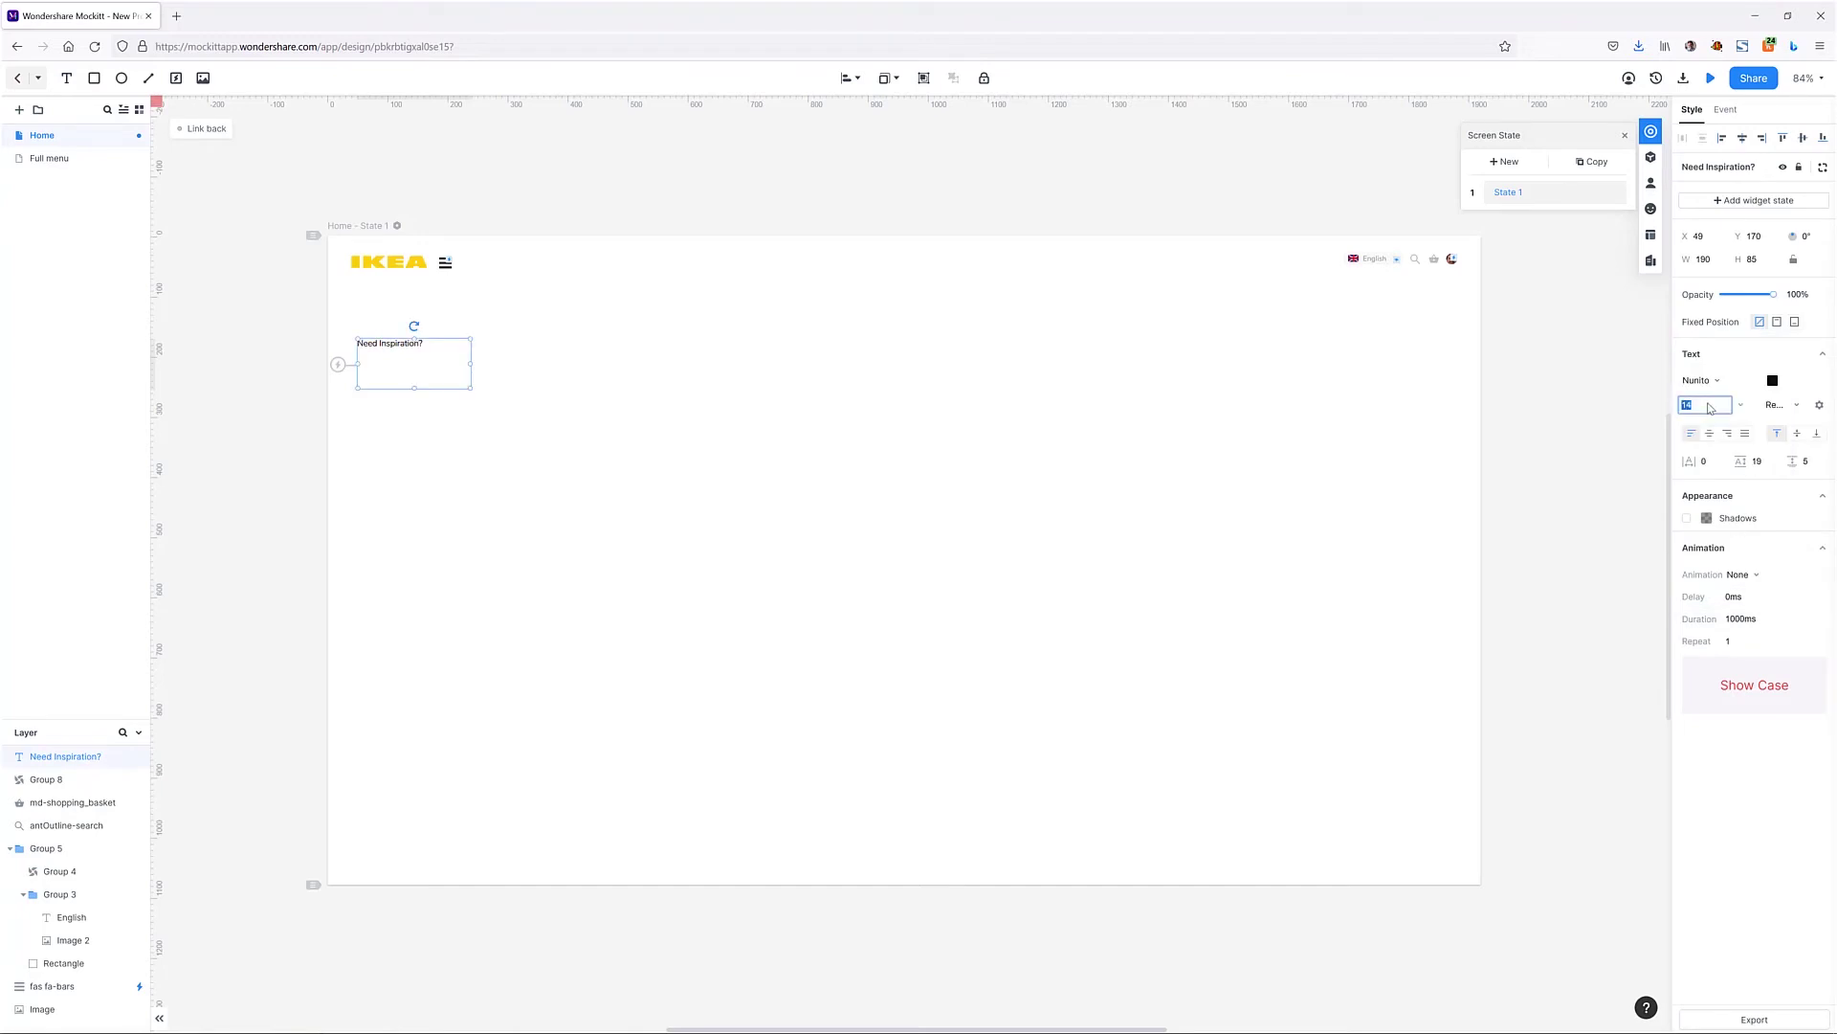
text(64)
key(Return)
click(1791, 405)
click(1803, 408)
drag(470, 388, 649, 437)
Step: Try the heading in the Lato and Jost fonts with a heavy weight
click(1723, 381)
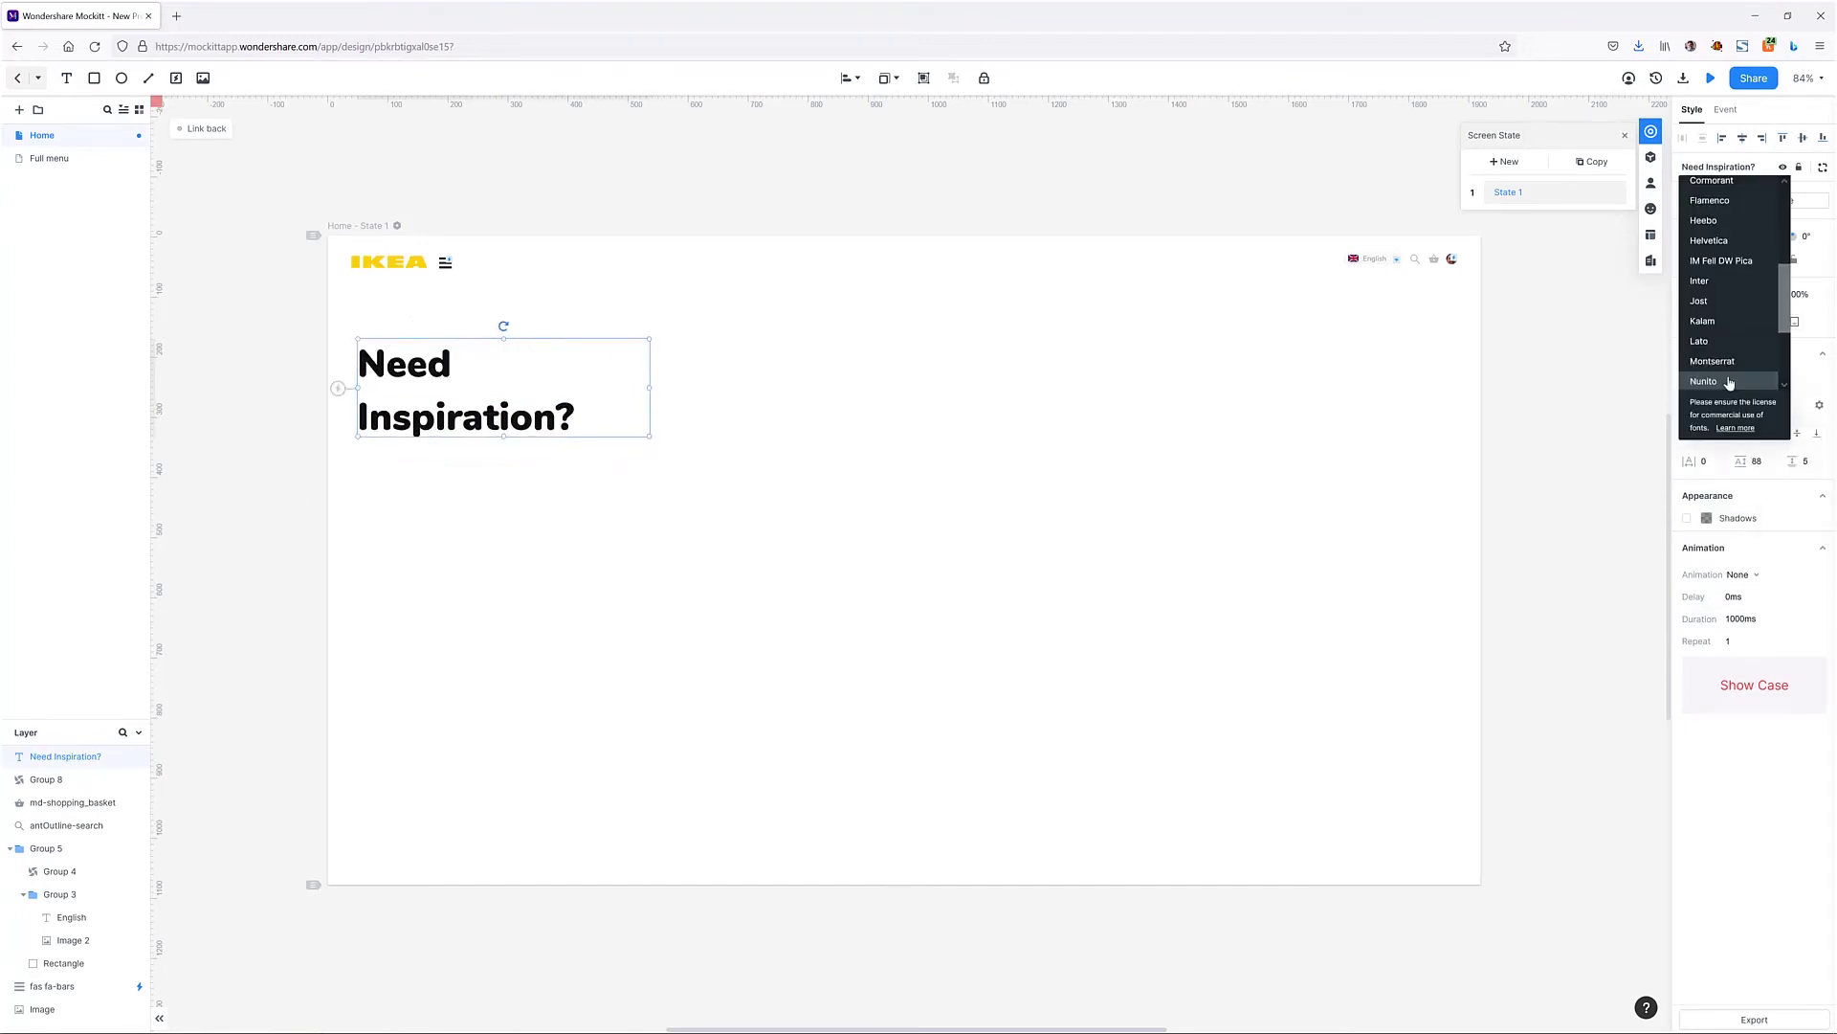
click(1715, 342)
click(1795, 407)
click(1797, 407)
click(1723, 381)
click(1707, 342)
Step: Set the heading's font to Open Sans in a heavy weight with a line height of 64
click(1706, 382)
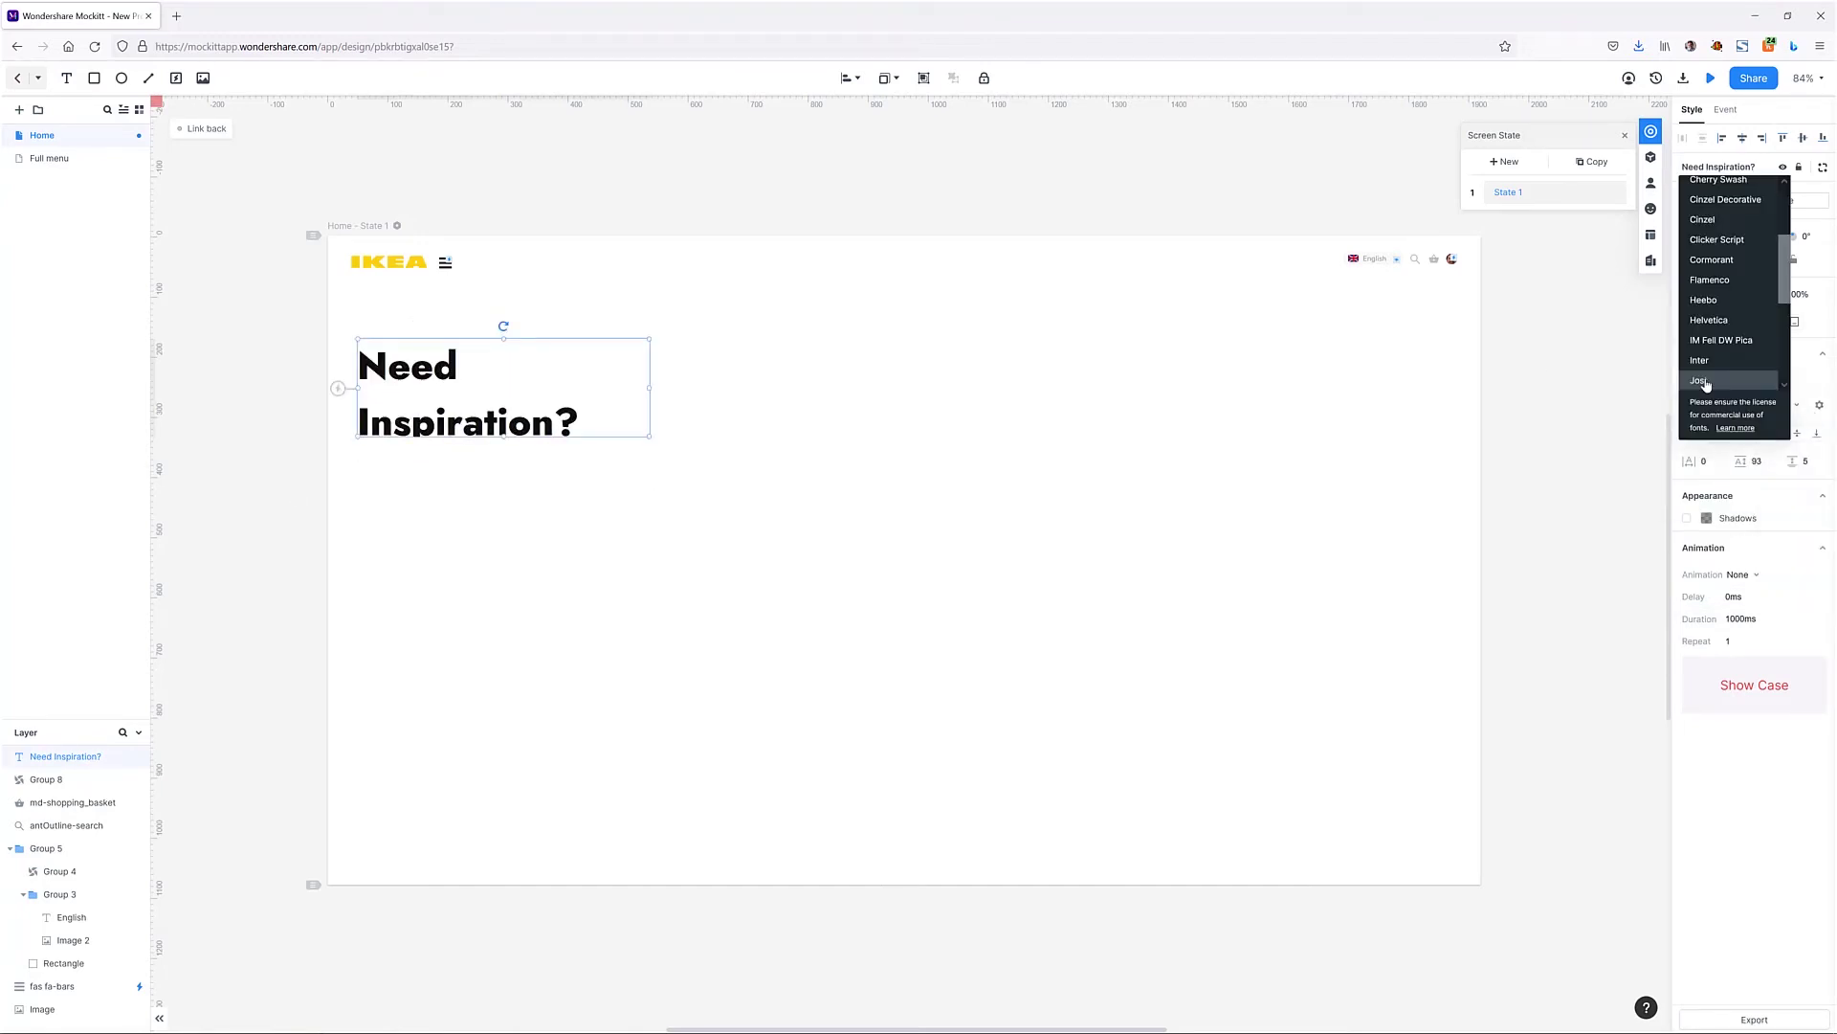
scroll(1706, 382, down, 3)
click(1715, 362)
click(1788, 407)
click(1816, 409)
click(1801, 408)
click(1804, 446)
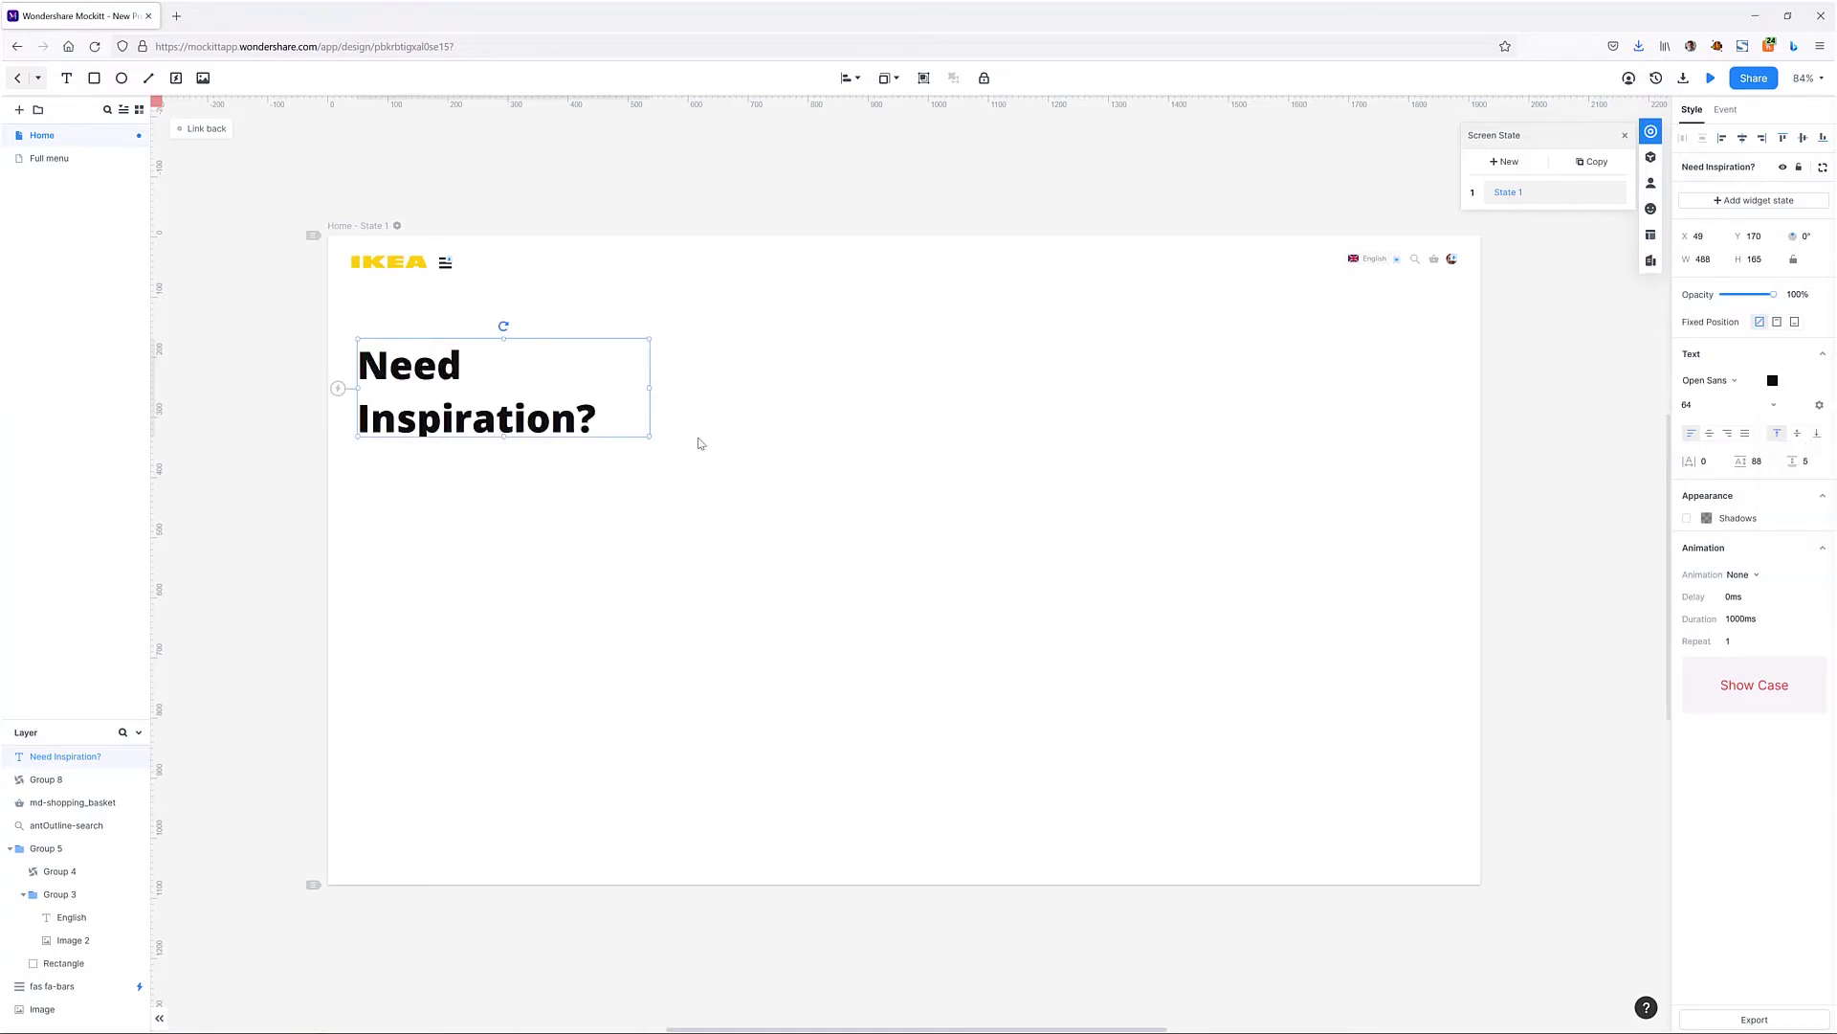
click(1758, 462)
text(65)
click(957, 460)
Step: Draw a thin horizontal line about 177 wide below the heading
click(149, 82)
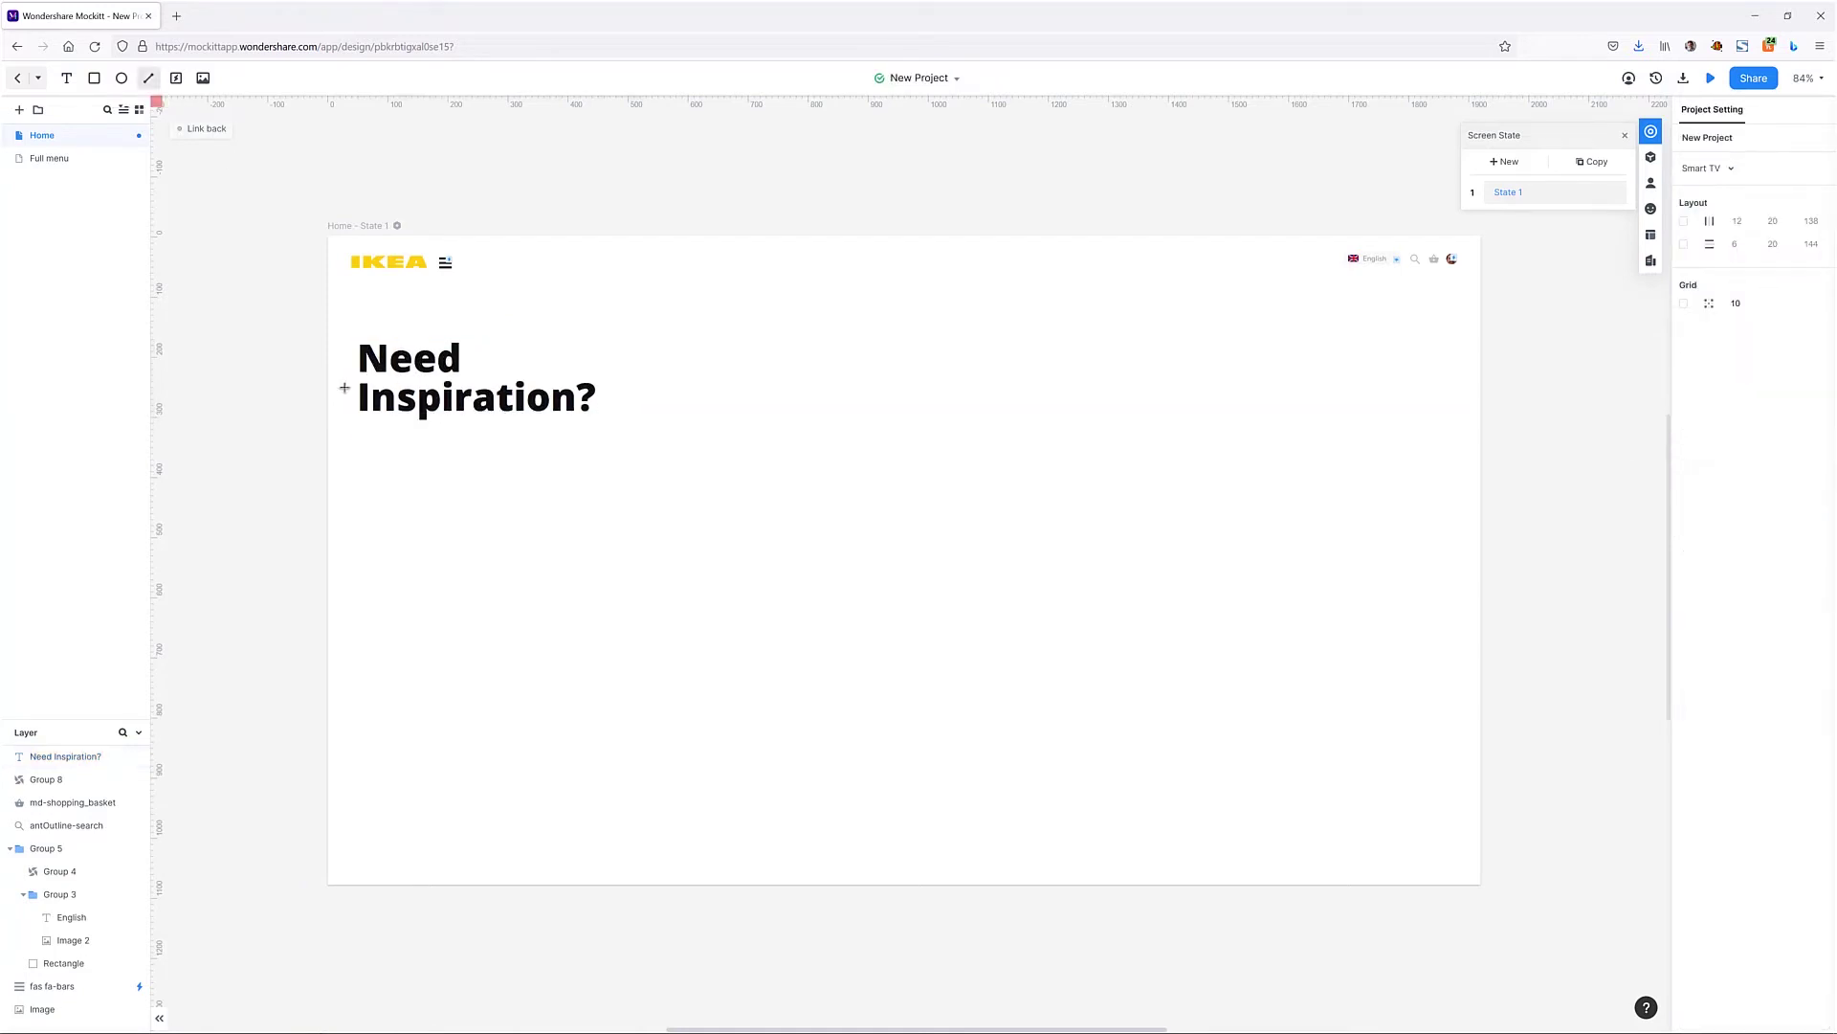
drag(365, 438, 462, 437)
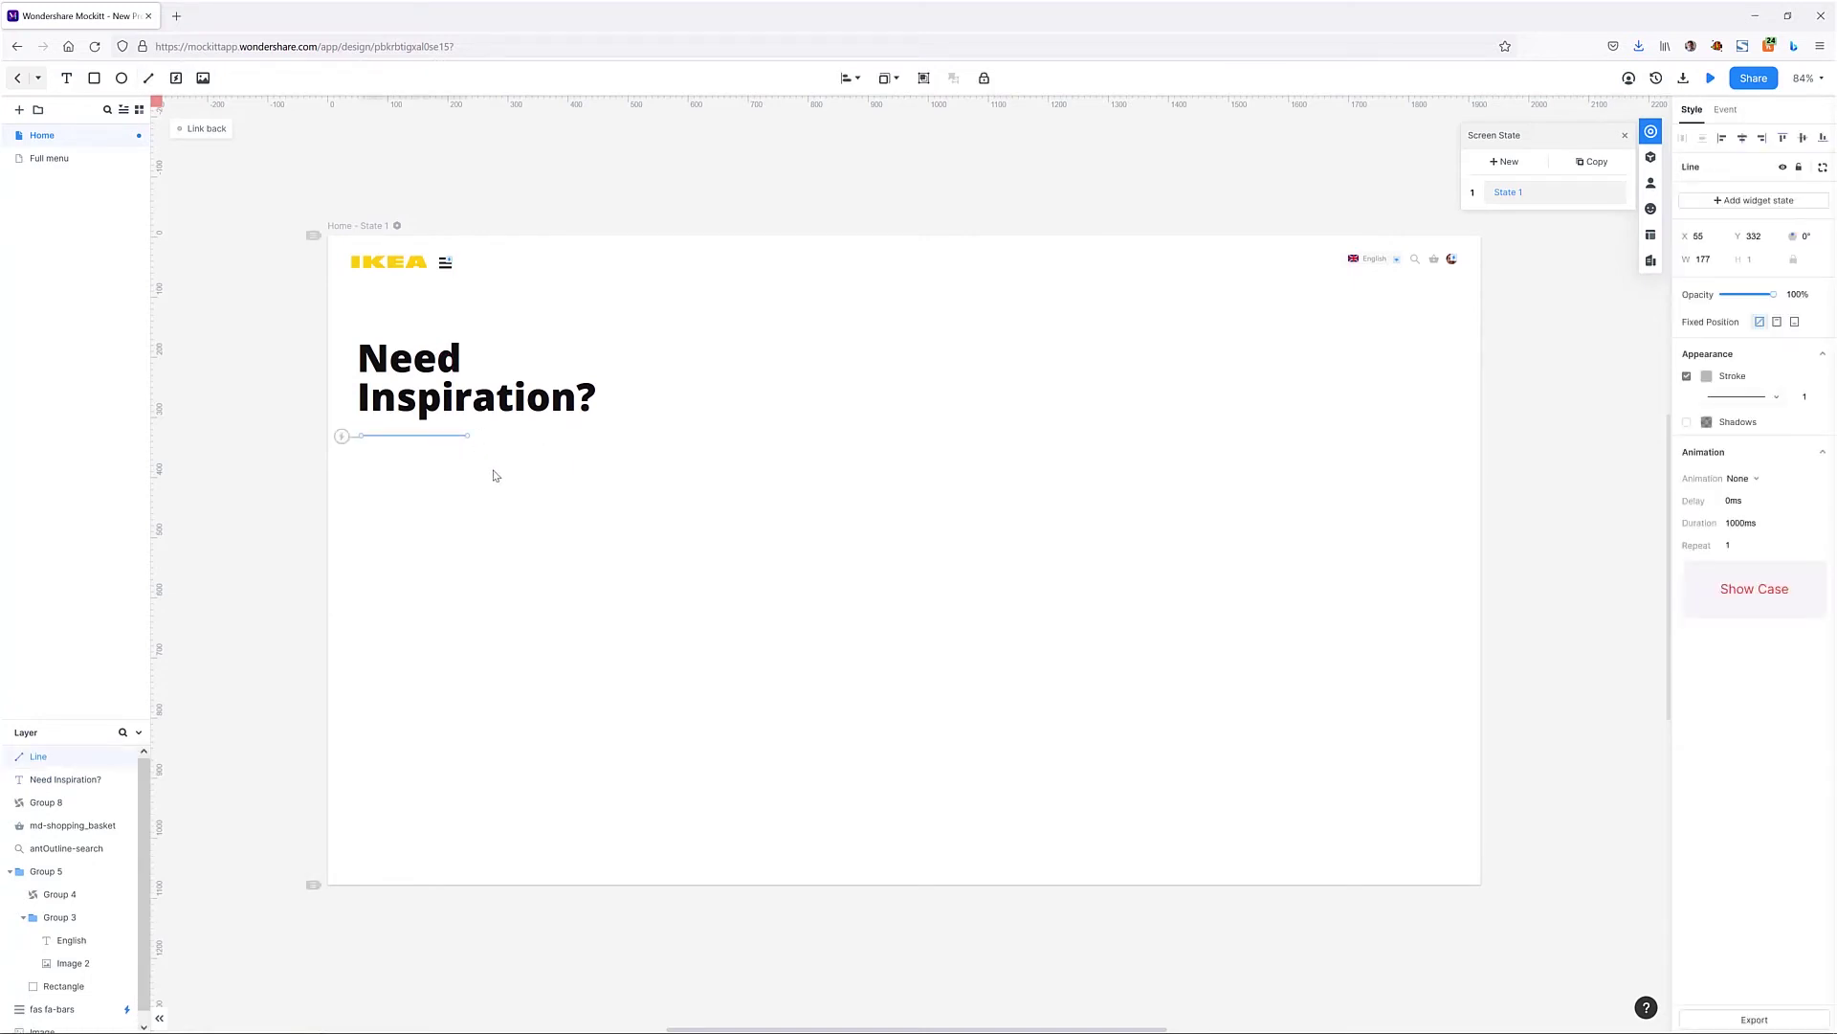
click(493, 469)
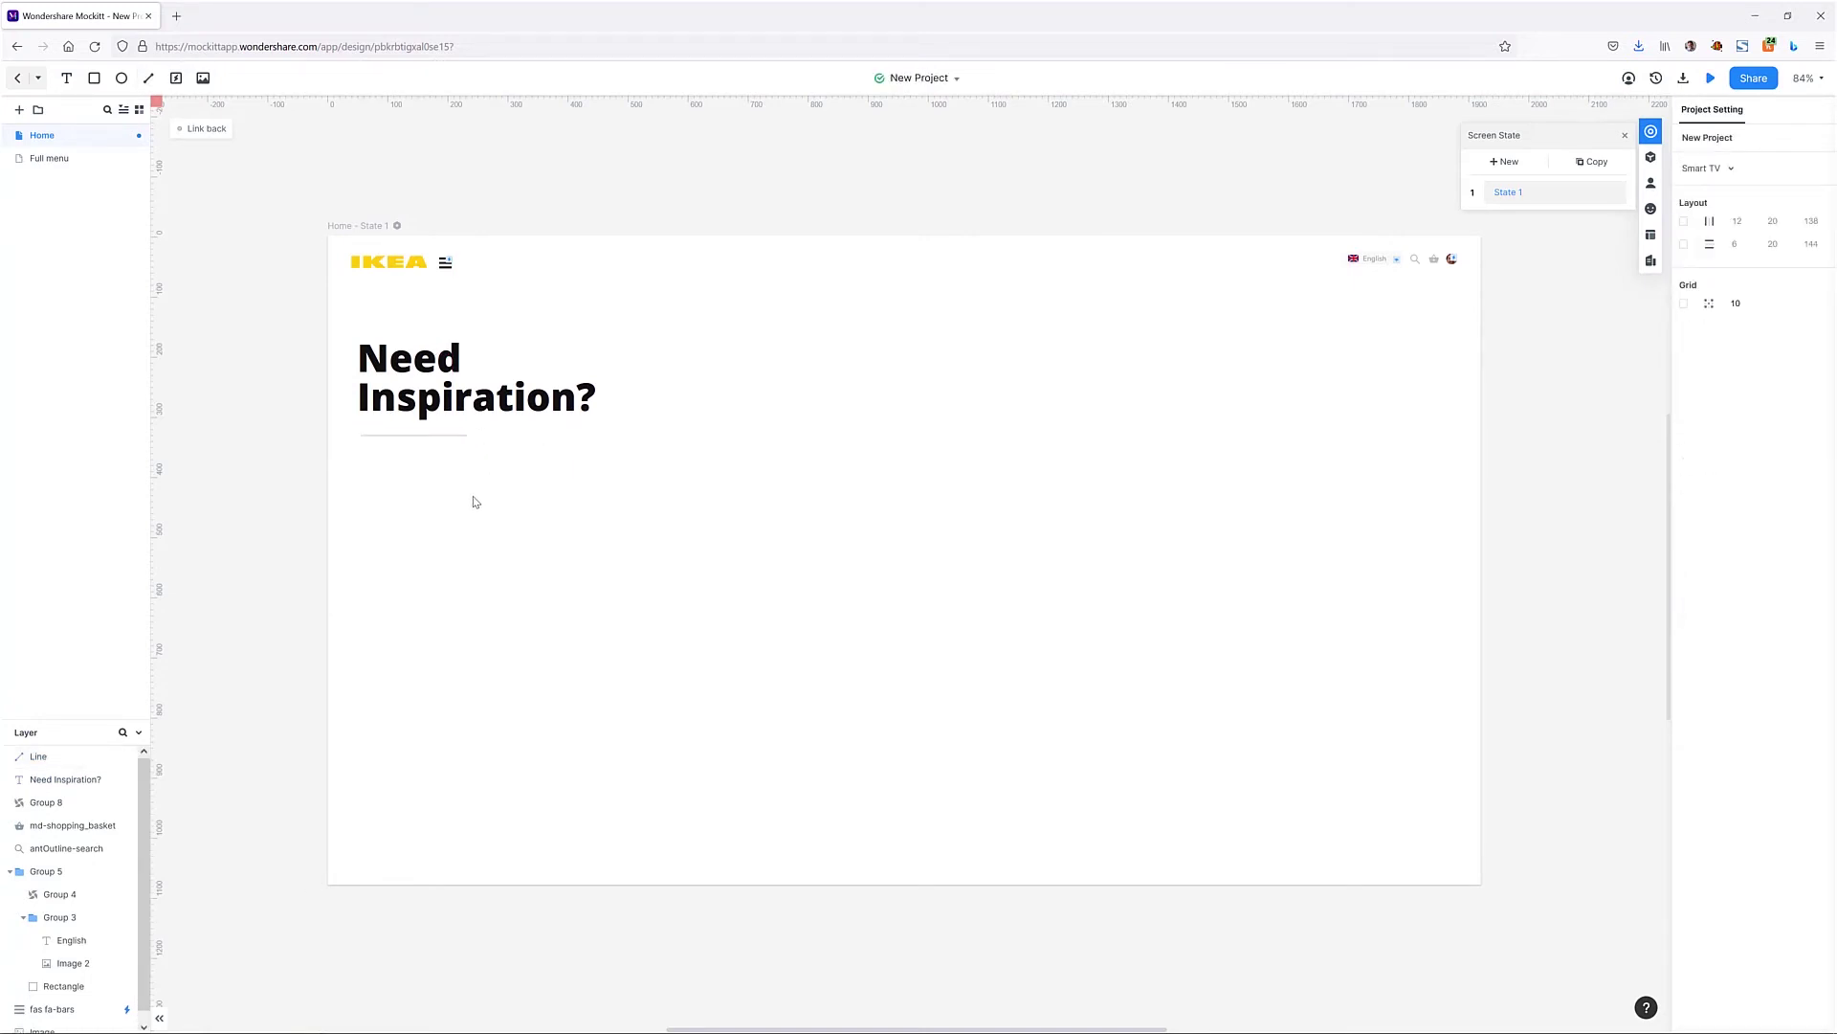
Step: Below the line, add the text "Lorem ipsum is placeholder text commonly used in the graphic, print, and publishing industries for previewing layouts and visual mockups."
click(66, 78)
drag(361, 455, 605, 544)
text(Lorem ipsum is placeholder text commonly used in the graphic, print, and publishing industries for previewing layouts and visual mockups.)
click(687, 543)
Step: Style the paragraph in Open Sans at size 16 with a dark grey color and a line height of 26
click(1713, 381)
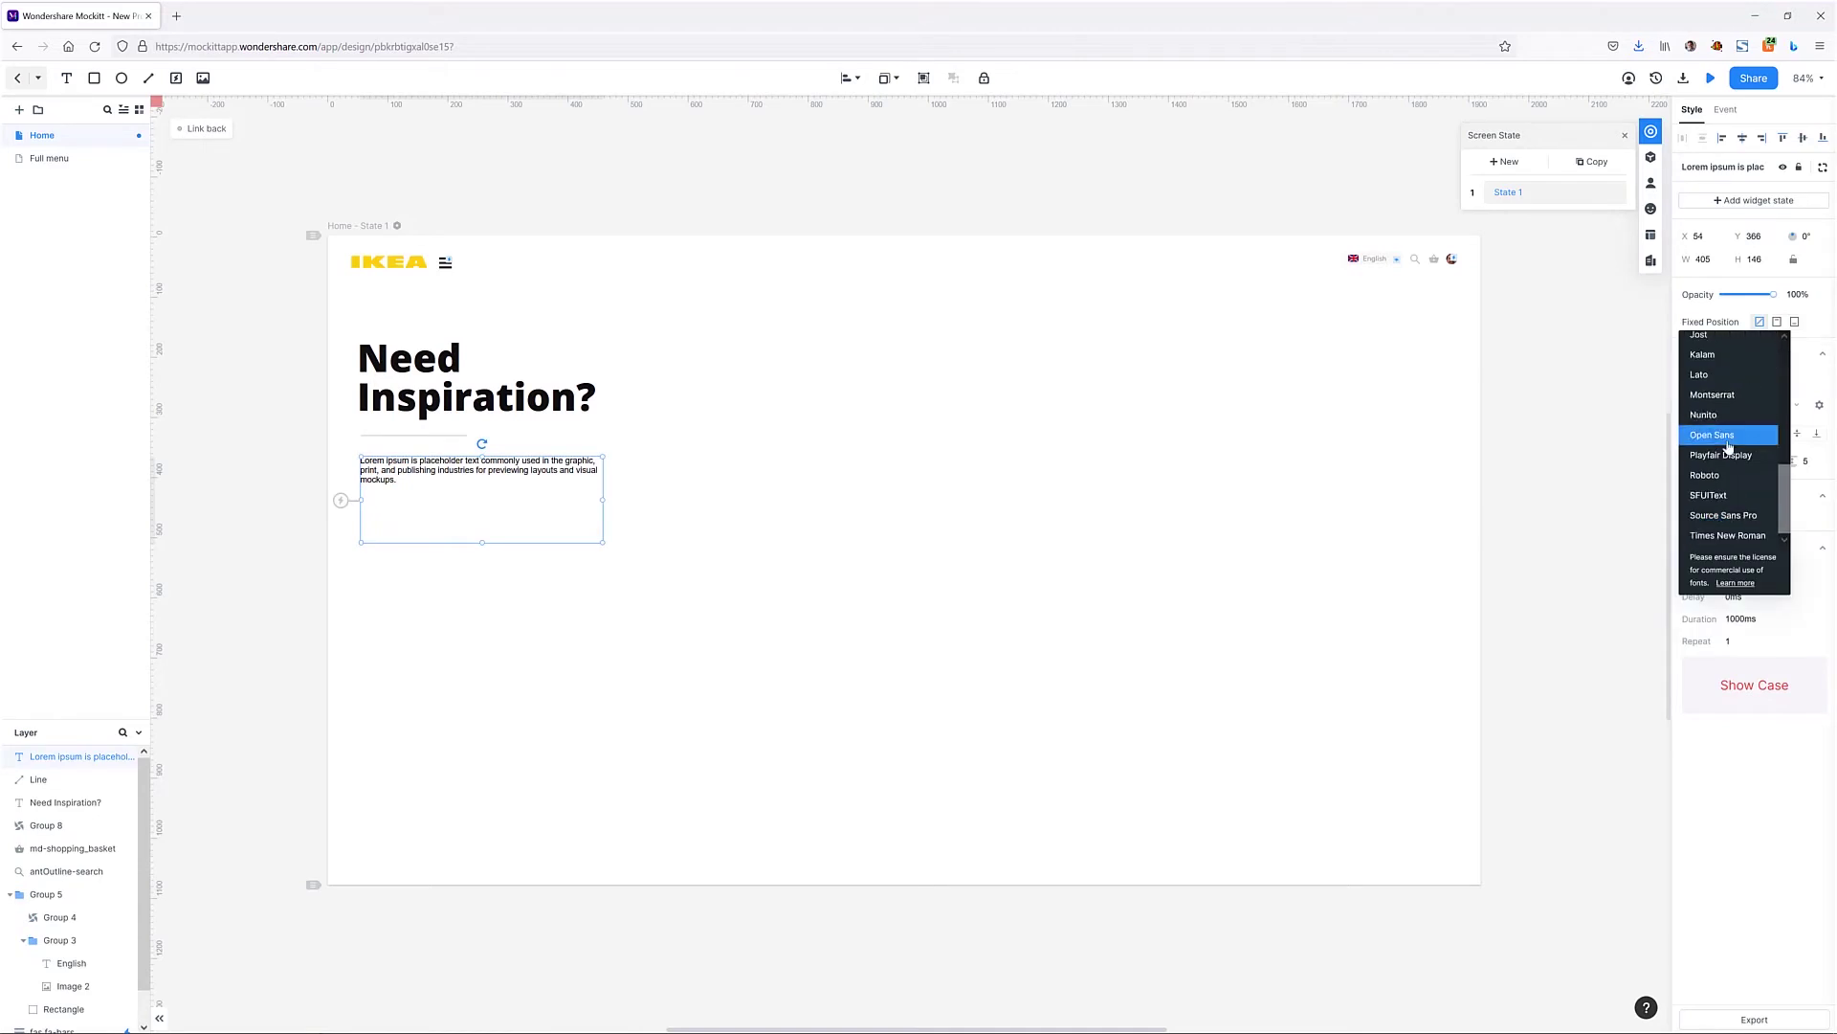
click(1725, 437)
click(1772, 381)
drag(1585, 386, 1570, 368)
click(536, 497)
click(1688, 404)
text(16)
click(1758, 463)
text(26)
click(711, 505)
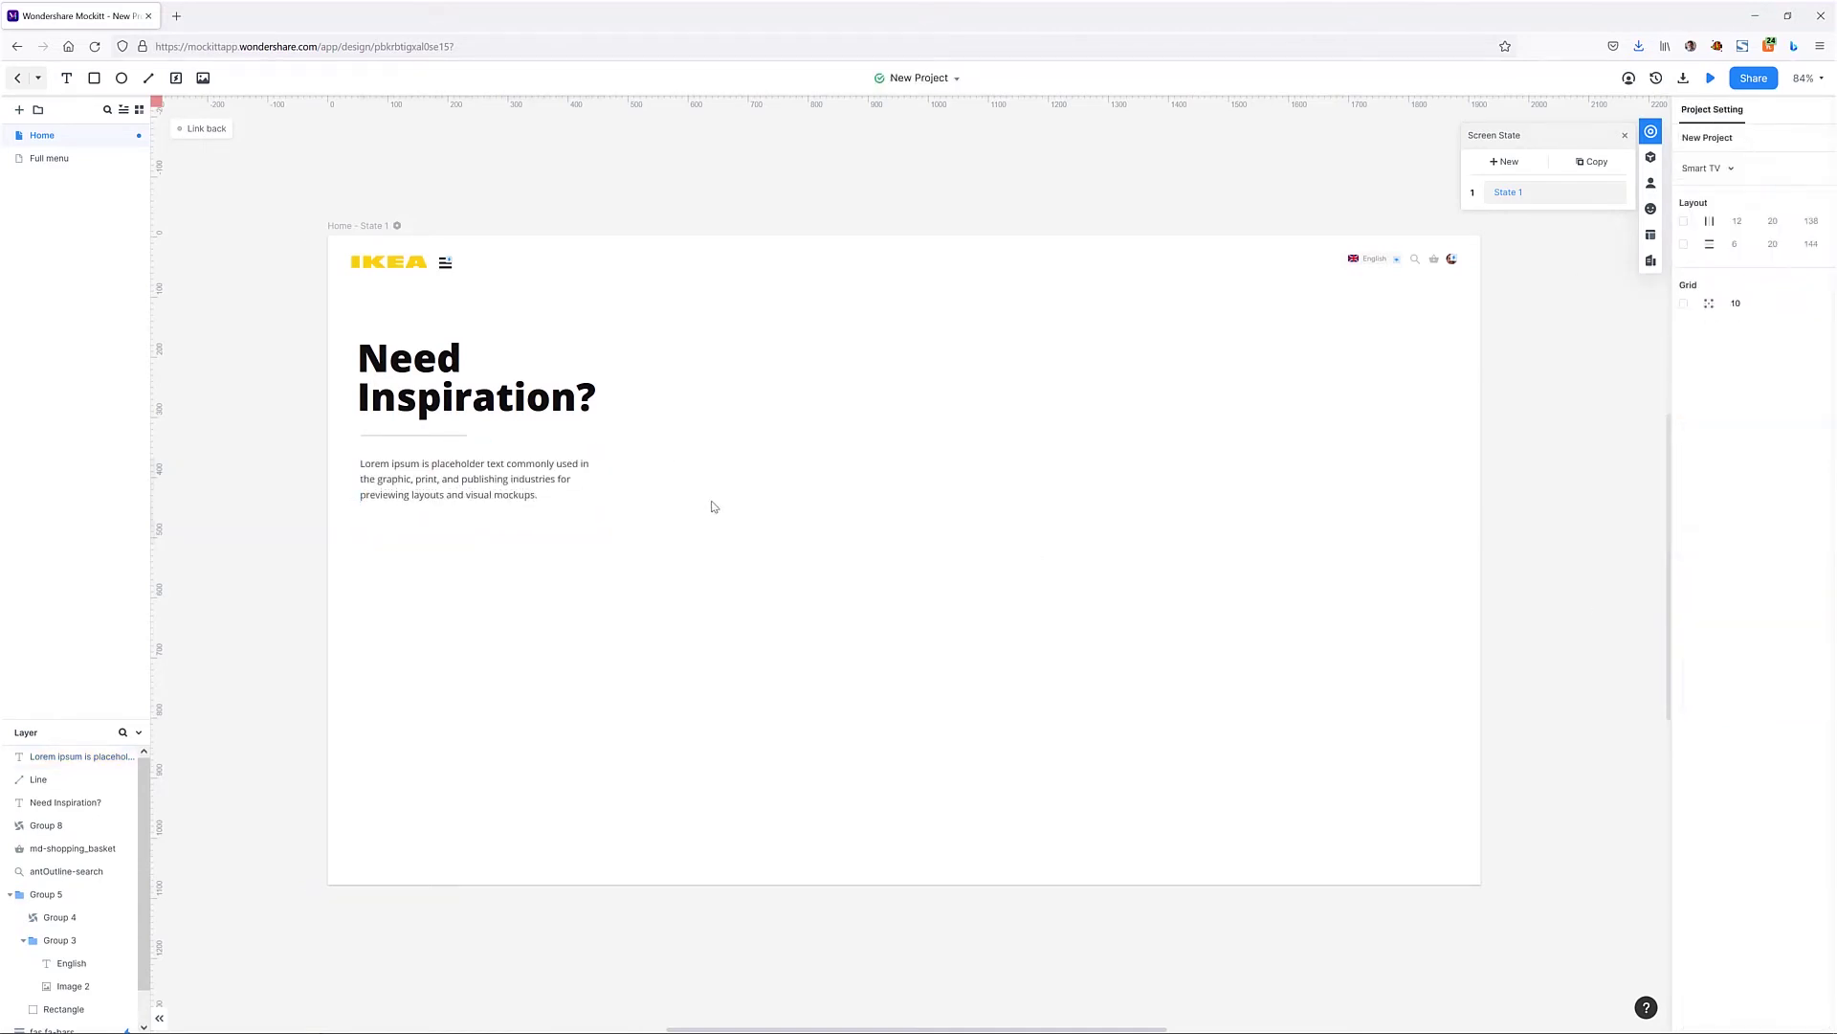
Step: Shorten the paragraph's box to fit its text and distribute the heading, line and paragraph evenly in the vertical direction
click(595, 510)
drag(483, 545, 484, 505)
drag(341, 329, 473, 488)
click(851, 78)
click(842, 295)
click(498, 396)
drag(678, 585, 351, 378)
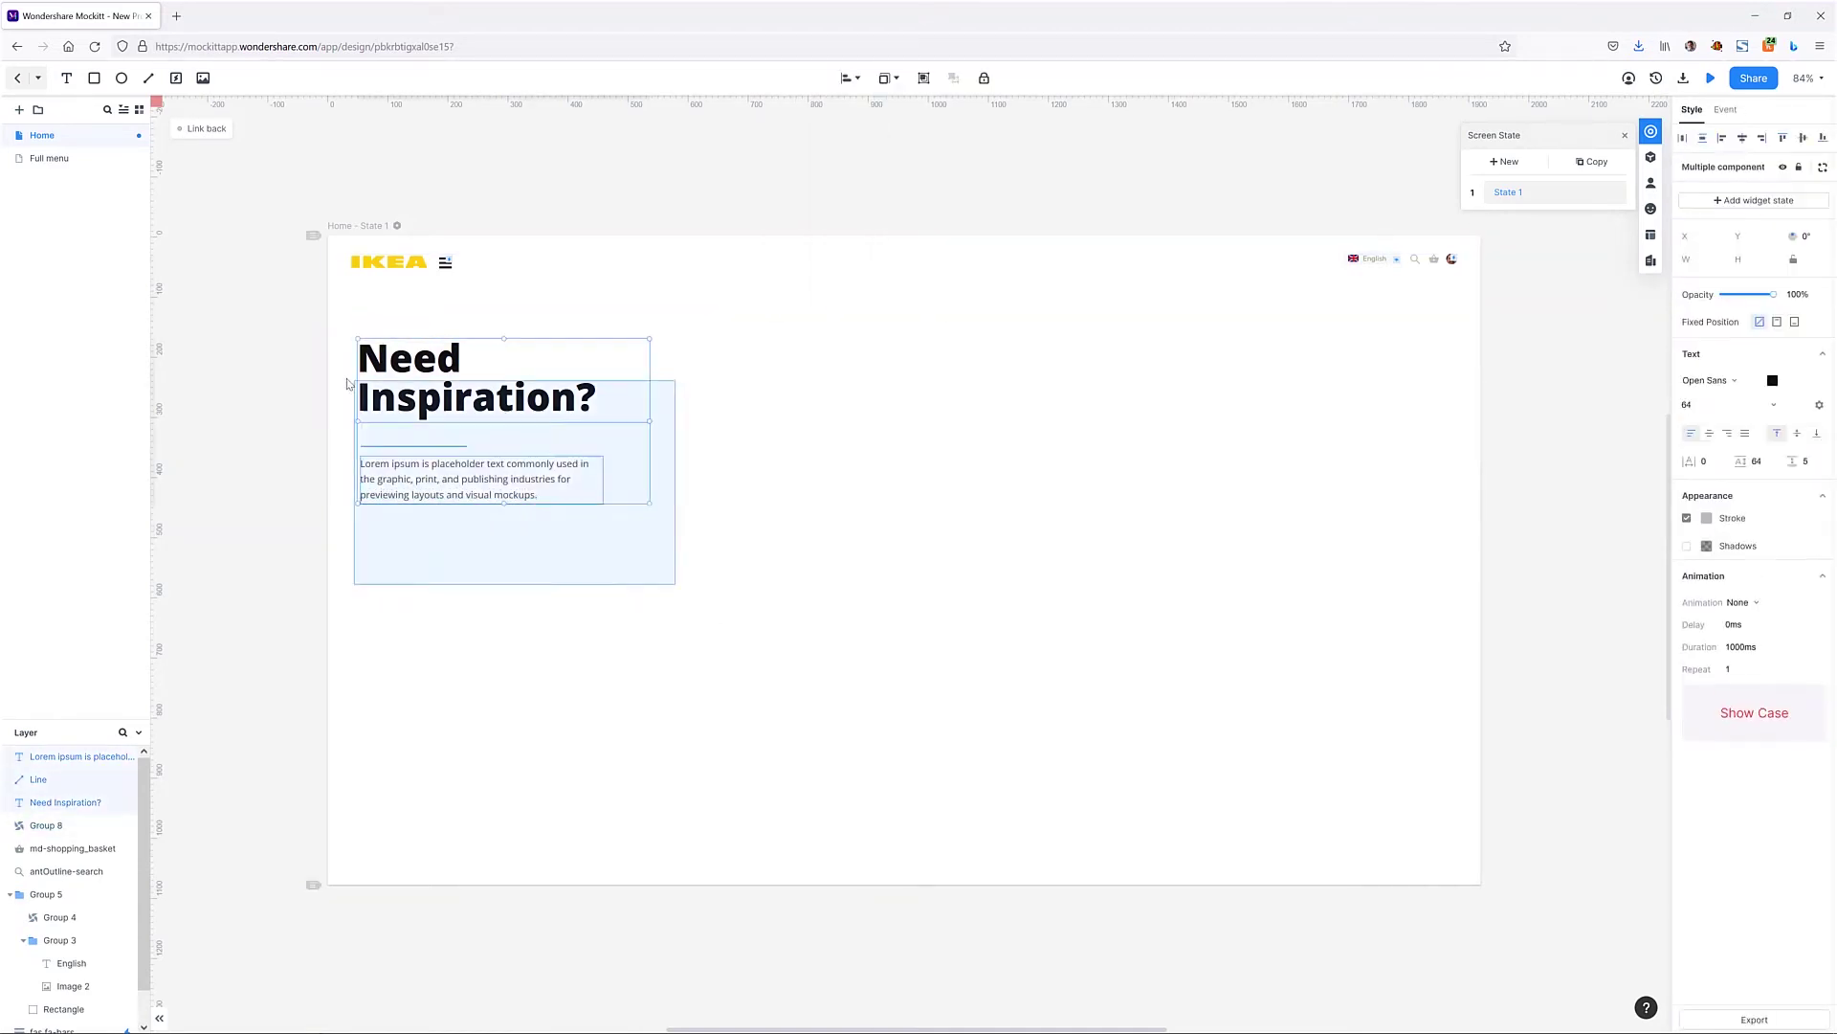
click(850, 79)
click(842, 295)
click(807, 585)
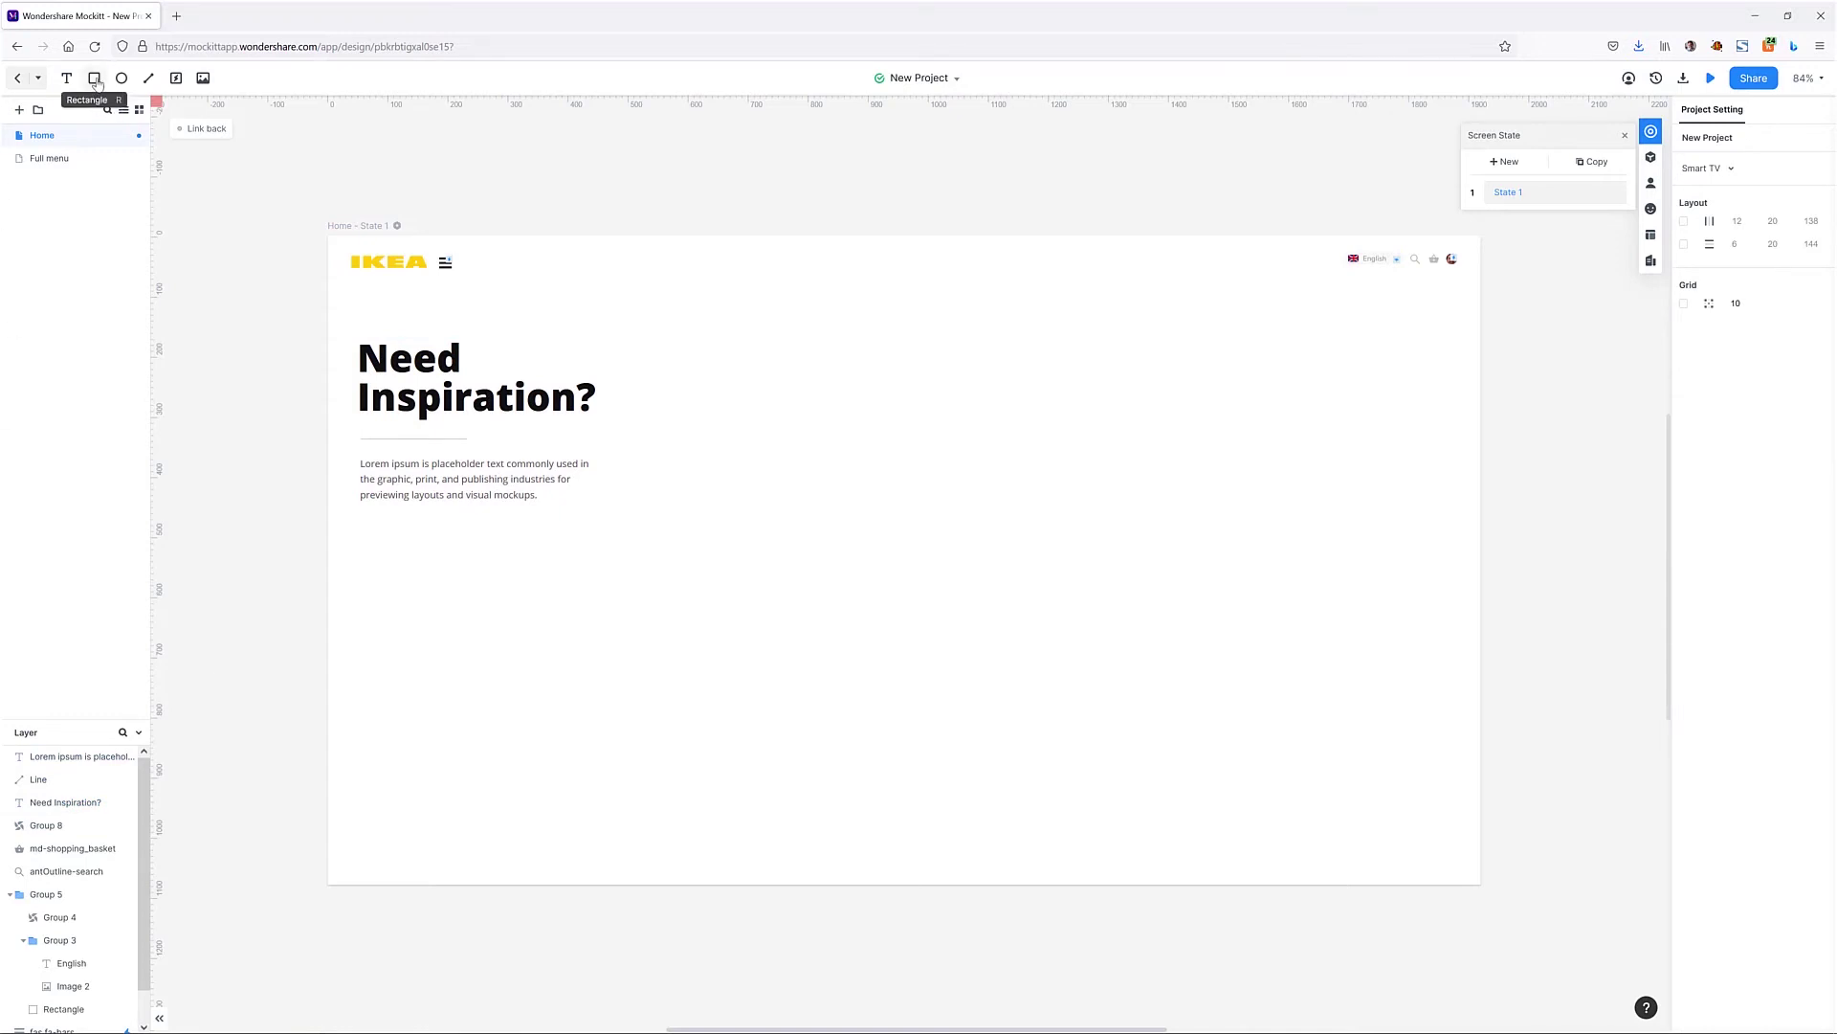
Step: Draw a rectangle about 351 × 70 below the paragraph, with no stroke and the document's yellow as fill
click(94, 78)
drag(361, 522, 571, 564)
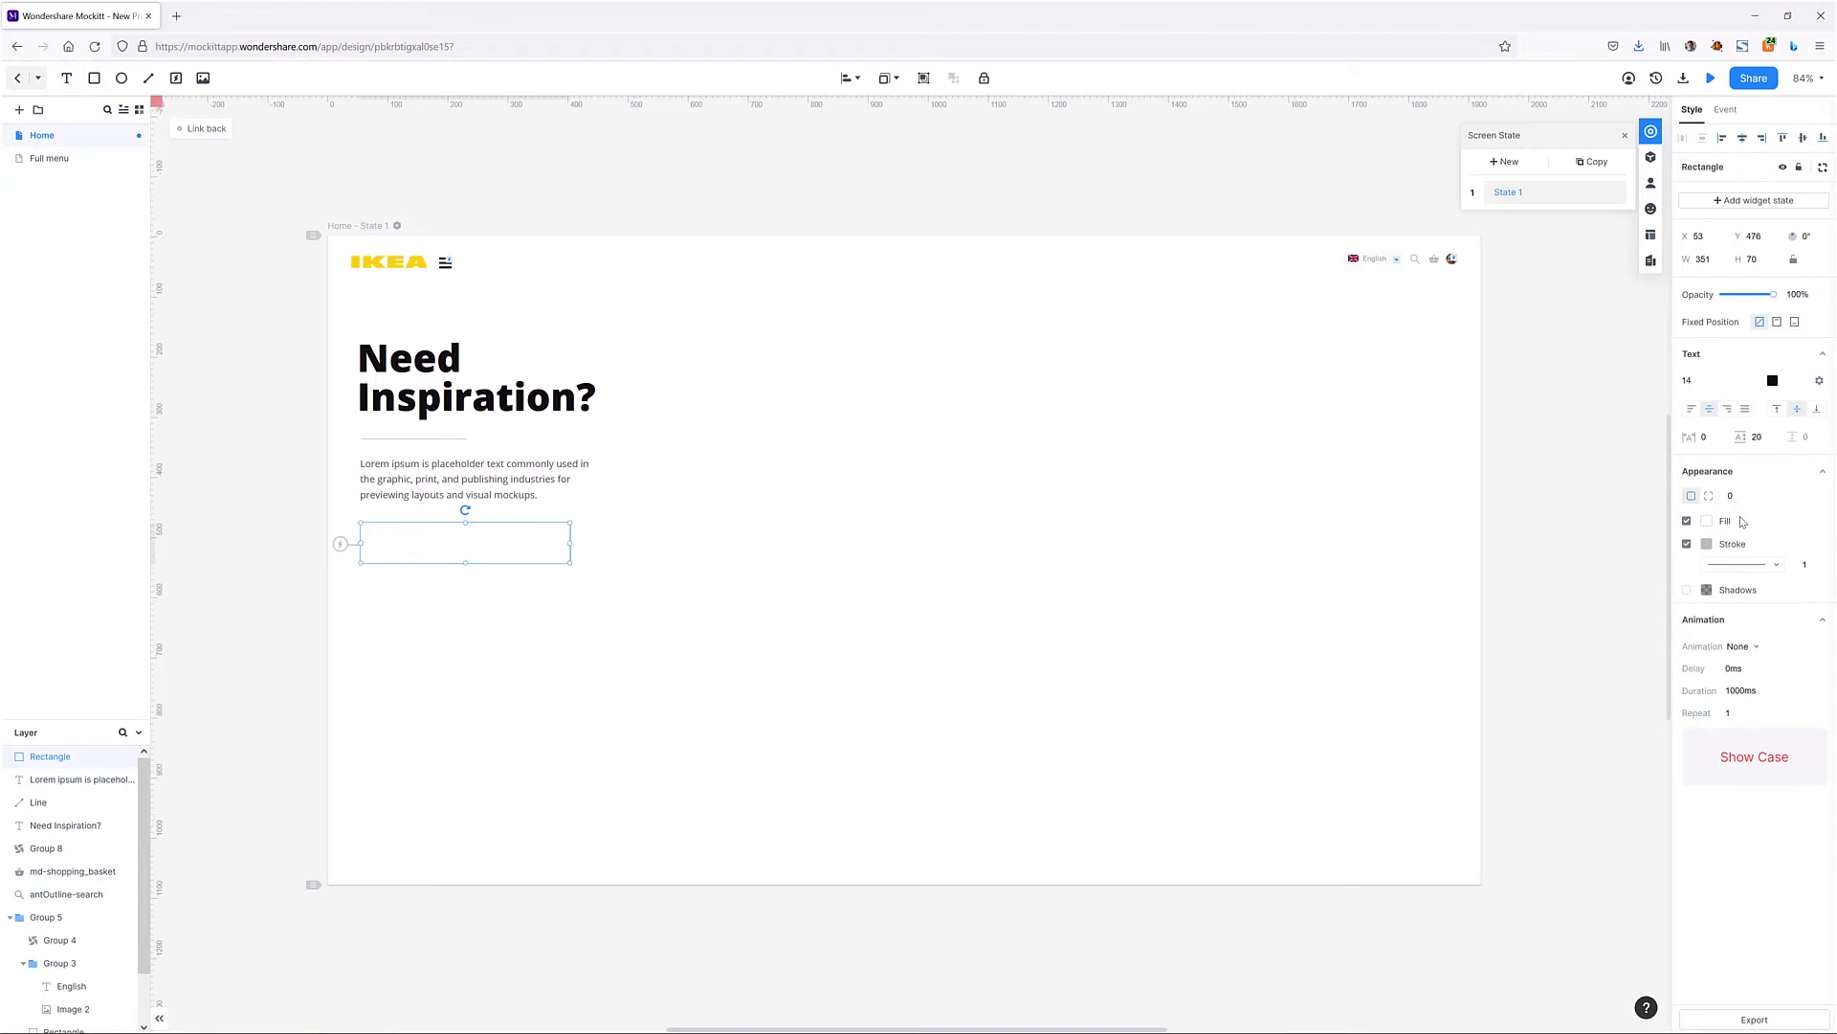
click(1687, 545)
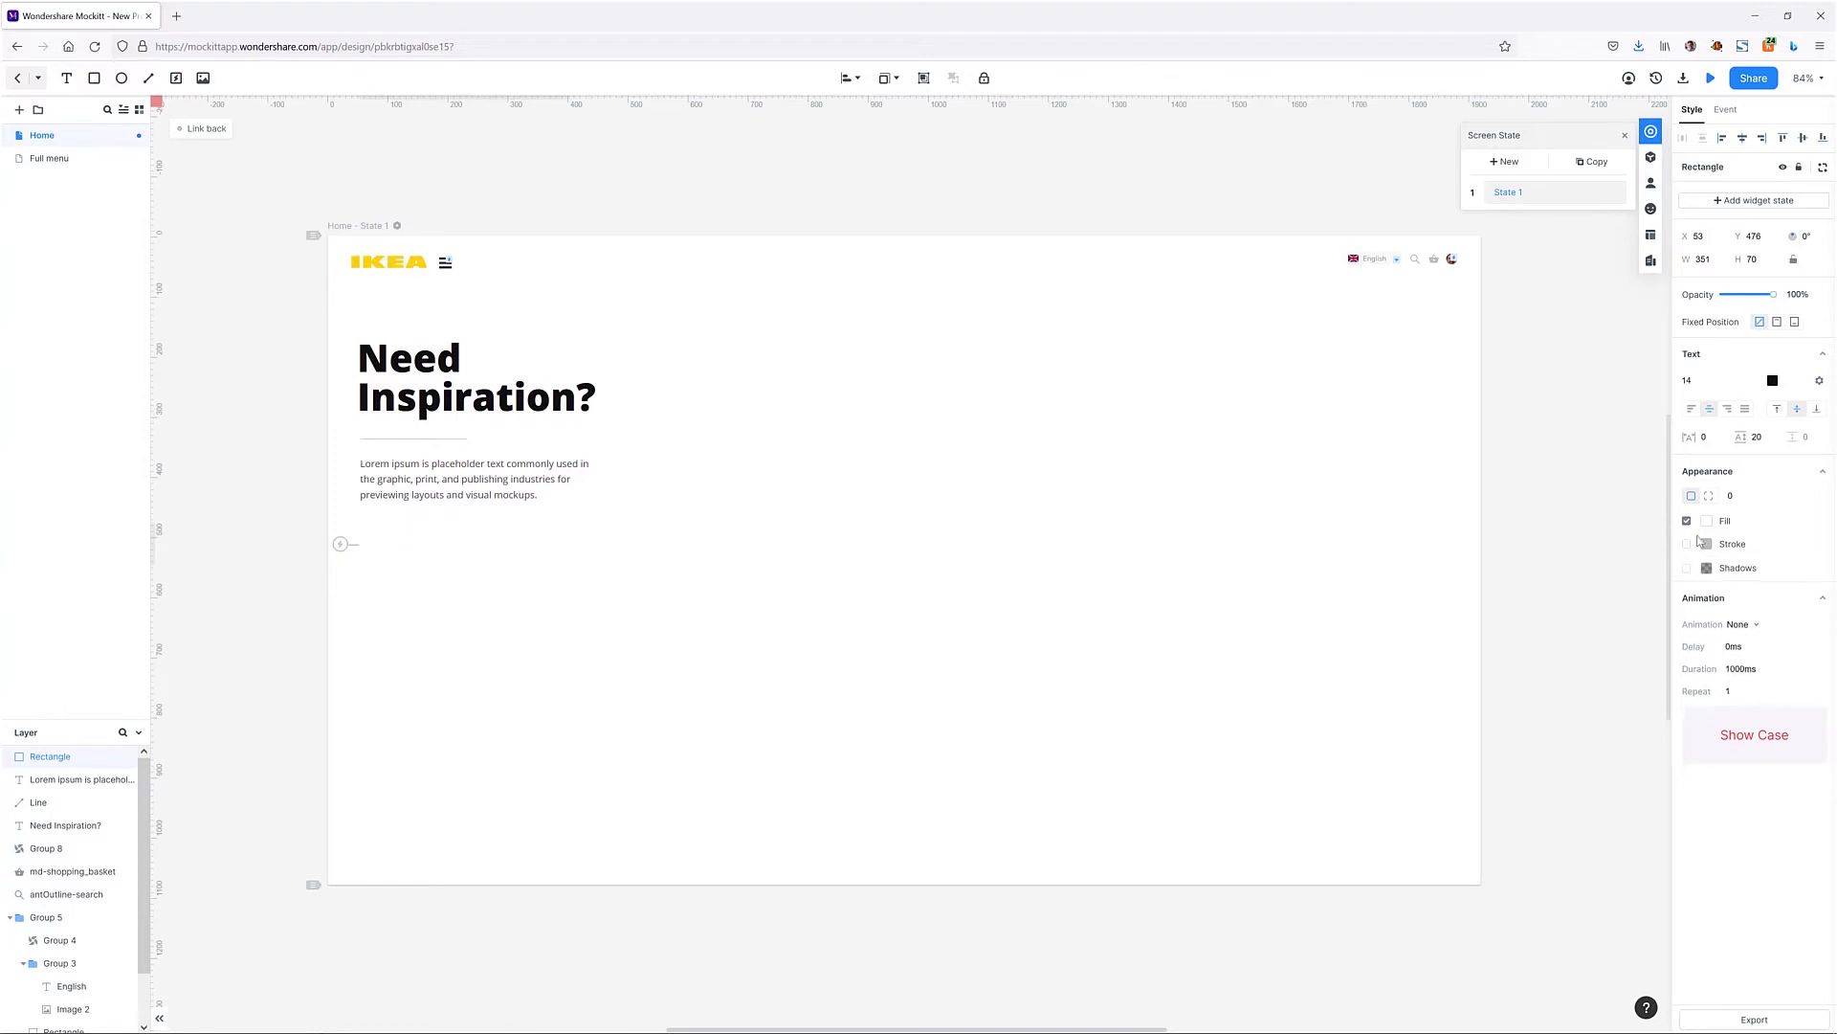
click(1707, 521)
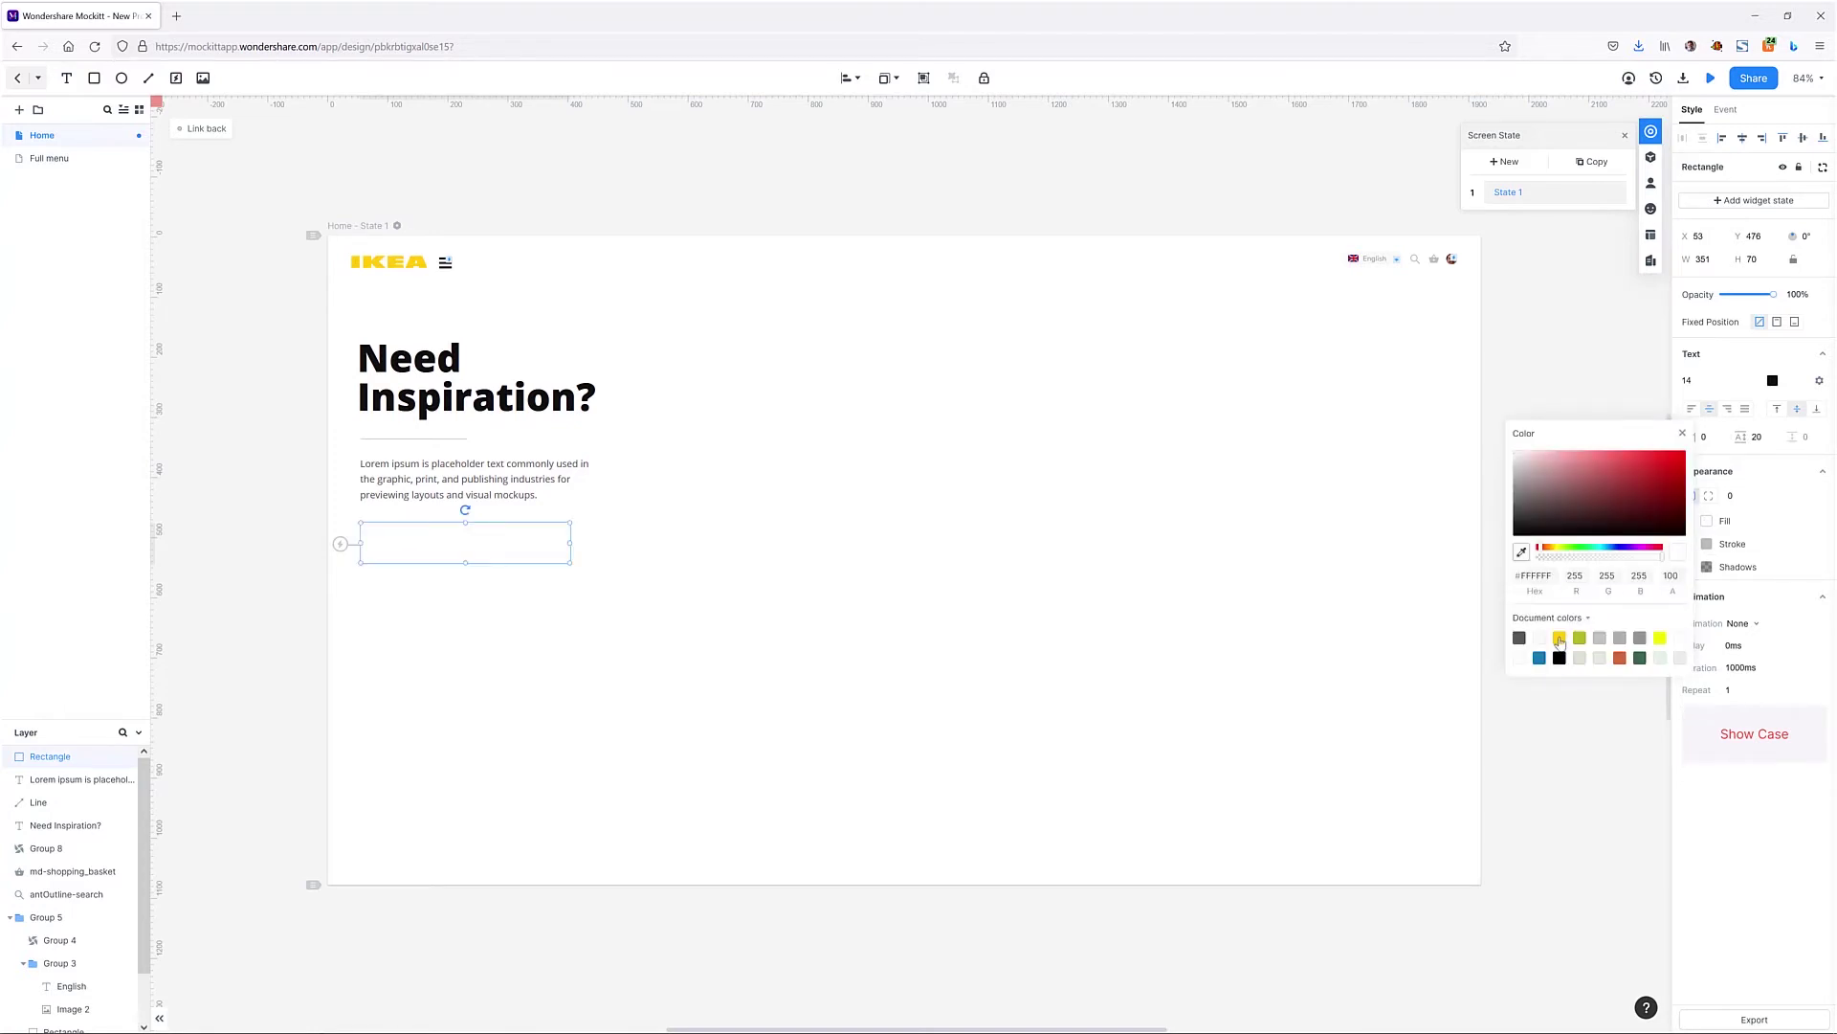
click(1559, 639)
Step: Set the yellow rectangle's corner radius to 64 to turn it into a pill-shaped button
click(1773, 487)
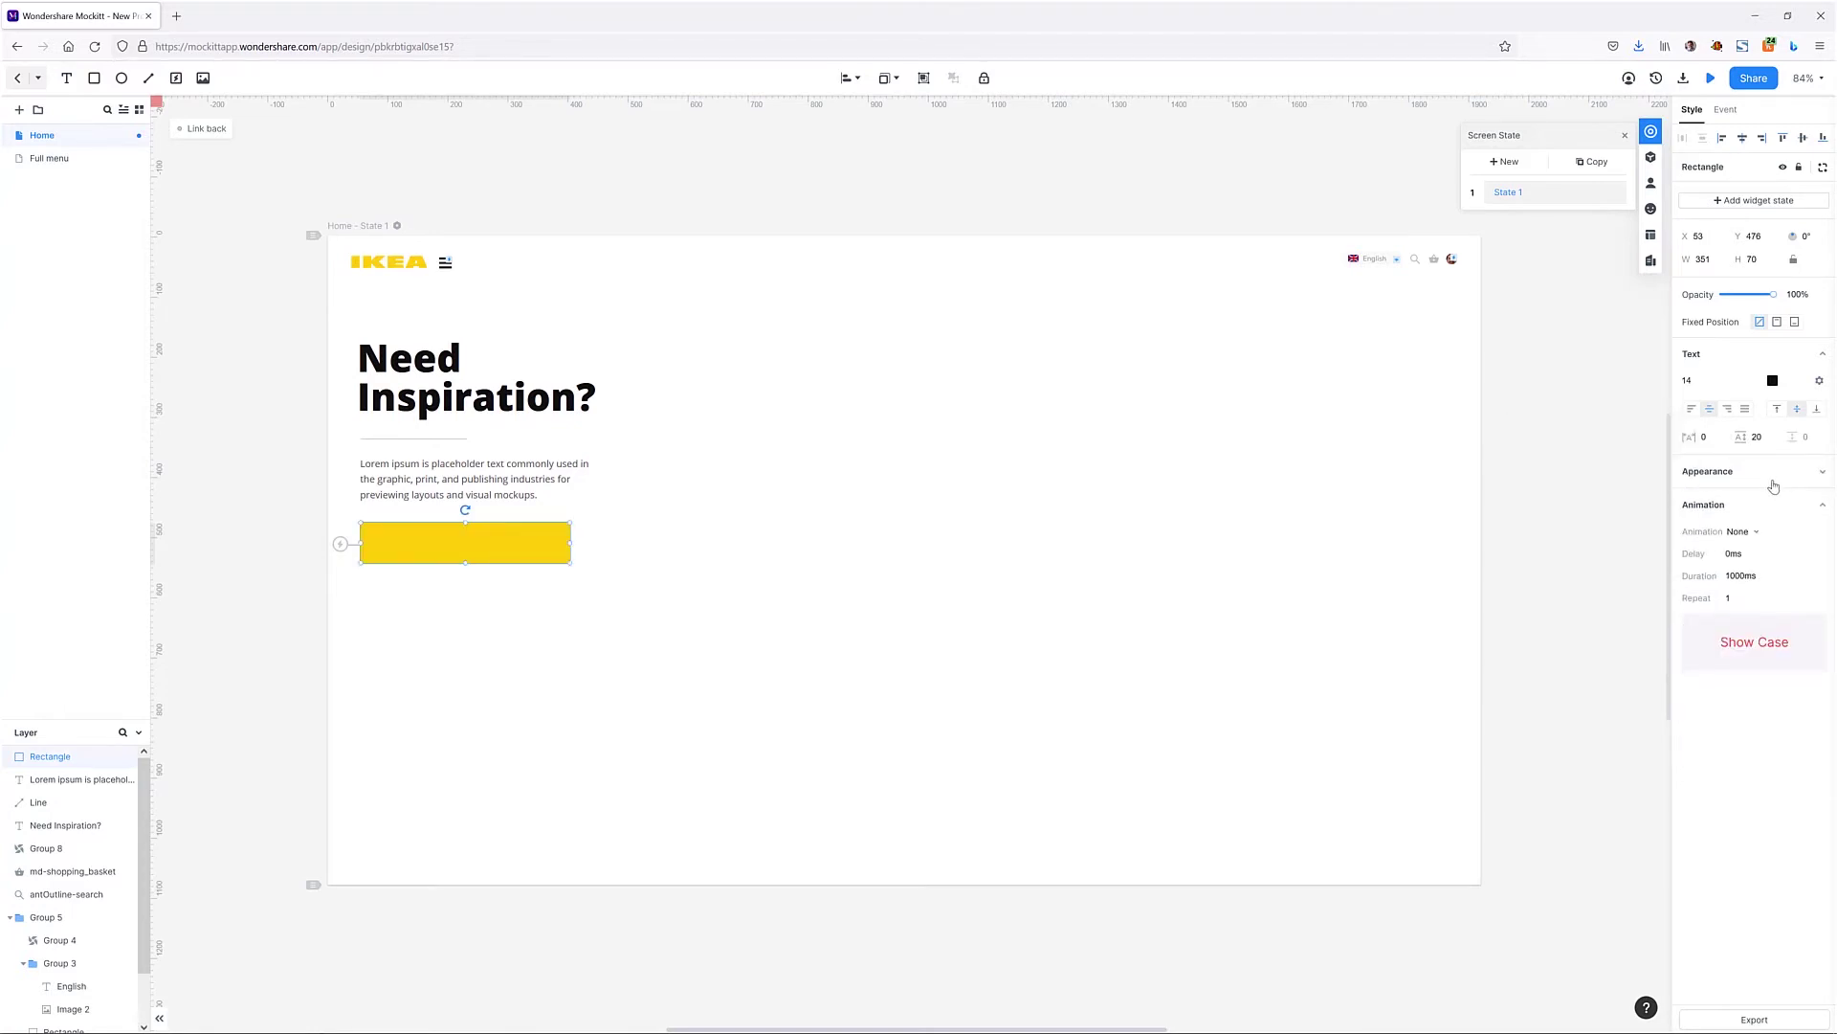
click(1773, 486)
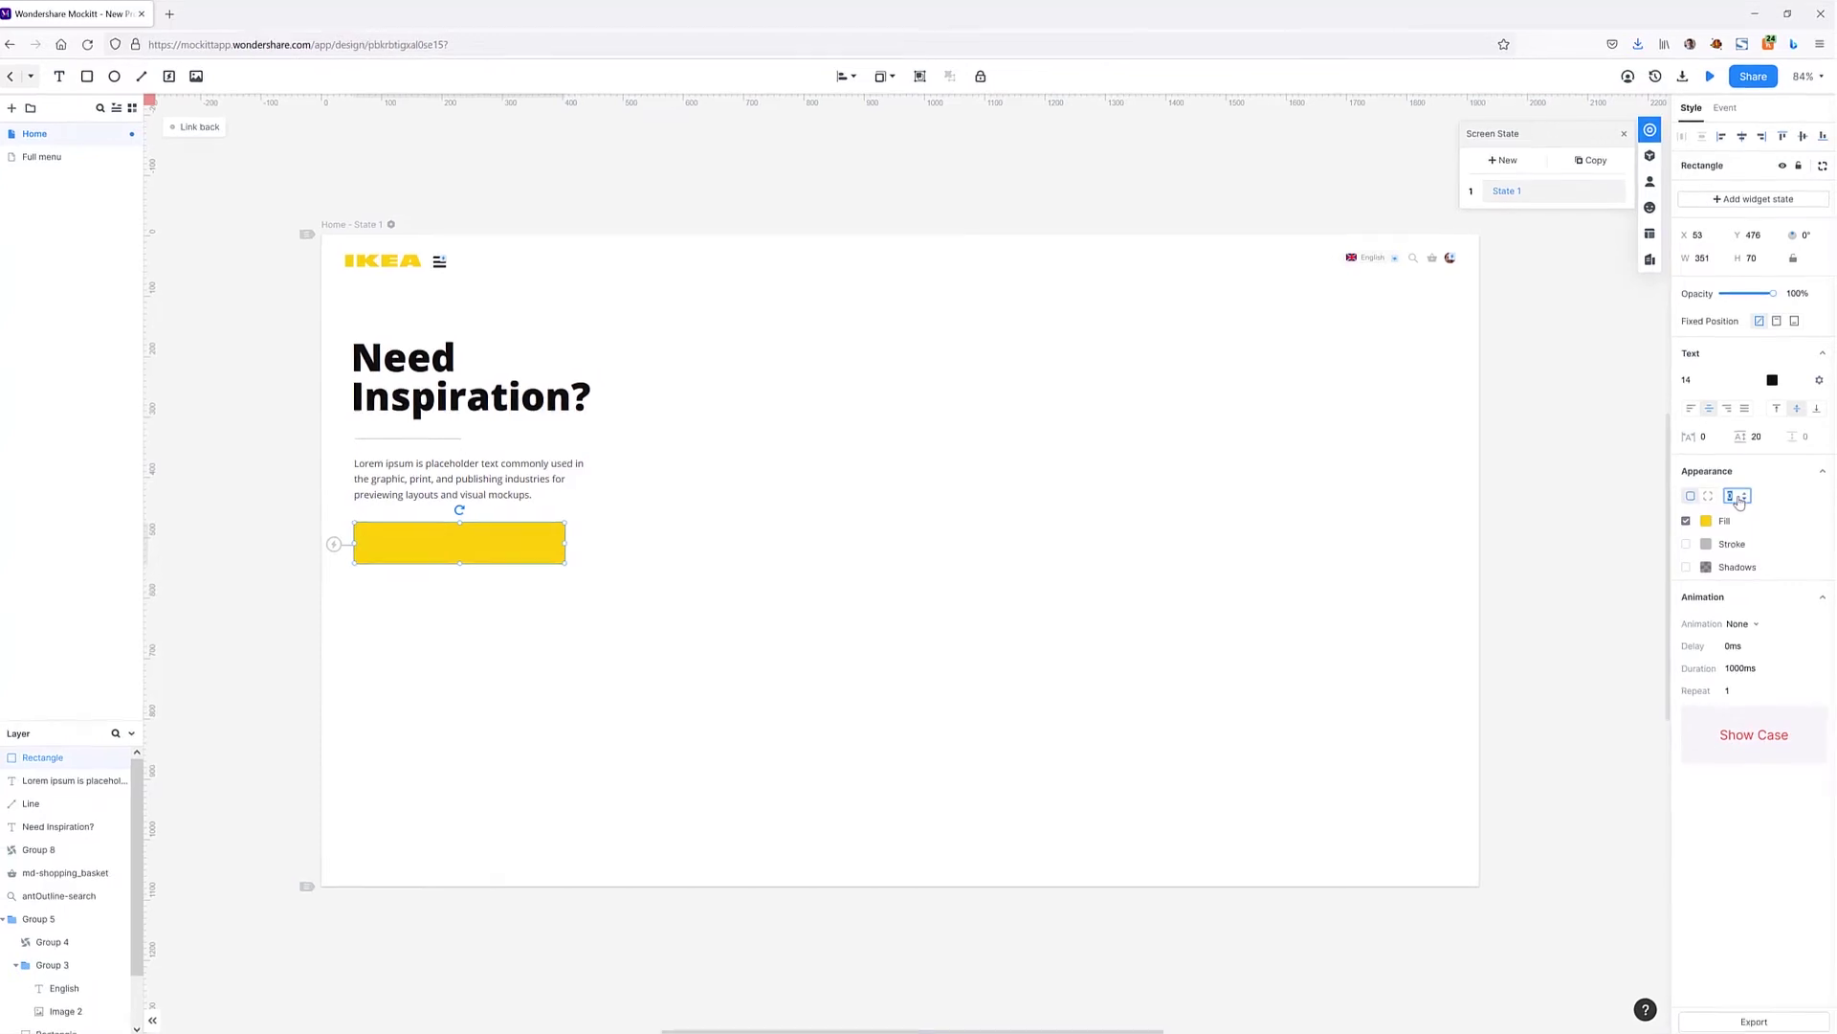
text(2)
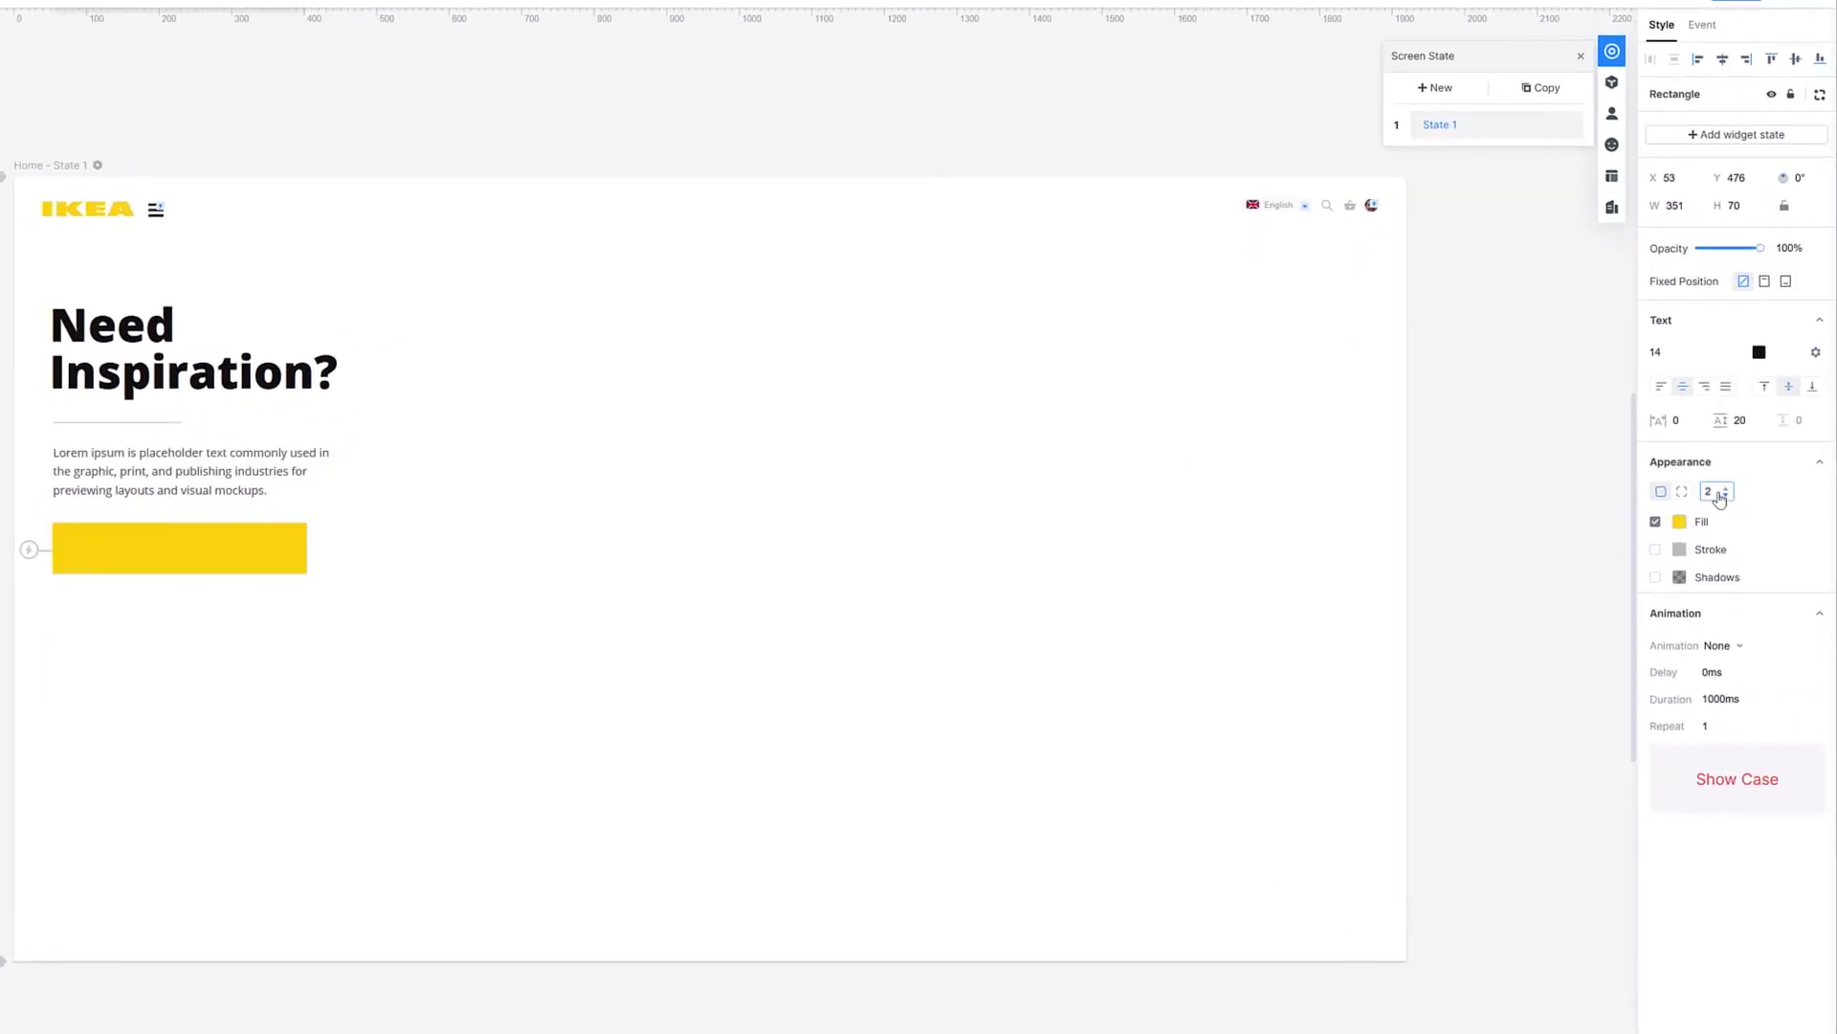
key(Return)
click(1725, 493)
text(33)
key(Return)
Step: Duplicate the heading below the yellow button and color the copy white
click(144, 360)
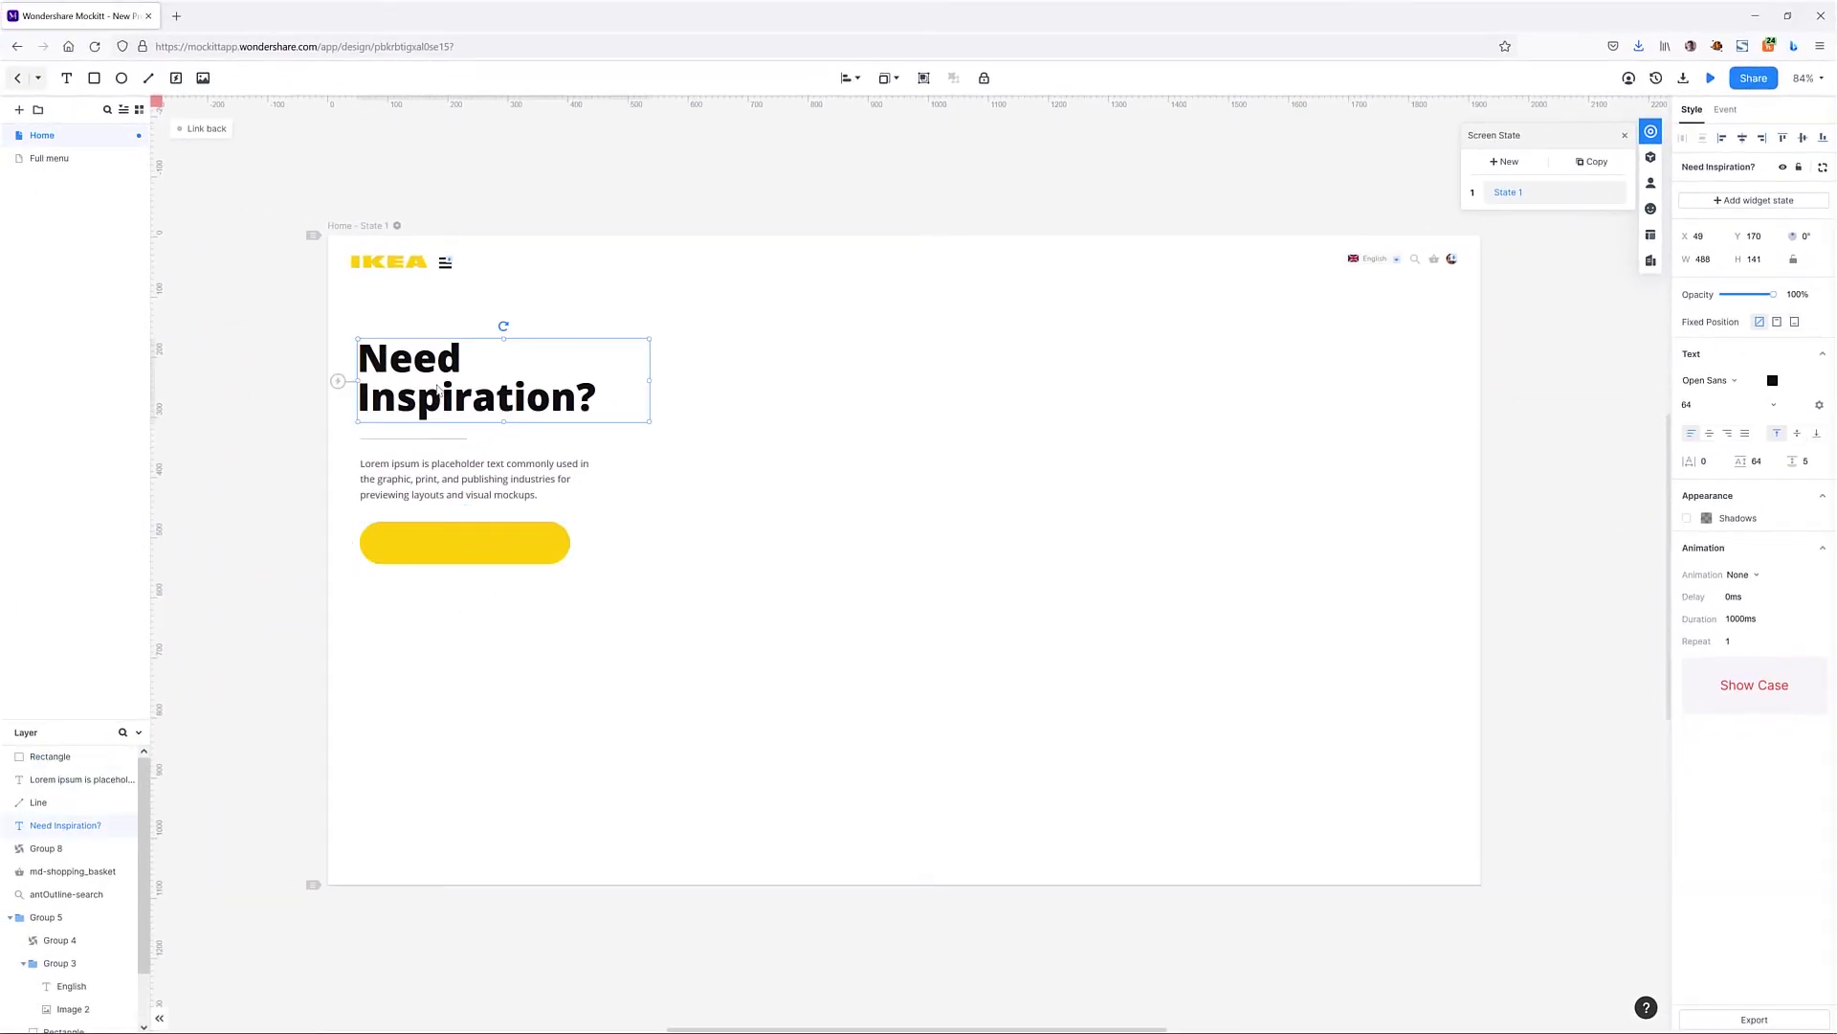
drag(437, 388, 534, 643)
click(1772, 382)
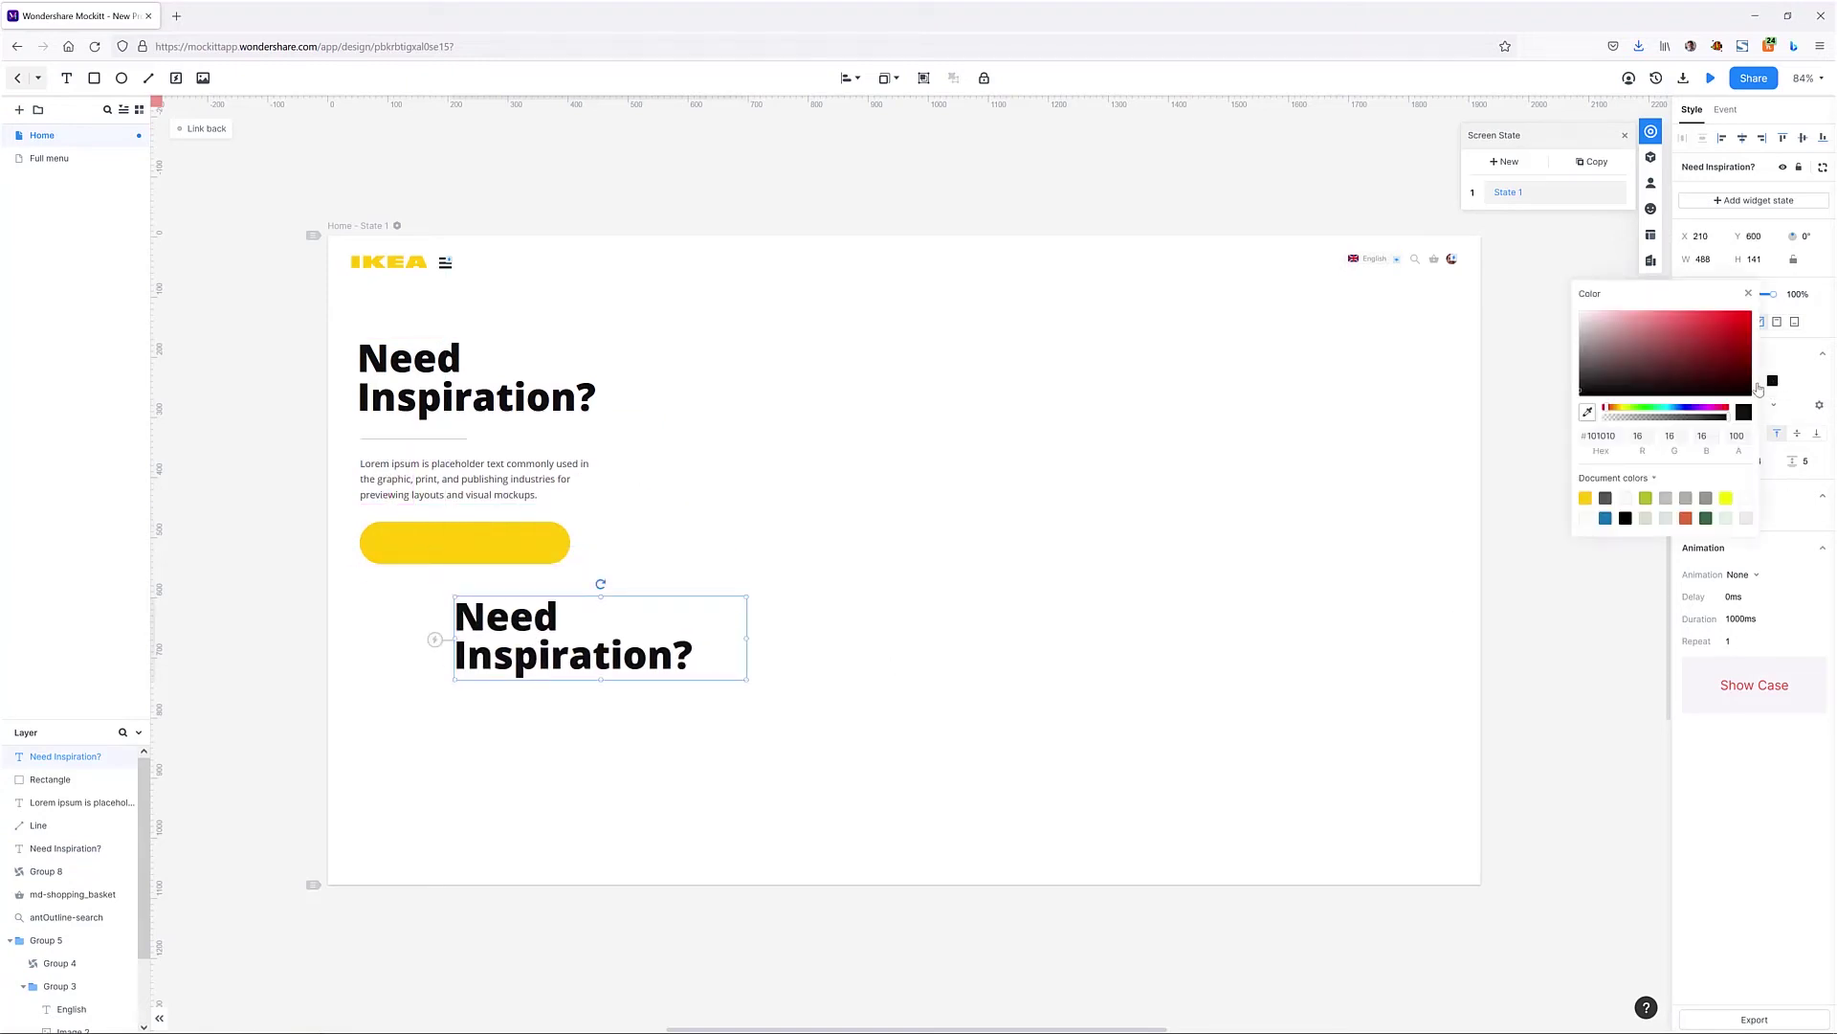
drag(1597, 346, 1540, 291)
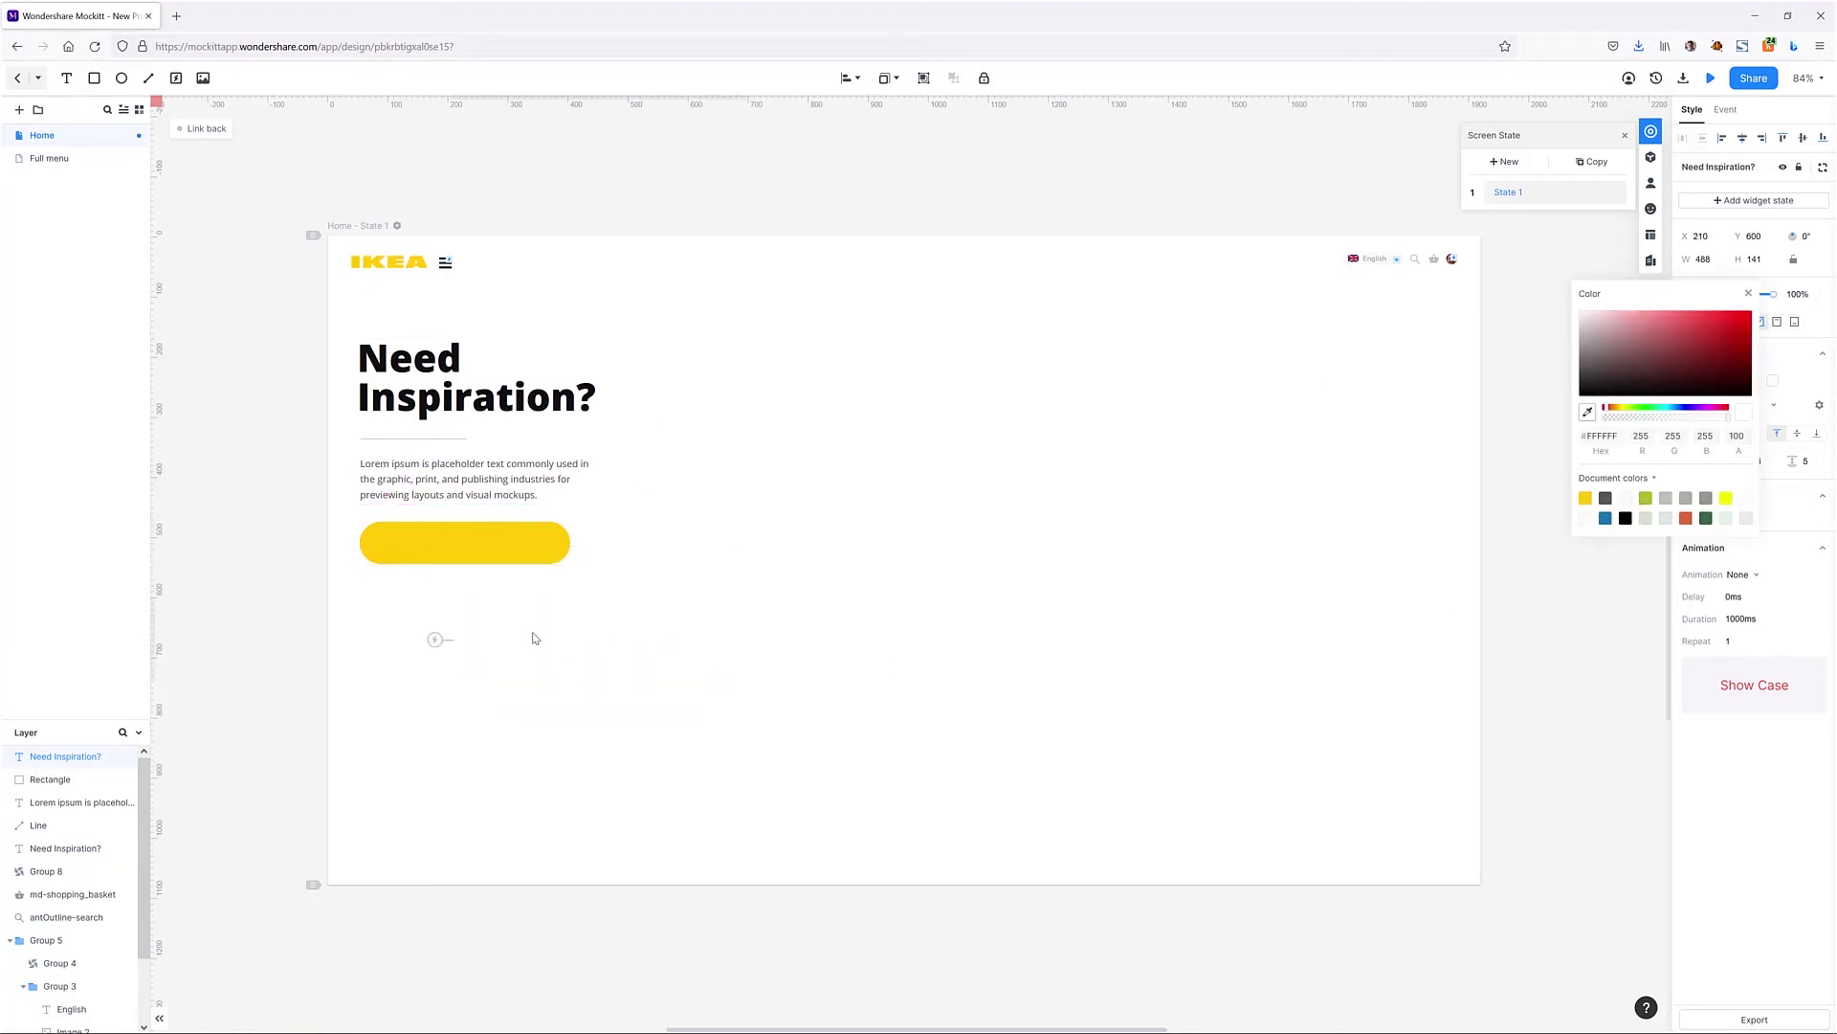
Step: Change the white copy's text to LEARN MORE at size 32 and place it on the yellow button
drag(534, 638, 500, 617)
double_click(500, 615)
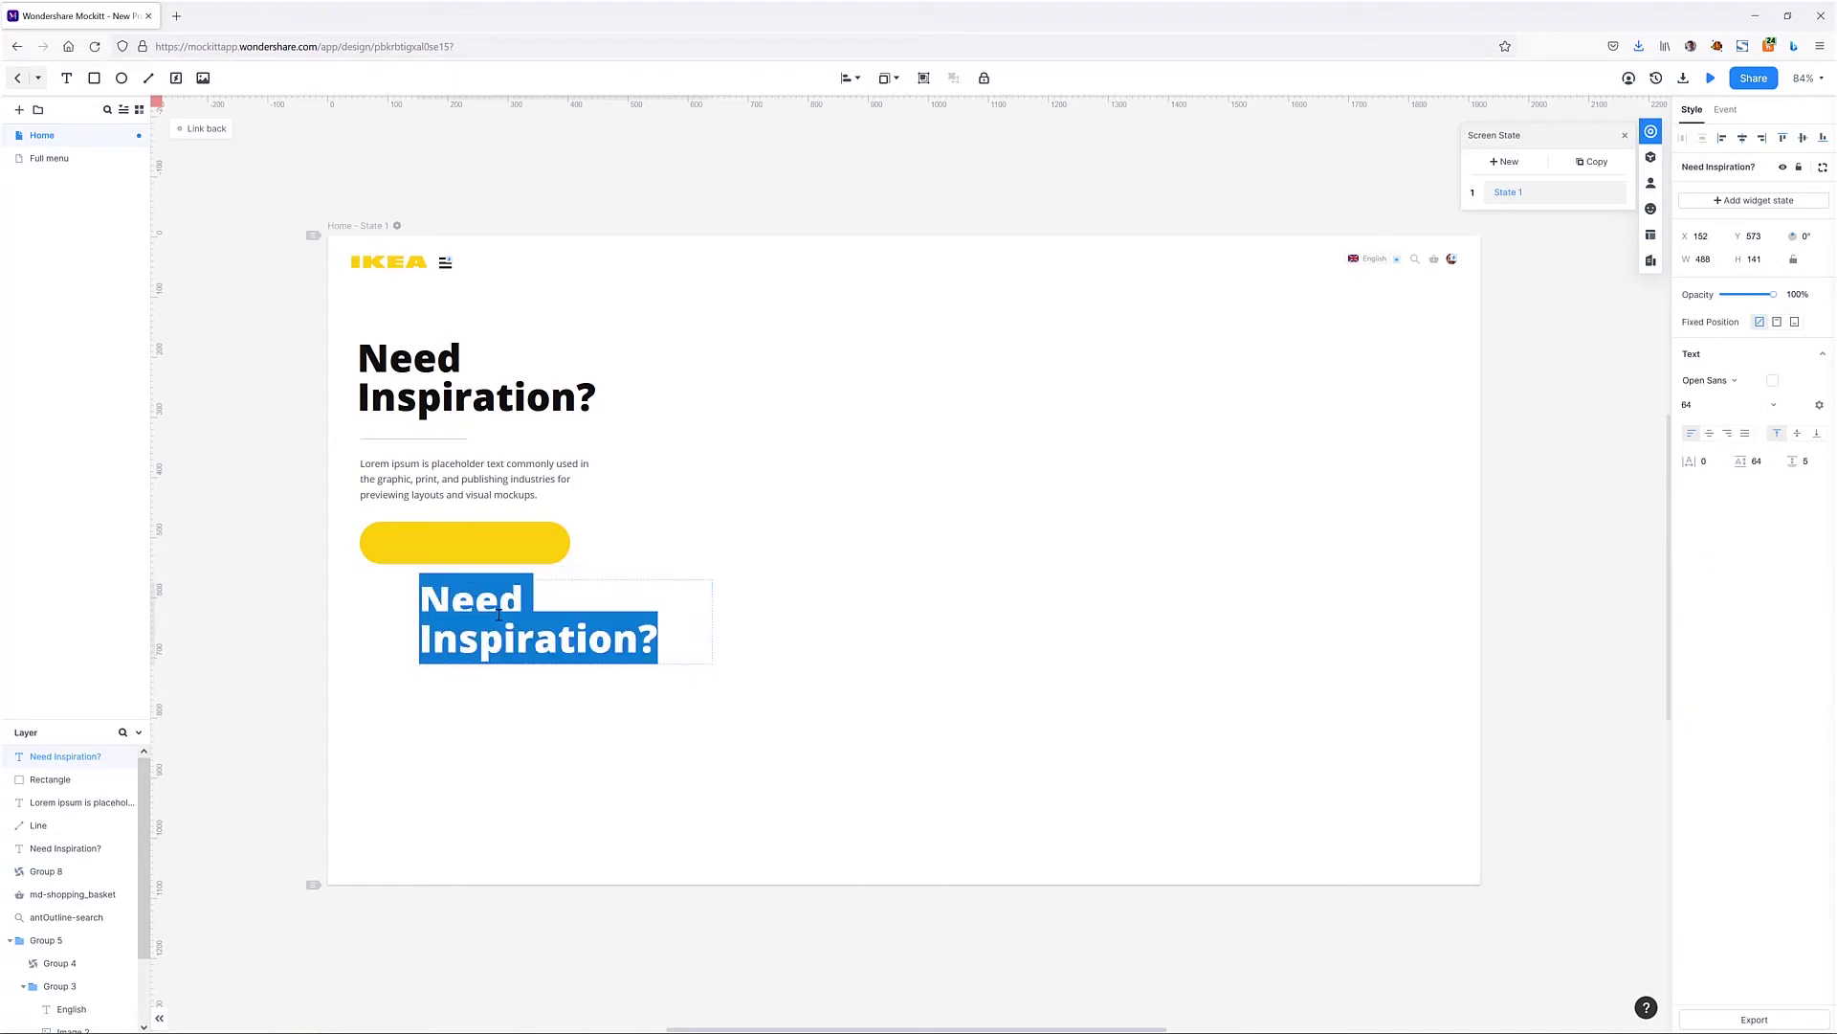
key(BackSpace)
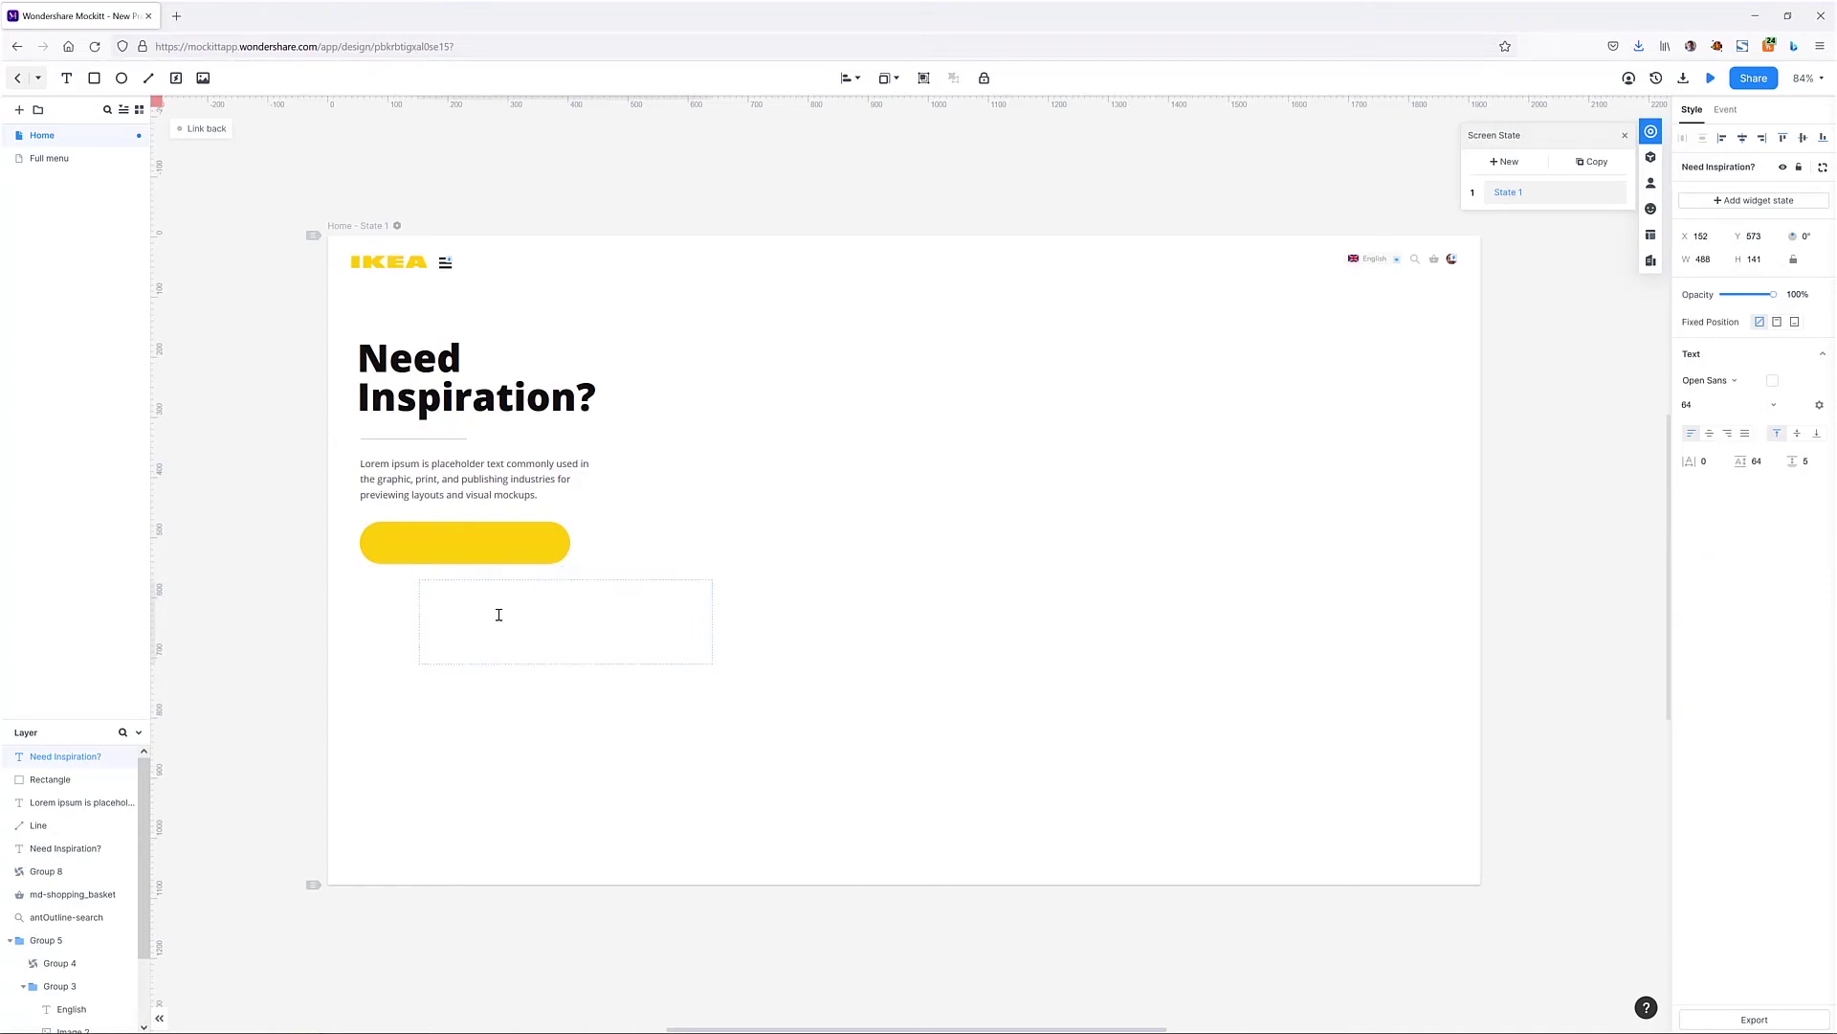
text(LEARN MORE)
click(1700, 406)
text(32)
key(Return)
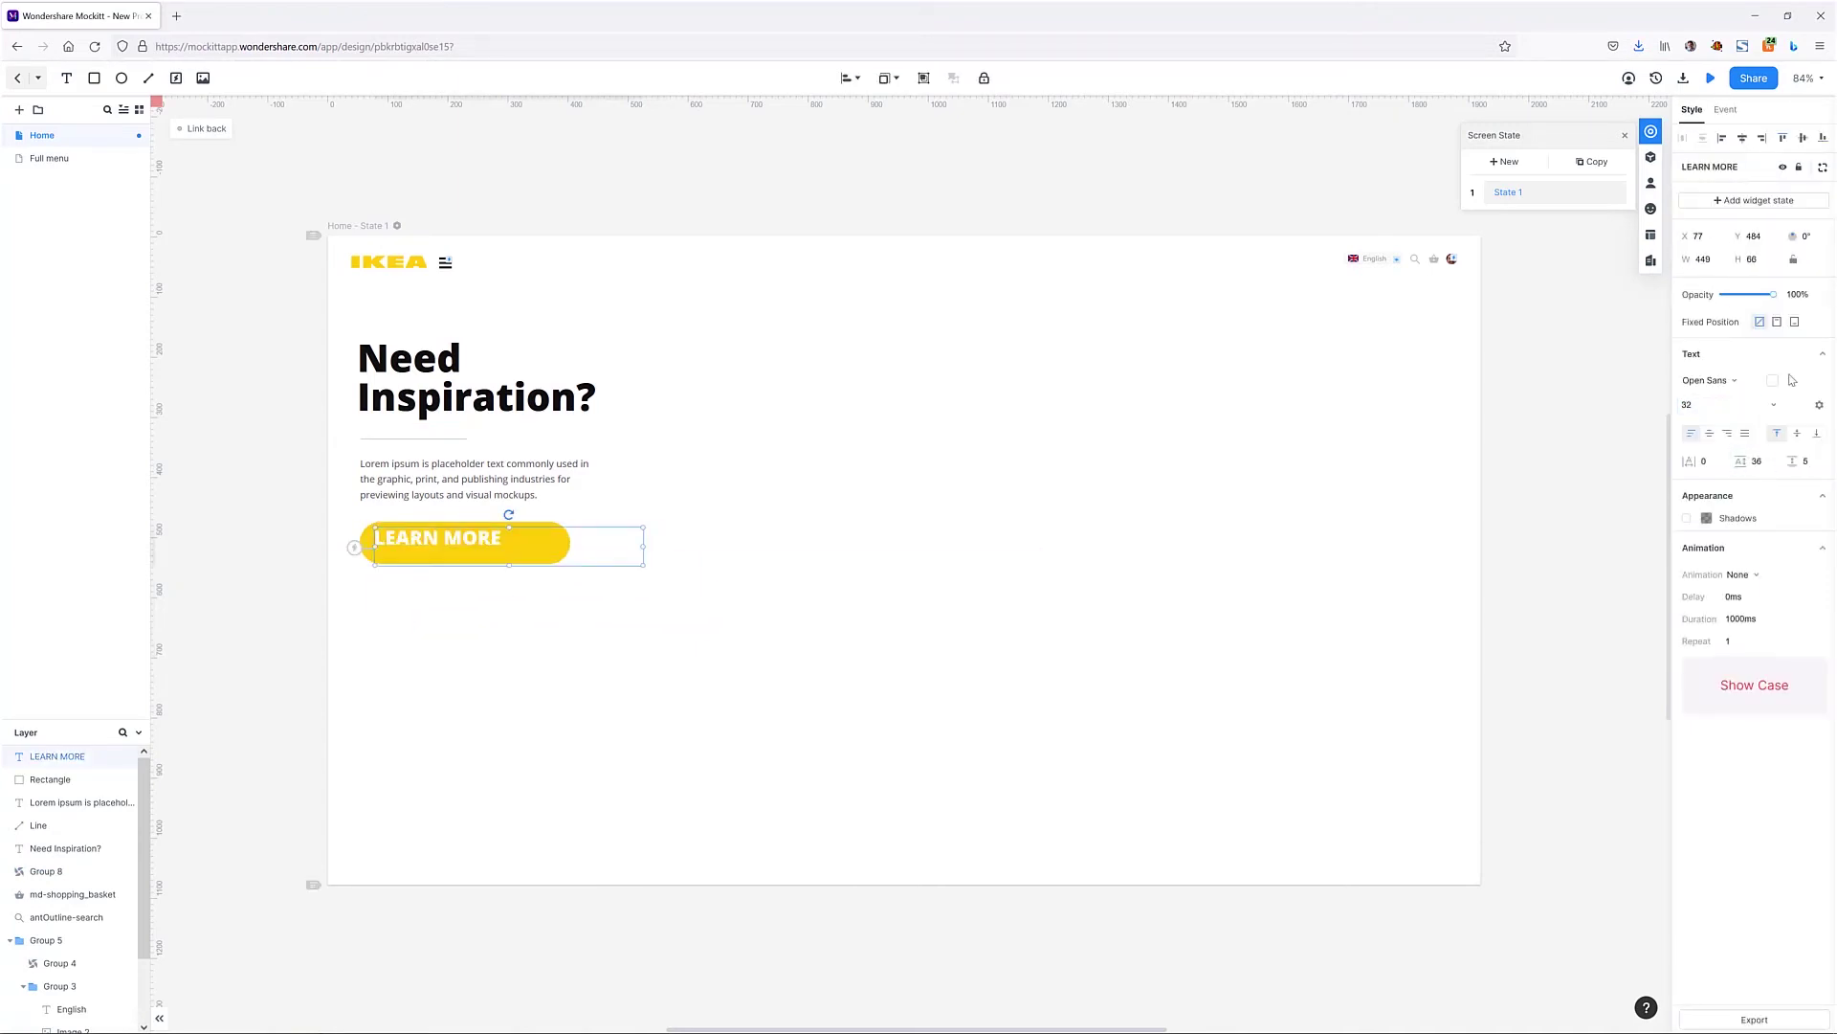
Step: Restyle the LEARN MORE label with a lighter weight at size 22 and shrink its box to about 217 × 40
click(1773, 405)
click(1804, 484)
click(1773, 405)
click(1794, 564)
drag(479, 544, 489, 550)
drag(658, 571, 518, 555)
click(1700, 404)
text(22)
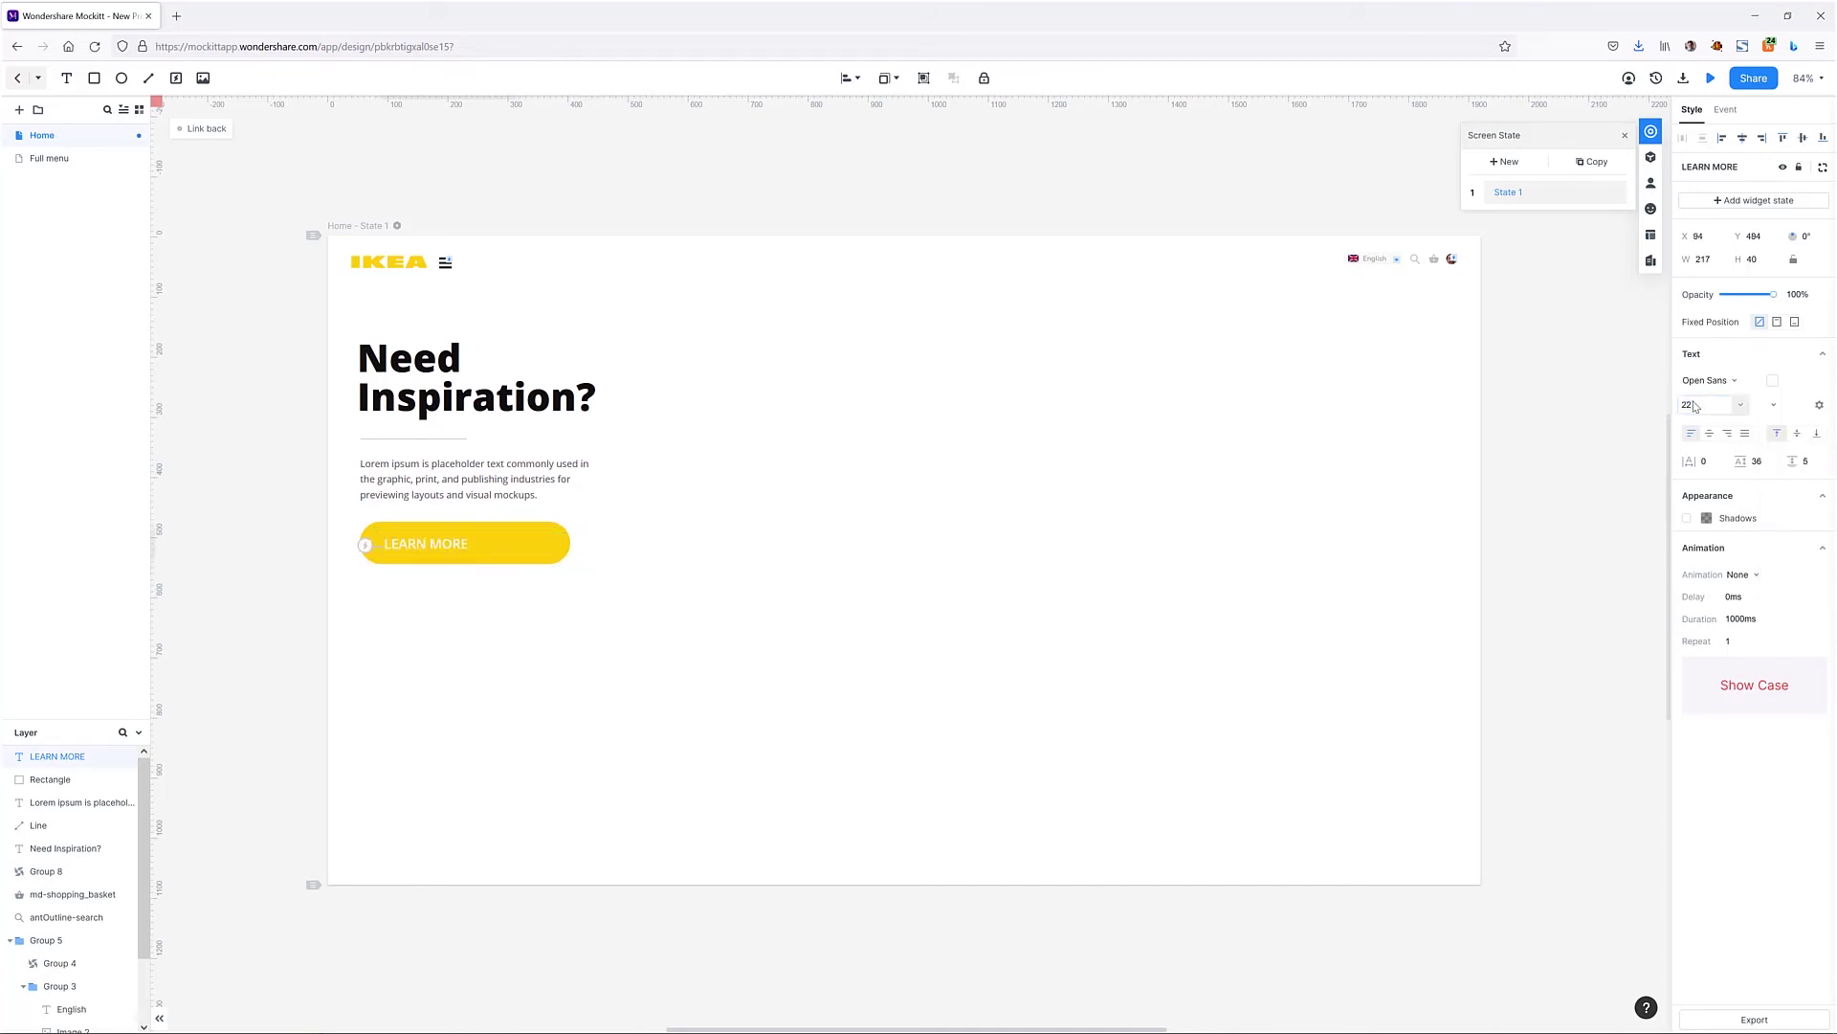
Step: Narrow the LEARN MORE label's box and align the label and the yellow button by their vertical centers
scroll(418, 532, up, 5)
drag(622, 578, 554, 579)
shift+click(631, 567)
click(850, 79)
click(833, 217)
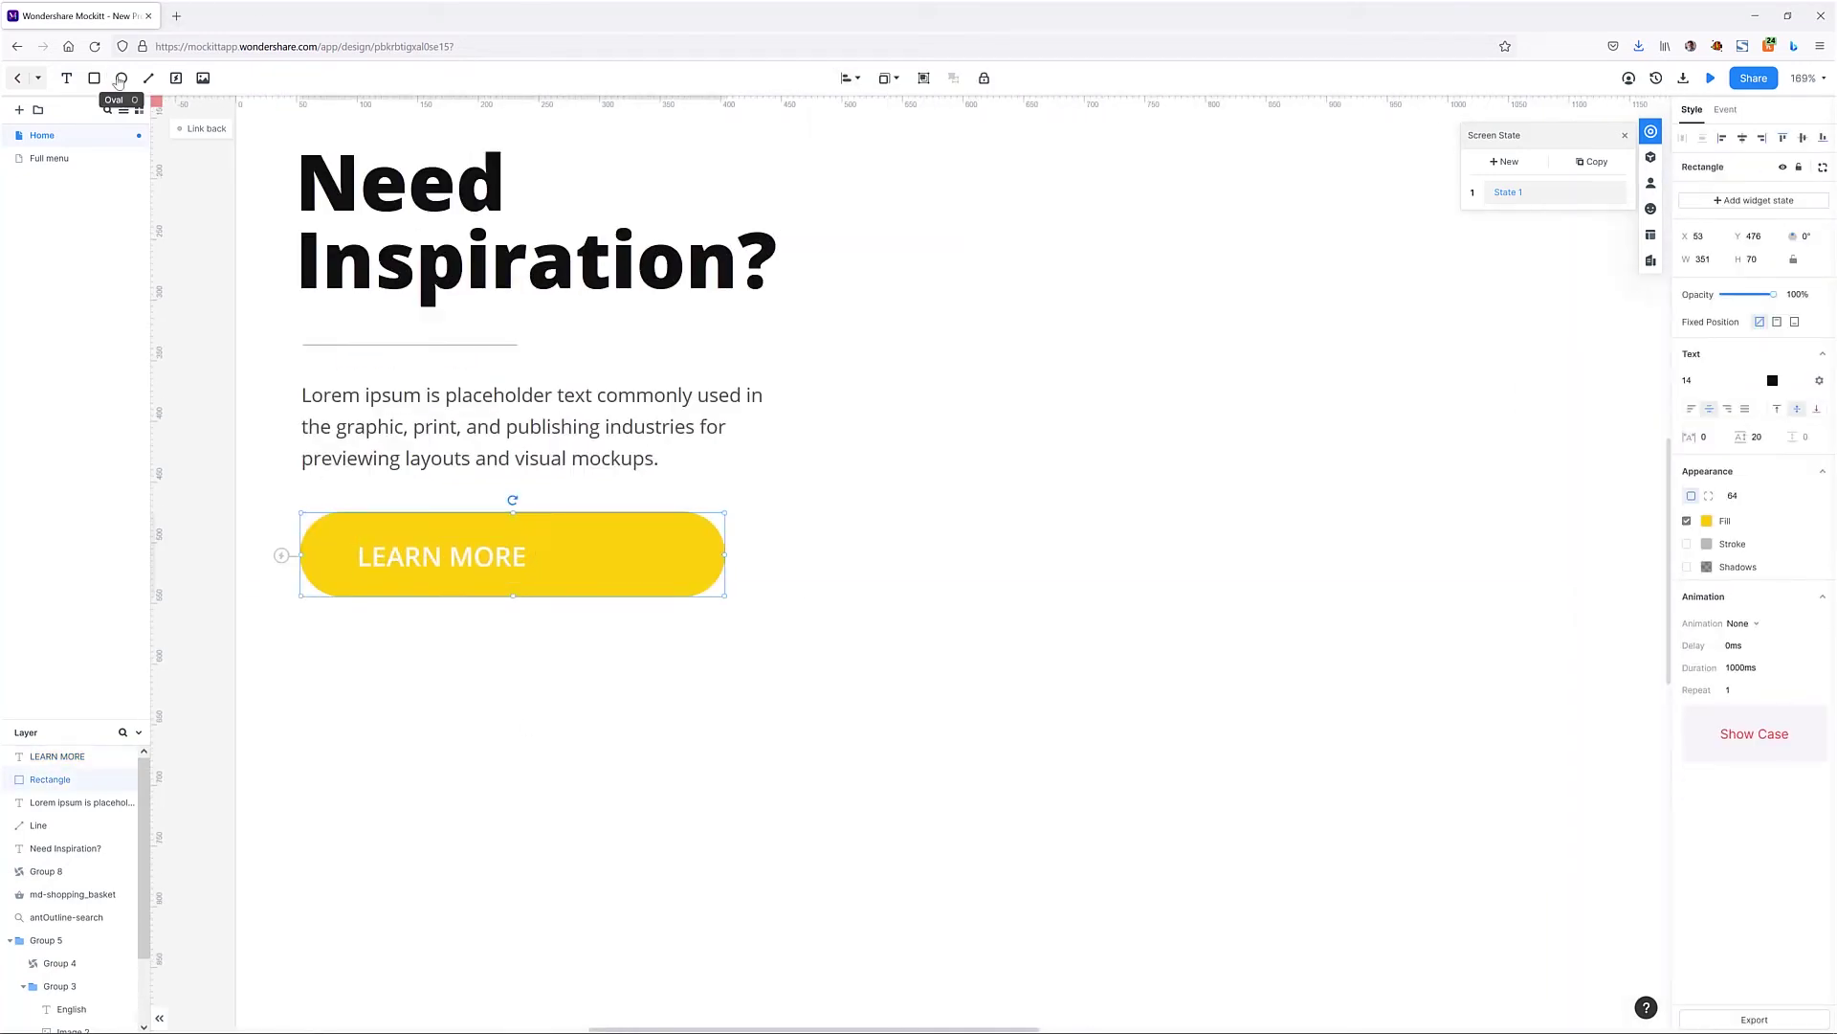
Step: Draw a small white circle without stroke beside LEARN MORE and place the right chevron icon on it, searching the icons for "chevron"
click(121, 78)
mouse_move(779, 510)
mouse_down()
mouse_move(861, 576)
mouse_move(791, 537)
mouse_move(595, 560)
mouse_up()
click(1686, 517)
click(1651, 209)
double_click(1563, 136)
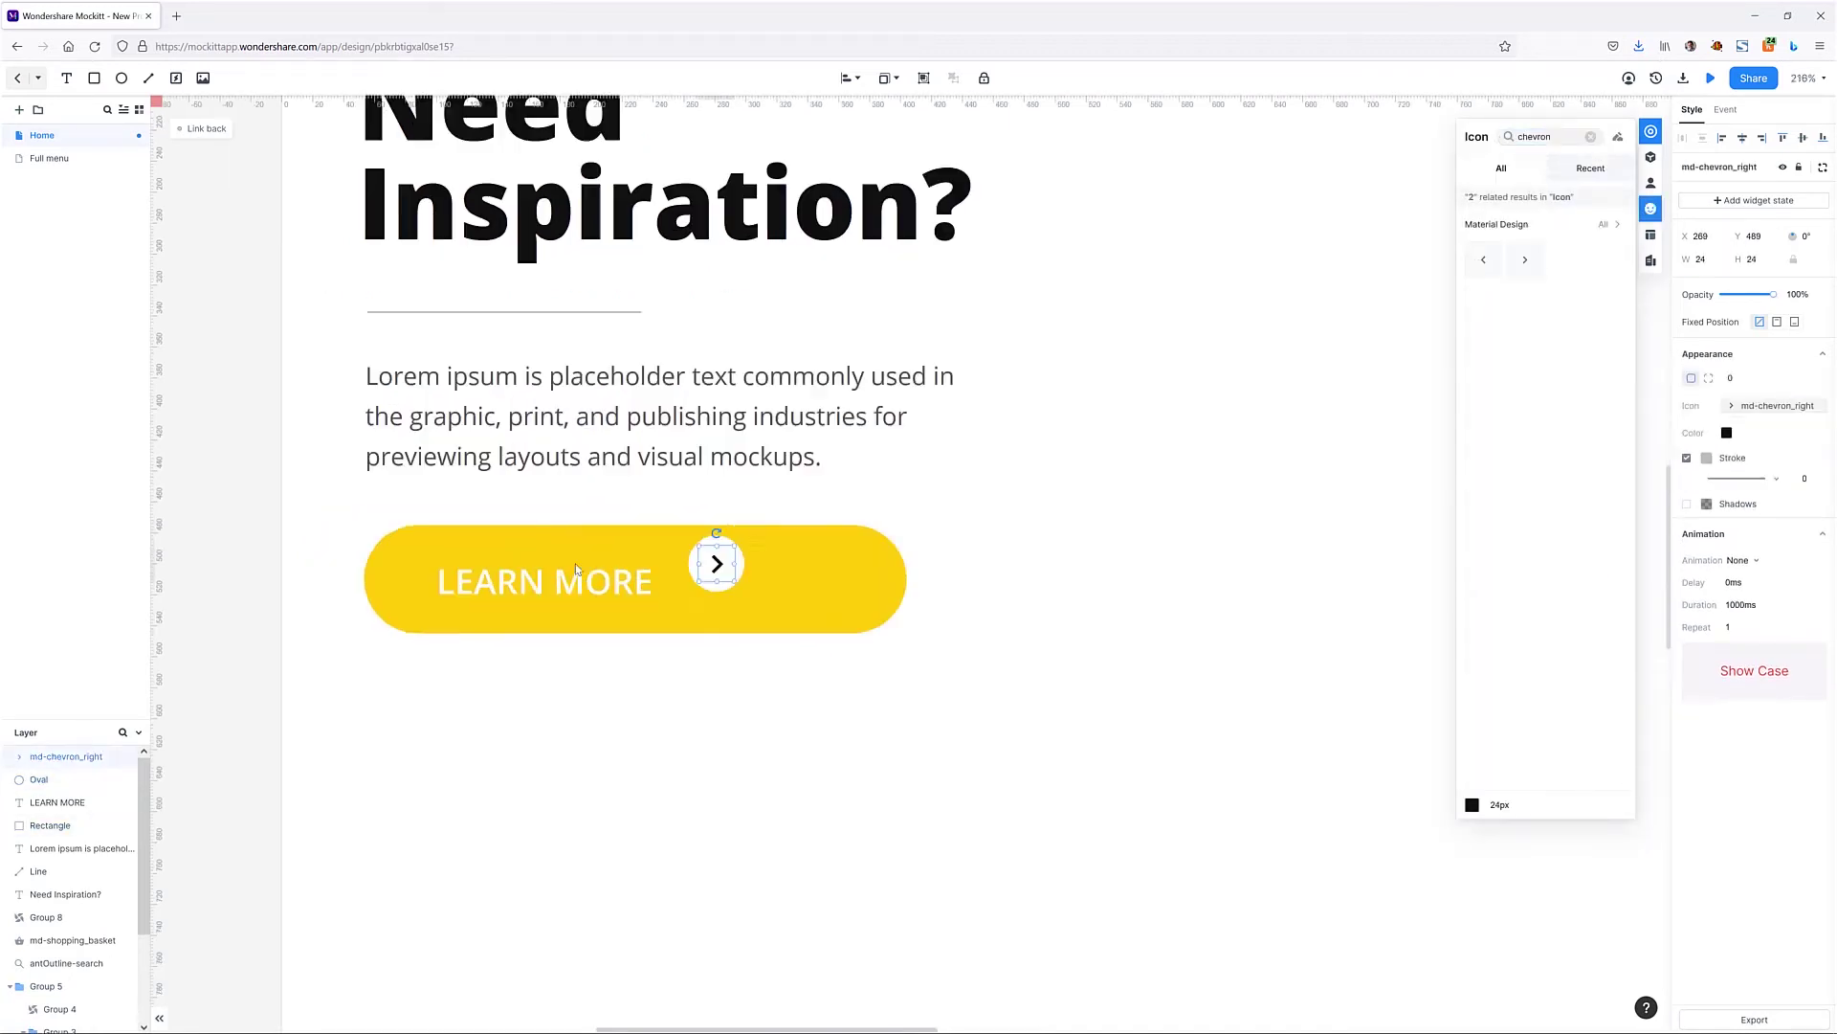
Step: Group the hero heading, line, text and LEARN MORE button, center the group vertically on the page and move it inward to X 186
scroll(518, 521, down, 4)
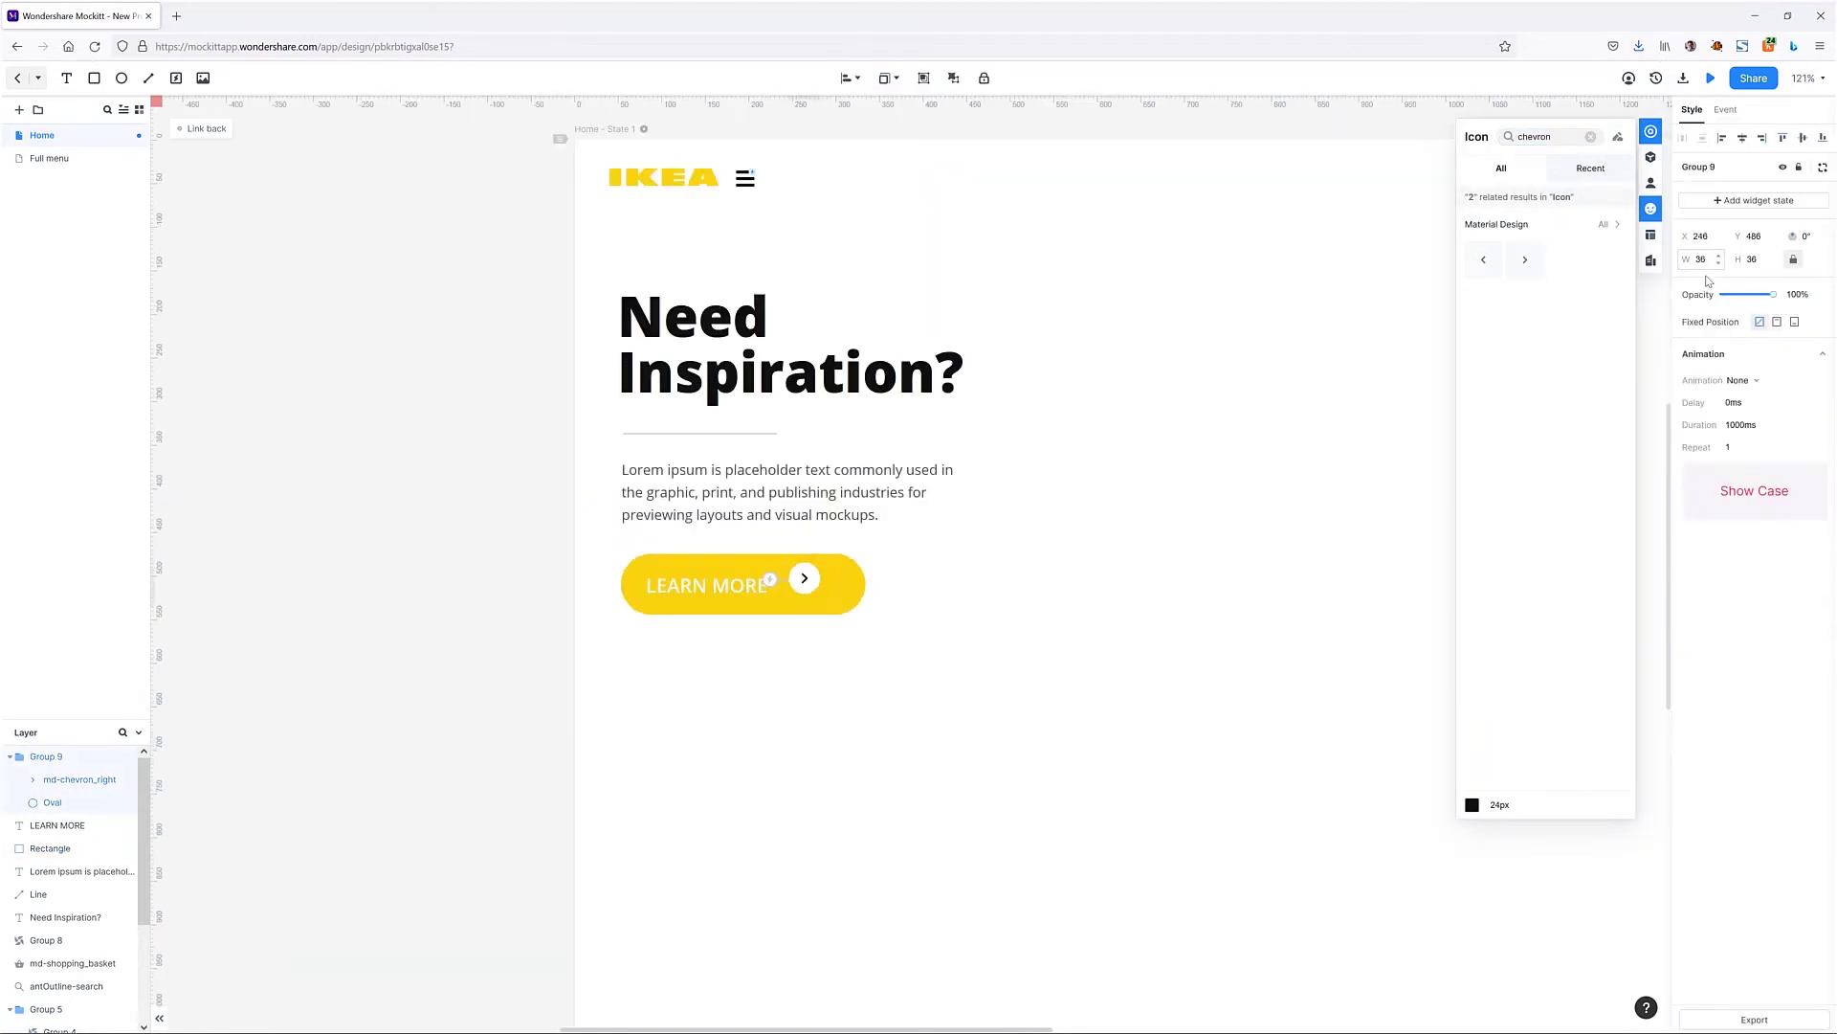
drag(709, 675, 412, 416)
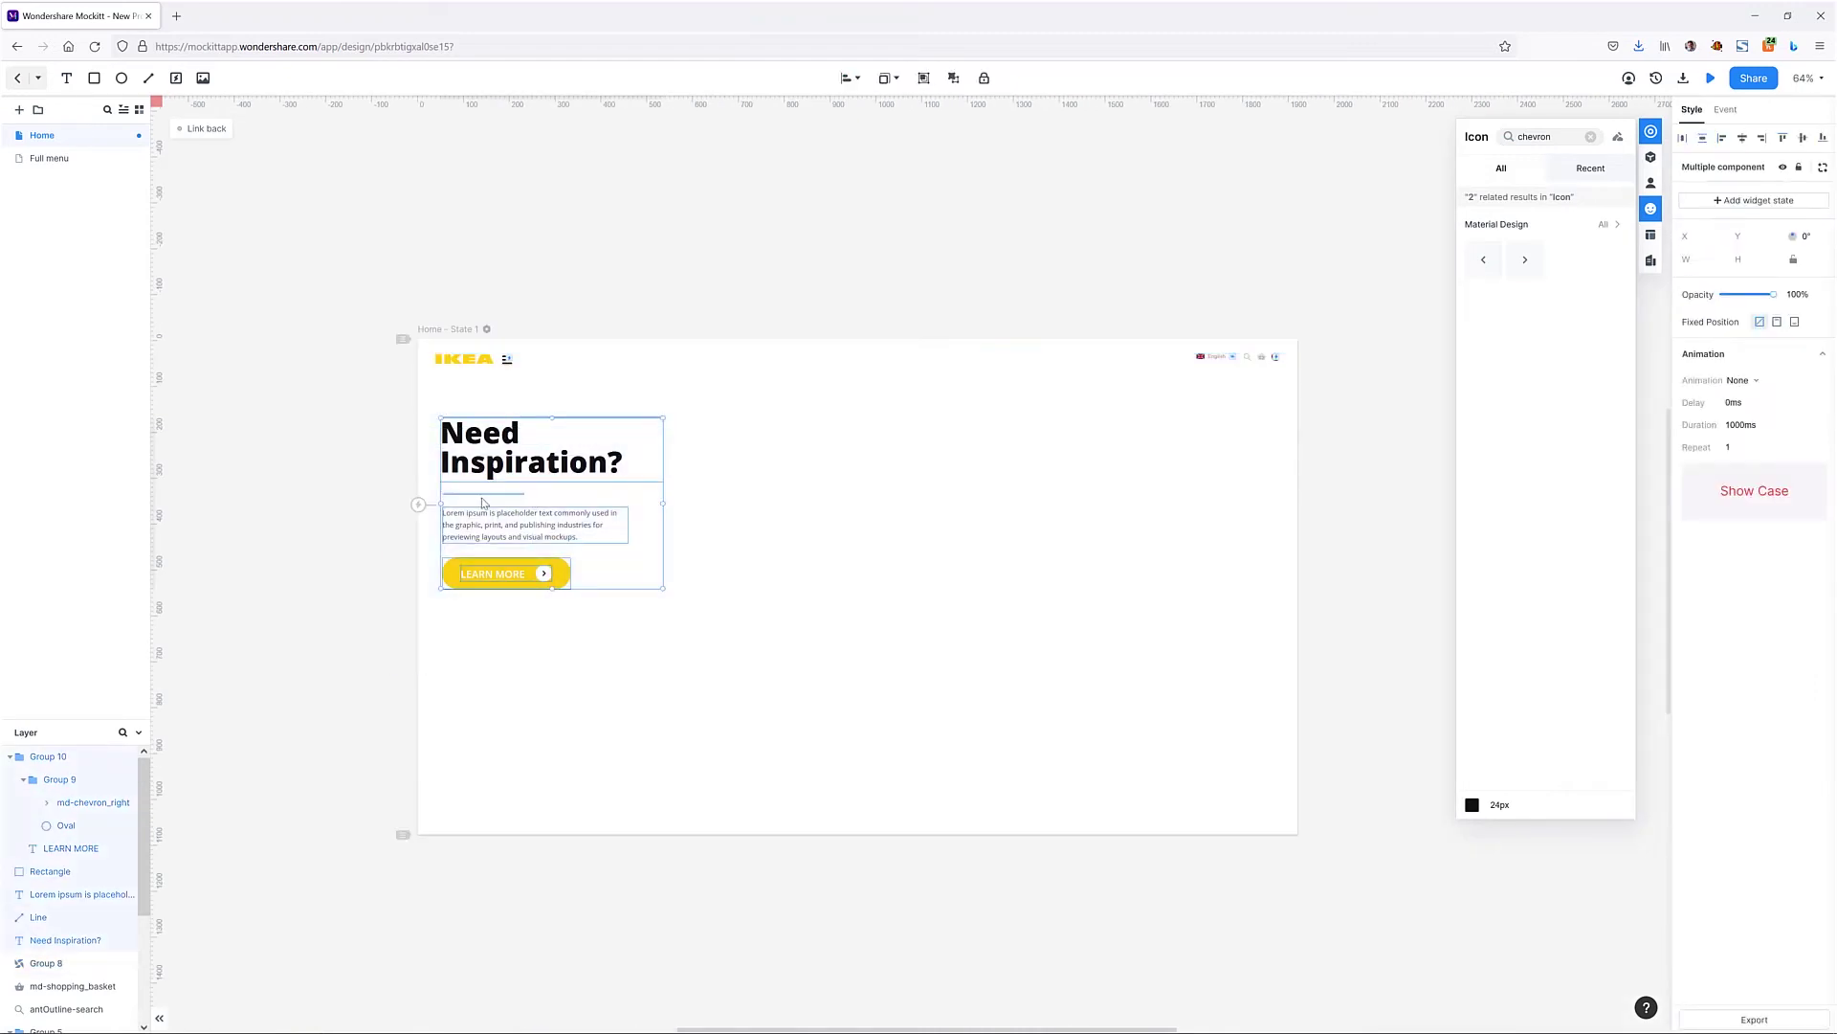
key(ctrl+g)
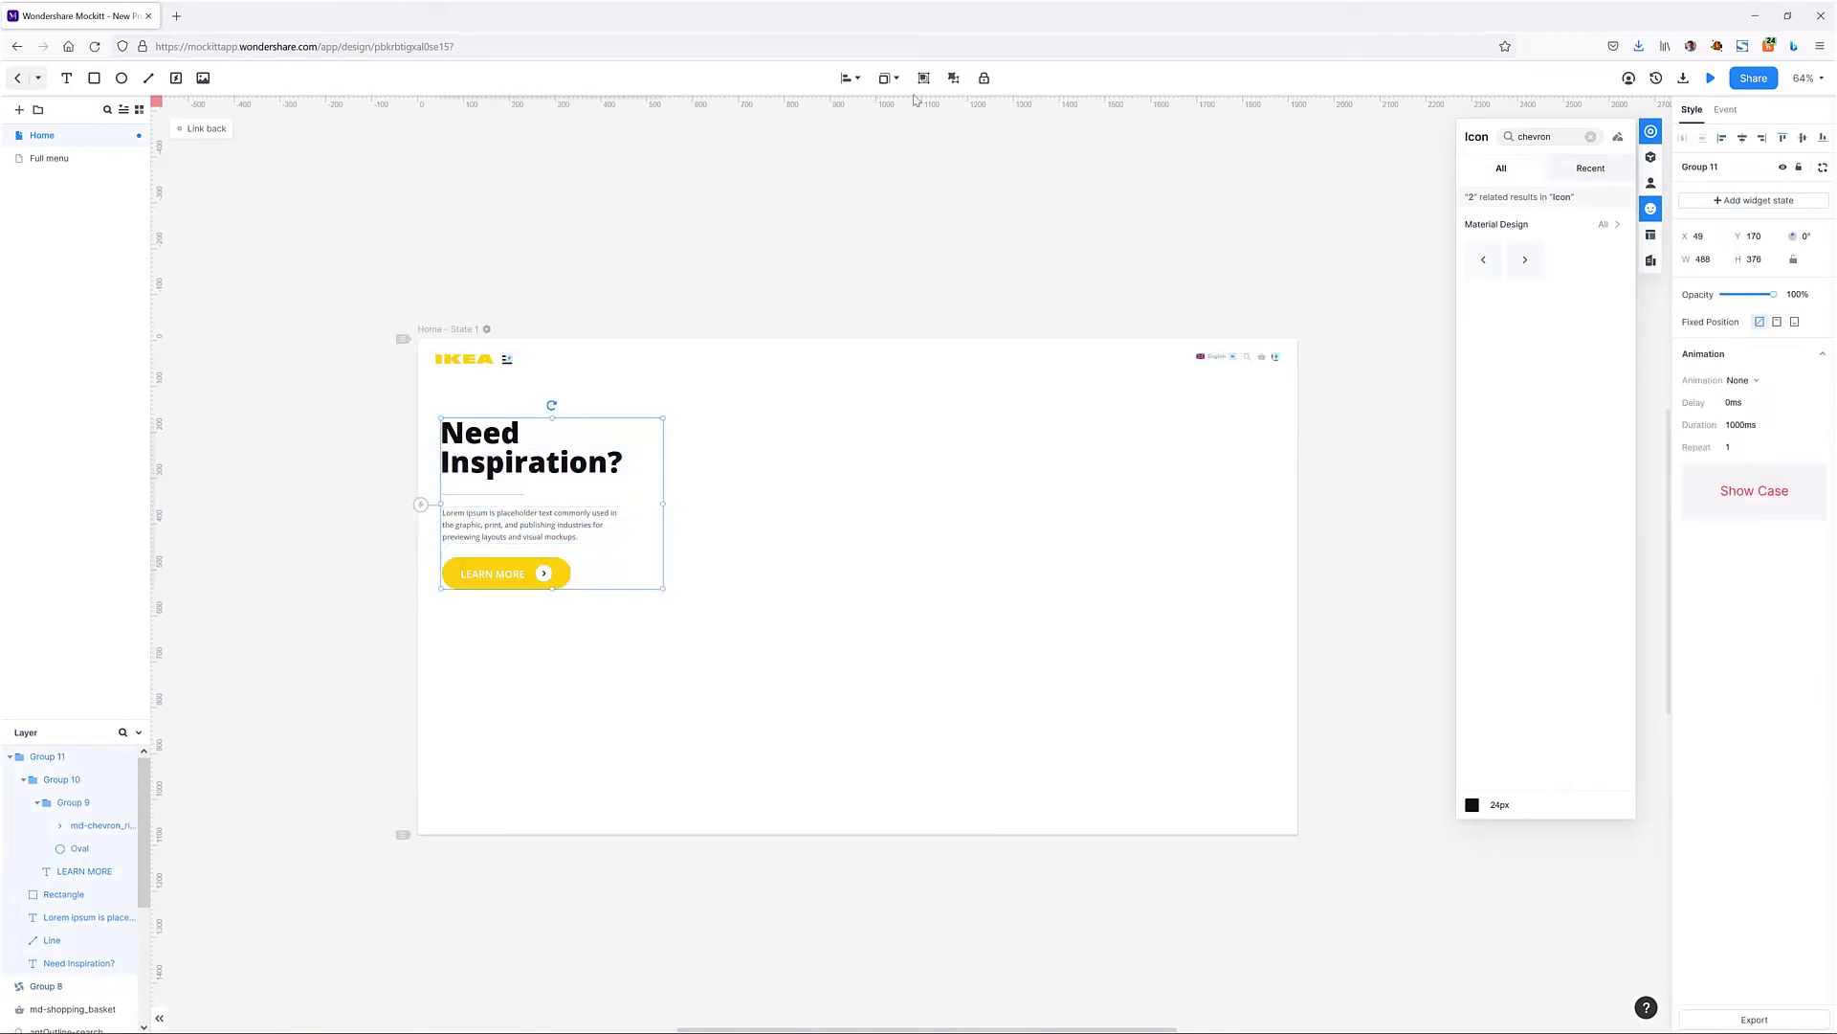
click(858, 81)
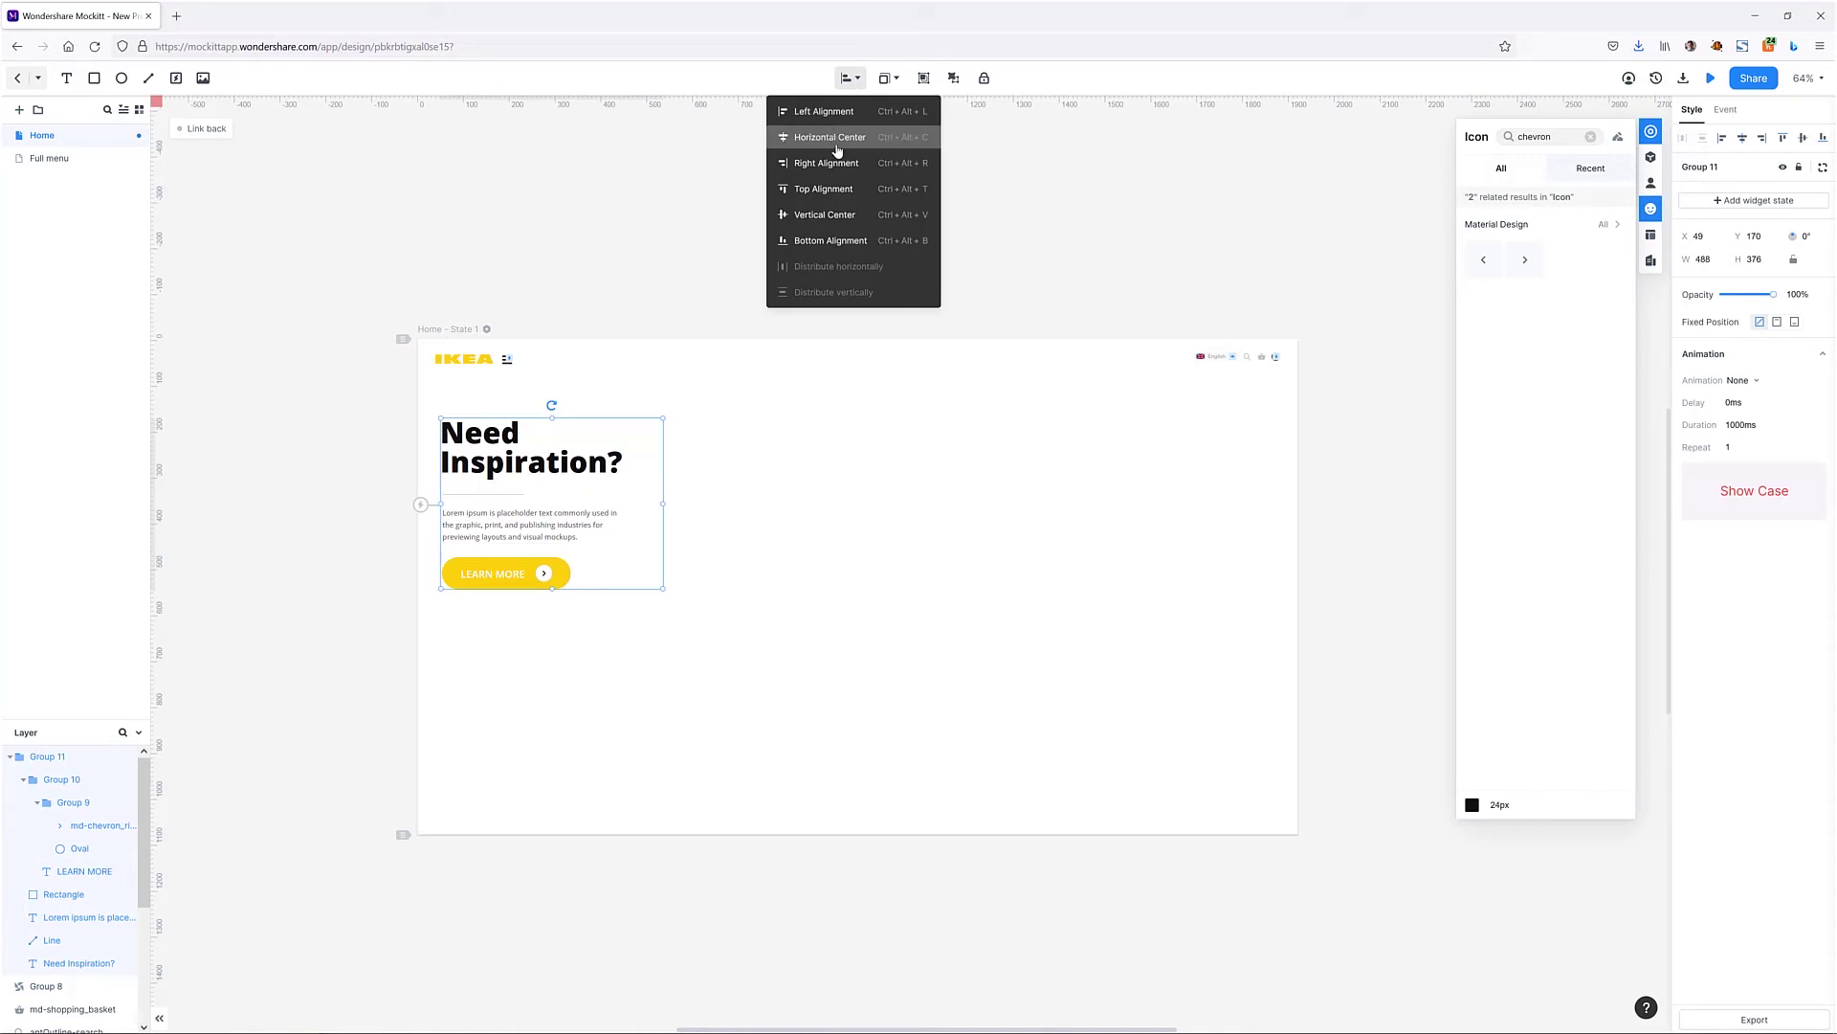
click(839, 213)
click(840, 611)
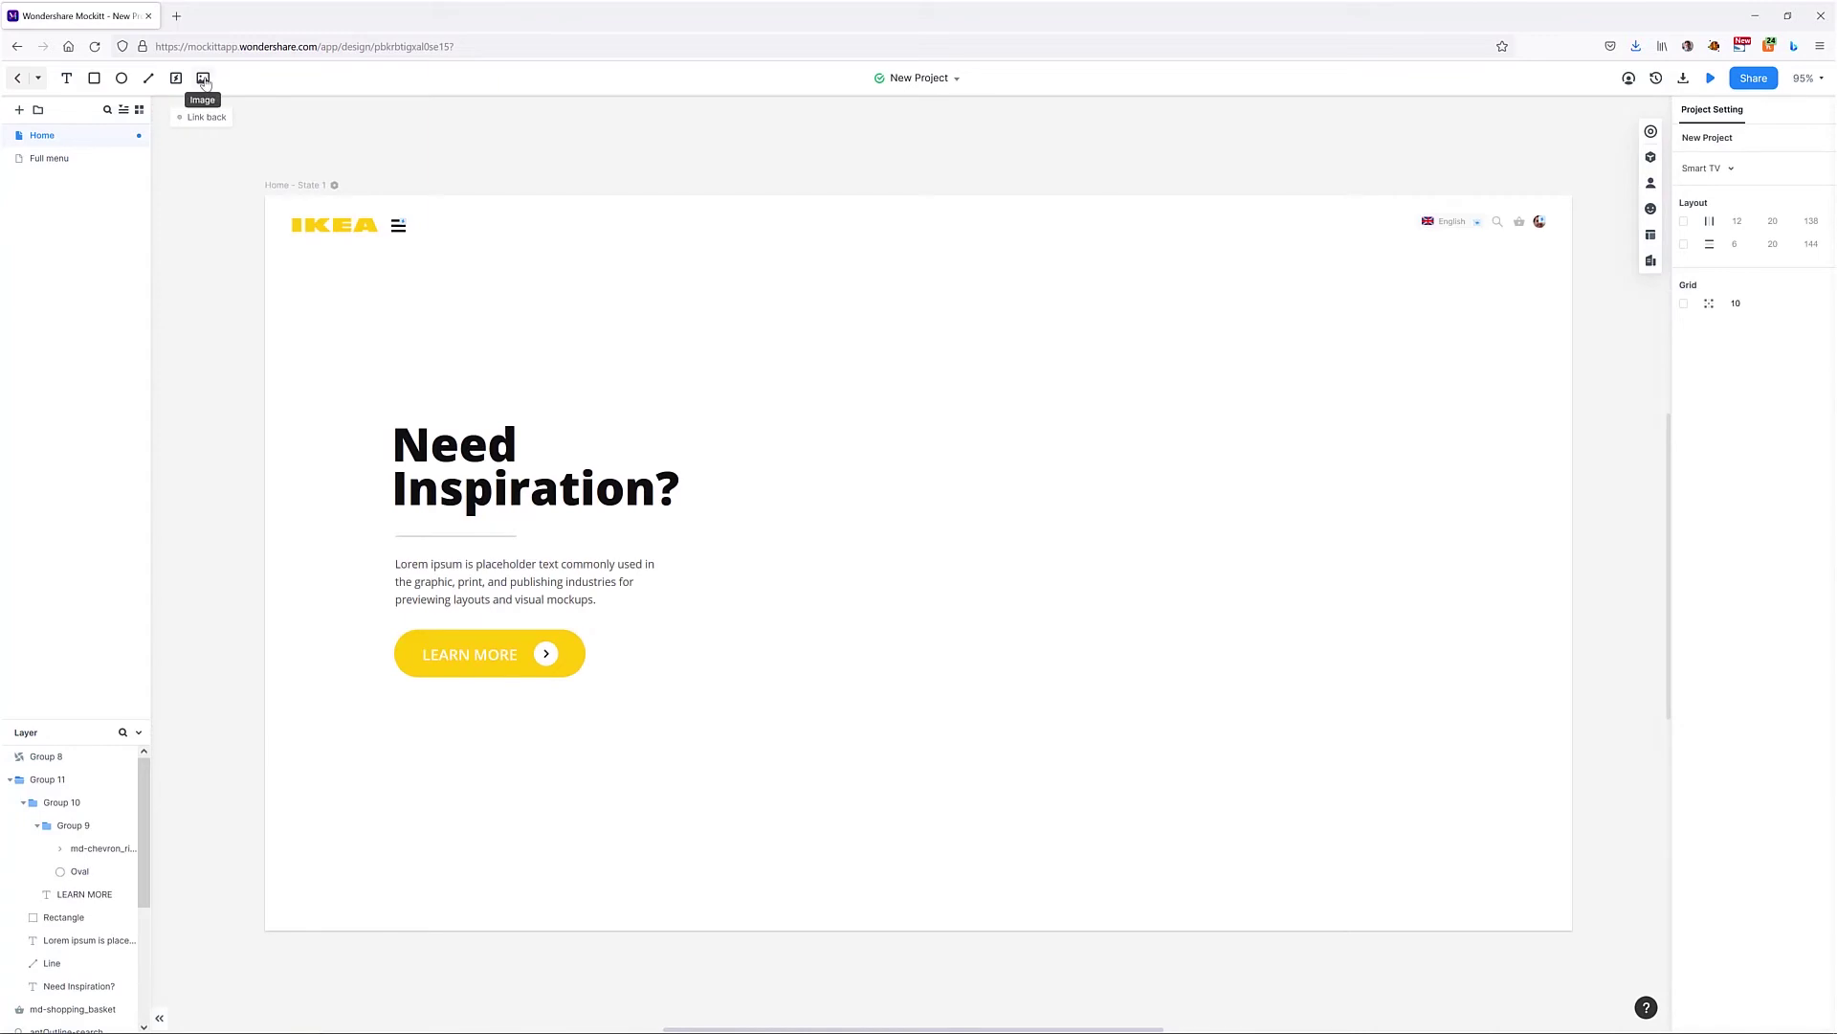
Step: Add an image about 998 × 976 beside the hero text and fill it with the sideboard room photo from the computer
click(203, 78)
drag(893, 269, 1574, 933)
click(1743, 403)
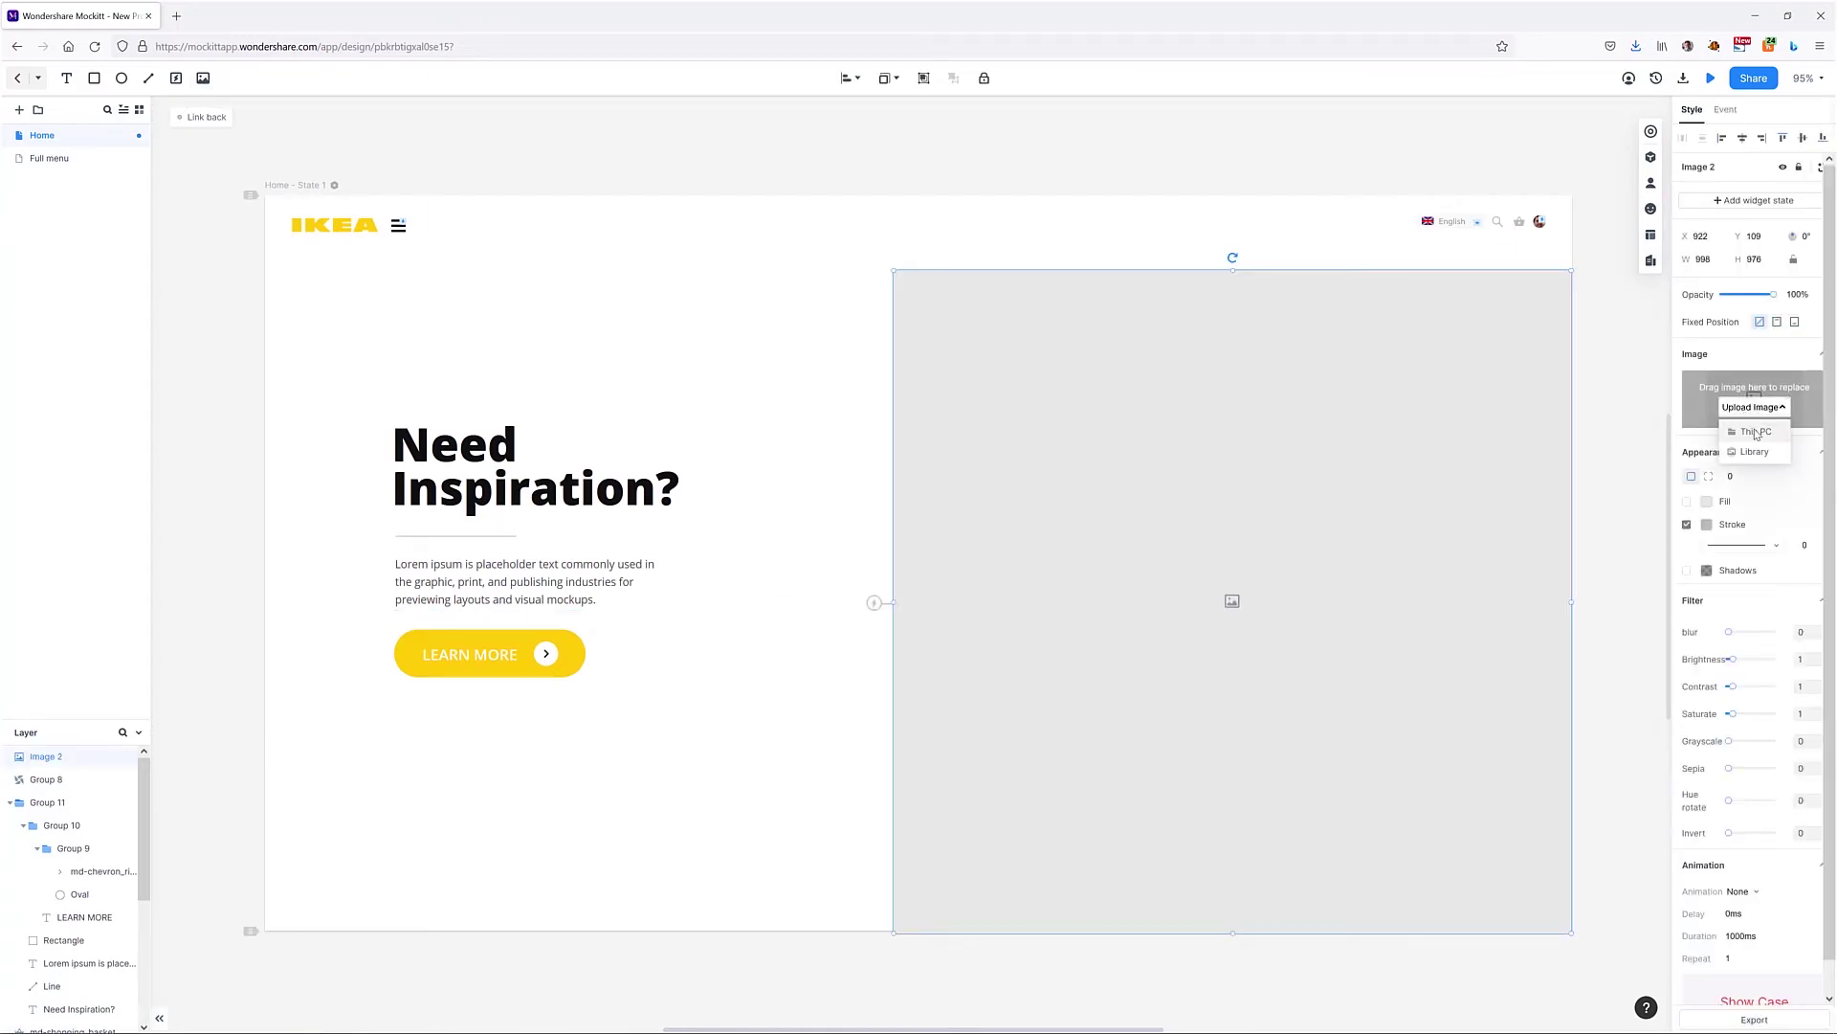
click(1756, 433)
double_click(1178, 304)
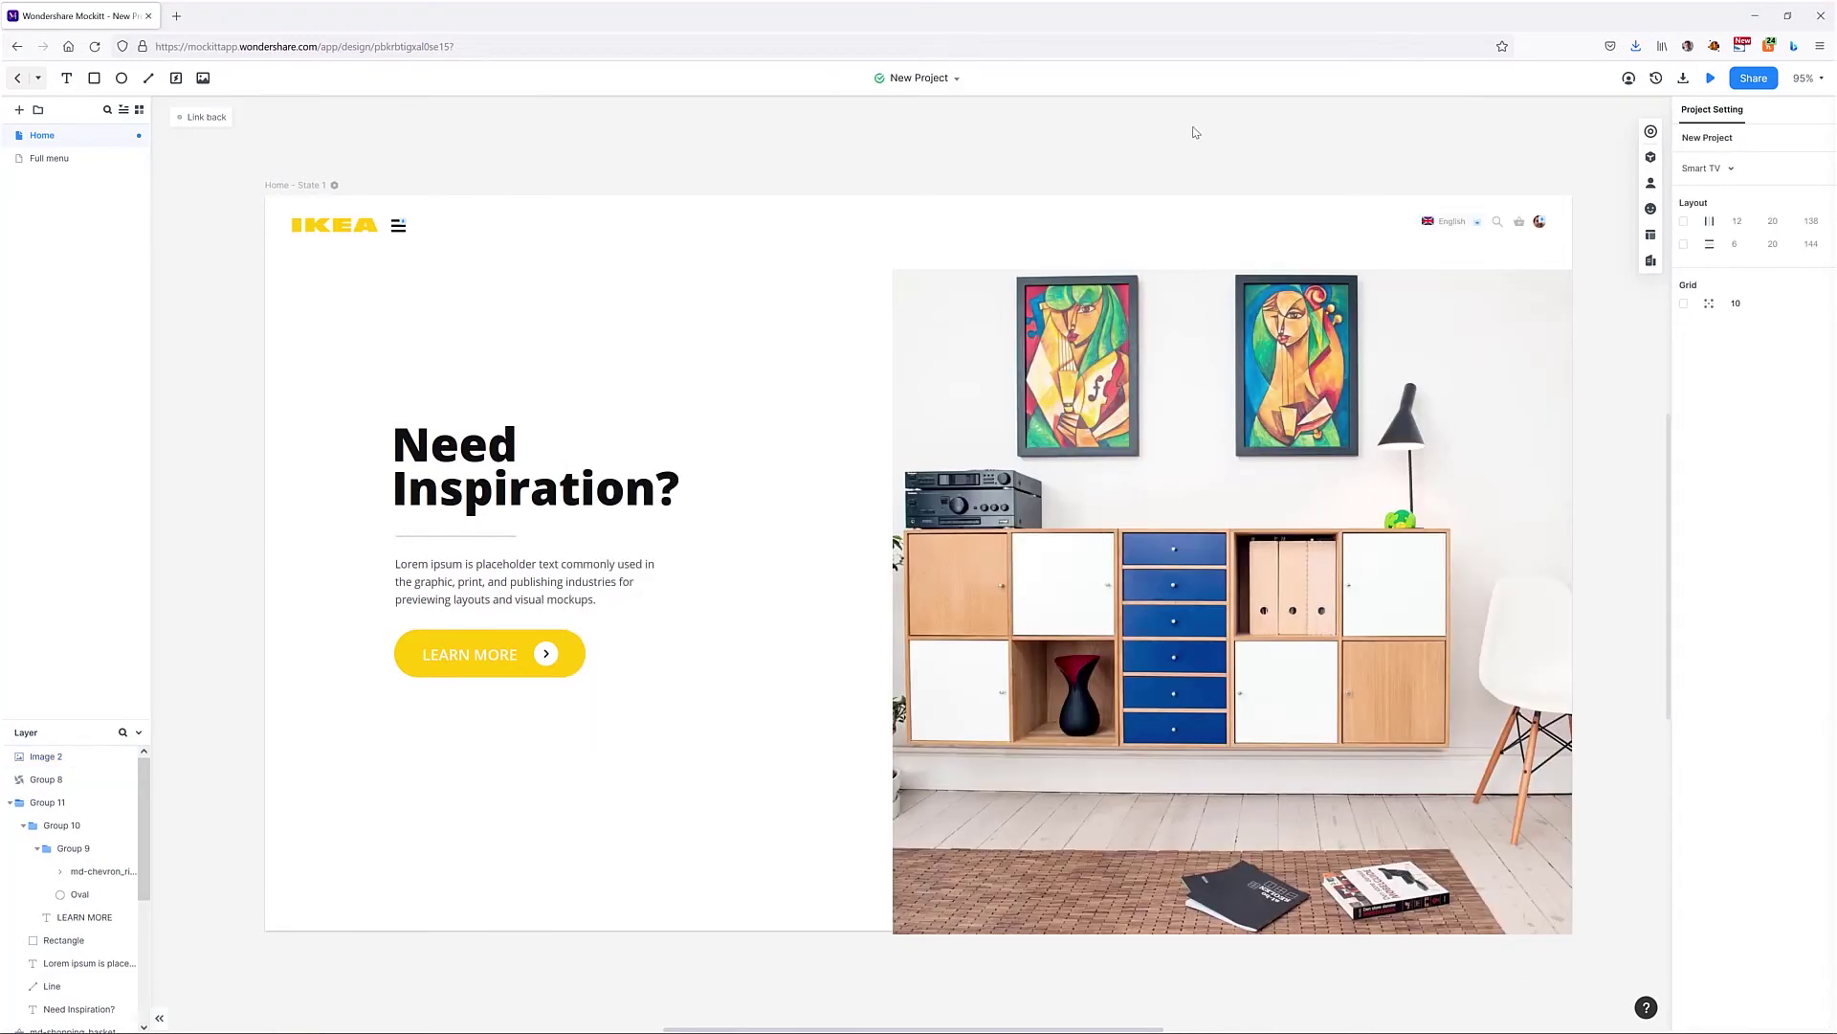
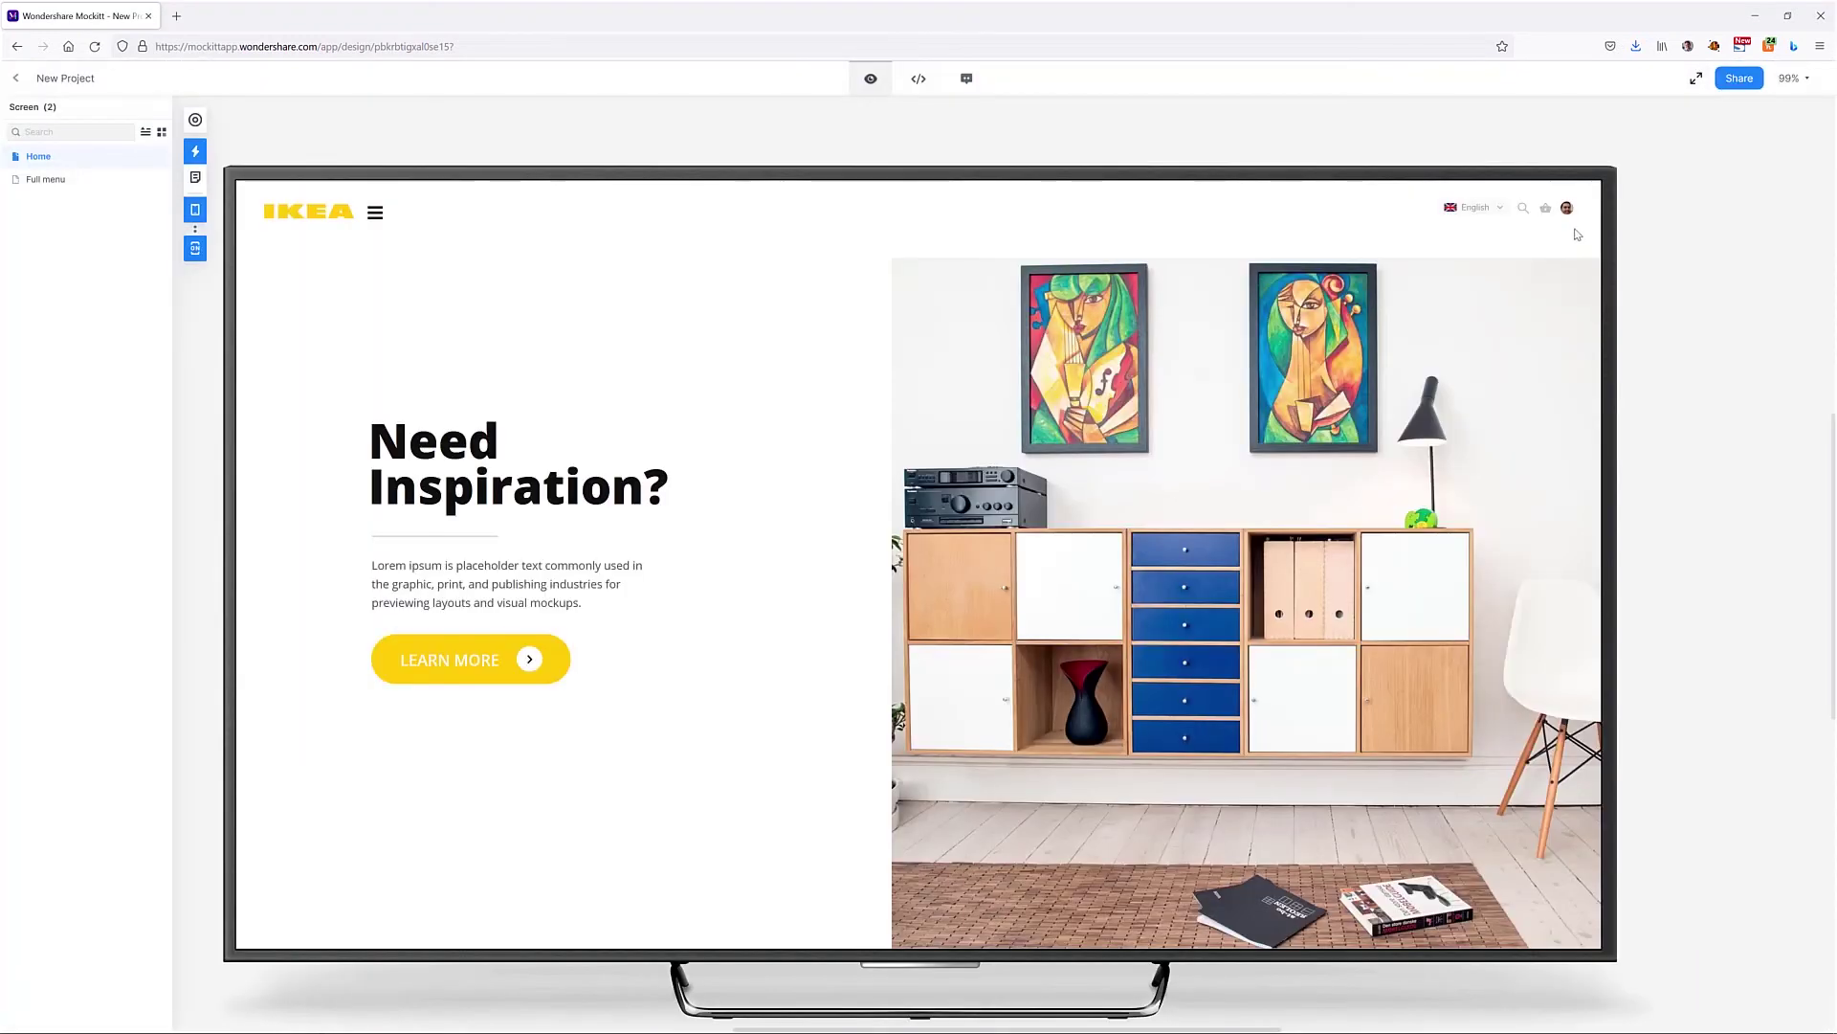
Step: Test the account bar in the preview and send the sideboard photo behind all other layers on the Home screen
click(1569, 215)
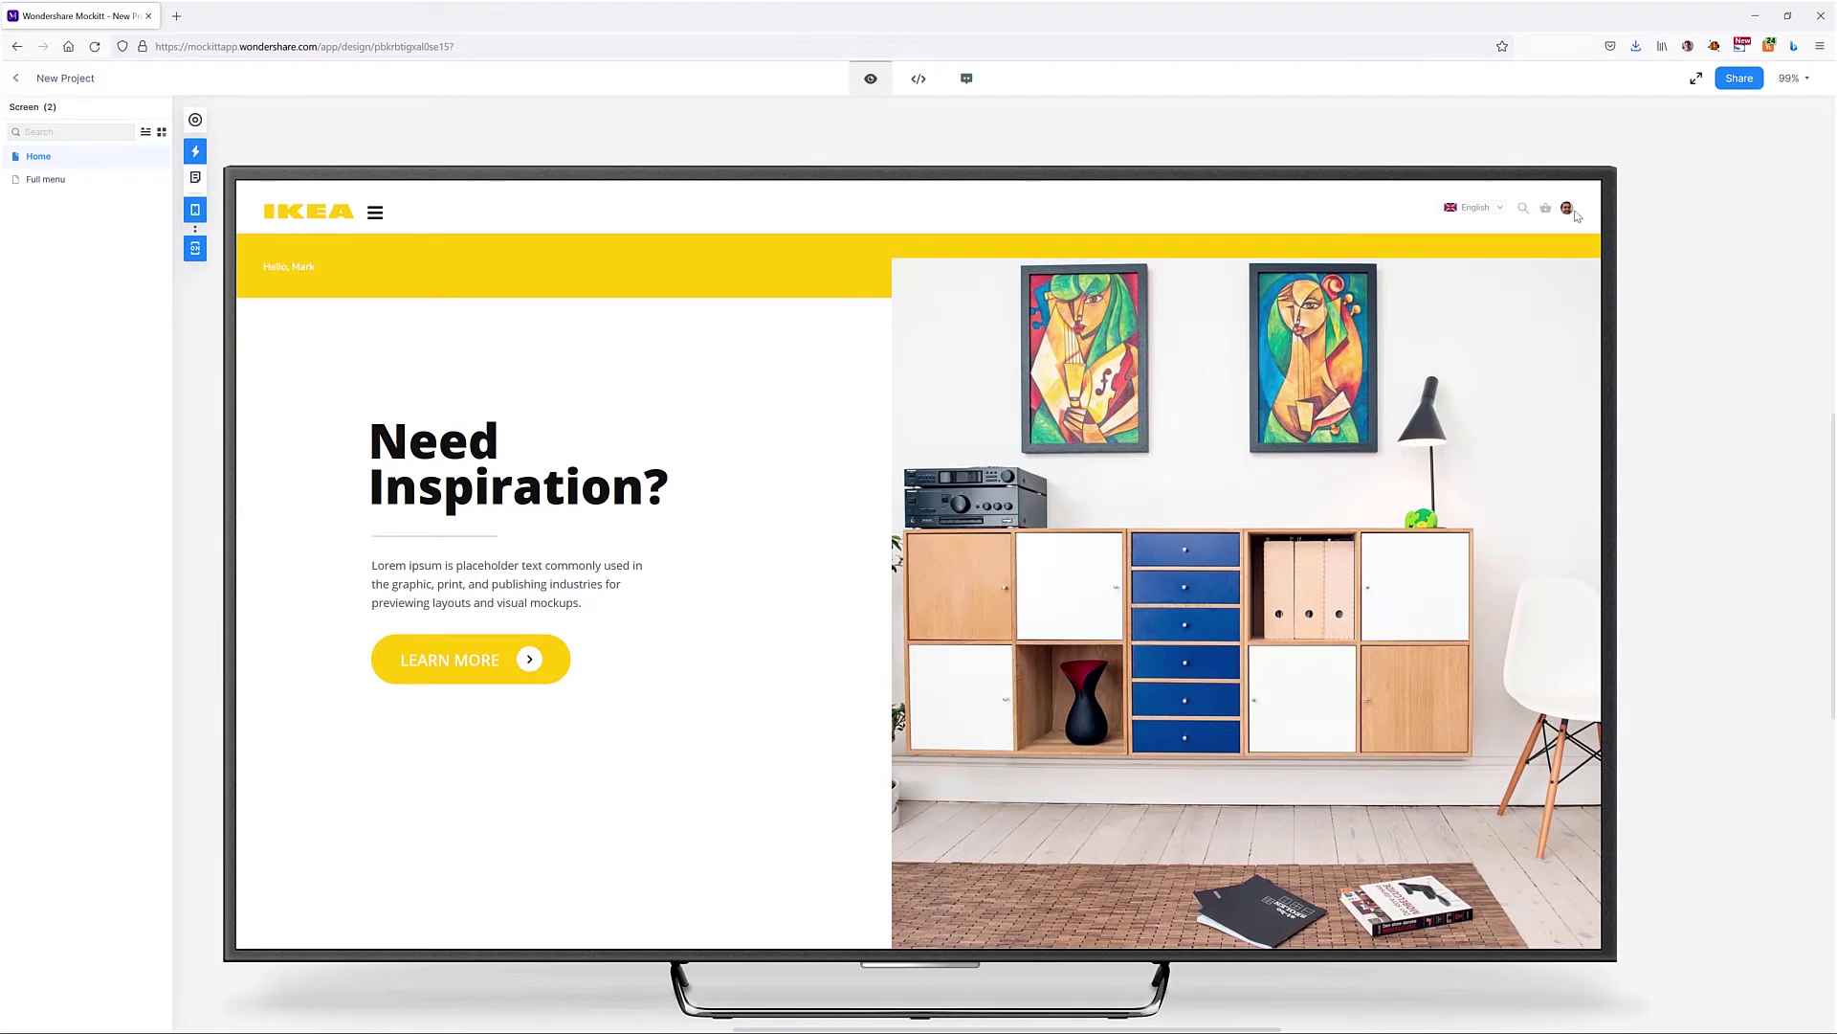
click(15, 78)
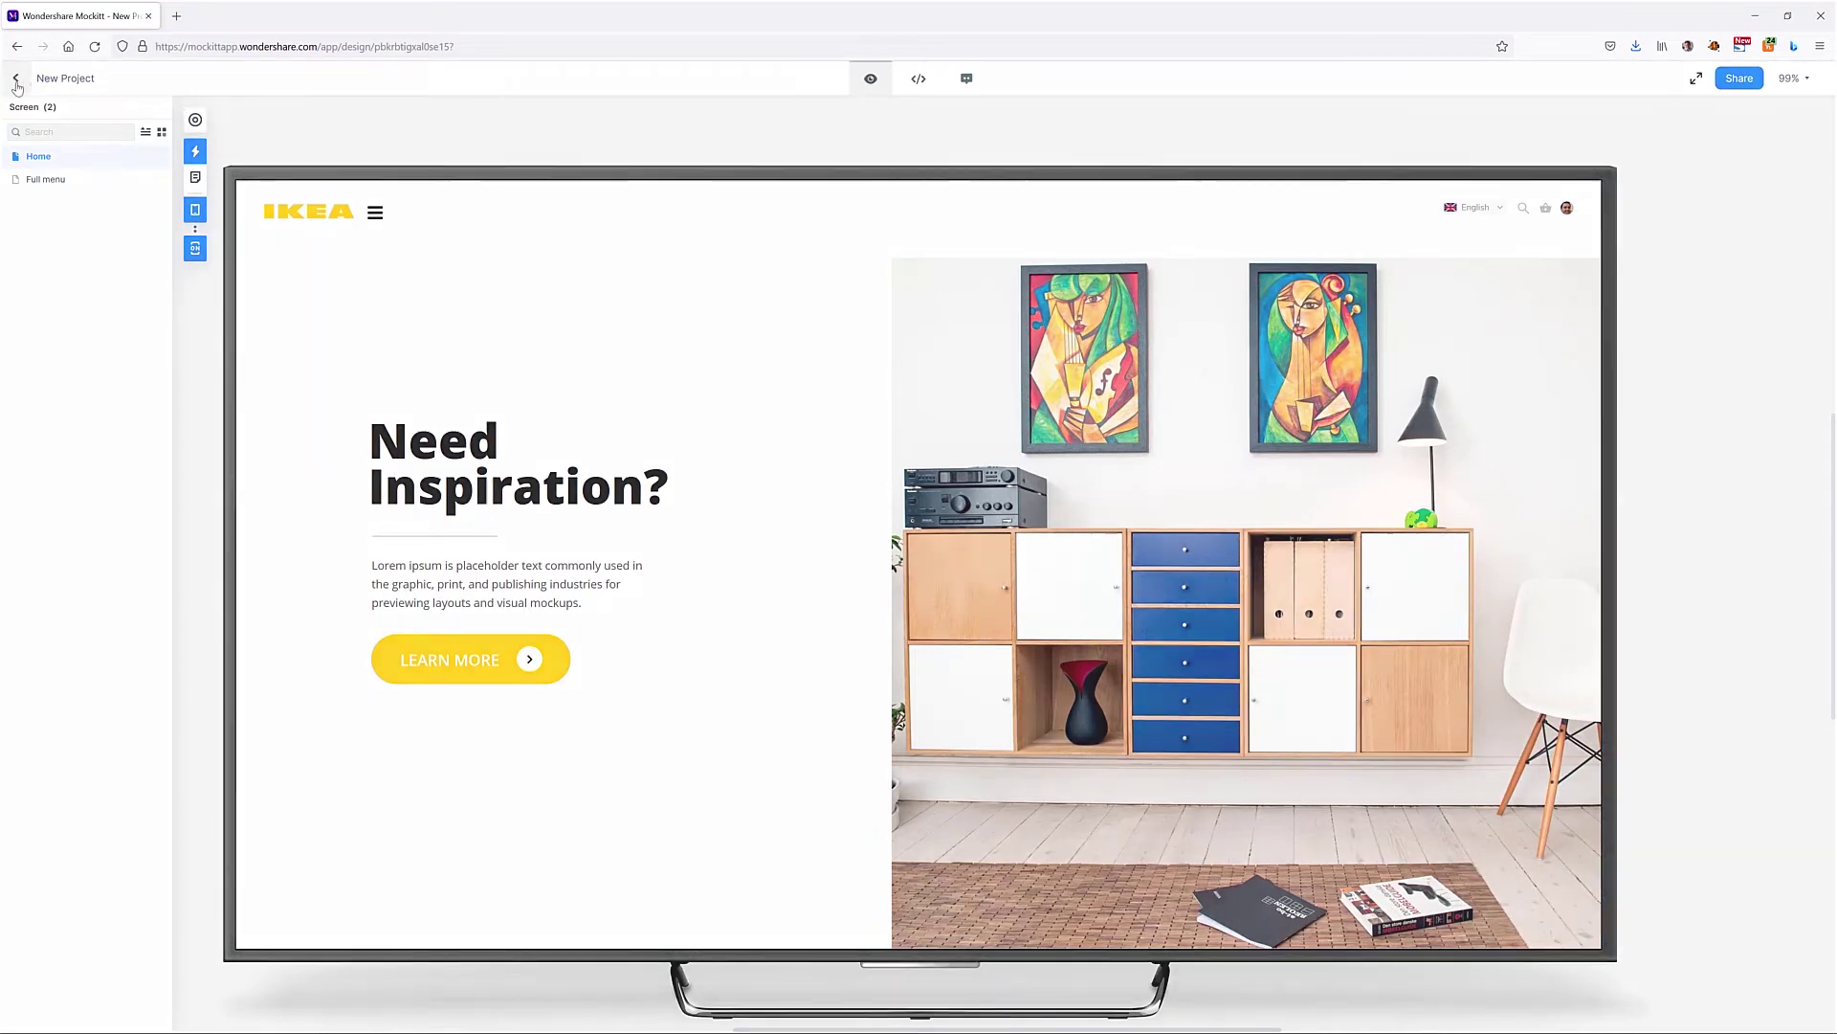
click(1087, 471)
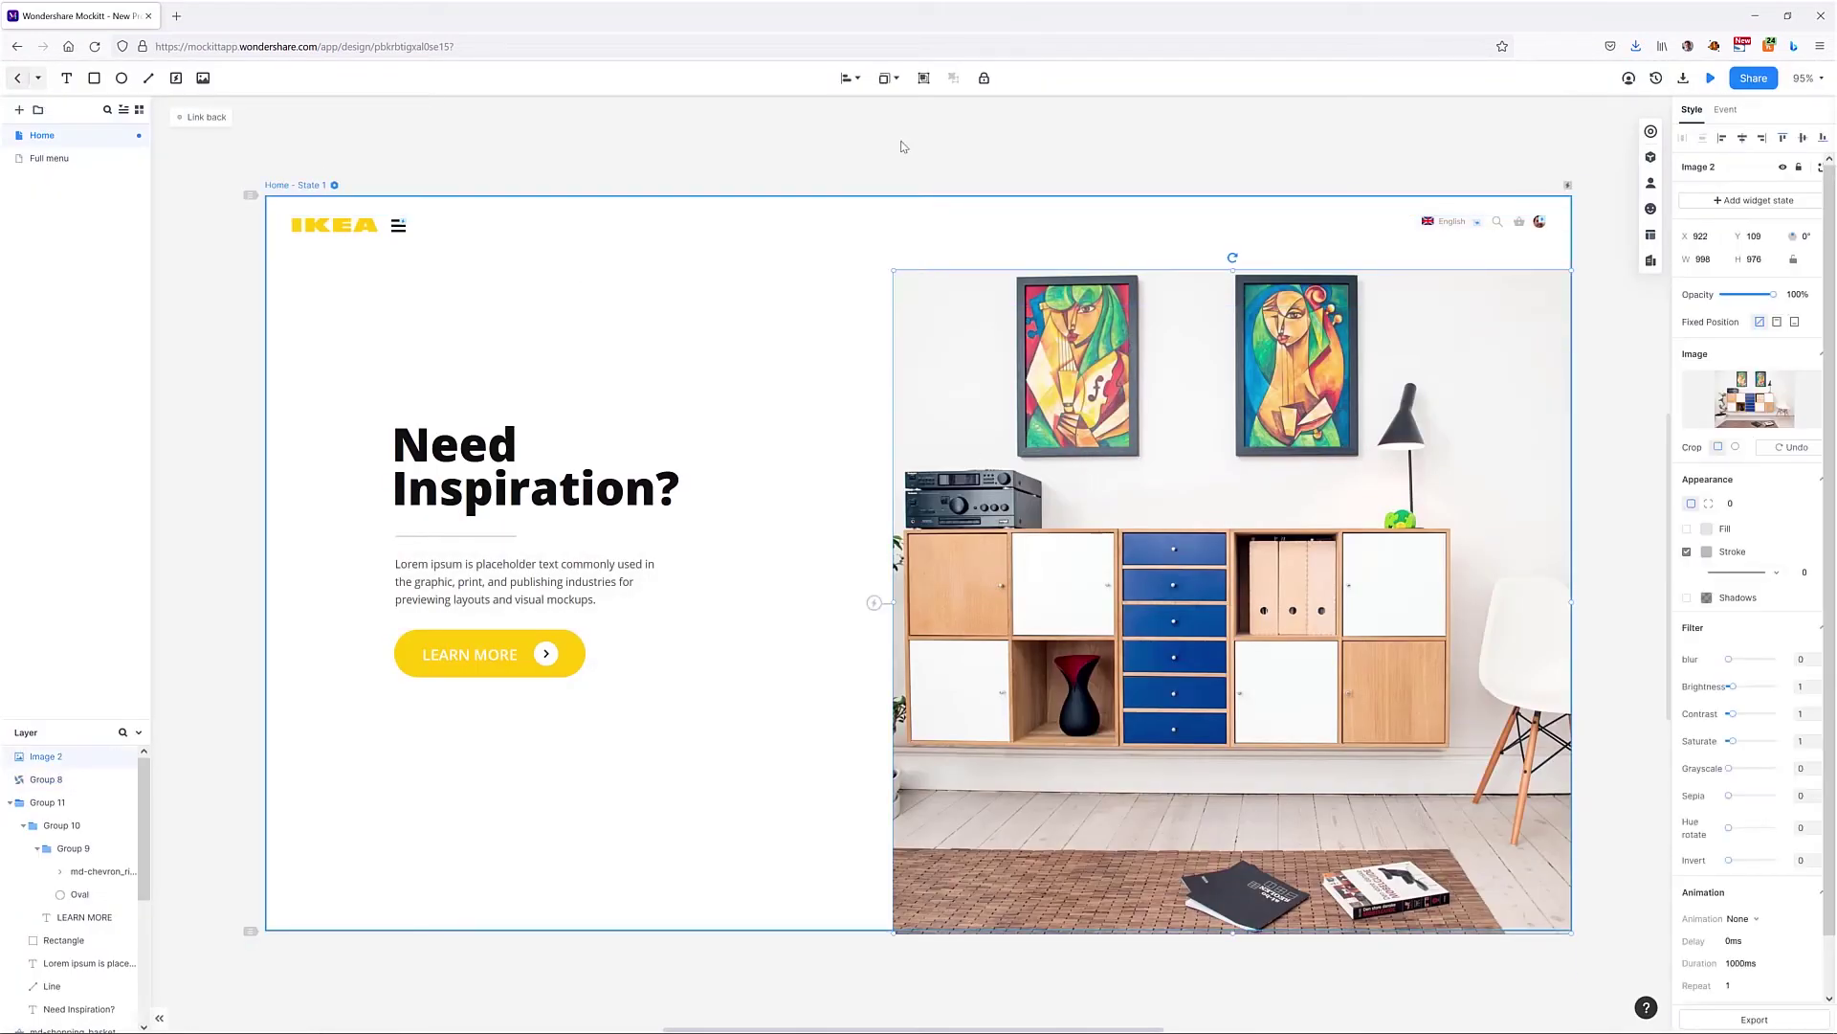
click(888, 77)
click(866, 137)
click(1550, 142)
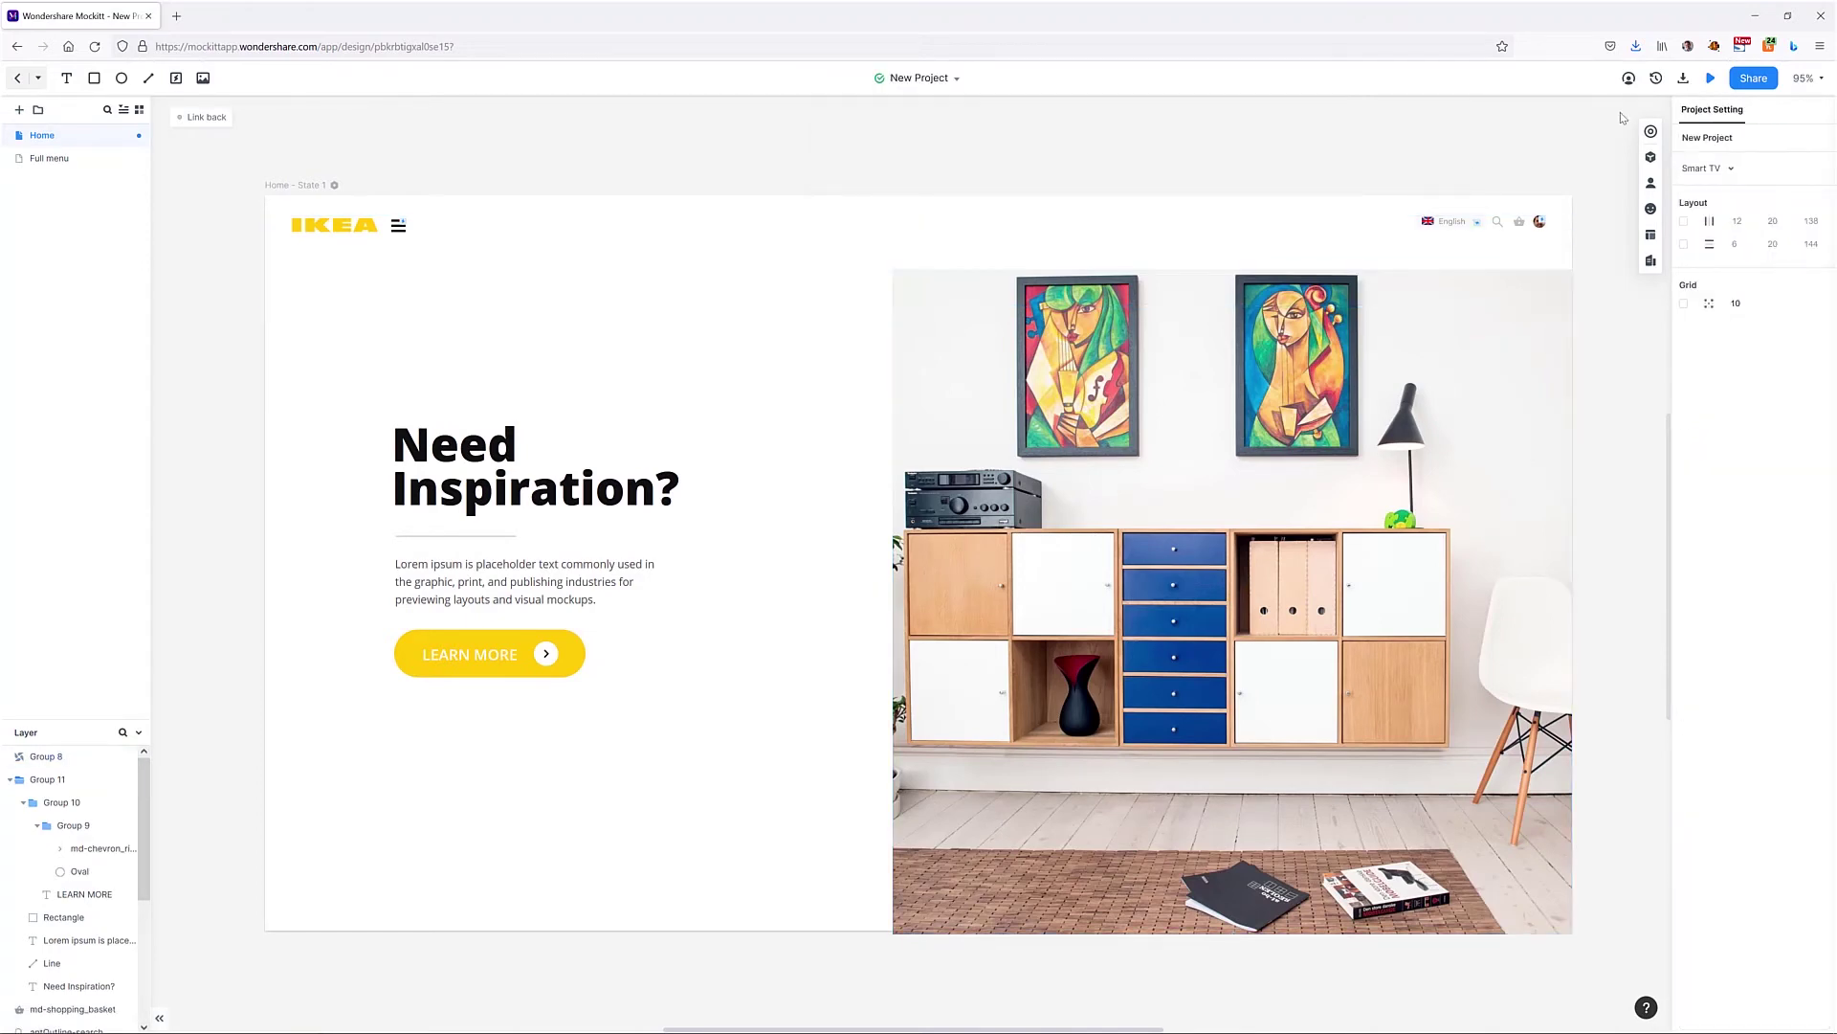
Step: Preview the prototype again and open the account bar over the photo using the profile picture
click(1711, 78)
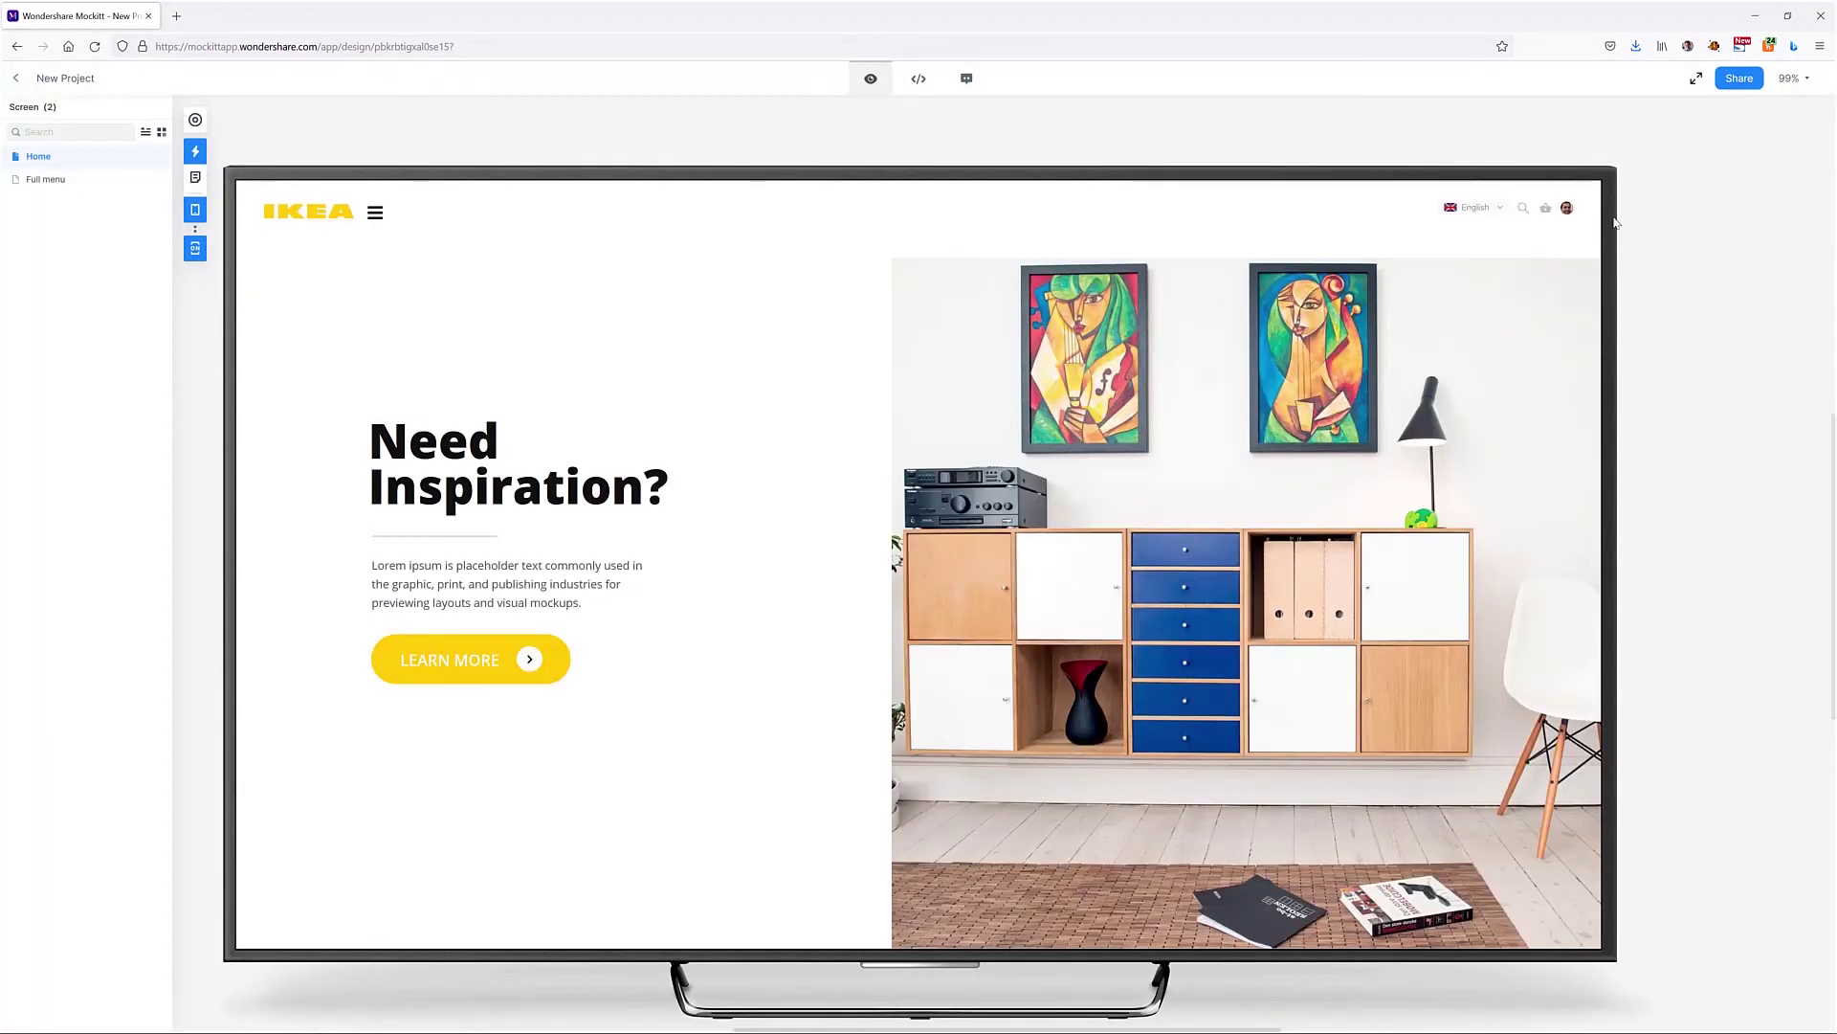
click(1567, 209)
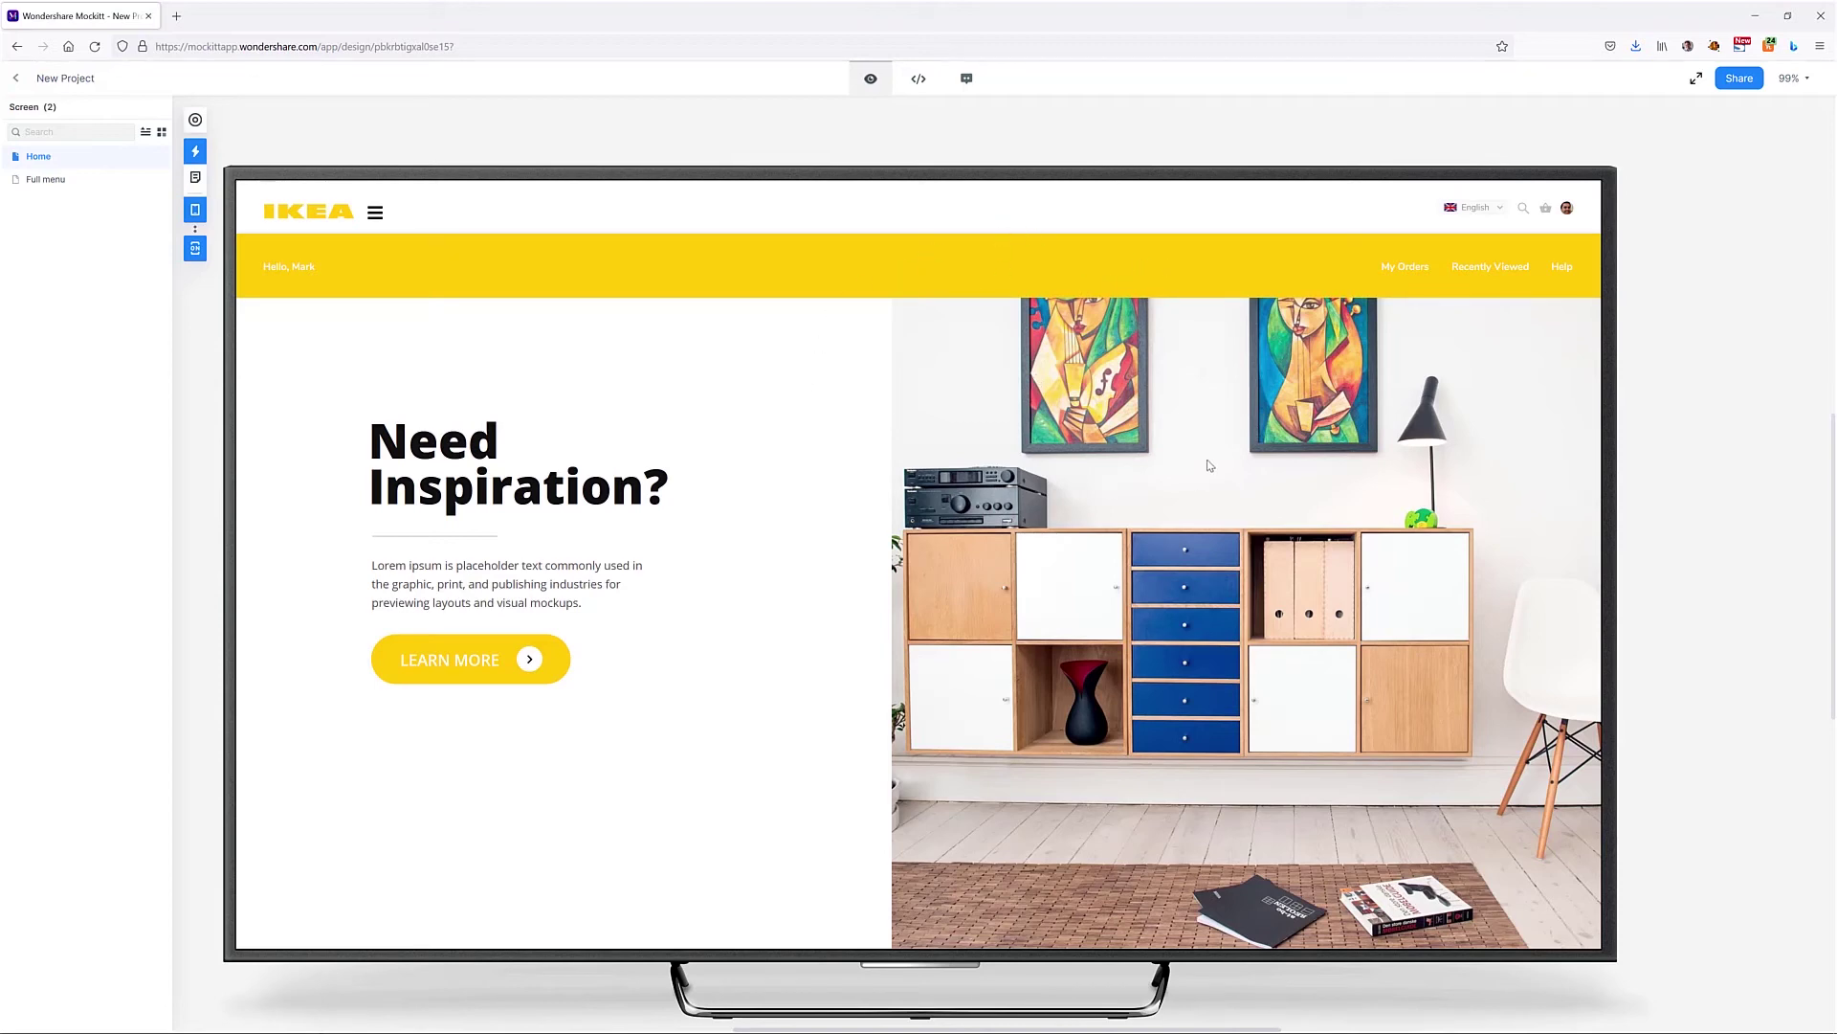
click(16, 81)
Step: Nudge the sideboard photo up slightly to line up its lower edge with the end of the Home screen
scroll(955, 536, down, 8)
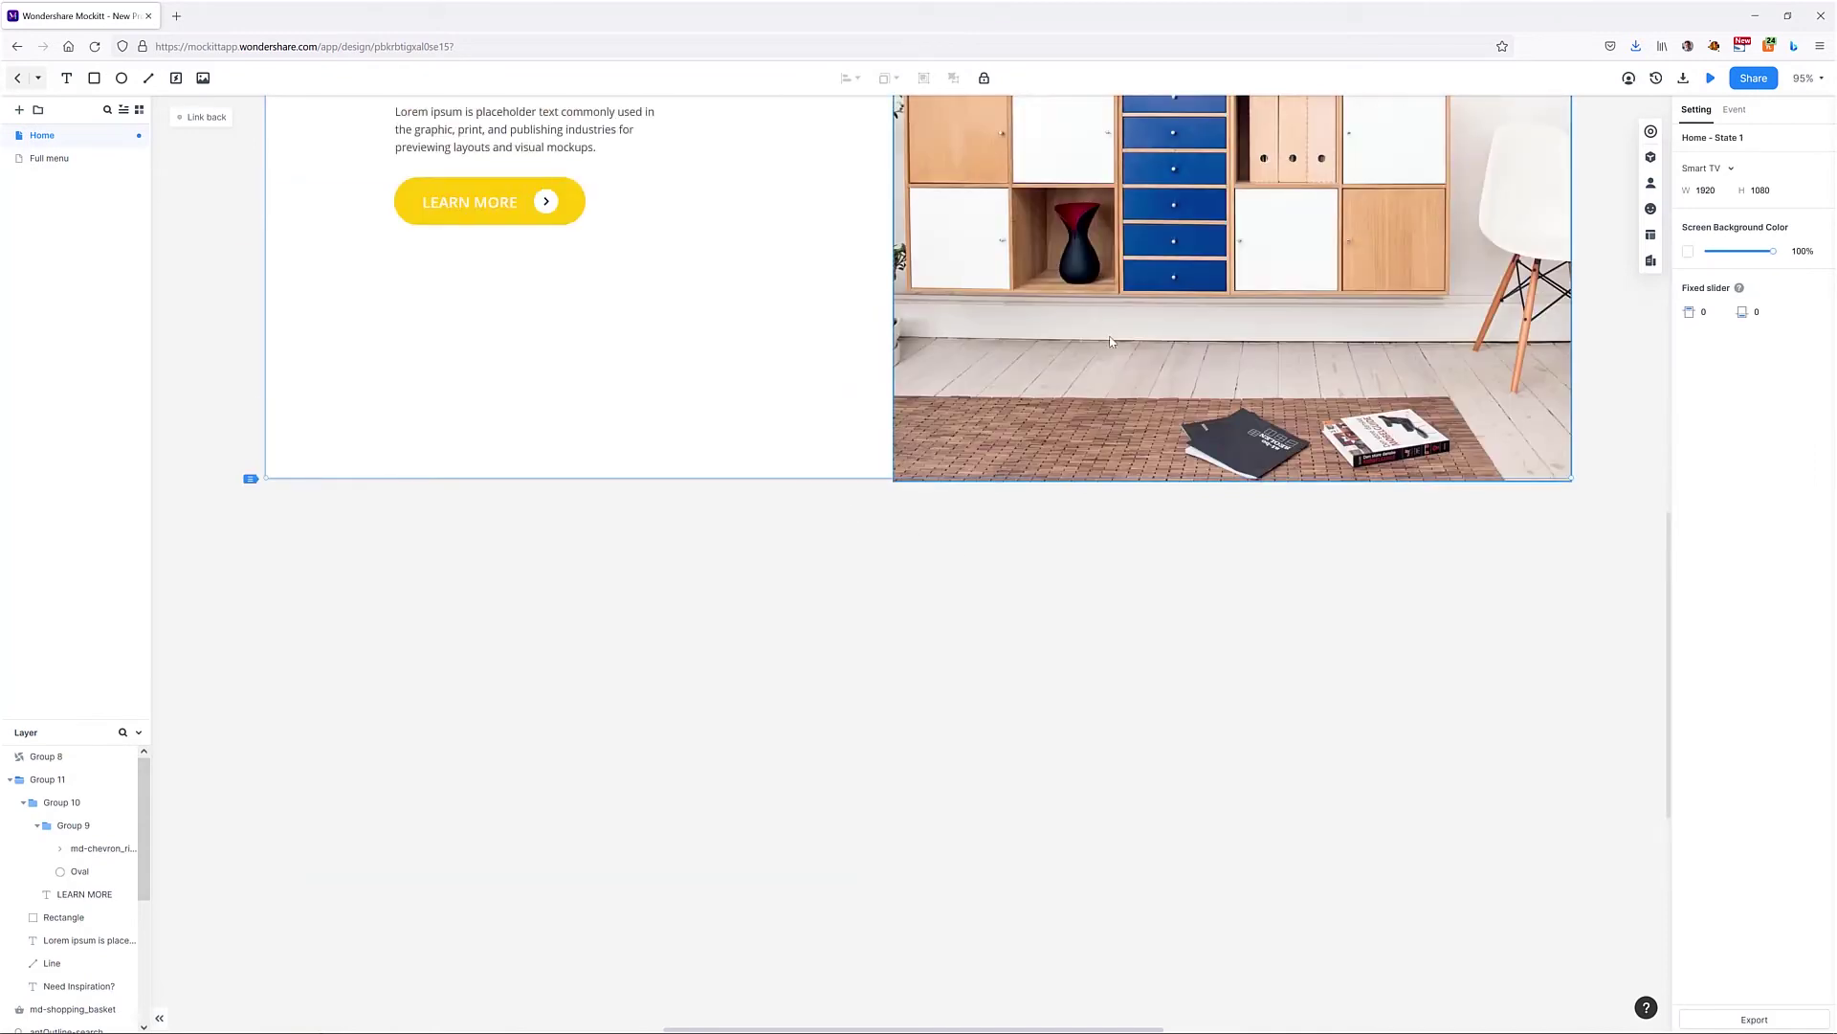
click(1166, 328)
key(Up)
key(Up)
key(Up)
key(Up)
drag(1165, 328, 1165, 328)
Step: Extend the Home screen downward to a height of about 2120
drag(645, 481, 779, 747)
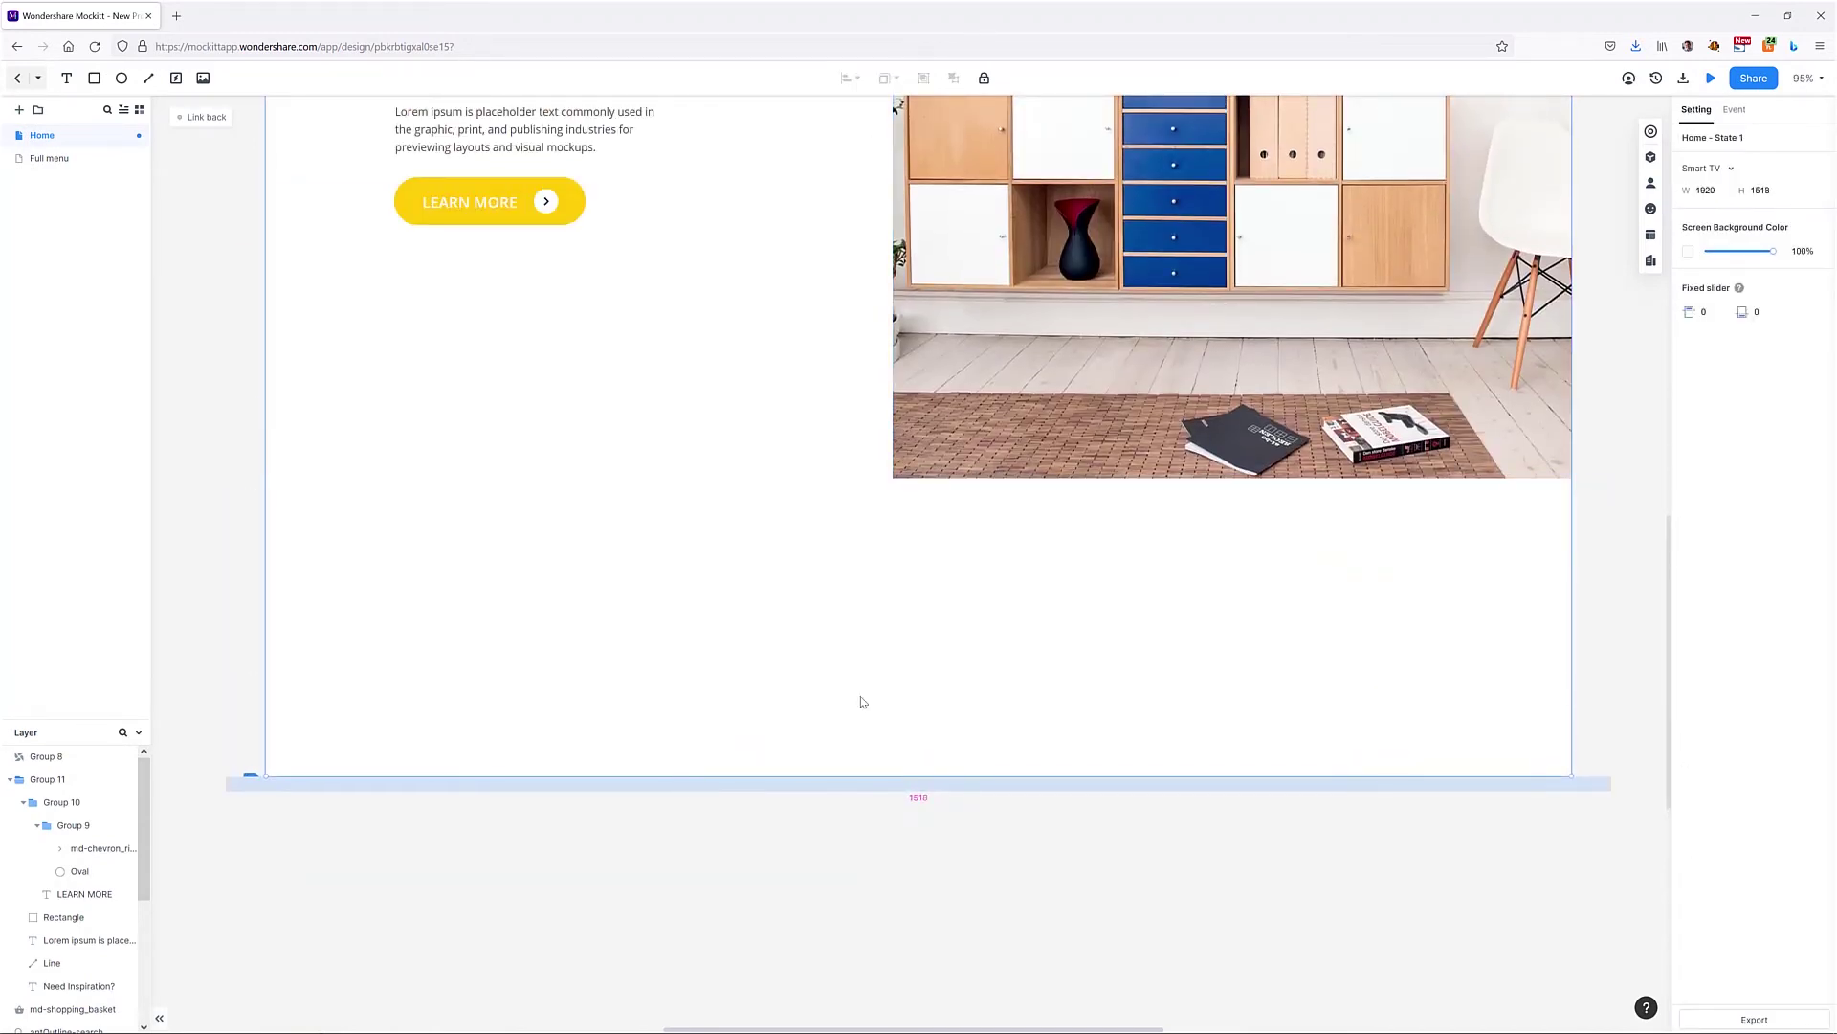
scroll(1005, 623, down, 5)
drag(918, 337, 1033, 748)
scroll(1136, 550, up, 4)
scroll(1136, 549, down, 4)
scroll(1137, 553, up, 5)
scroll(1168, 567, down, 2)
scroll(1215, 586, up, 2)
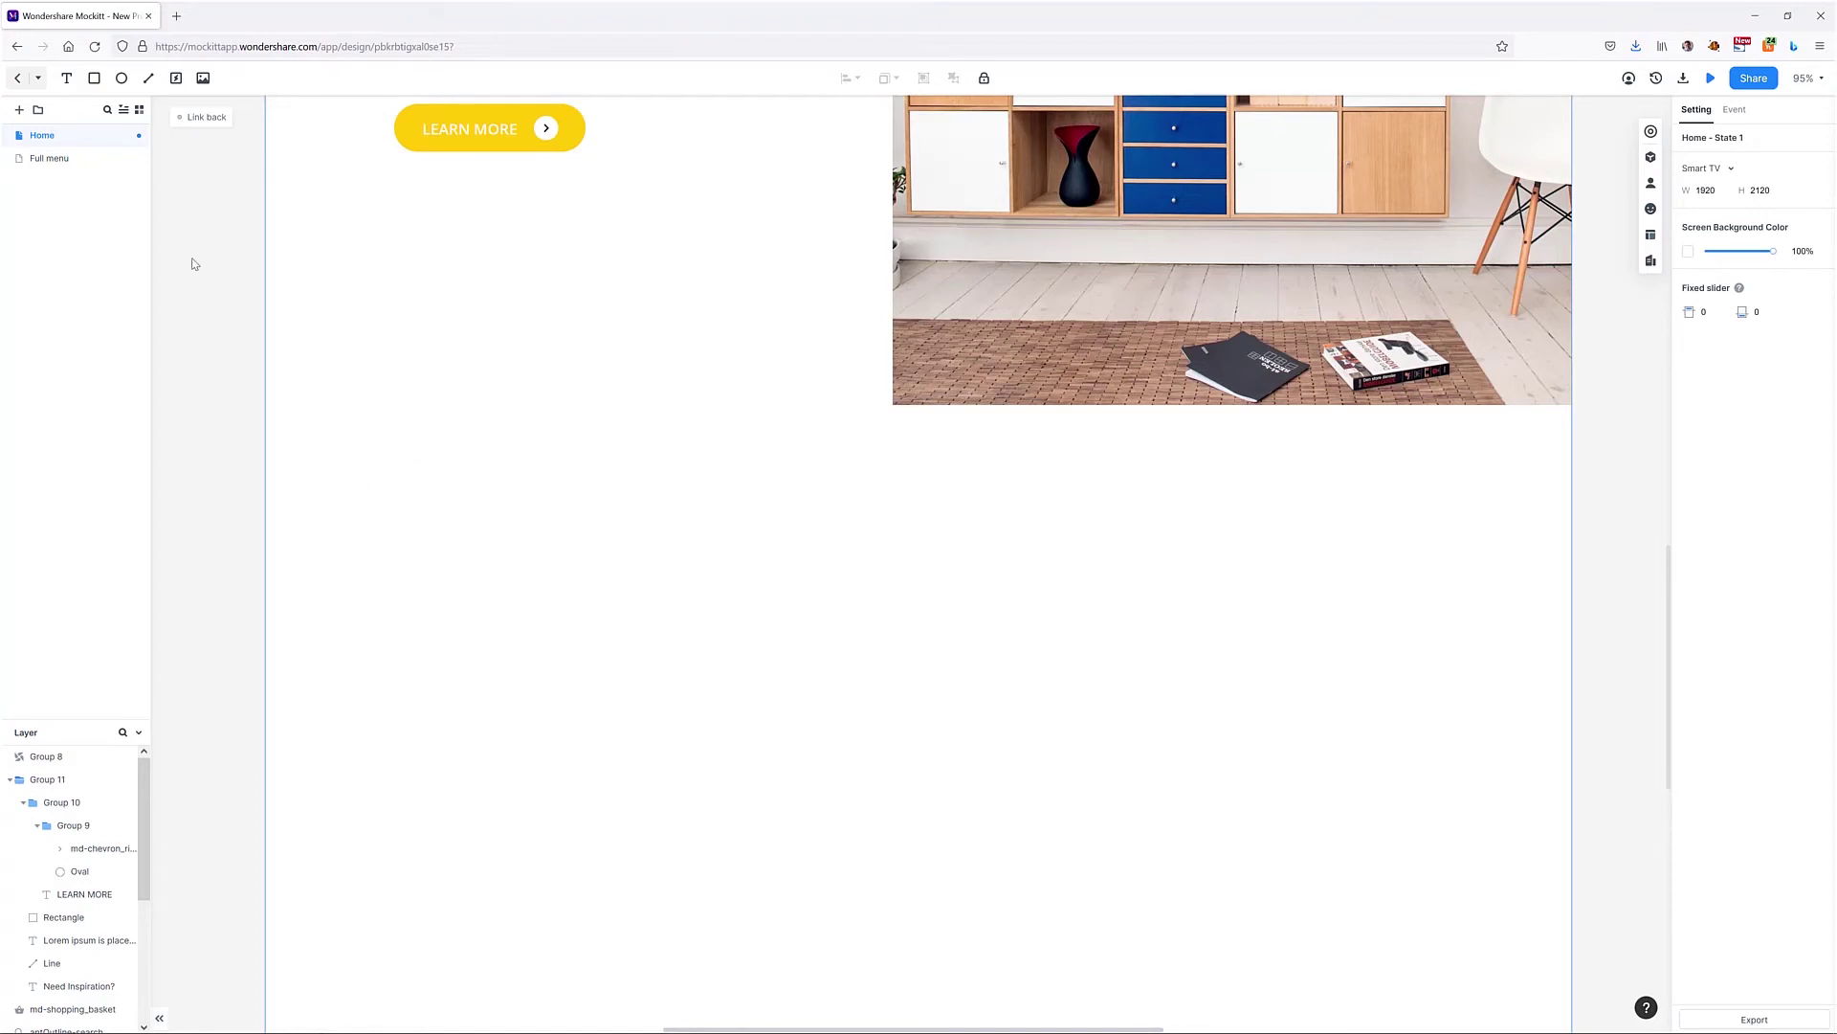
Step: Draw a full-width rectangle about 1921 × 913 directly below the hero at Y 1080, with light grey fill and no stroke
click(94, 78)
mouse_move(265, 414)
mouse_down()
mouse_move(980, 657)
mouse_move(1444, 762)
mouse_move(1574, 879)
mouse_up()
drag(920, 414, 921, 405)
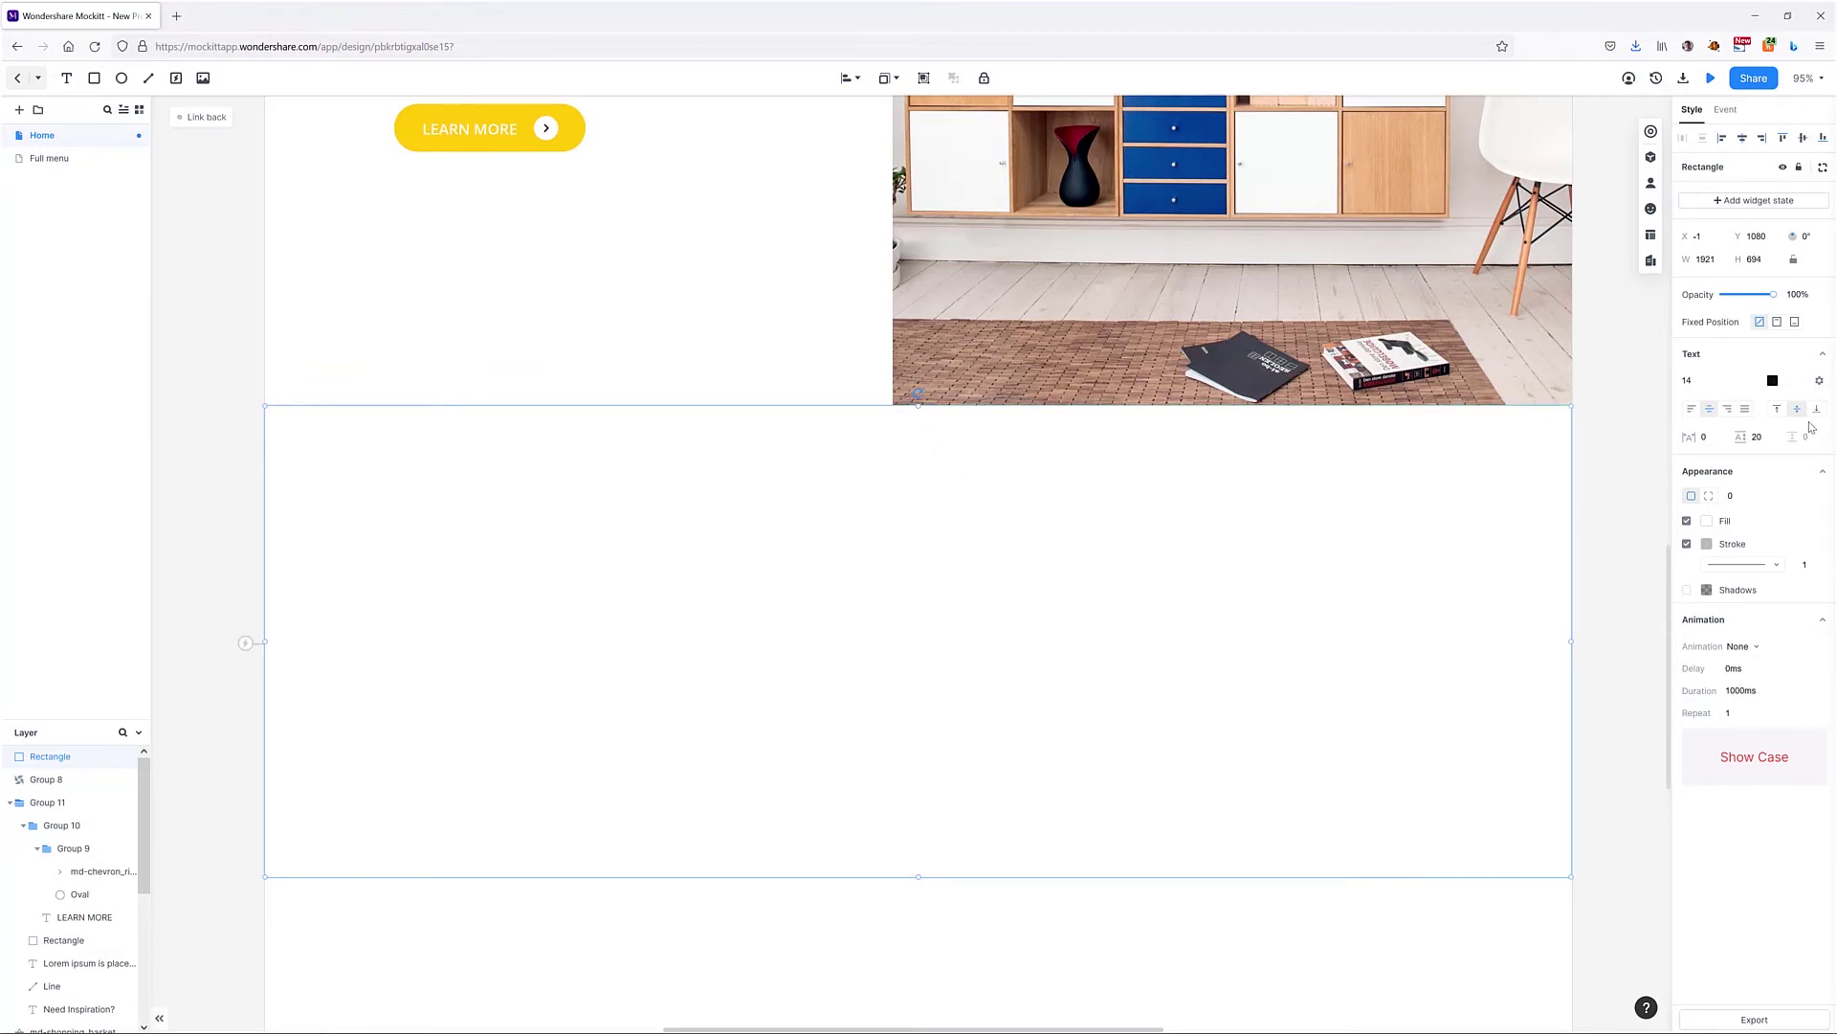
click(1687, 544)
click(1707, 521)
drag(1489, 464, 1489, 447)
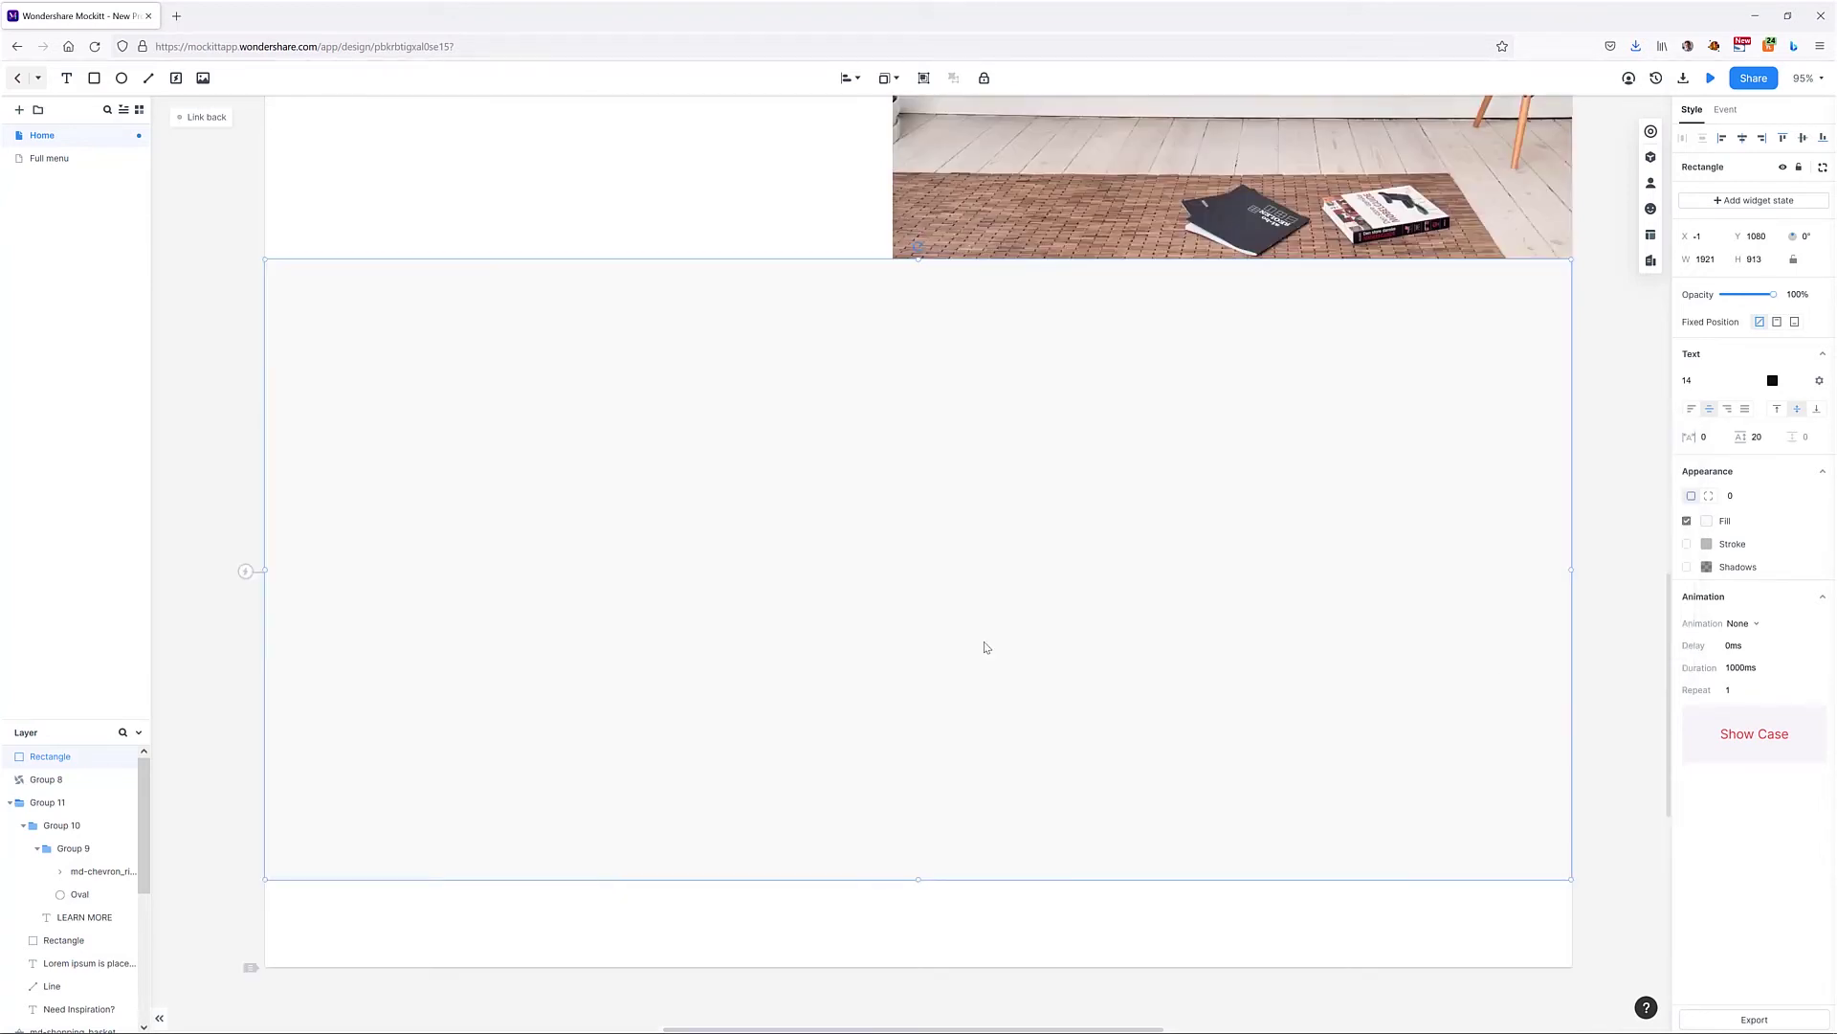
Step: Copy the hero text group into the light grey section and place it at about X 157, Y 1271
scroll(984, 648, up, 8)
scroll(732, 559, down, 3)
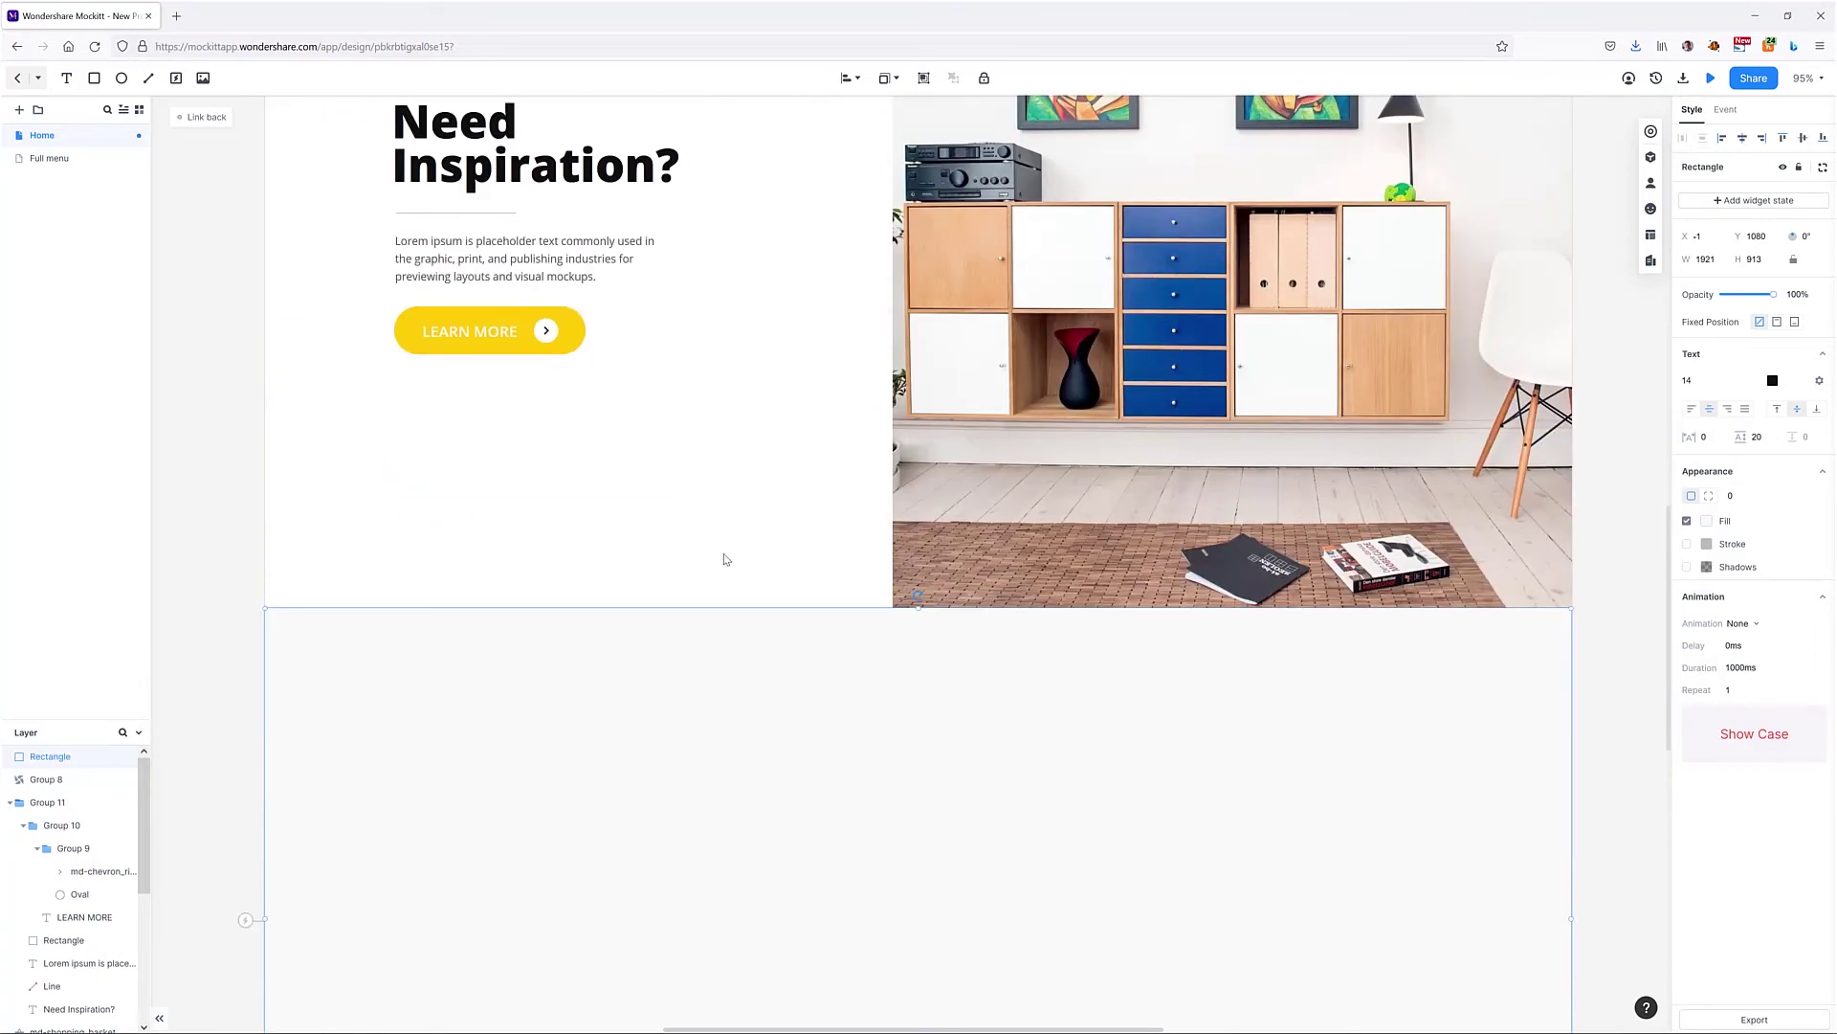
click(481, 150)
scroll(513, 660, down, 3)
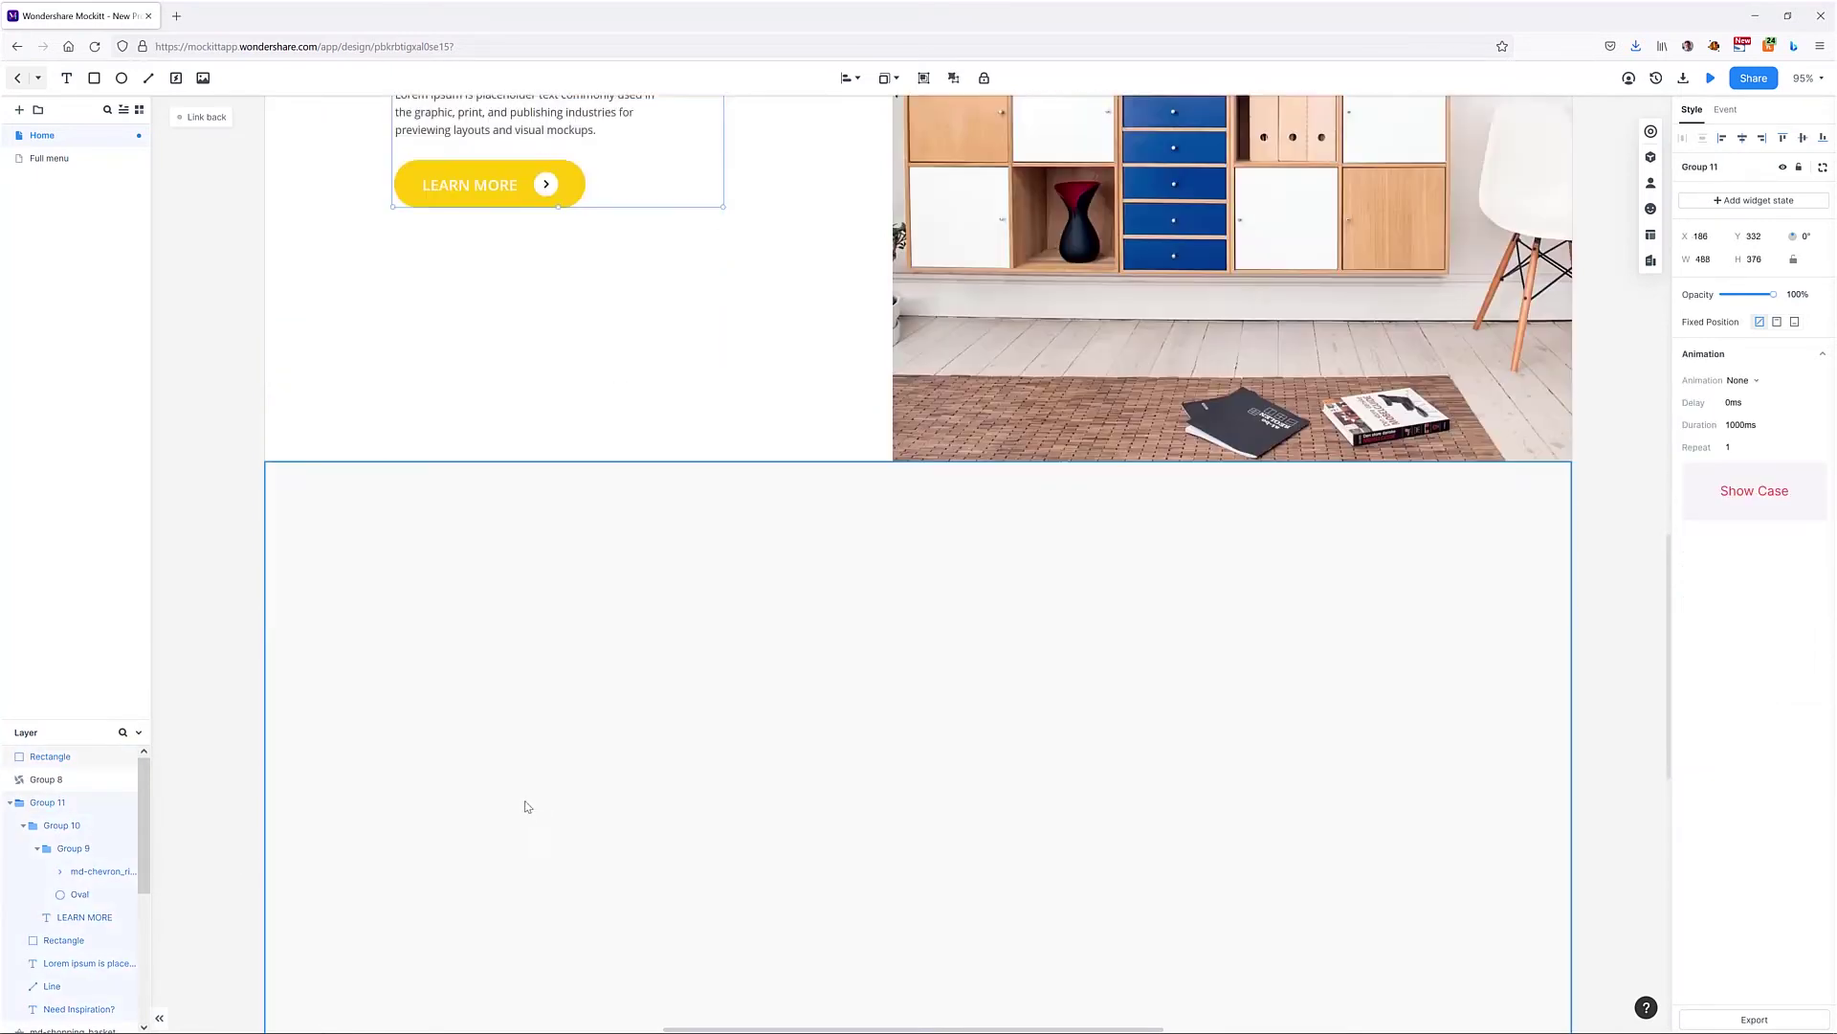
scroll(546, 732, up, 1)
scroll(661, 489, up, 1)
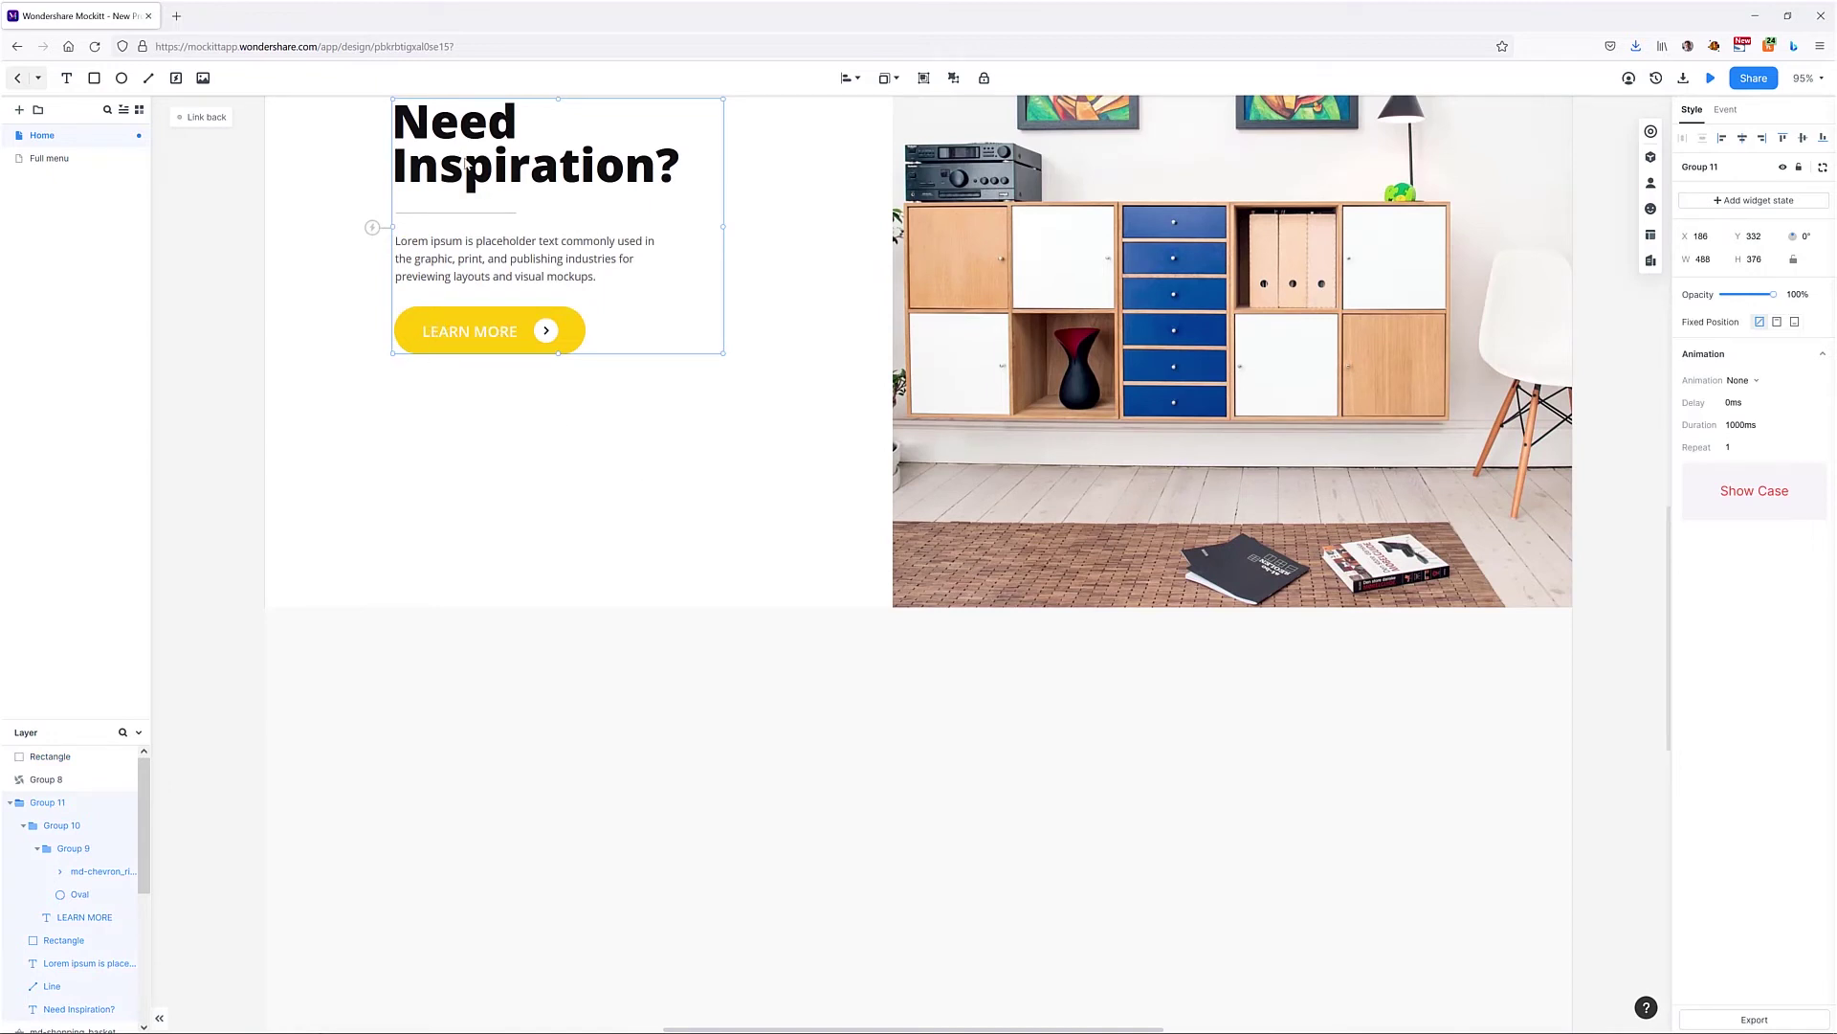
scroll(542, 602, down, 5)
click(514, 488)
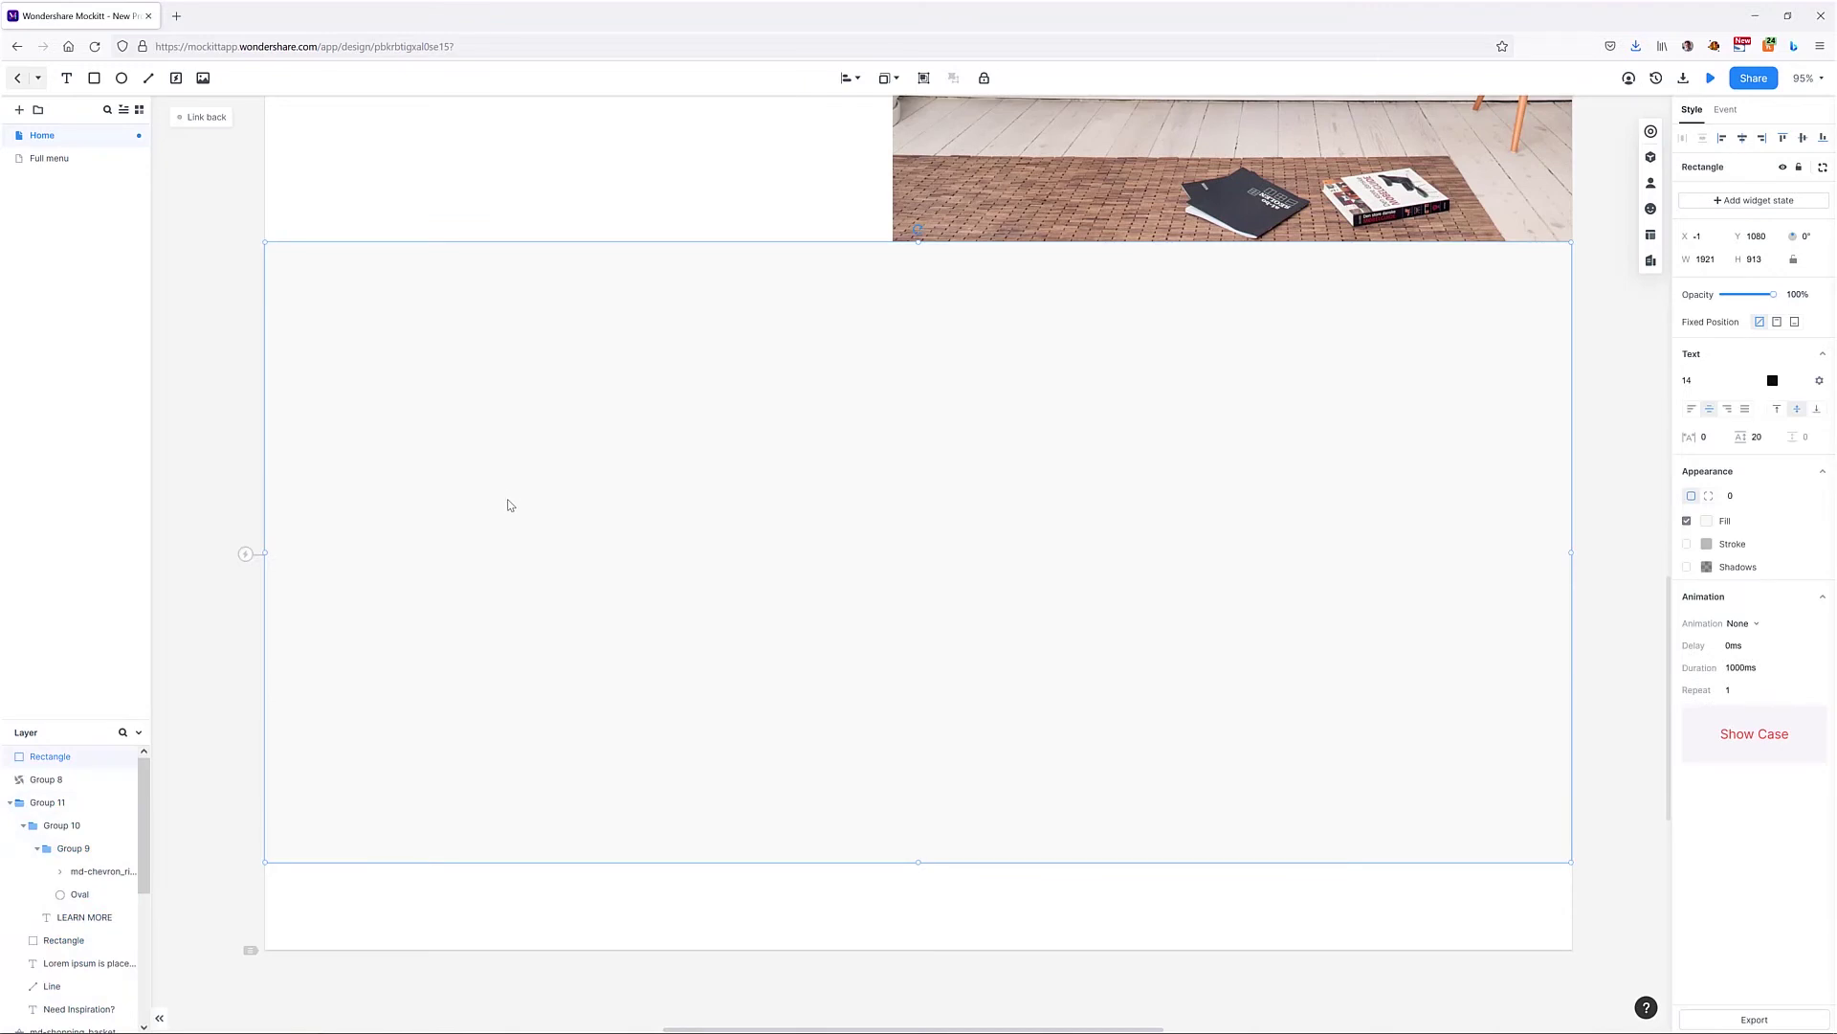
key(ctrl+v)
drag(374, 889, 480, 398)
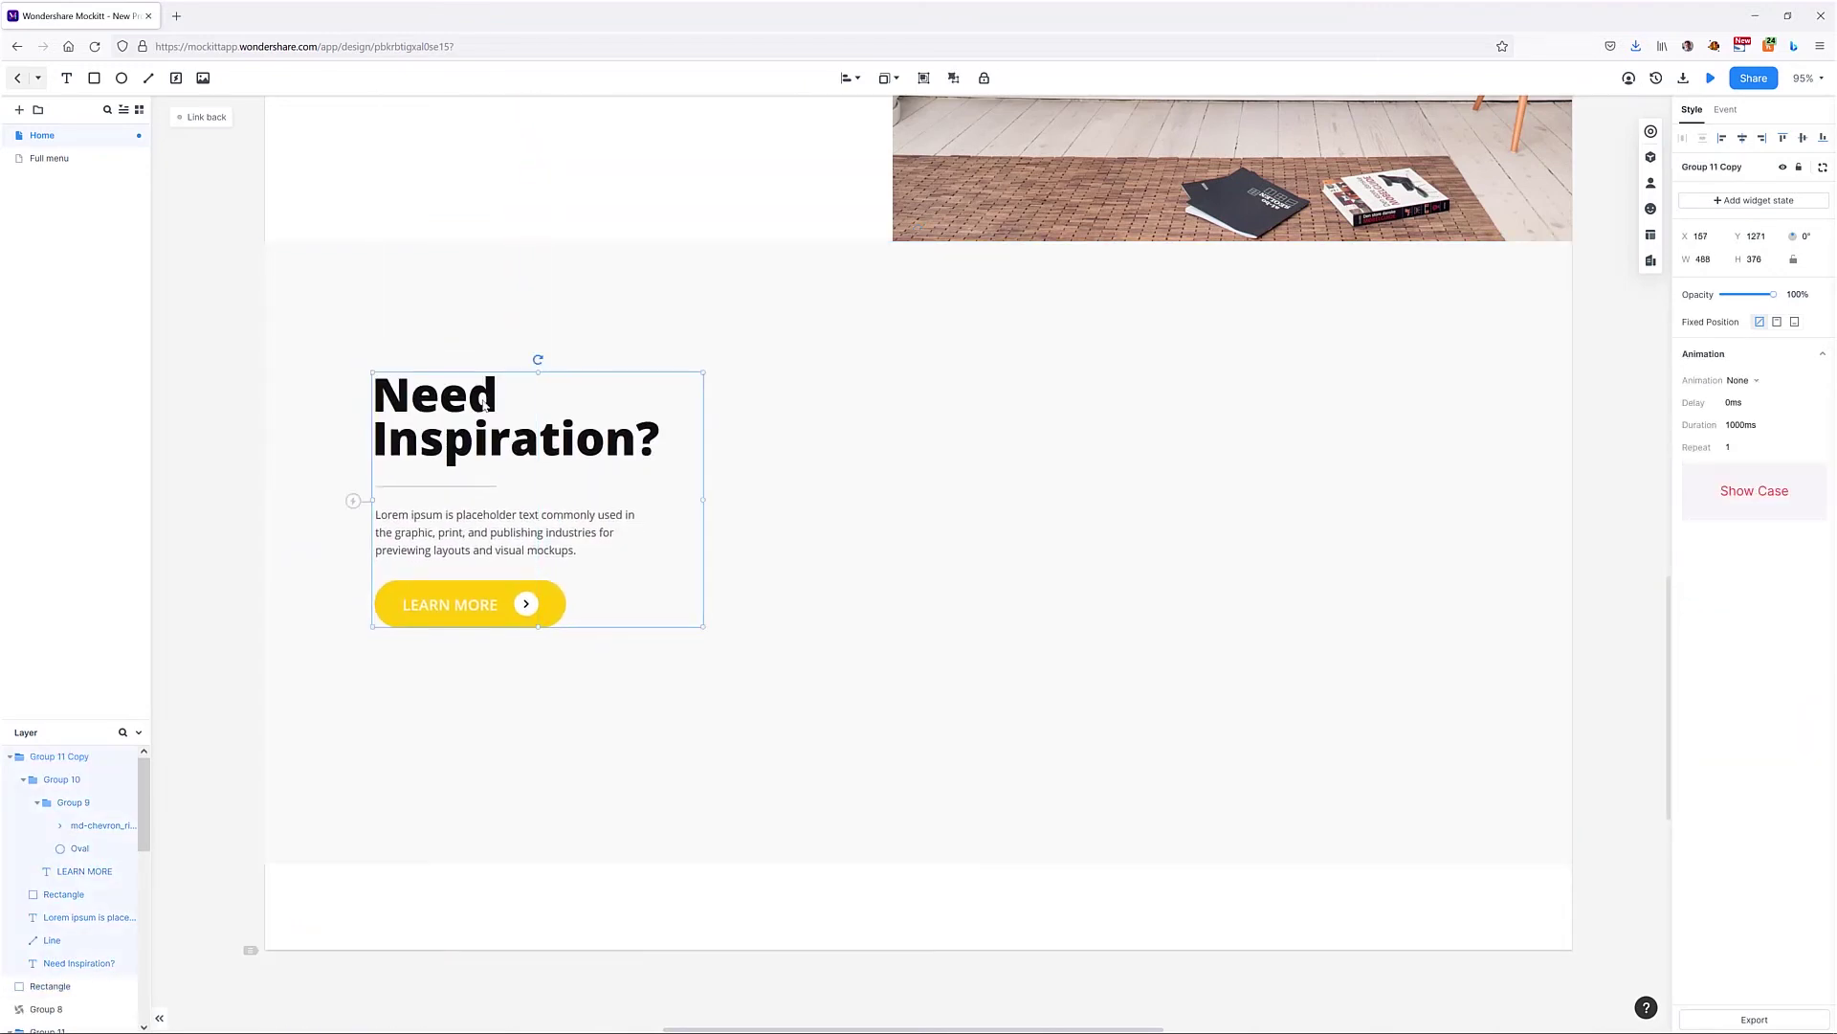
Step: Change the copied heading's text to "Latest in stock"
double_click(476, 410)
double_click(475, 408)
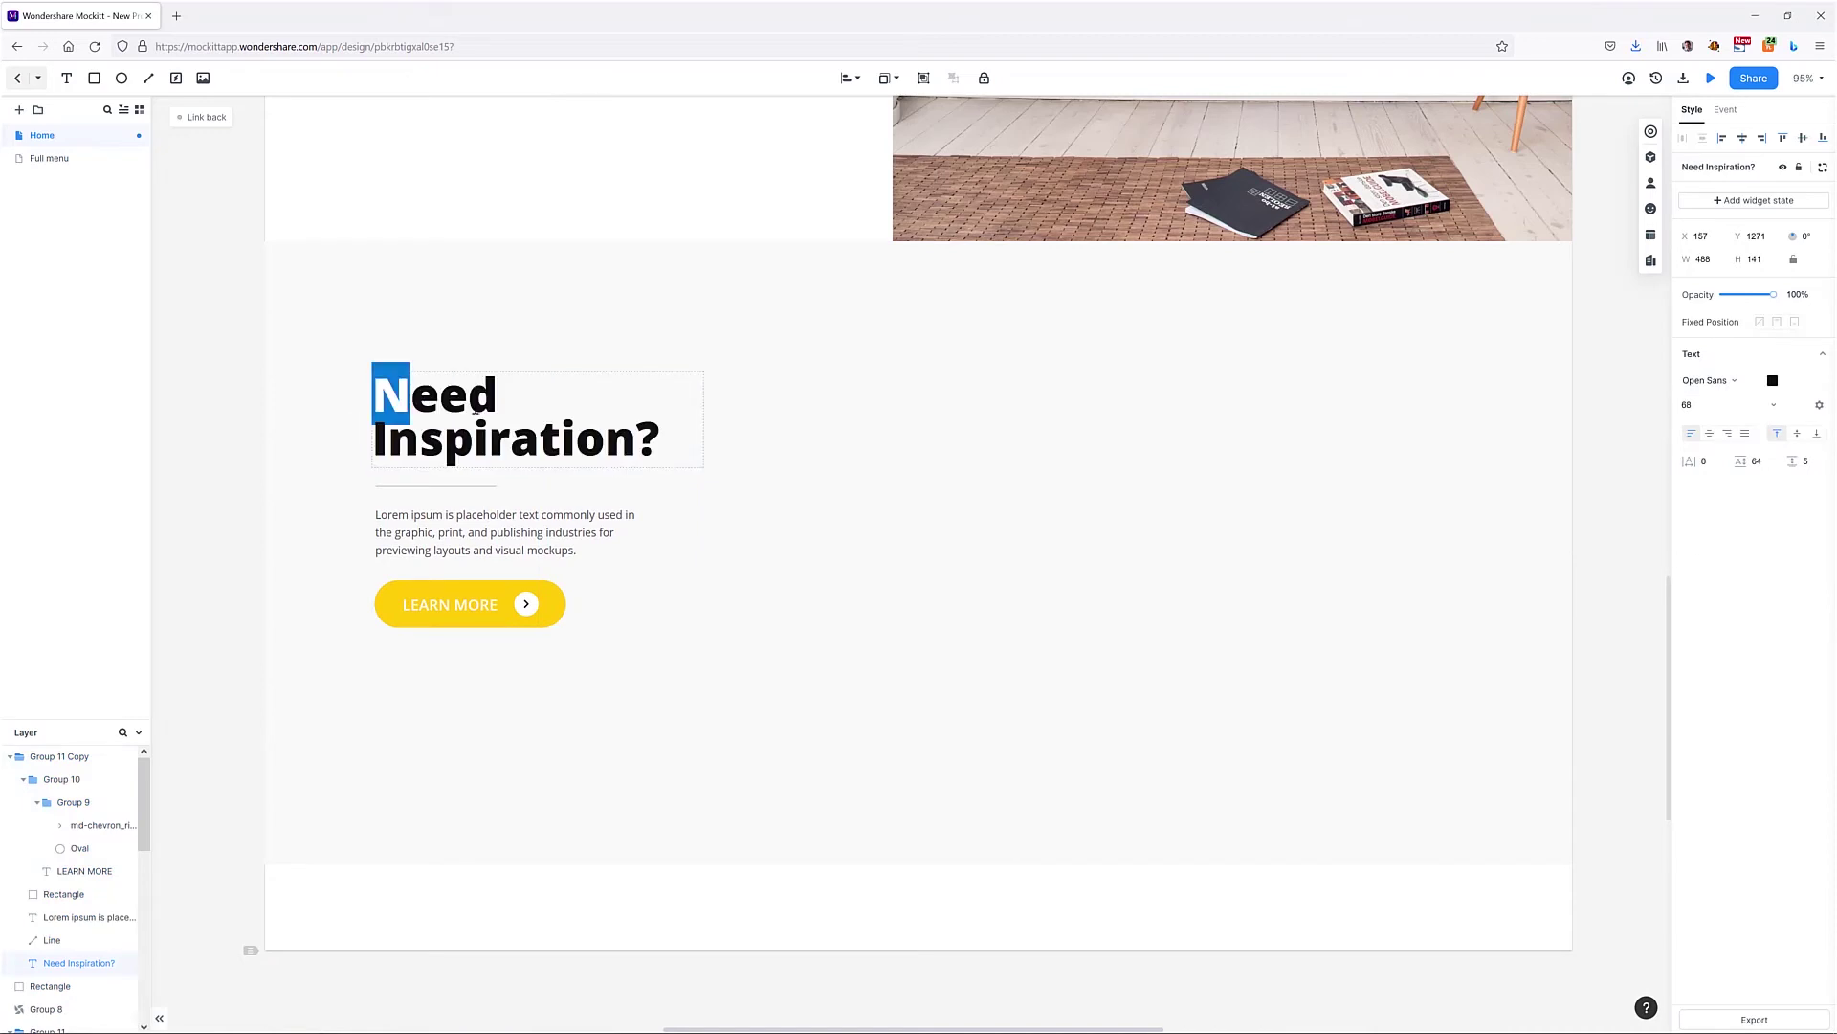
text(Latest in stock)
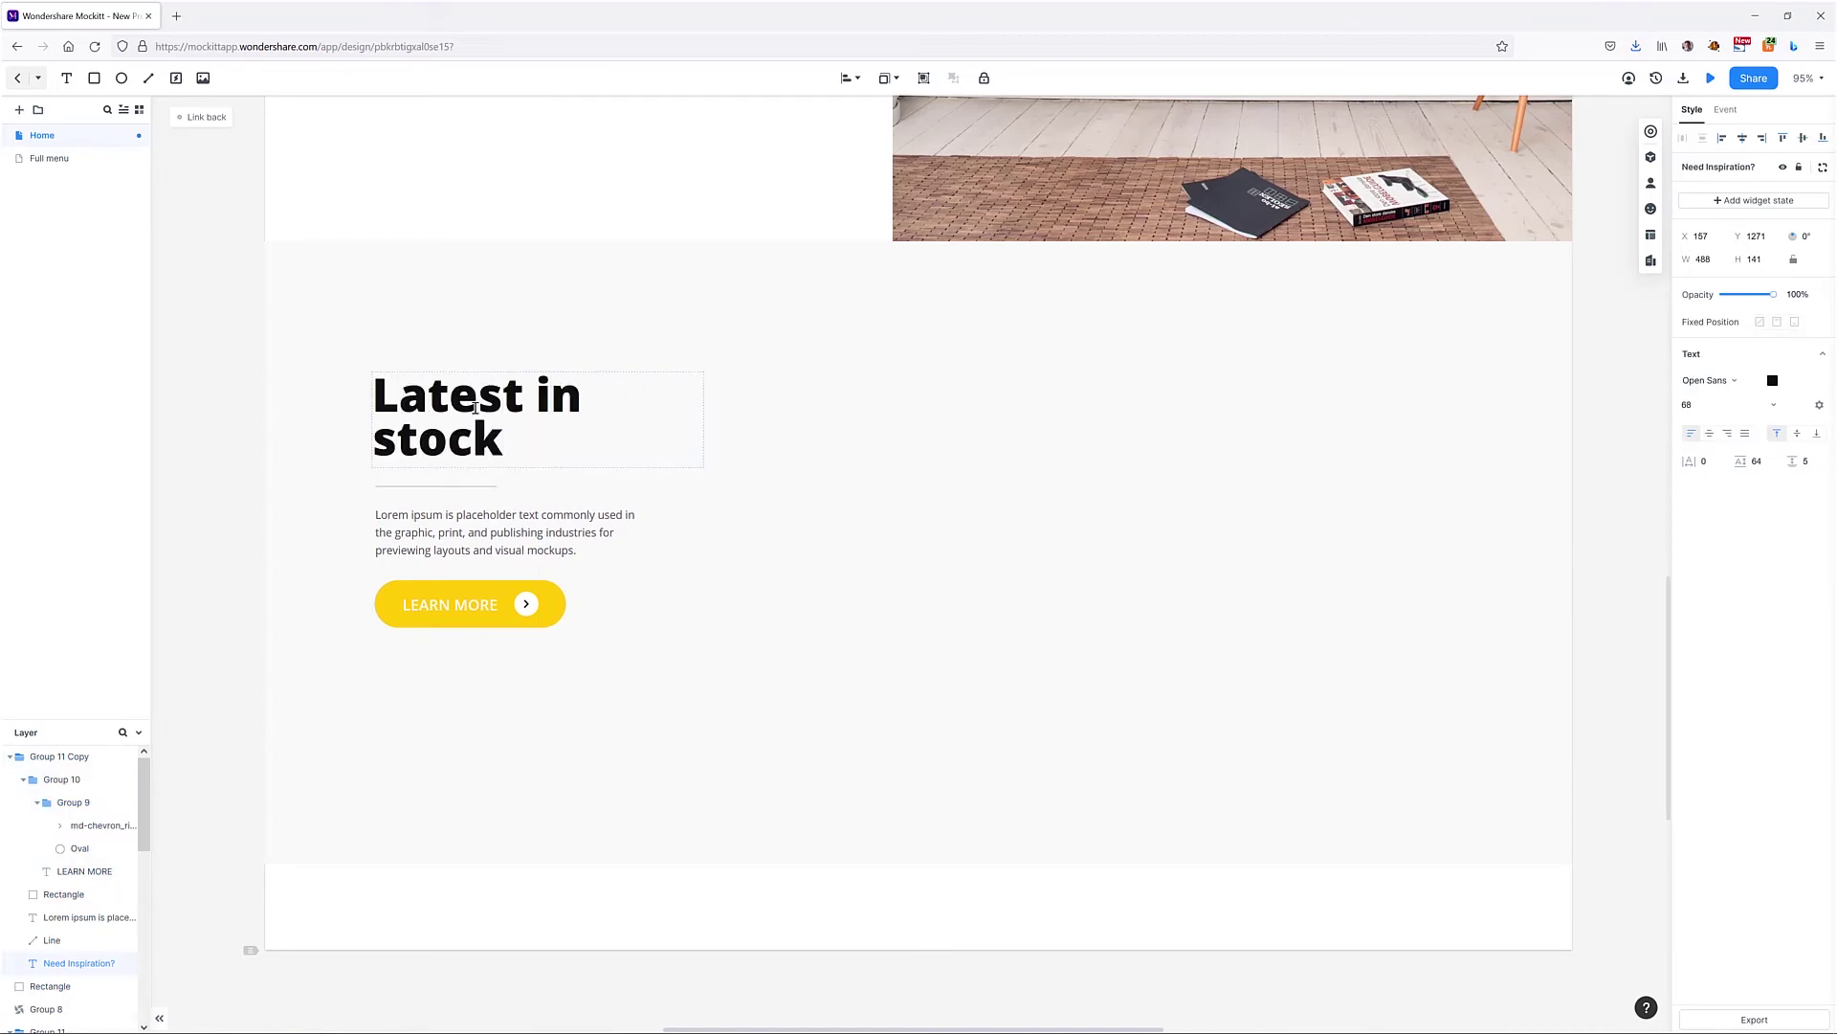
click(874, 525)
Step: Delete the LEARN MORE label and the yellow button shape from the copied group, keeping its chevron circle
click(469, 627)
double_click(459, 614)
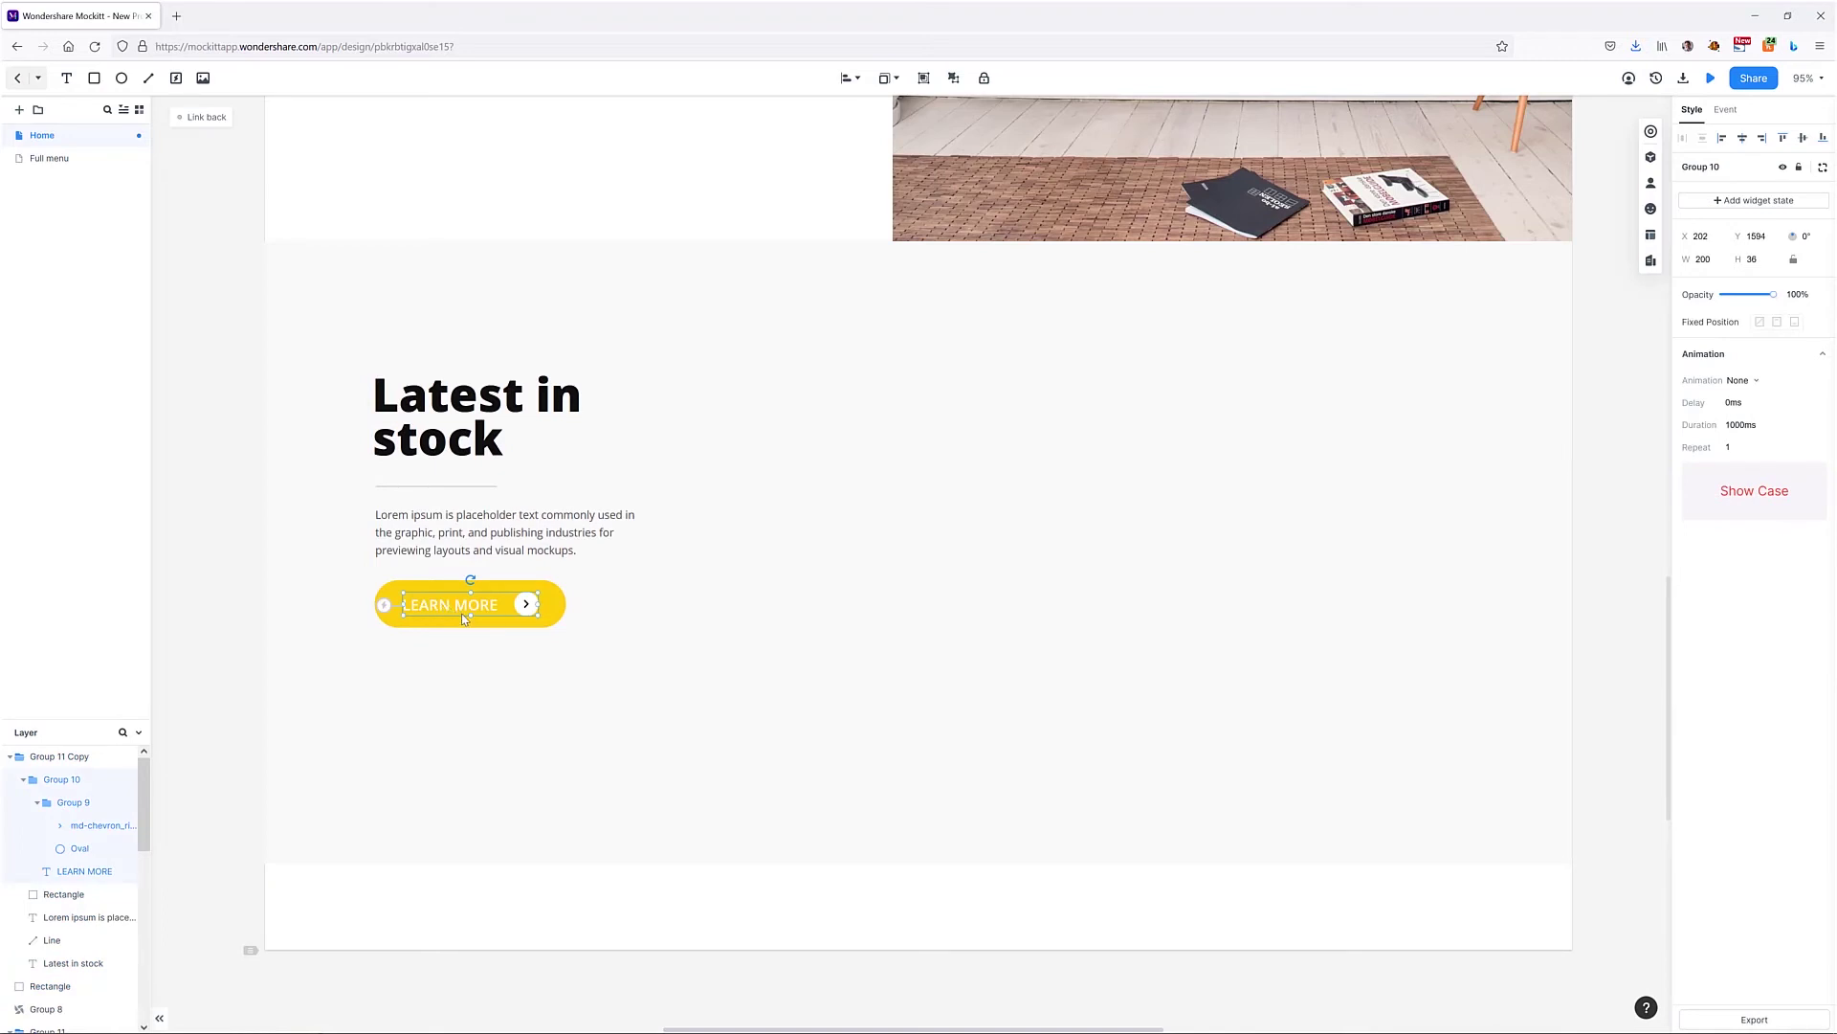
click(462, 618)
key(Delete)
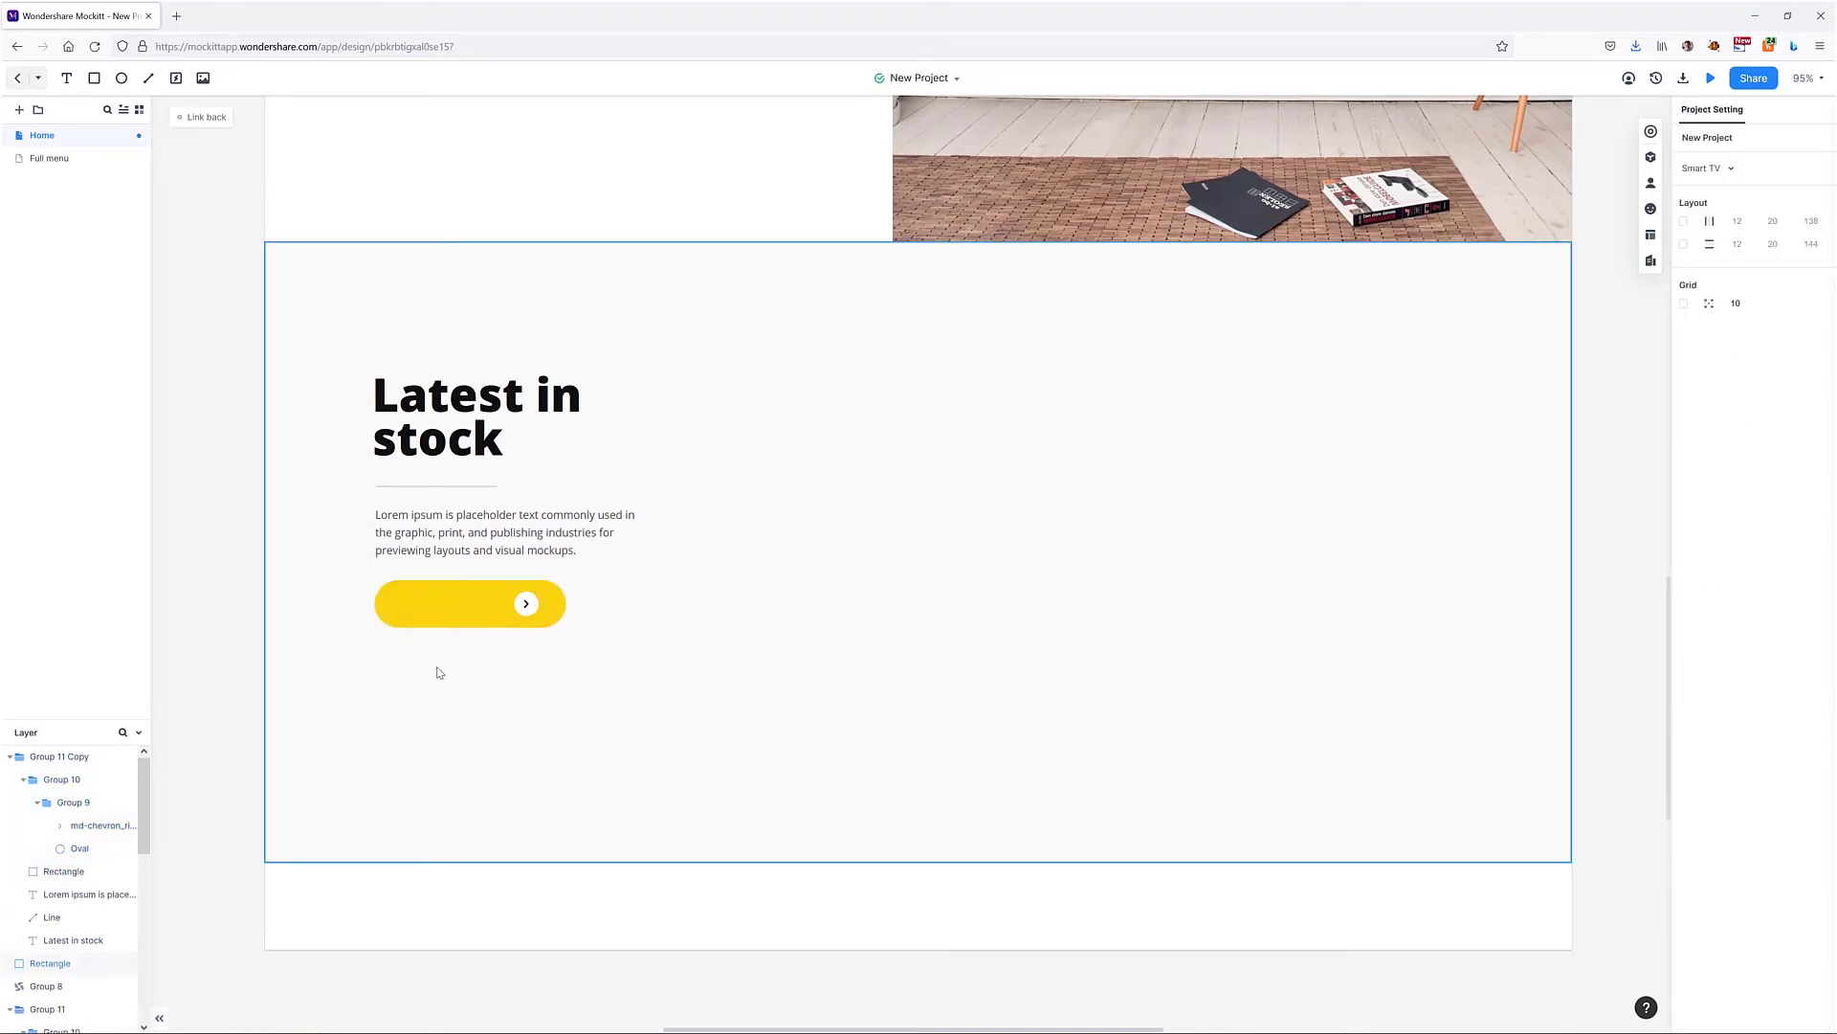
click(533, 611)
double_click(529, 613)
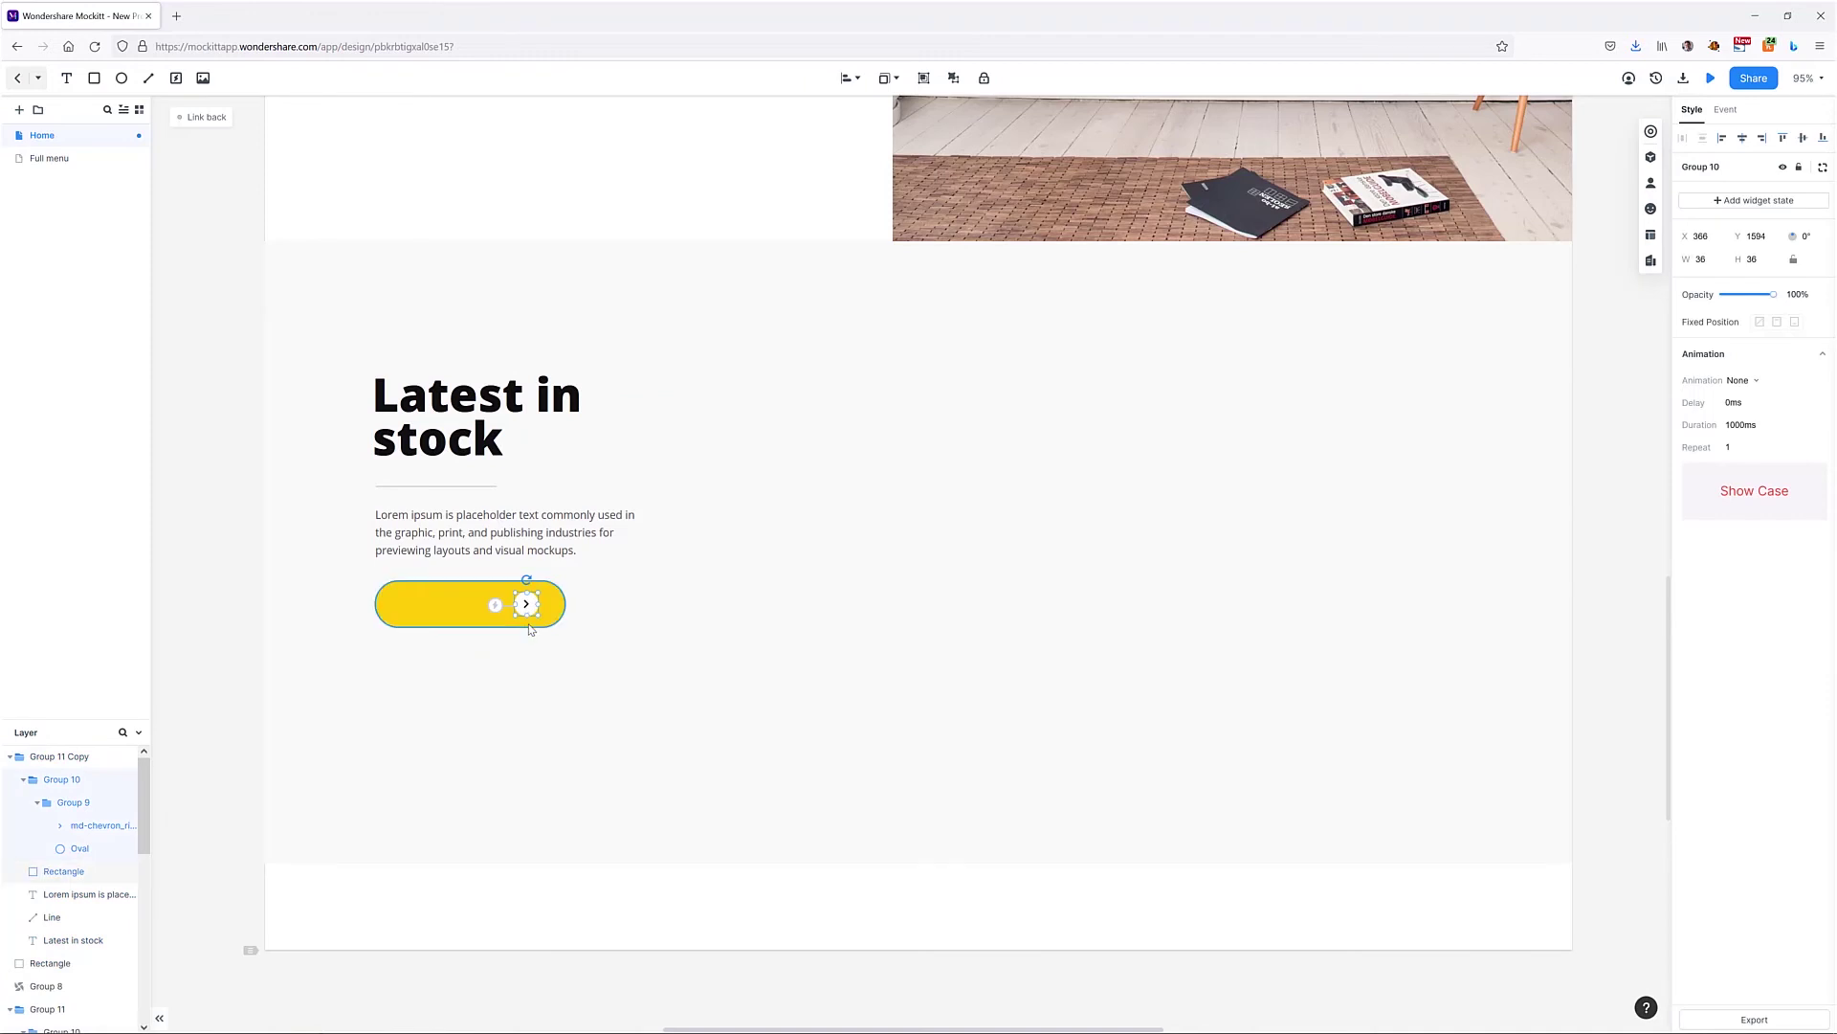
click(445, 626)
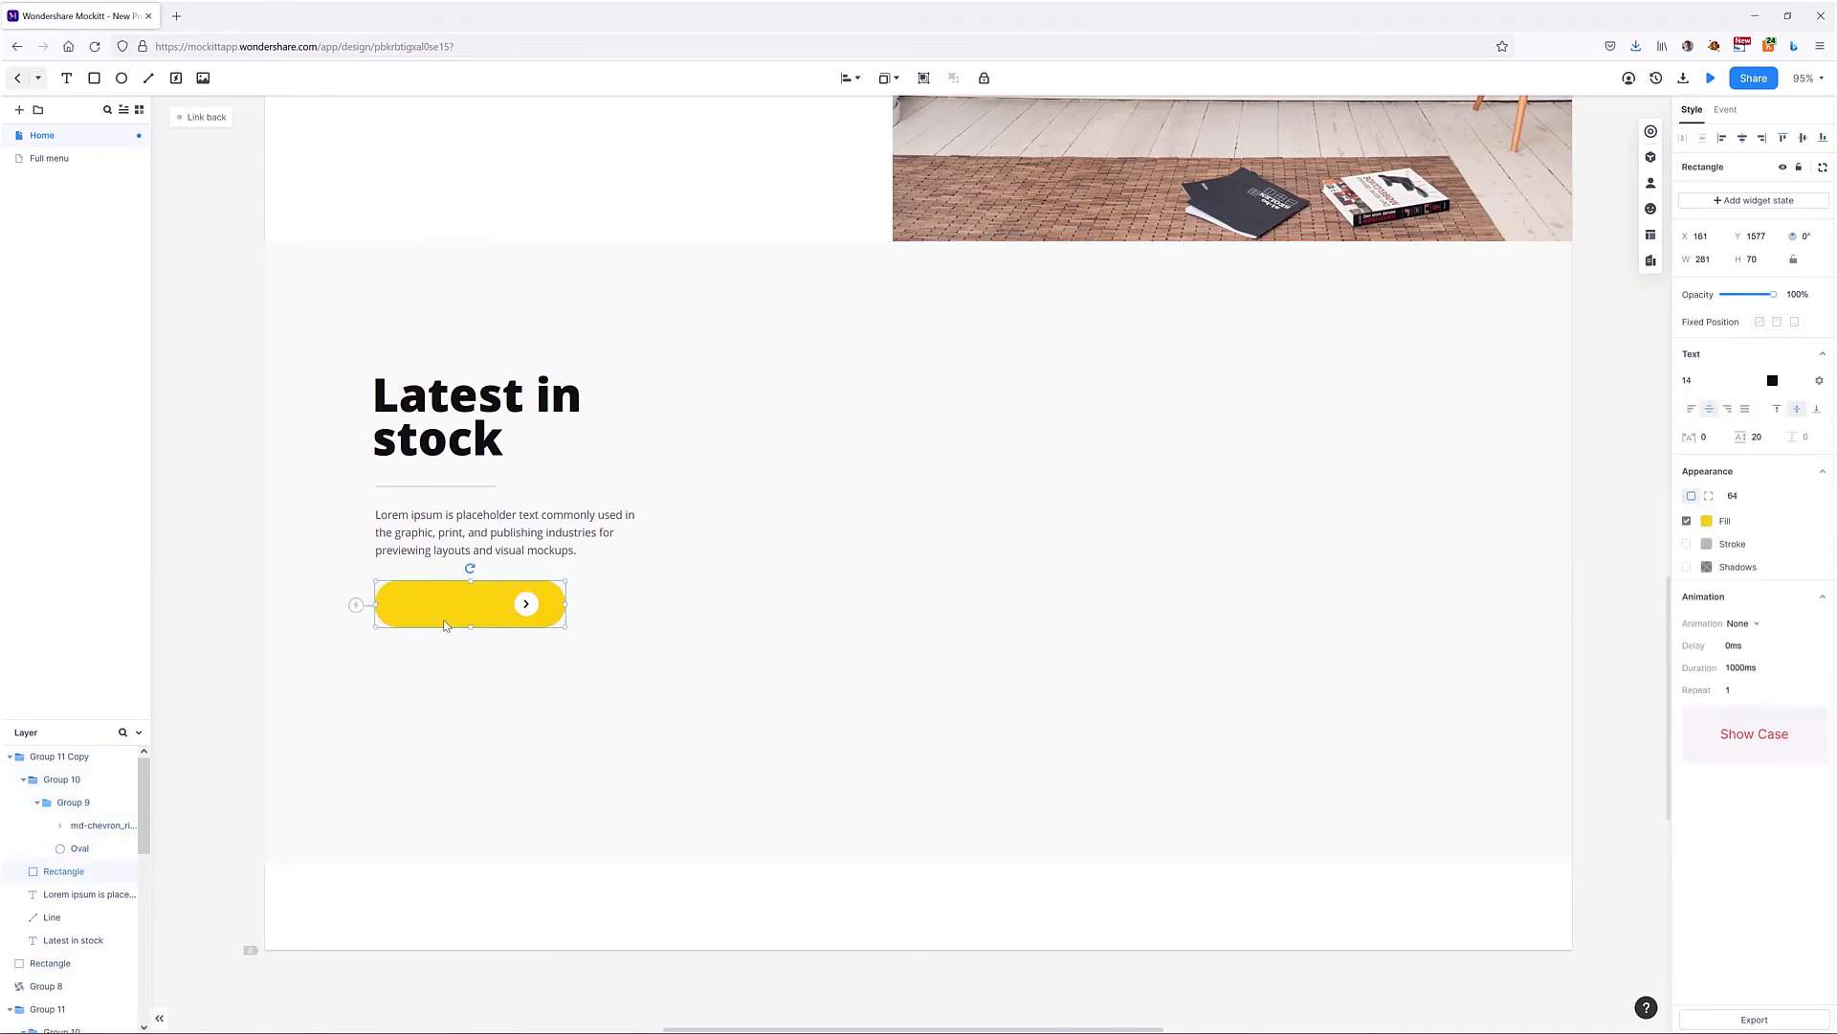
key(Delete)
Step: Ungroup the copied block, duplicate the chevron circle, turn the copy to face left and place both side by side under the paragraph
click(526, 611)
key(ctrl+shift+g)
click(528, 607)
key(ctrl+d)
drag(521, 628, 488, 603)
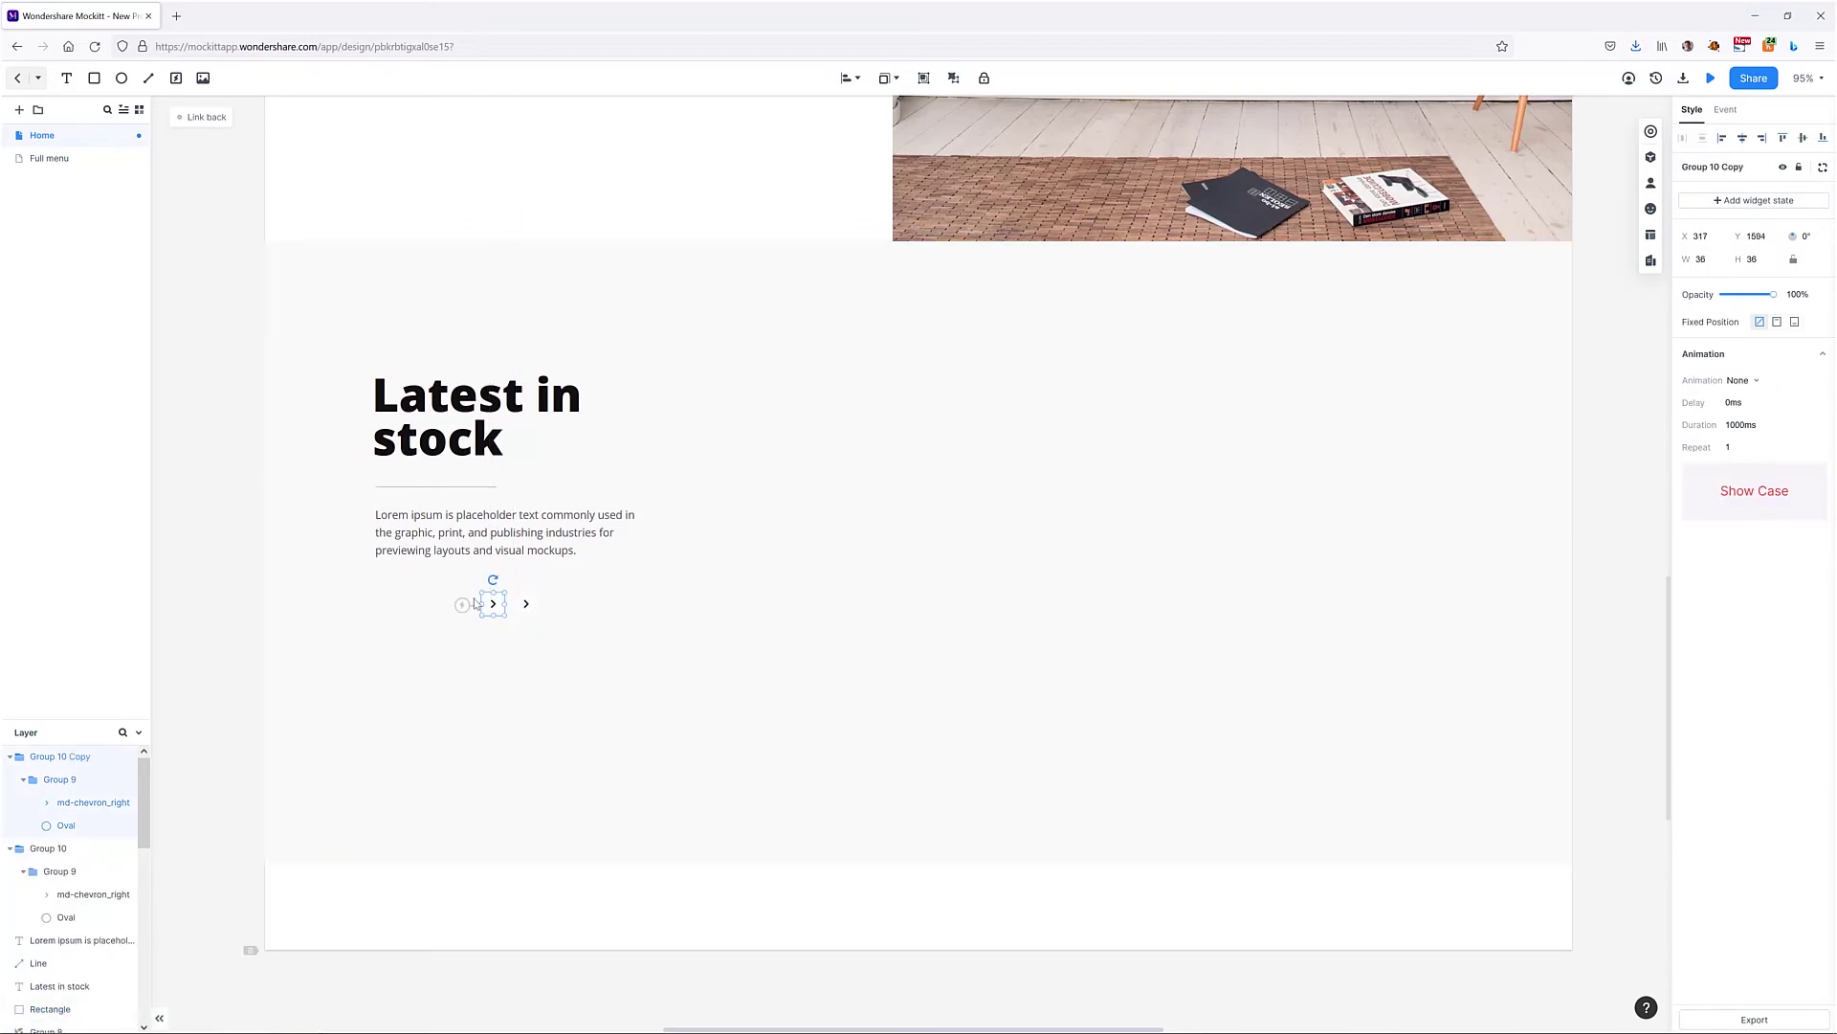
drag(493, 586, 382, 585)
click(521, 651)
drag(526, 604, 418, 590)
click(221, 514)
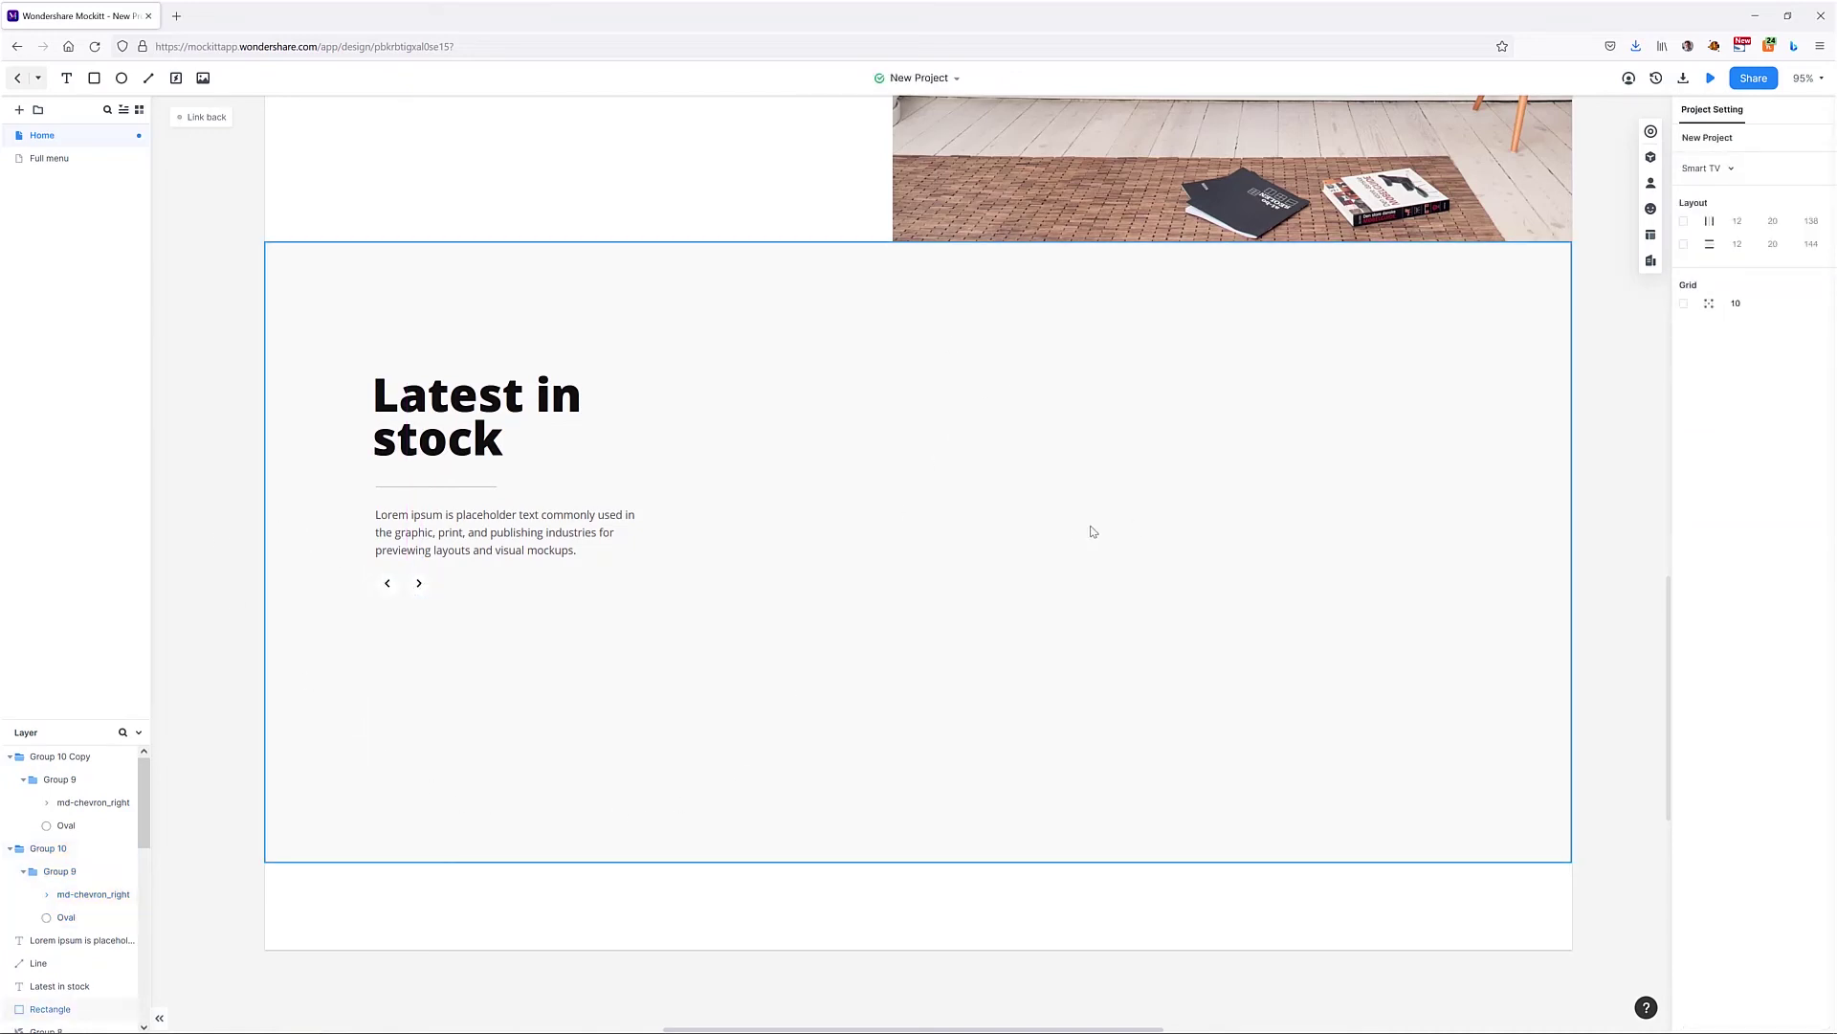
click(421, 426)
click(411, 487)
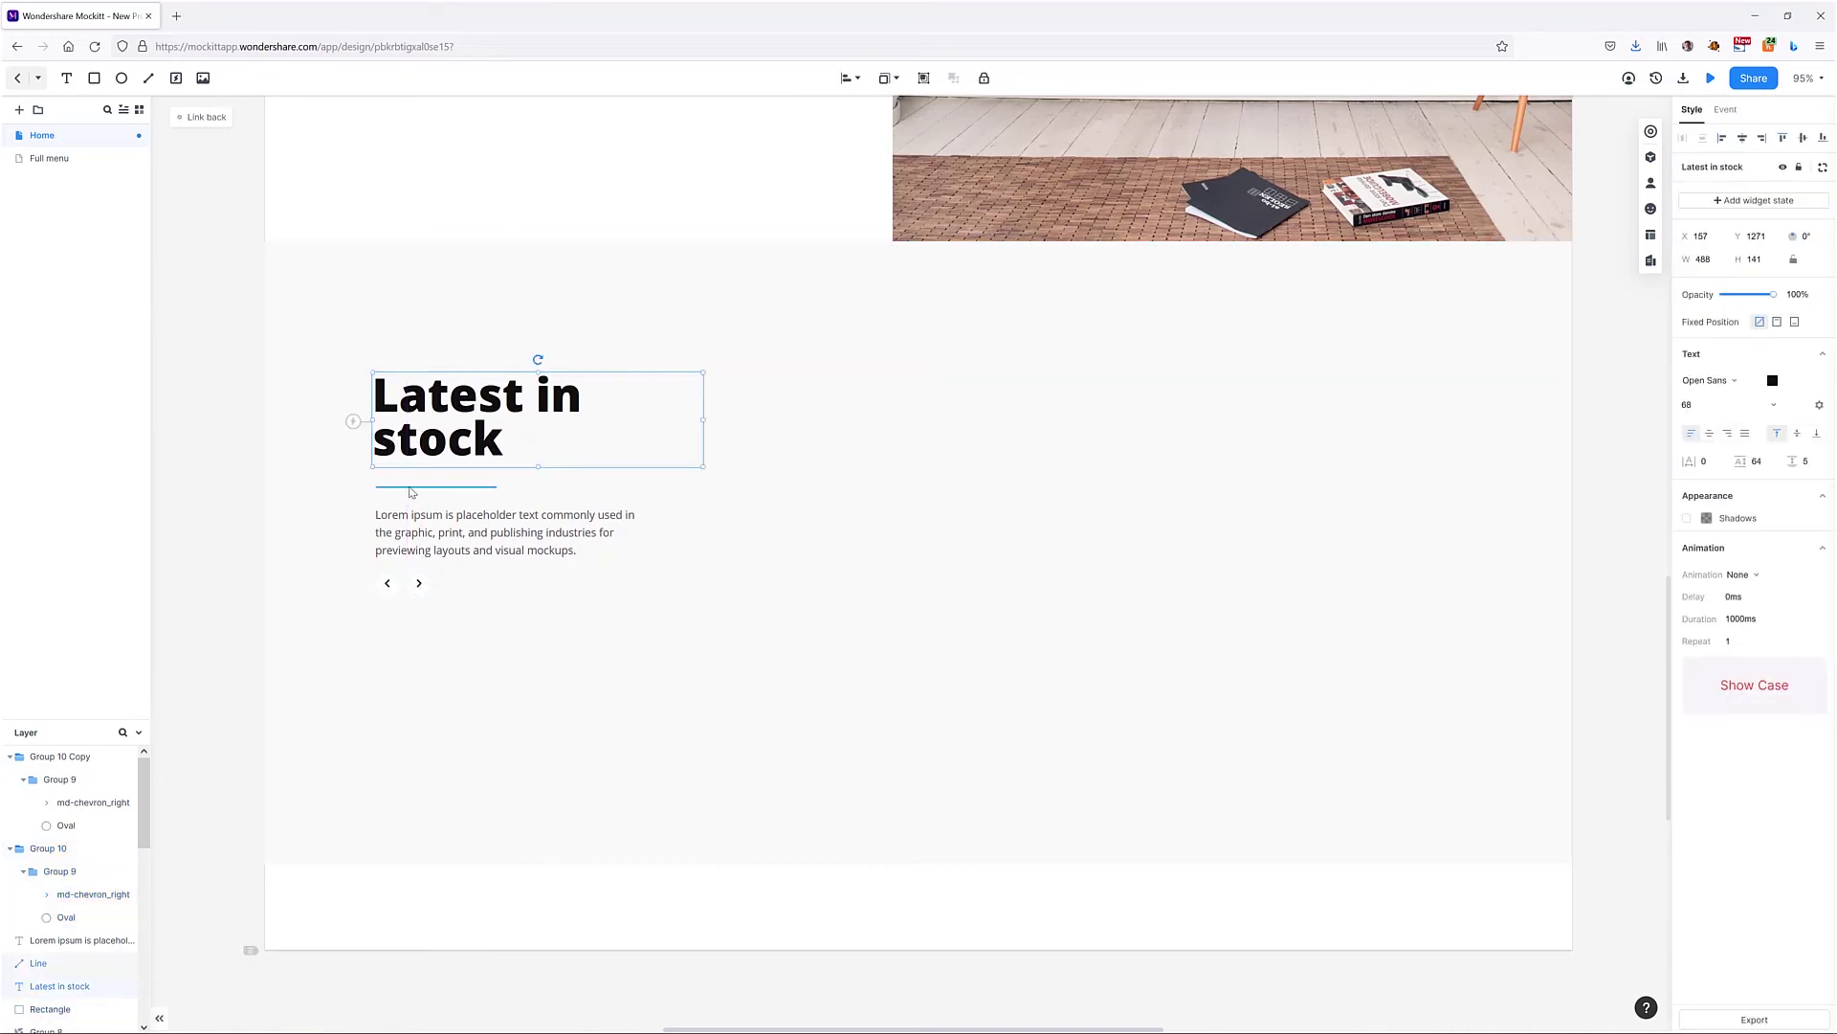
shift+click(421, 450)
shift+click(426, 517)
shift+click(419, 583)
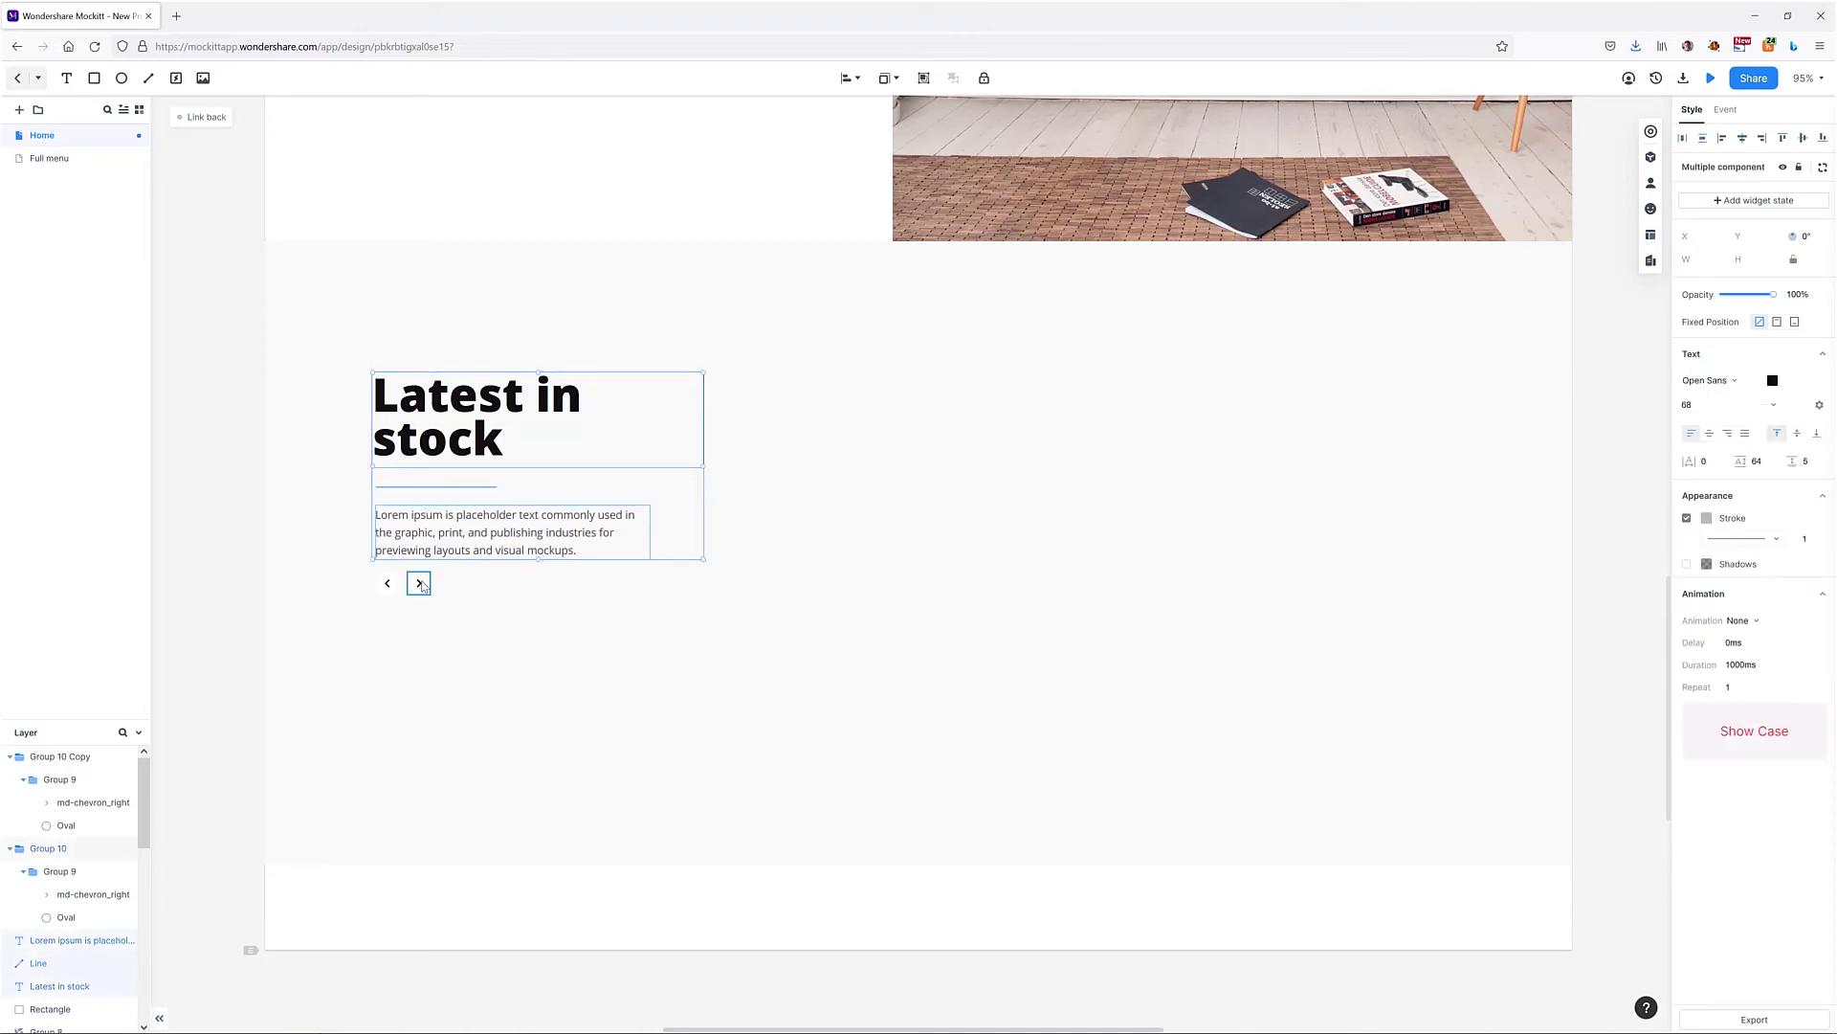
Step: Group the two chevron circles, and distribute them vertically with the "Latest in stock" heading, divider line and paragraph
click(387, 582)
shift+click(419, 584)
key(ctrl+g)
shift+click(397, 534)
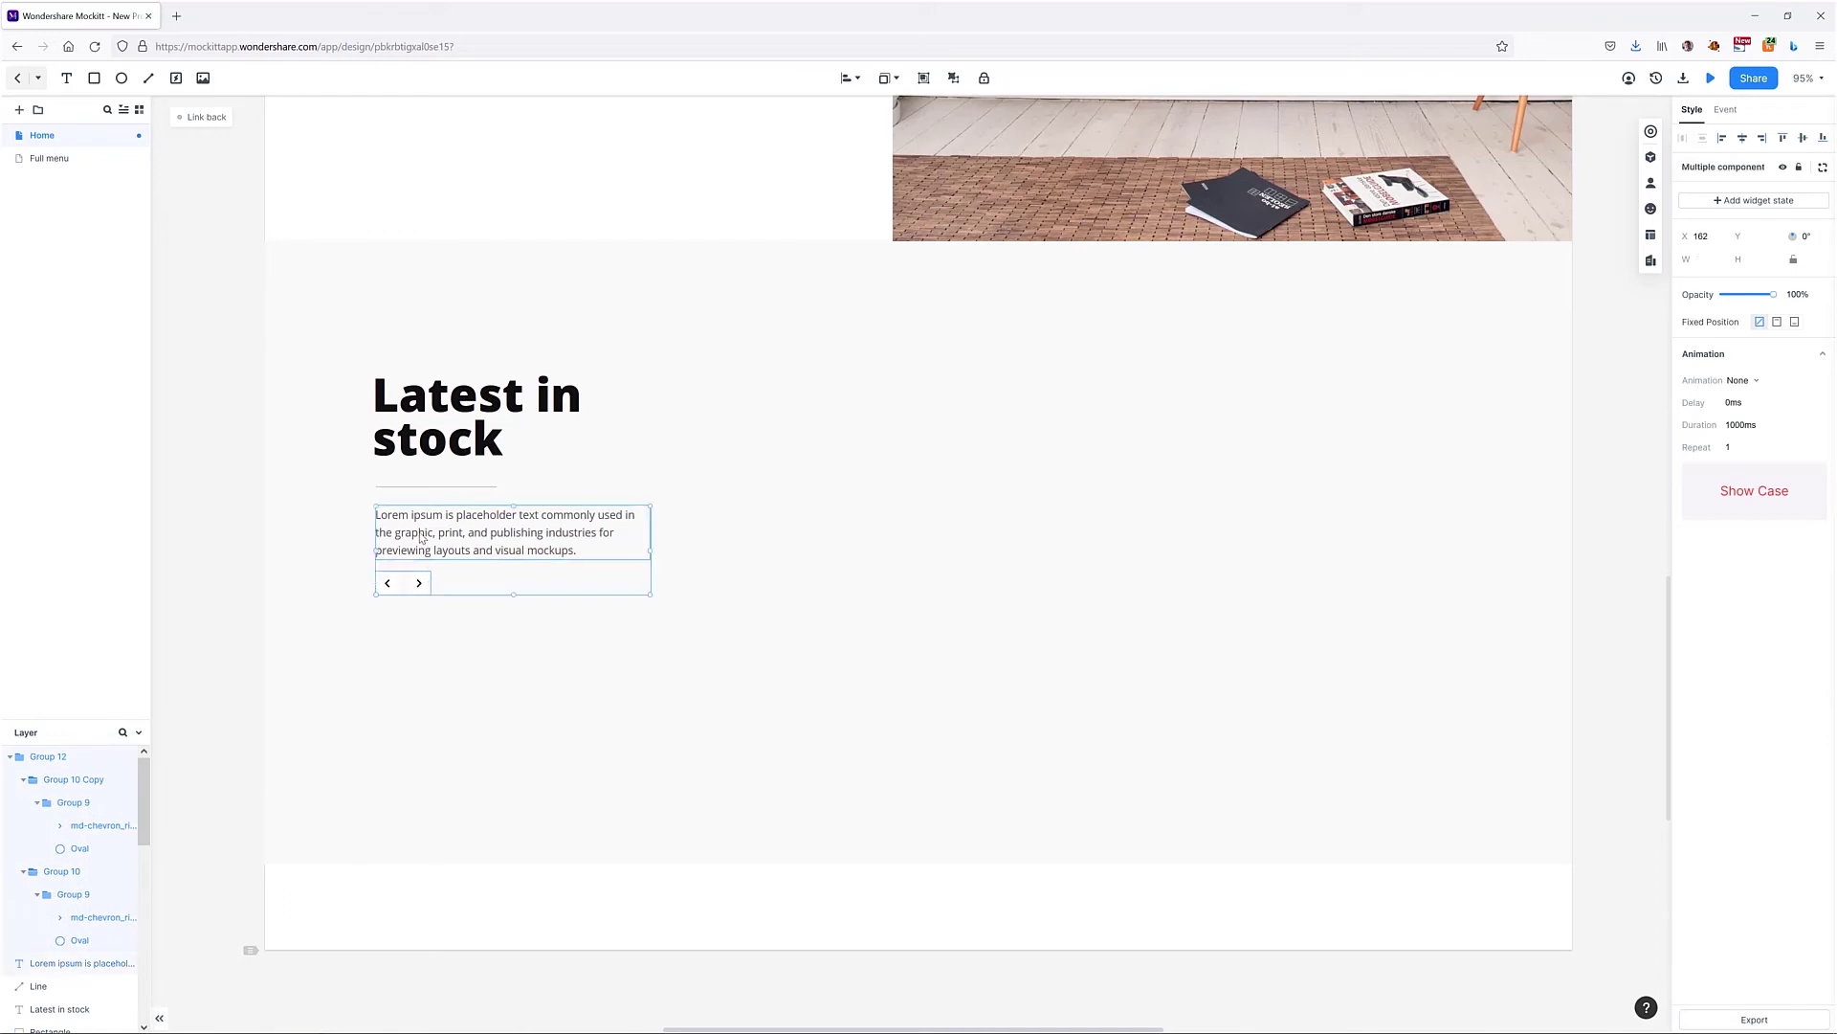
shift+click(440, 448)
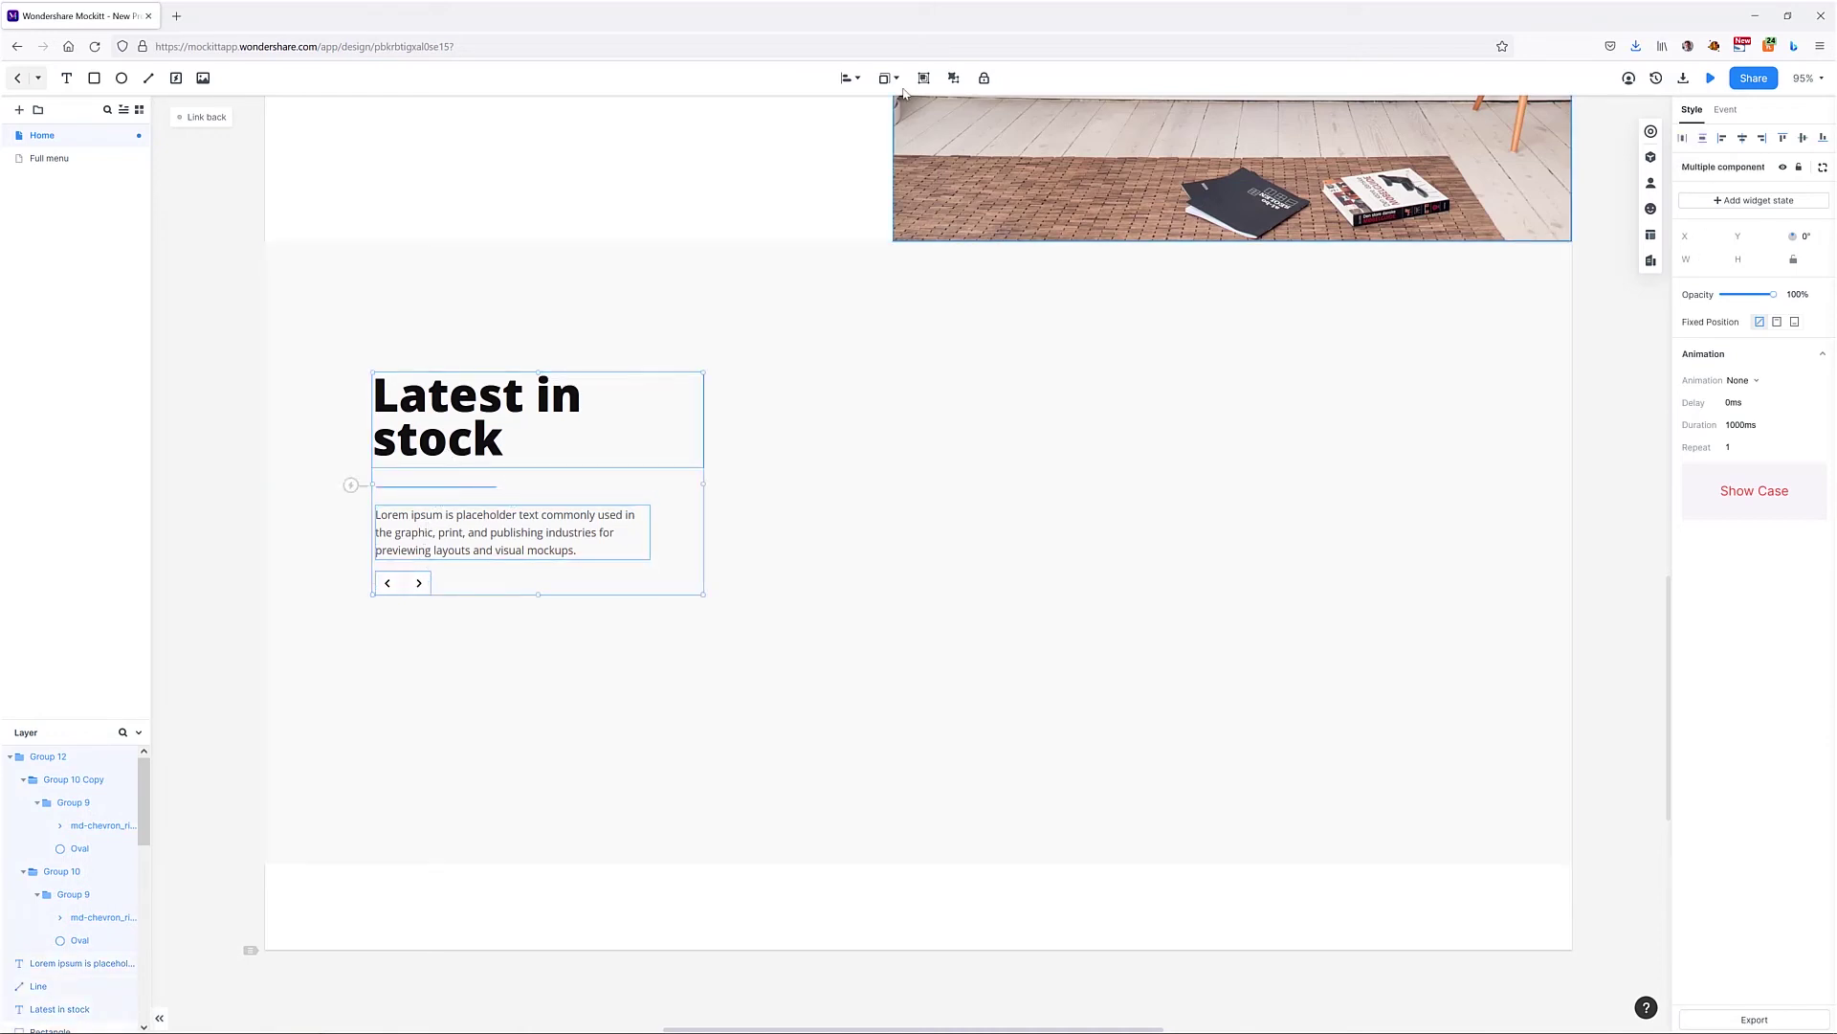
click(850, 78)
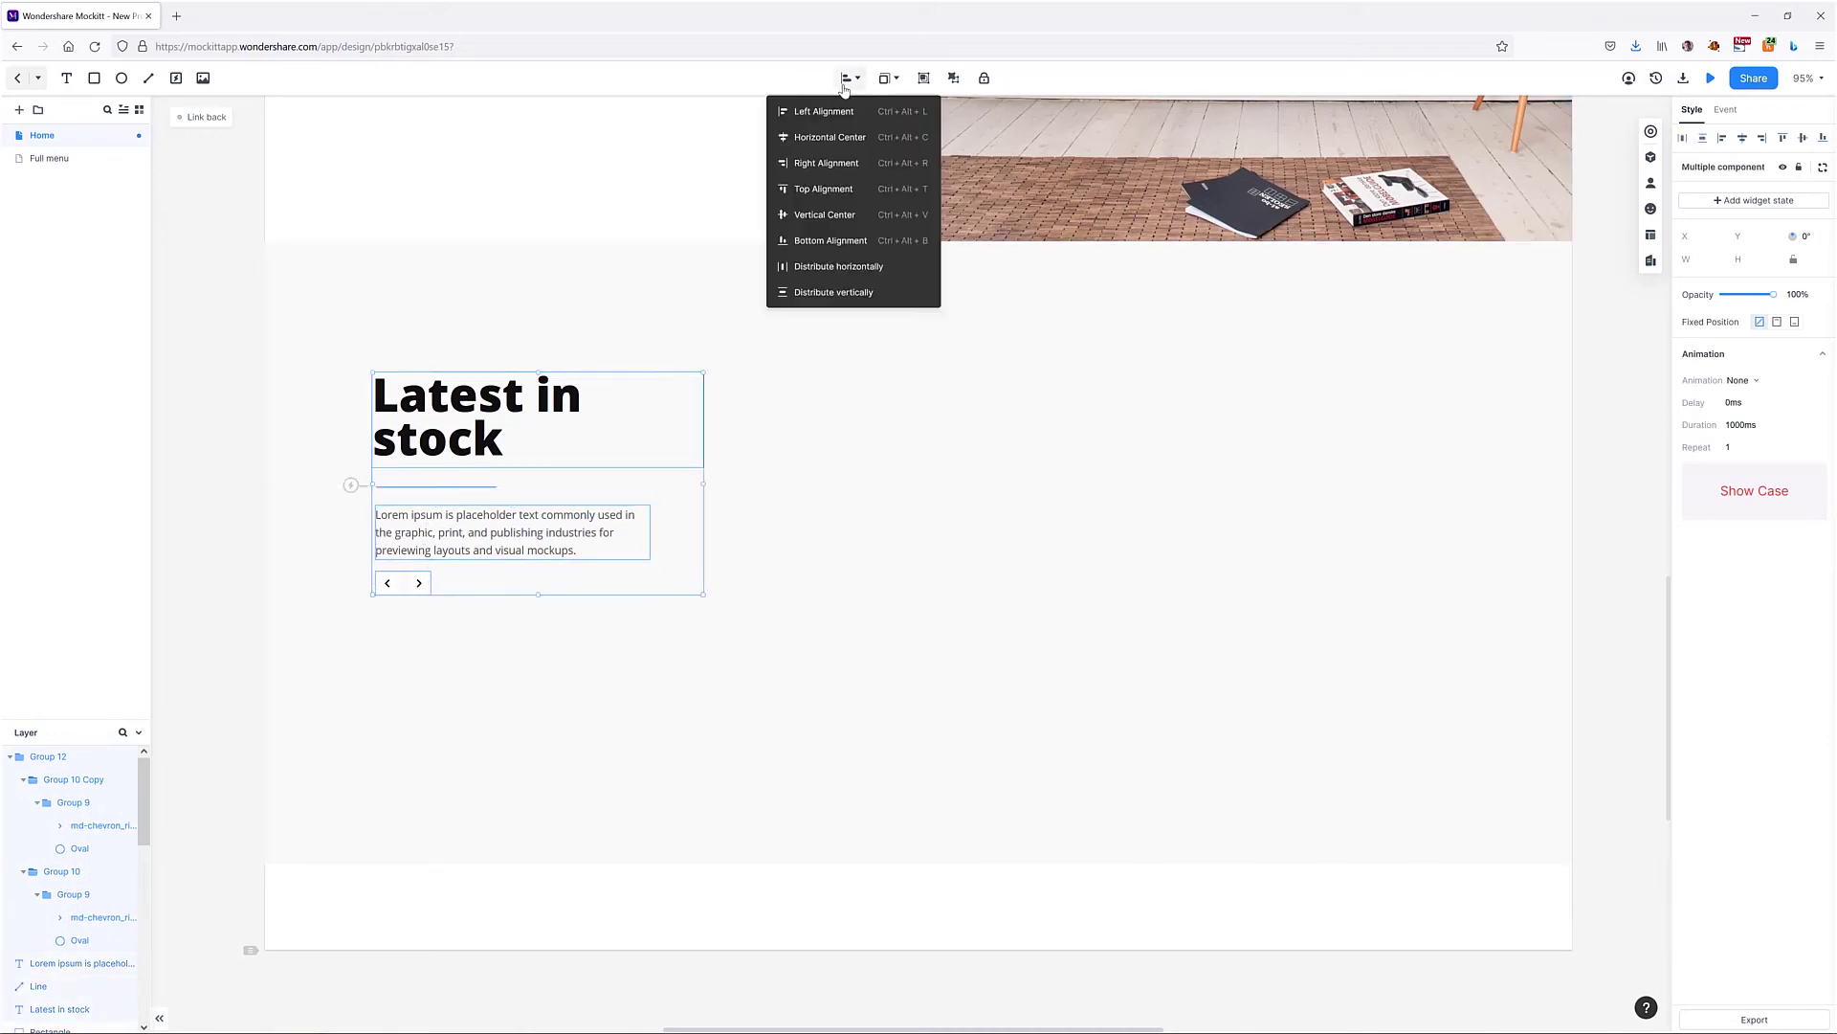
click(814, 293)
Step: Group the heading, divider line, paragraph and chevron circles, and move the block slightly lower in the light grey section
click(208, 306)
click(457, 421)
shift+click(446, 484)
shift+click(431, 529)
shift+click(418, 583)
key(ctrl+g)
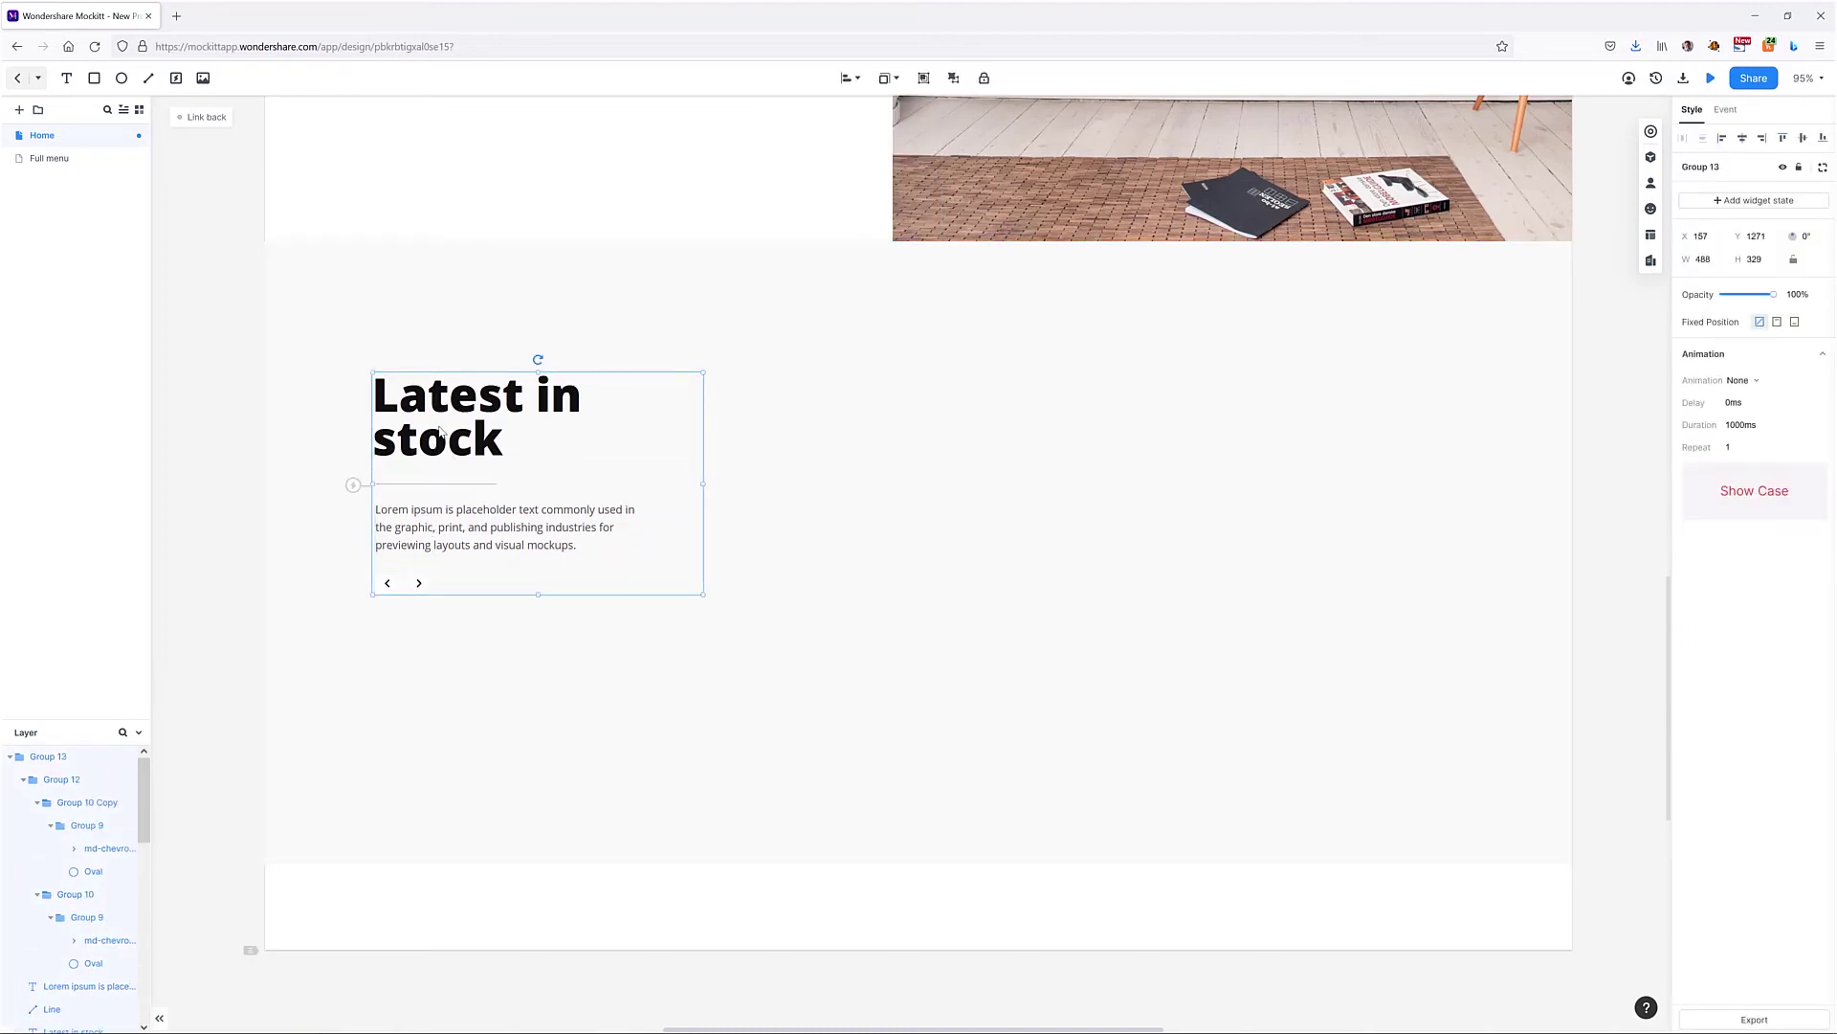
drag(446, 413, 466, 479)
click(228, 406)
scroll(823, 509, down, 1)
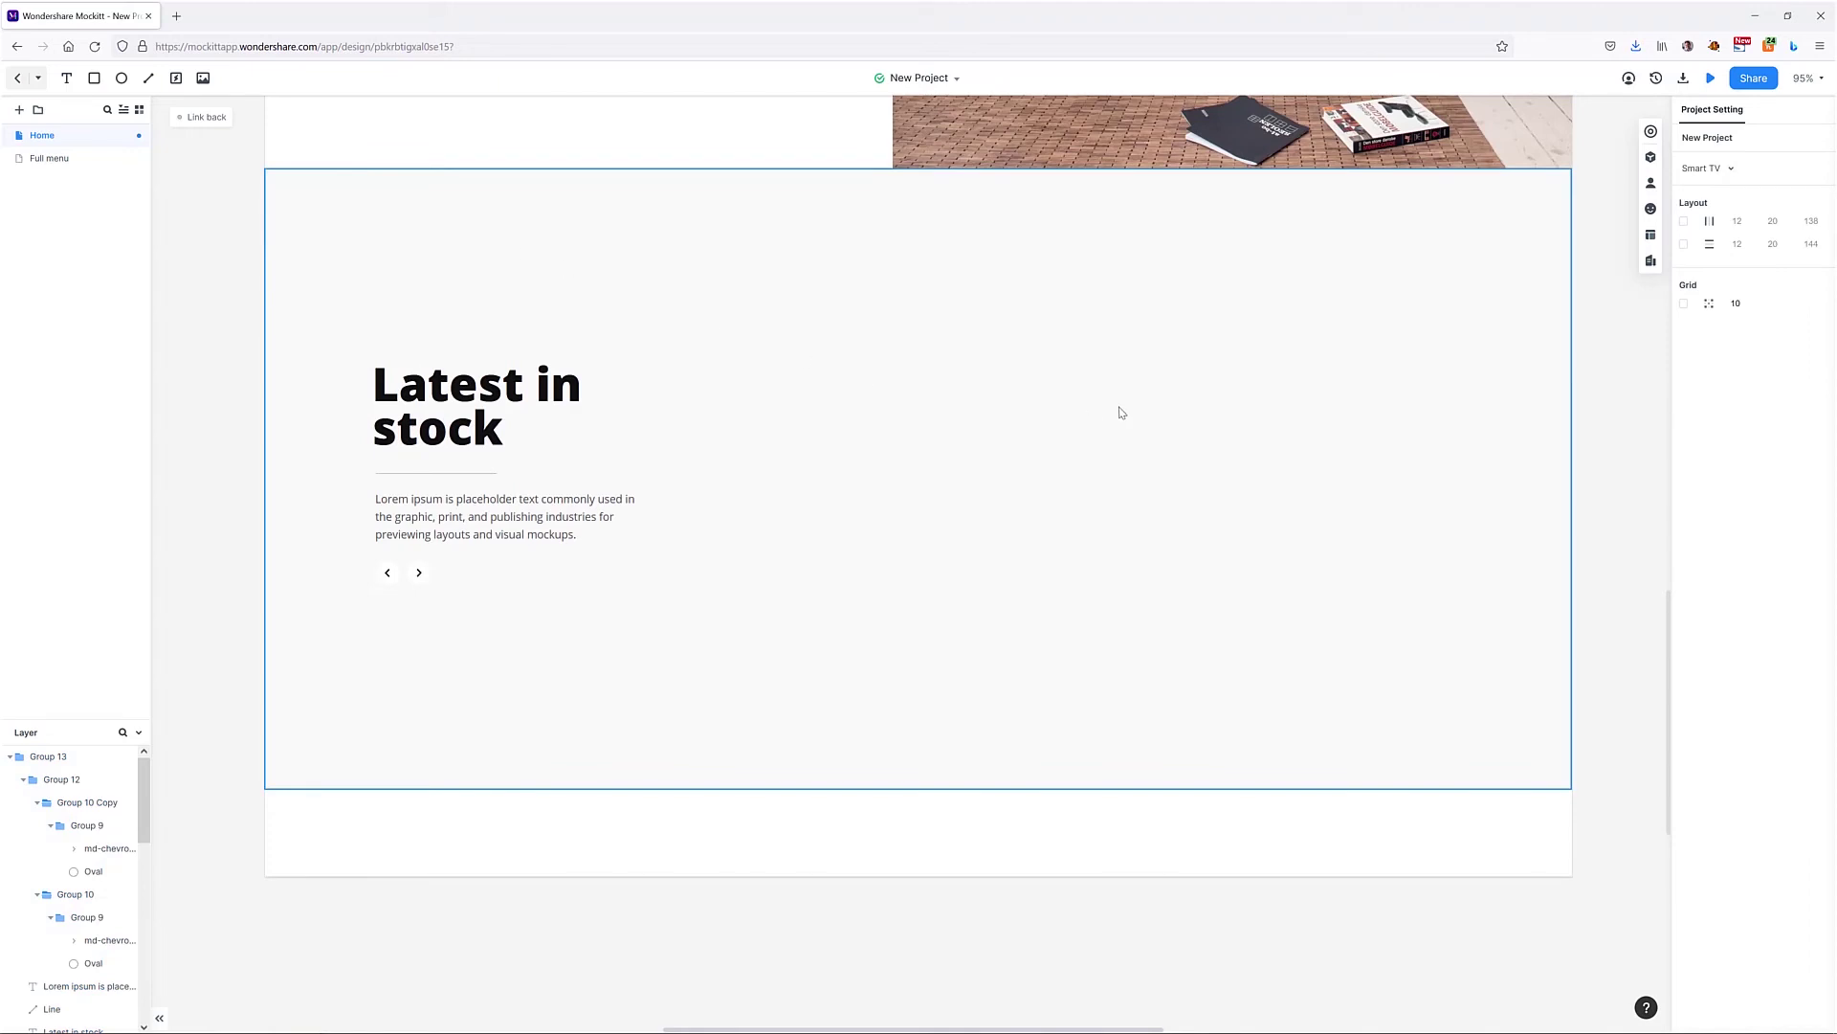
Step: Add a "Kitchen" label in bold Open Sans near the section's upper edge, in line with the hero photo's left side
click(66, 78)
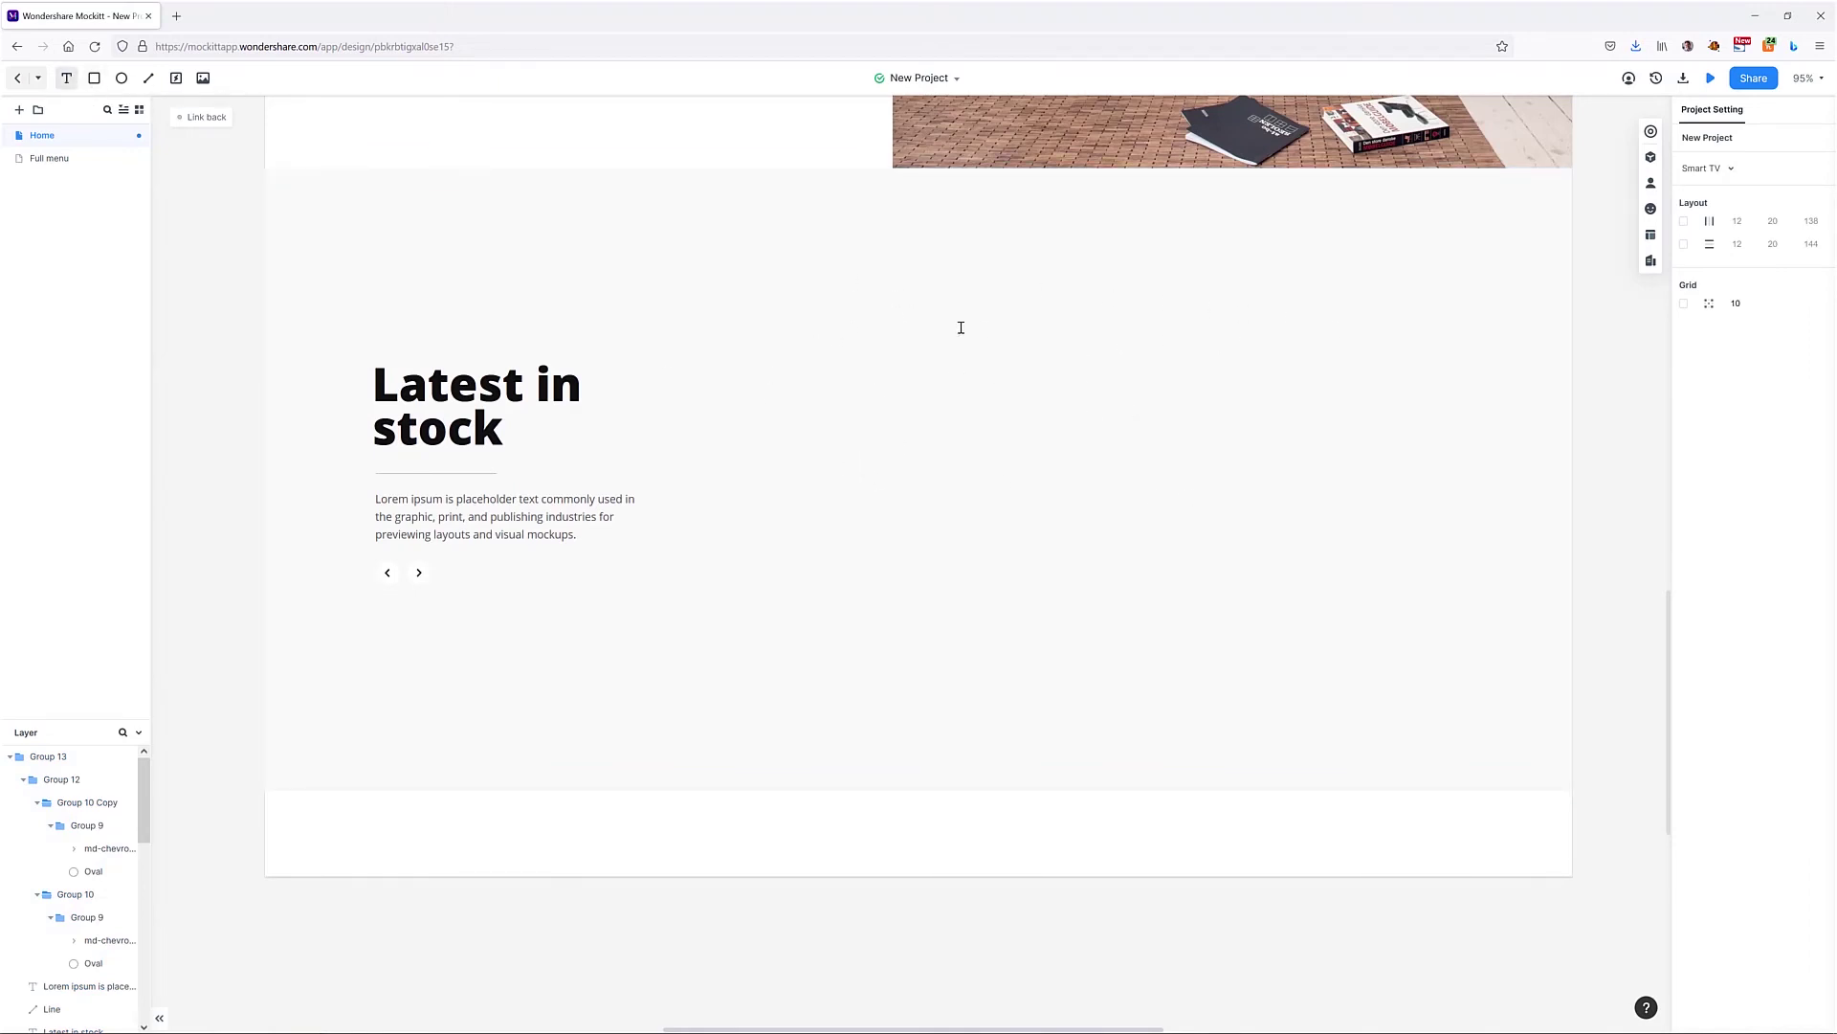
click(923, 308)
text(Kitchen)
click(964, 348)
click(1709, 381)
click(1730, 462)
click(1773, 405)
click(1780, 522)
drag(938, 313, 908, 238)
Step: Duplicate the Kitchen label along the same row and rename the copies "Bathroom", "Living Room", "Dining Room" and "Garden"
drag(908, 238, 1200, 238)
double_click(971, 236)
text(Bathroom)
click(1223, 269)
double_click(966, 250)
text(Living Room)
click(1103, 325)
double_click(1151, 236)
text(Dining Room)
click(1164, 341)
double_click(1200, 237)
text(Garden)
click(1608, 337)
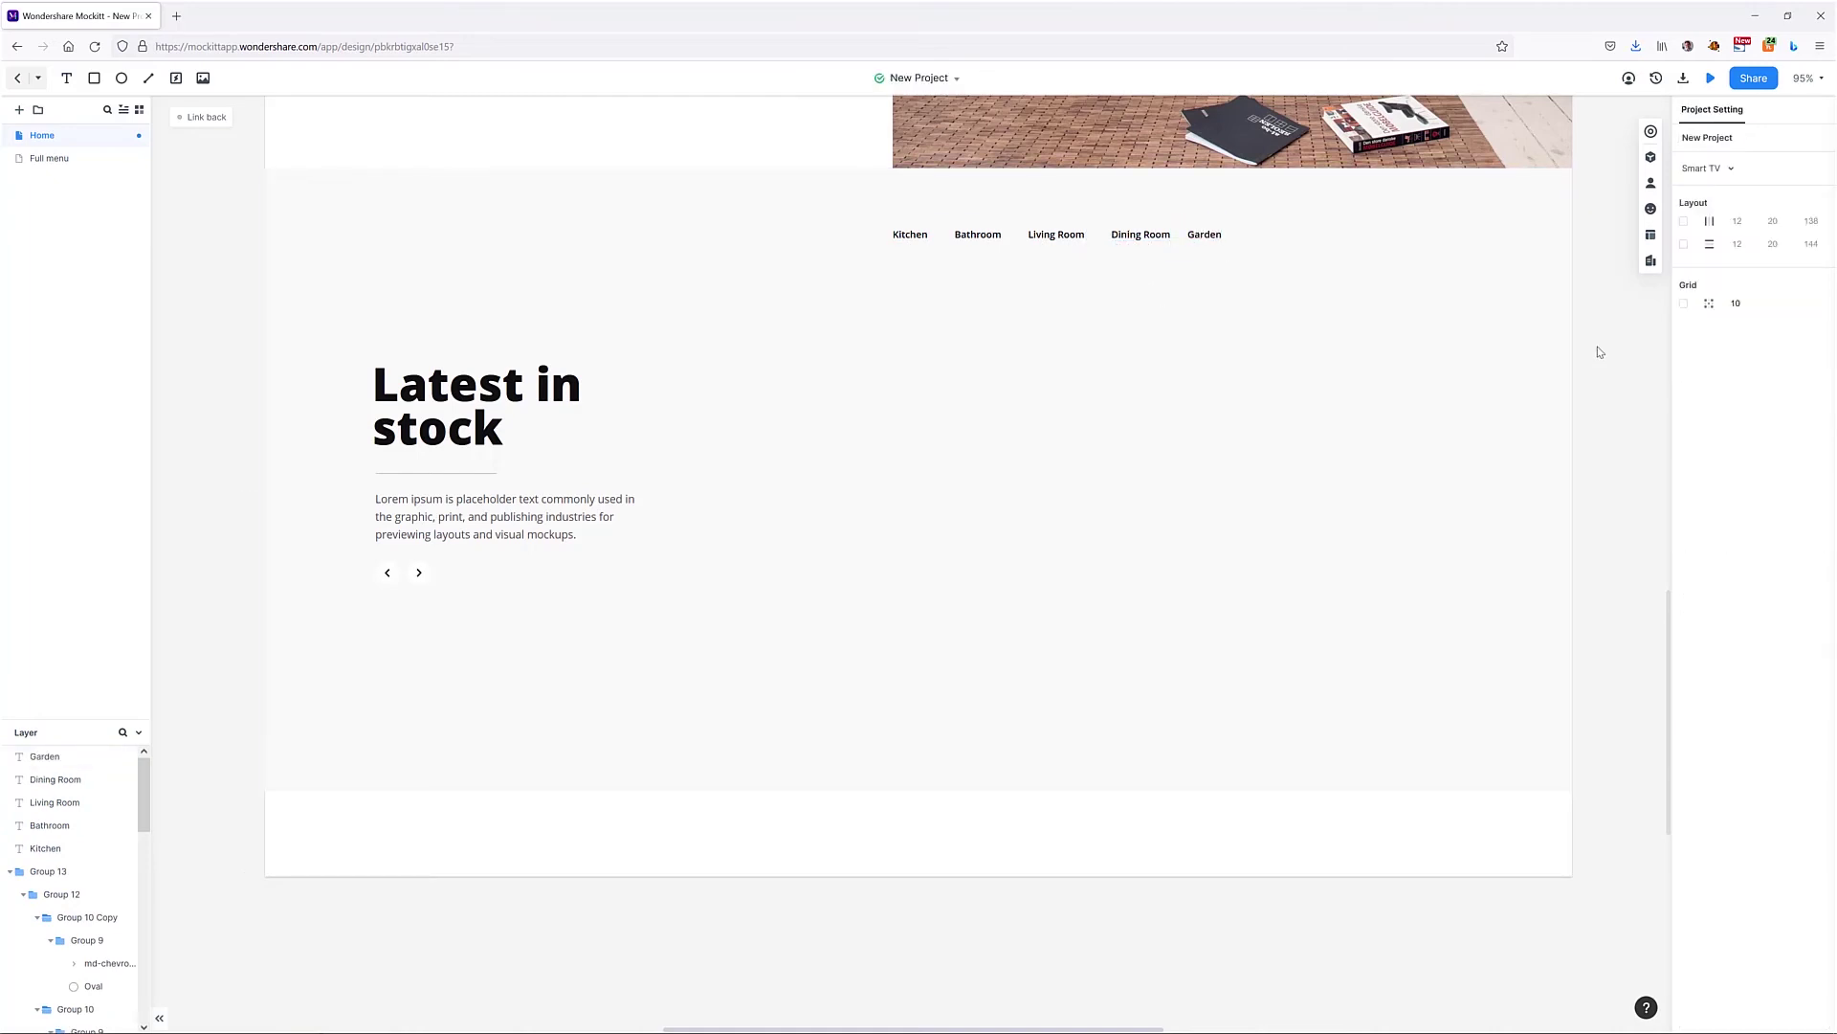
Step: Find the Material Design left chevron icon, place it in the grey section and color it yellow
click(1651, 208)
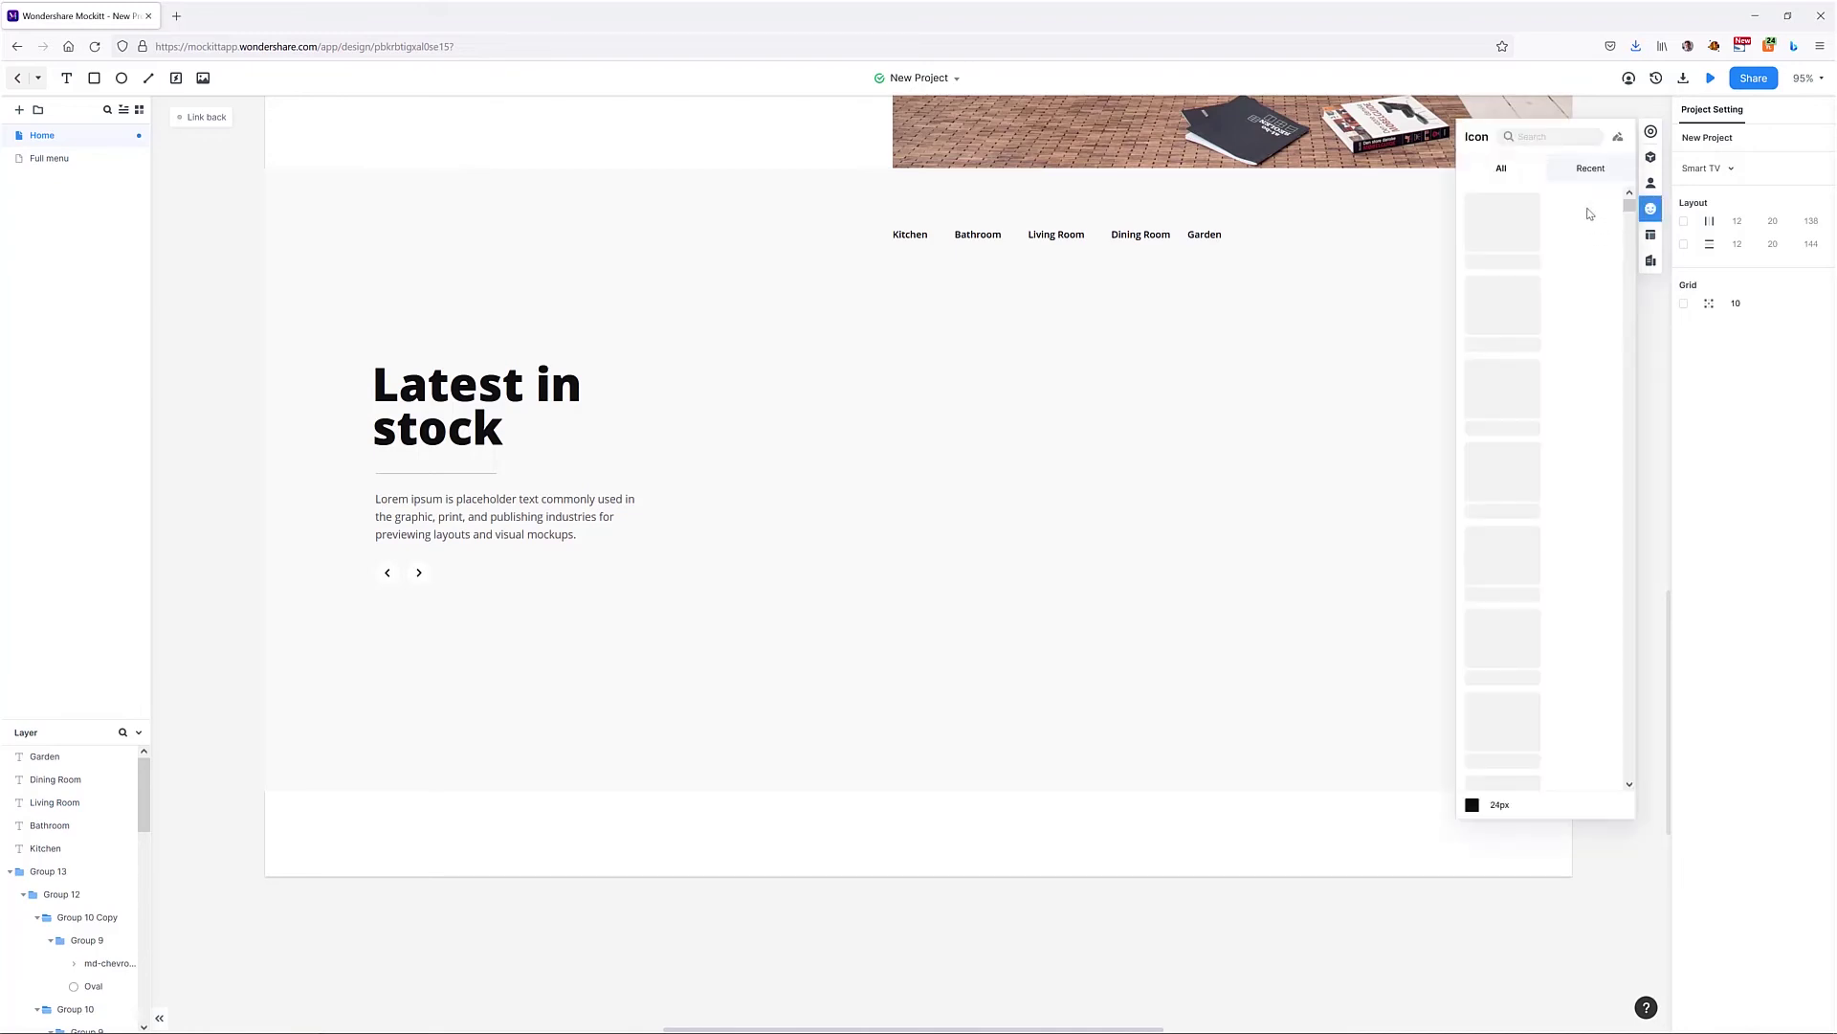
text(chevron)
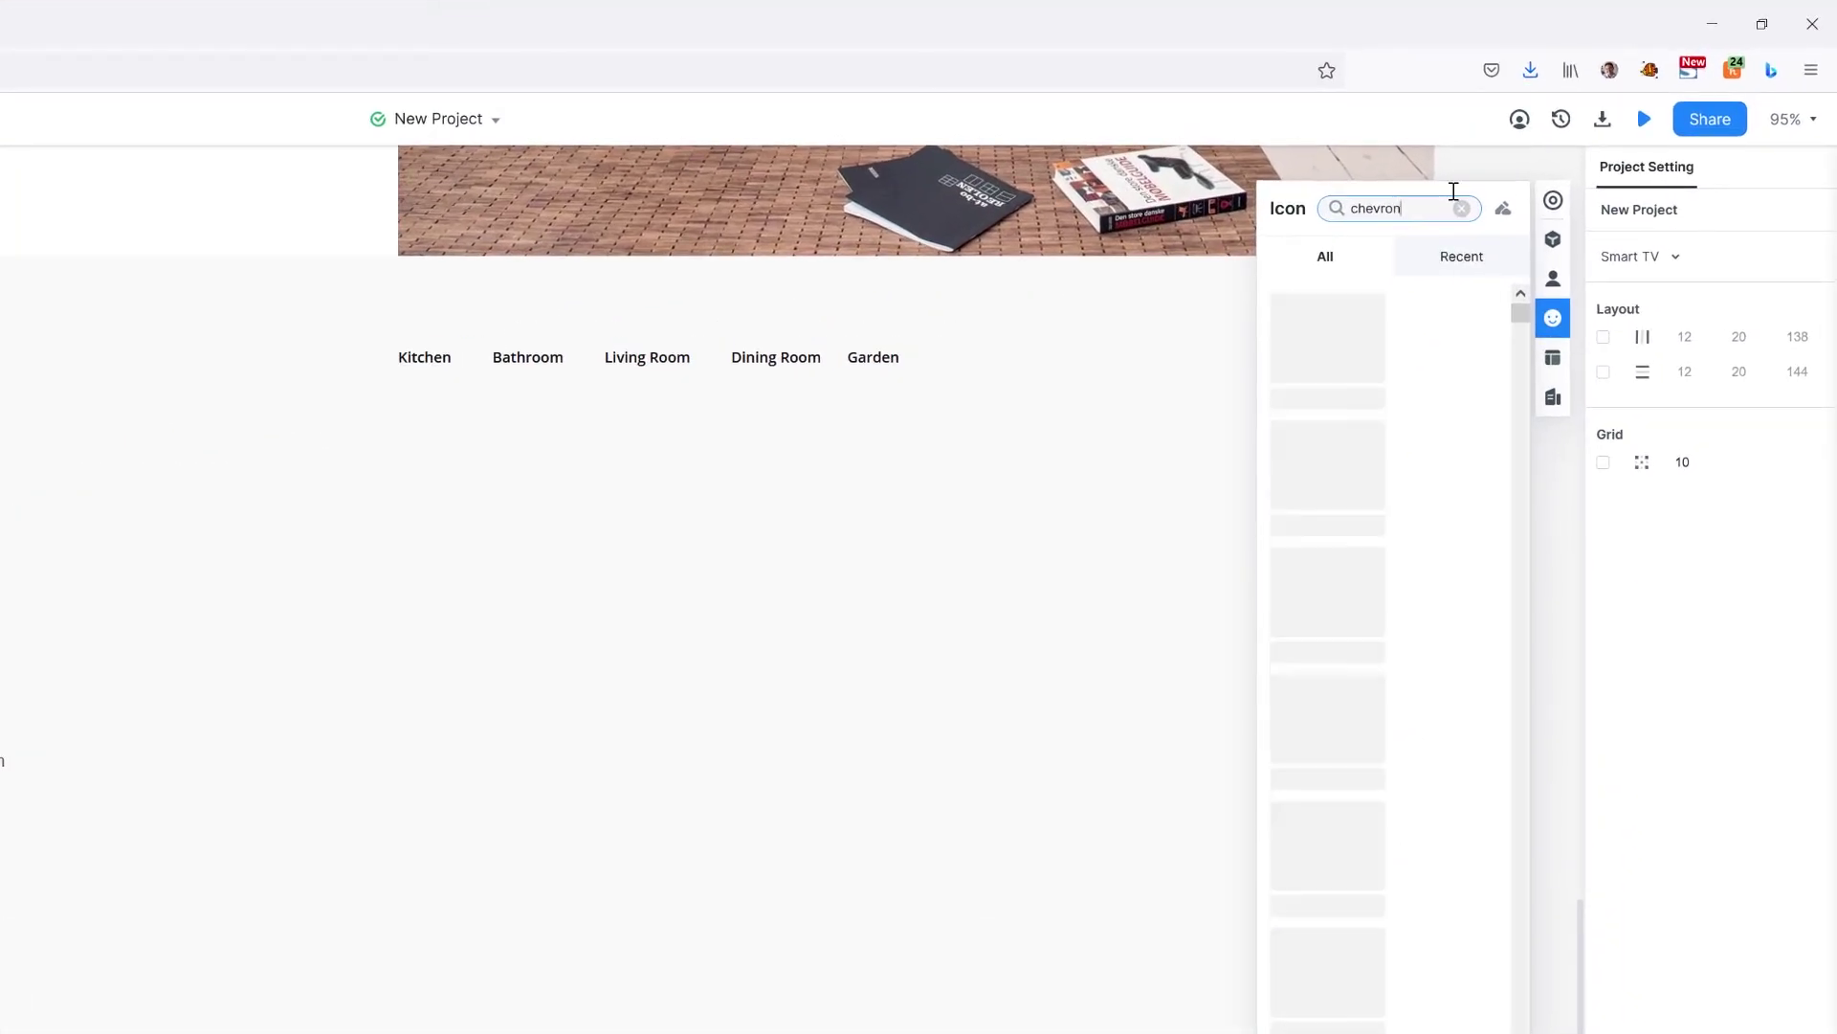
drag(1298, 396, 271, 556)
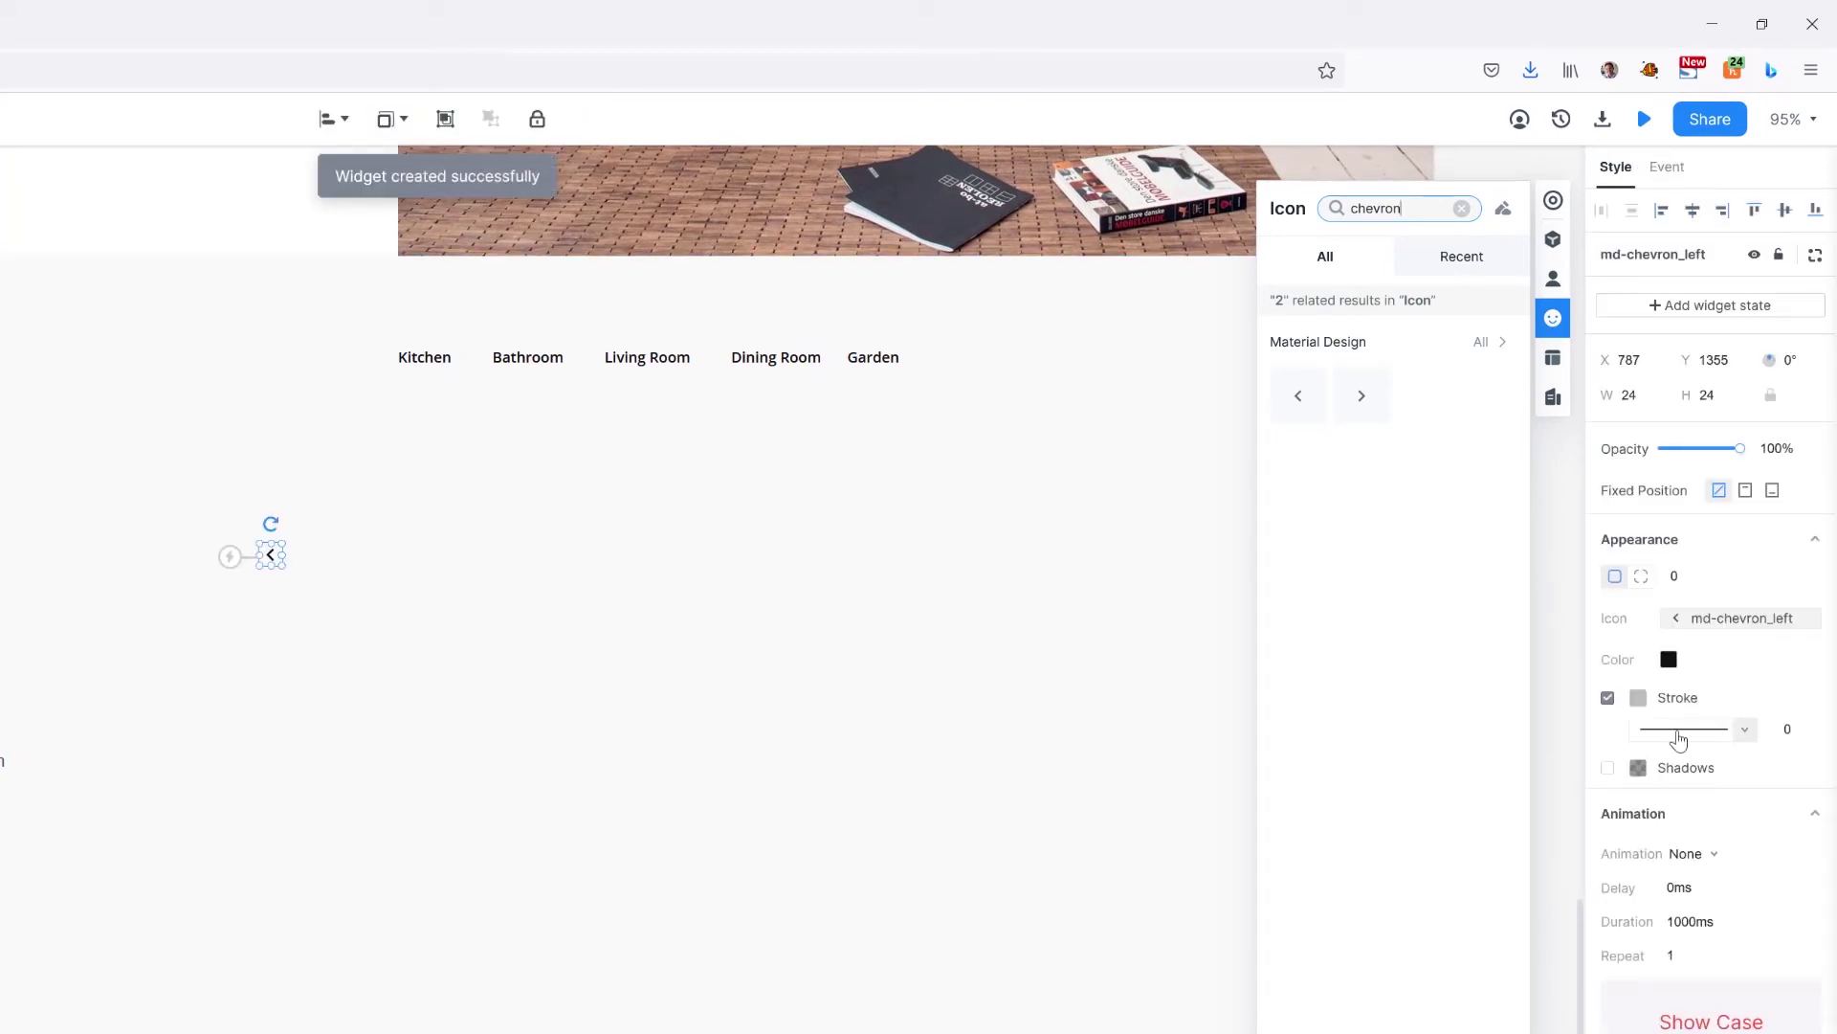
click(1668, 659)
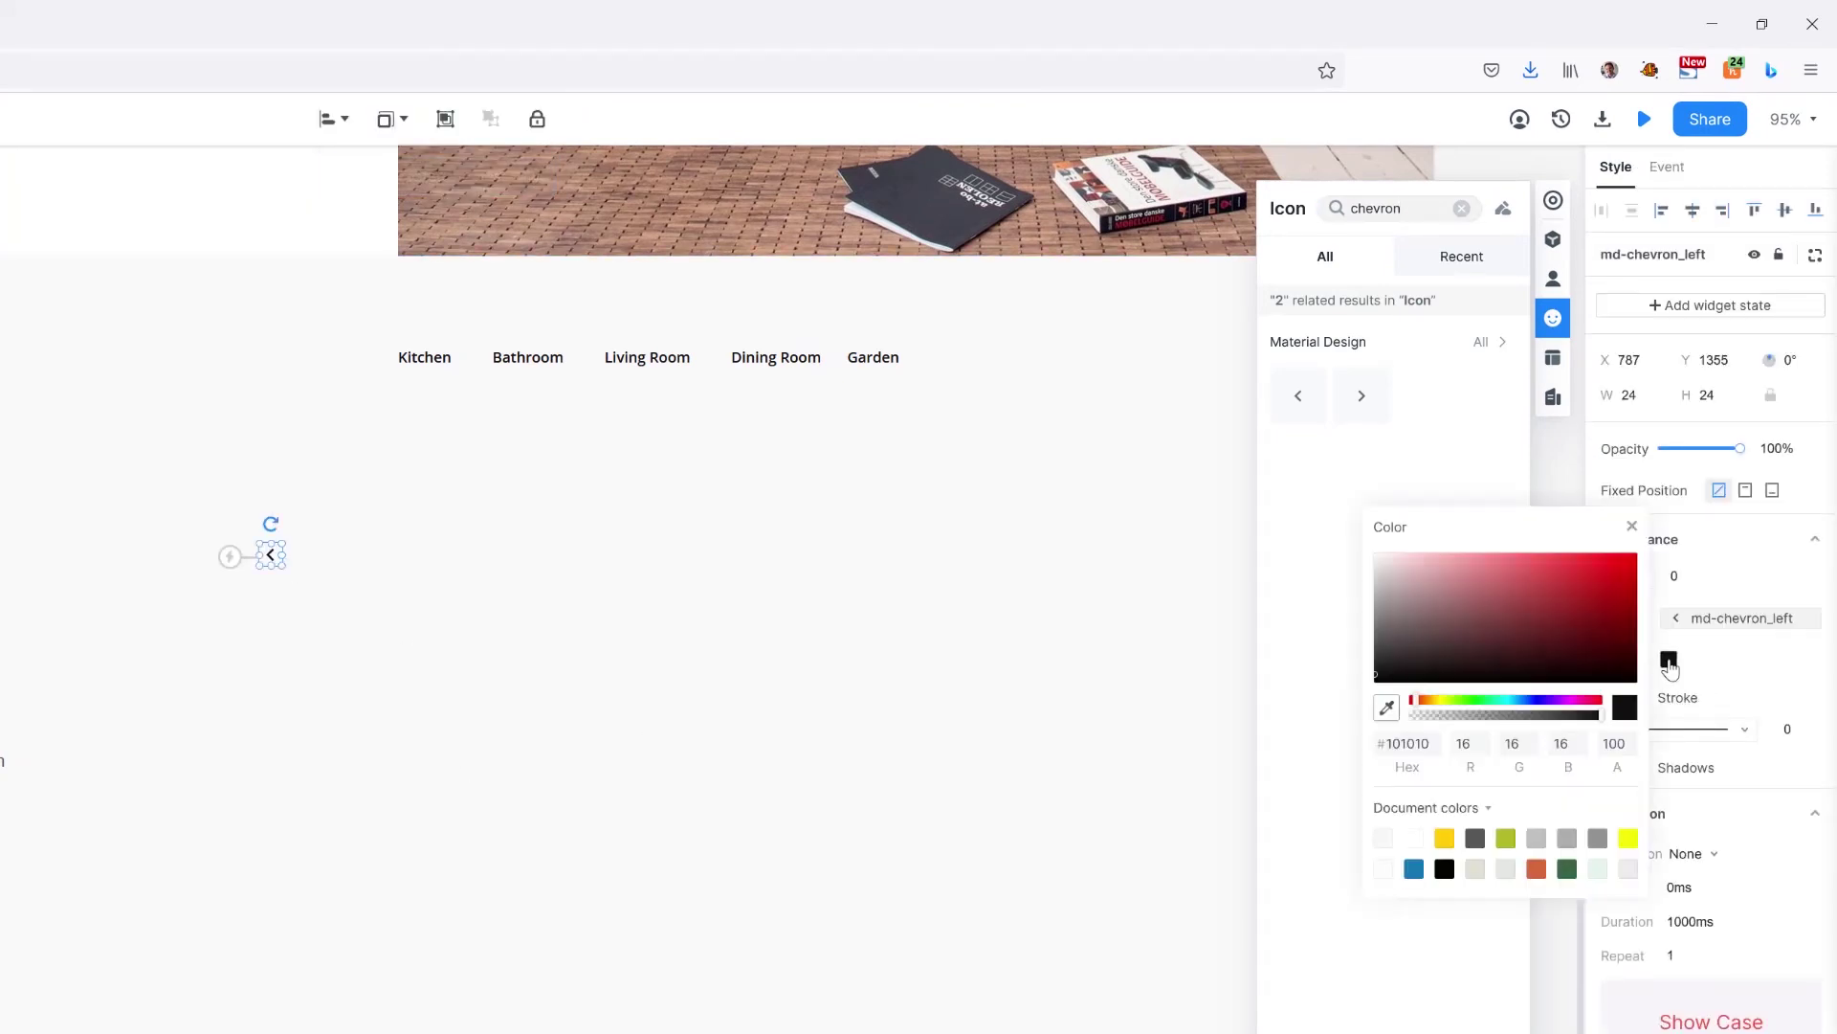
click(1445, 839)
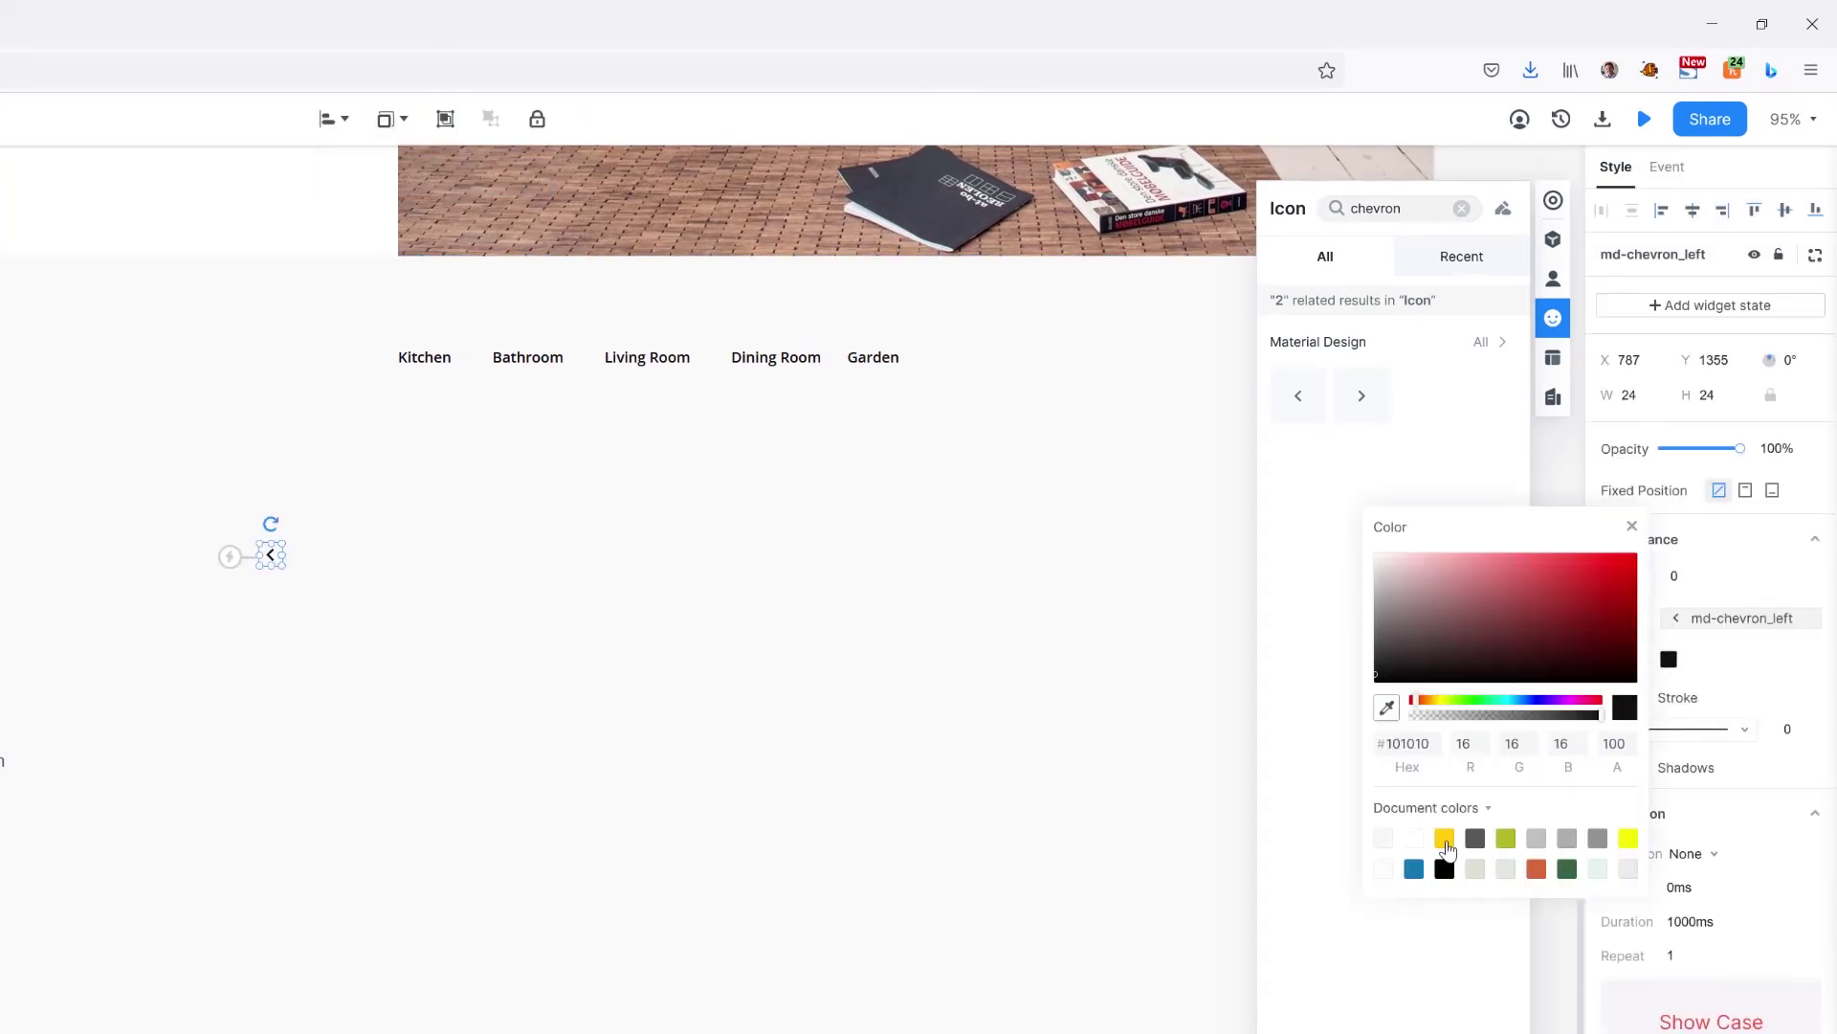
Step: Rotate the yellow chevron about 86° so it points upward, and move it beneath the Kitchen label
click(275, 534)
drag(278, 533, 306, 564)
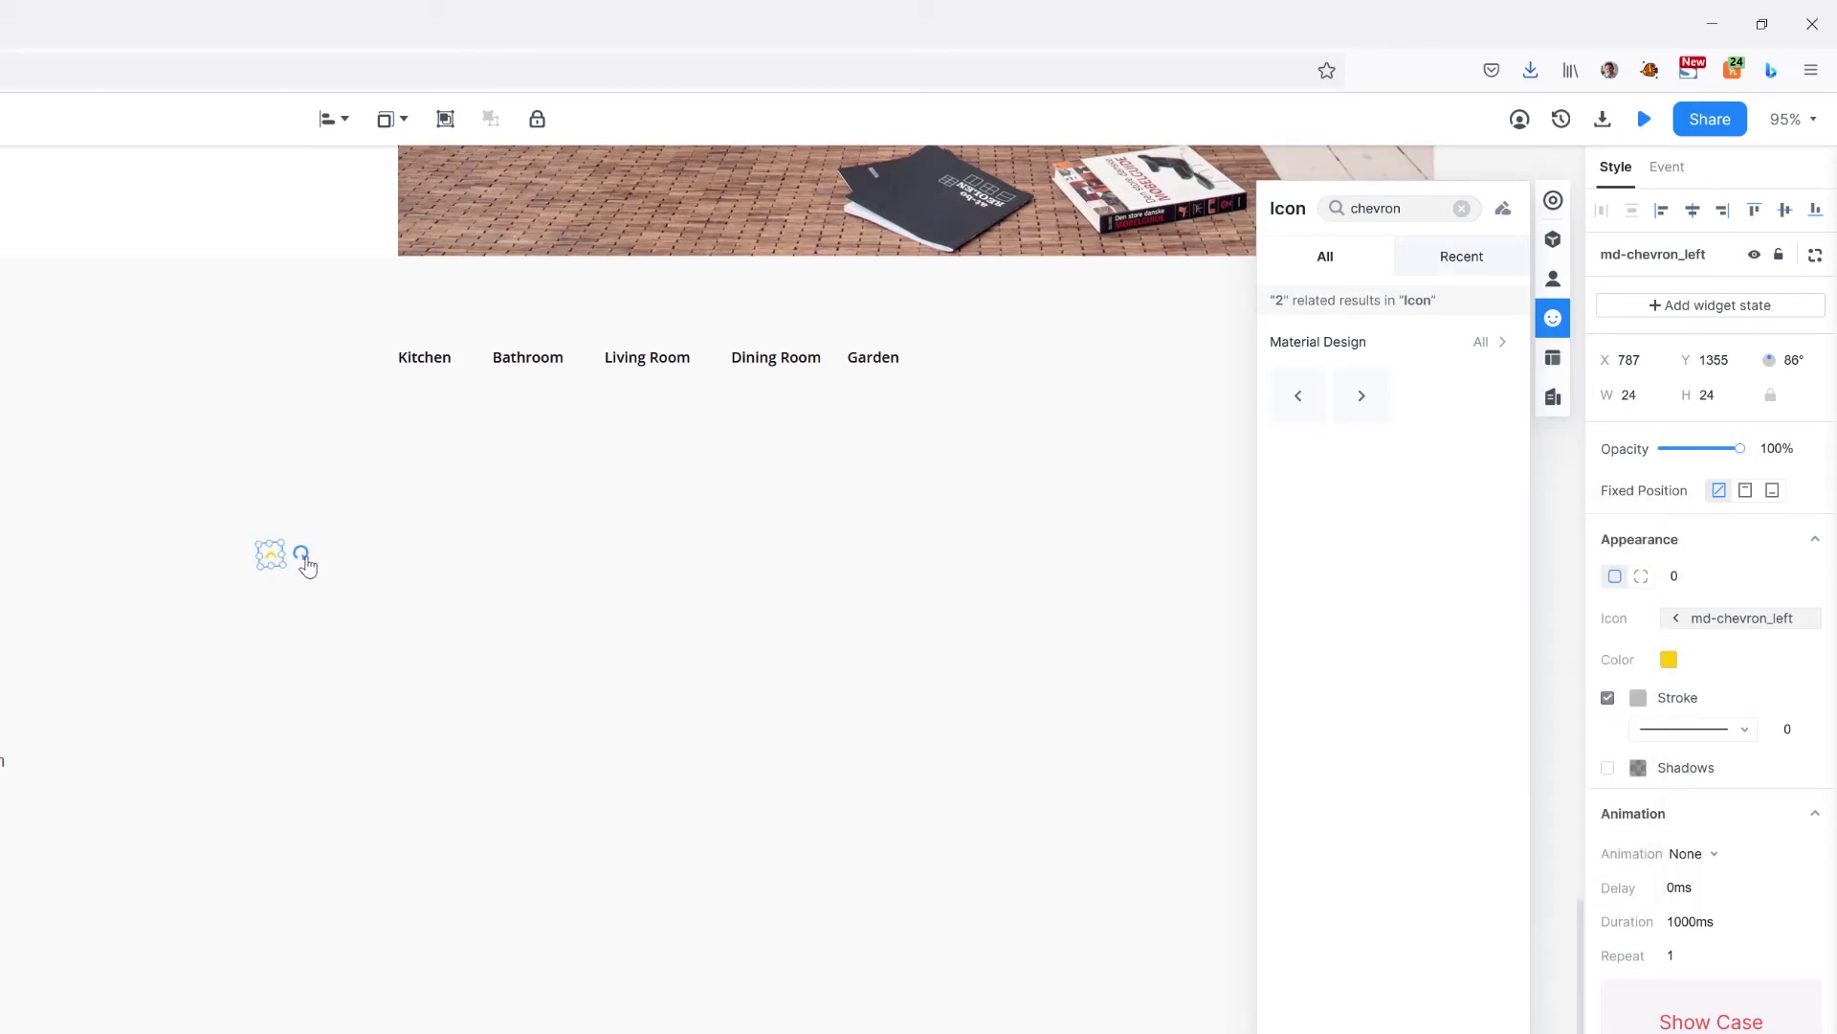
drag(271, 554, 427, 387)
click(525, 475)
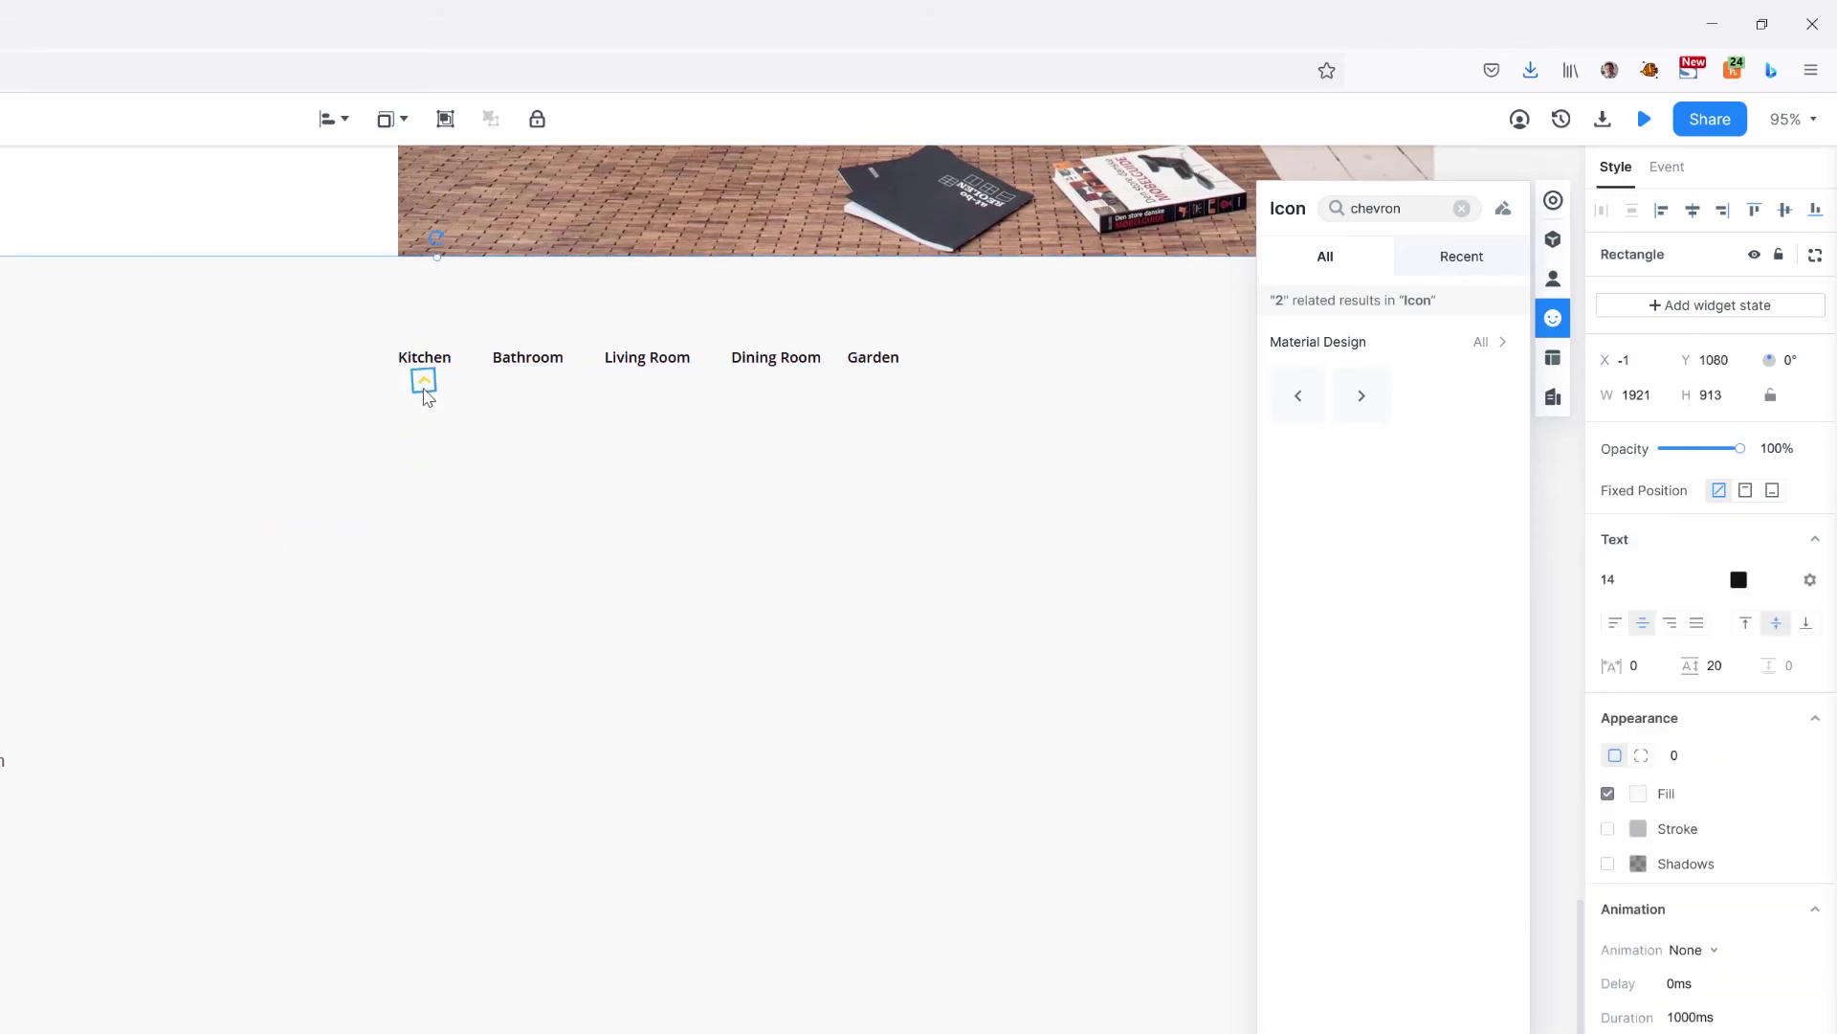
click(1149, 834)
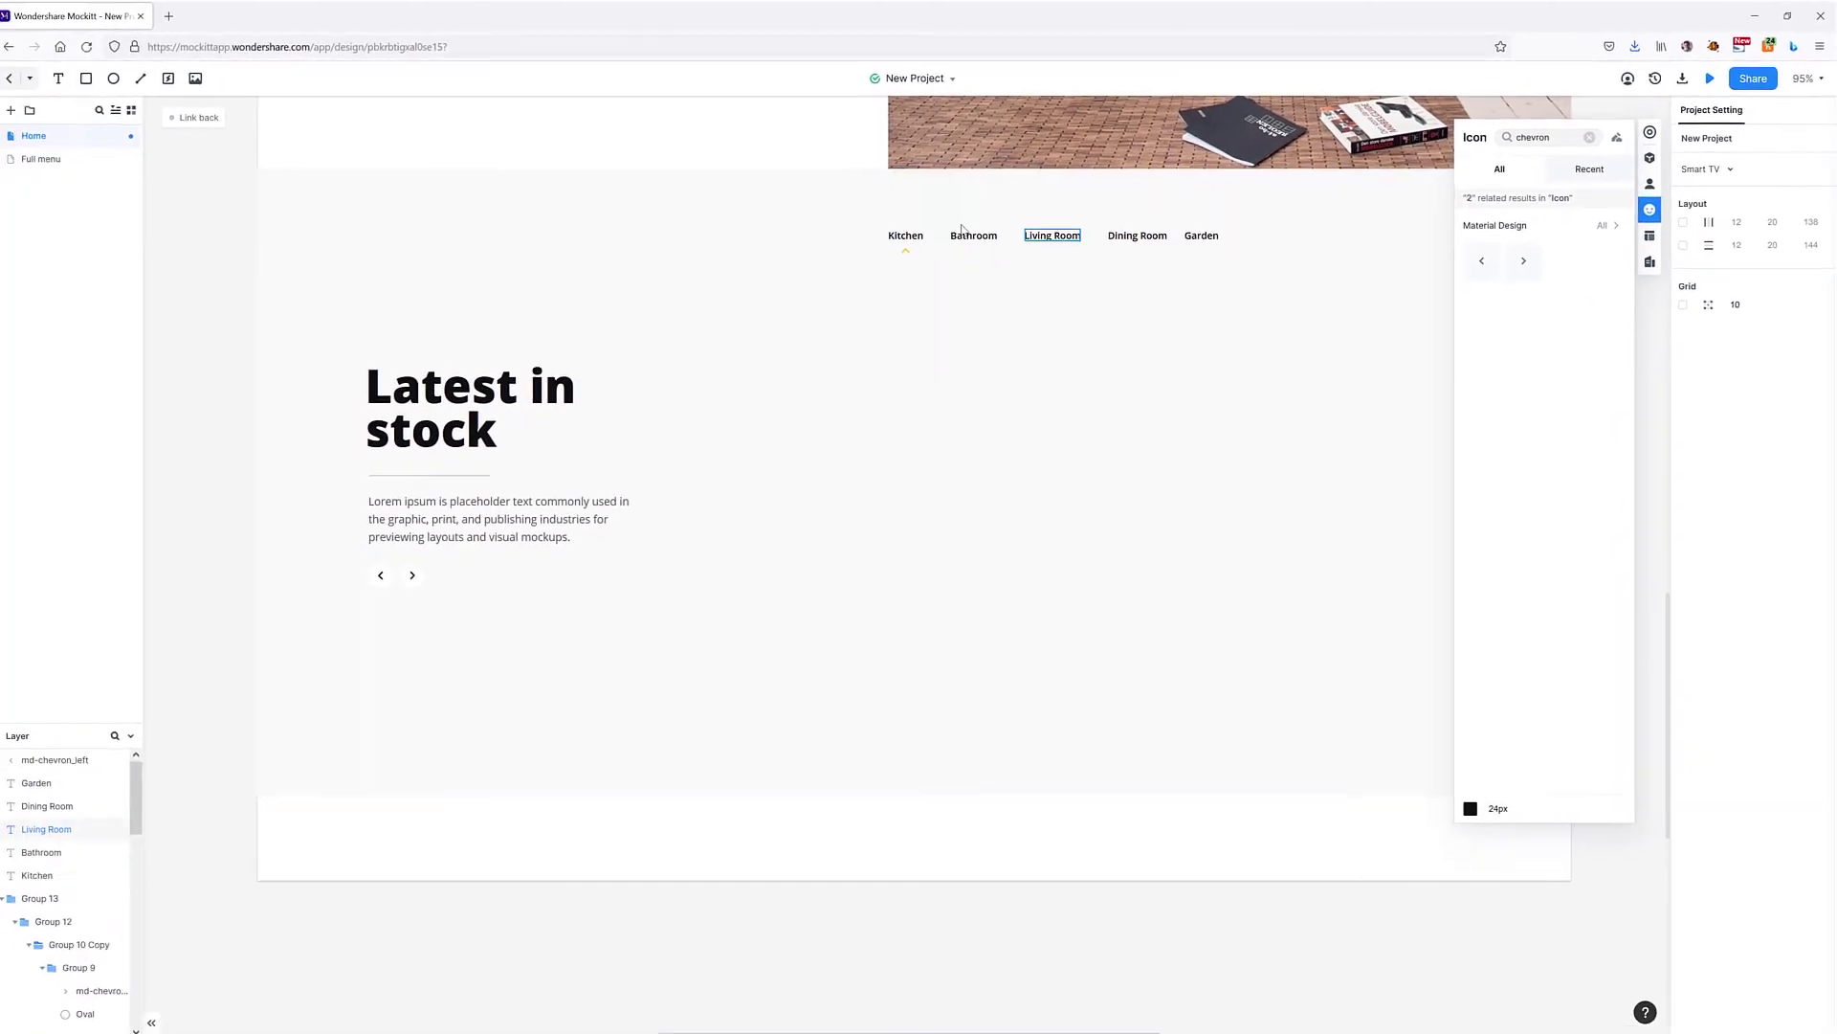
Step: Correct the yellow chevron's rotation to 90°
drag(1152, 328, 1101, 411)
click(852, 333)
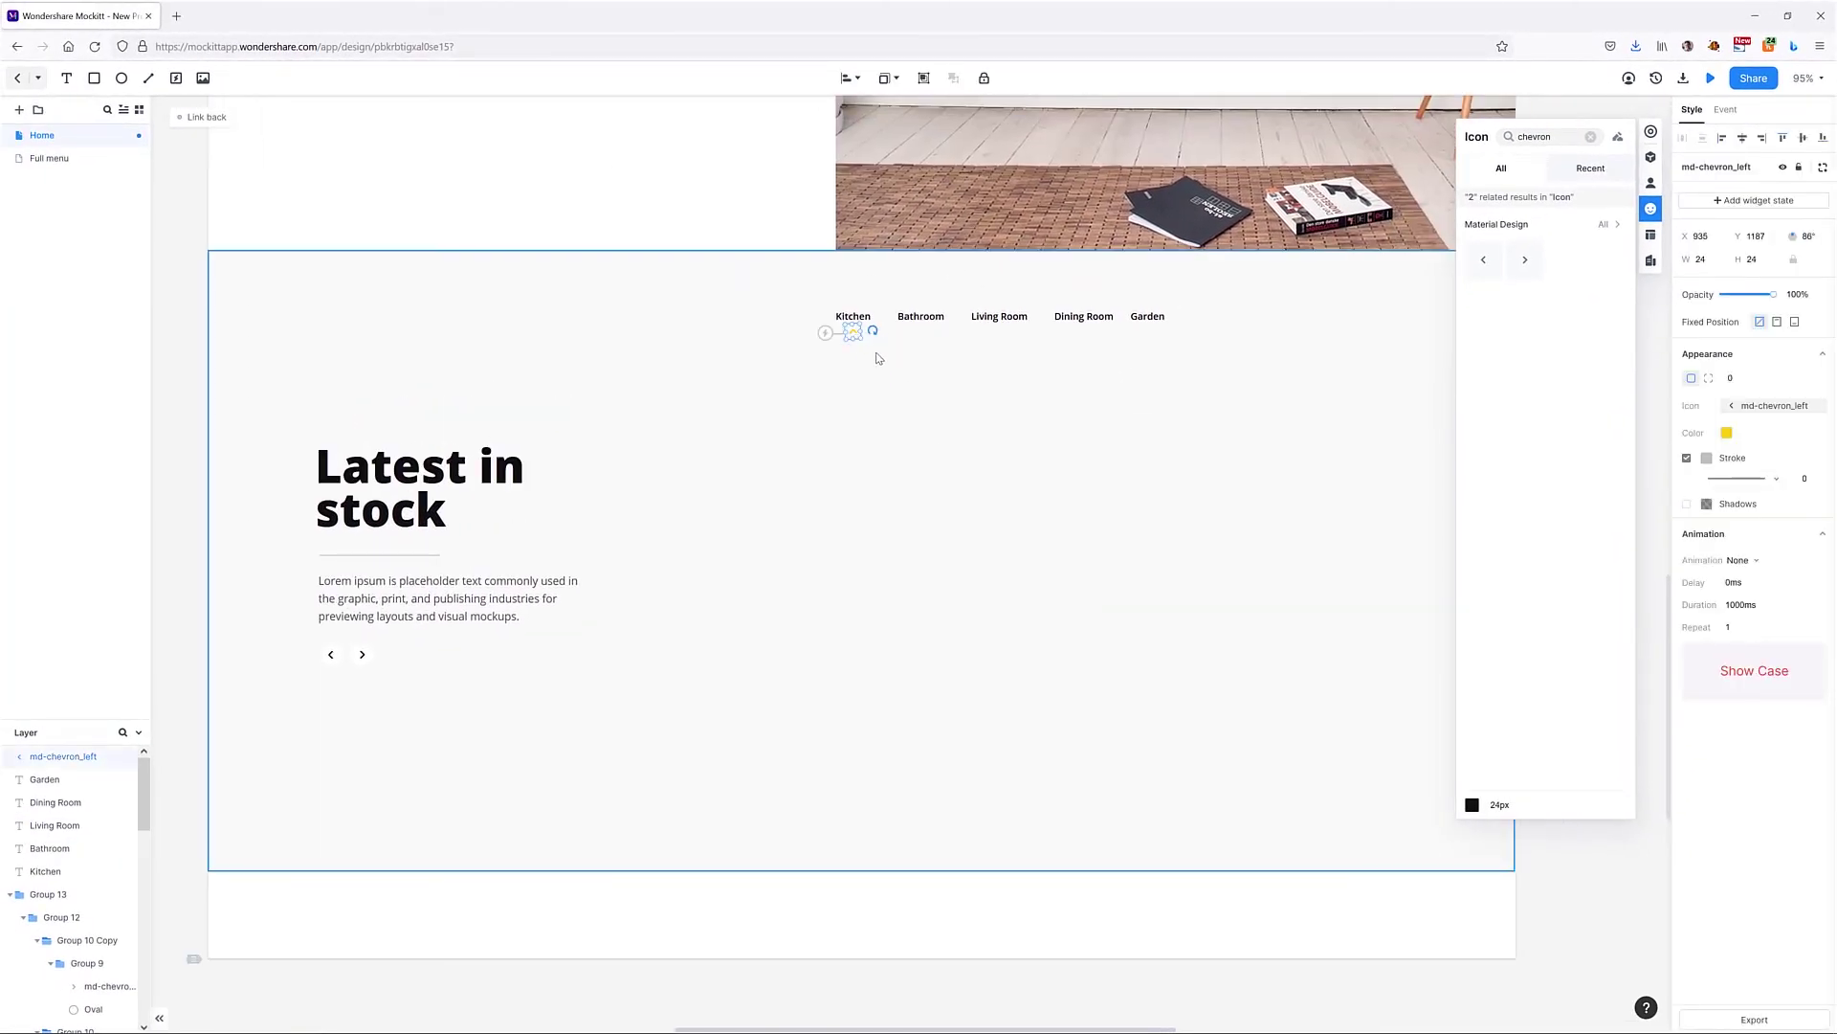
scroll(853, 332, up, 3)
scroll(856, 329, up, 3)
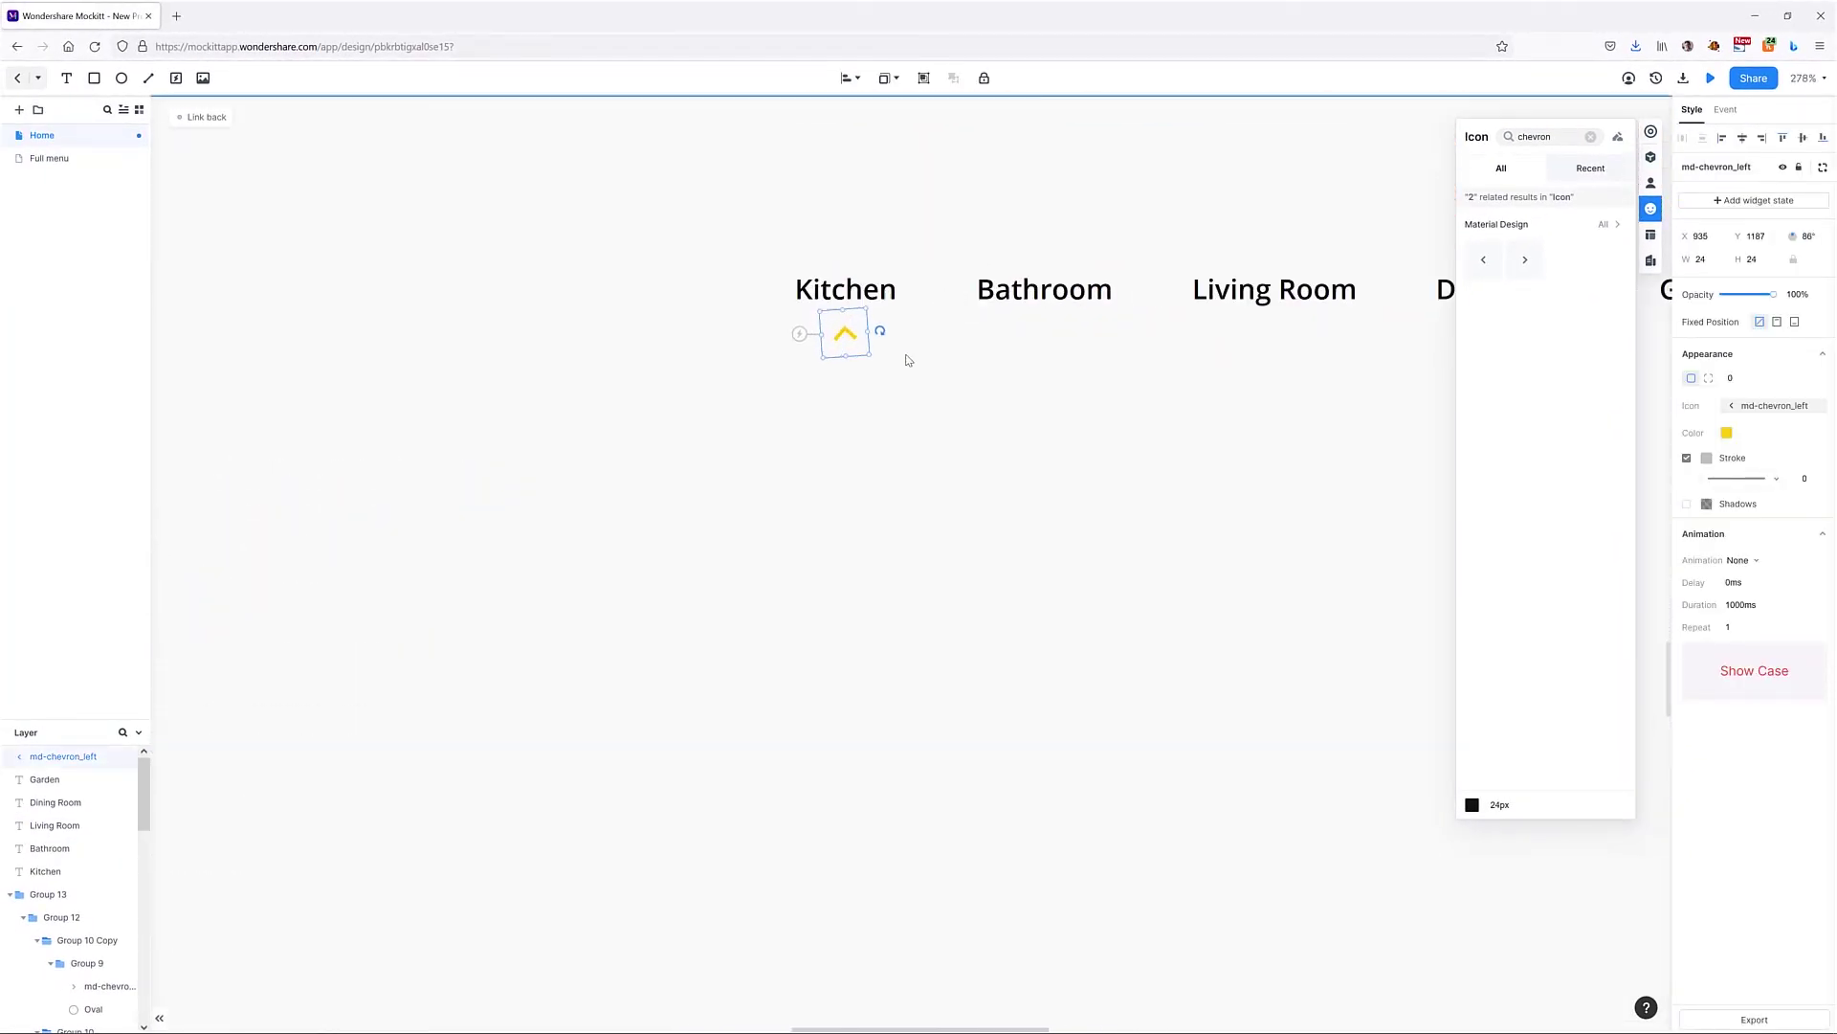
drag(883, 337, 881, 334)
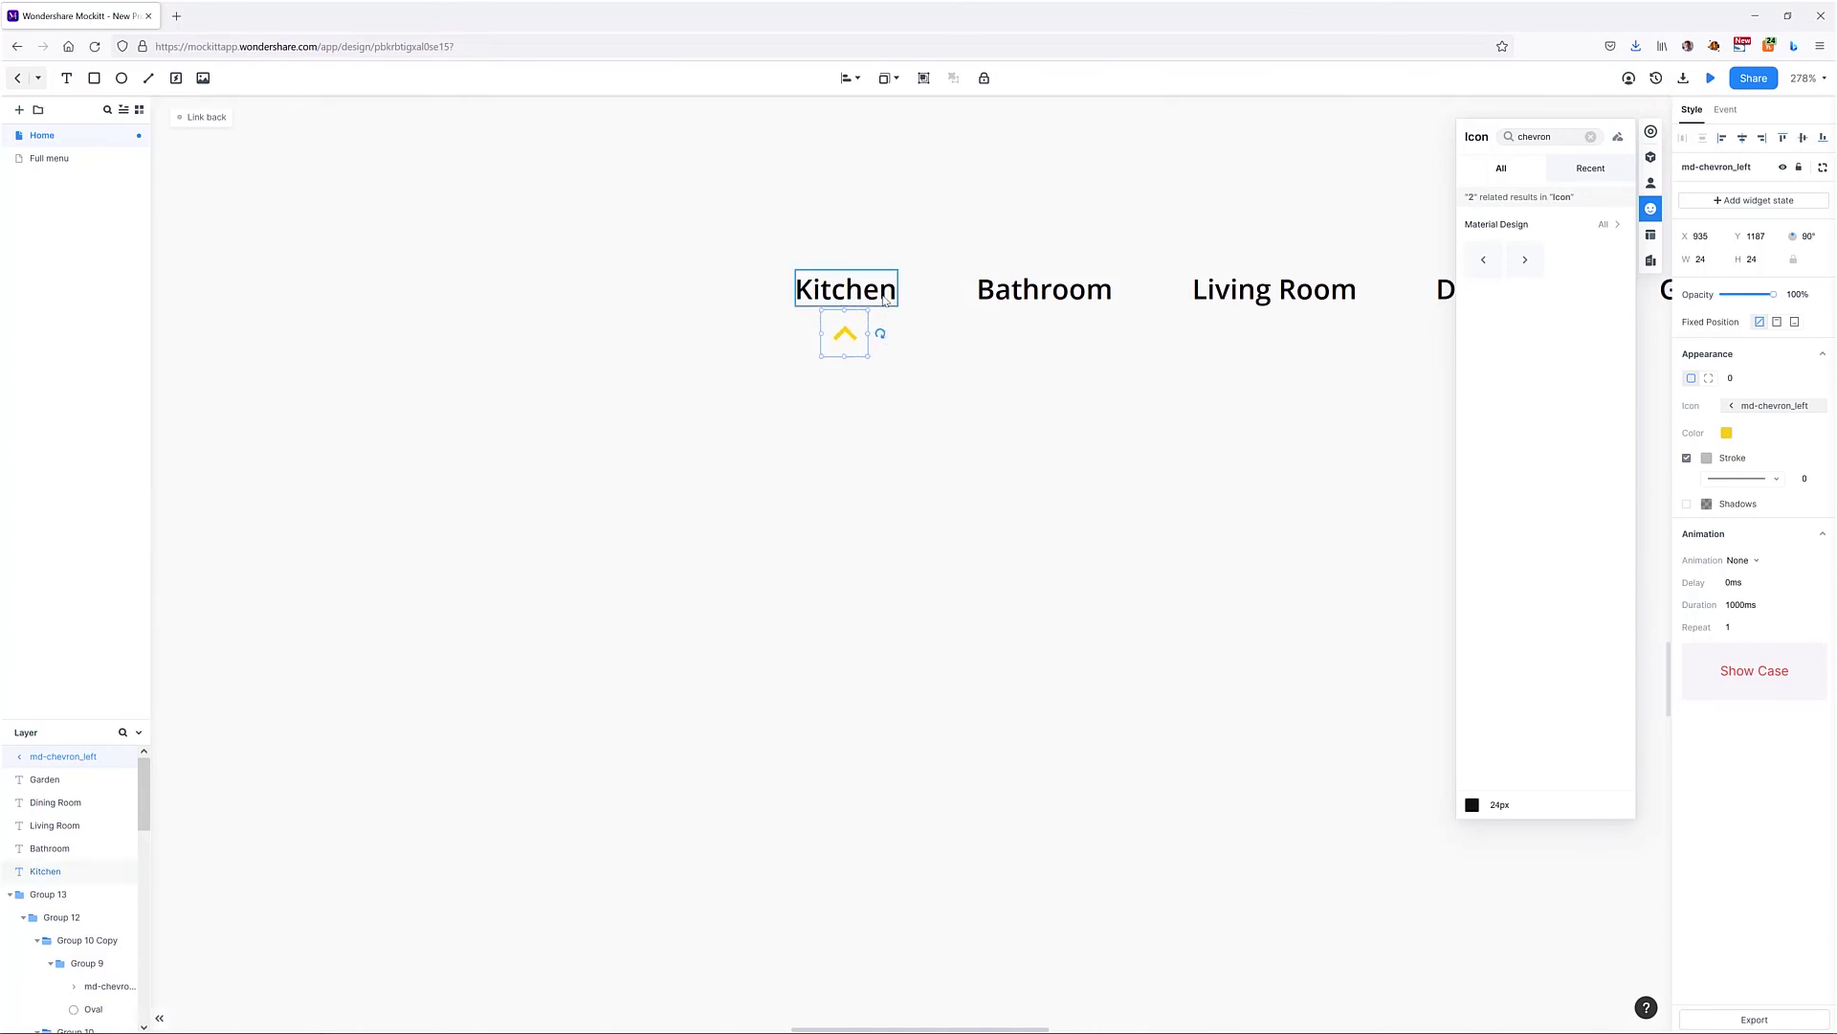
Step: Center the chevron horizontally with the Kitchen label and group the two
shift+click(884, 300)
click(852, 79)
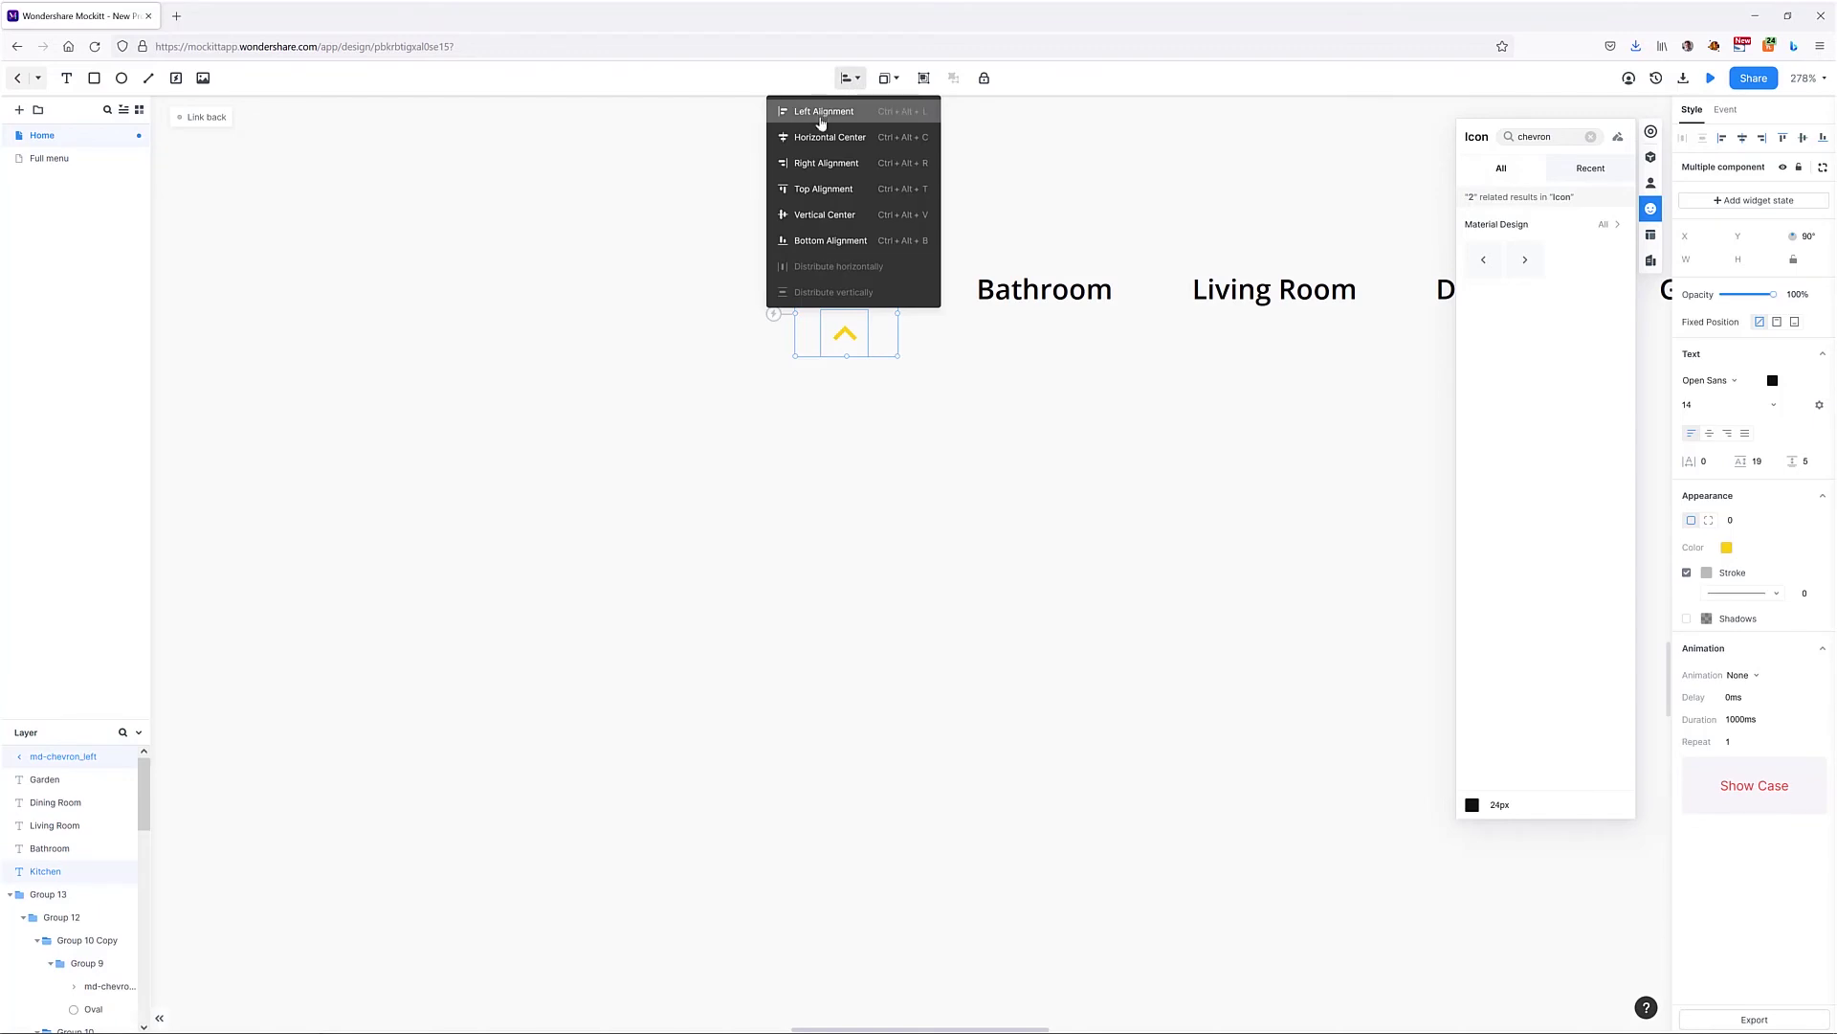
click(820, 165)
key(ctrl+g)
Step: Distribute the Kitchen group and the Bathroom, Living Room, Dining Room and Garden labels evenly in the horizontal direction
shift+click(1036, 304)
shift+click(1244, 296)
drag(949, 417, 615, 396)
scroll(614, 396, right, 5)
shift+click(795, 304)
shift+click(1001, 304)
click(850, 78)
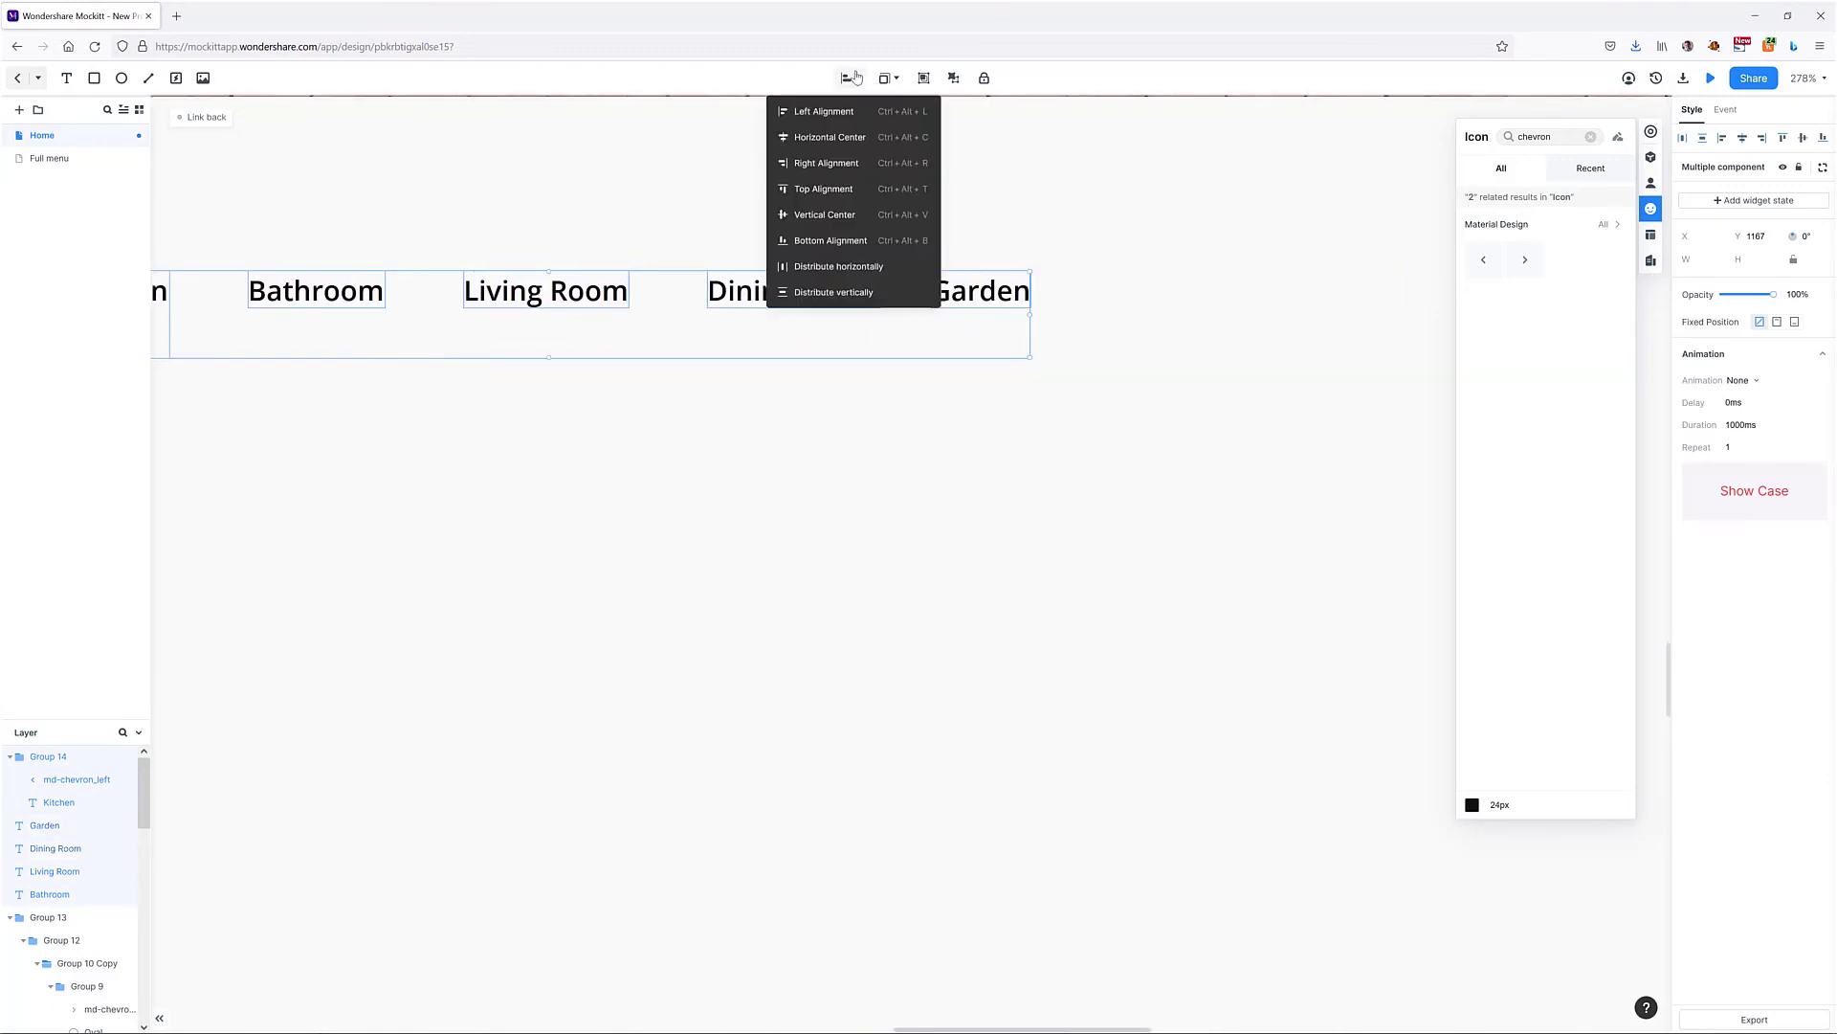
click(878, 266)
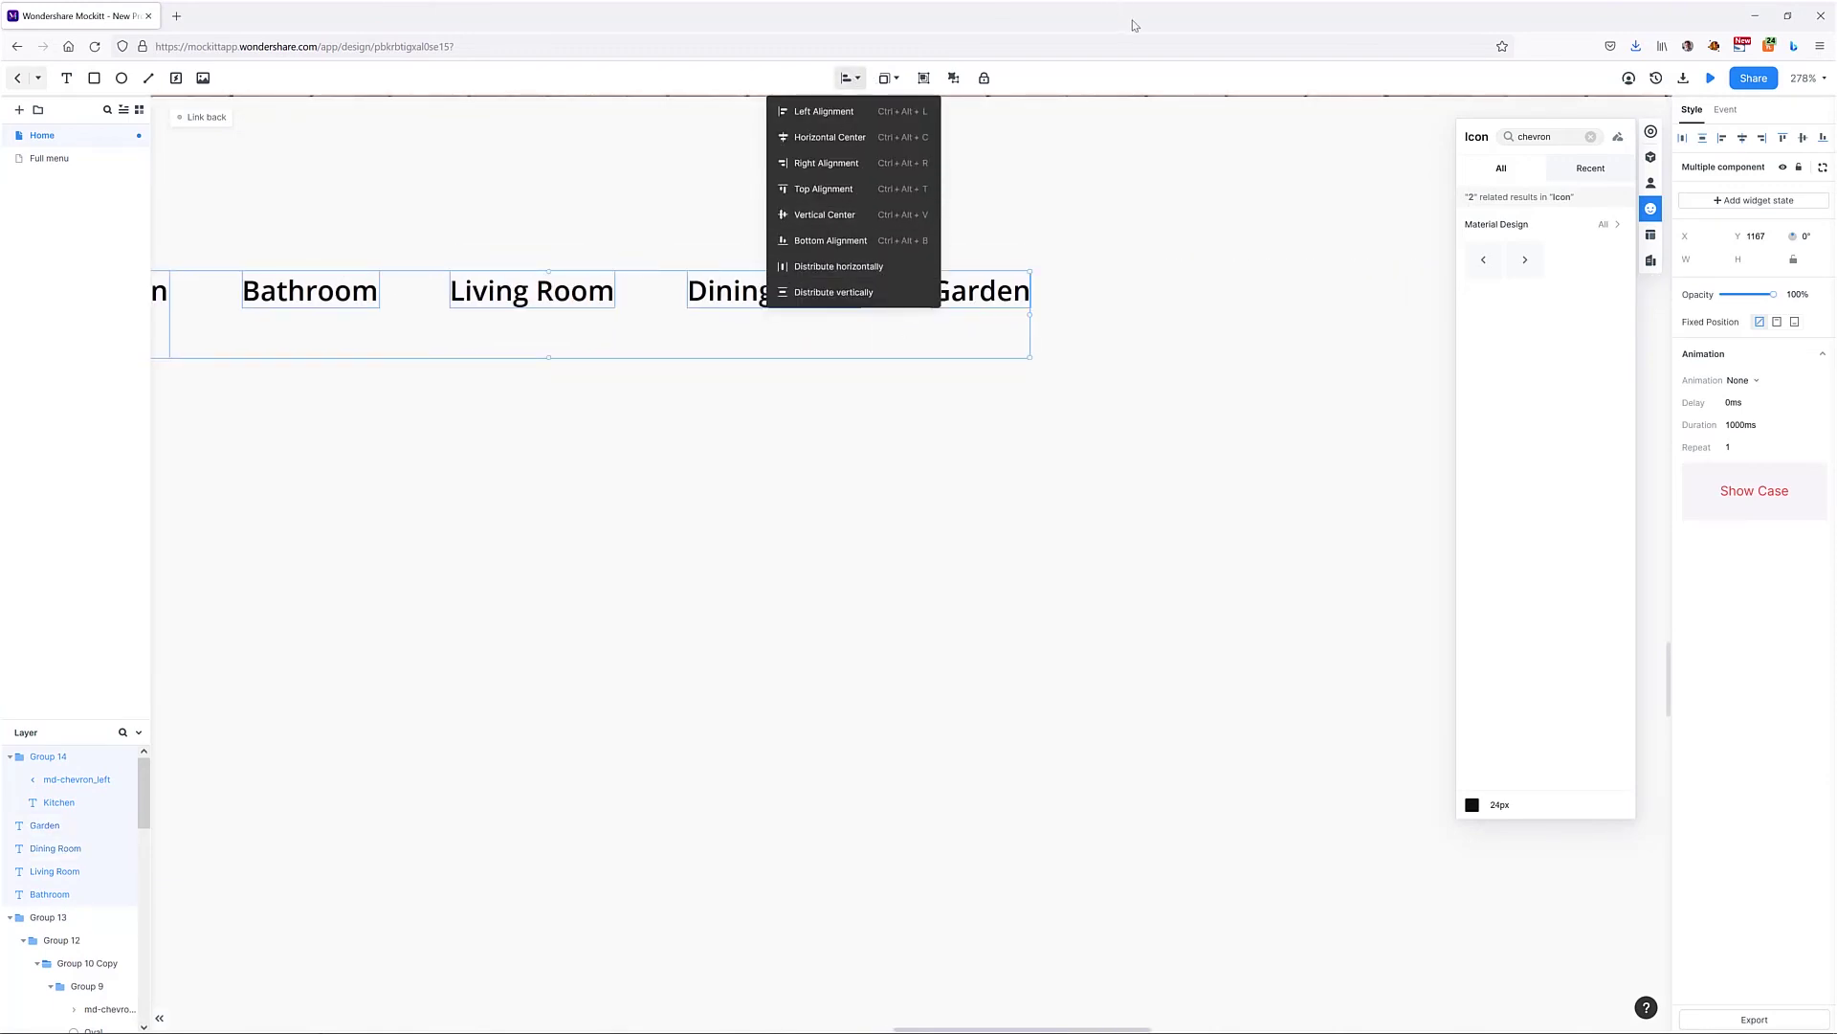
Step: Group the five room category labels, including Kitchen with its chevron, into a single navigation row
click(1002, 298)
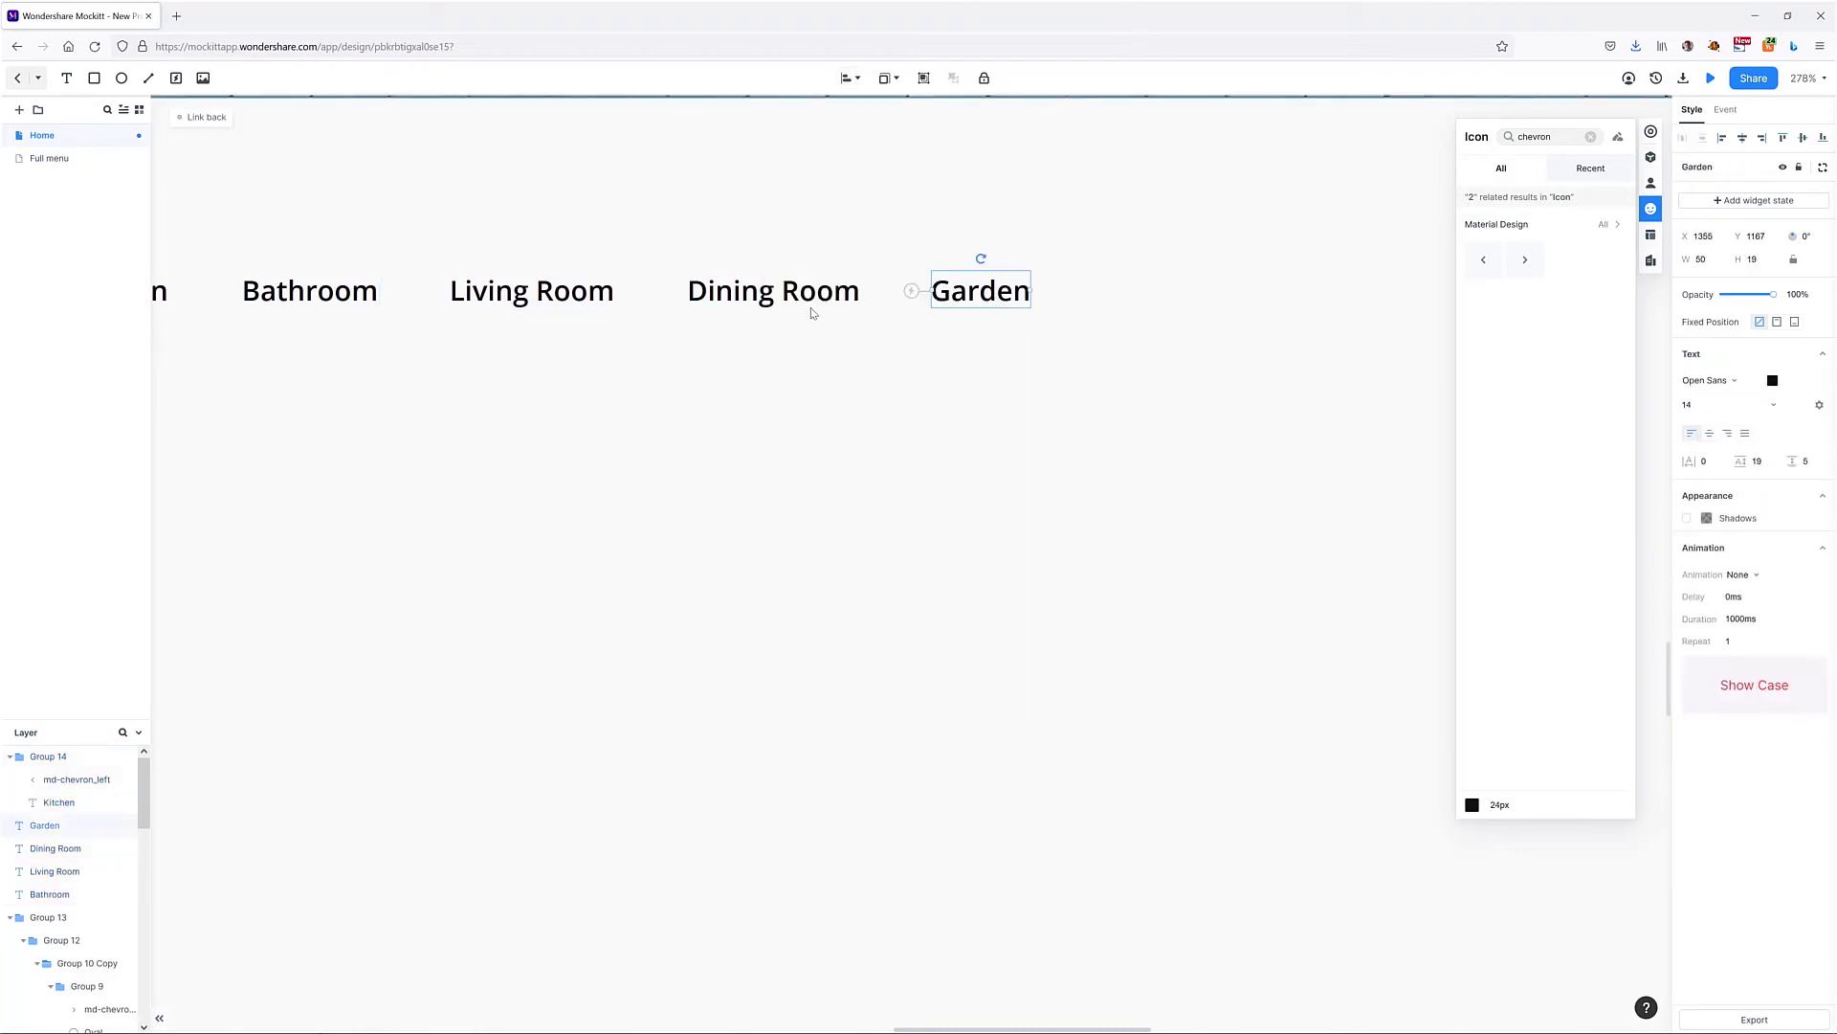
scroll(756, 394, down, 3)
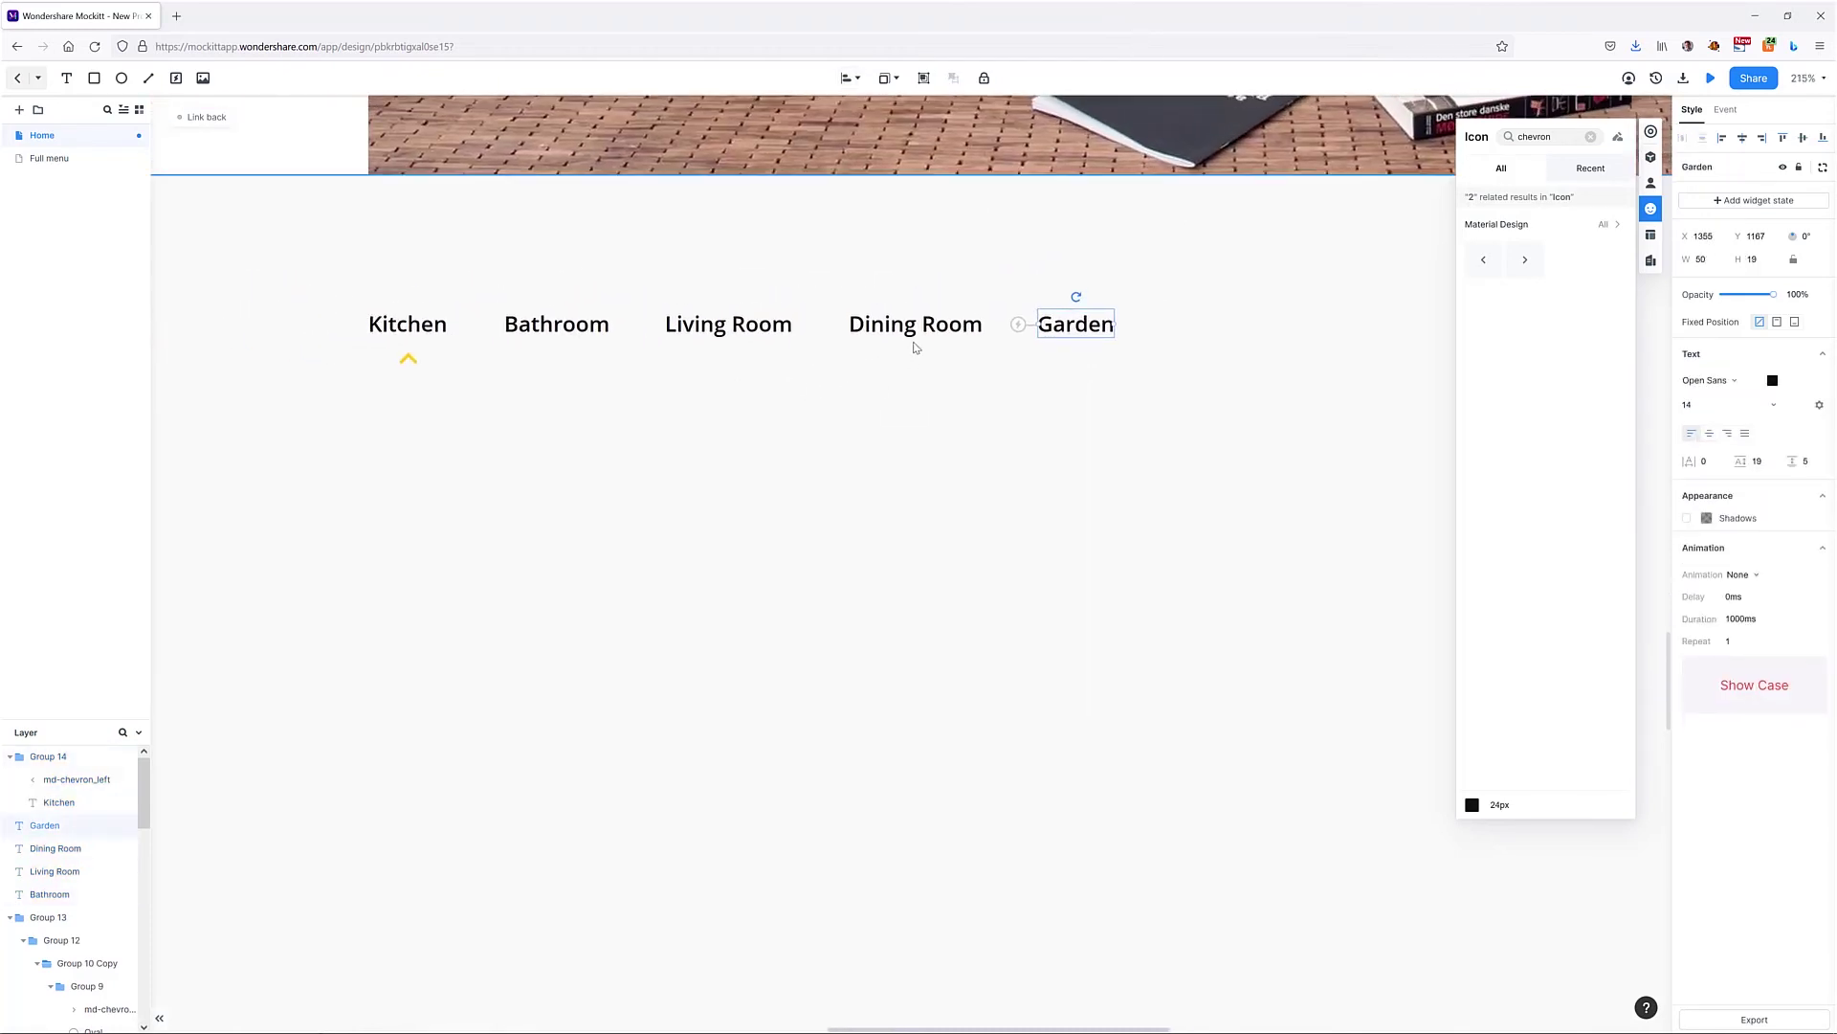
shift+click(859, 339)
shift+click(694, 342)
shift+click(540, 333)
shift+click(421, 331)
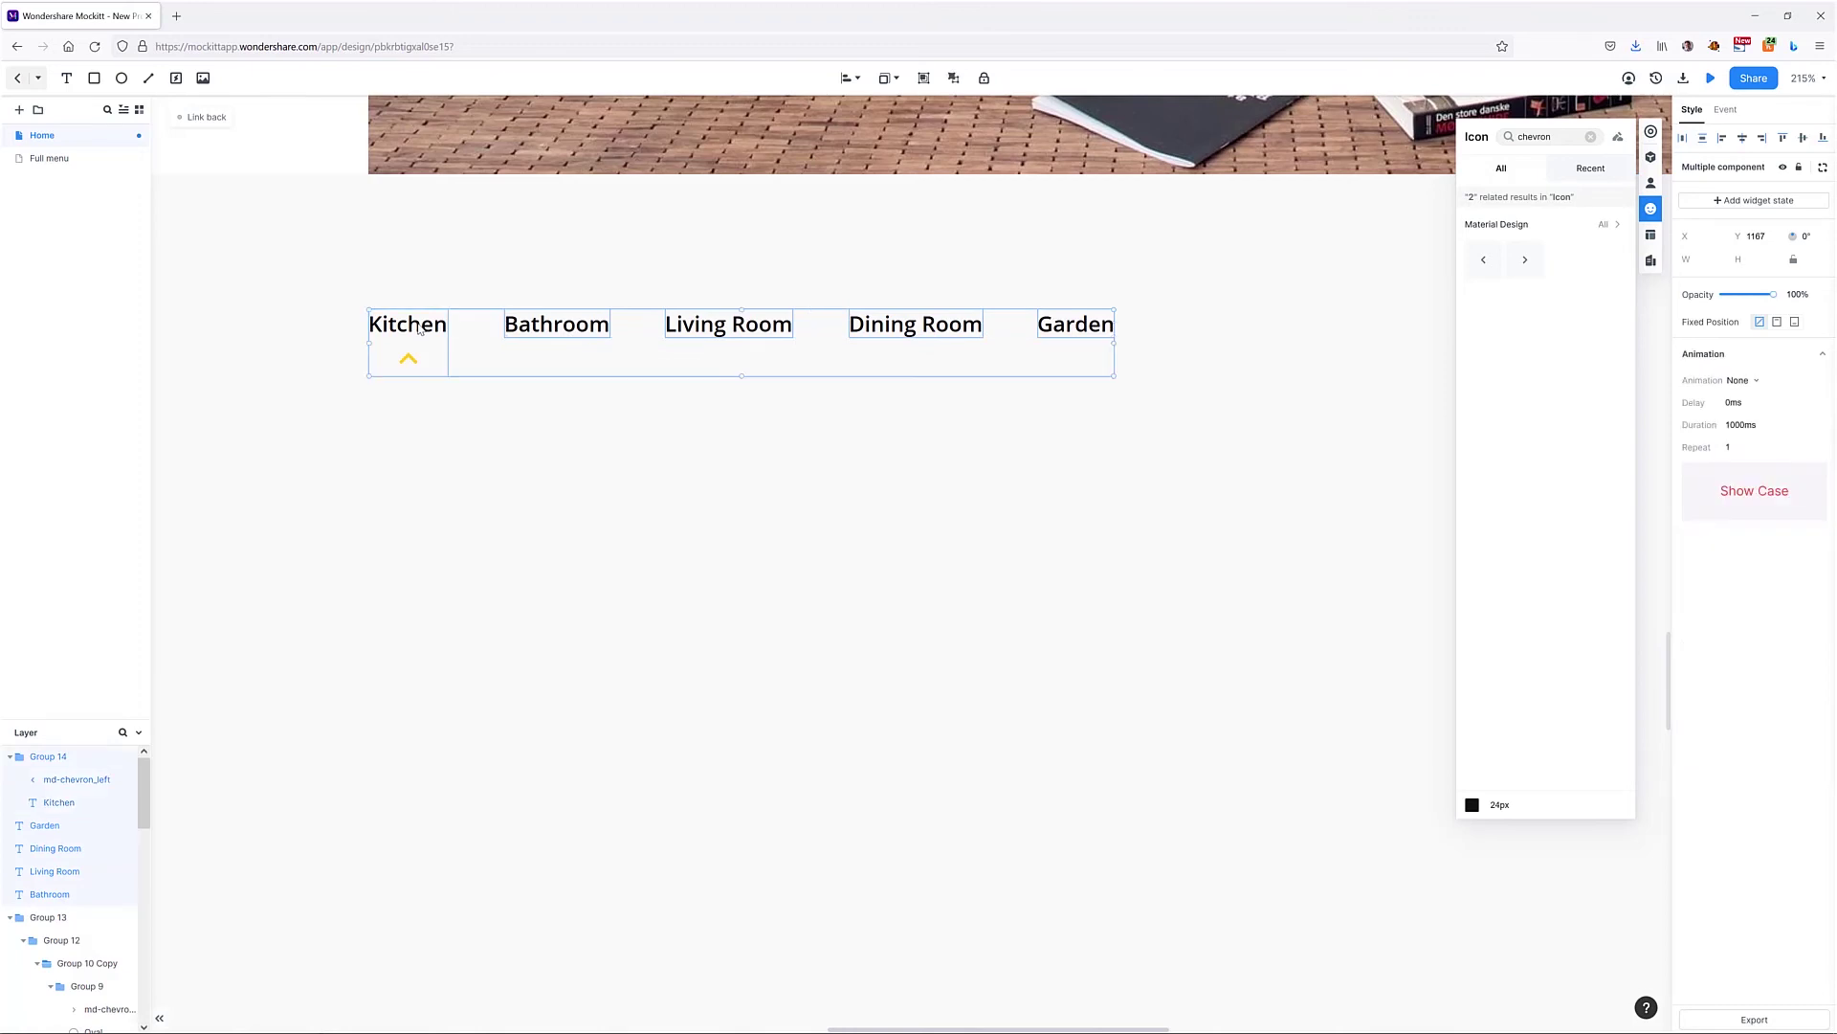
key(ctrl+g)
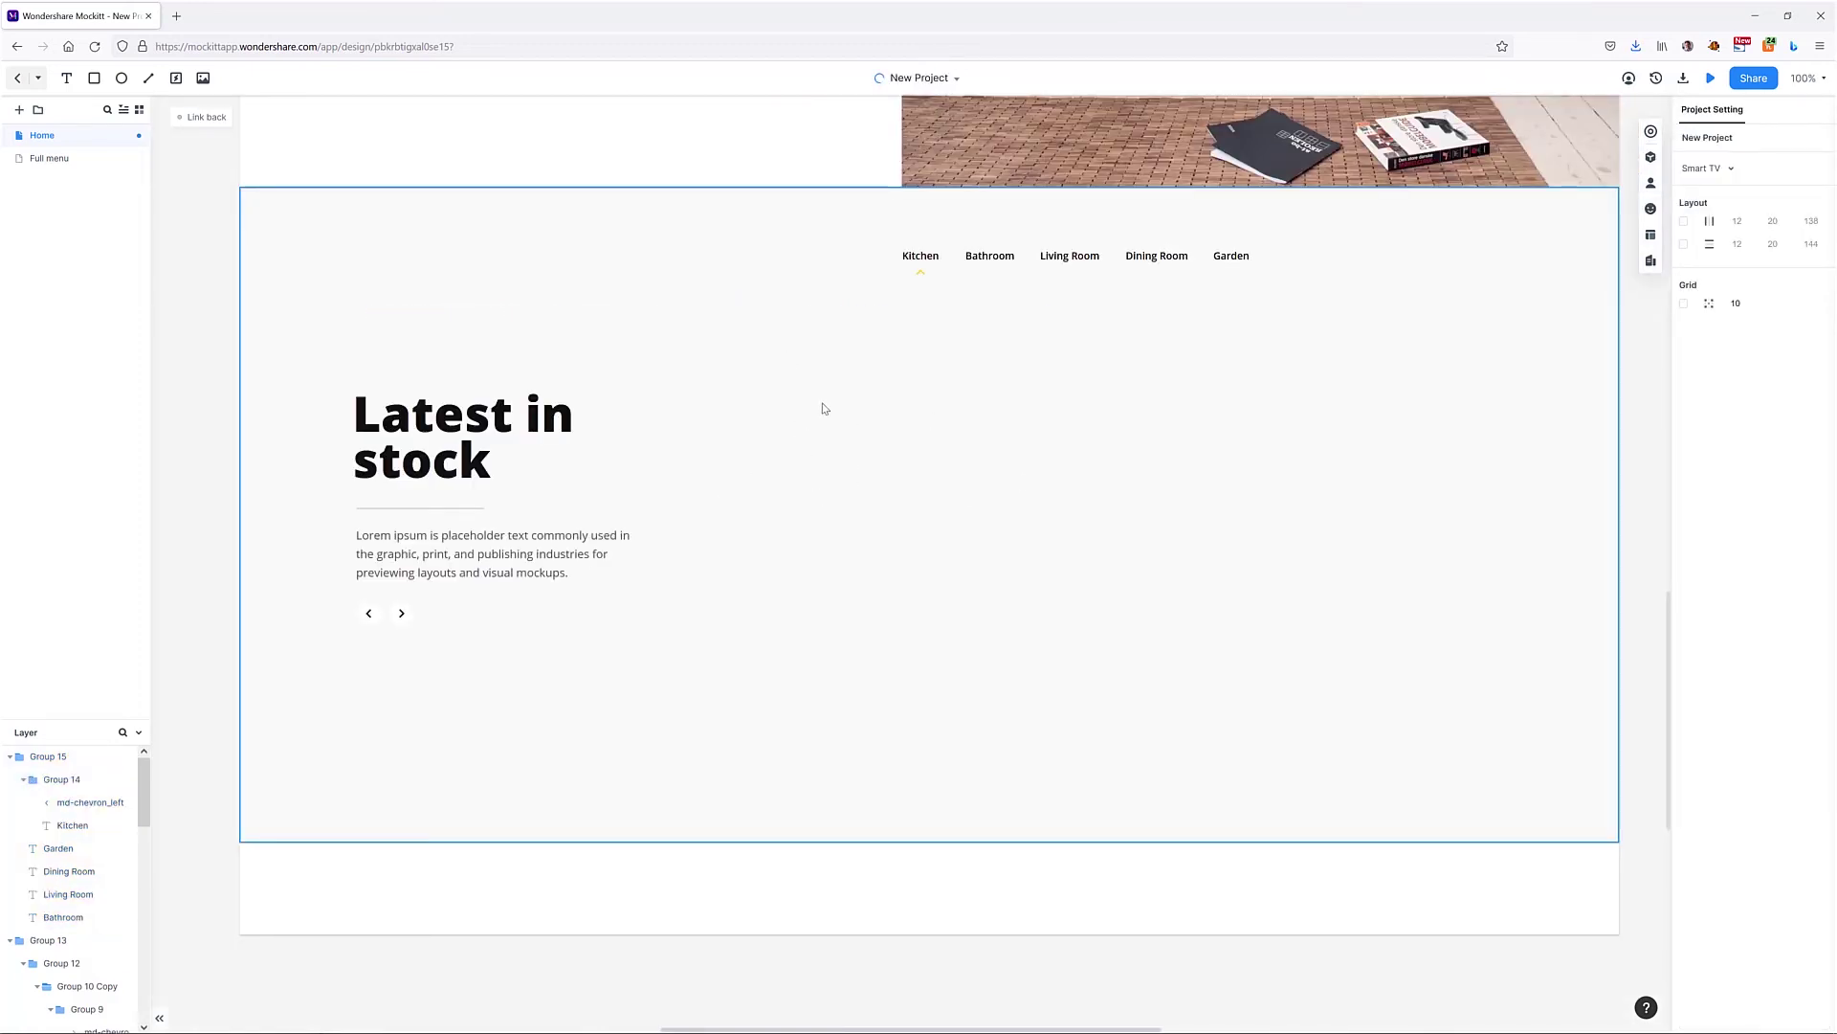
Step: Draw a white product card about 441 × 610 px beside the heading and add the price text "$39.99" inside it
click(94, 77)
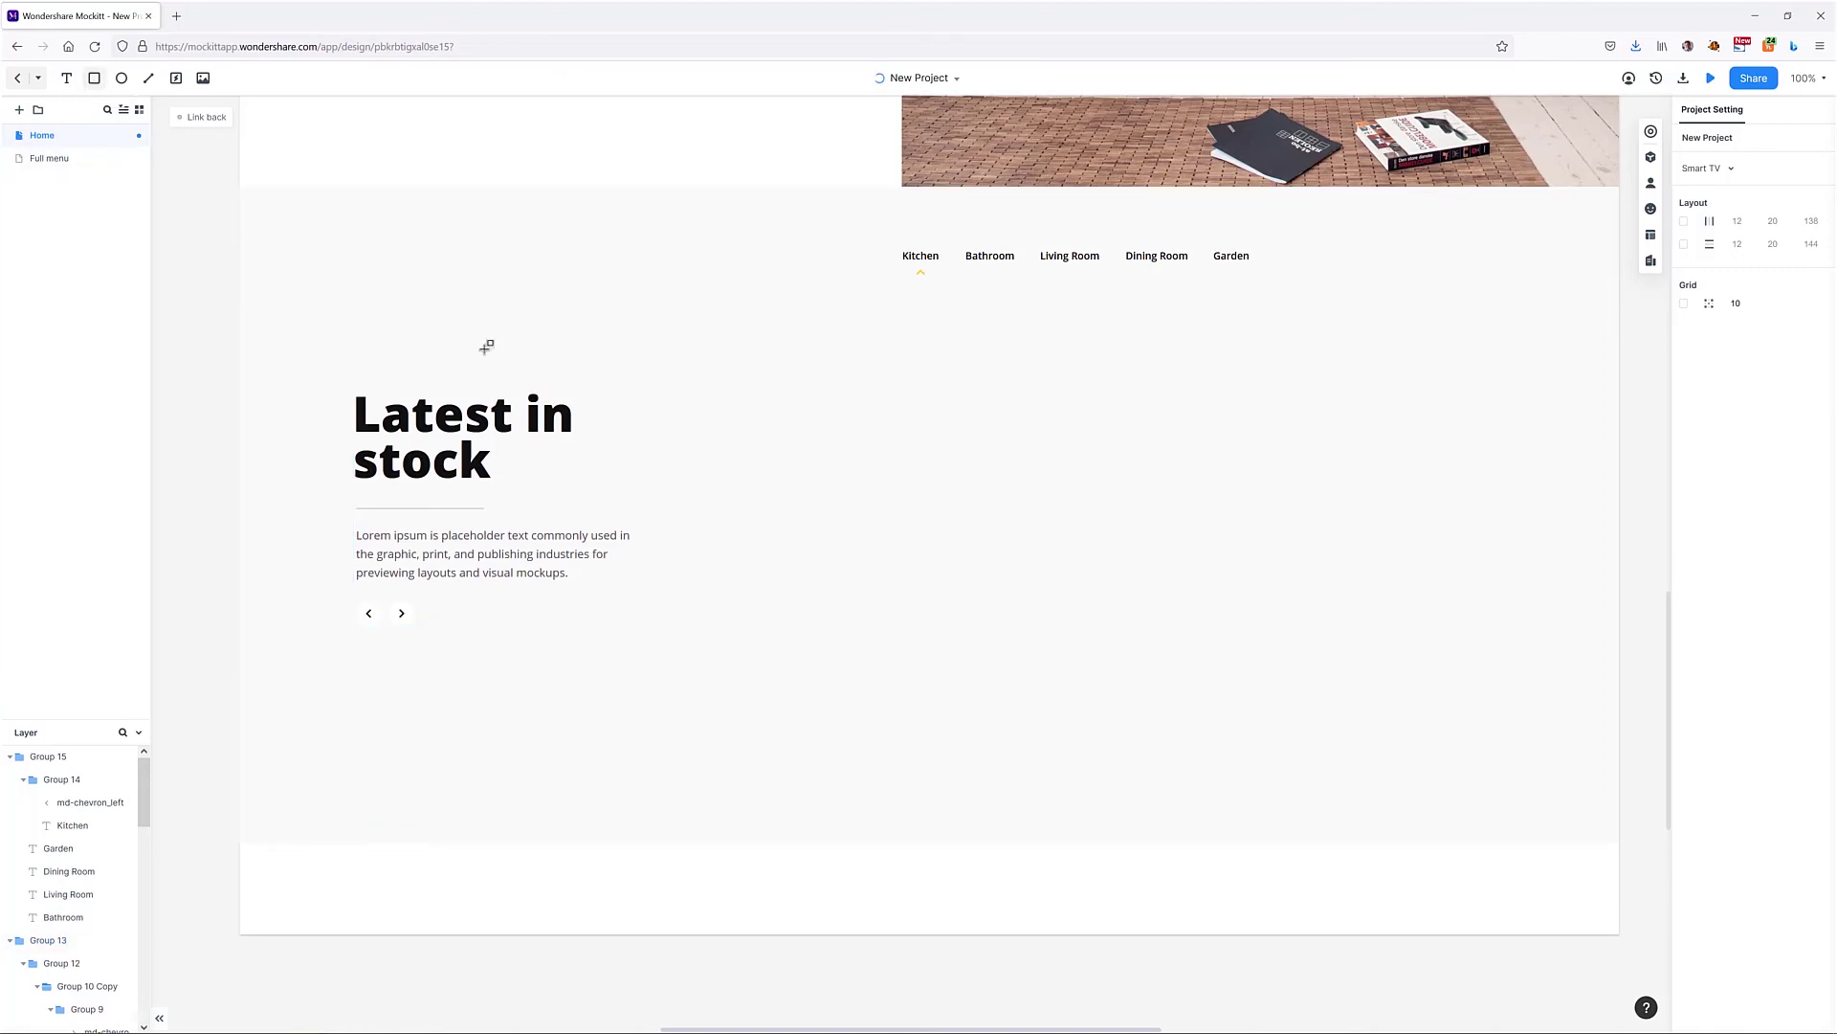
drag(709, 319, 1025, 755)
click(66, 78)
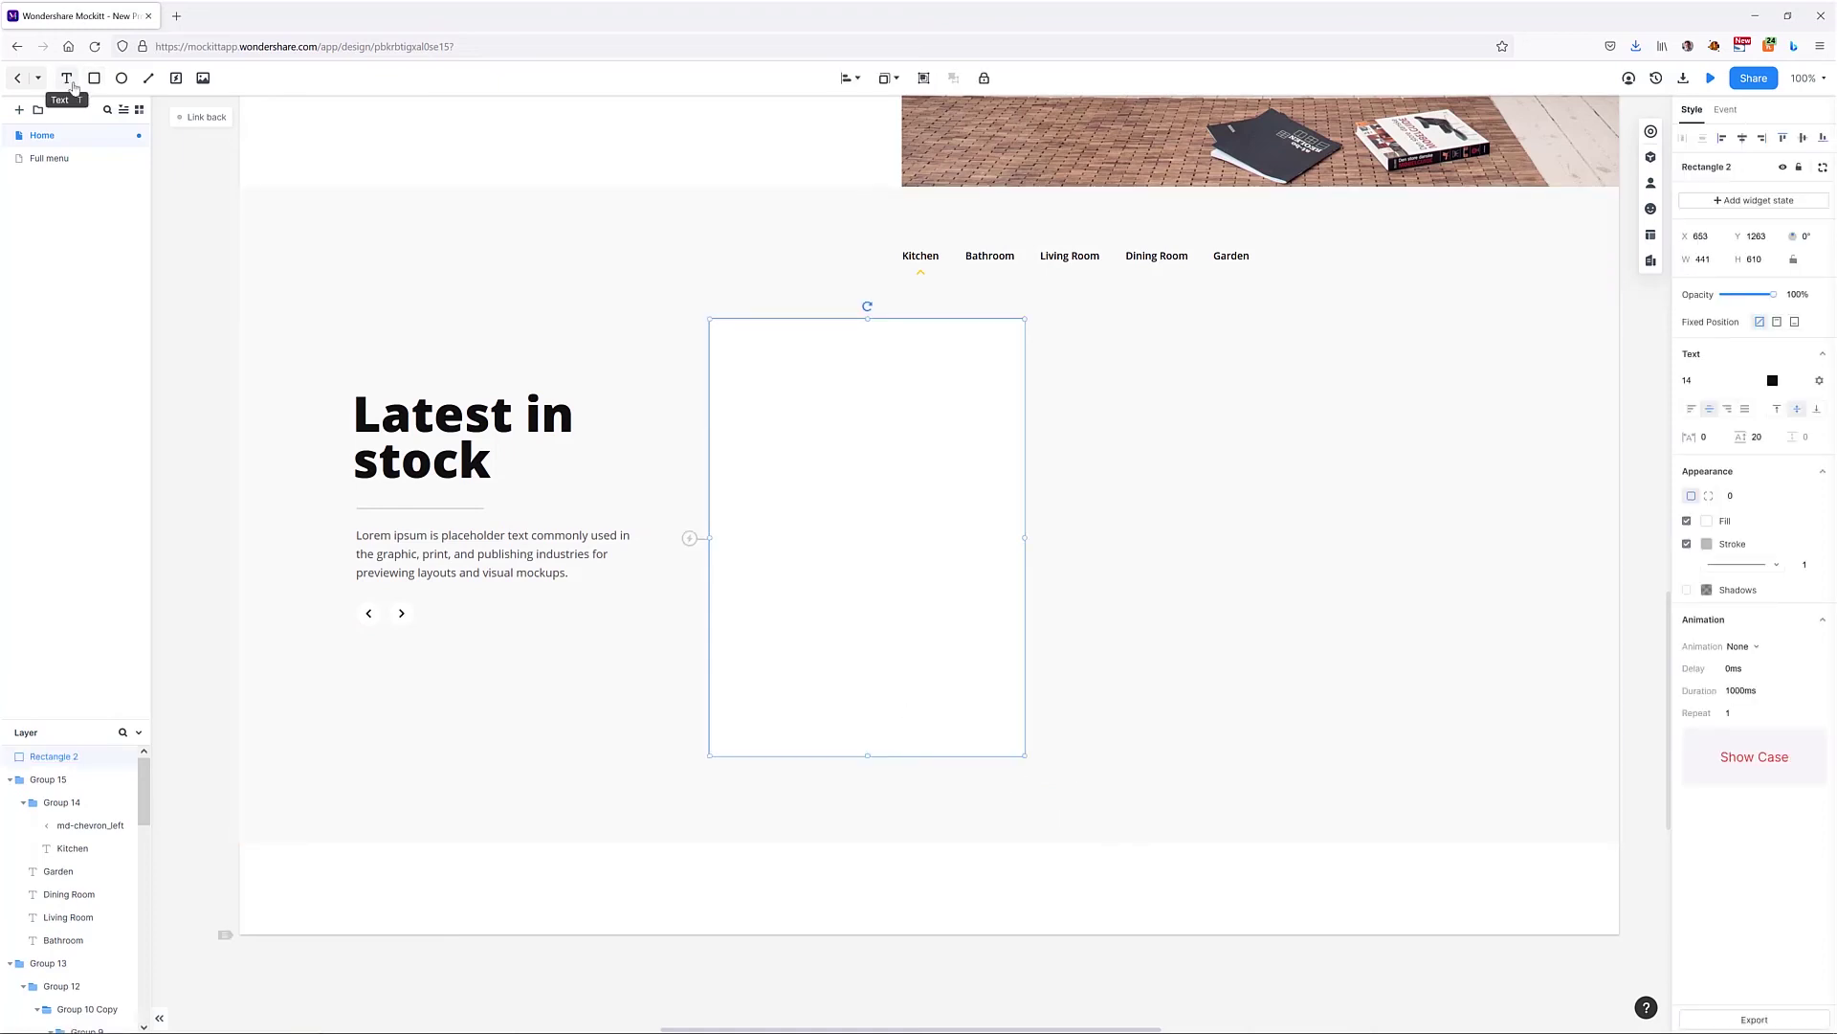
click(768, 379)
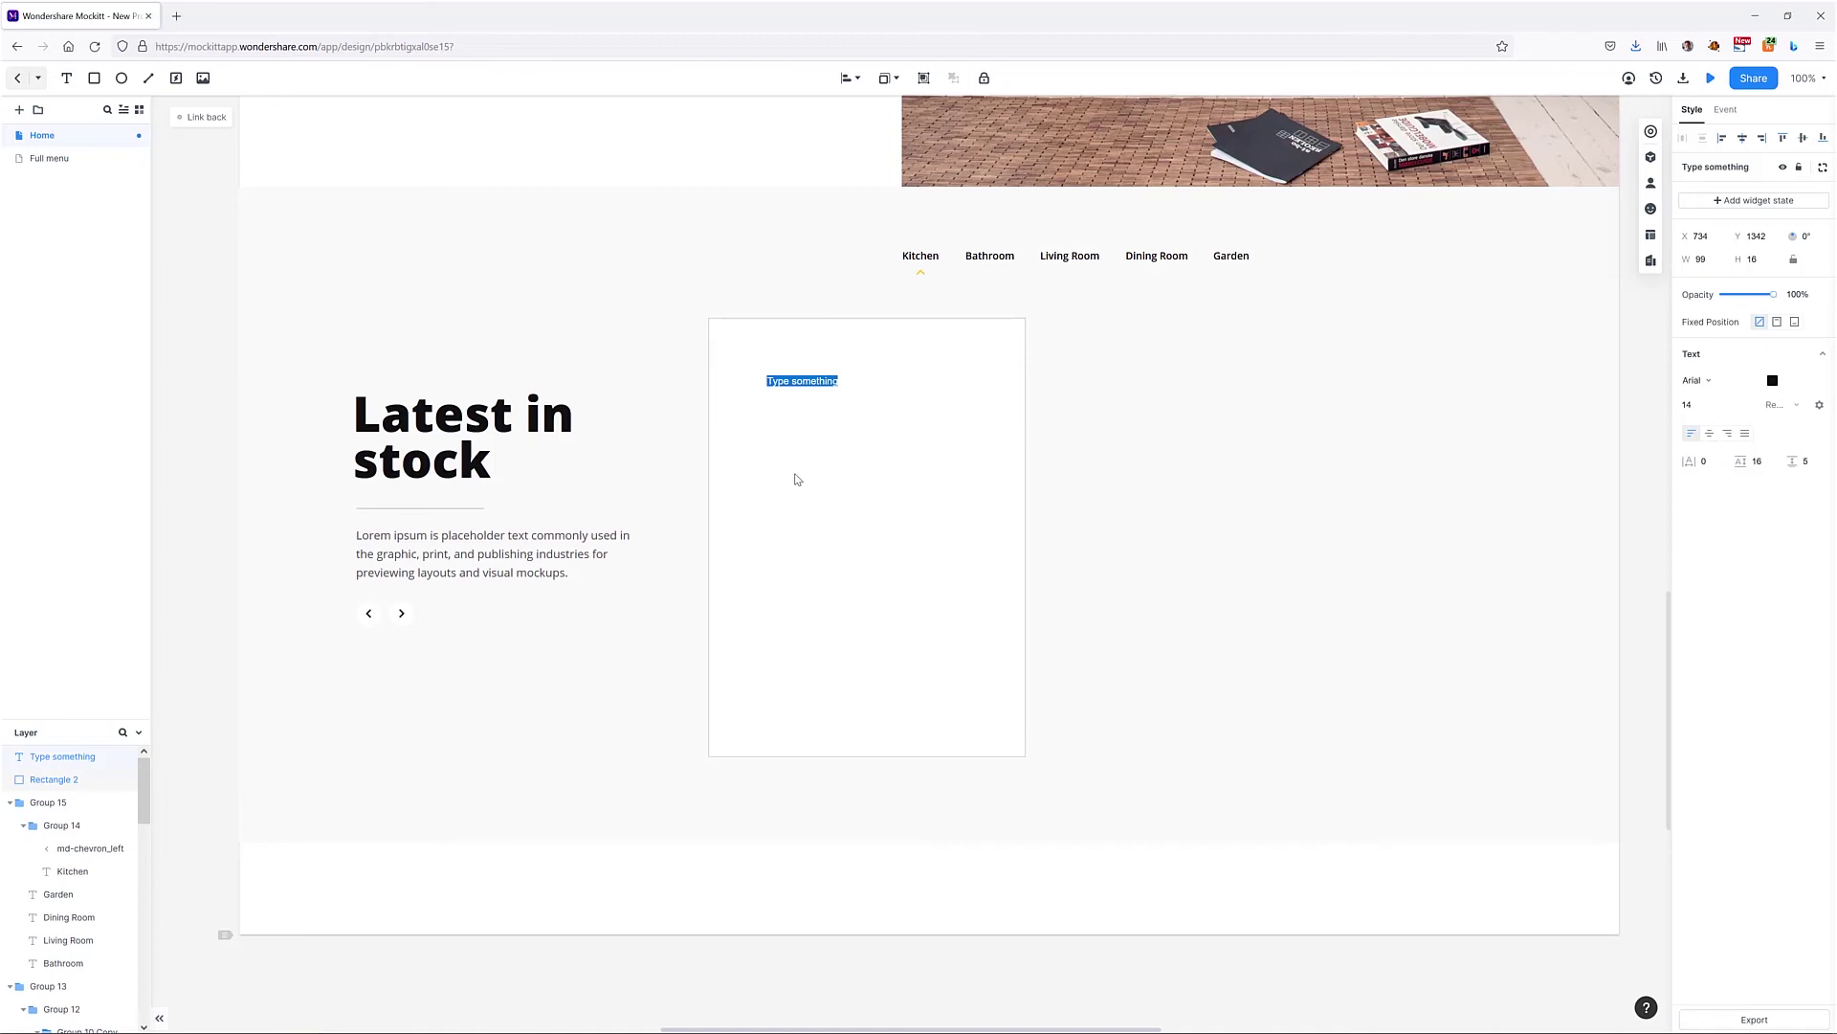
text(S)
key(Escape)
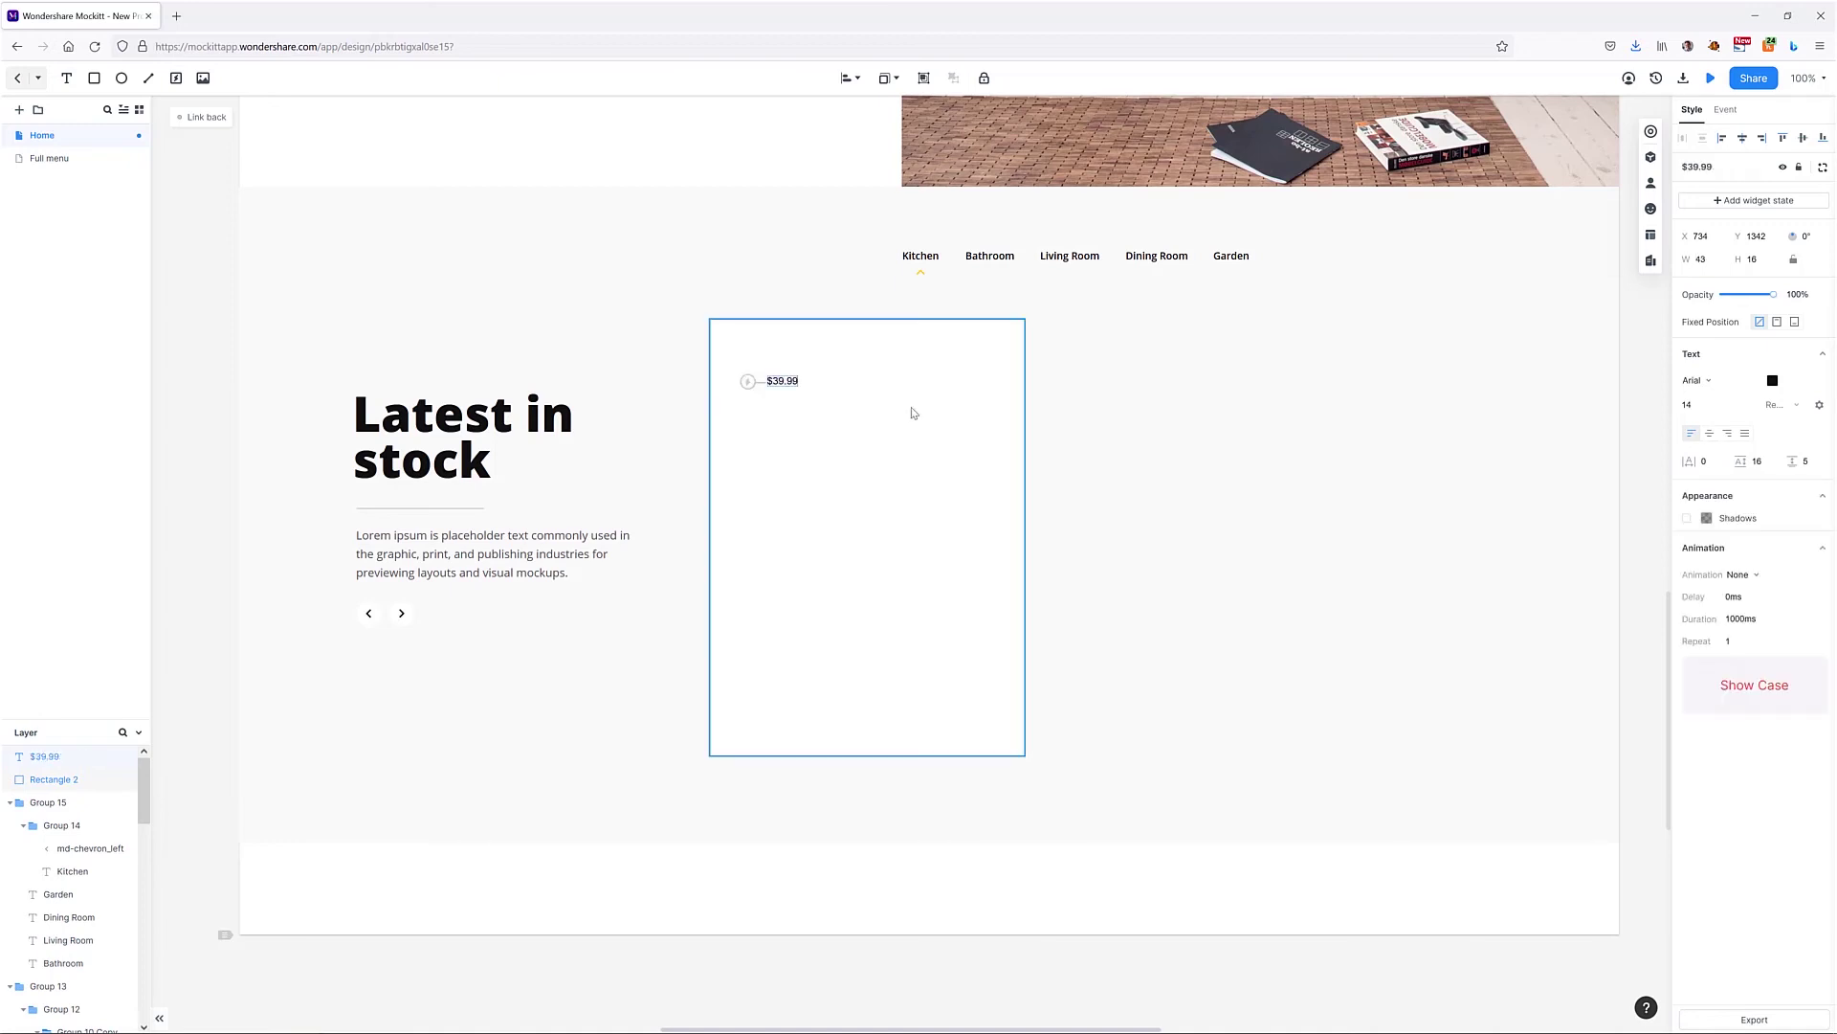
Step: Format the price in heavy bold Open Sans at size 22 and place it in the card's upper-left corner
click(1698, 380)
scroll(1722, 486, down, 2)
scroll(1722, 485, down, 2)
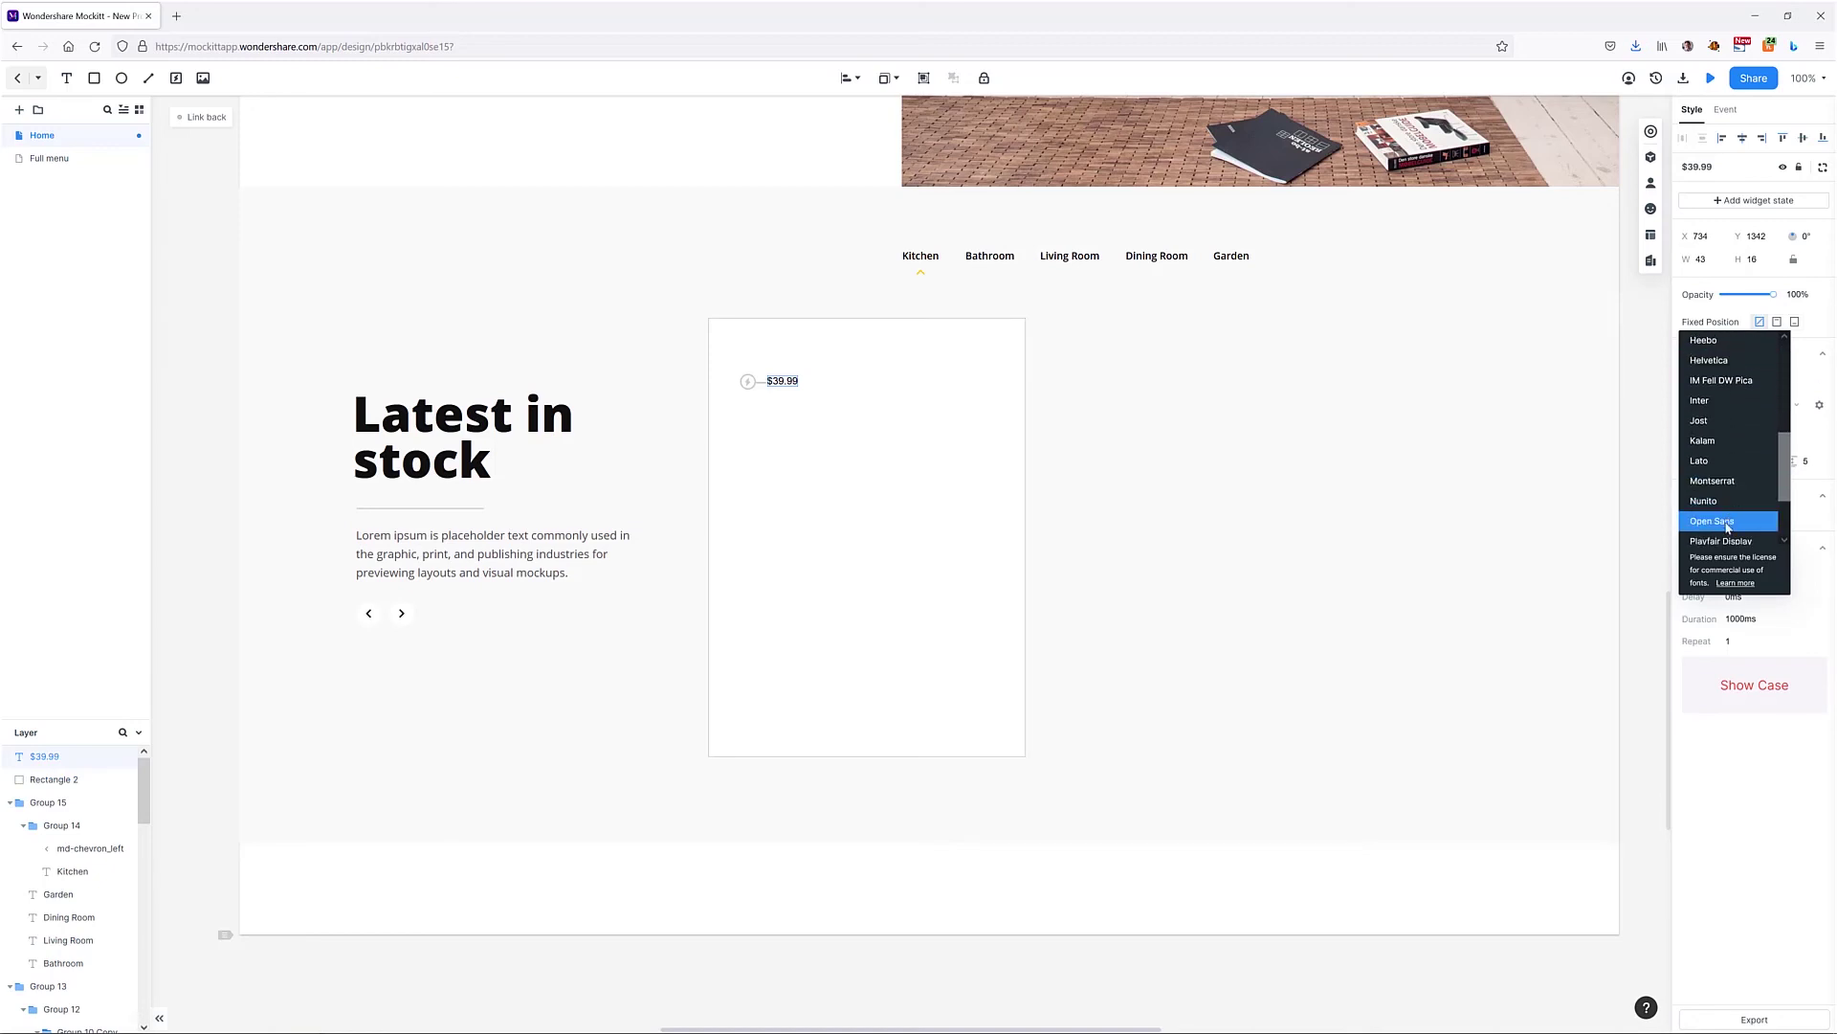
click(1729, 523)
click(1799, 404)
click(1799, 498)
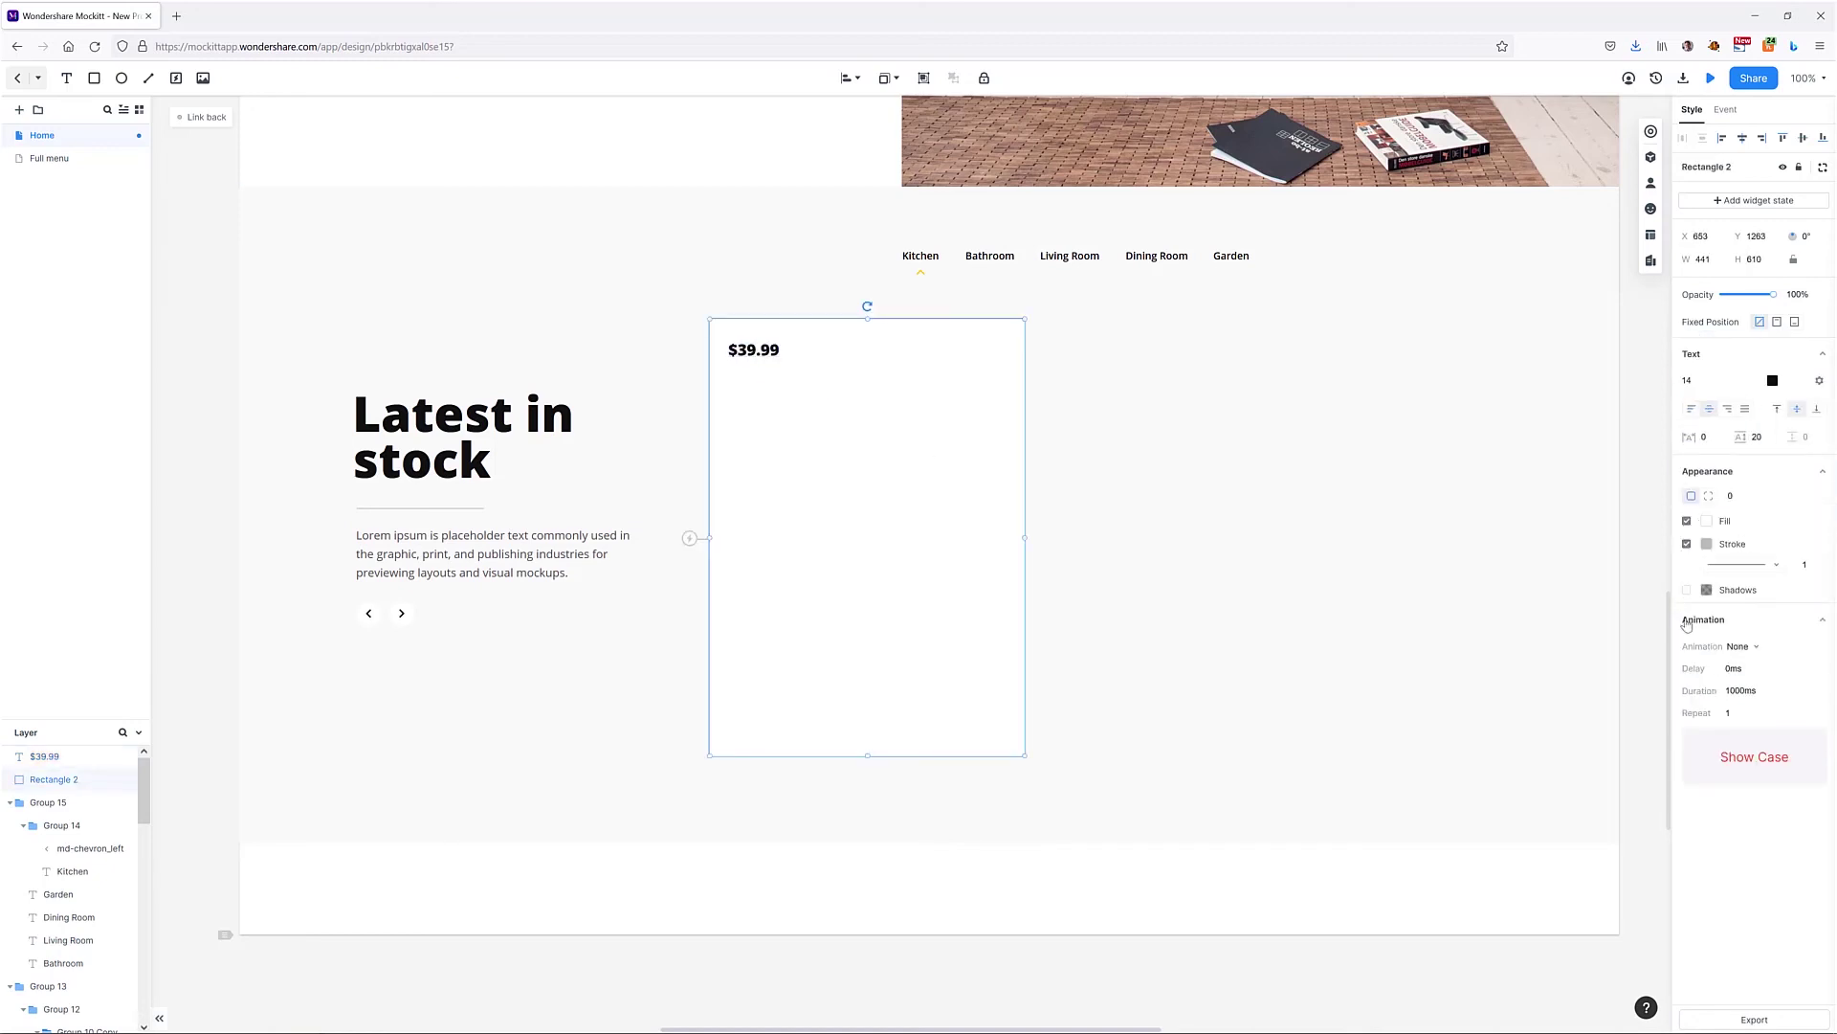
Step: Remove the product card's outline, make the card smaller and move it slightly down together with the price
click(1686, 543)
mouse_move(1025, 756)
mouse_down()
mouse_move(882, 636)
mouse_move(966, 701)
mouse_up()
shift+click(755, 351)
drag(861, 385, 862, 418)
click(199, 211)
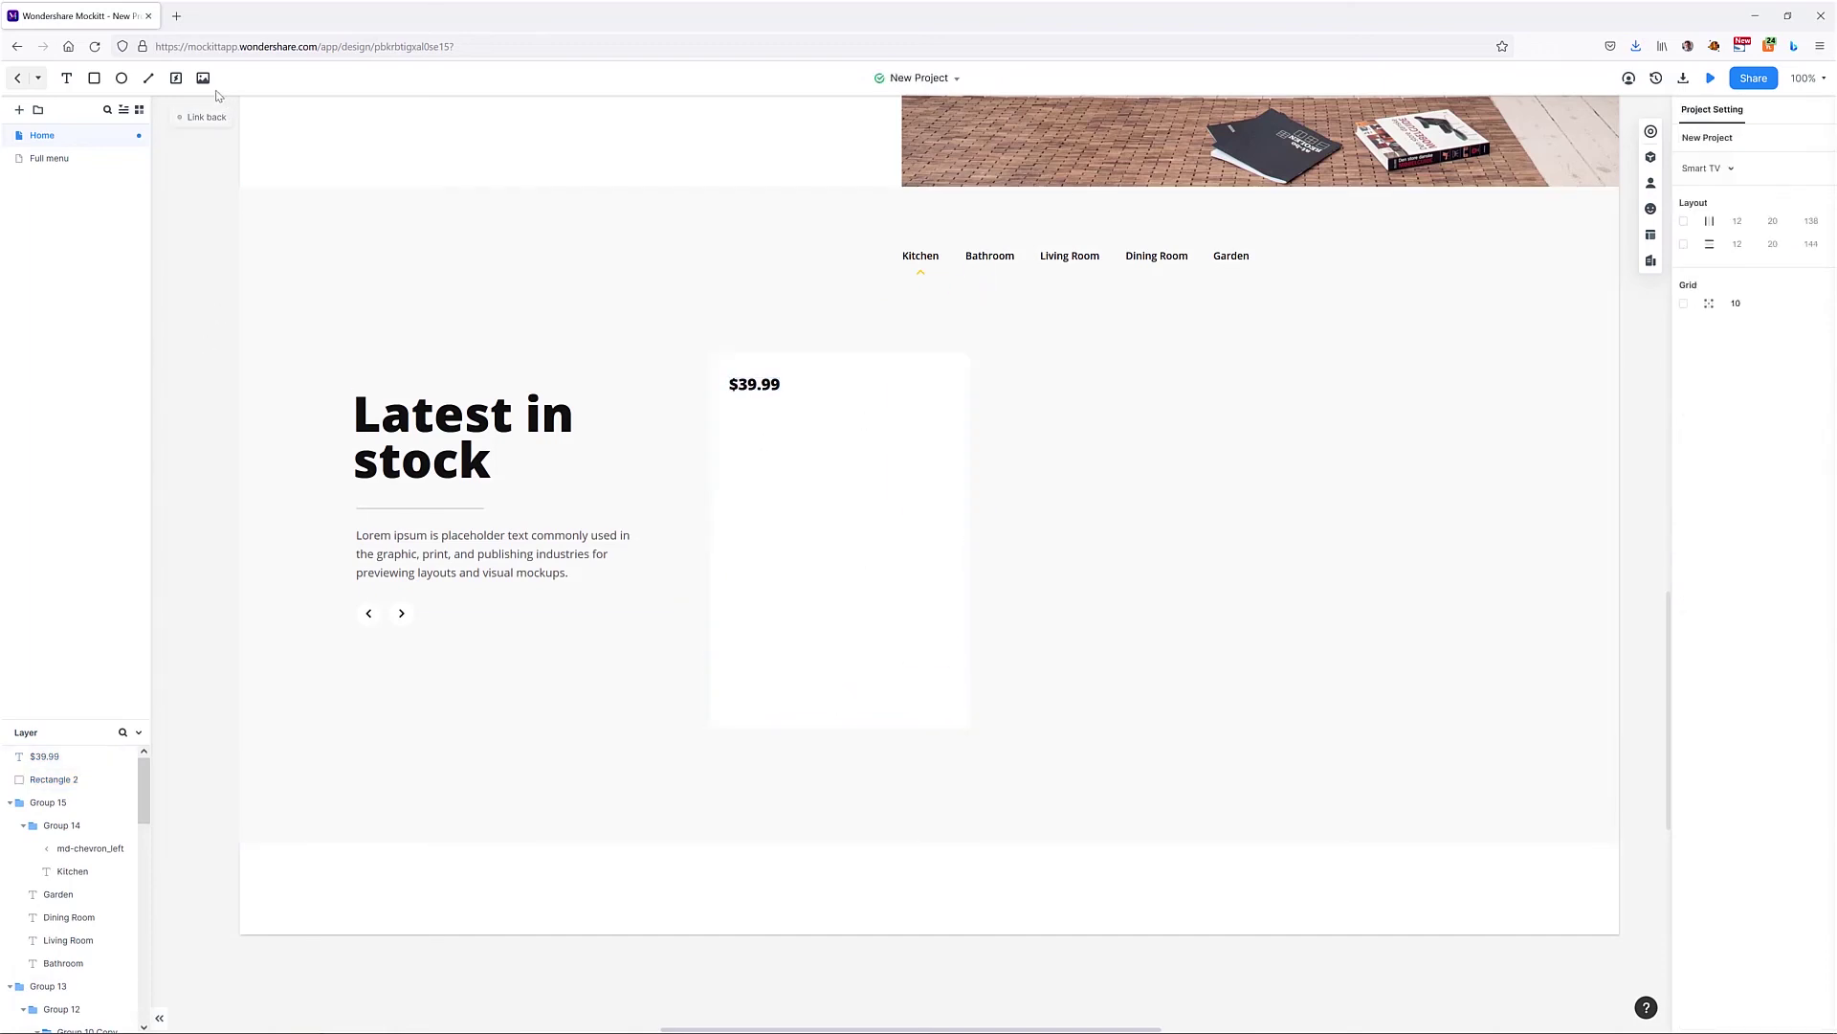
Step: Draw an image frame in the card below the price and fill it with the wooden chair photo
click(203, 77)
drag(751, 424, 876, 636)
click(1755, 406)
double_click(1071, 406)
Step: Enlarge the chair image and position it in the middle of the card, just below the price
drag(749, 411, 753, 412)
drag(797, 489, 794, 493)
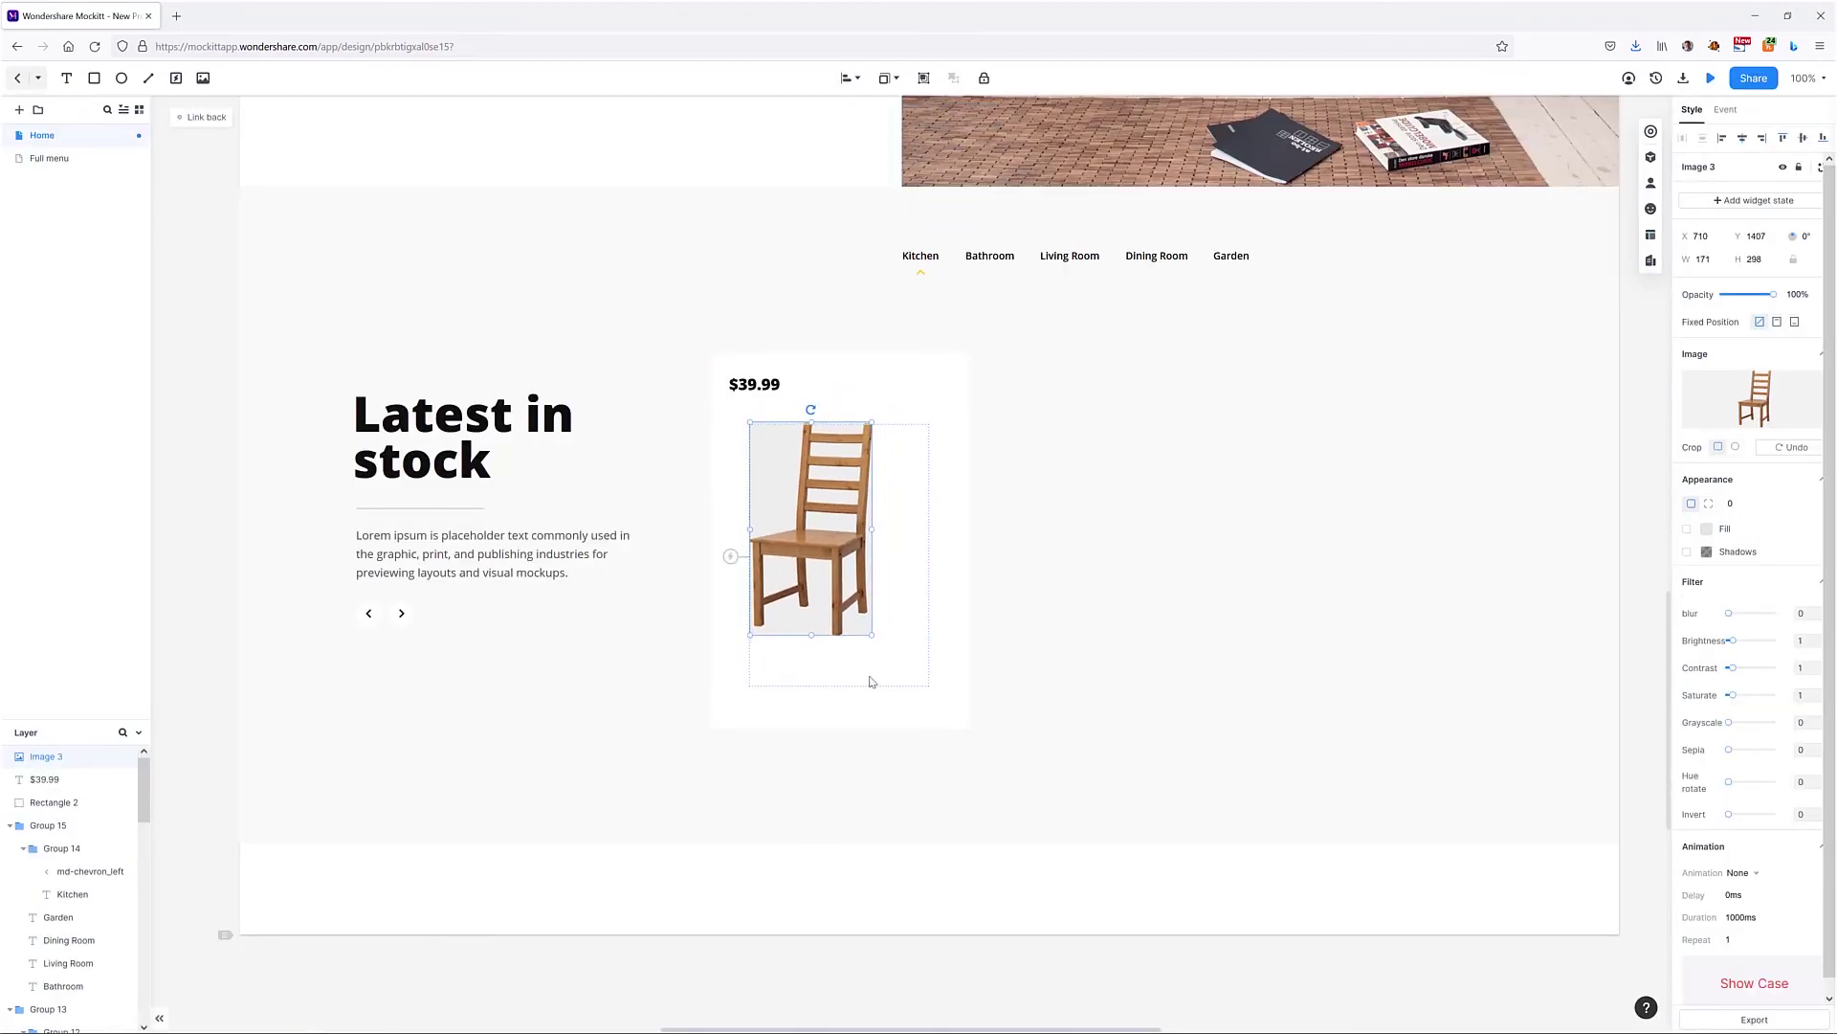
drag(874, 641, 899, 686)
key(Return)
drag(868, 503, 858, 483)
click(1072, 517)
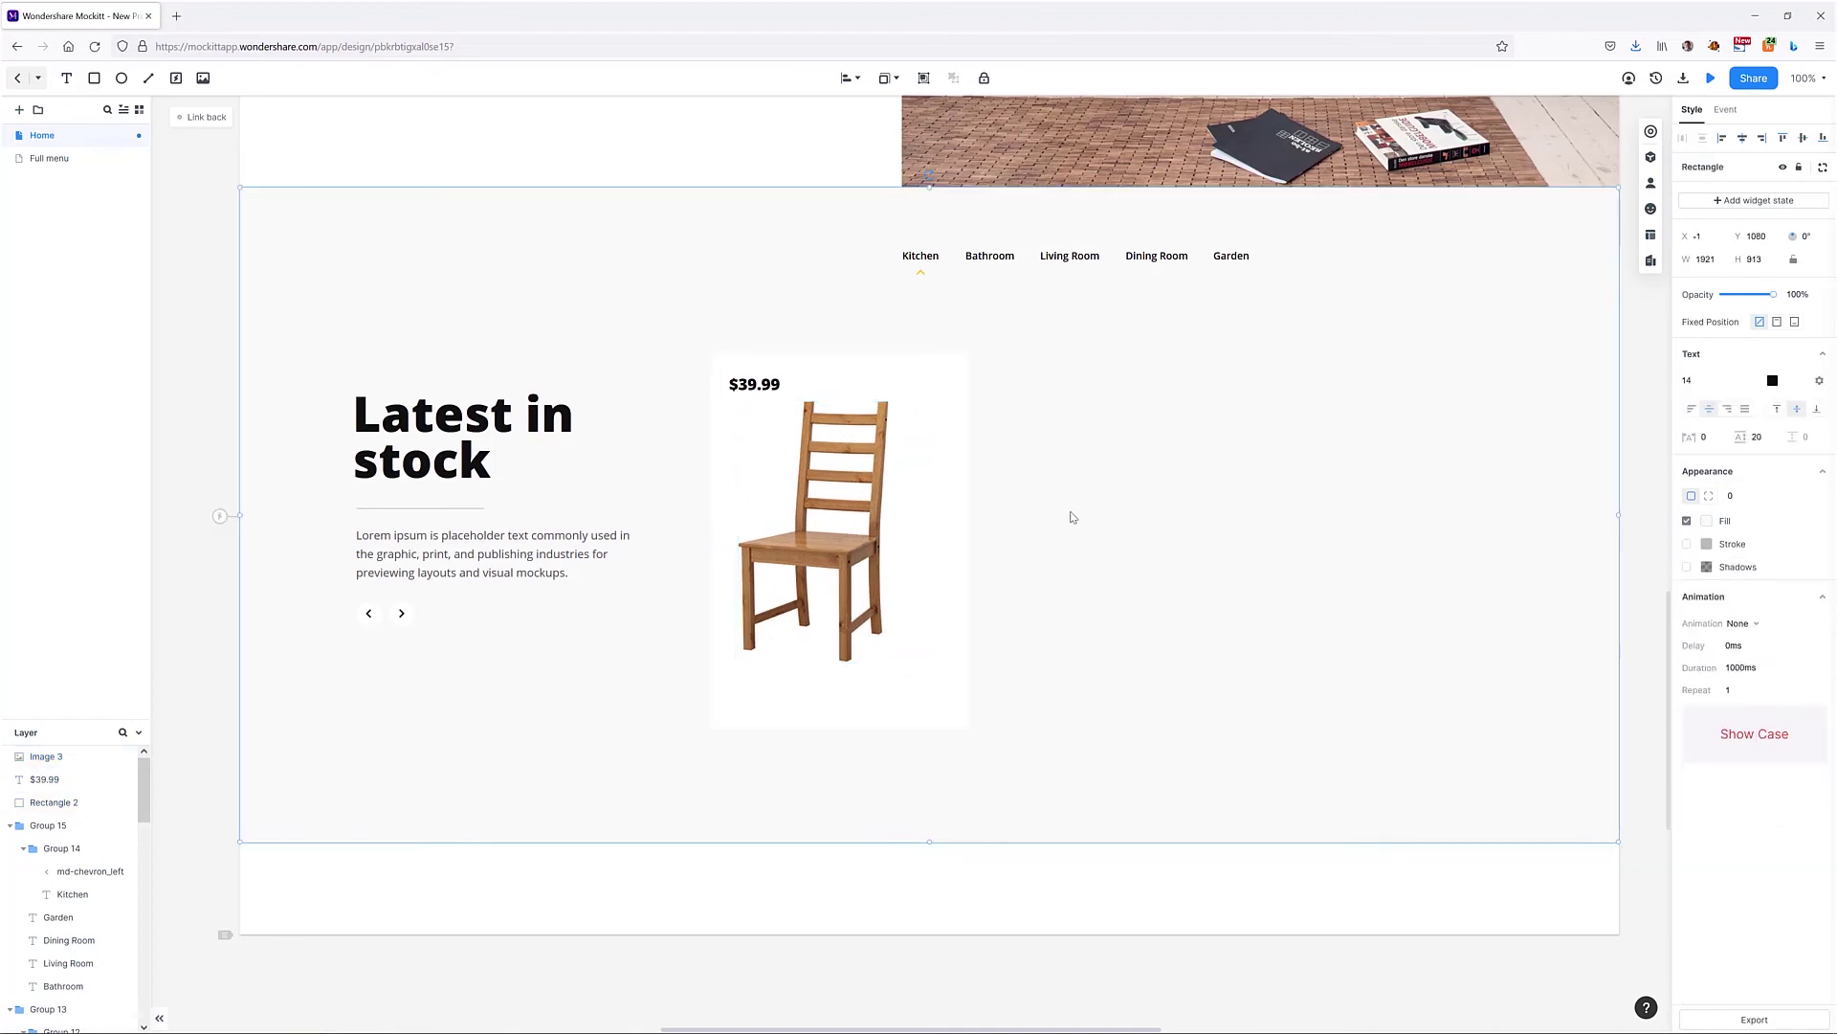
Step: Copy the price text to below the chair and change the copy to "CHAIRSTA"
click(764, 390)
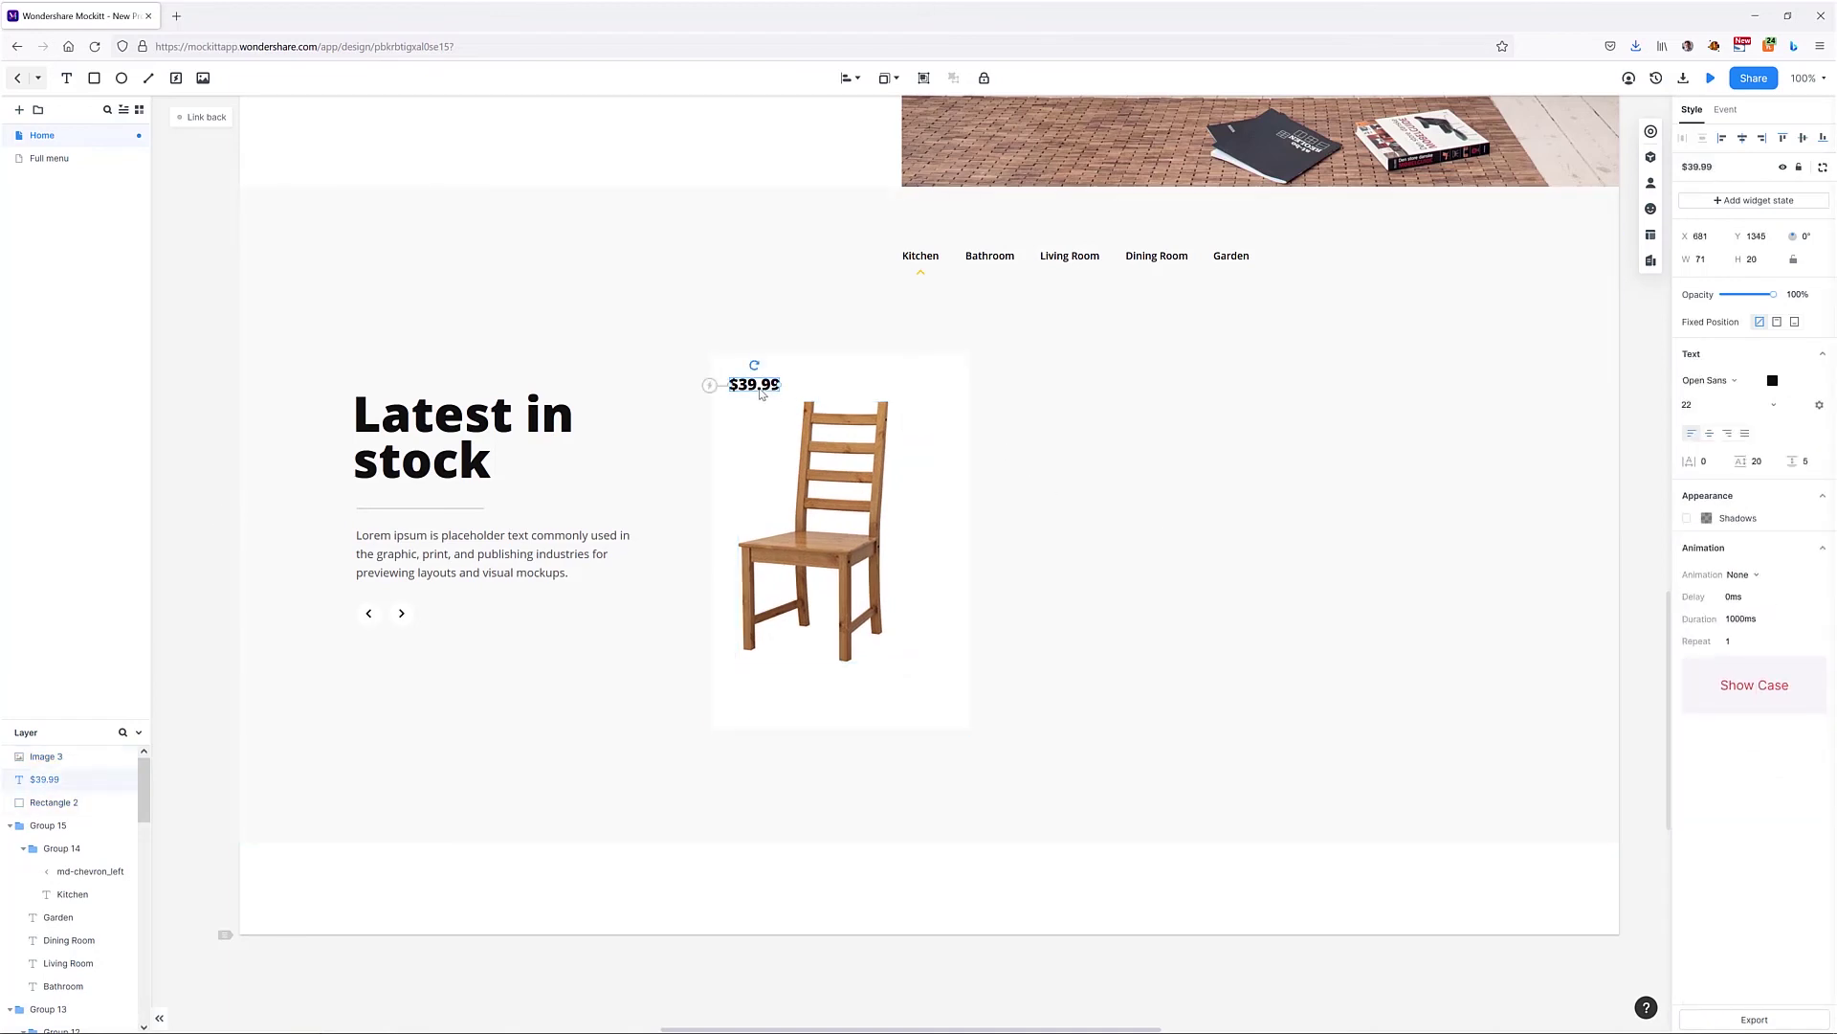
alt+drag(754, 390, 775, 695)
double_click(759, 681)
text(CHAIRSTA)
Step: Add a "CHAIR" label directly beneath CHAIRSTA in grey, with a light font weight and size 16
double_click(775, 695)
text(CHAIR)
click(1772, 380)
click(1584, 499)
click(1748, 292)
click(1773, 405)
click(1803, 524)
click(1692, 405)
text(16)
key(Return)
click(1644, 411)
Step: Draw a 25 × 25 px circle beside the chair's backrest, remove its outline and open its fill color
click(122, 79)
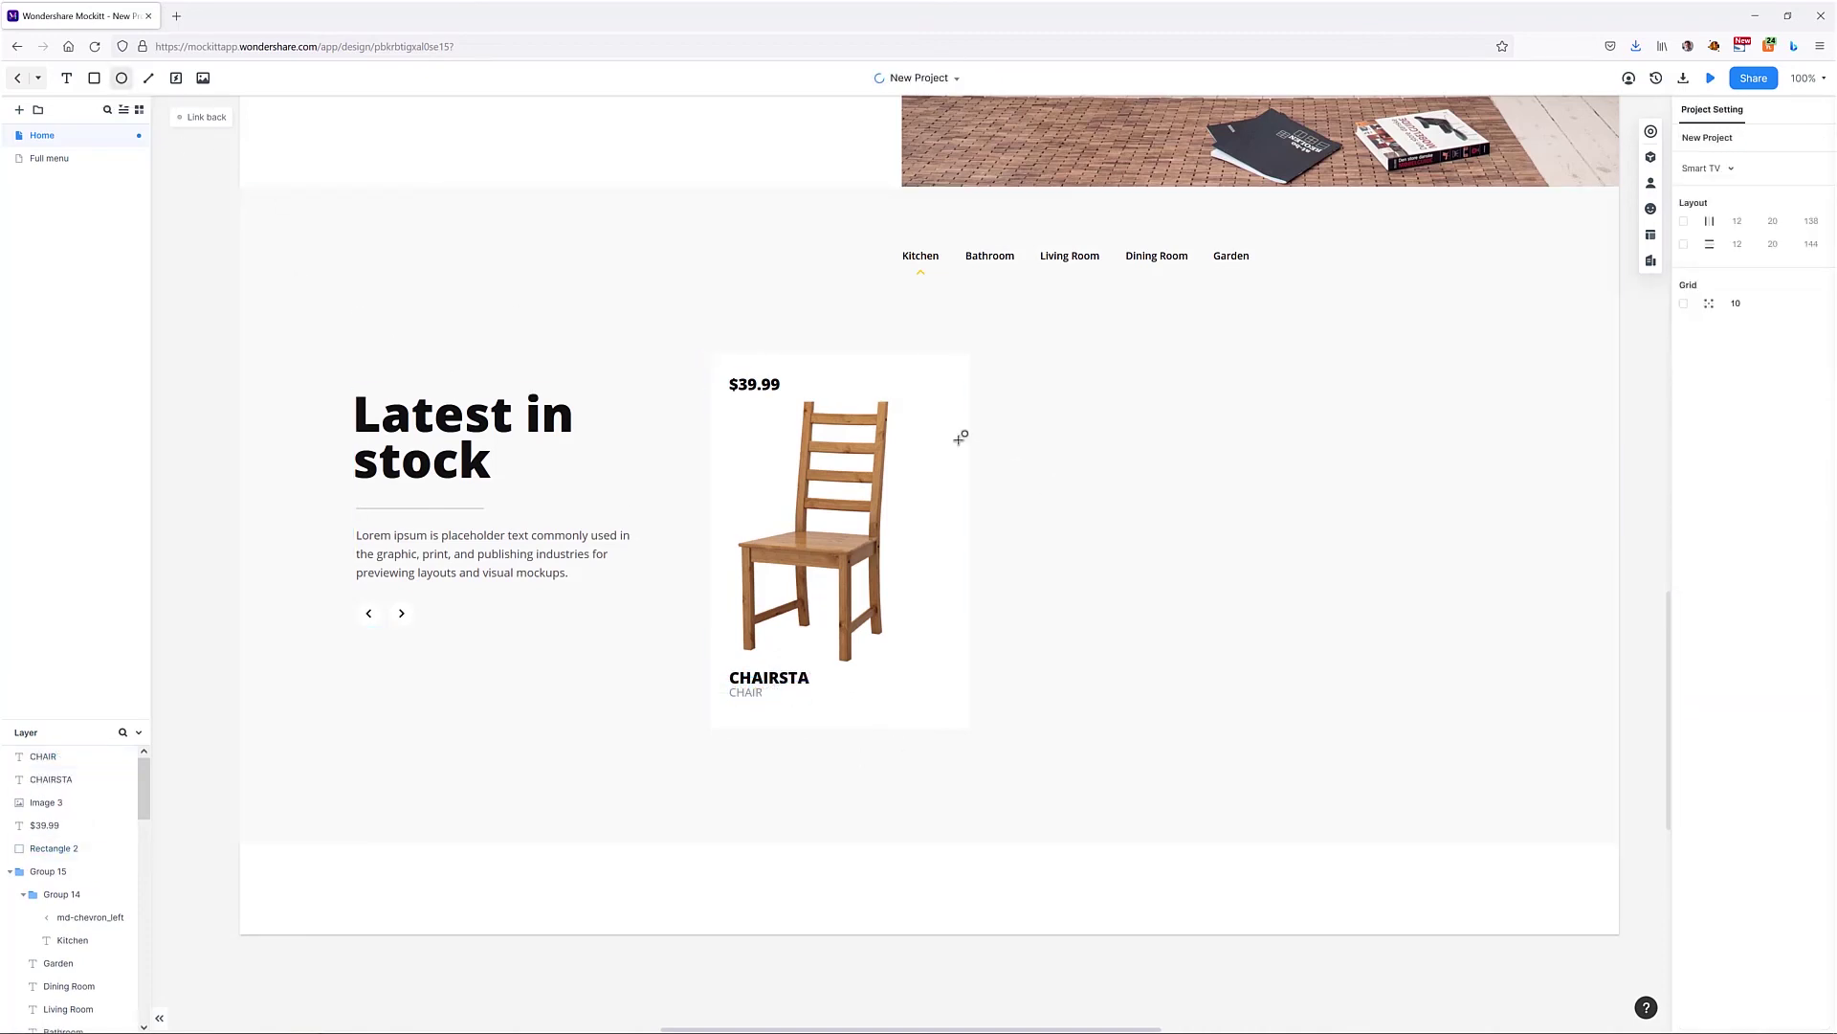
drag(917, 429, 924, 441)
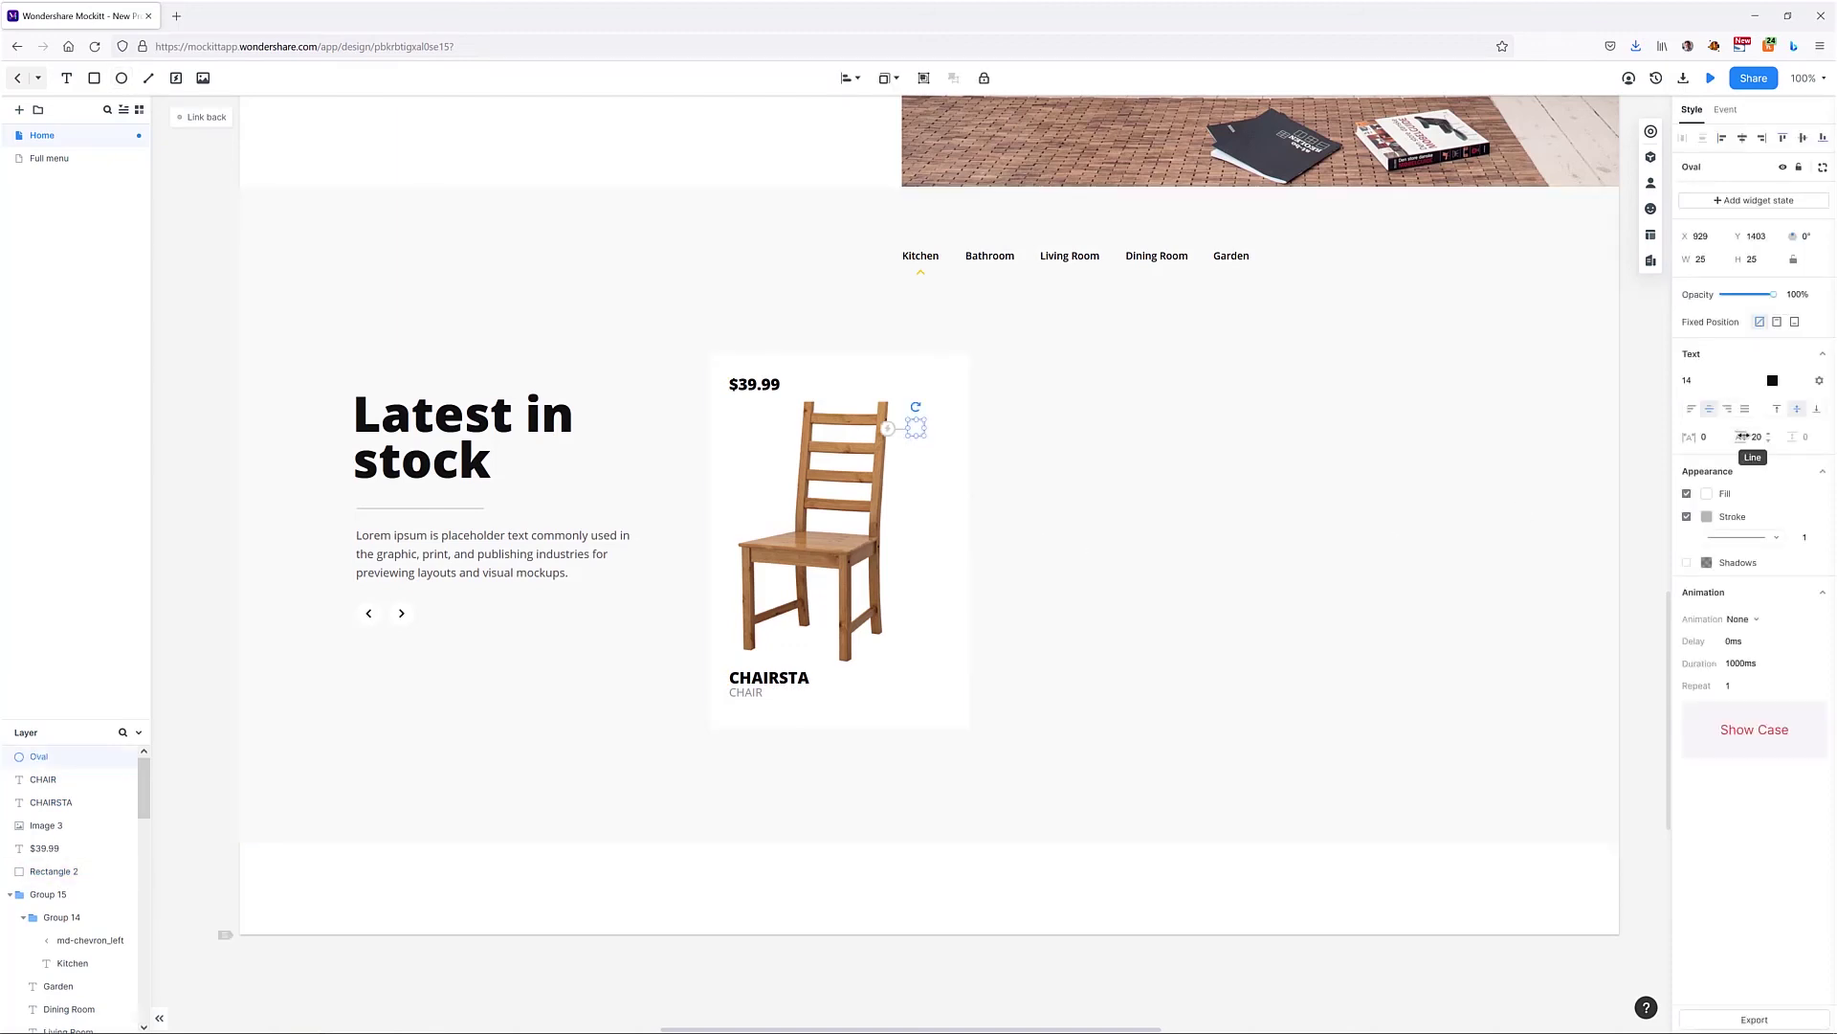
click(1687, 518)
click(1708, 495)
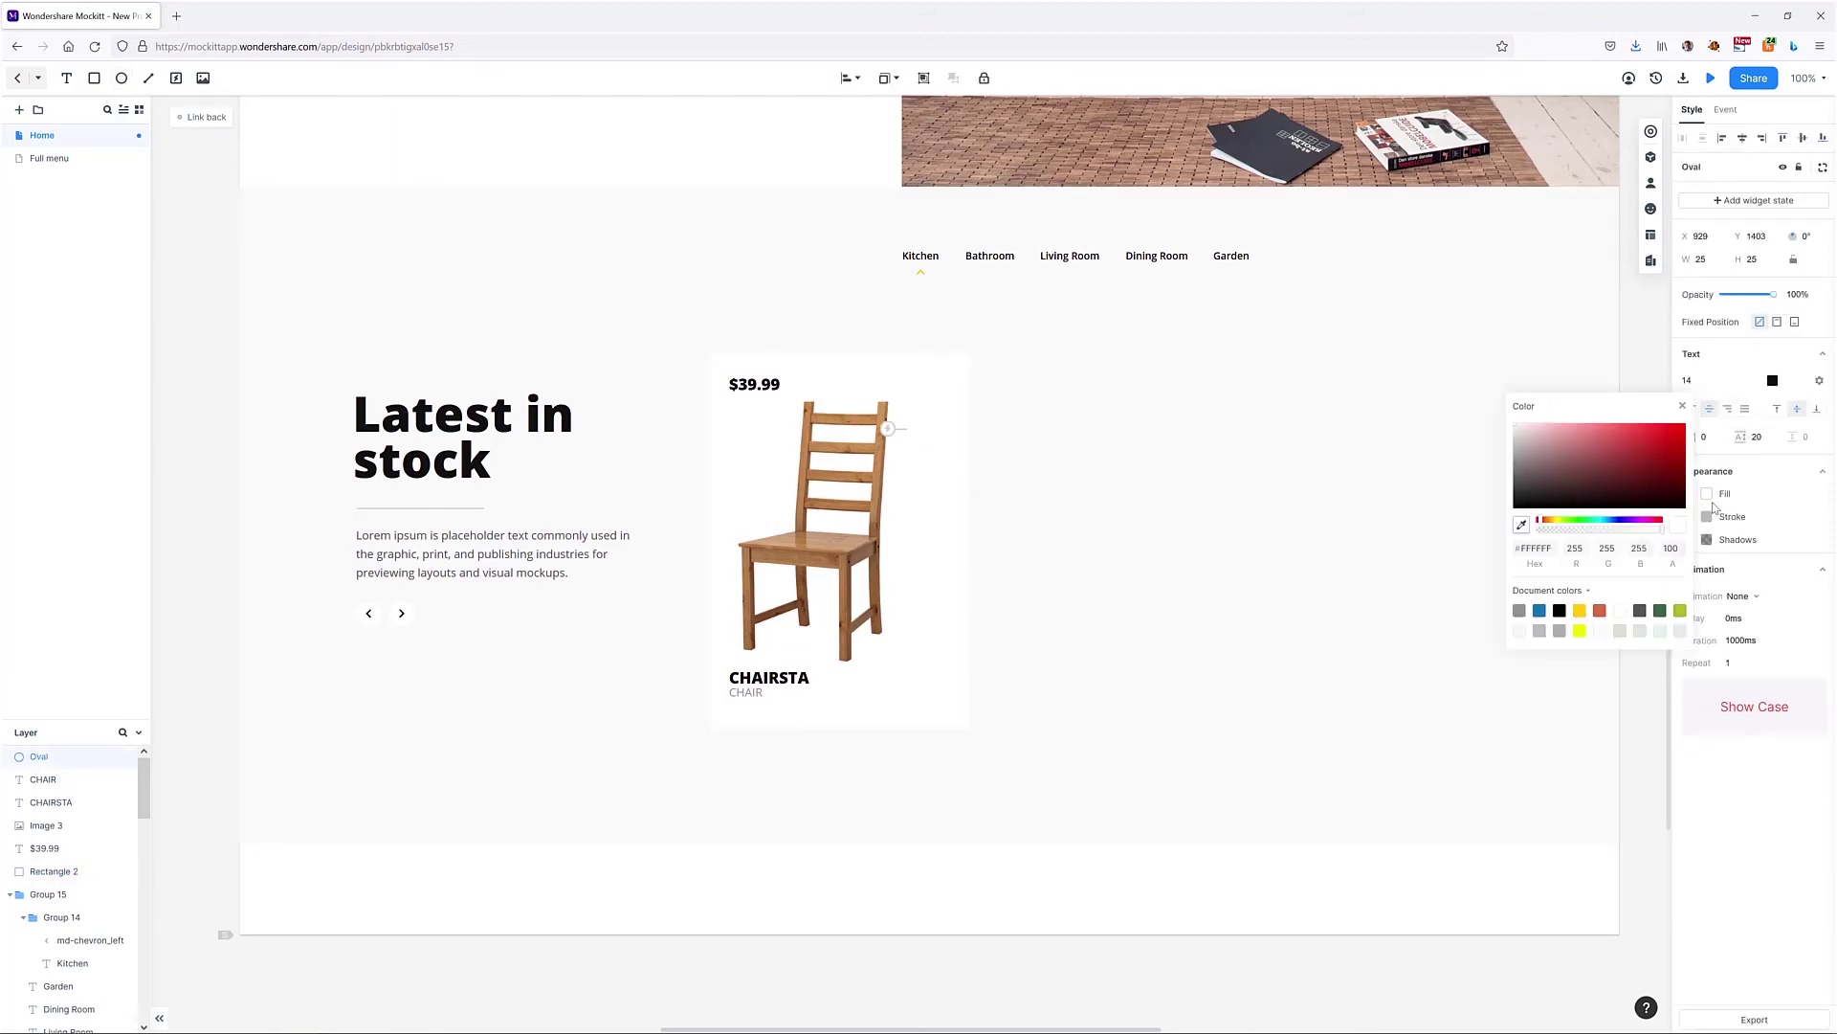